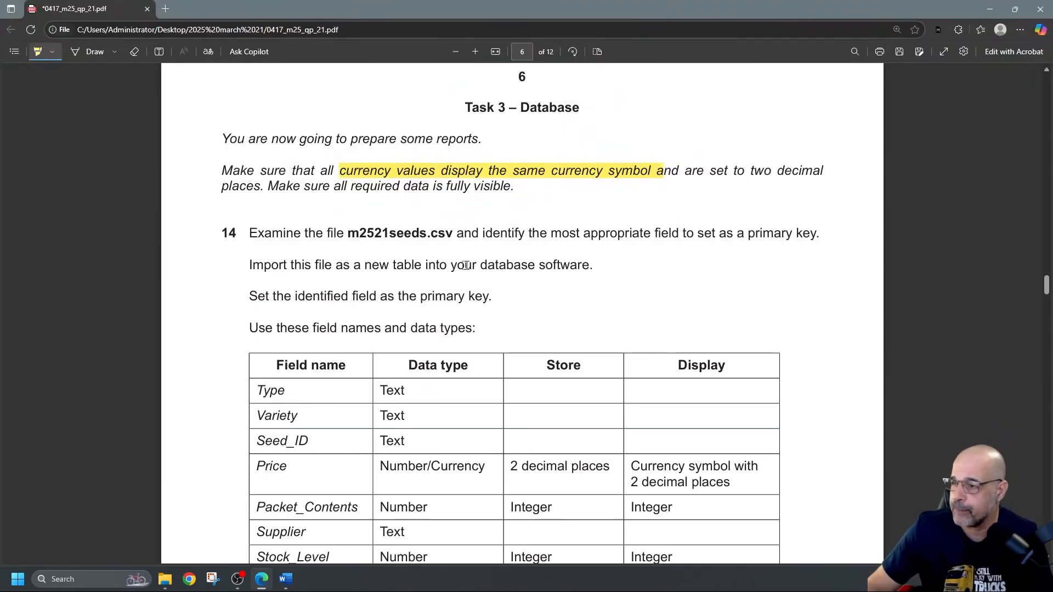
# Step: Highlight 'm2521seeds.csv' and the sentence 'Set the identified field as the primary key.' in question 14
pyautogui.scroll(-2, 465, 266)
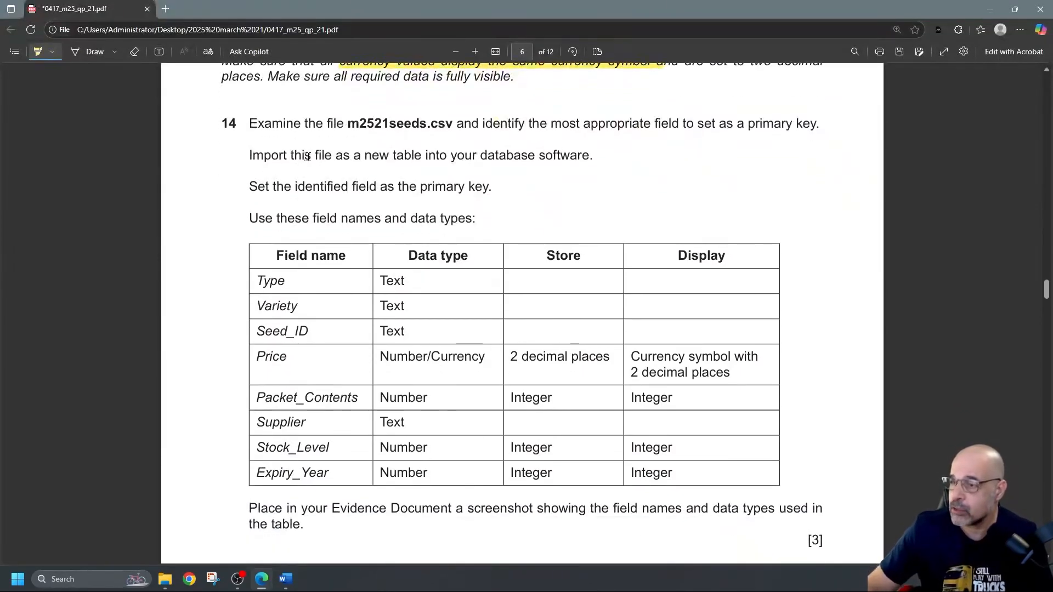
pyautogui.moveTo(349, 124); pyautogui.dragTo(451, 124)
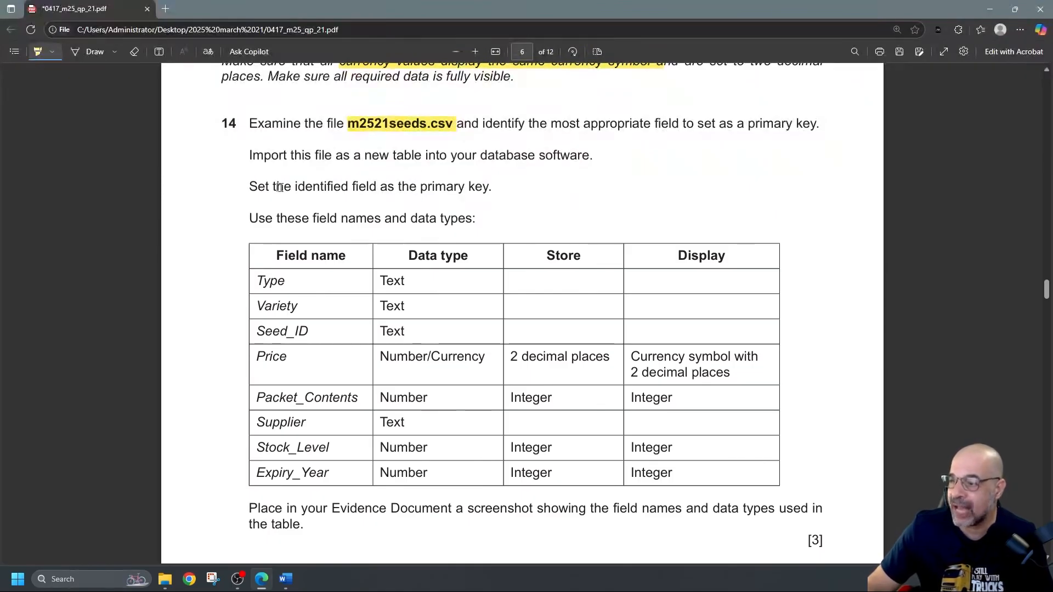
pyautogui.moveTo(250, 186); pyautogui.dragTo(489, 181)
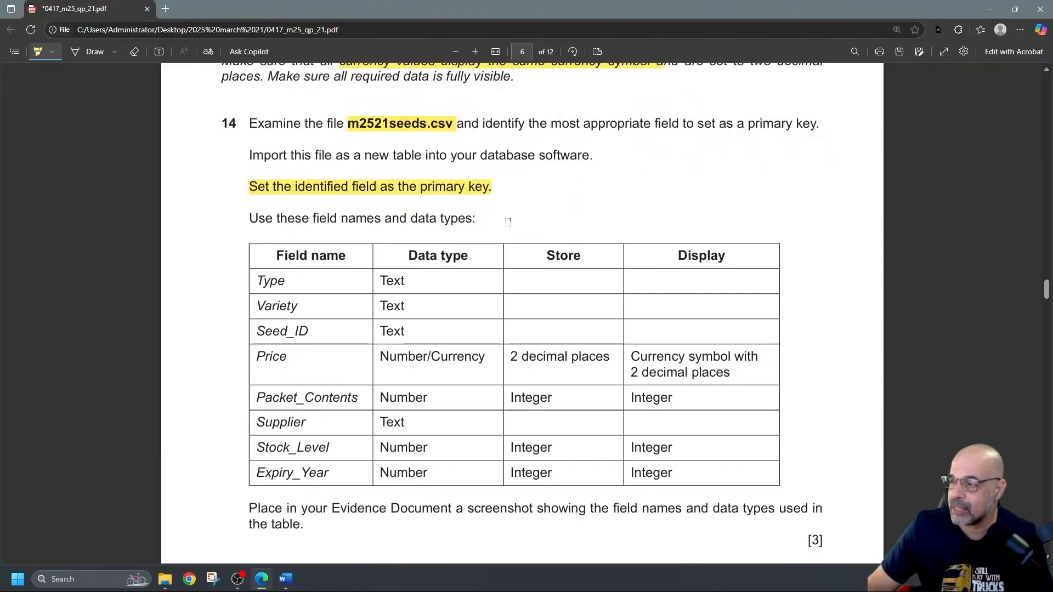
pyautogui.scroll(-2, 517, 222)
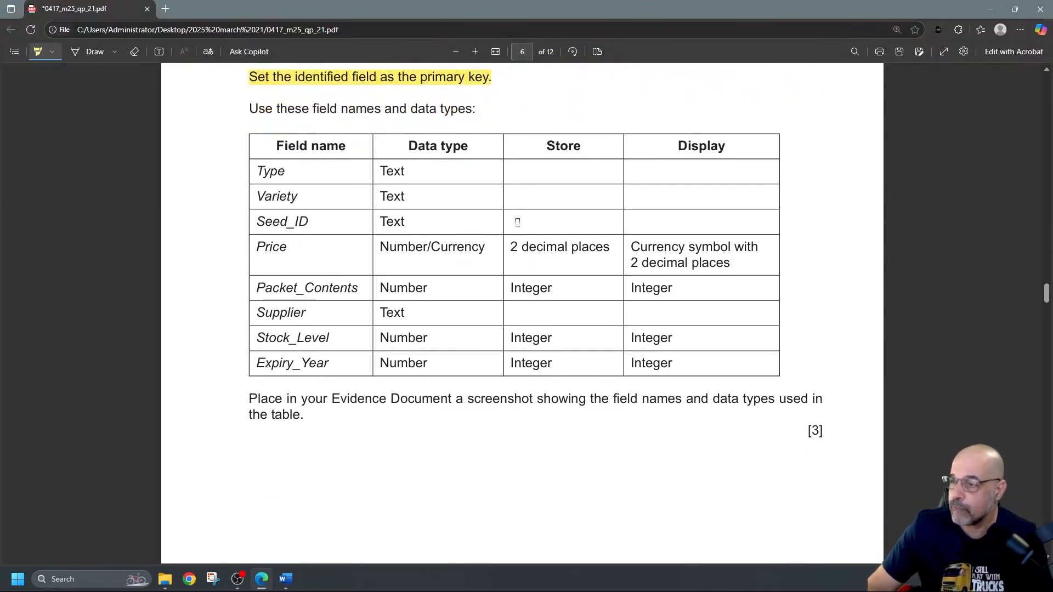
pyautogui.scroll(2, 518, 222)
pyautogui.scroll(-2, 515, 222)
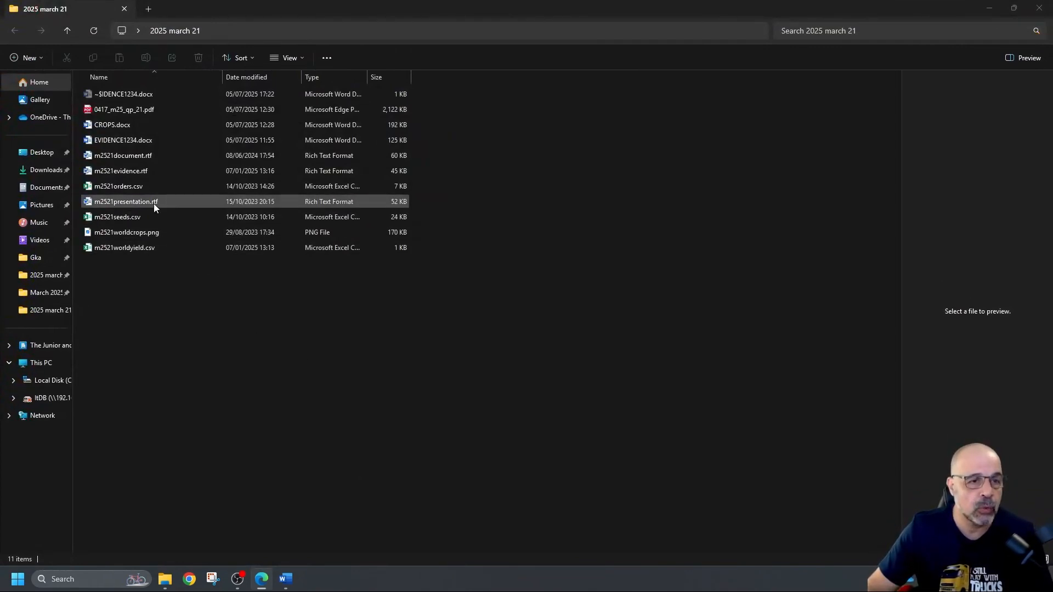
# Step: Open m2521seeds.csv from the 2025 march 21 folder in Excel and maximize the window
pyautogui.click(144, 216)
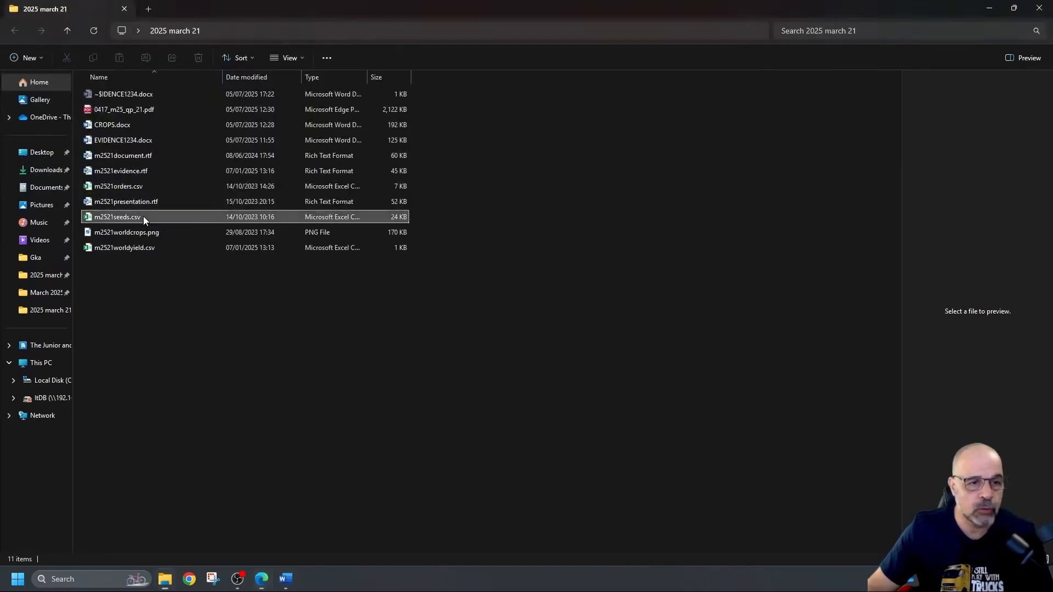
pyautogui.doubleClick(375, 214)
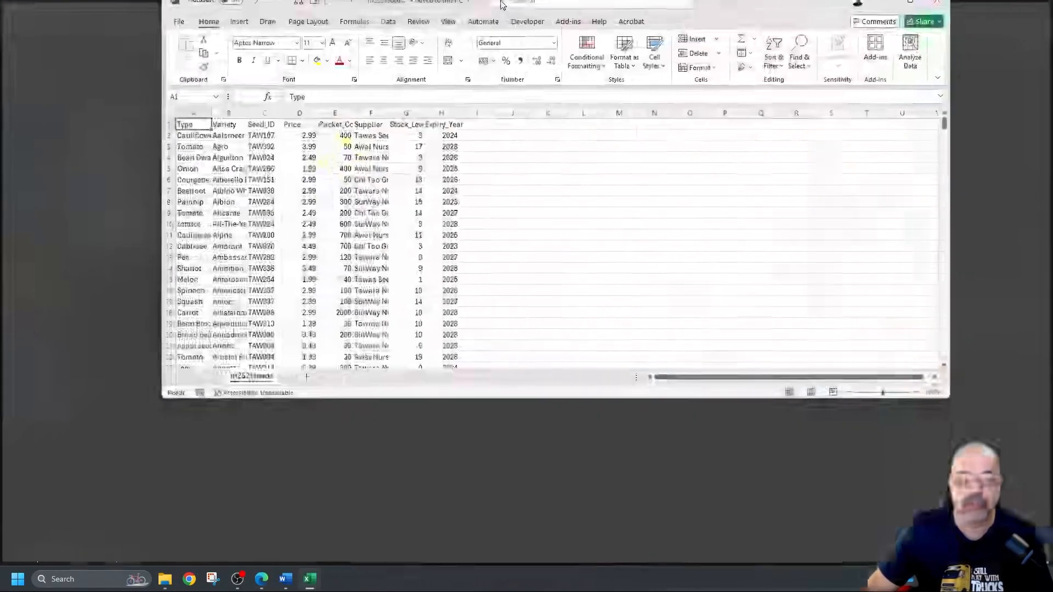
pyautogui.doubleClick(501, 12)
pyautogui.scroll(4, 540, 254)
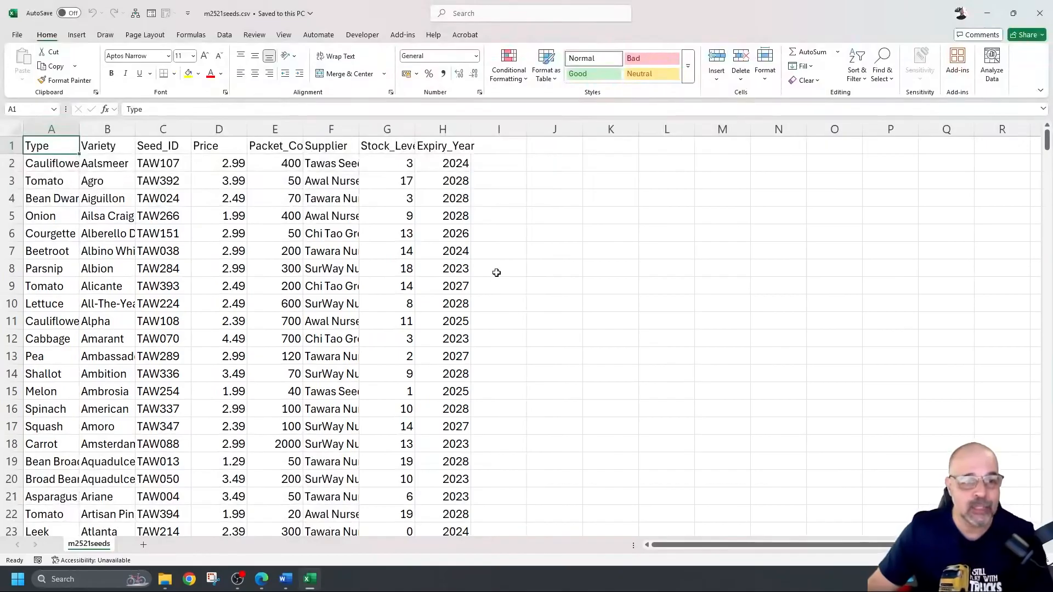
# Step: AutoFit every column of the seeds sheet to its contents, then deselect
pyautogui.click(18, 129)
pyautogui.moveTo(52, 129); pyautogui.dragTo(163, 129)
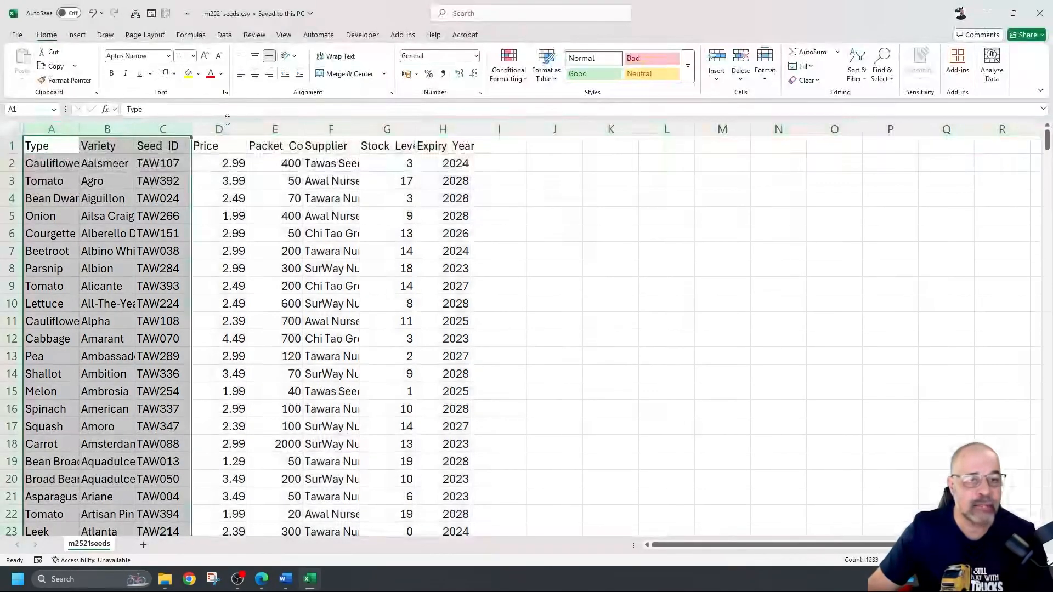
pyautogui.click(14, 131)
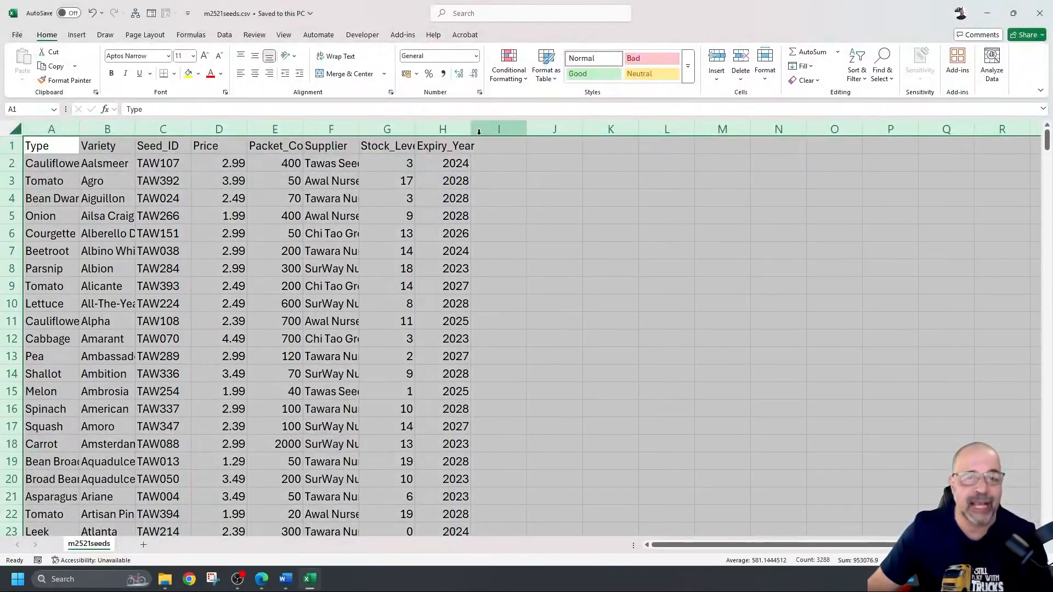
pyautogui.doubleClick(528, 124)
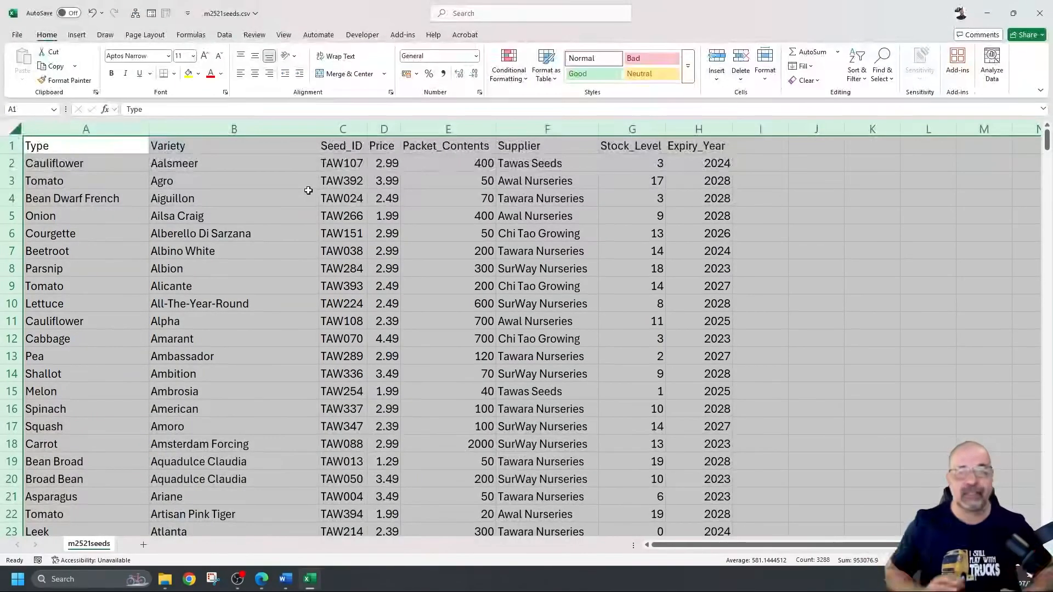
pyautogui.click(307, 250)
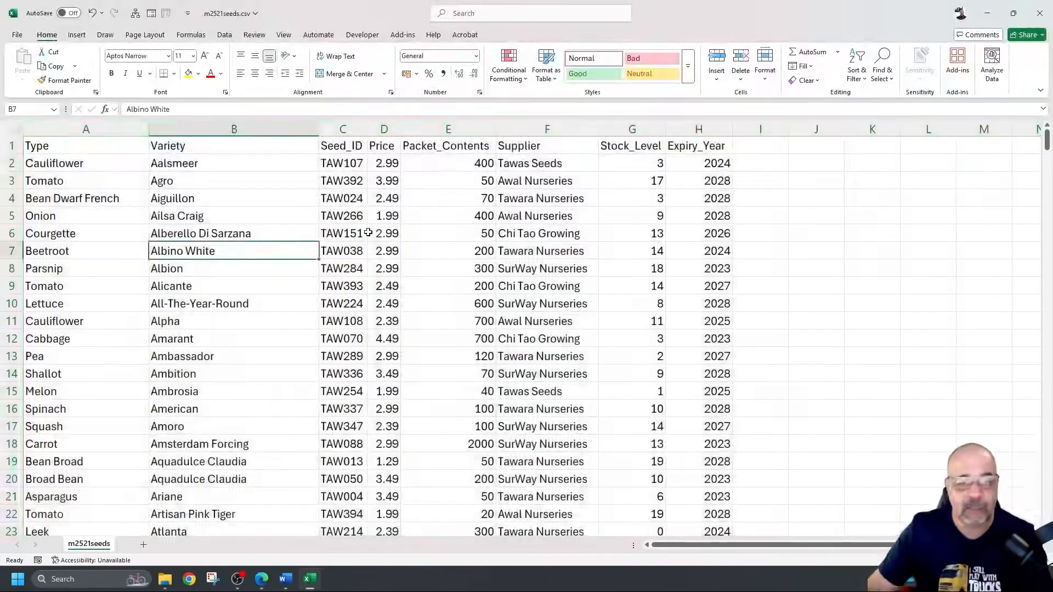
pyautogui.click(444, 234)
pyautogui.scroll(-6, 444, 234)
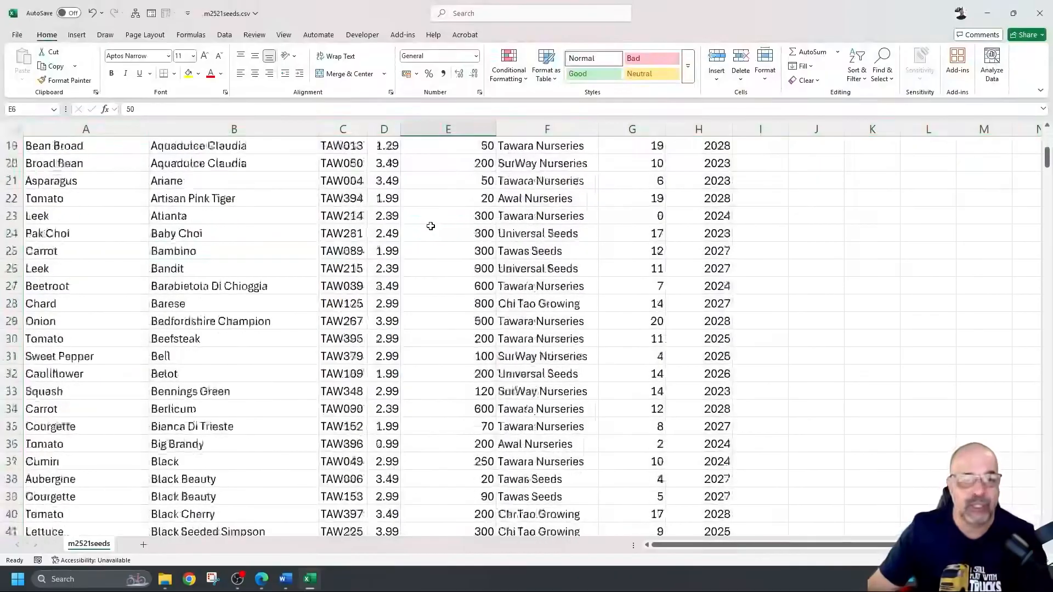
pyautogui.scroll(1, 419, 223)
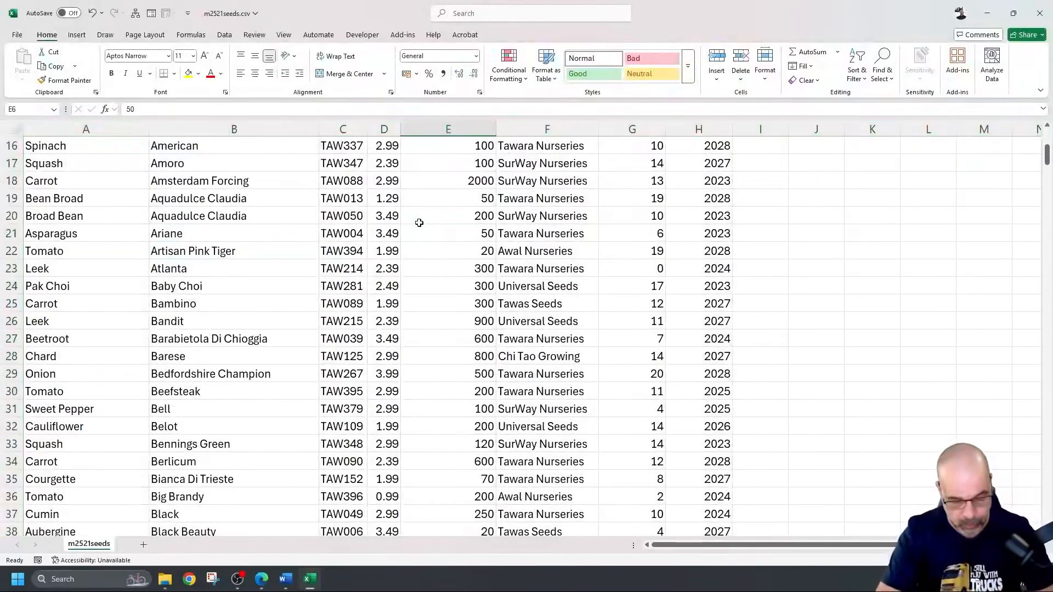
pyautogui.click(840, 281)
# Step: Scroll the data to confirm it ends at row 411, then select the whole range A1:H411
pyautogui.scroll(-7, 768, 291)
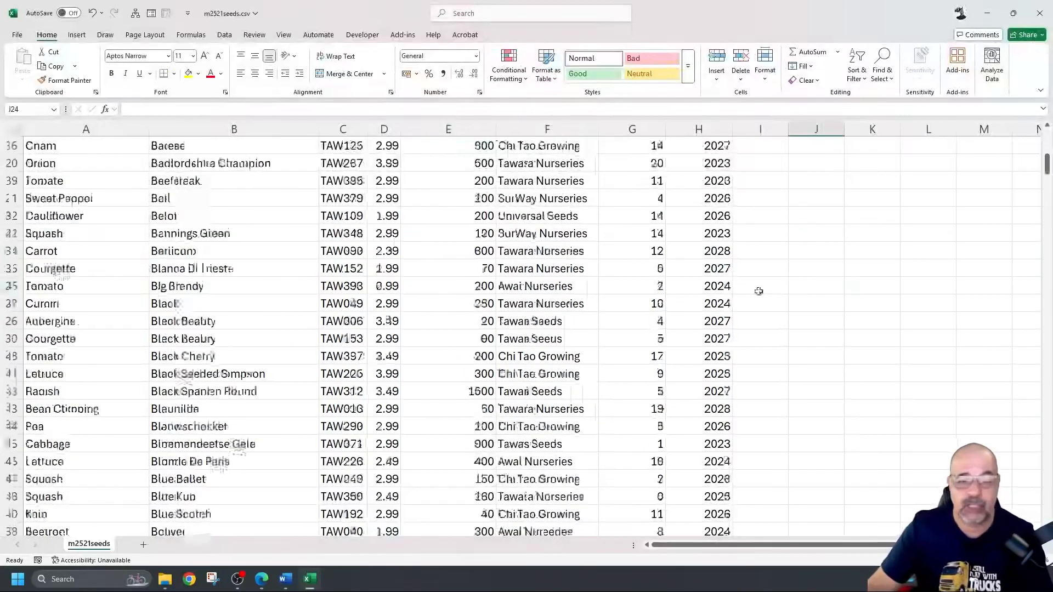
pyautogui.scroll(-7, 728, 274)
pyautogui.scroll(19, 713, 291)
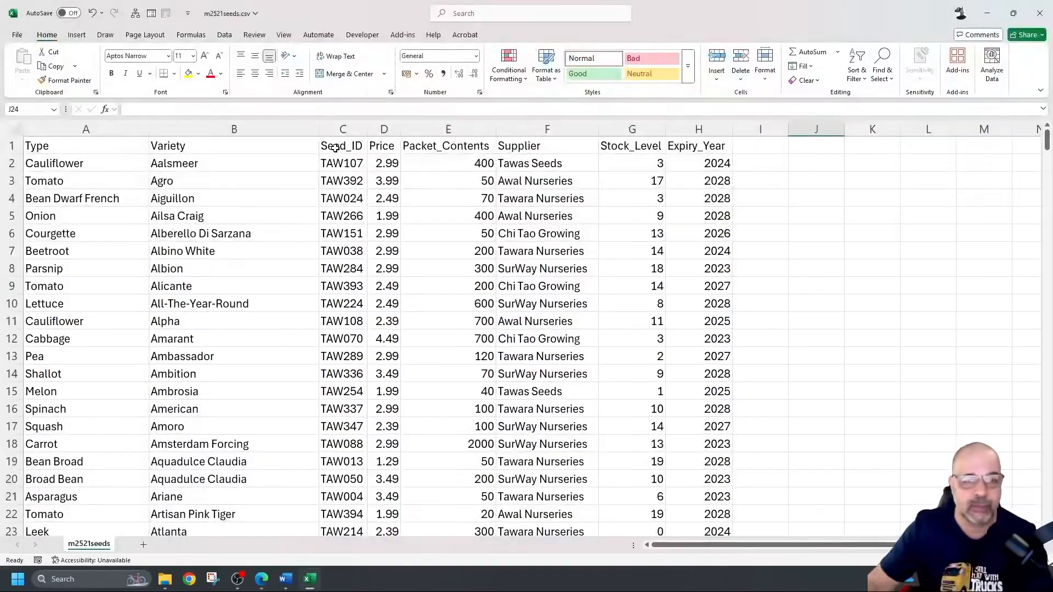
pyautogui.click(91, 145)
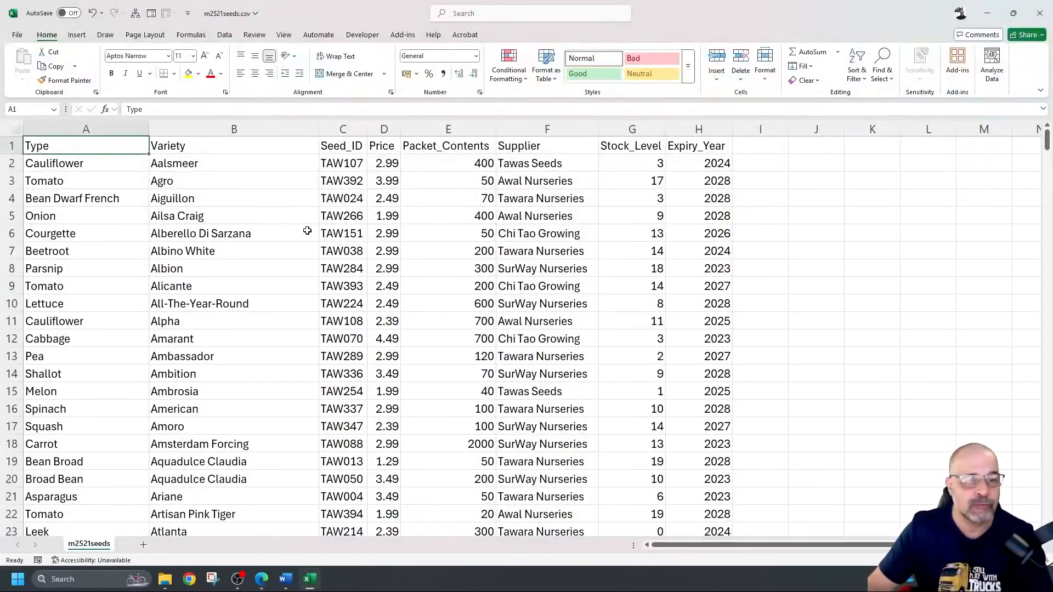
pyautogui.scroll(-13, 406, 246)
pyautogui.scroll(-20, 407, 246)
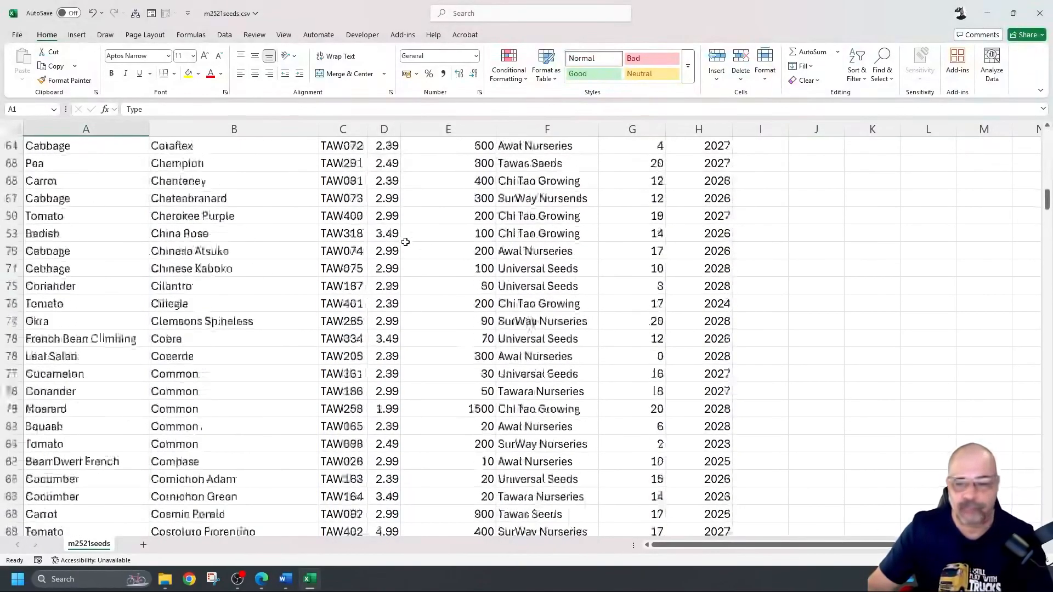
pyautogui.scroll(-20, 405, 245)
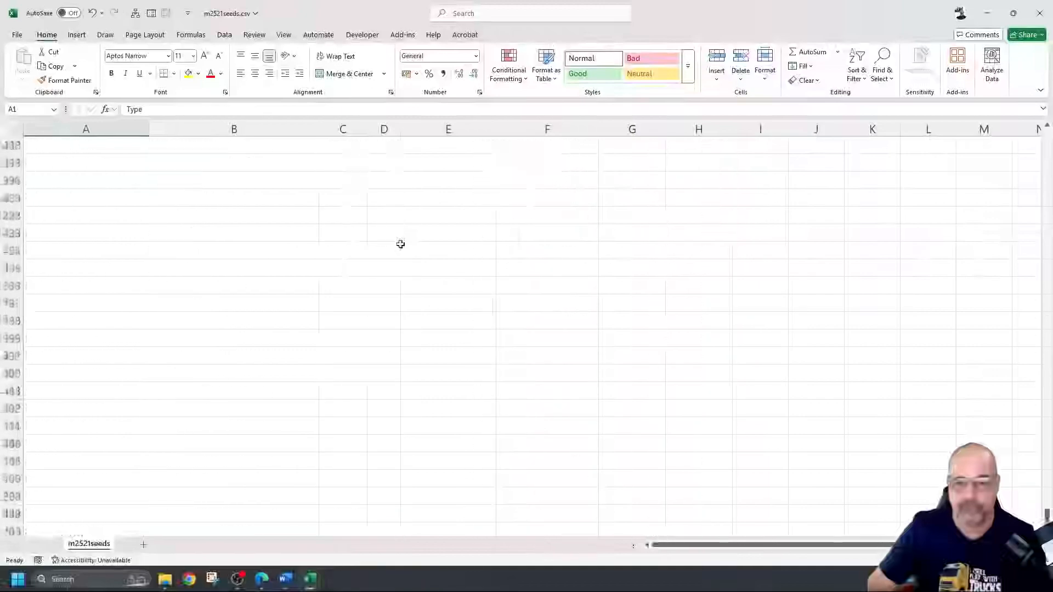
pyautogui.scroll(16, 411, 246)
pyautogui.scroll(-6, 414, 244)
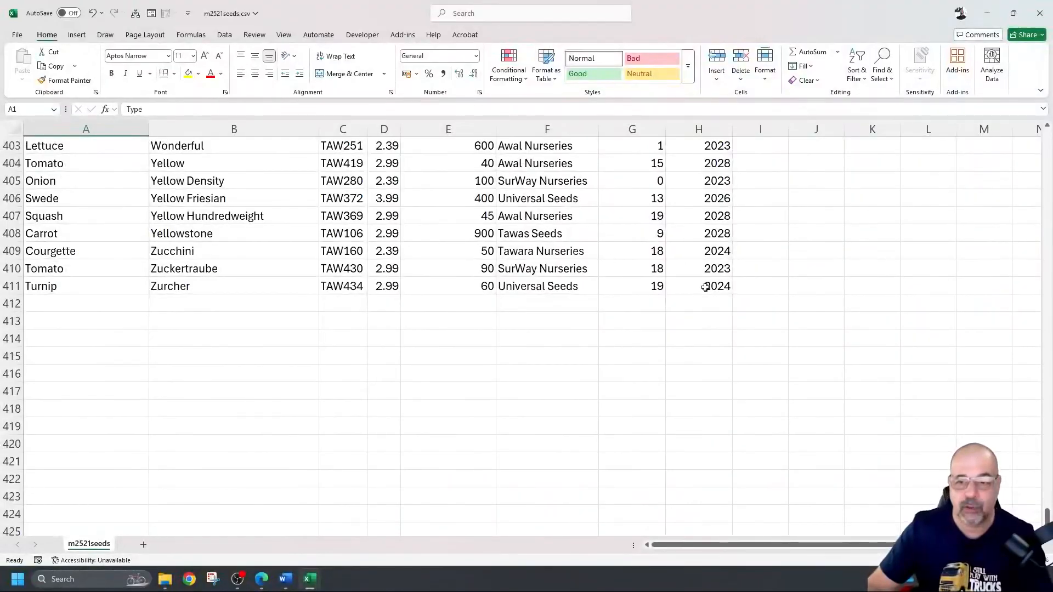
pyautogui.hotkey('ctrl', 'a')
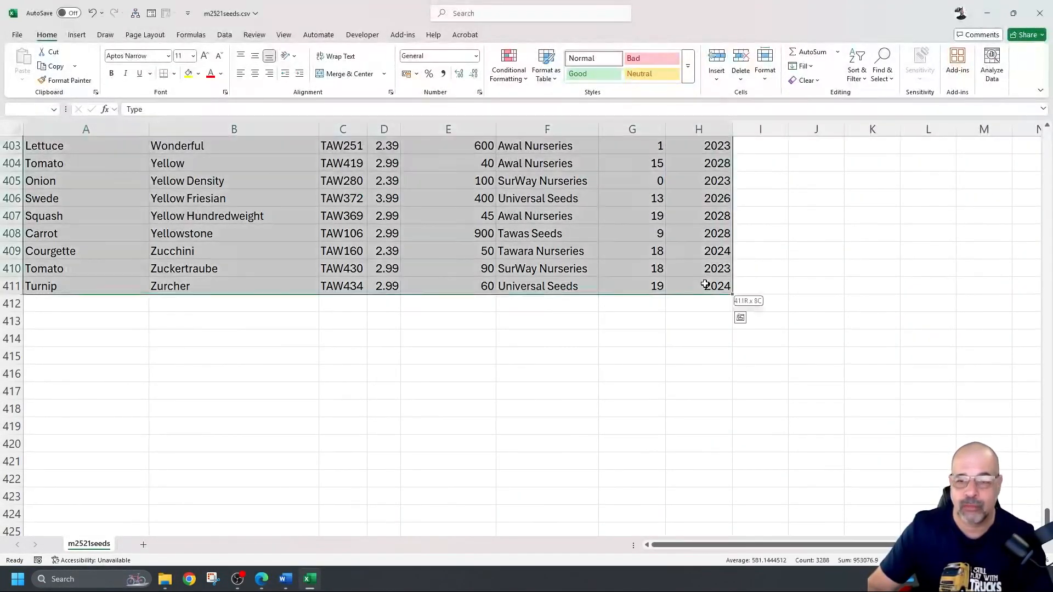
pyautogui.scroll(15, 548, 369)
pyautogui.scroll(20, 531, 323)
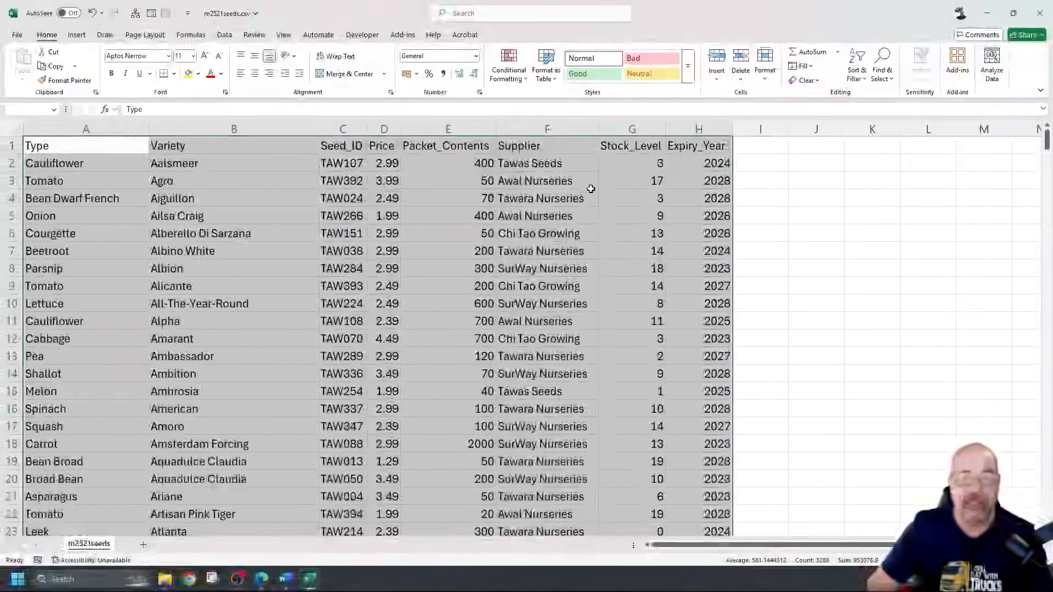
# Step: Add a Duplicate Values conditional formatting rule giving repeated entries in A1:H411 an orange fill
pyautogui.click(518, 74)
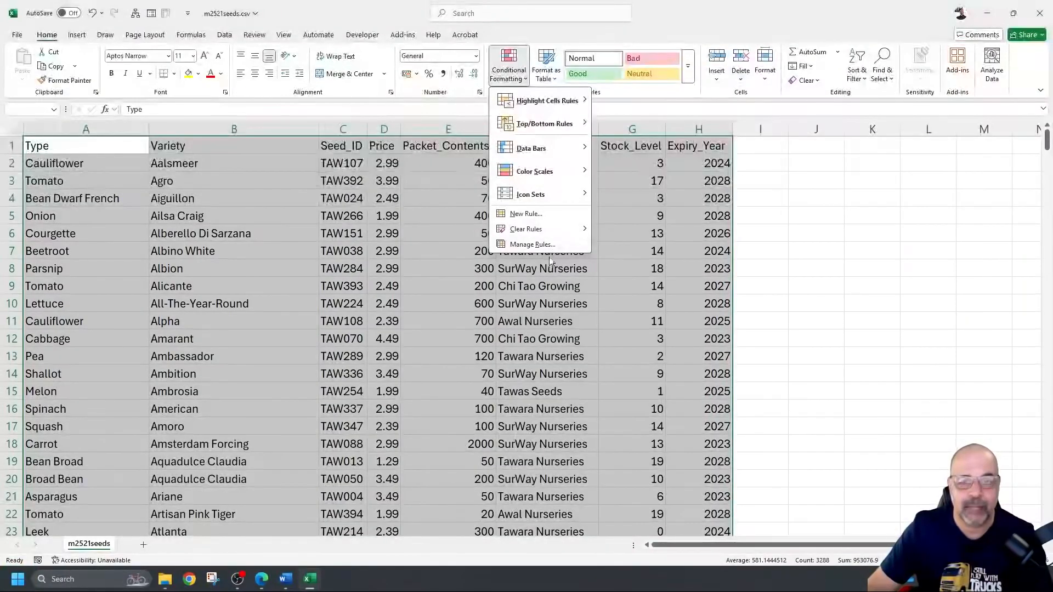
pyautogui.click(532, 245)
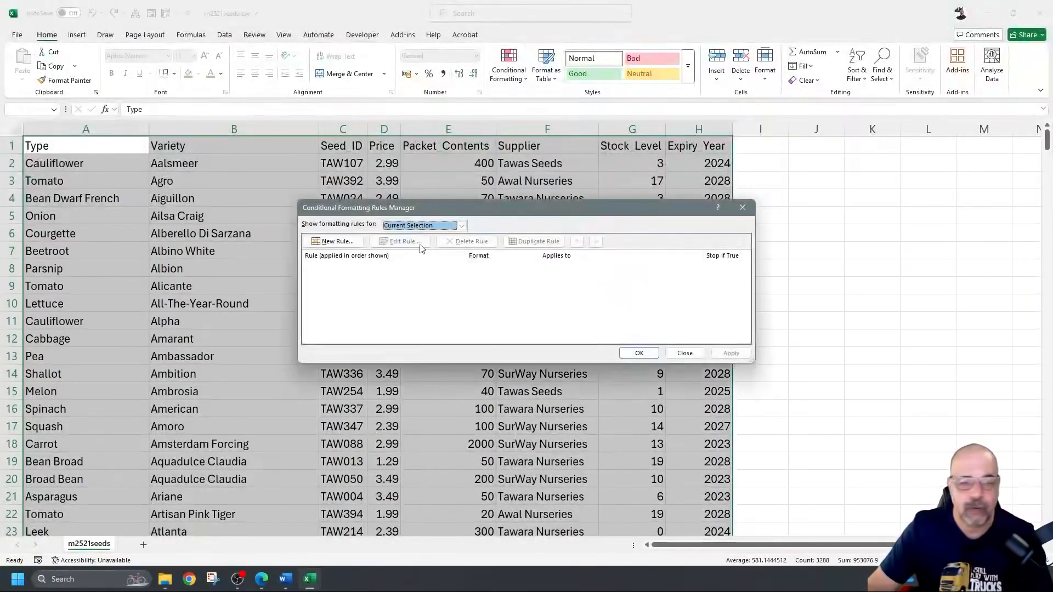
pyautogui.click(336, 241)
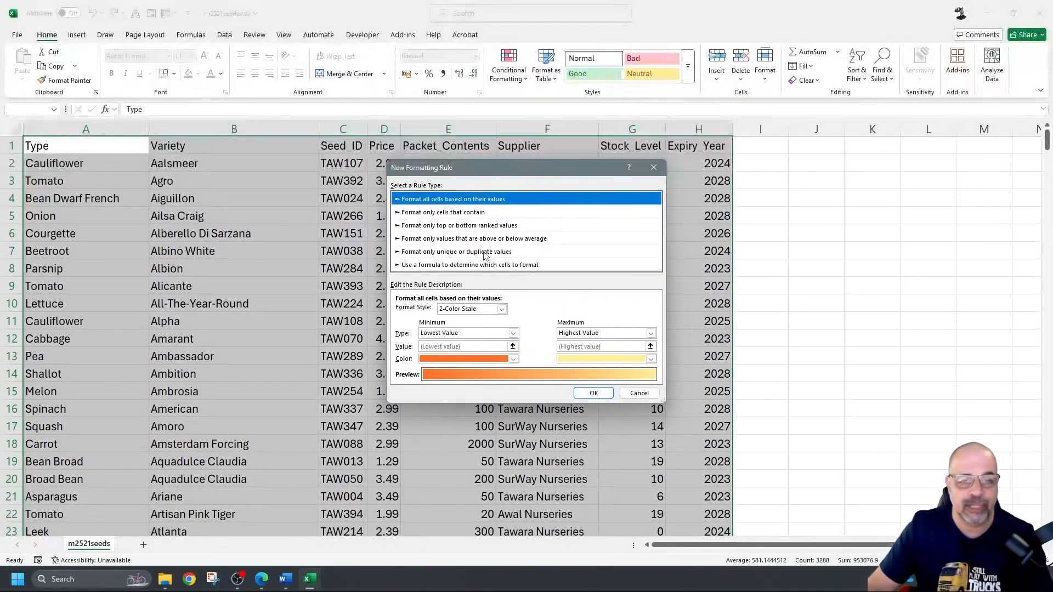
pyautogui.click(503, 253)
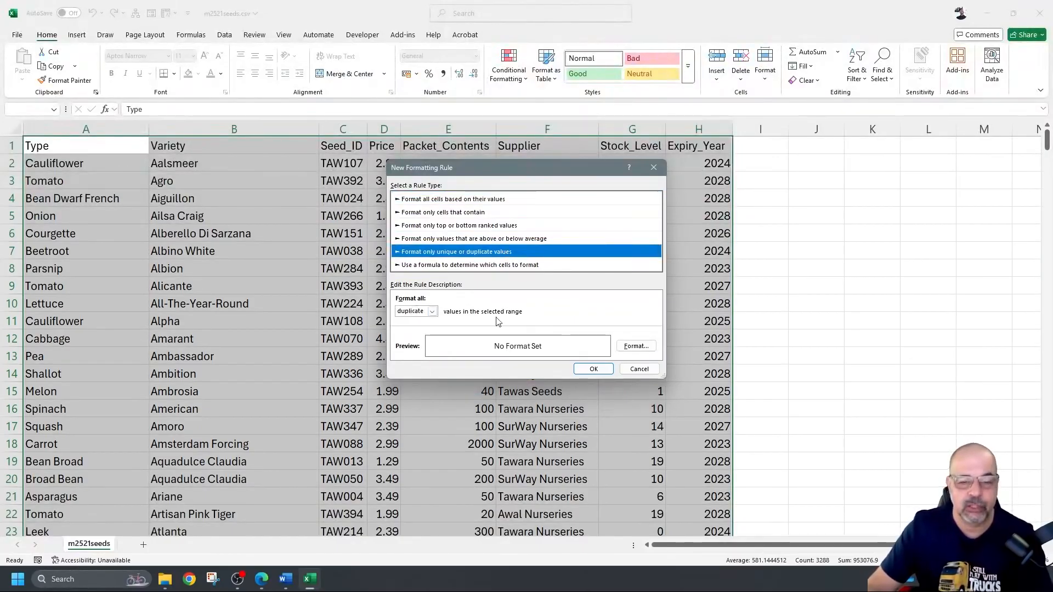
pyautogui.click(636, 346)
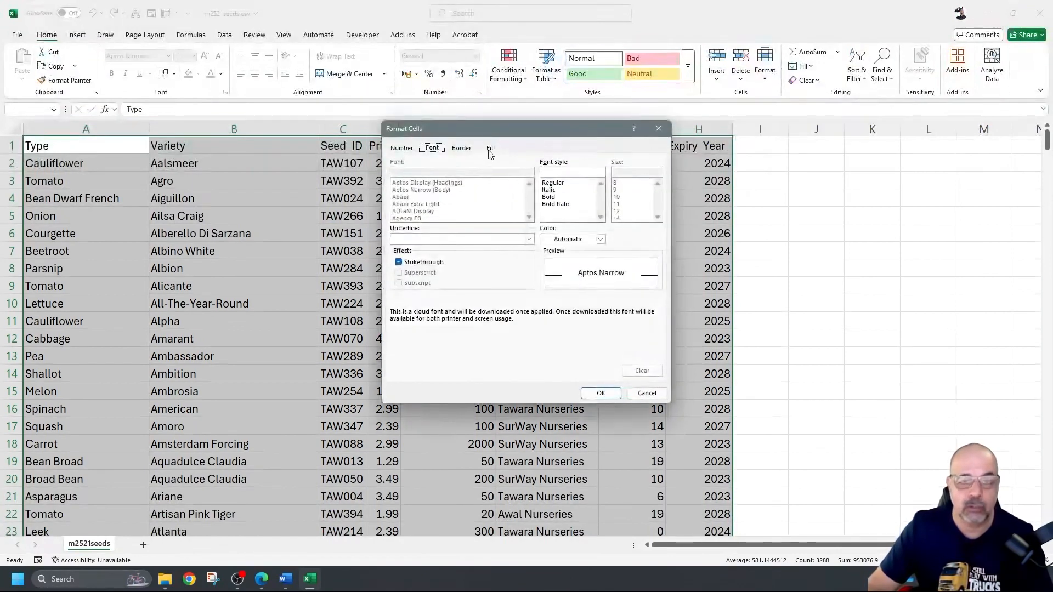
pyautogui.click(490, 149)
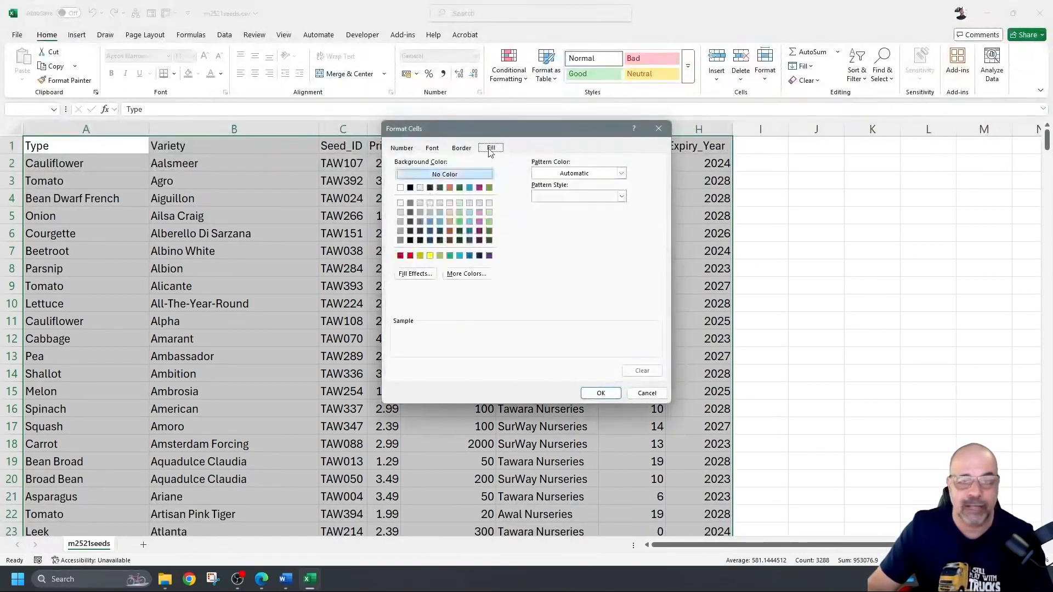
pyautogui.click(449, 231)
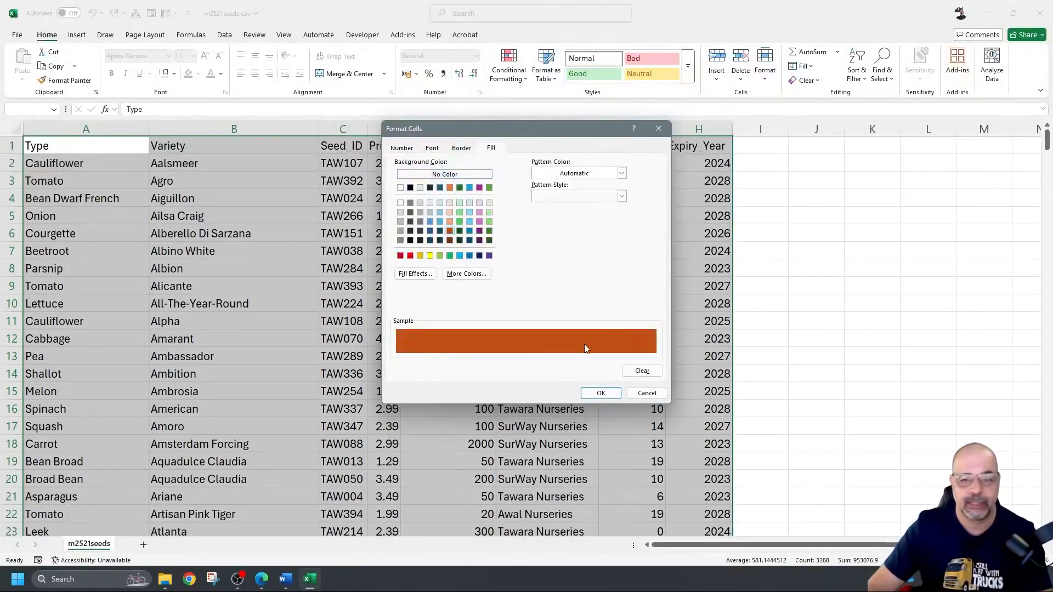
pyautogui.click(617, 394)
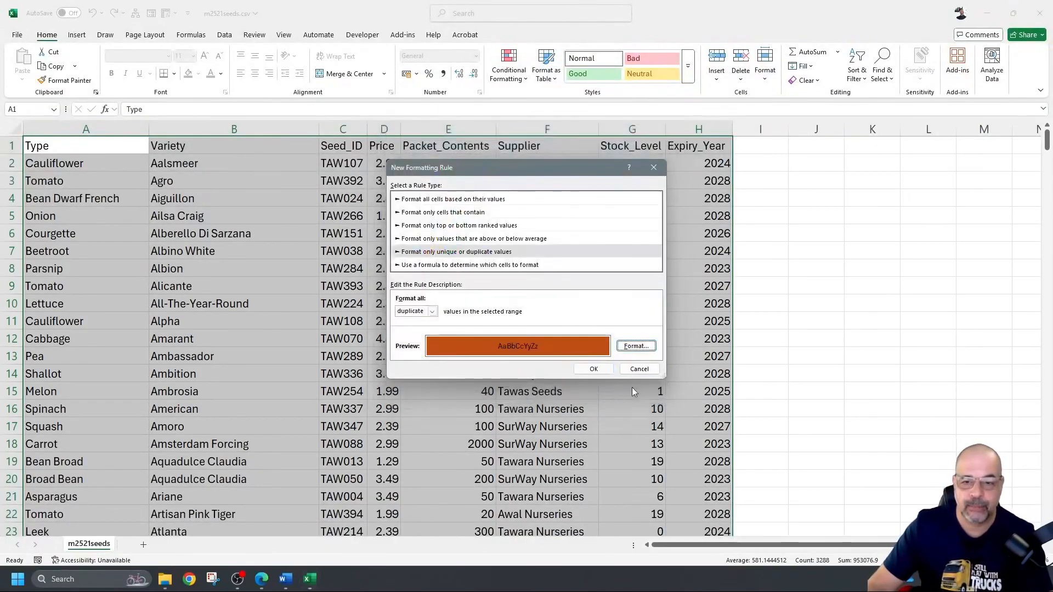
pyautogui.click(602, 369)
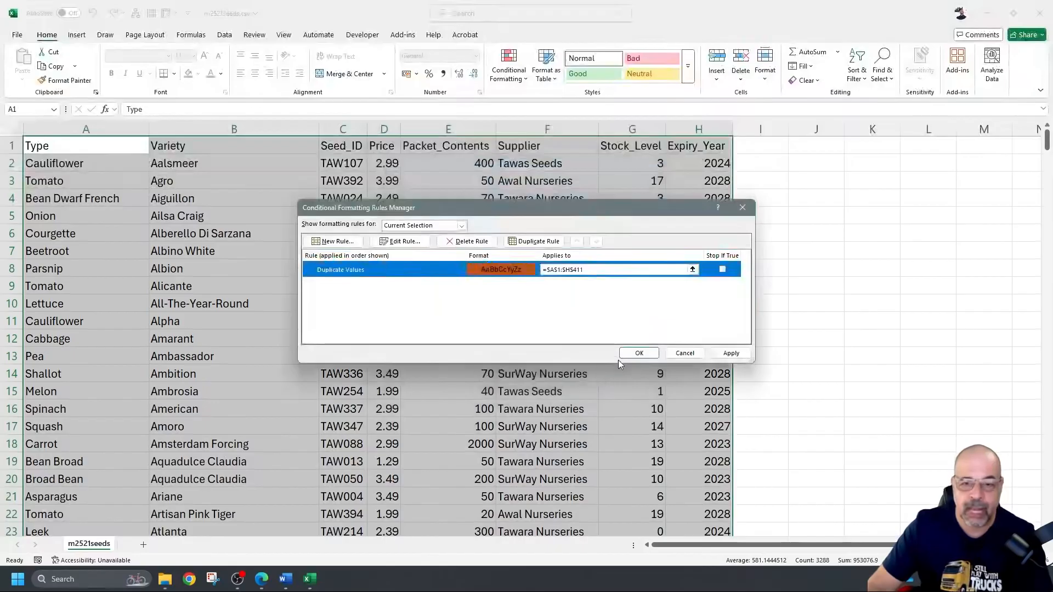
pyautogui.click(639, 354)
pyautogui.scroll(-2, 198, 195)
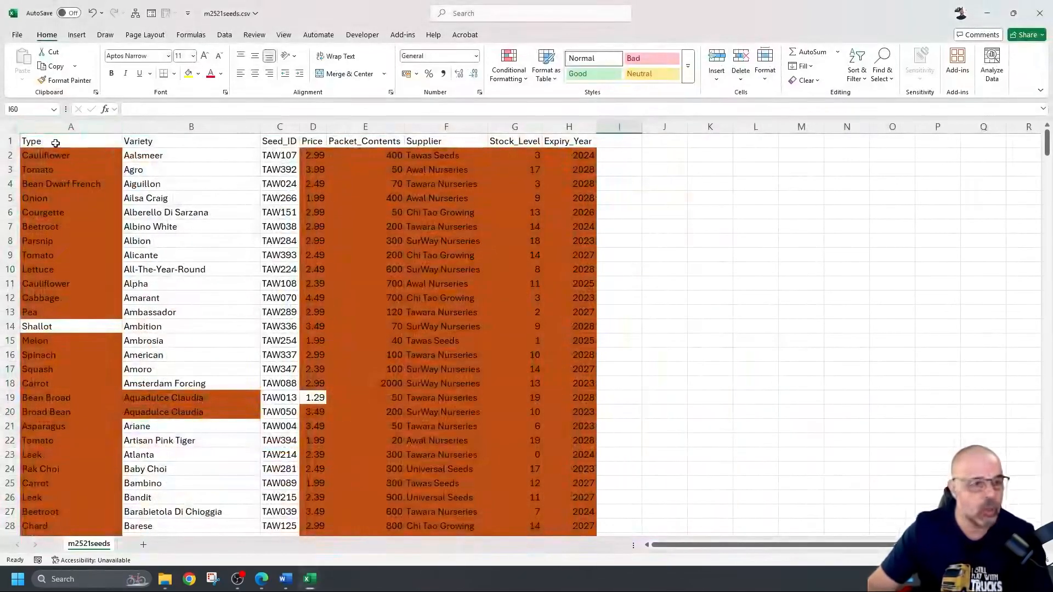
pyautogui.scroll(-8, 77, 247)
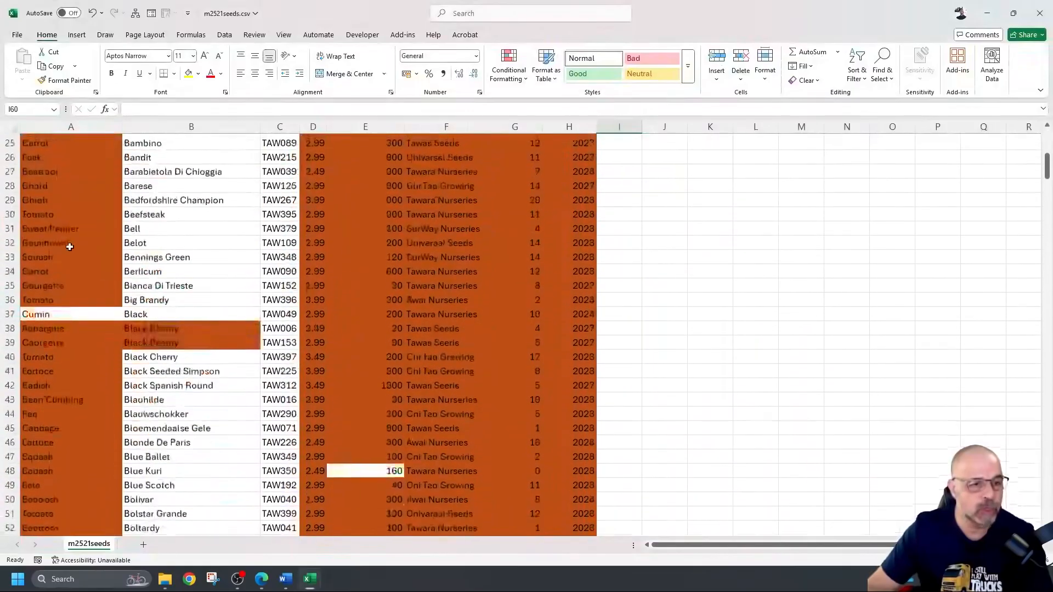
pyautogui.scroll(4, 69, 247)
pyautogui.scroll(4, 69, 247)
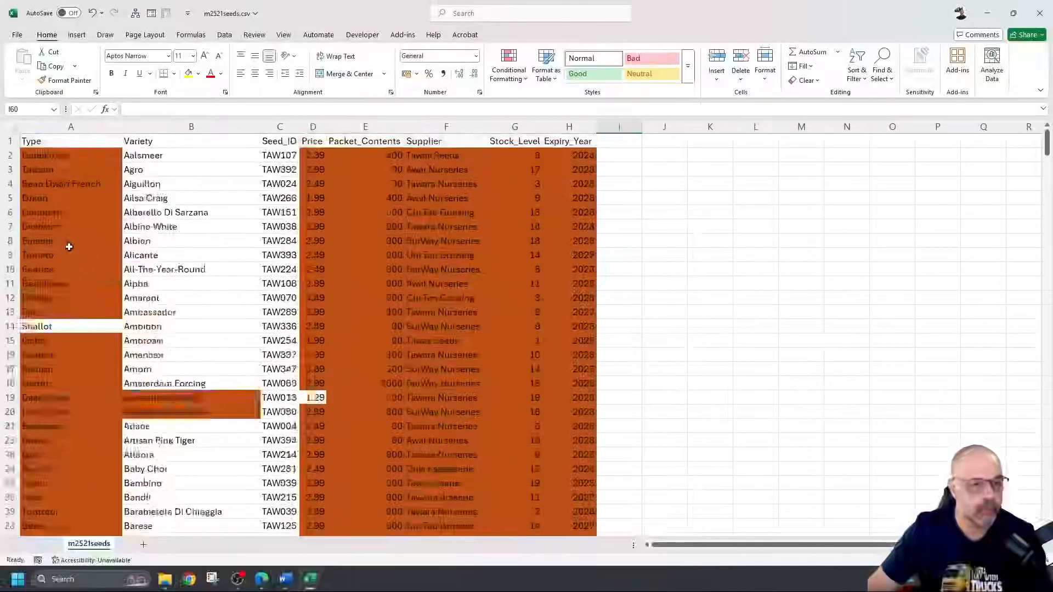
pyautogui.click(157, 156)
pyautogui.click(192, 398)
pyautogui.click(192, 414)
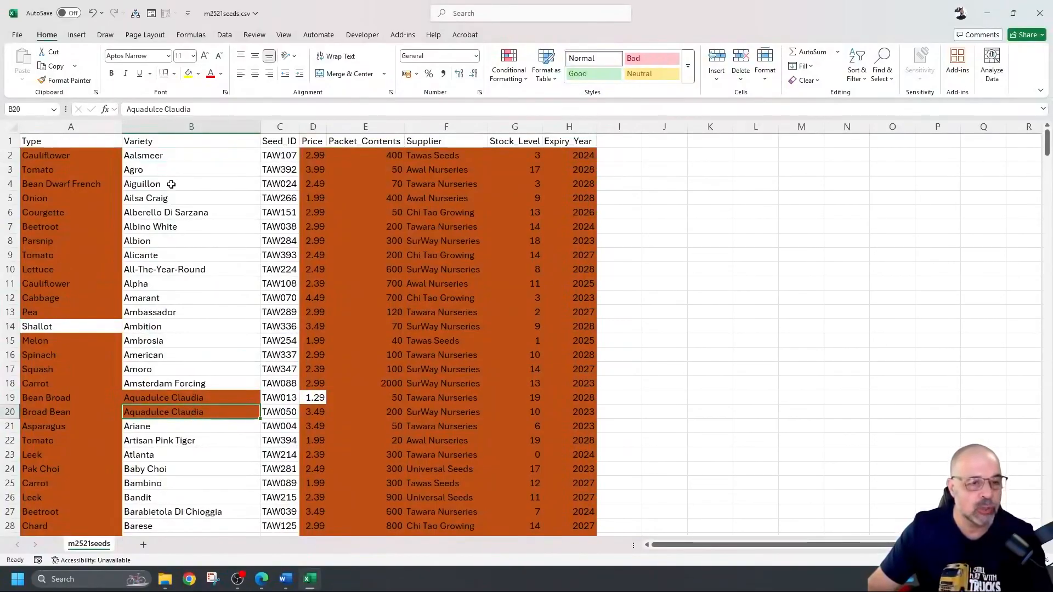
pyautogui.click(180, 399)
pyautogui.click(212, 126)
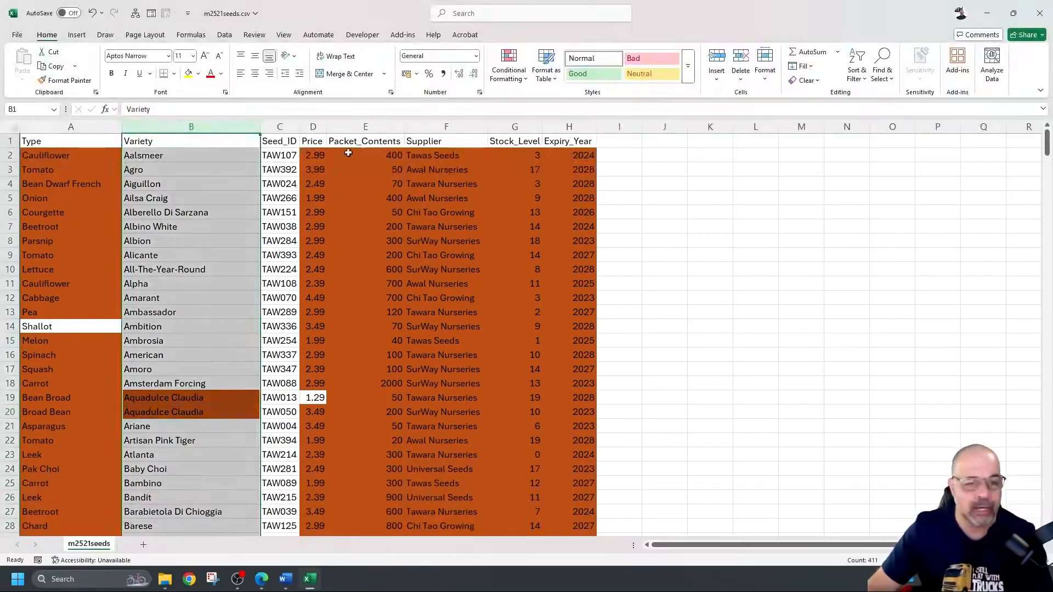
pyautogui.click(289, 126)
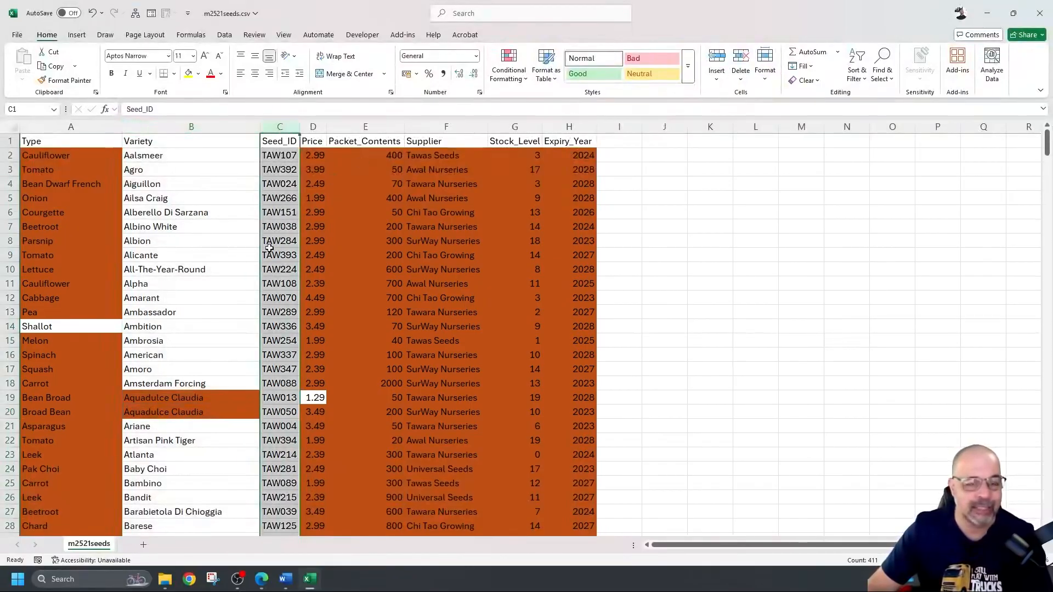
pyautogui.scroll(-6, 264, 250)
pyautogui.scroll(-10, 263, 246)
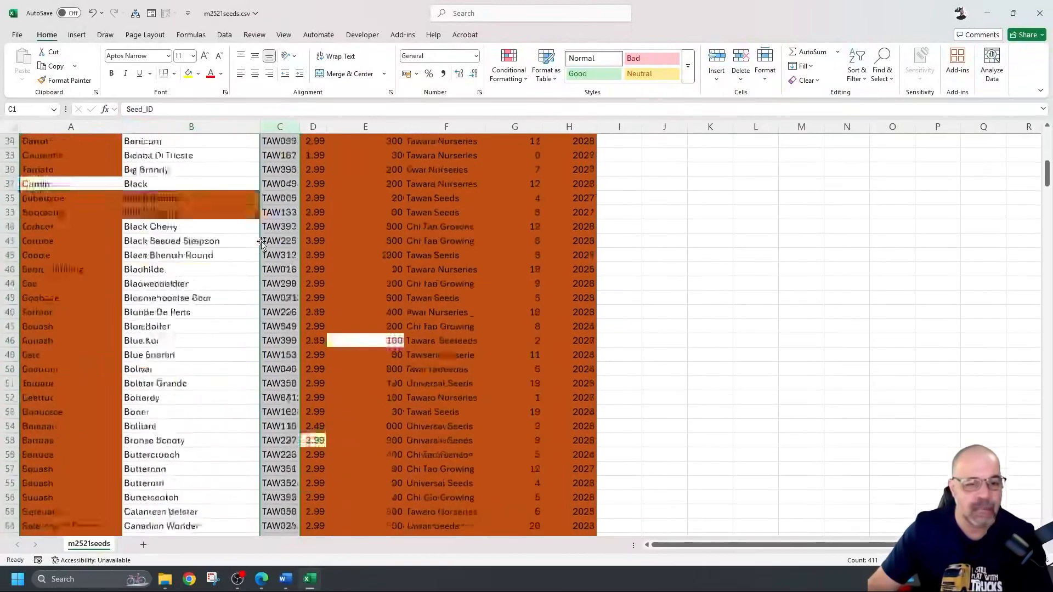
pyautogui.scroll(-19, 262, 242)
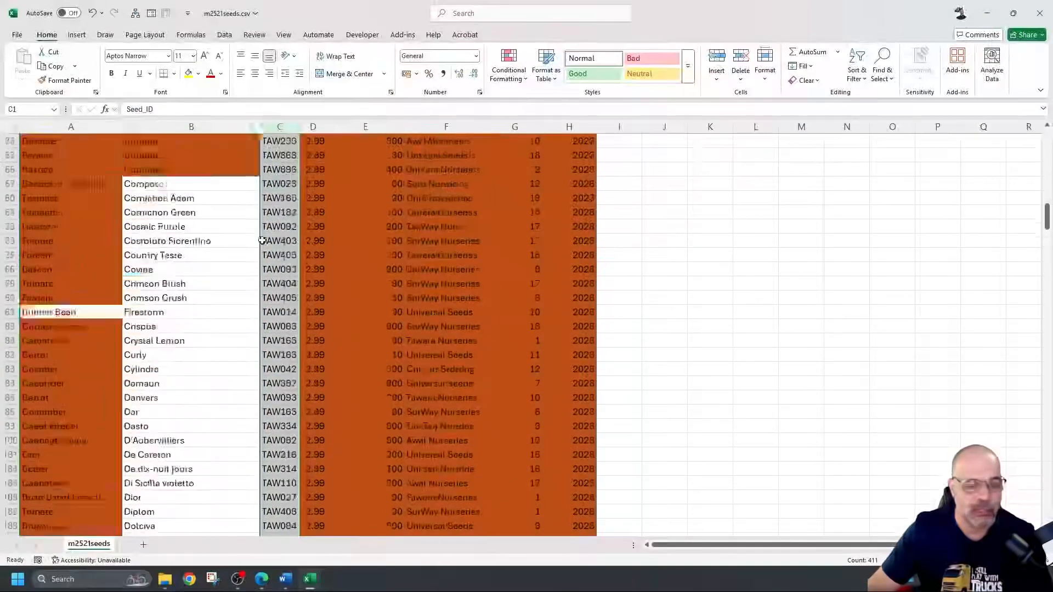
pyautogui.scroll(-18, 262, 241)
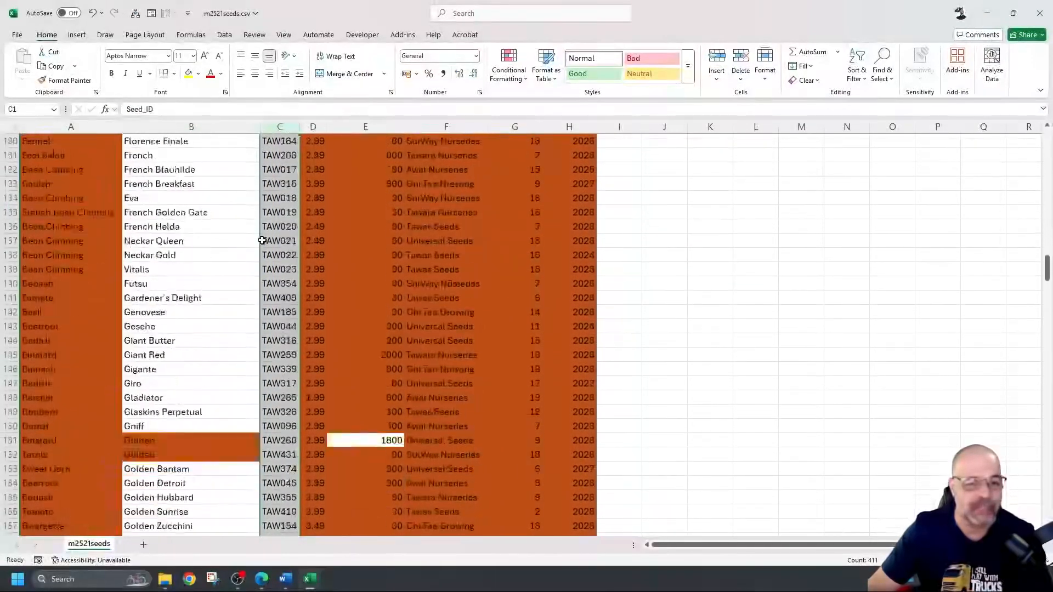
pyautogui.scroll(-20, 262, 240)
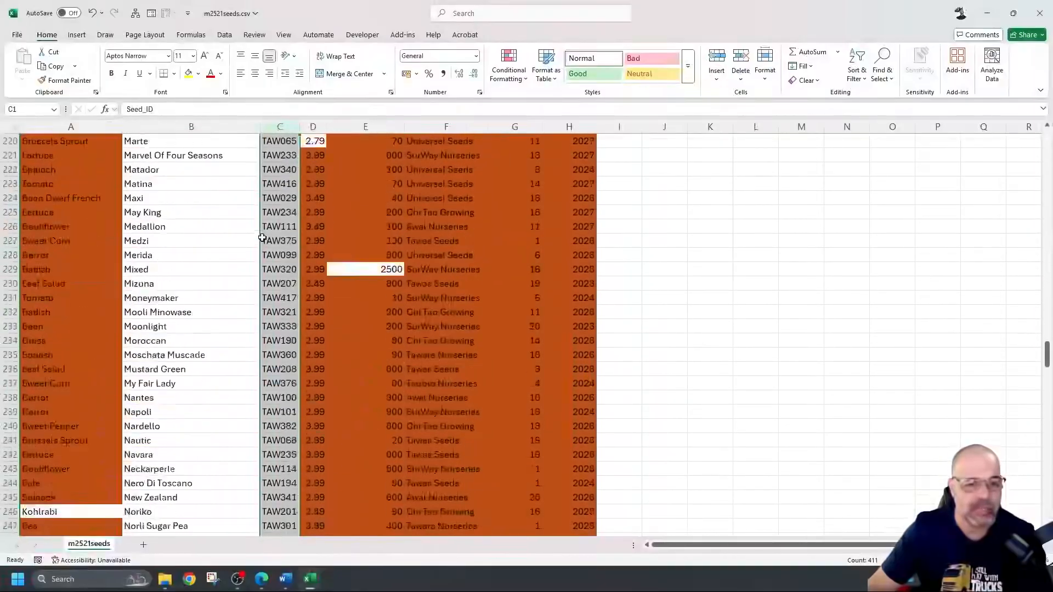
pyautogui.scroll(-7, 281, 286)
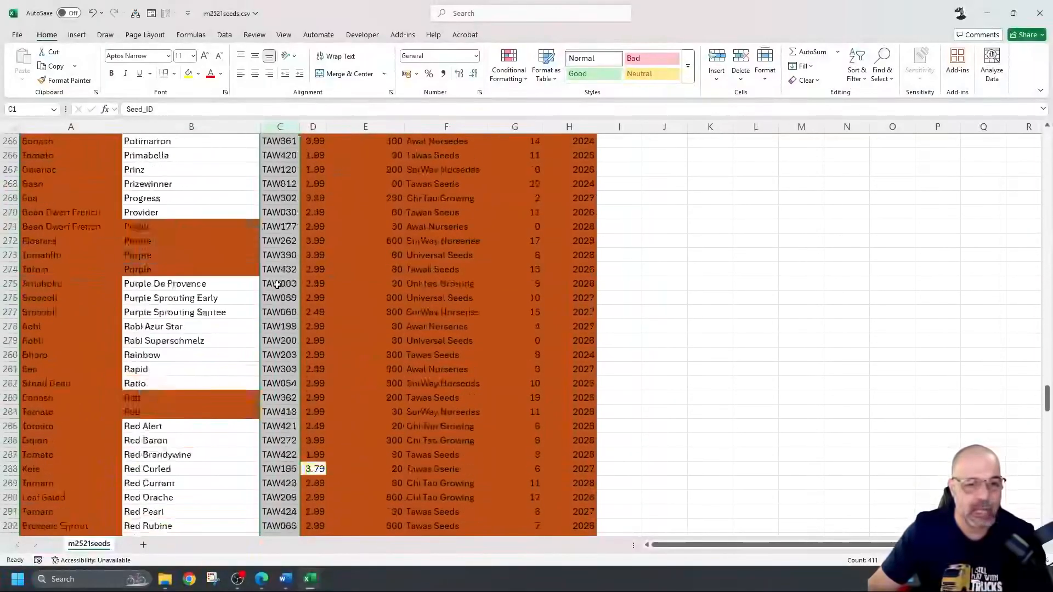
pyautogui.scroll(-20, 277, 283)
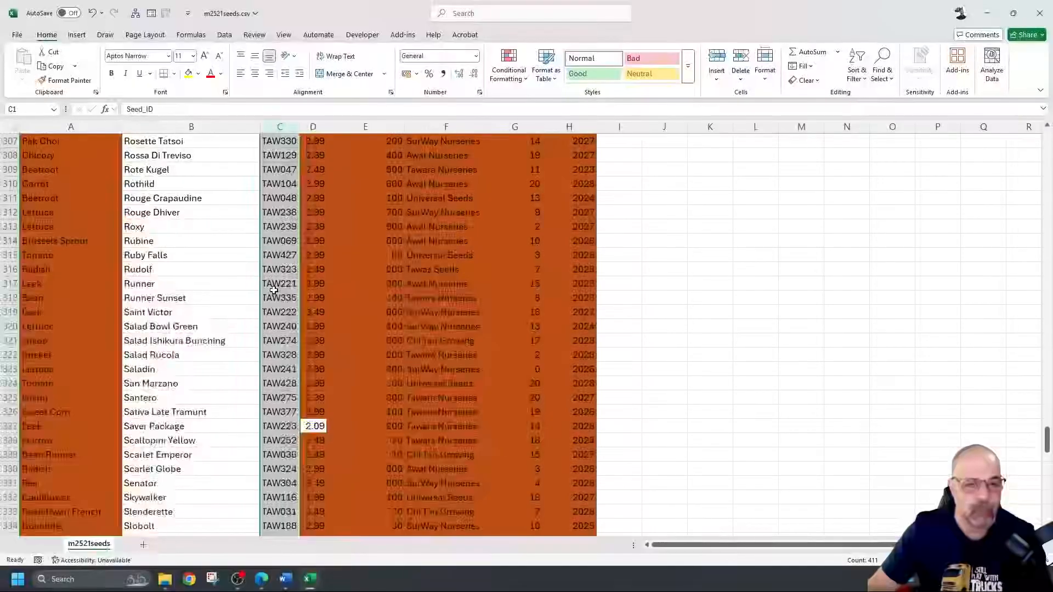
pyautogui.scroll(-7, 274, 291)
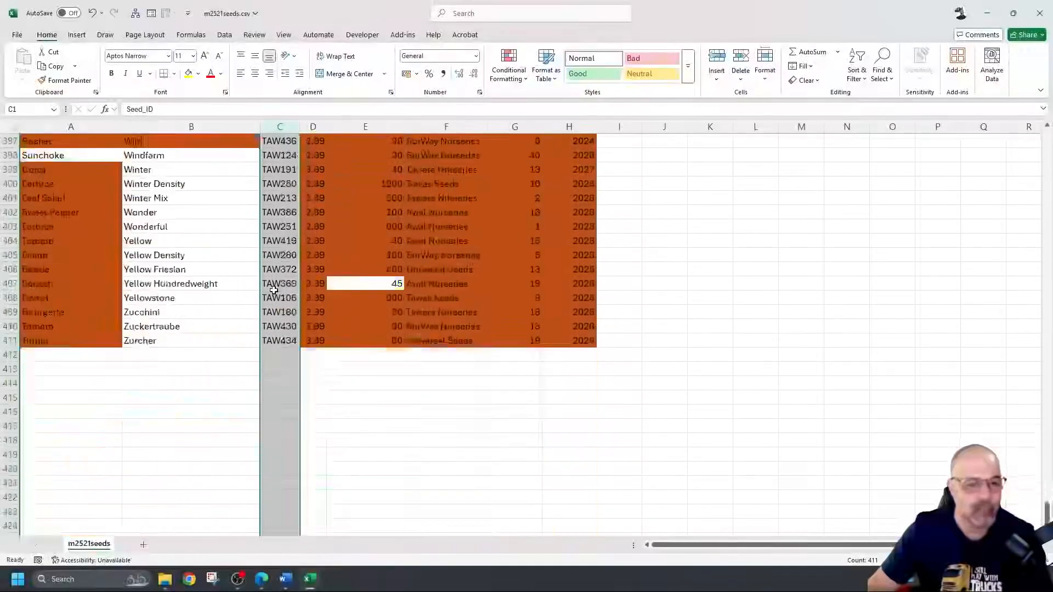
pyautogui.scroll(20, 273, 290)
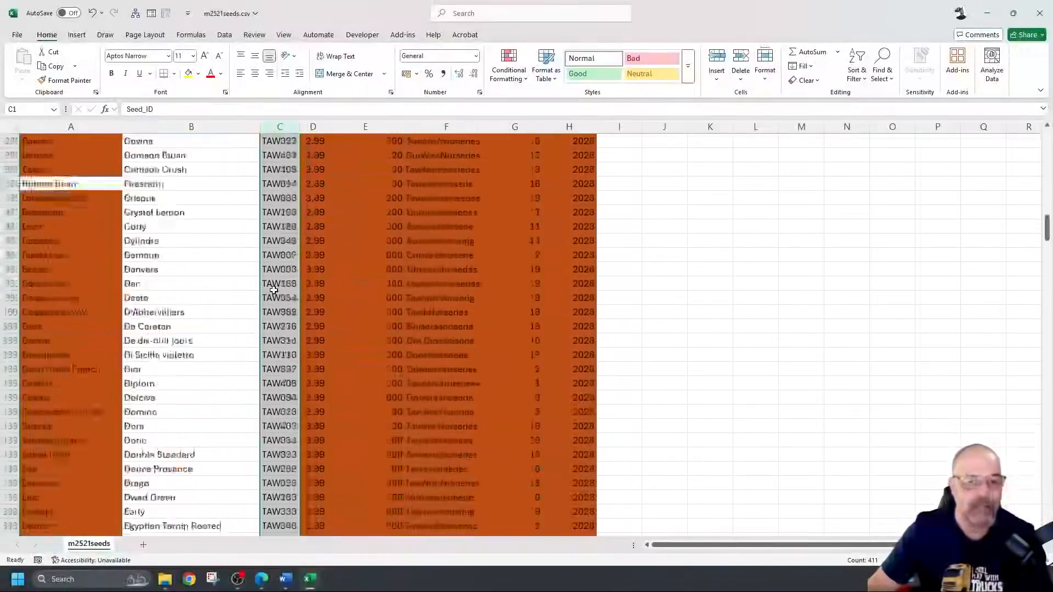
pyautogui.scroll(18, 274, 290)
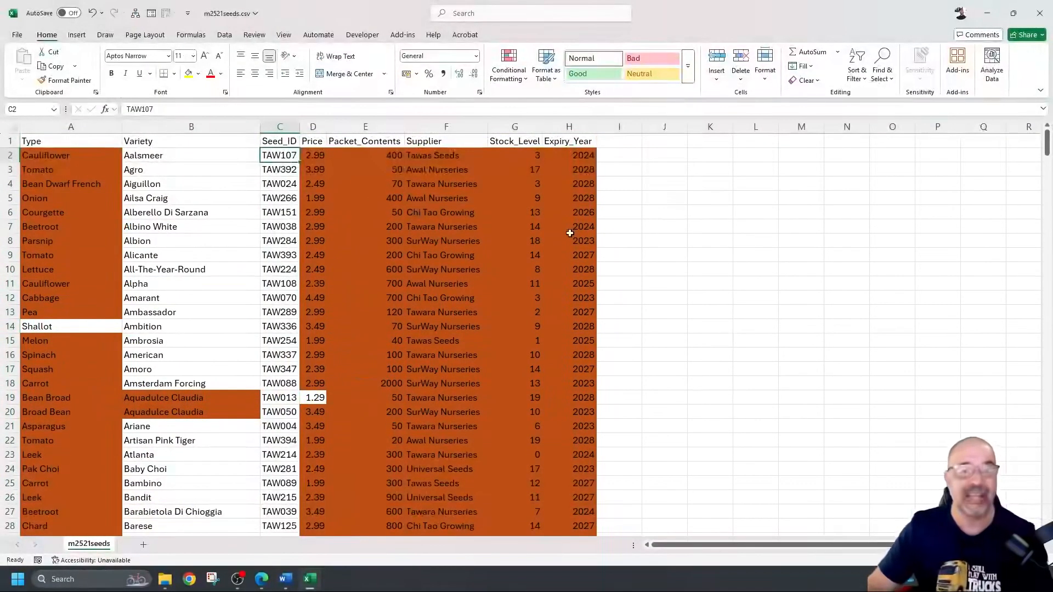
# Step: Close Excel without saving the changes to m2521seeds.csv
pyautogui.click(1040, 13)
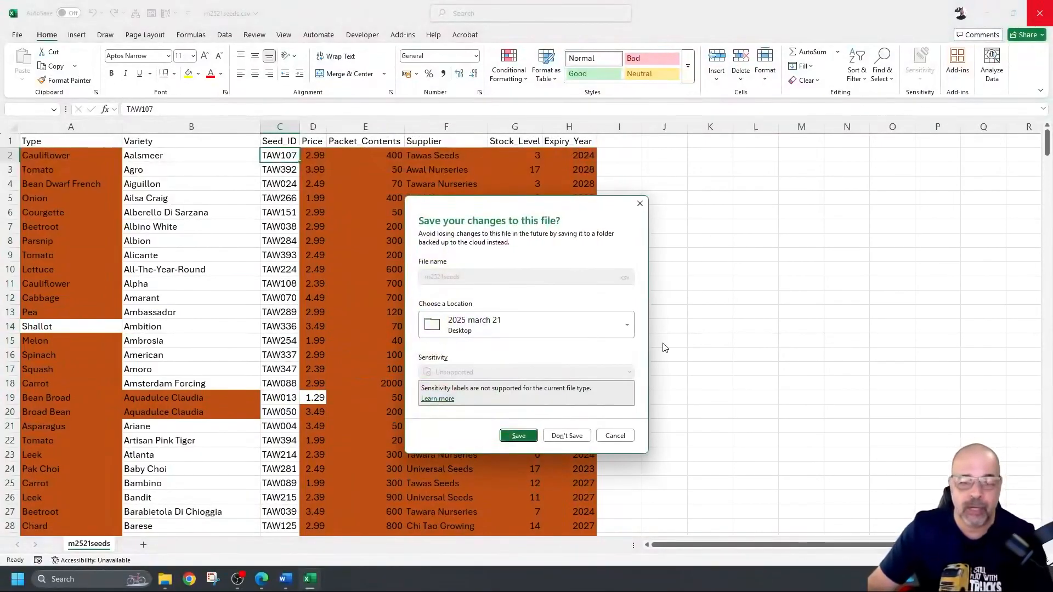
pyautogui.click(577, 437)
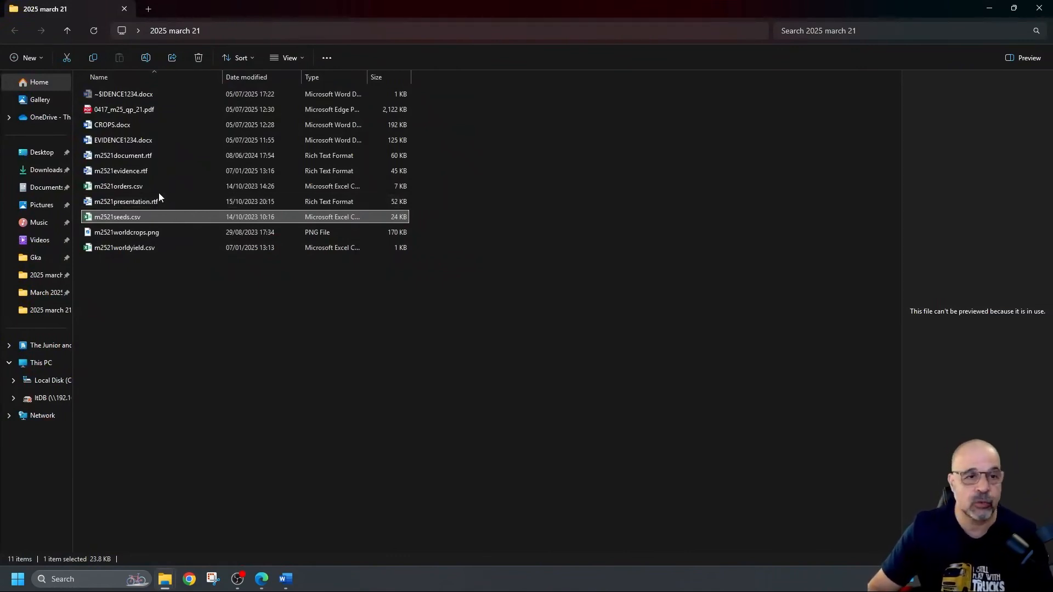
# Step: Create a new Microsoft Access Database from the folder's right-click New menu
pyautogui.rightClick(252, 290)
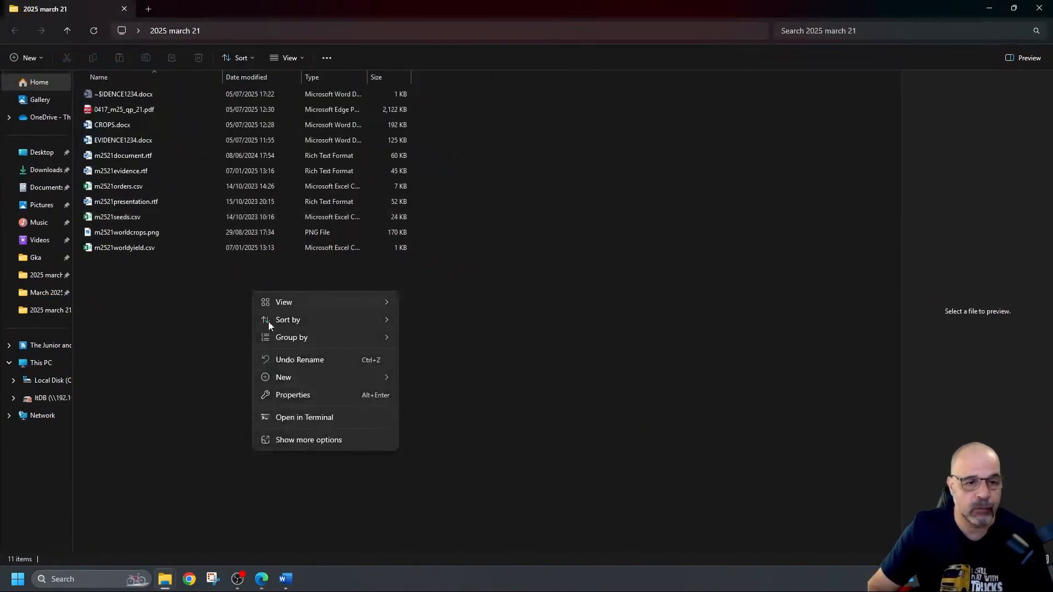
pyautogui.moveTo(291, 379)
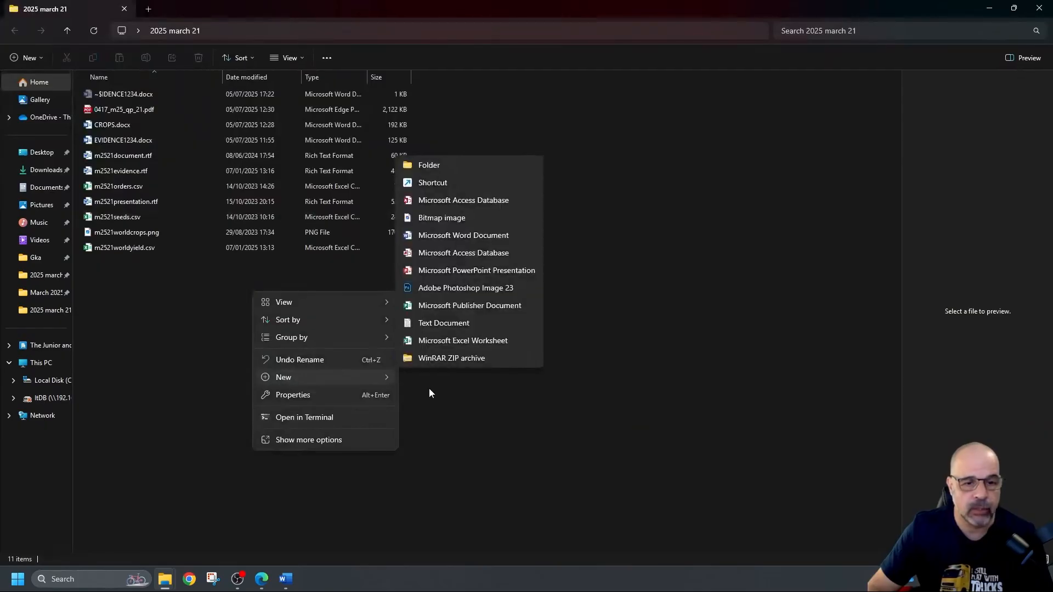
pyautogui.click(472, 252)
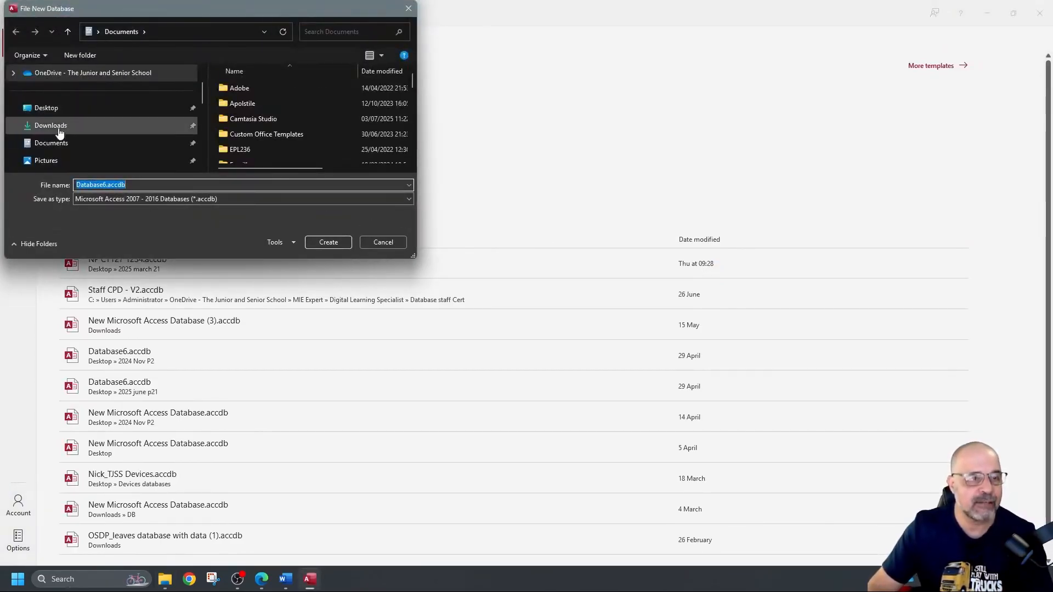
# Step: Save the new database as 'Task 3 DB' in the Desktop's 2025 march 21 folder
pyautogui.click(105, 108)
pyautogui.doubleClick(249, 87)
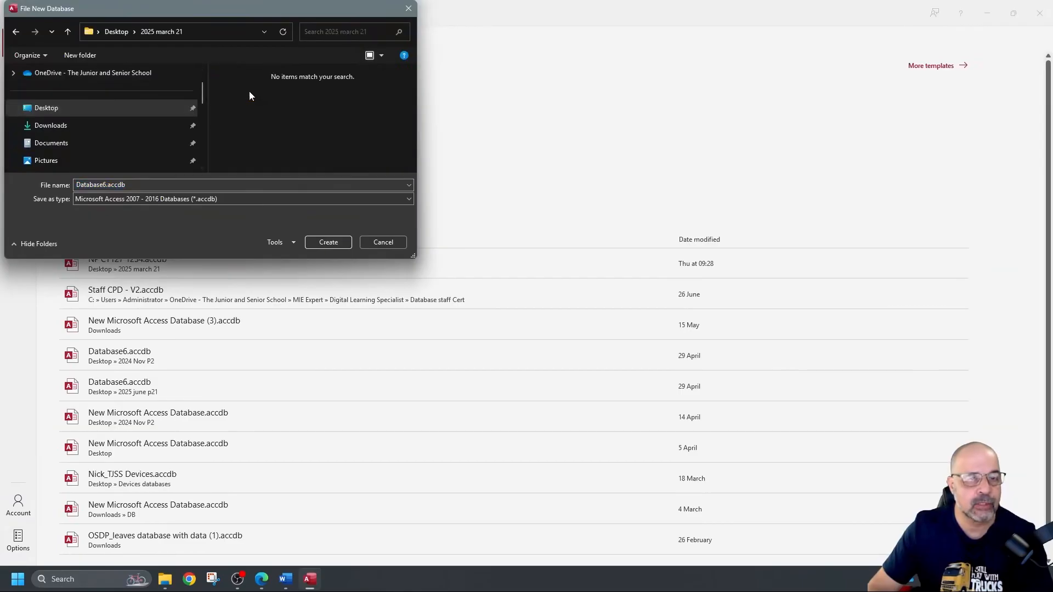
pyautogui.doubleClick(134, 187)
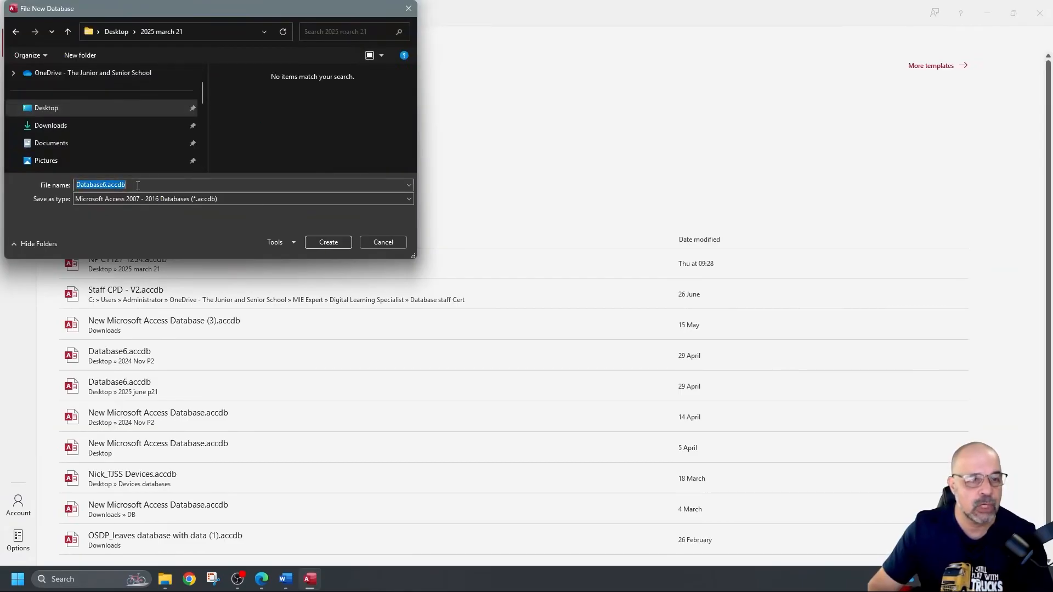
pyautogui.write('Task 3')
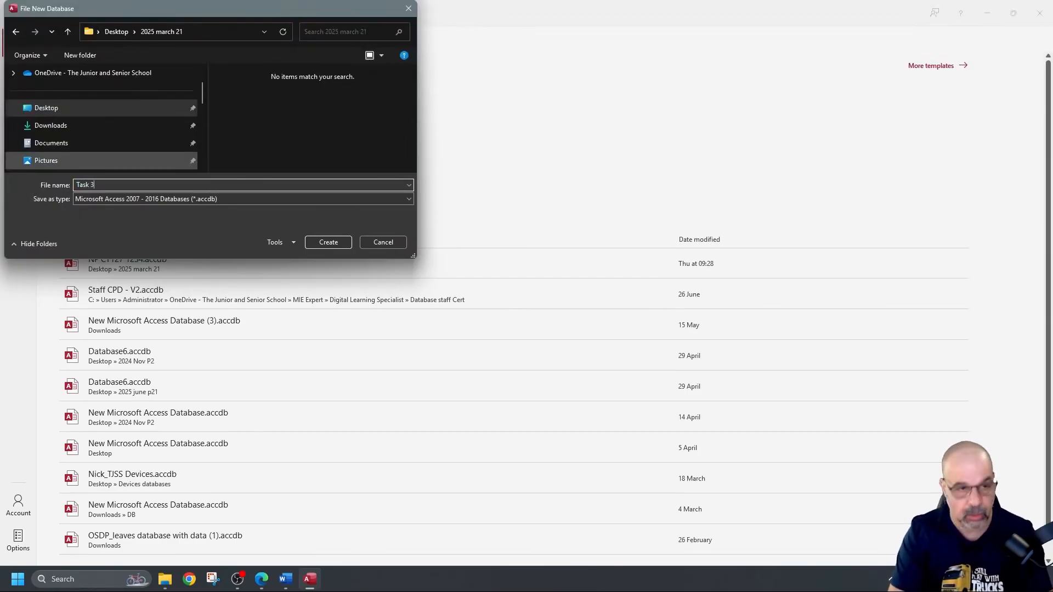
pyautogui.write(' DB')
pyautogui.press('Return')
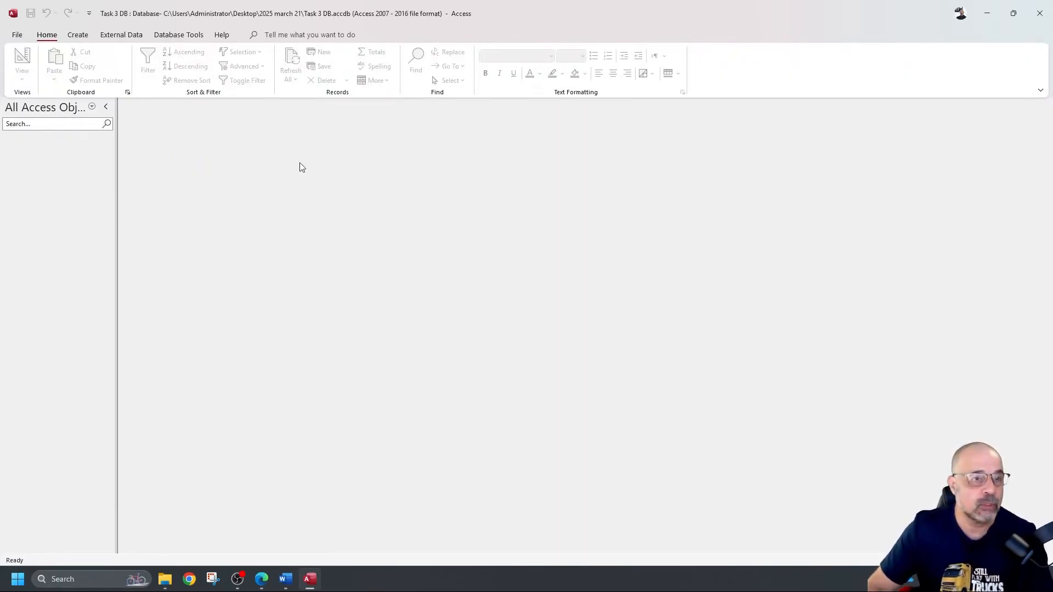
# Step: Import the text file m2521seeds.csv from the 2025 march 21 folder into a new table
pyautogui.click(137, 37)
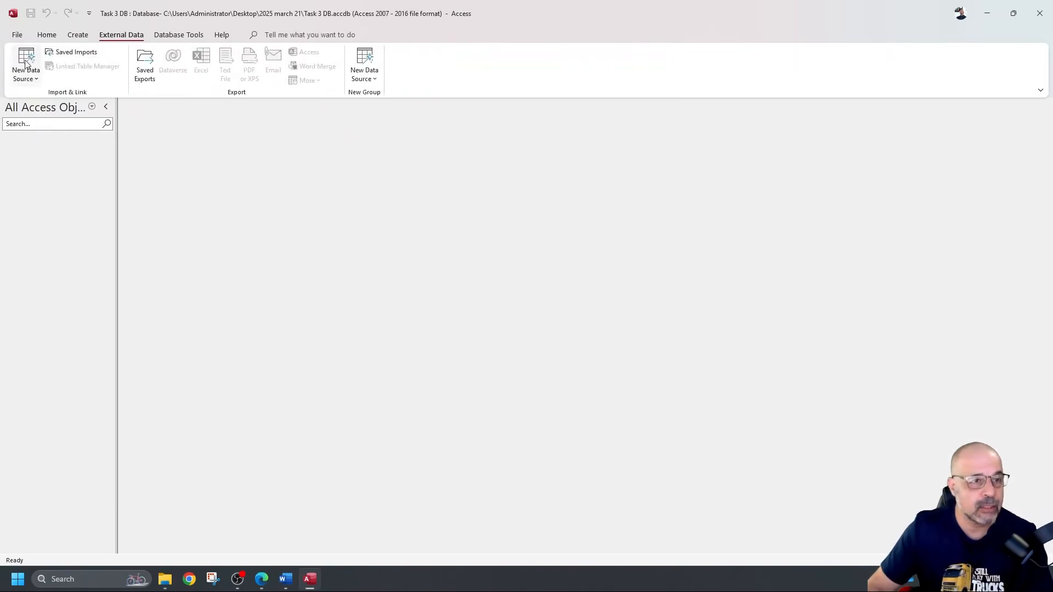
pyautogui.click(30, 79)
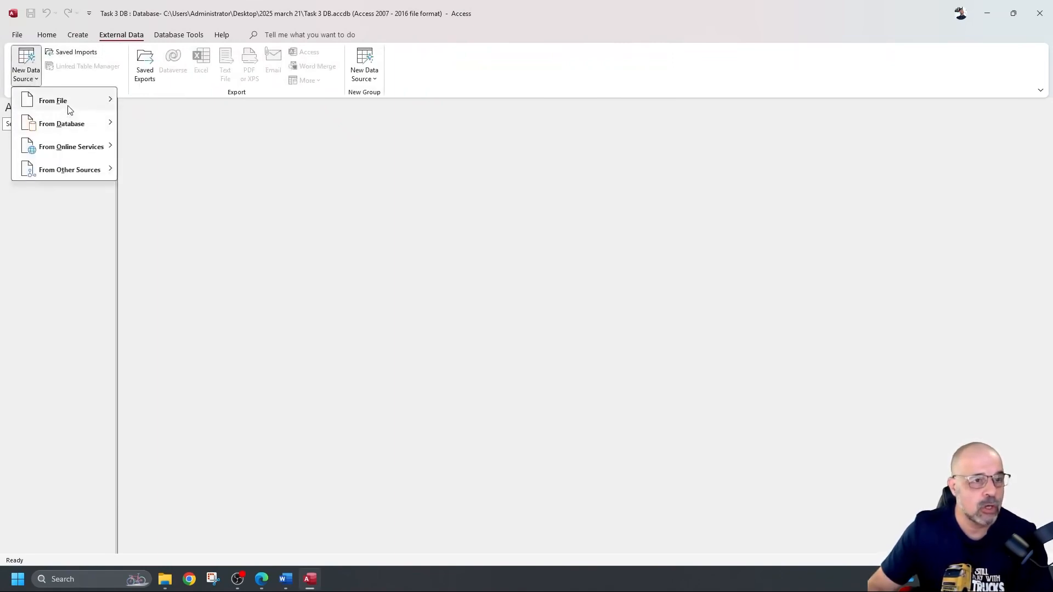
pyautogui.moveTo(70, 104)
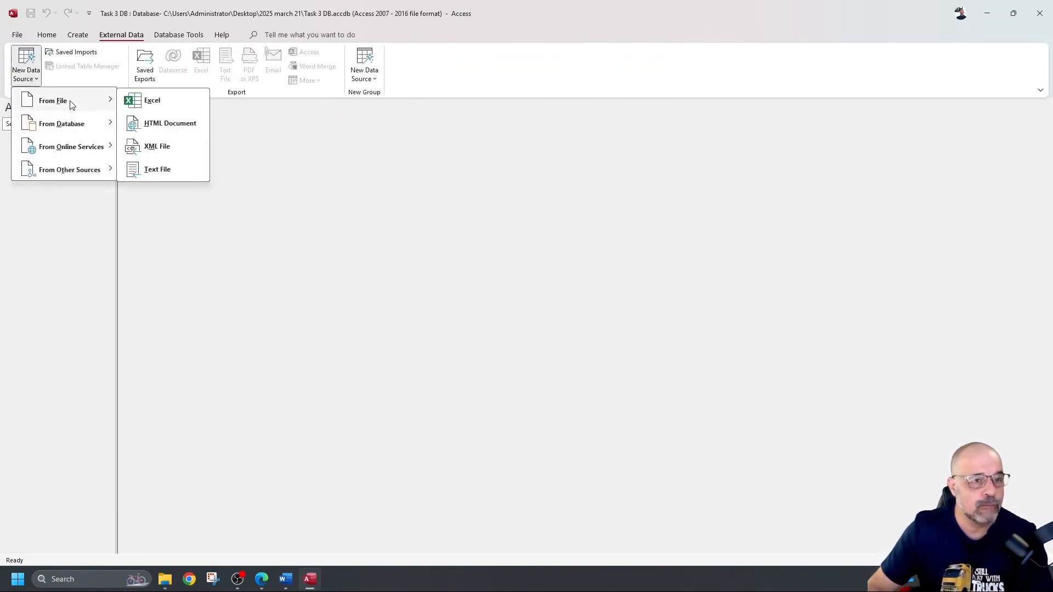
pyautogui.click(171, 173)
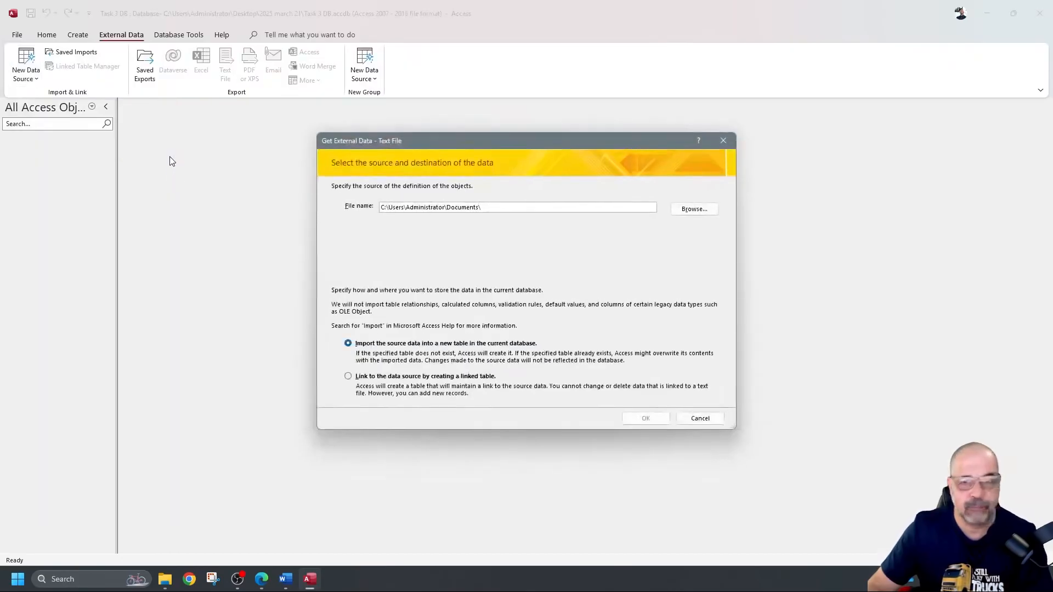
pyautogui.click(707, 212)
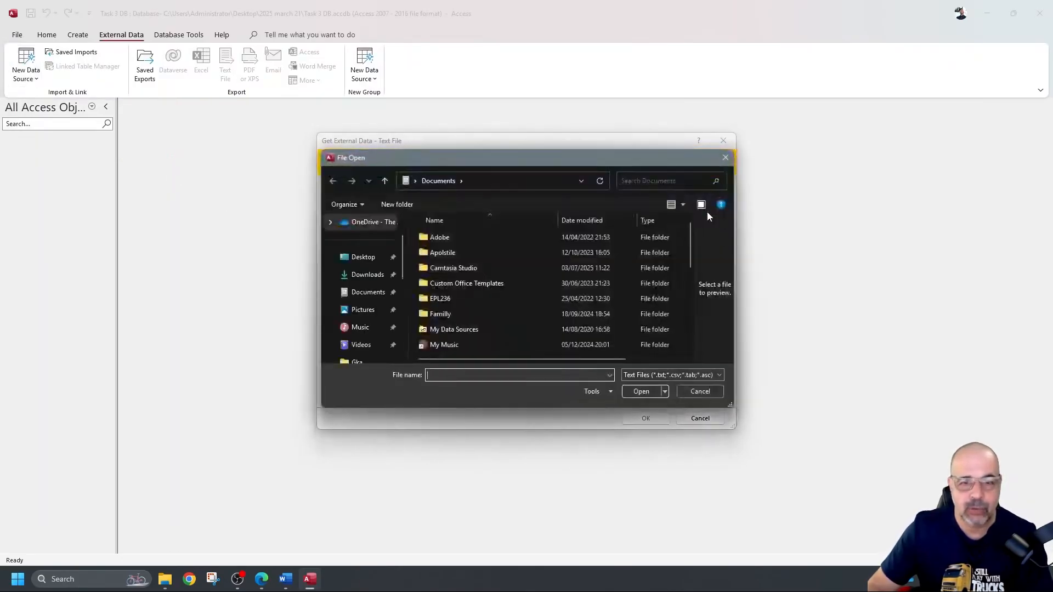
pyautogui.click(363, 256)
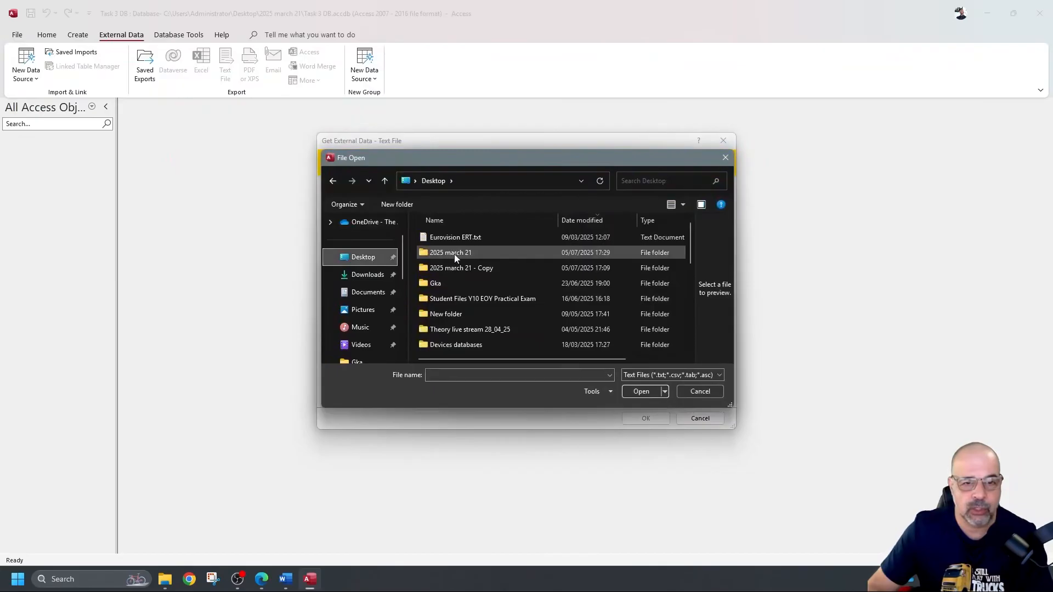
pyautogui.doubleClick(454, 255)
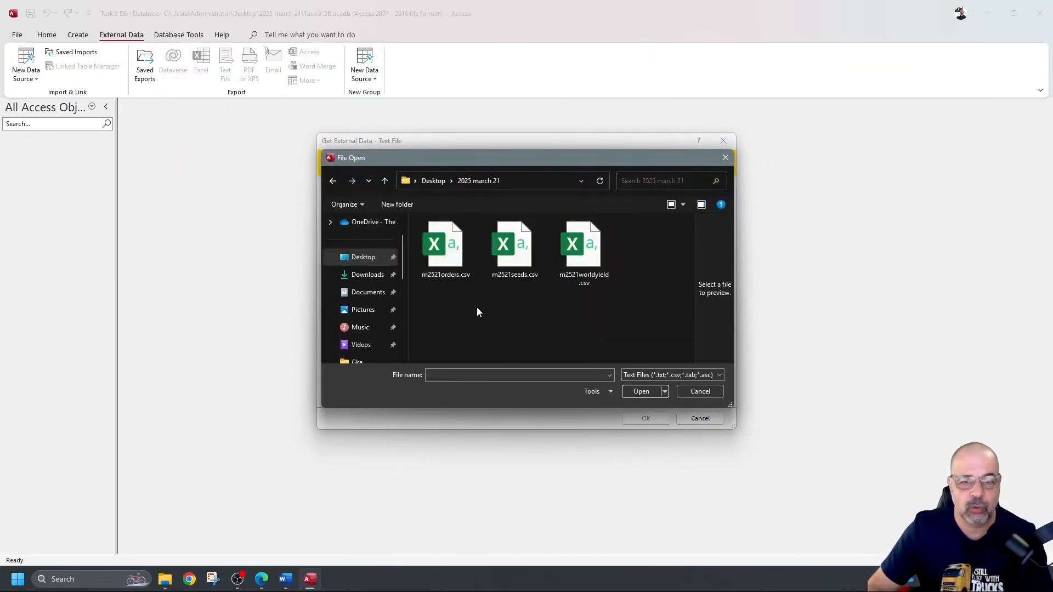
pyautogui.click(518, 256)
pyautogui.click(636, 391)
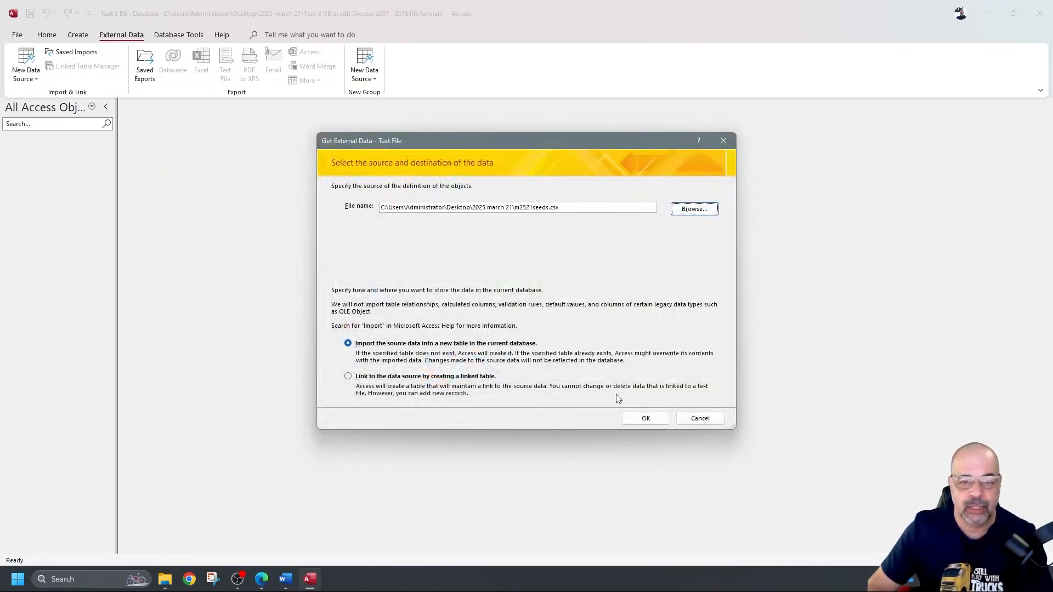
pyautogui.click(646, 418)
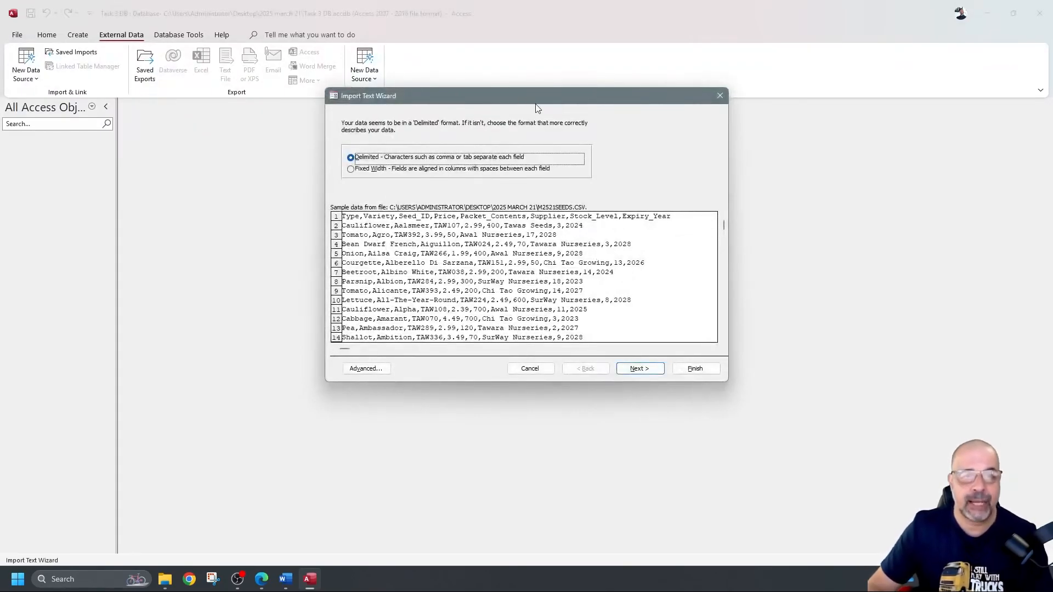
# Step: Keep Comma as the delimiter and tick First Row Contains Field Names
pyautogui.moveTo(523, 99); pyautogui.dragTo(512, 120)
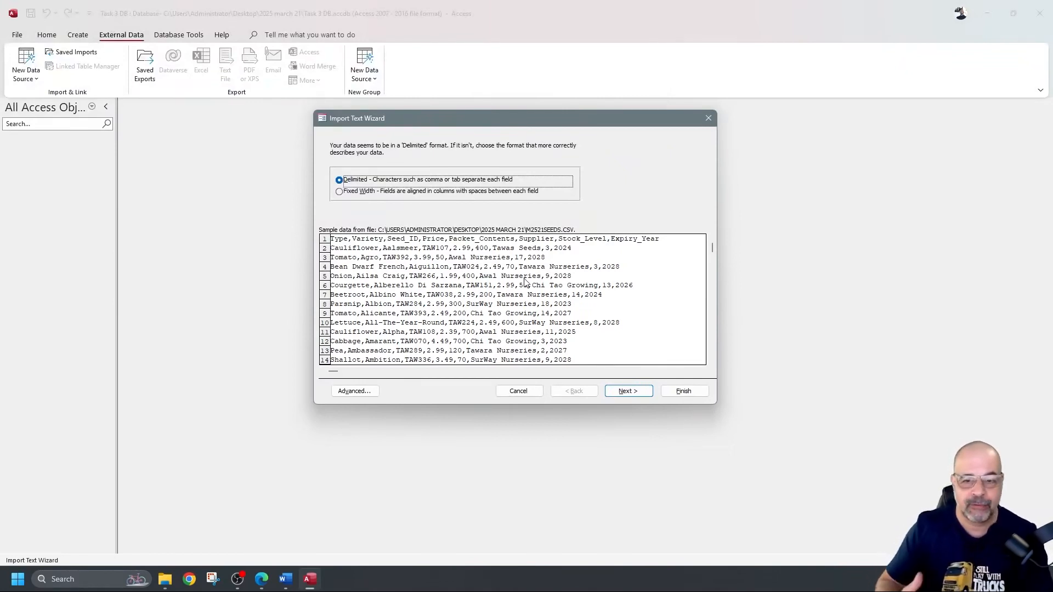
pyautogui.click(617, 388)
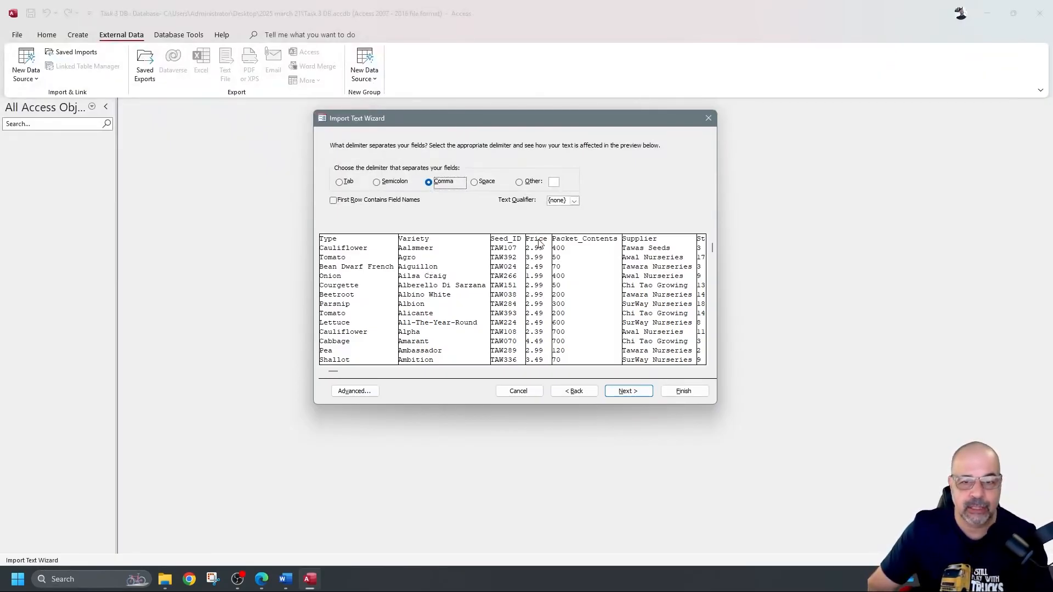
pyautogui.click(336, 203)
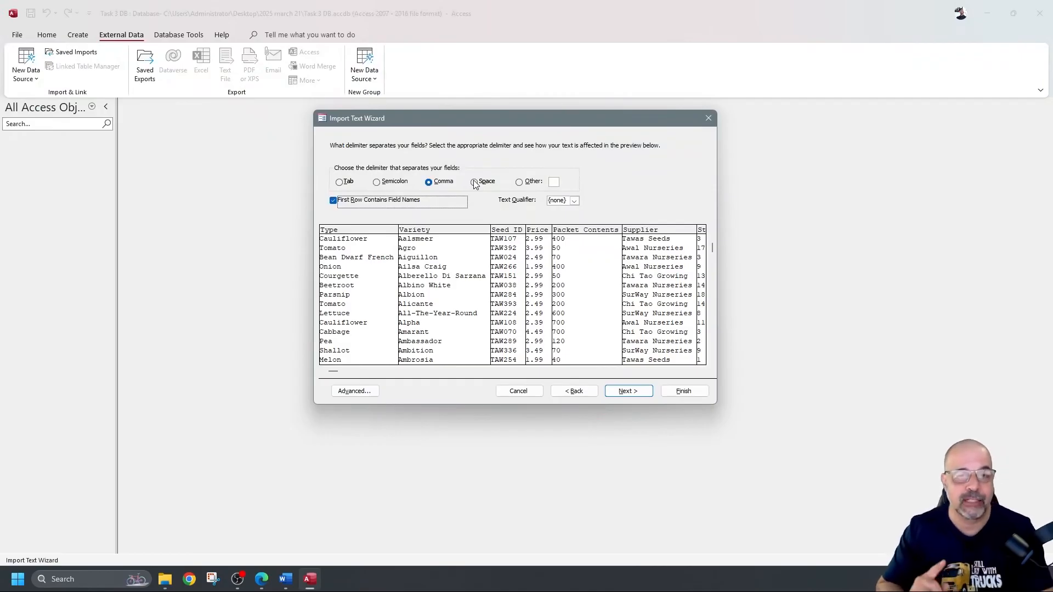
pyautogui.click(18, 579)
pyautogui.write('sett')
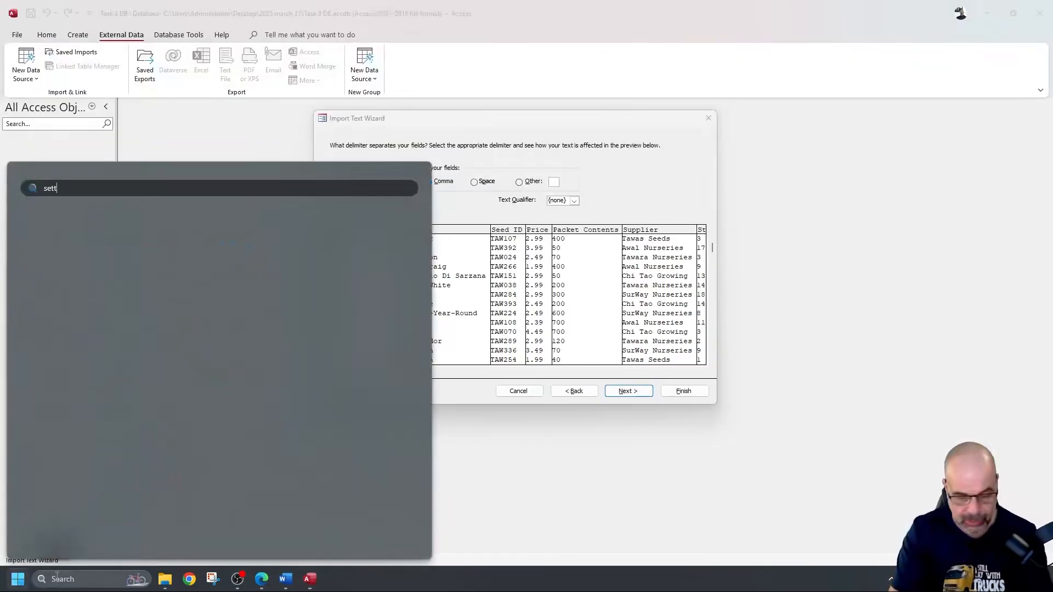
pyautogui.press('BackSpace')
pyautogui.press('BackSpace')
pyautogui.press('BackSpace')
pyautogui.press('BackSpace')
pyautogui.write('control')
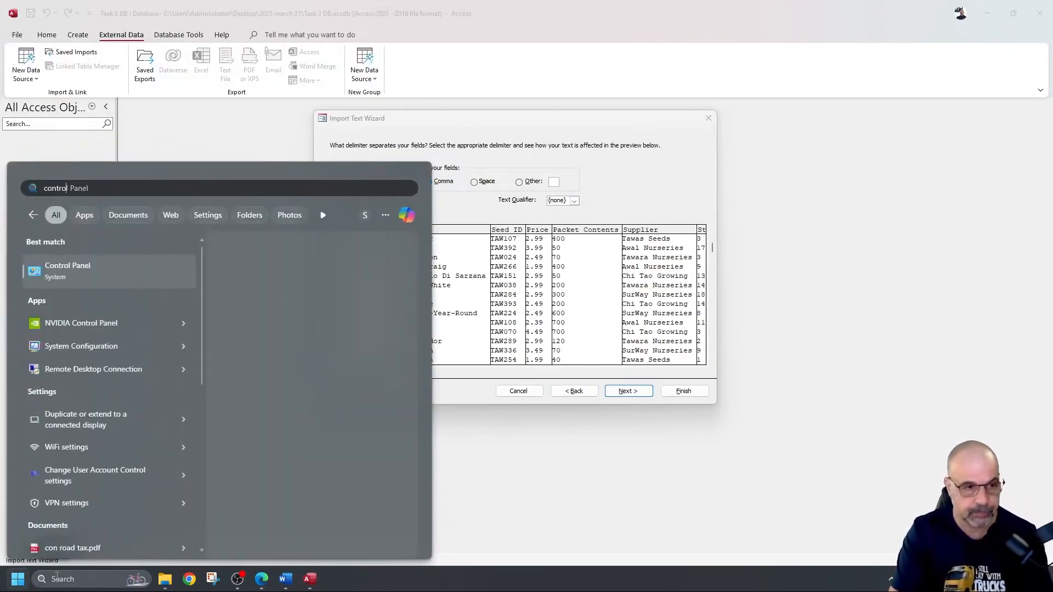
pyautogui.press('Return')
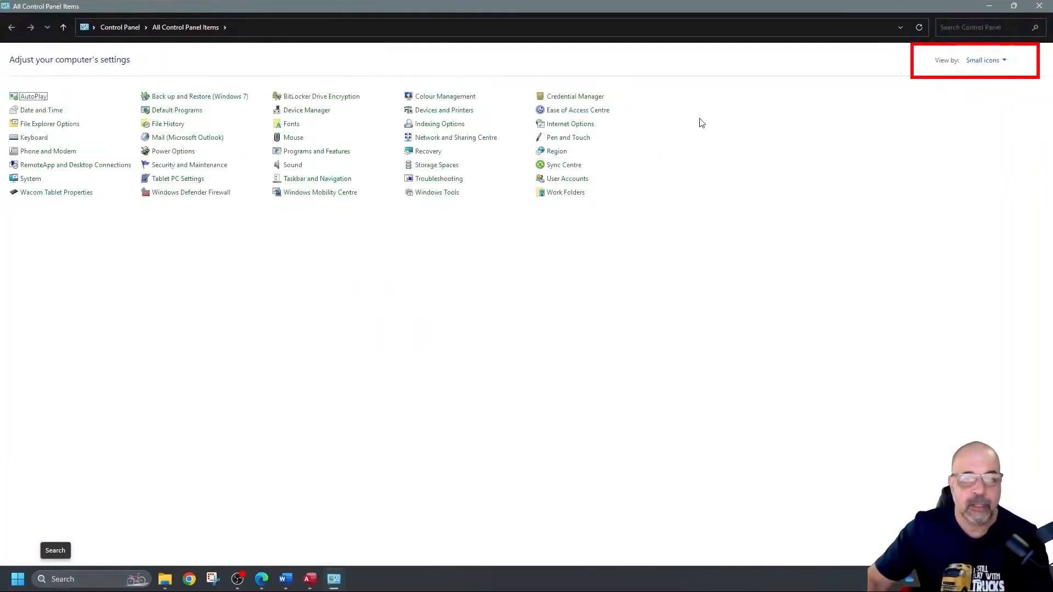
pyautogui.click(1004, 61)
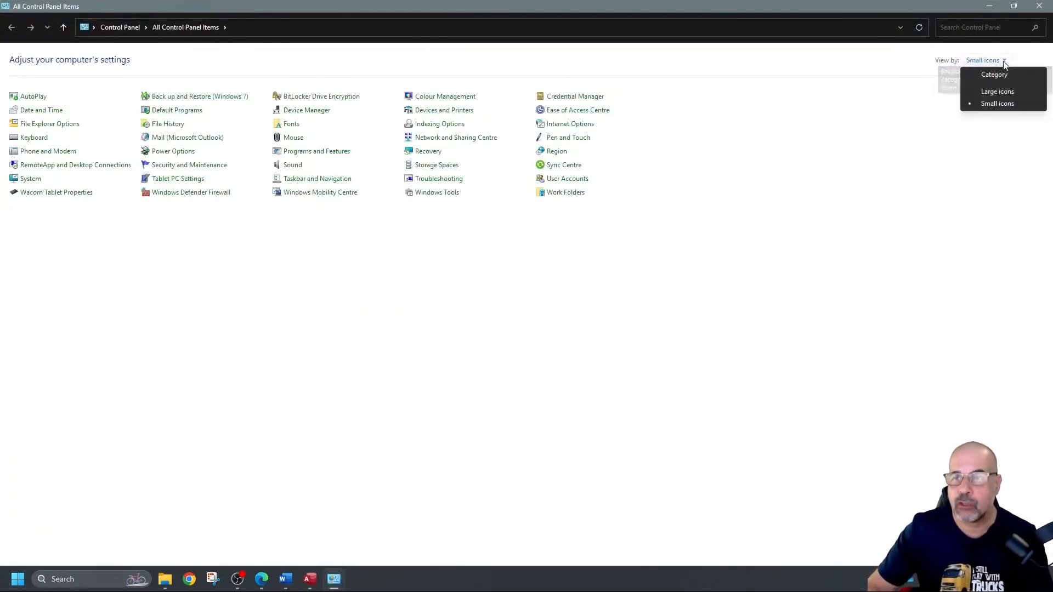
pyautogui.click(996, 105)
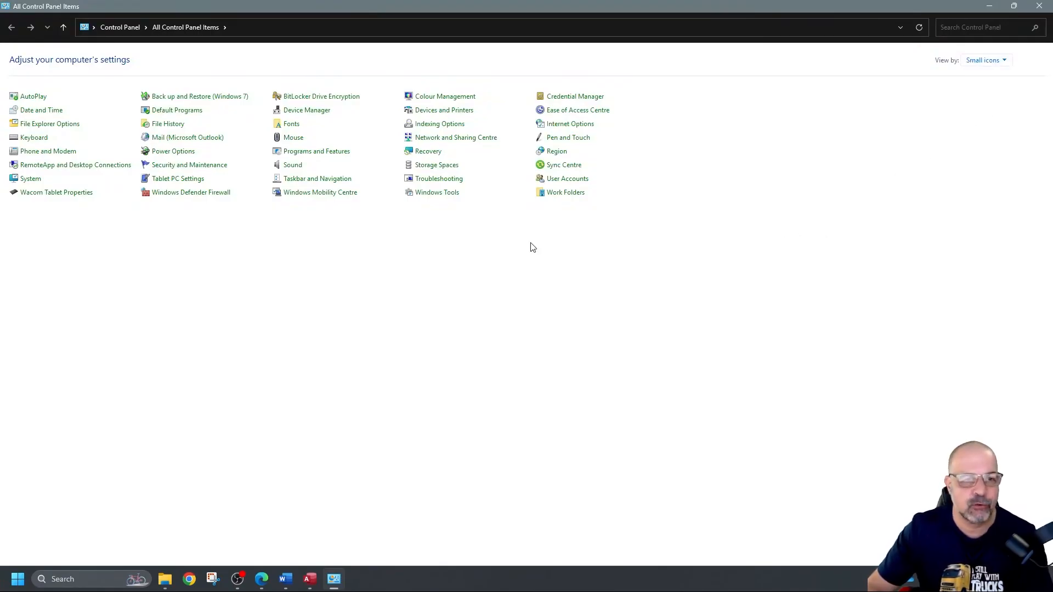
pyautogui.click(564, 154)
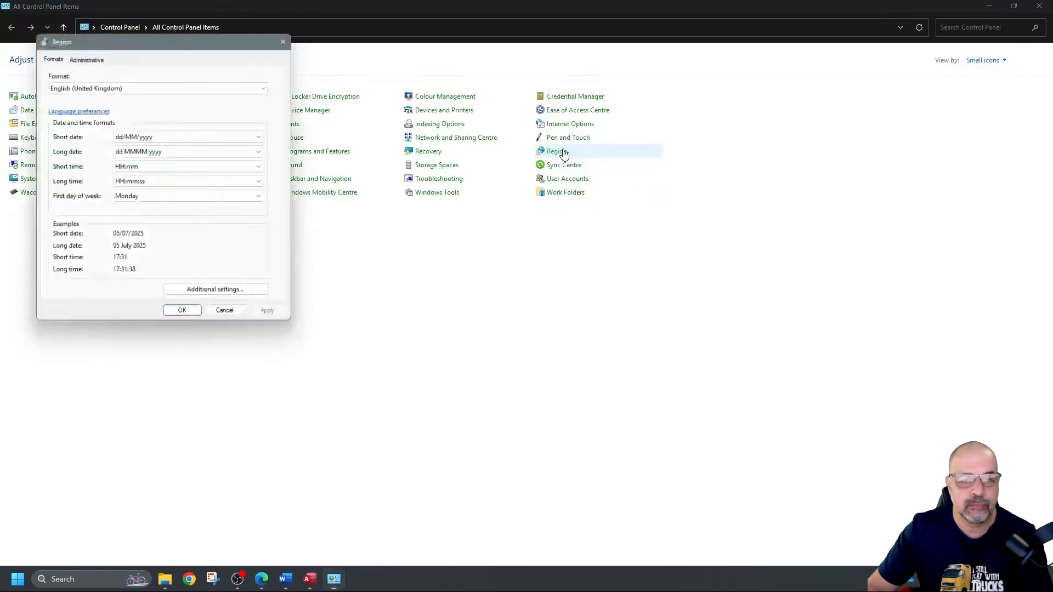
pyautogui.moveTo(214, 41); pyautogui.dragTo(514, 108)
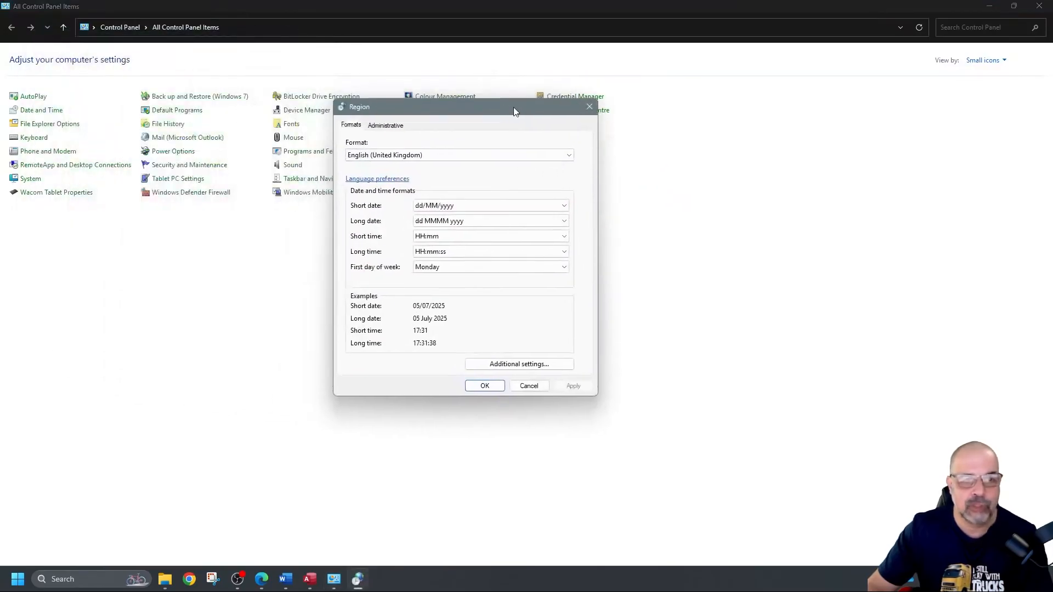
pyautogui.click(514, 365)
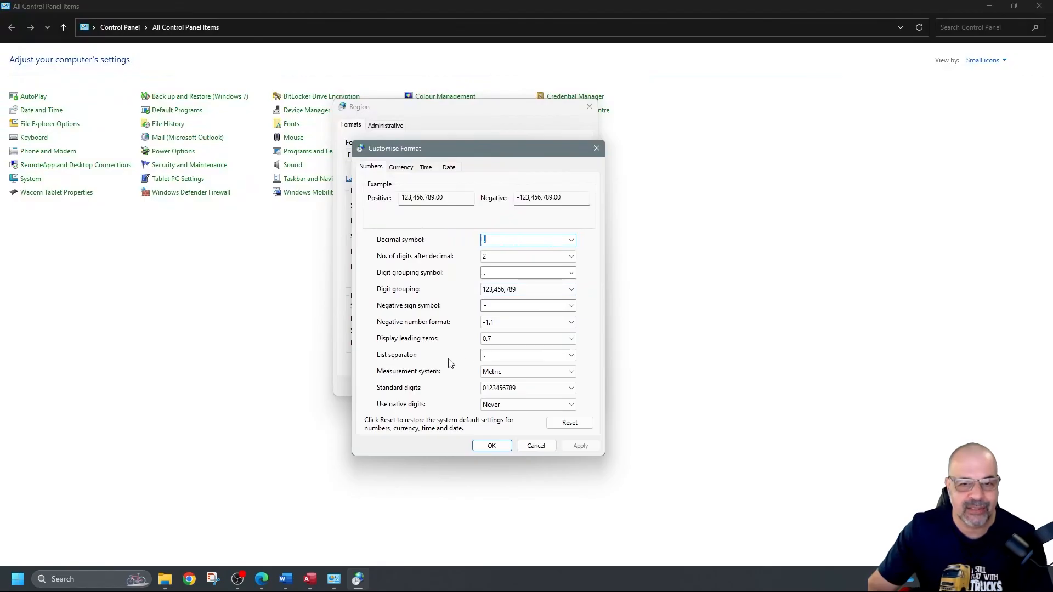
pyautogui.click(488, 357)
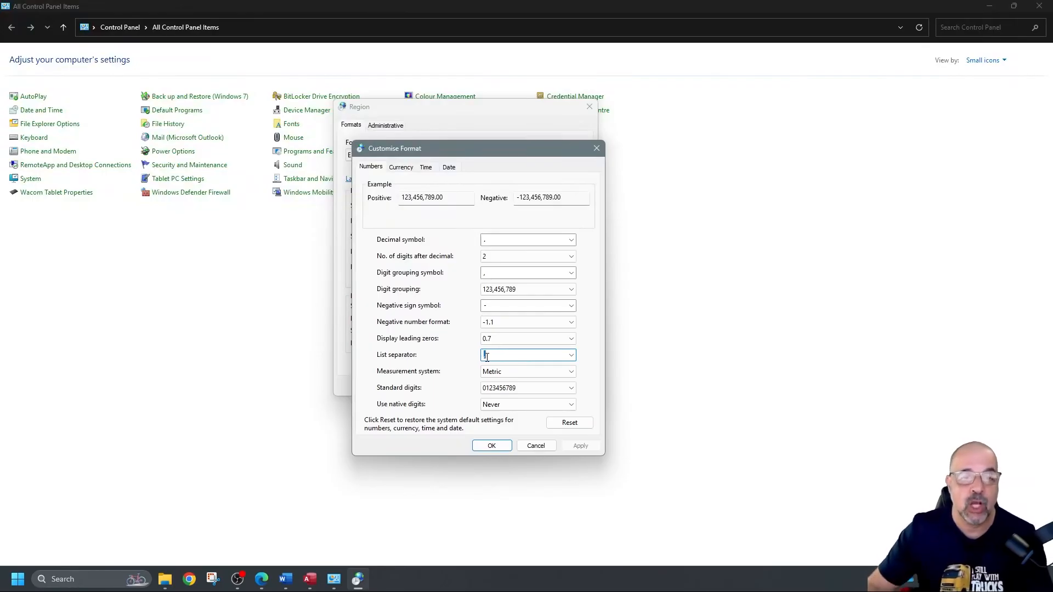
pyautogui.click(536, 445)
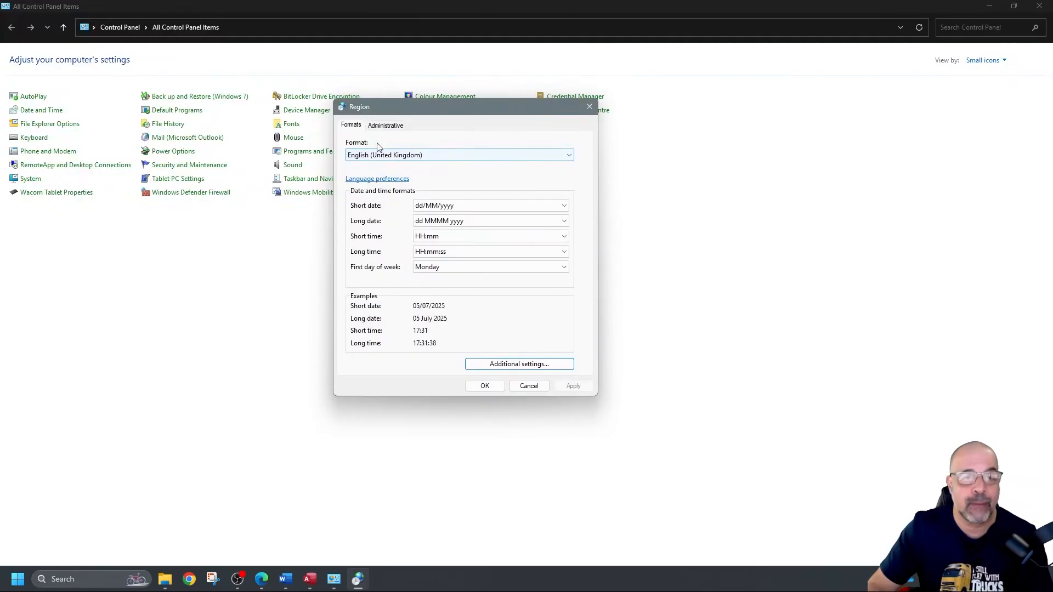
pyautogui.moveTo(382, 107); pyautogui.dragTo(407, 166)
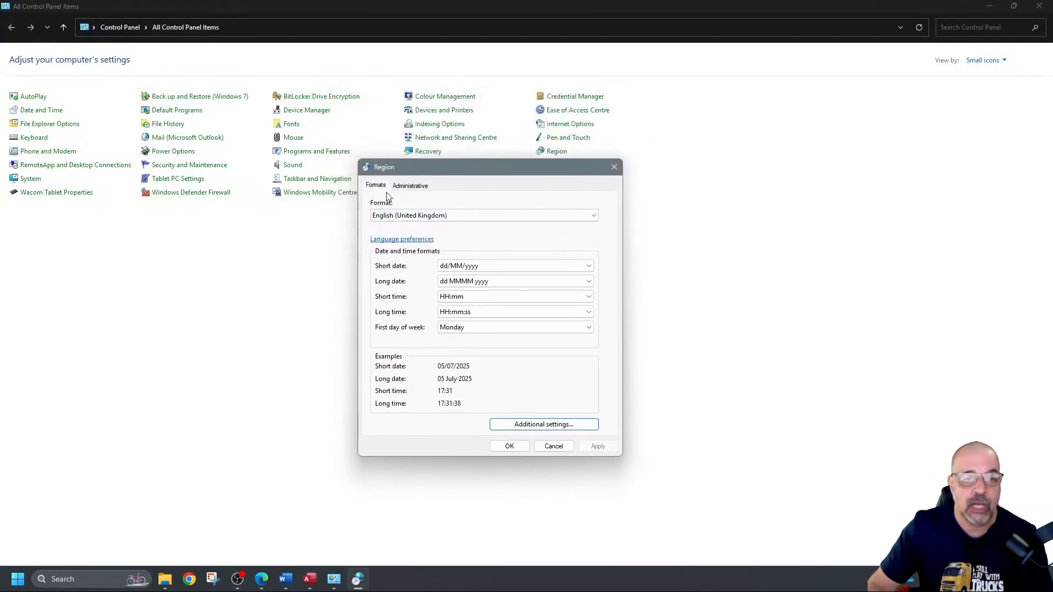
pyautogui.click(391, 216)
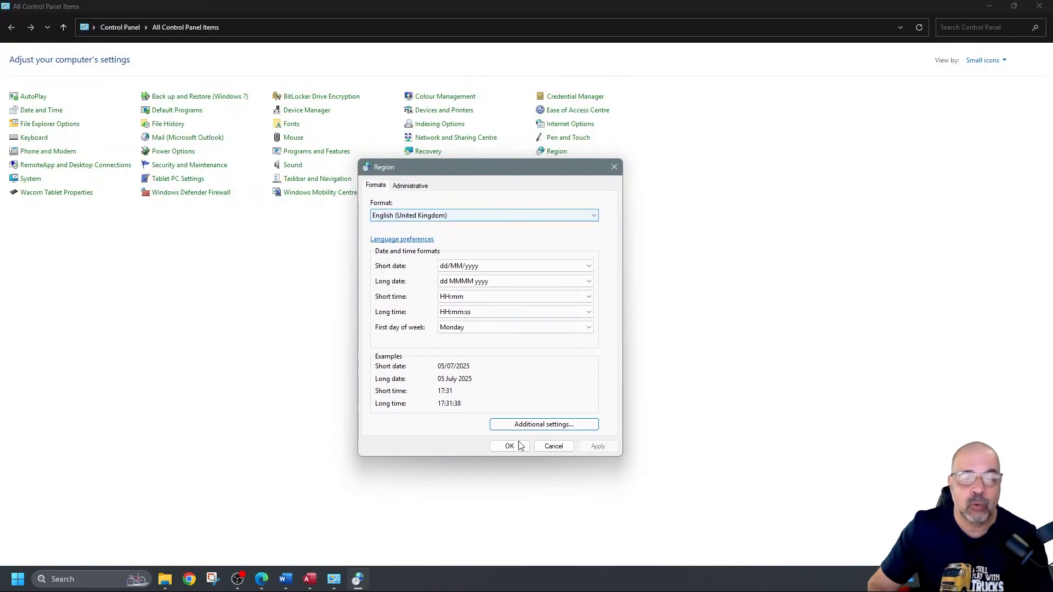
pyautogui.click(570, 425)
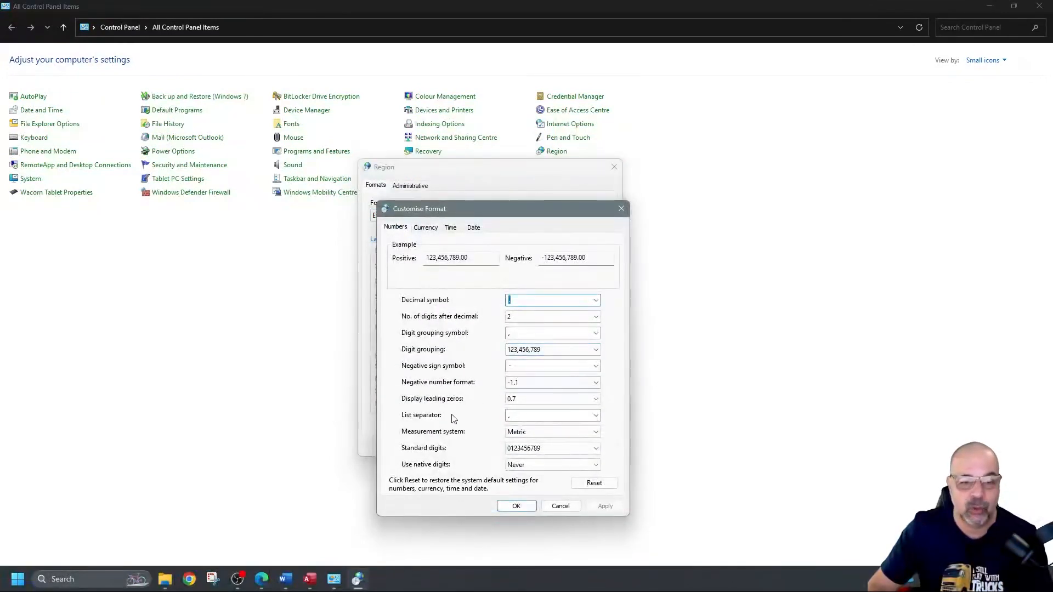
pyautogui.click(520, 417)
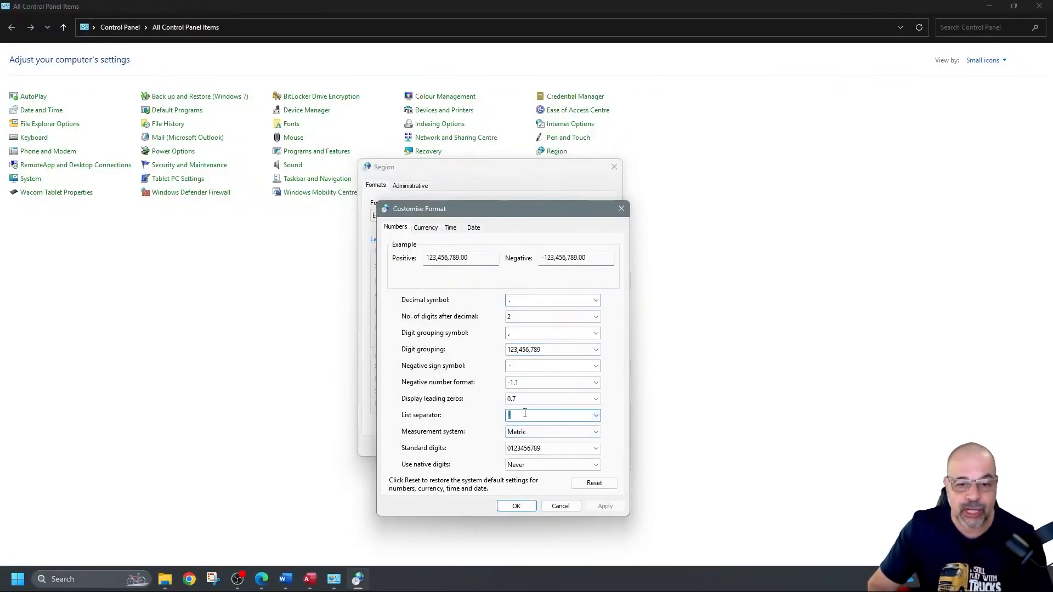
pyautogui.click(622, 212)
pyautogui.click(614, 166)
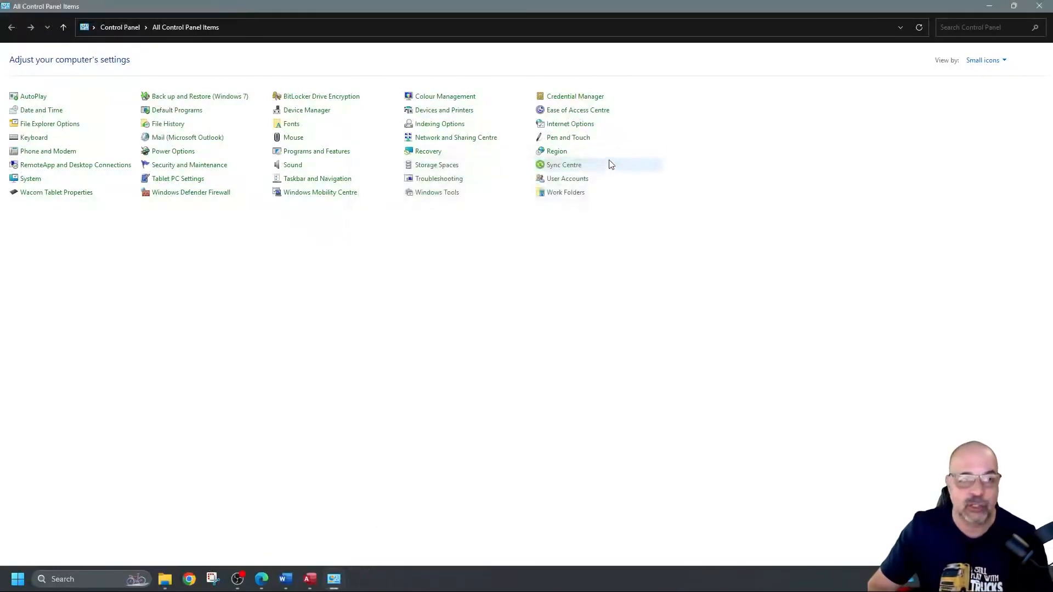
pyautogui.click(1040, 5)
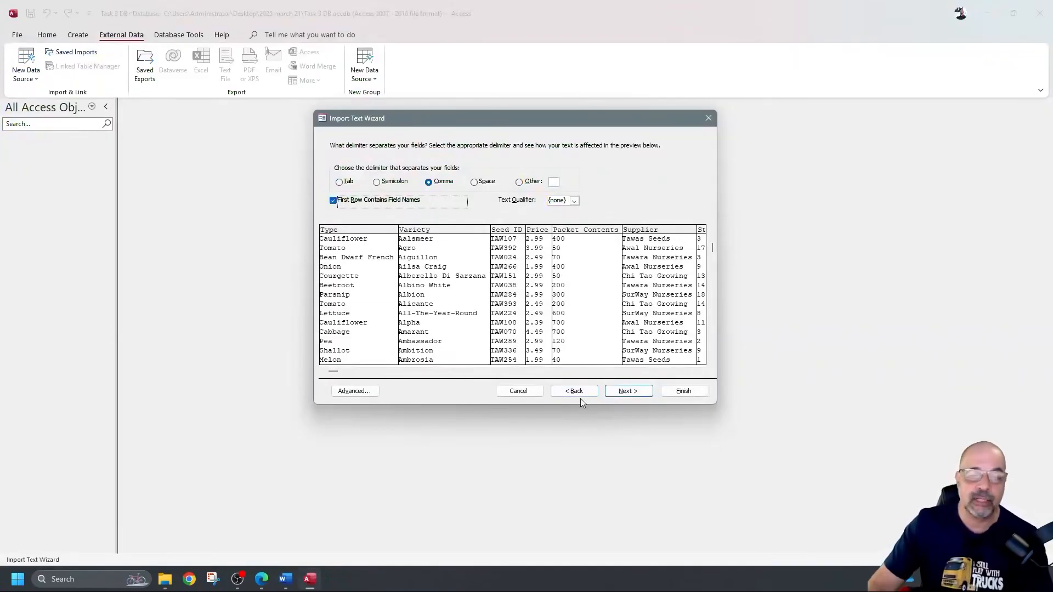
# Step: In the advanced import specification, set the Price field's data type to Currency
pyautogui.click(631, 392)
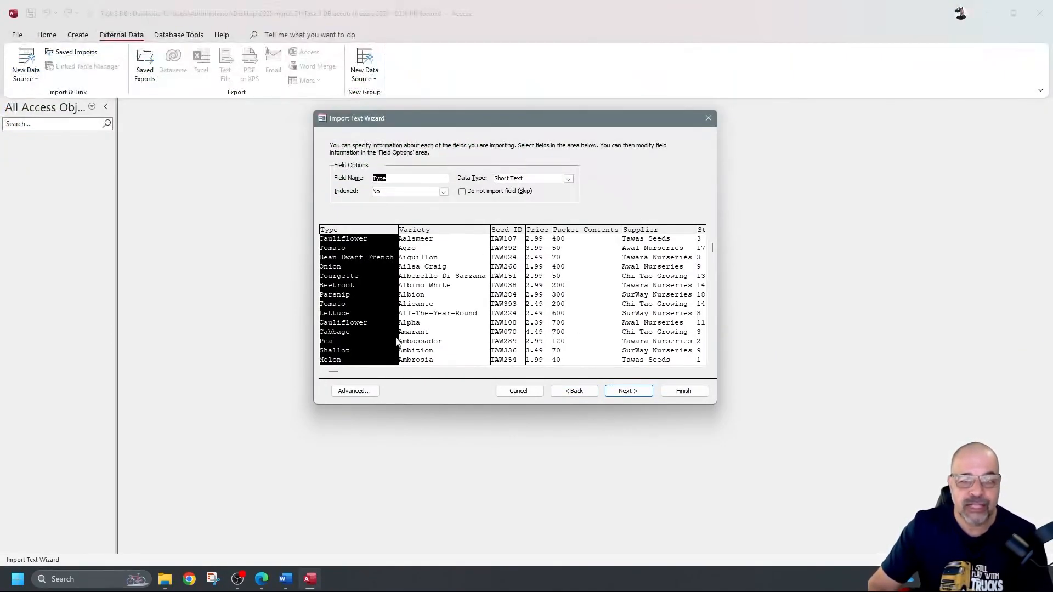
pyautogui.click(363, 392)
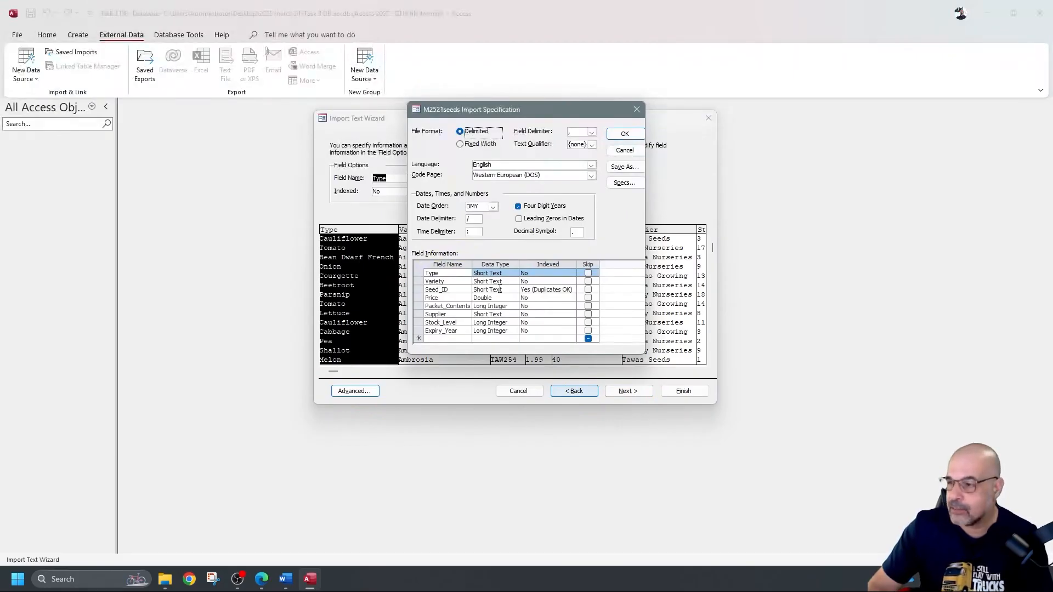
pyautogui.moveTo(531, 112); pyautogui.dragTo(711, 137)
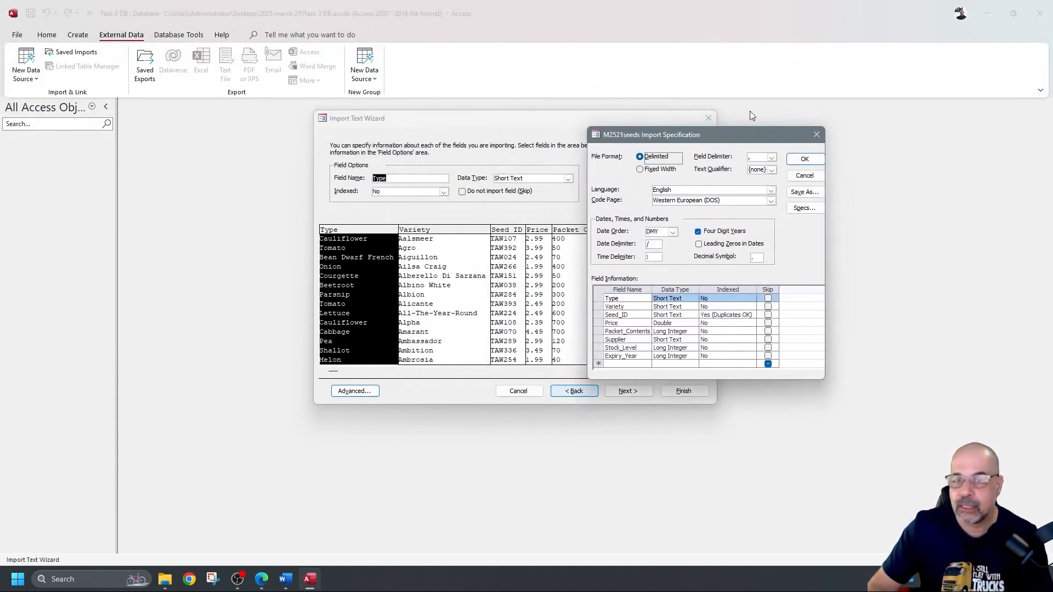
pyautogui.moveTo(742, 137); pyautogui.dragTo(596, 130)
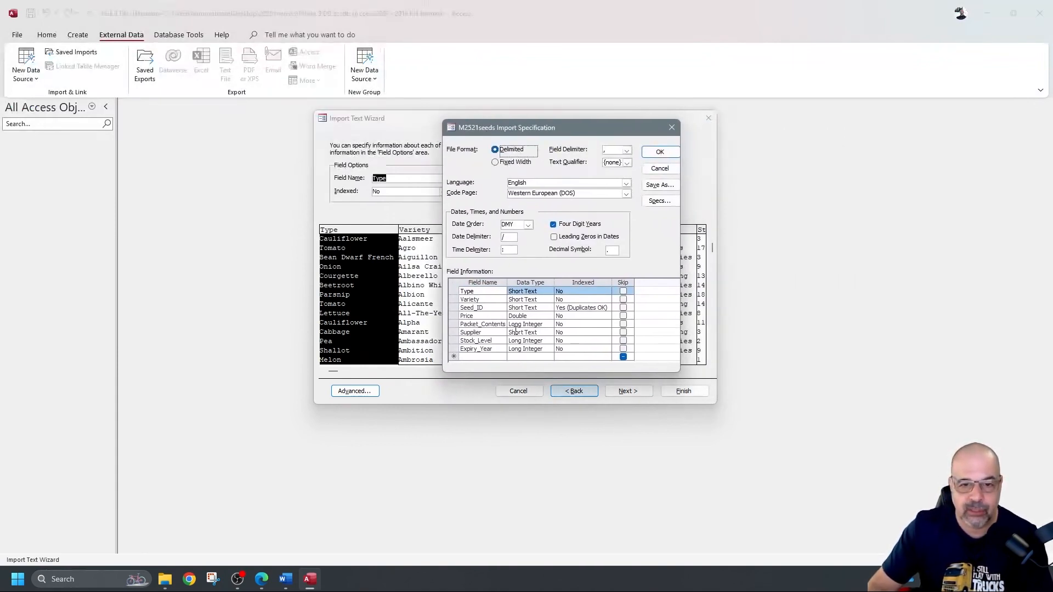
pyautogui.click(543, 315)
pyautogui.click(548, 317)
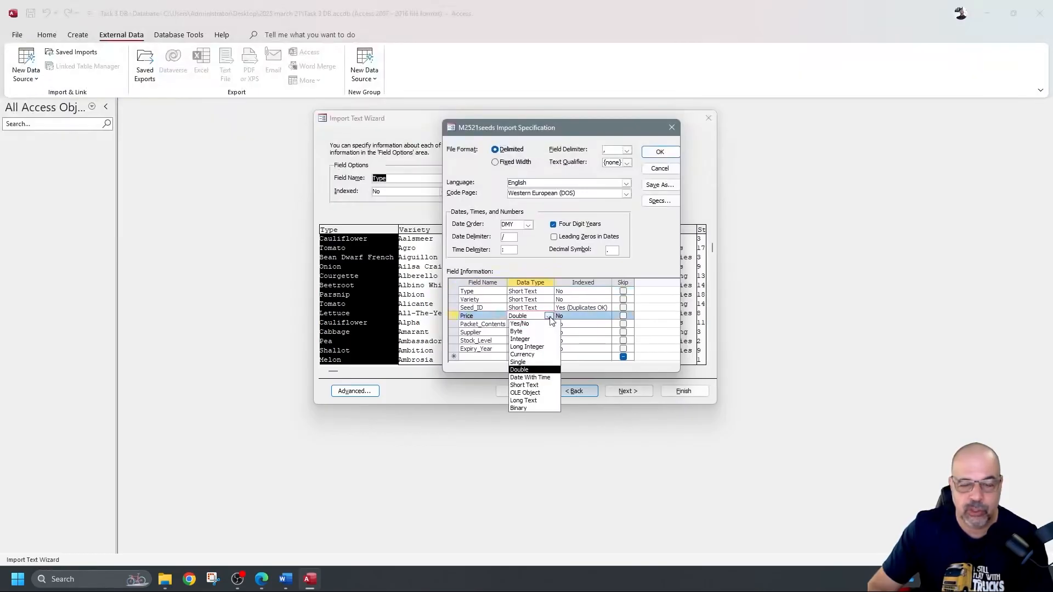
pyautogui.click(526, 355)
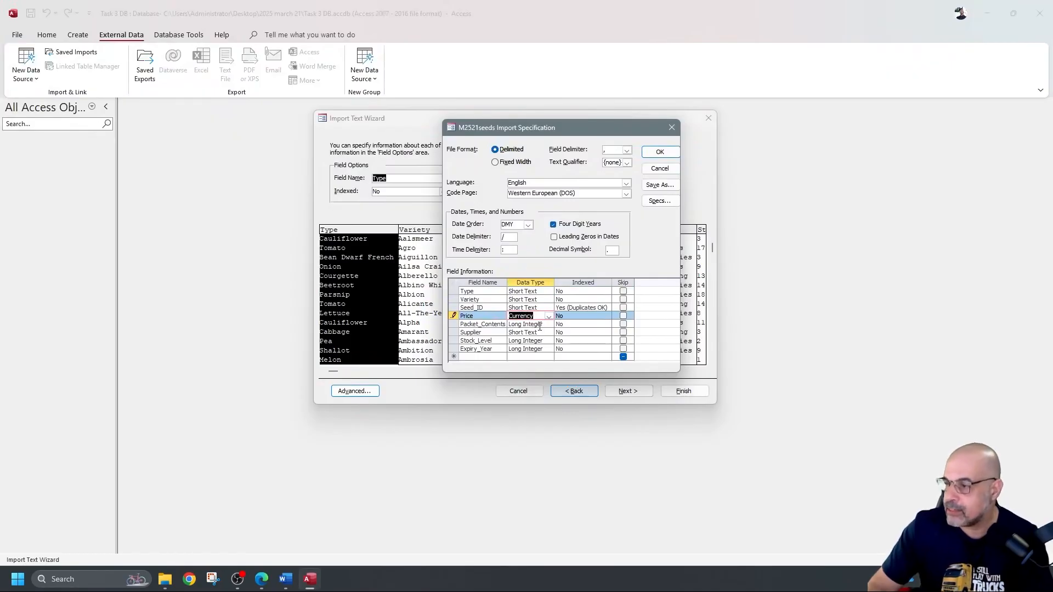
# Step: Review Packet_Contents and Supplier types and set Seed_ID to Indexed Yes (Duplicates OK)
pyautogui.click(542, 325)
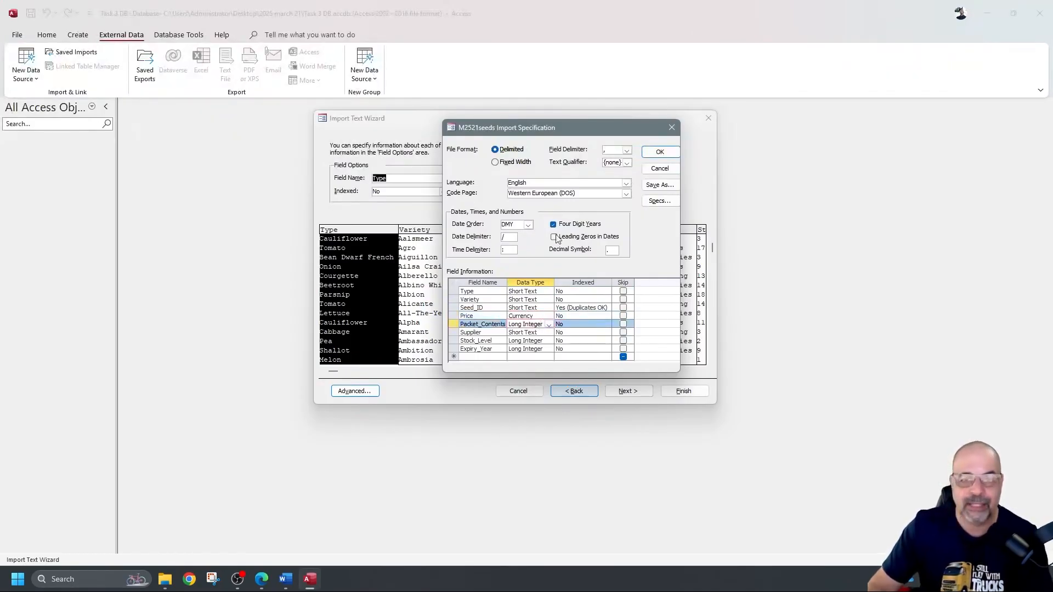
pyautogui.moveTo(591, 127); pyautogui.dragTo(778, 143)
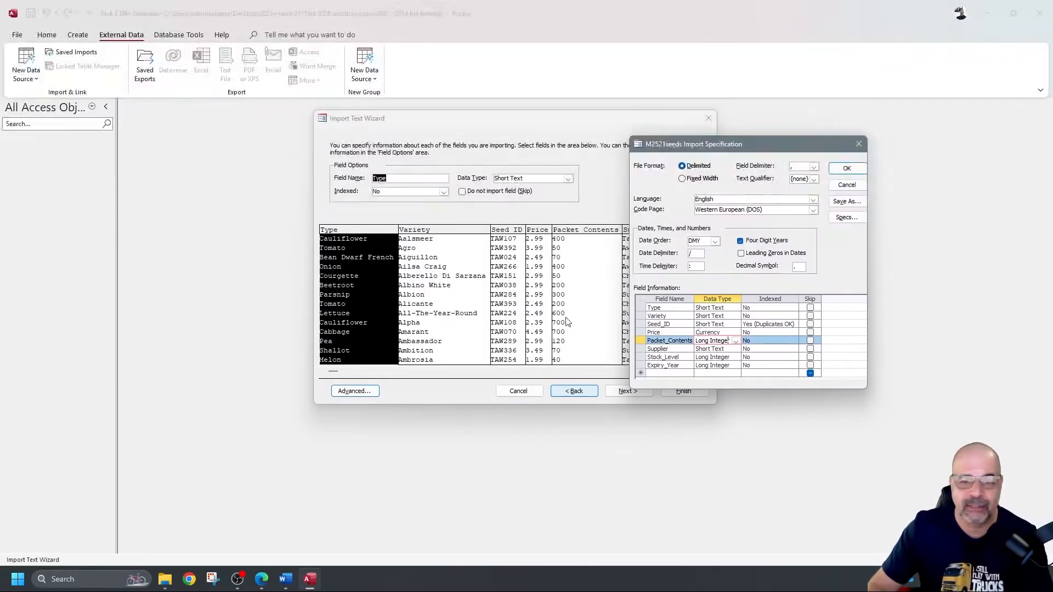
pyautogui.moveTo(758, 143); pyautogui.dragTo(549, 111)
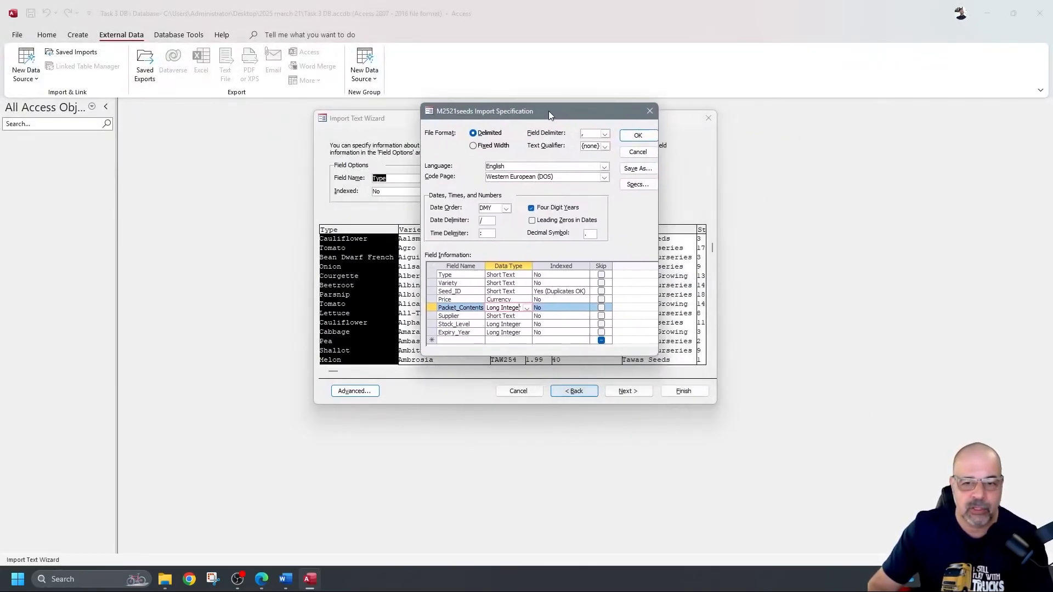
pyautogui.click(512, 317)
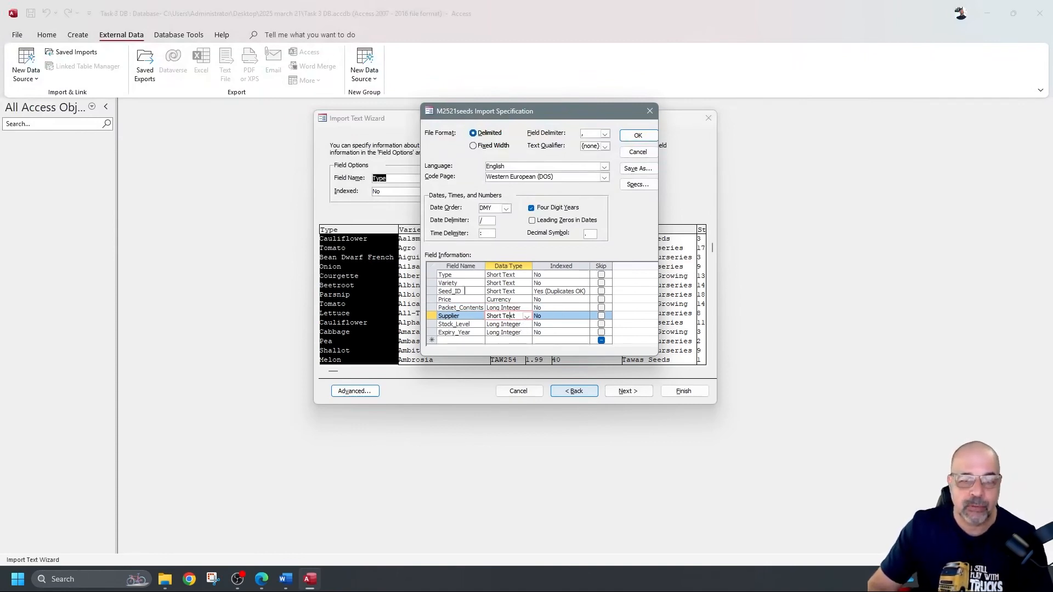
pyautogui.click(466, 290)
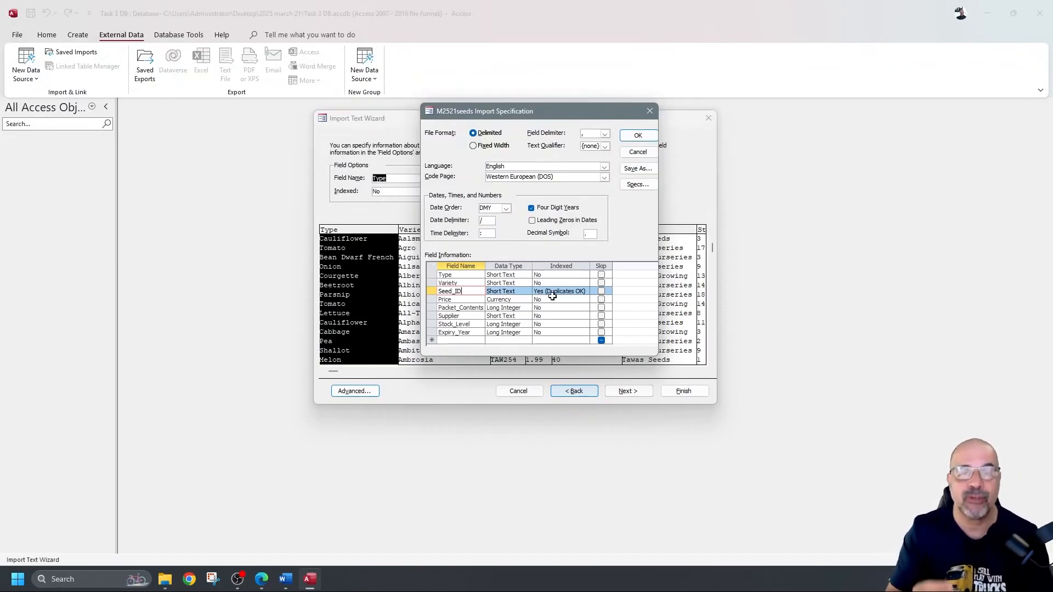
# Step: Confirm the import specification and choose Seed_ID as the table's own primary key
pyautogui.click(639, 135)
pyautogui.click(628, 391)
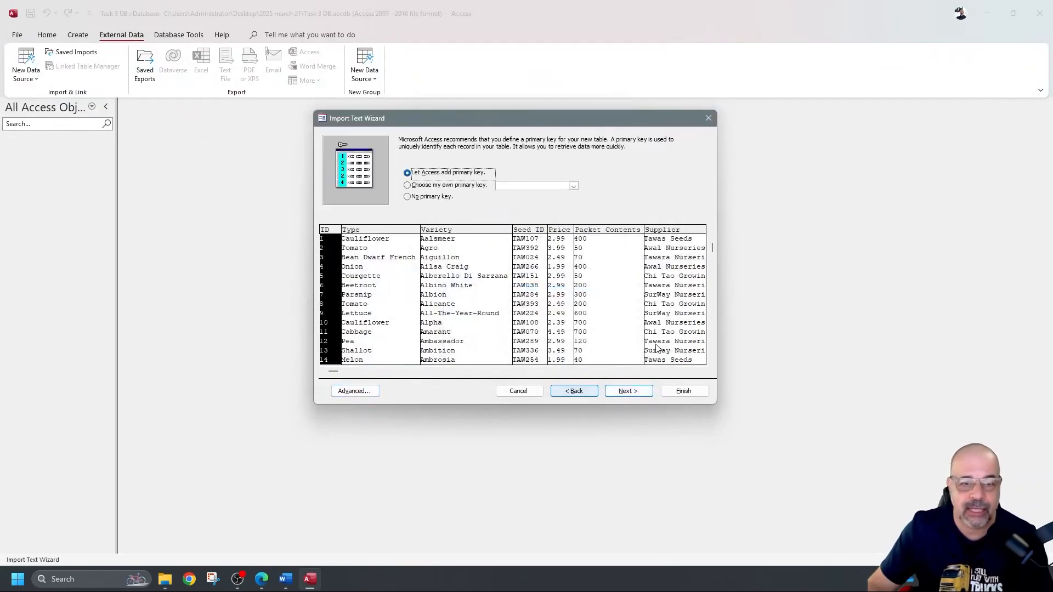
pyautogui.click(463, 187)
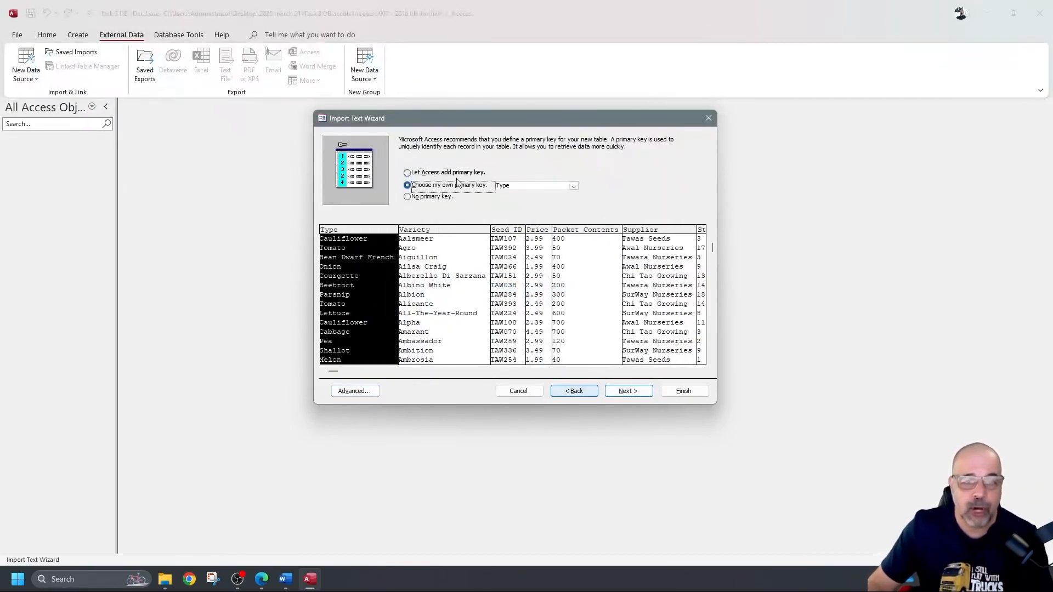
pyautogui.click(573, 186)
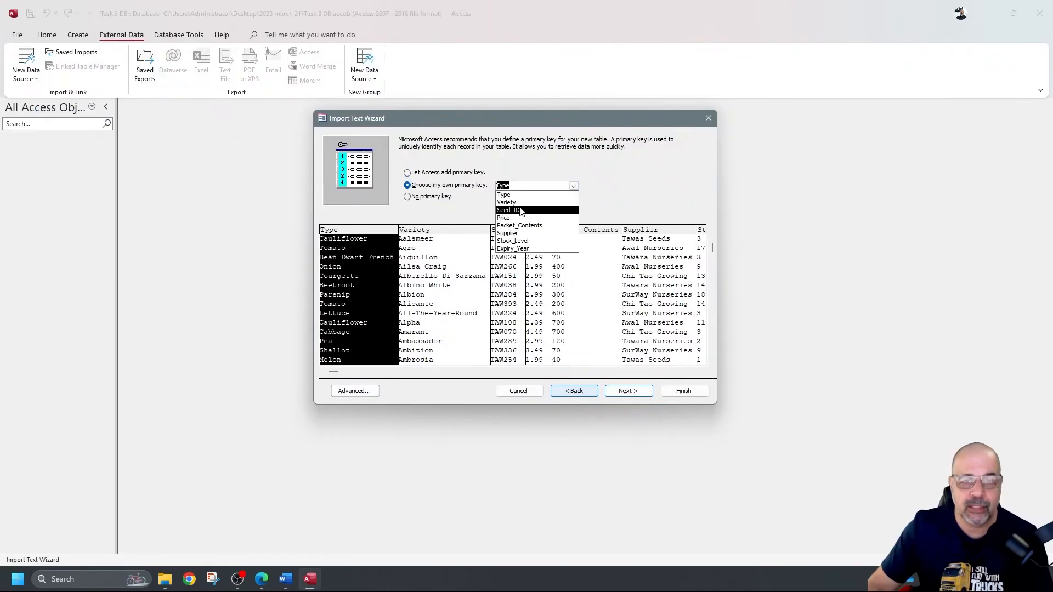
pyautogui.click(521, 210)
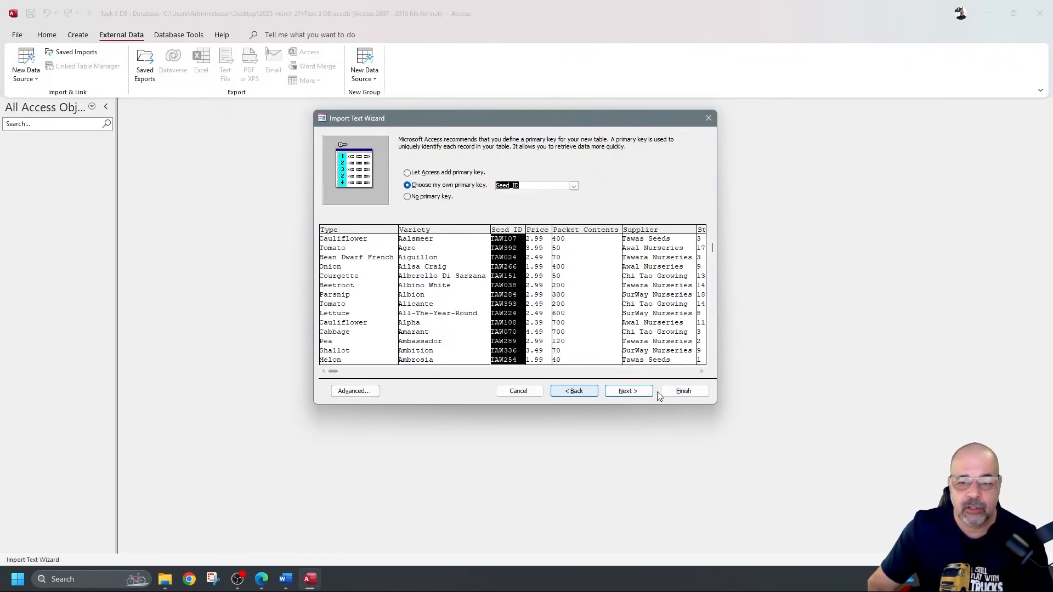
# Step: Finish the import without saving the import steps, then select the new M2521seeds table
pyautogui.click(680, 390)
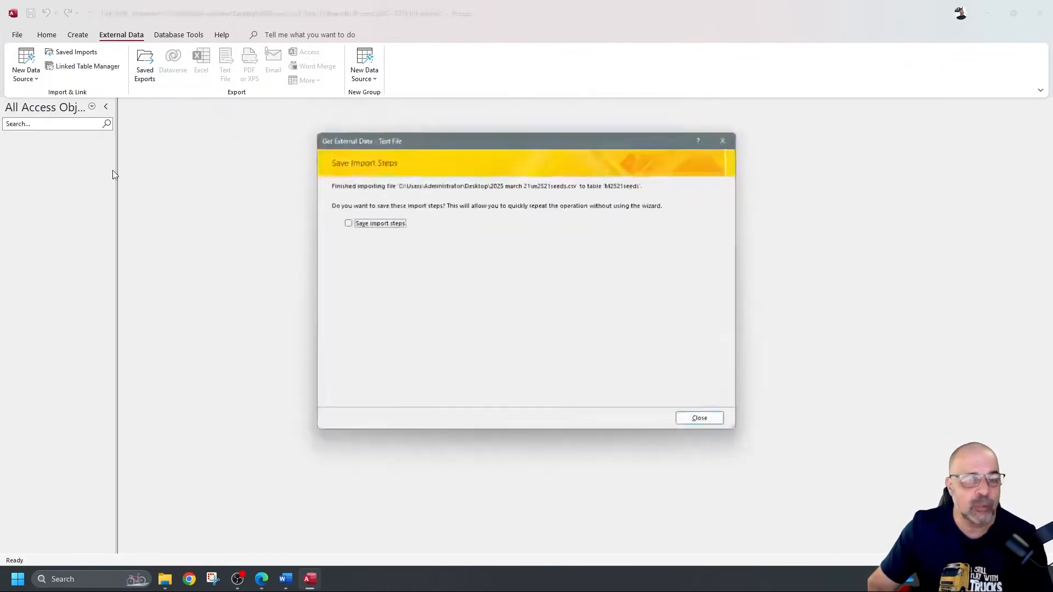
pyautogui.click(686, 419)
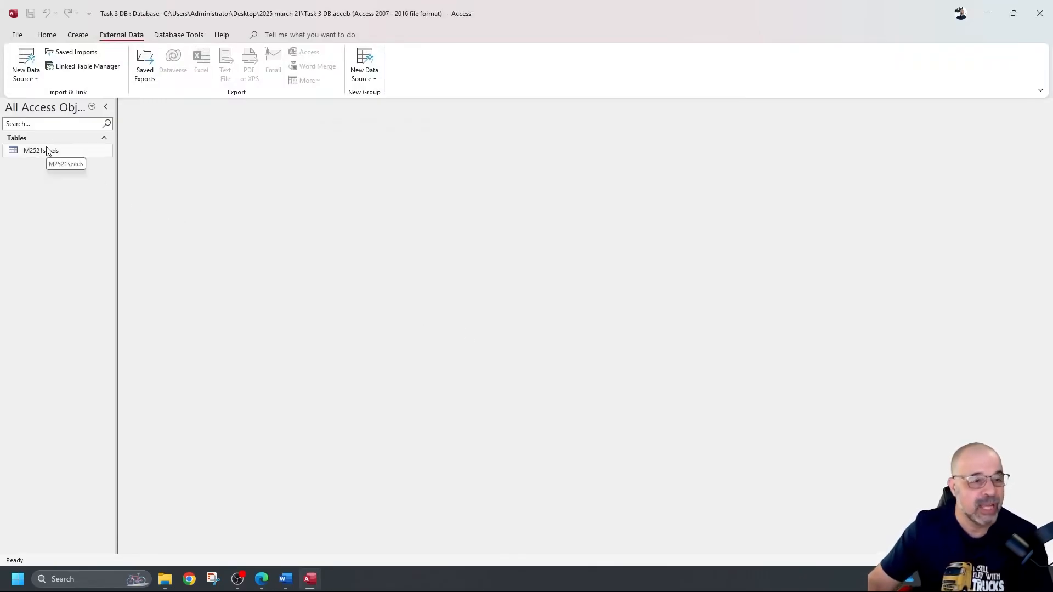
pyautogui.click(55, 151)
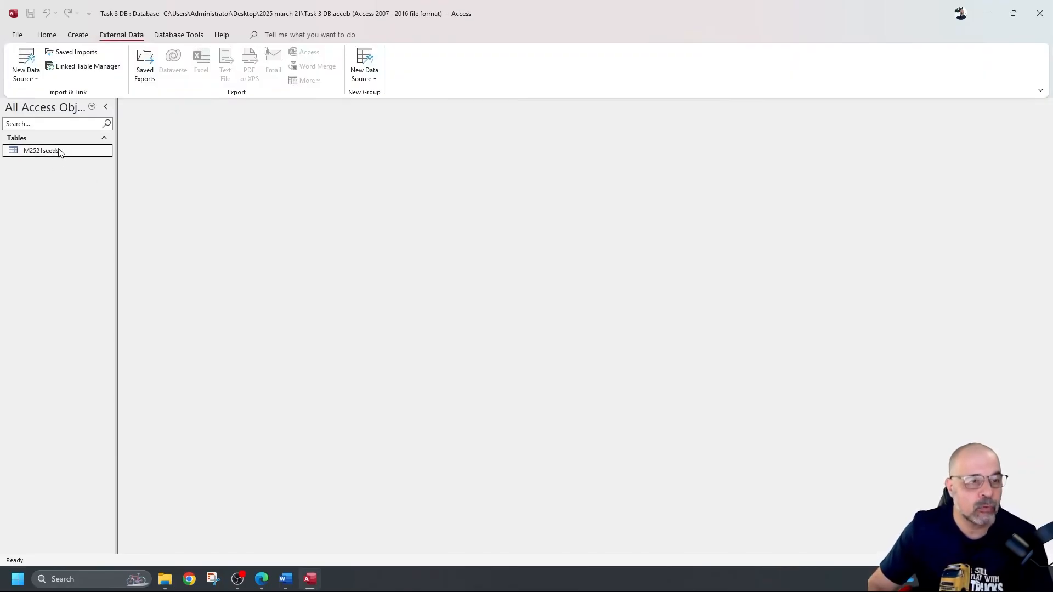
# Step: Open M2521seeds in Design View and compare its fields with the question paper's field list
pyautogui.doubleClick(101, 151)
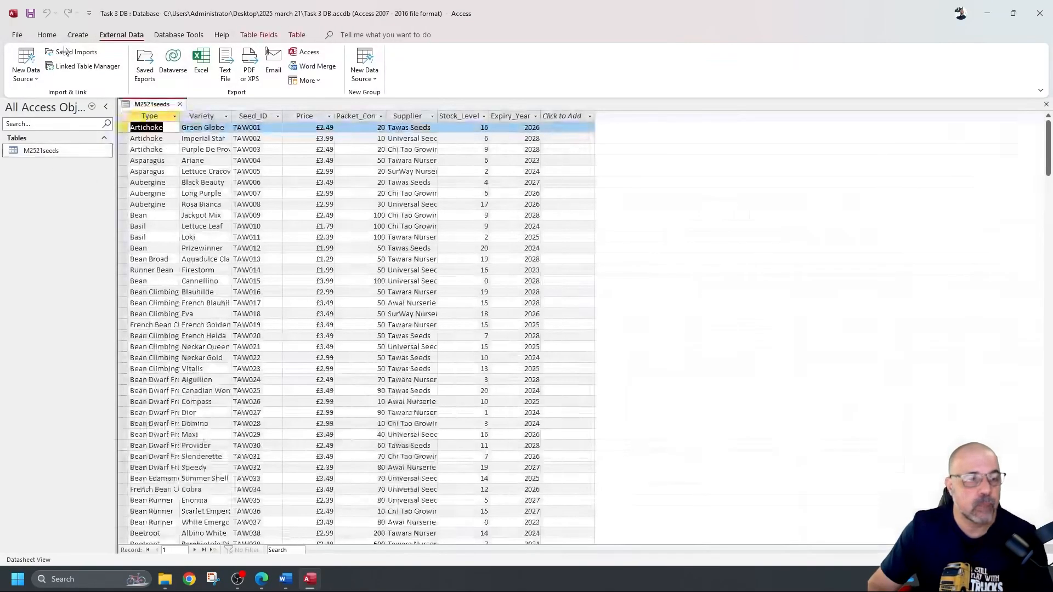
pyautogui.click(47, 35)
pyautogui.click(27, 73)
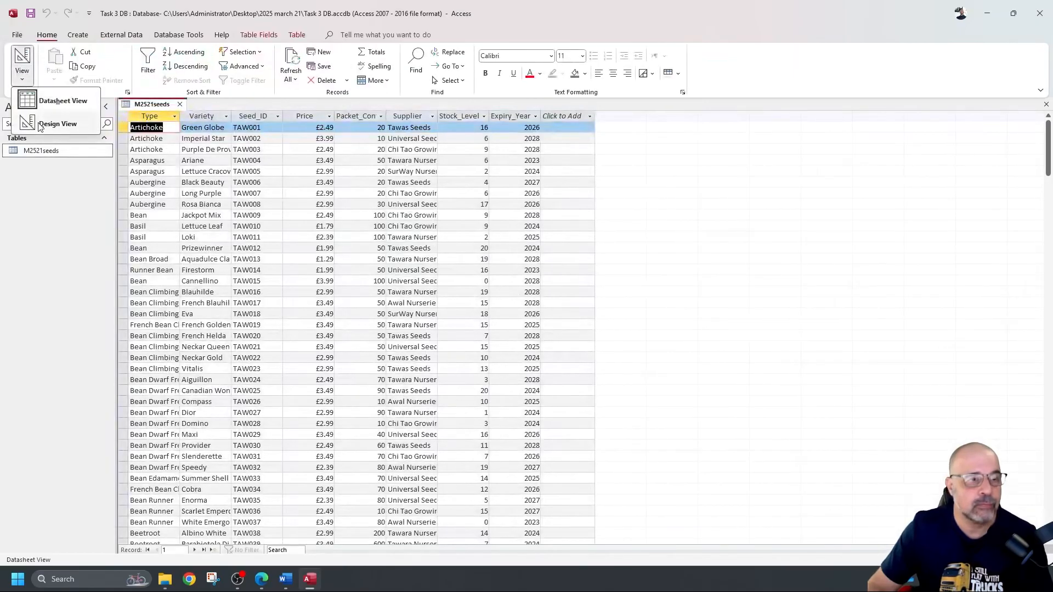
pyautogui.click(58, 123)
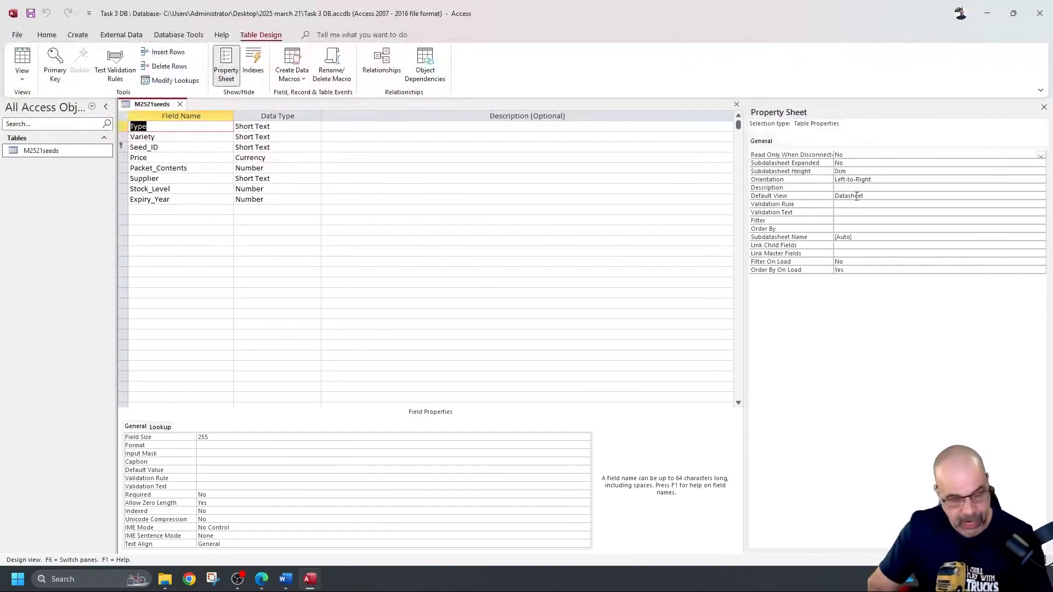
pyautogui.hotkey('alt', 'Tab')
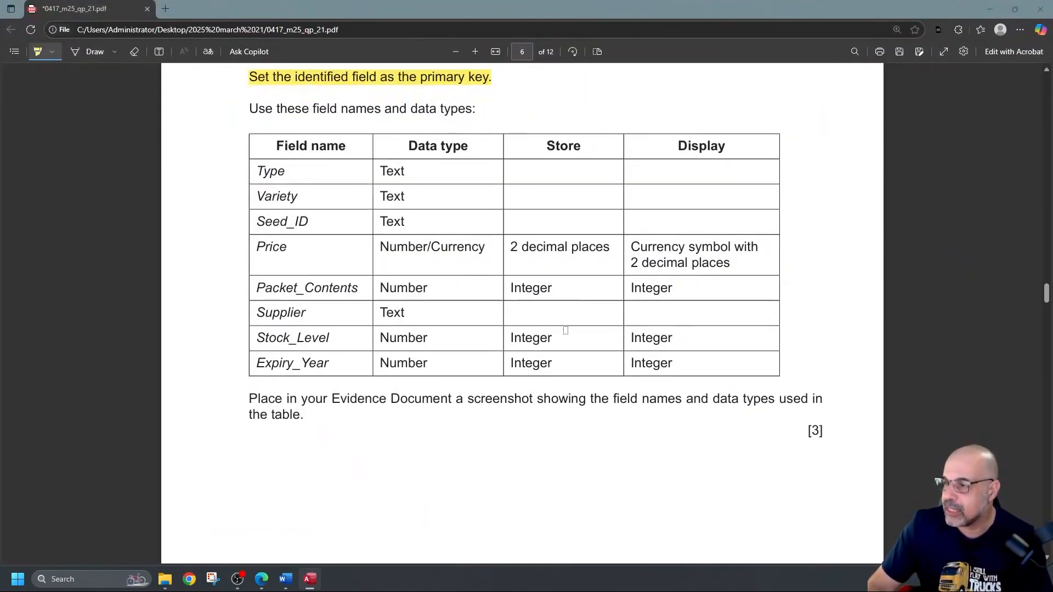
pyautogui.hotkey('alt', 'Tab')
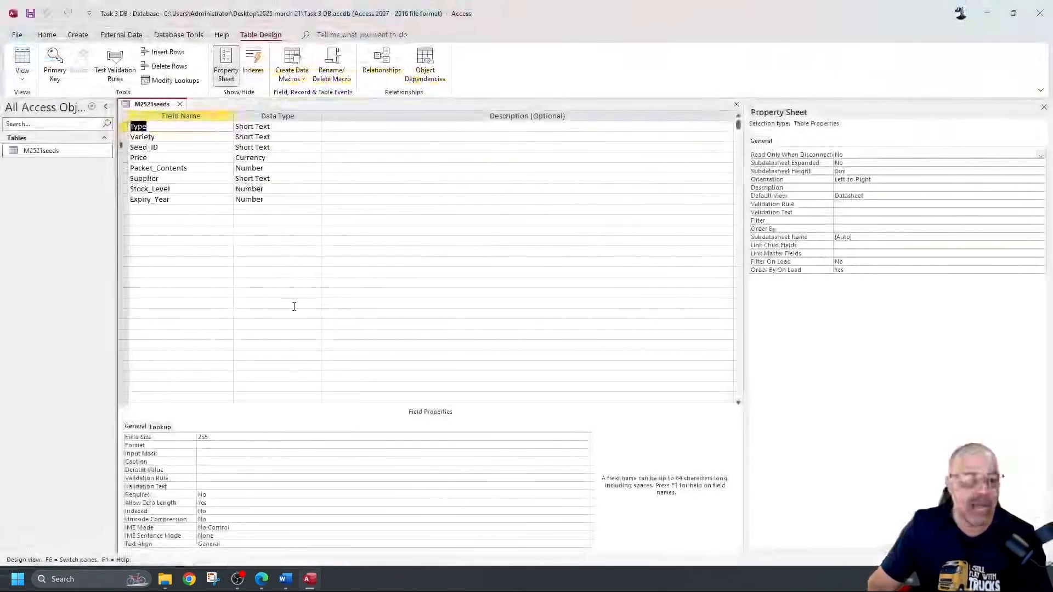
# Step: Check that Price is a Currency field, then launch the Snipping Tool
pyautogui.click(283, 158)
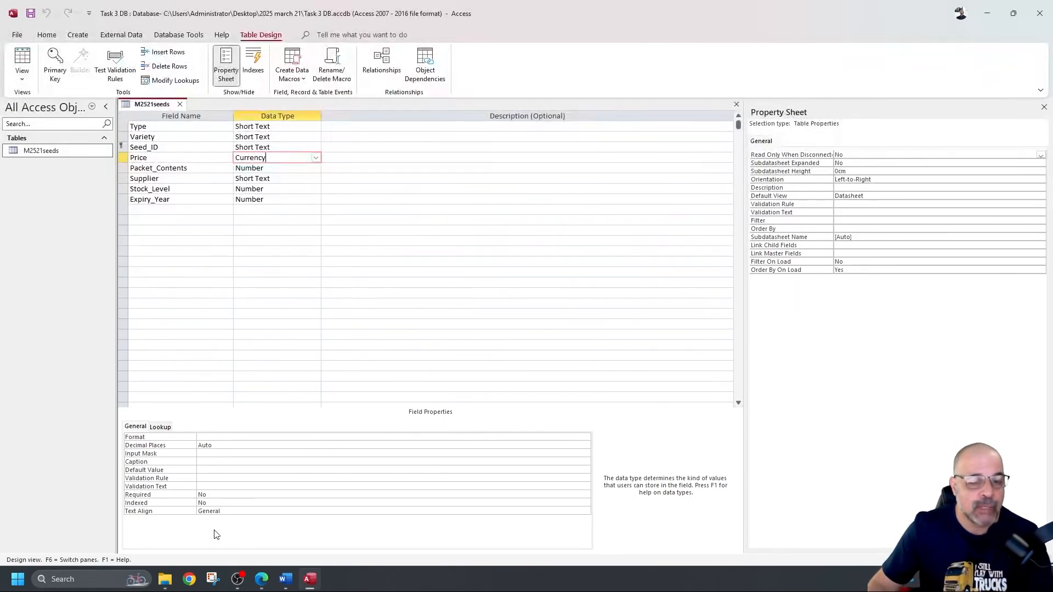
pyautogui.click(213, 579)
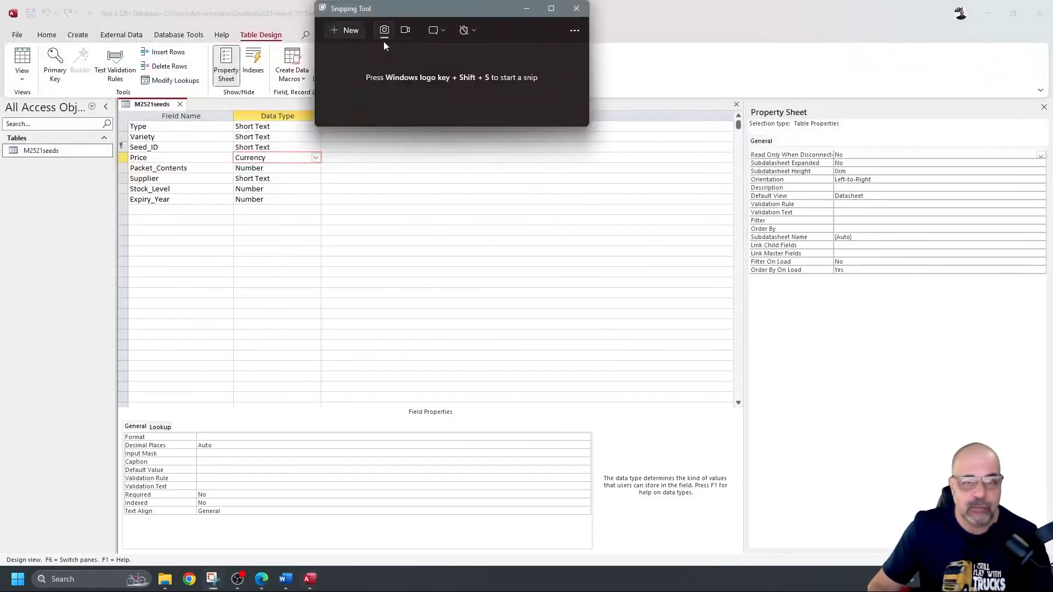
# Step: Capture the M2521seeds field grid and mark the table name and primary key in red
pyautogui.click(346, 30)
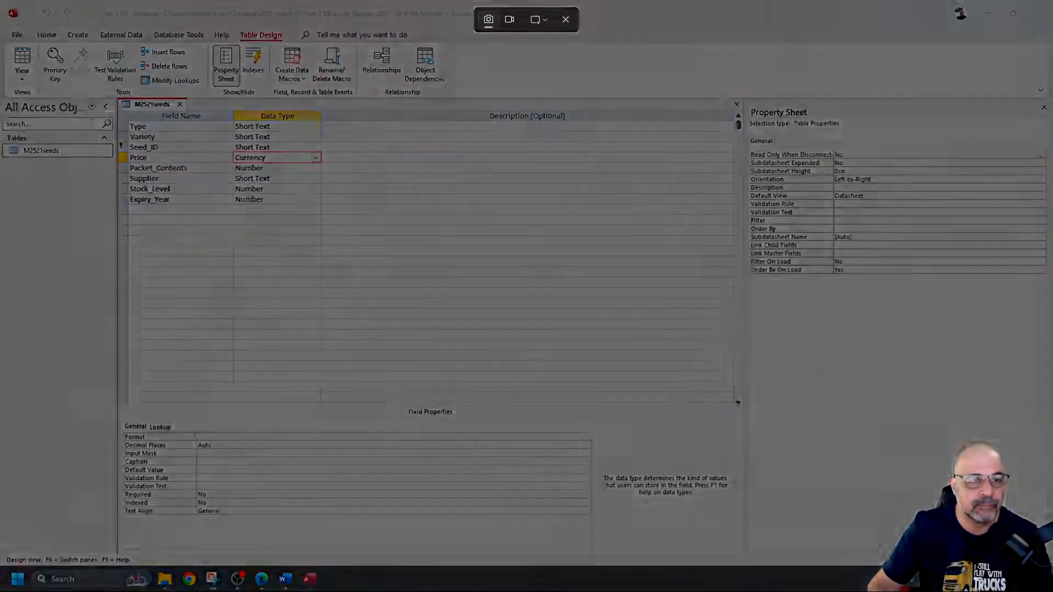
pyautogui.moveTo(116, 98); pyautogui.dragTo(333, 216)
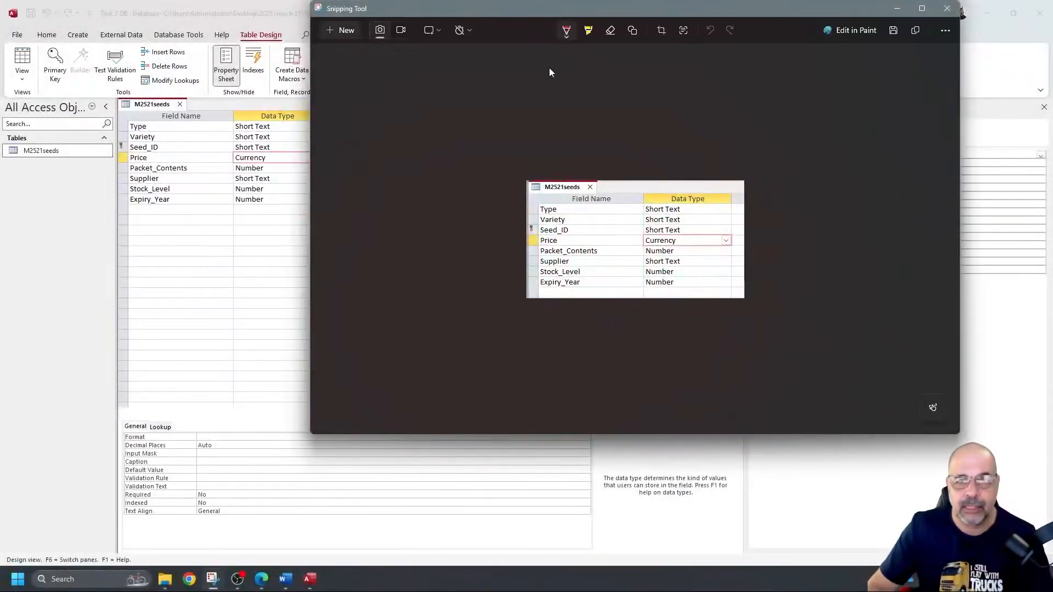
pyautogui.click(567, 31)
pyautogui.click(523, 107)
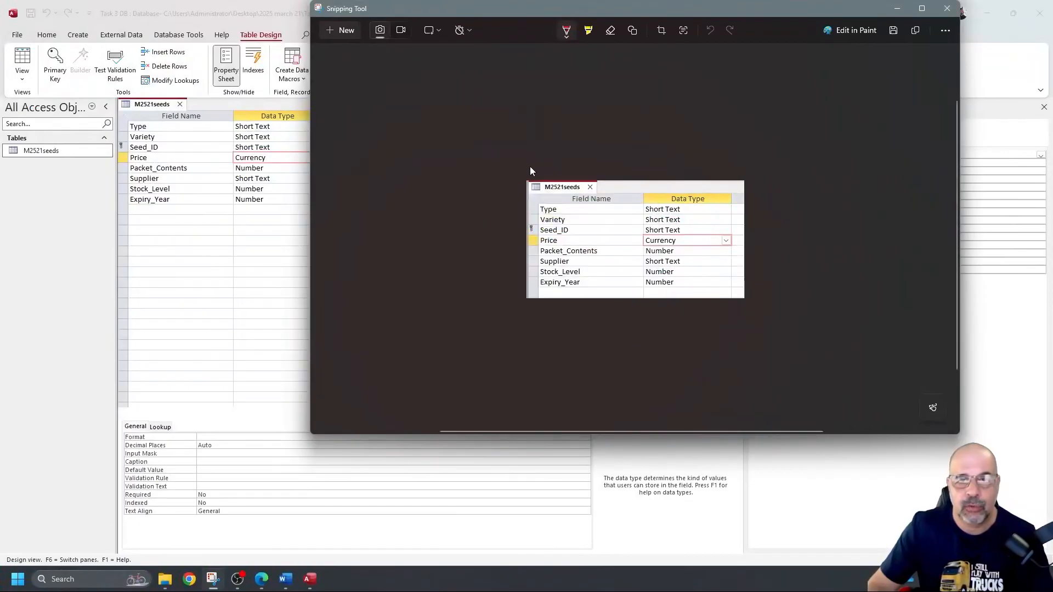
pyautogui.moveTo(521, 190)
pyautogui.mouseDown()
pyautogui.moveTo(584, 192)
pyautogui.moveTo(604, 169)
pyautogui.mouseUp()
pyautogui.moveTo(535, 175); pyautogui.dragTo(530, 172)
pyautogui.moveTo(539, 218)
pyautogui.mouseDown()
pyautogui.moveTo(514, 220)
pyautogui.moveTo(521, 235)
pyautogui.moveTo(545, 235)
pyautogui.moveTo(540, 214)
pyautogui.moveTo(533, 231)
pyautogui.mouseUp()
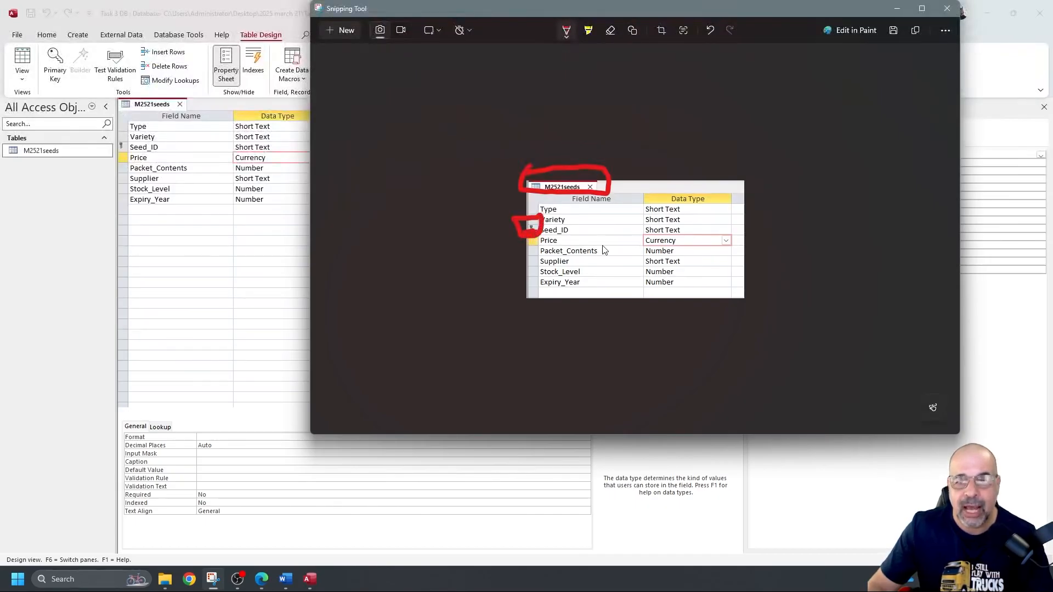
# Step: Draw red lines beside the field names and types, undo all marks, and go to Word
pyautogui.moveTo(636, 201); pyautogui.dragTo(625, 283)
pyautogui.moveTo(700, 206); pyautogui.dragTo(707, 252)
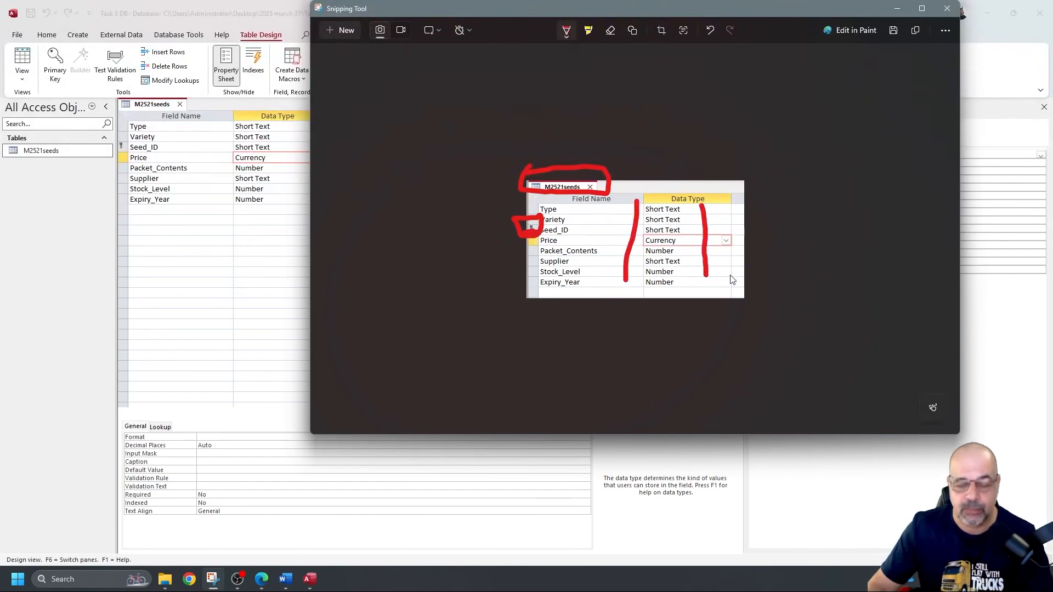
pyautogui.hotkey('ctrl', 'z')
pyautogui.hotkey('ctrl', 'z')
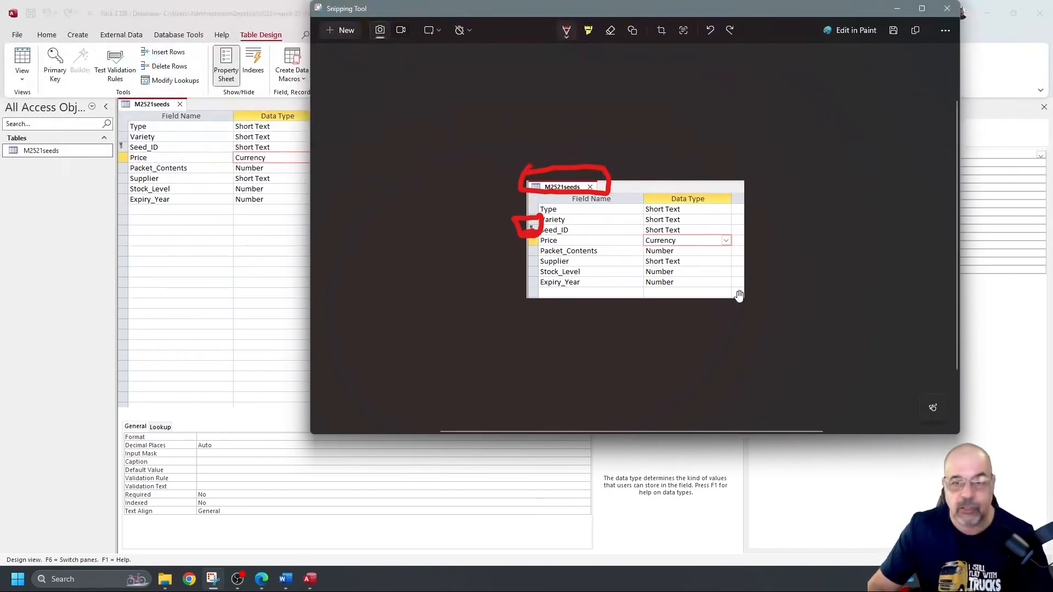
pyautogui.hotkey('ctrl', 'z')
pyautogui.hotkey('ctrl', 'z')
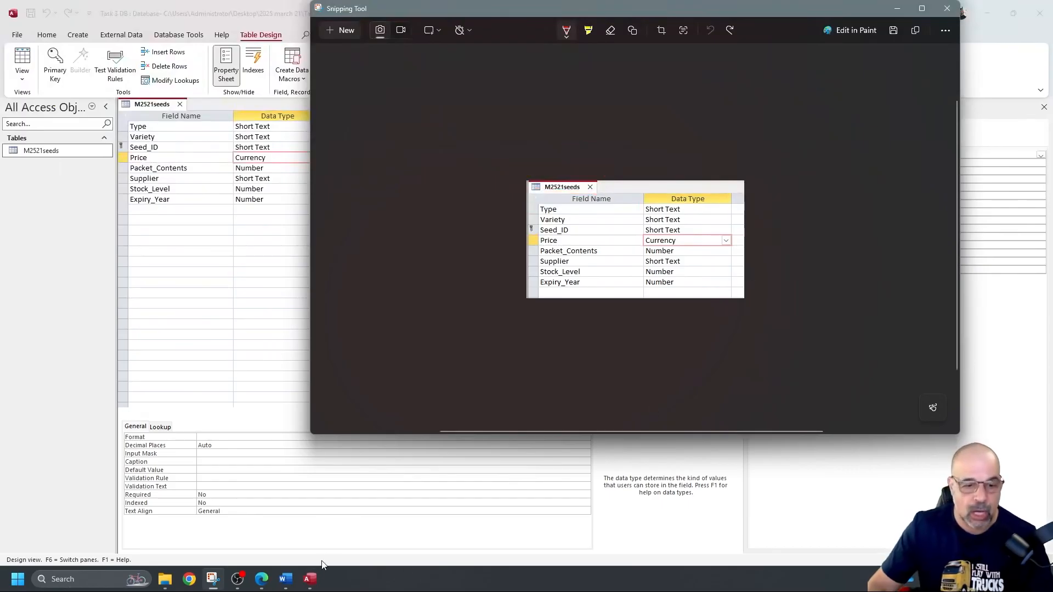
pyautogui.click(286, 579)
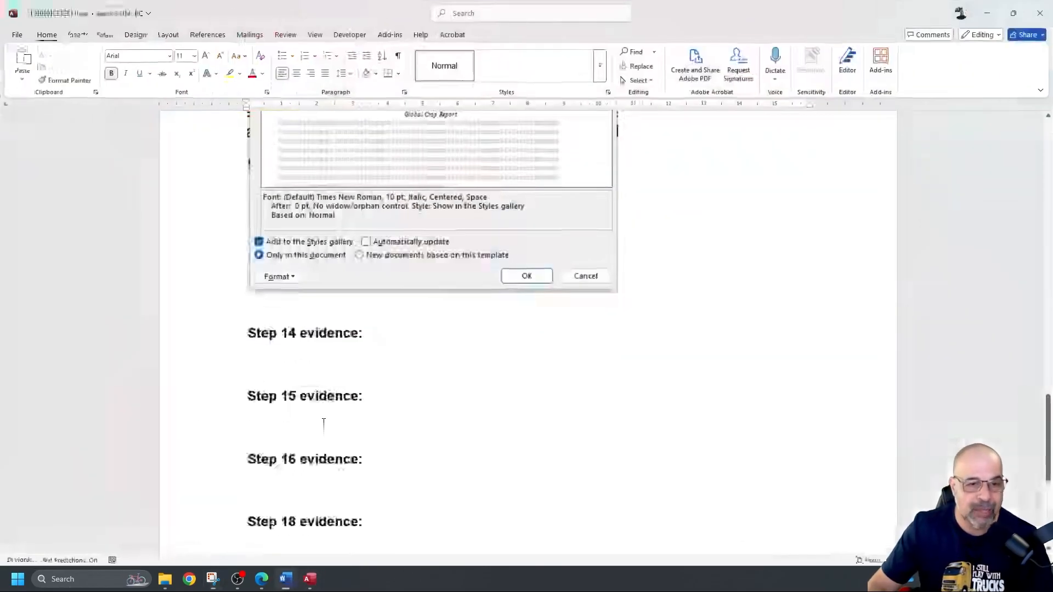
# Step: Paste the field design screenshot under Step 14 evidence and shrink it
pyautogui.click(352, 363)
pyautogui.hotkey('ctrl', 'v')
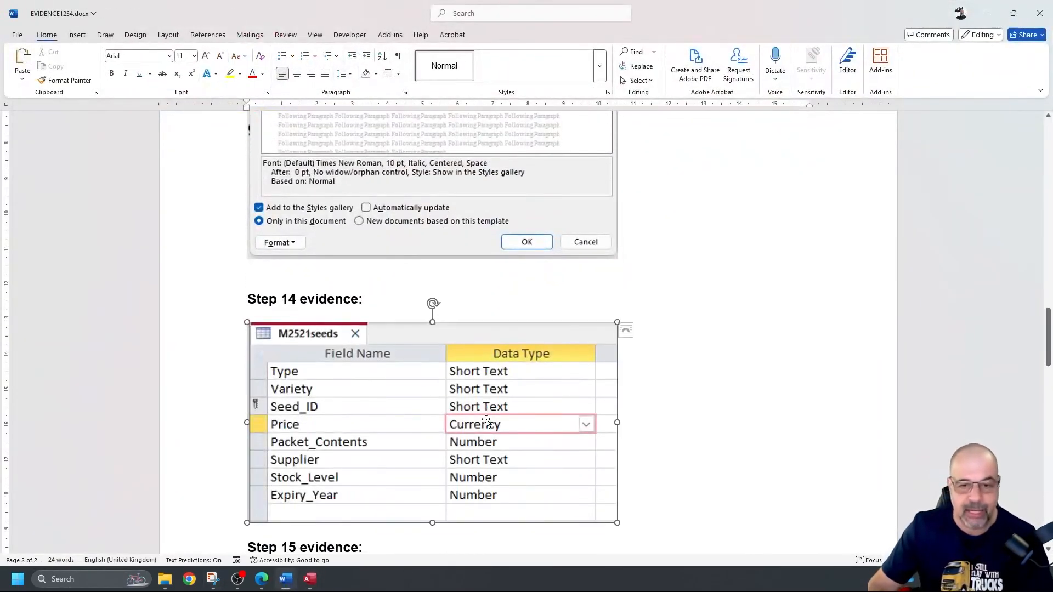
pyautogui.moveTo(617, 523); pyautogui.dragTo(487, 410)
pyautogui.scroll(-4, 552, 351)
pyautogui.scroll(3, 548, 335)
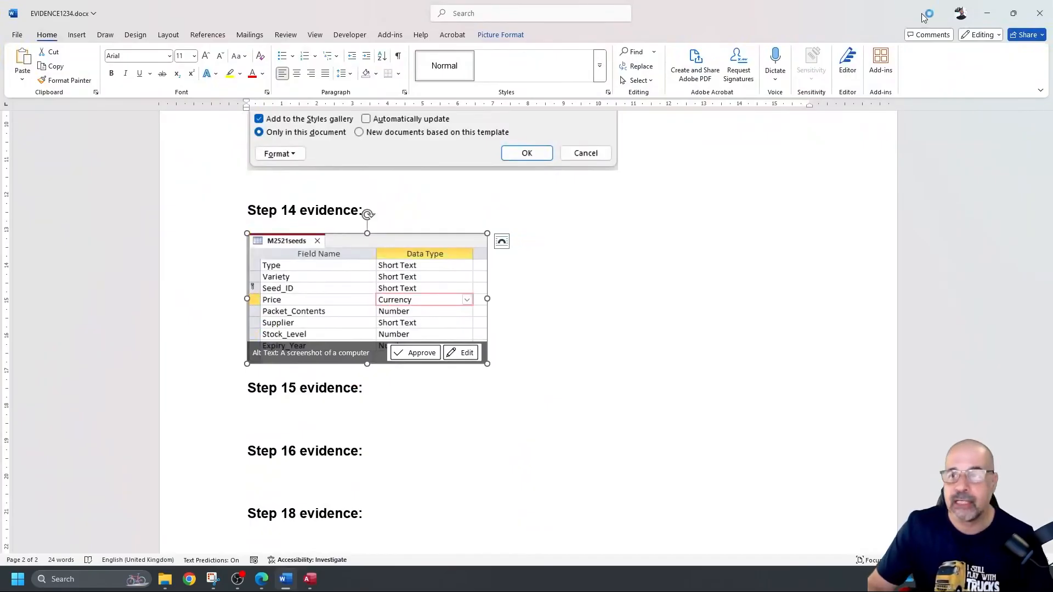
# Step: Minimise Word, close the M2521seeds design in Access, and return to the question paper
pyautogui.click(986, 19)
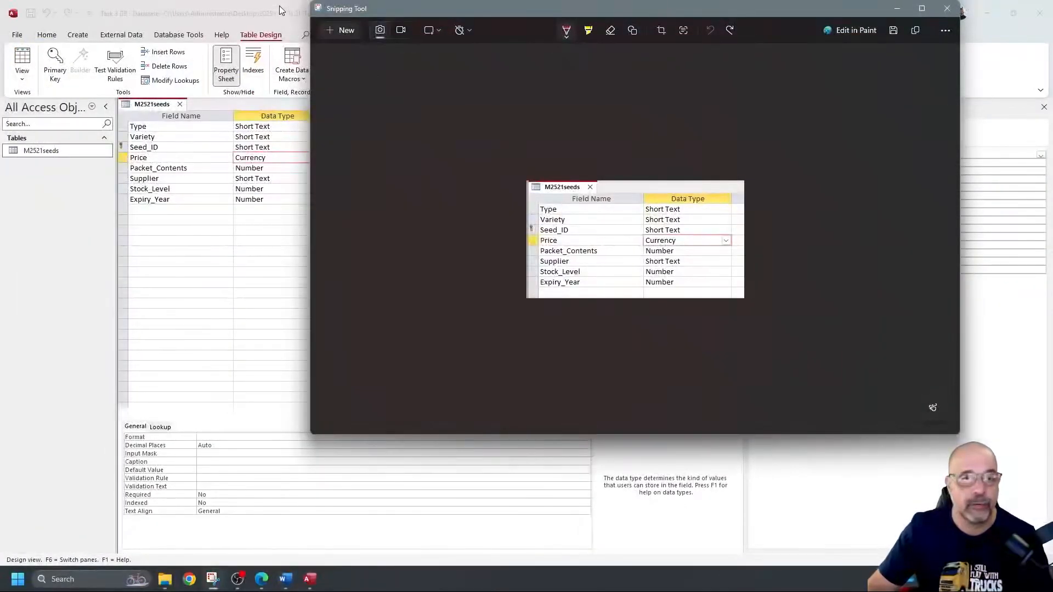
pyautogui.click(284, 16)
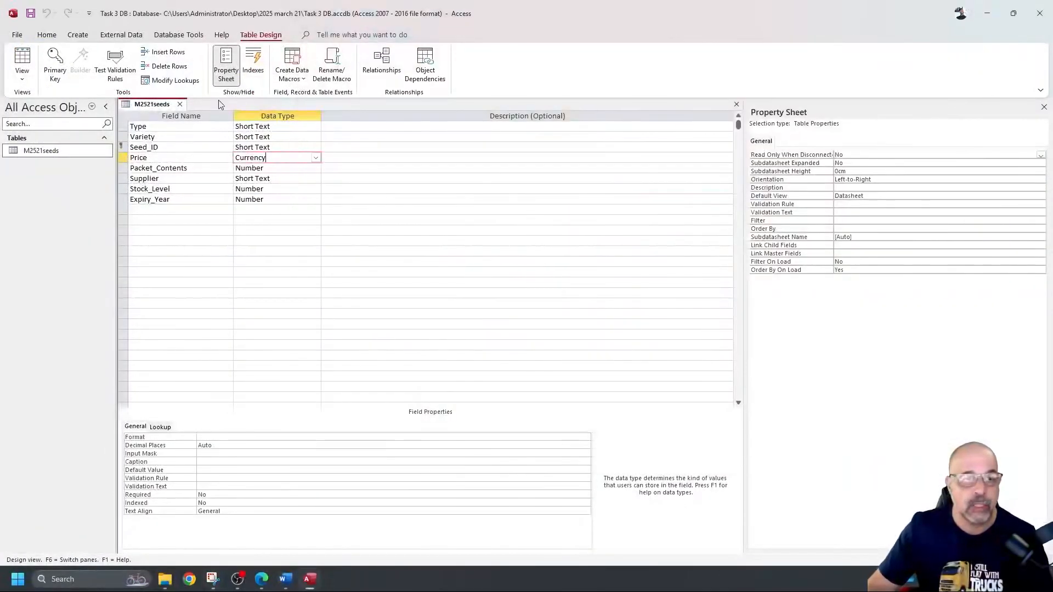
pyautogui.click(180, 104)
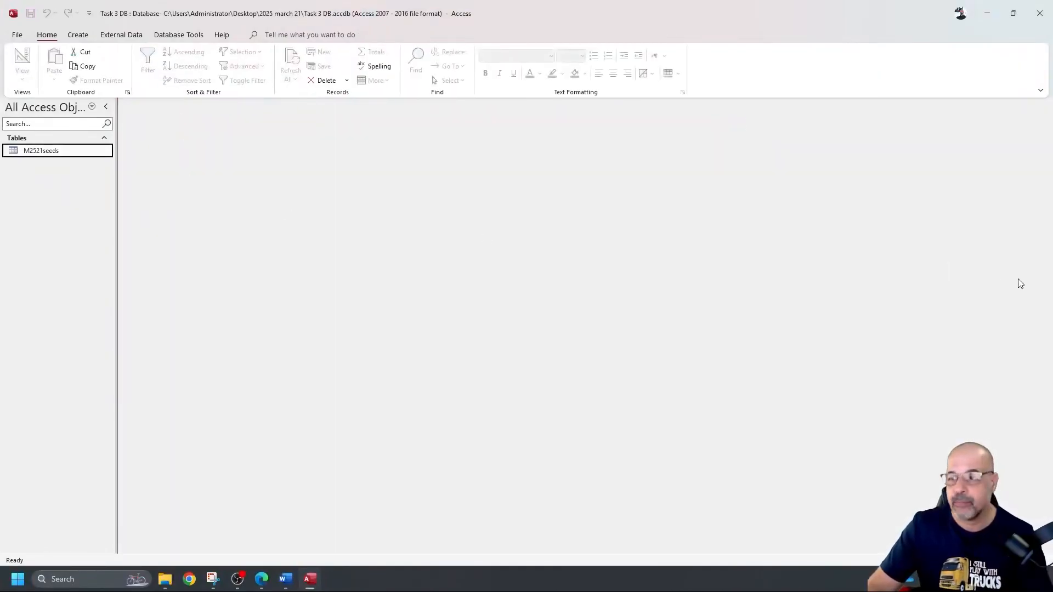
pyautogui.hotkey('alt', 'Tab')
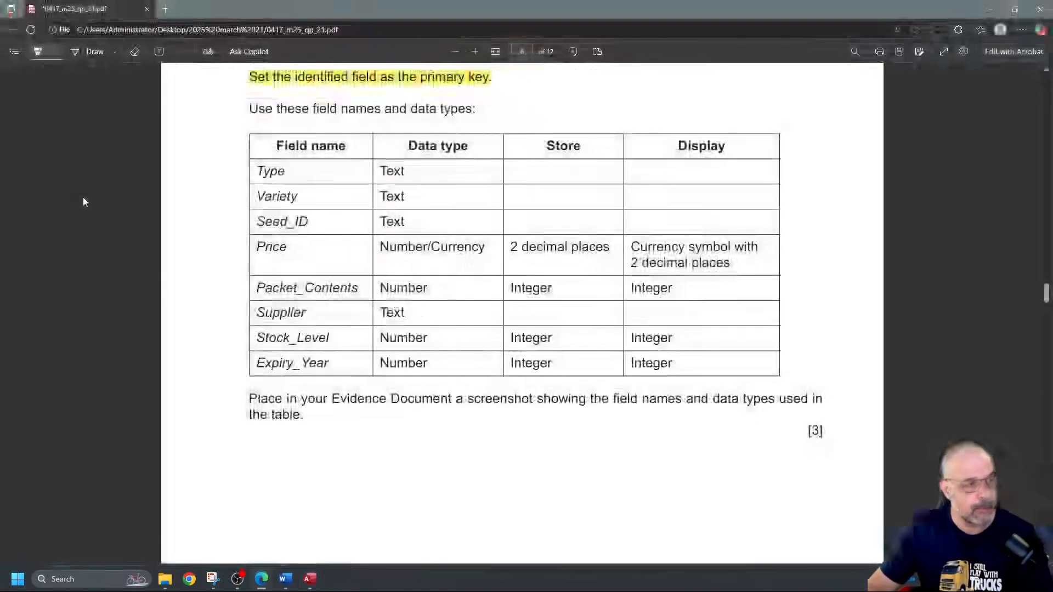
# Step: Scroll to question 15 and highlight the word Reference
pyautogui.scroll(-2, 420, 283)
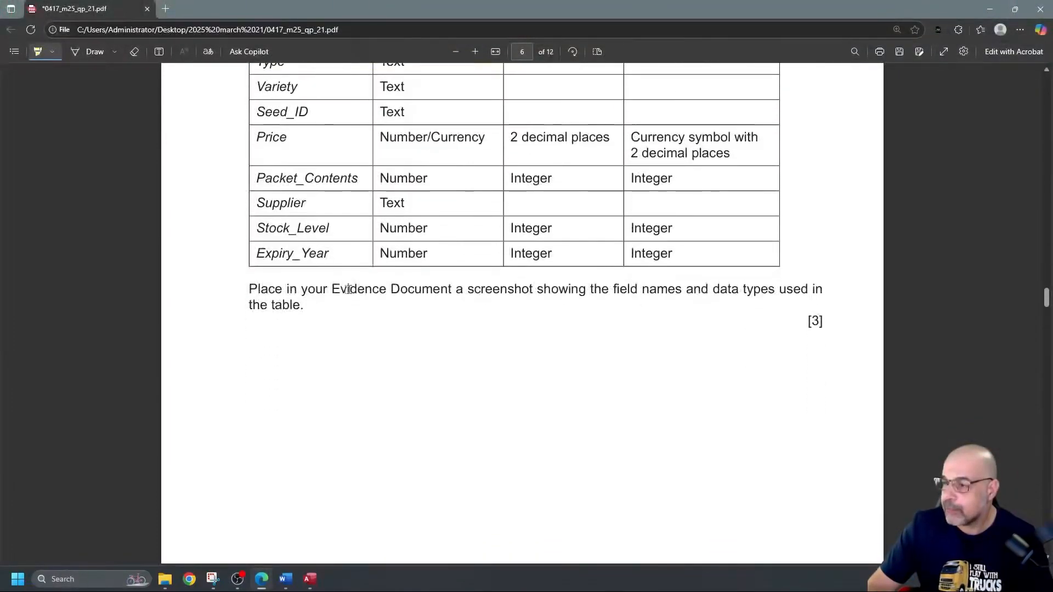
pyautogui.scroll(3, 390, 294)
pyautogui.scroll(-14, 360, 238)
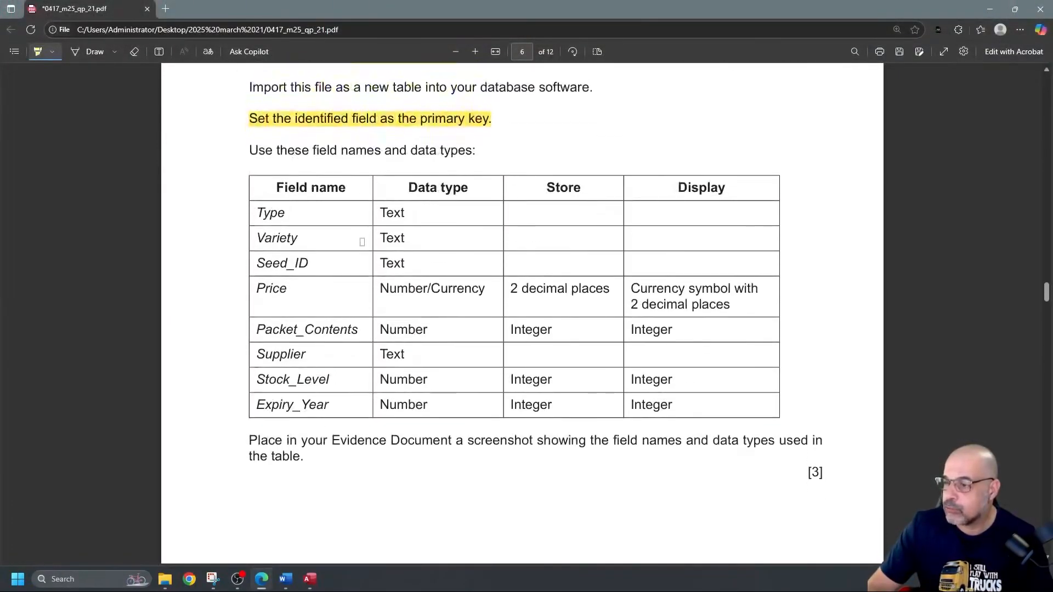
pyautogui.scroll(-2, 366, 219)
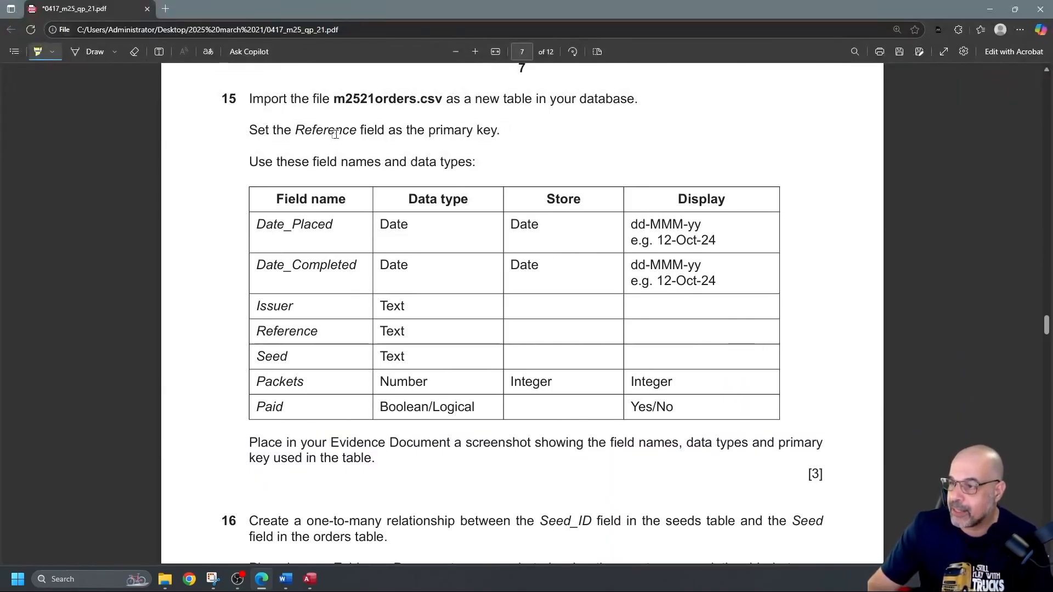
pyautogui.moveTo(294, 131); pyautogui.dragTo(357, 132)
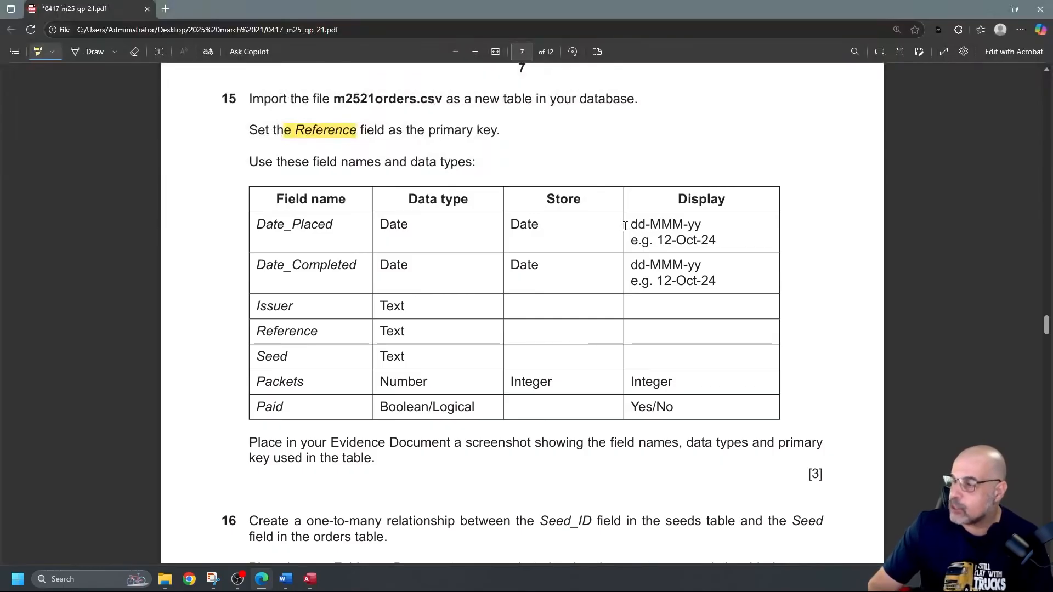
# Step: Highlight the dd-MMM-yy date formats, the 12-Oct-24 example, and Paid's Yes/No display
pyautogui.moveTo(648, 224); pyautogui.dragTo(677, 227)
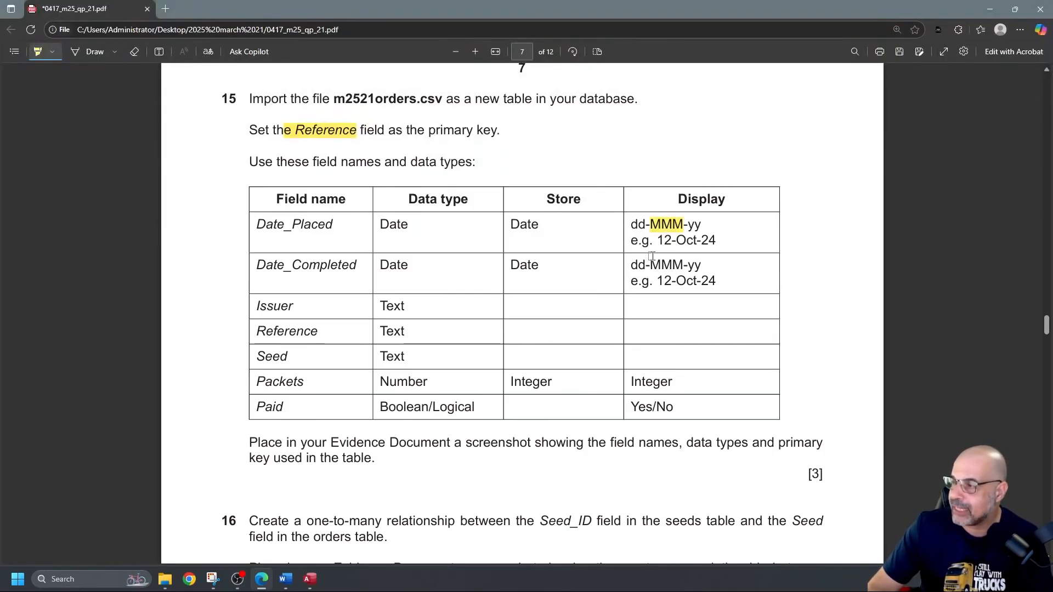
pyautogui.moveTo(657, 241); pyautogui.dragTo(717, 242)
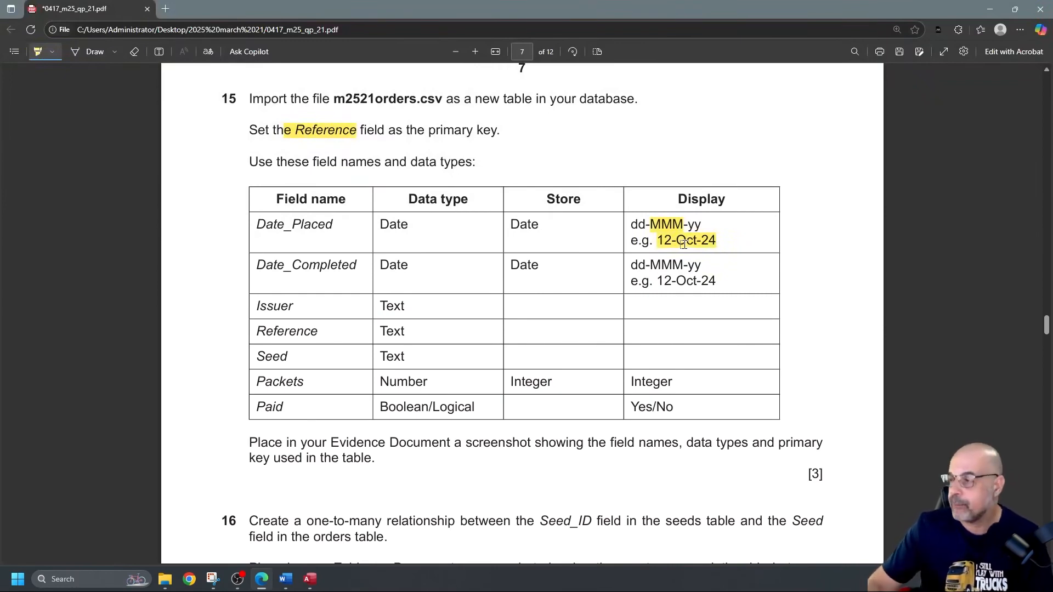
pyautogui.moveTo(632, 265); pyautogui.dragTo(715, 281)
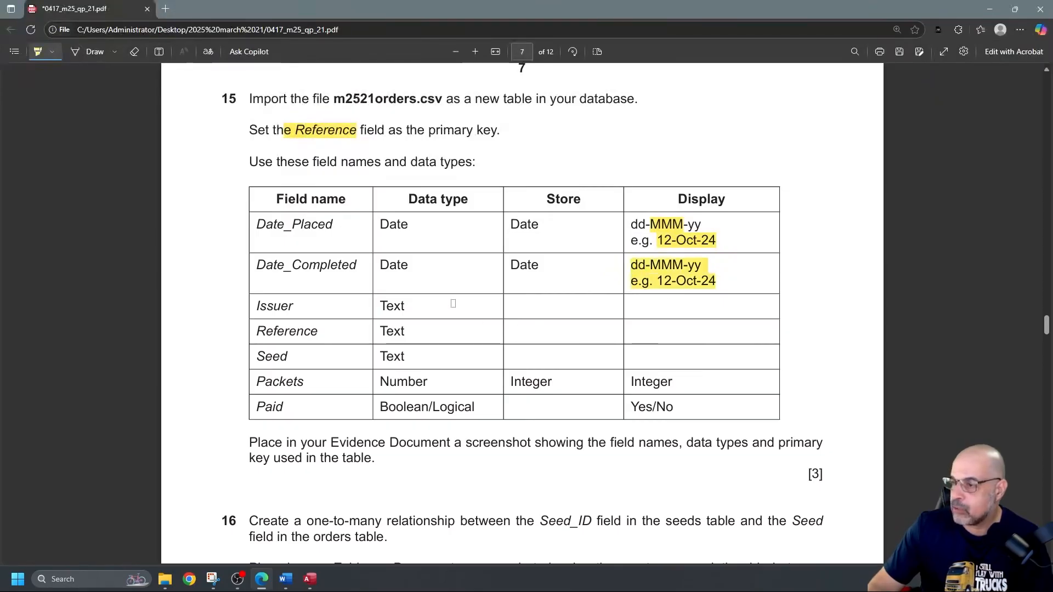
pyautogui.moveTo(631, 407); pyautogui.dragTo(678, 411)
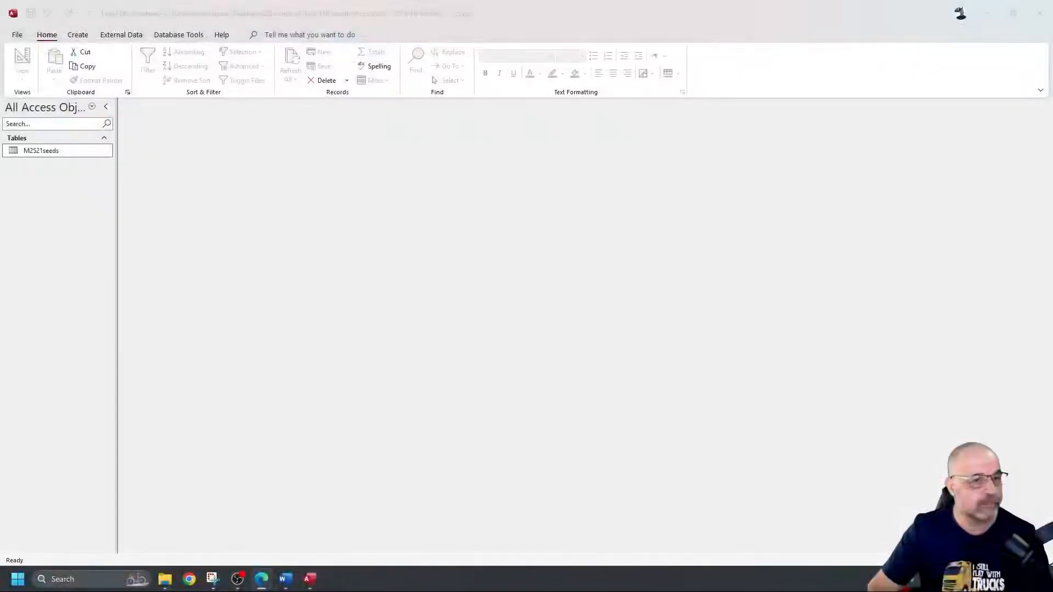
# Step: Start a Text File import of m2521orders.csv into a new table
pyautogui.click(121, 34)
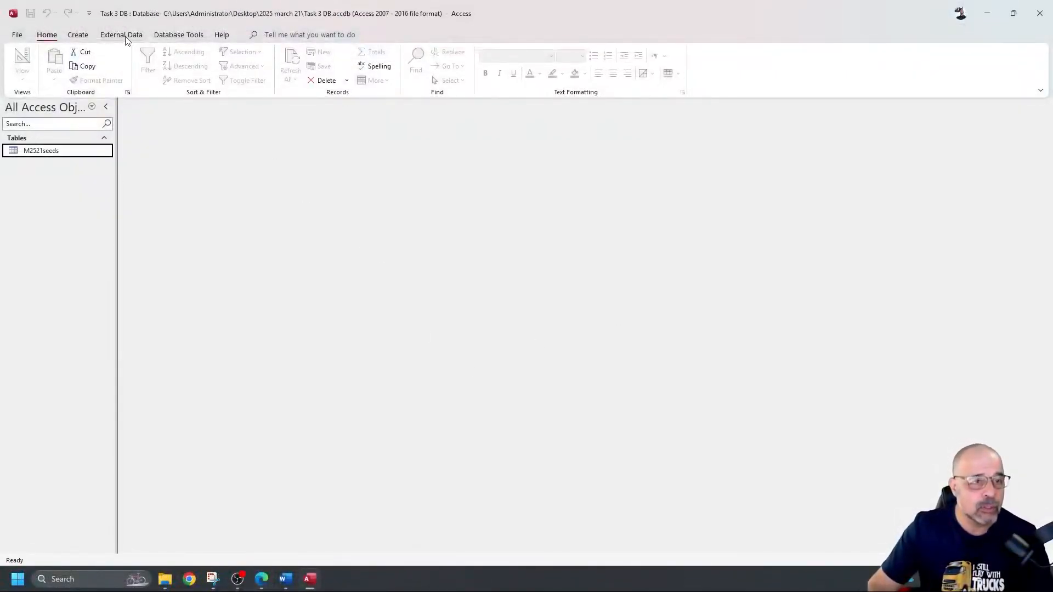
pyautogui.click(26, 64)
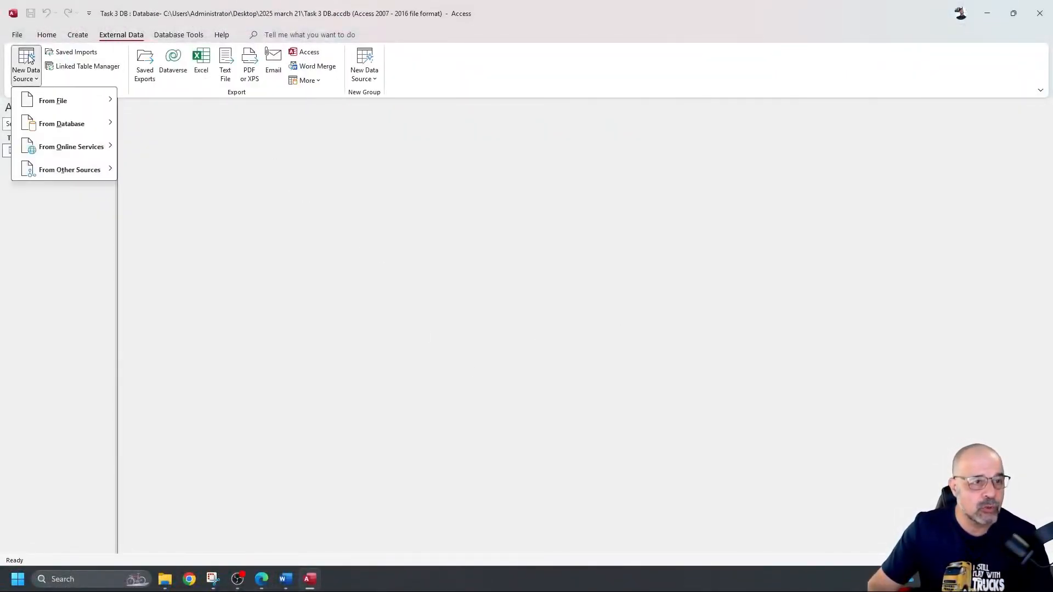
pyautogui.moveTo(55, 101)
pyautogui.click(163, 170)
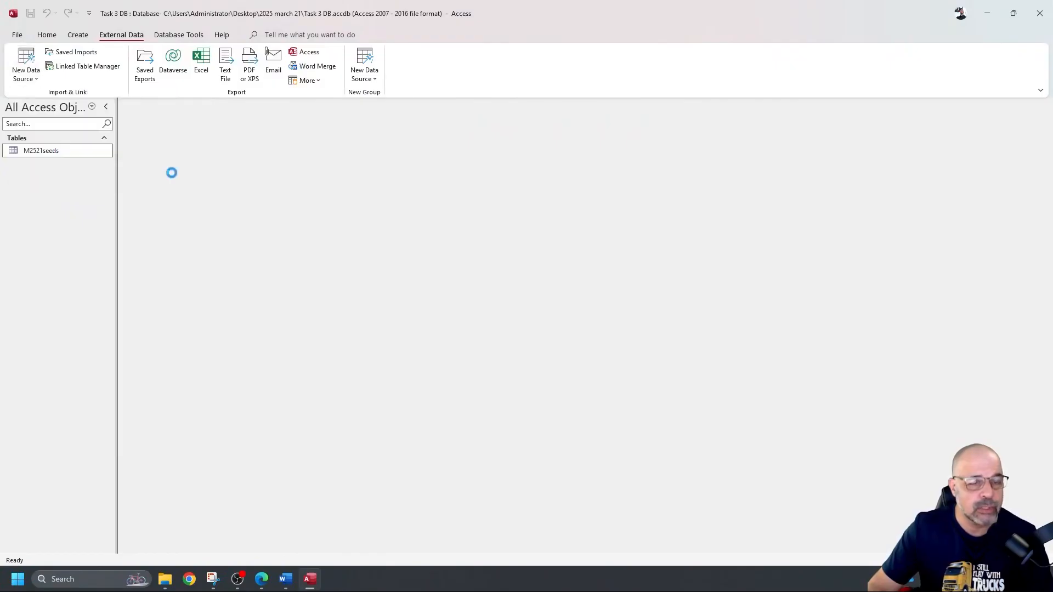
pyautogui.click(685, 209)
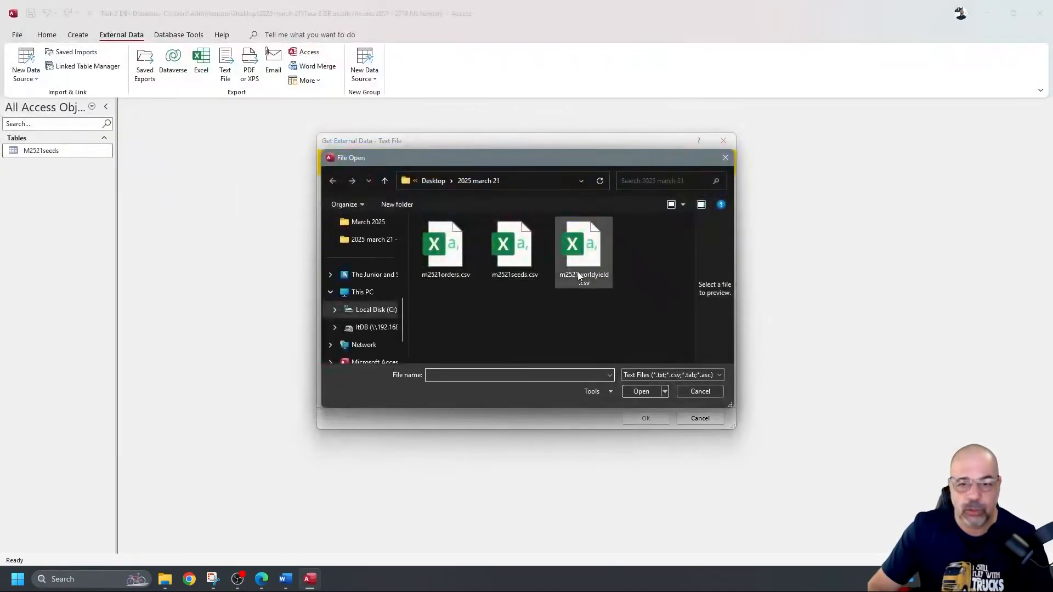
pyautogui.click(450, 257)
pyautogui.click(640, 392)
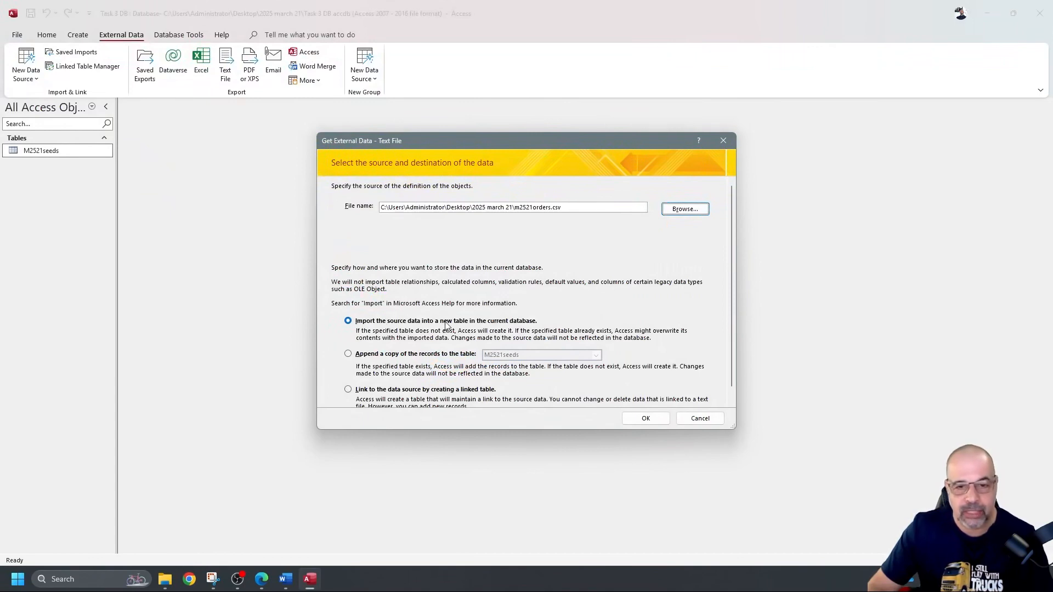
pyautogui.click(654, 420)
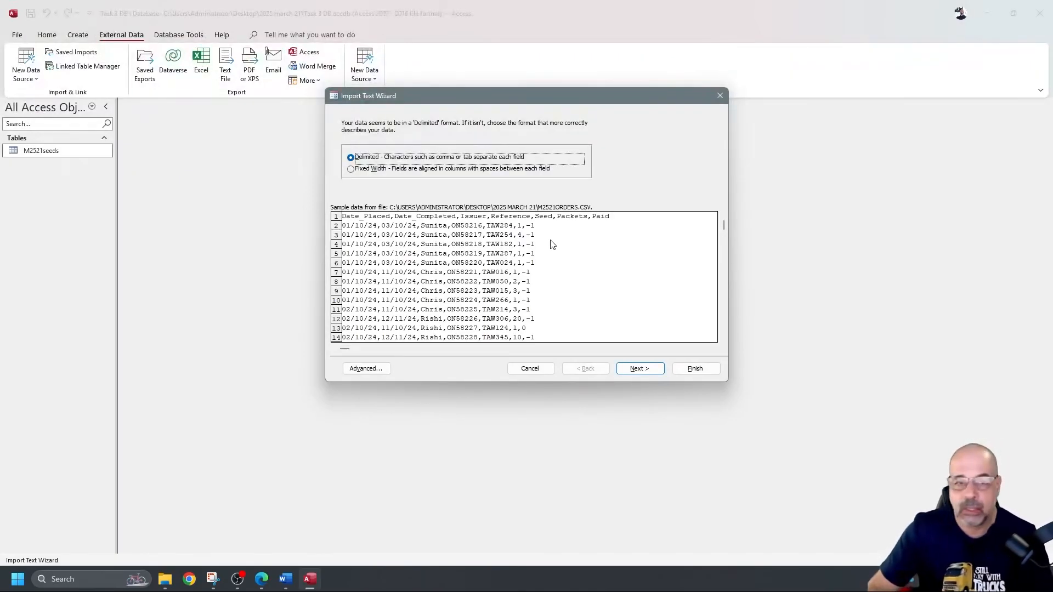
# Step: Import it comma-delimited with the first row as field names, then open the Advanced specification
pyautogui.click(640, 370)
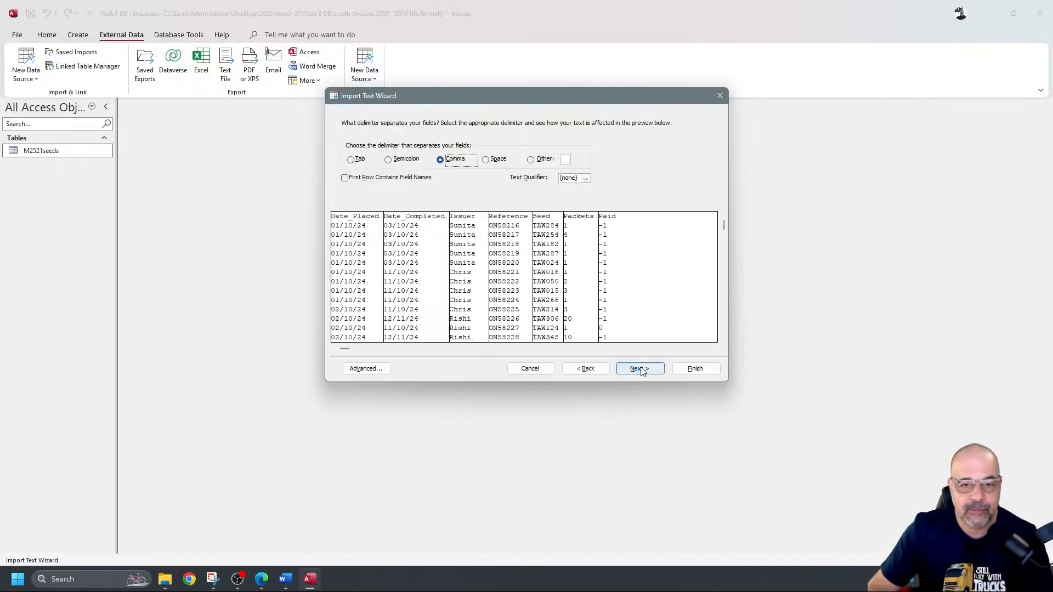
pyautogui.click(382, 180)
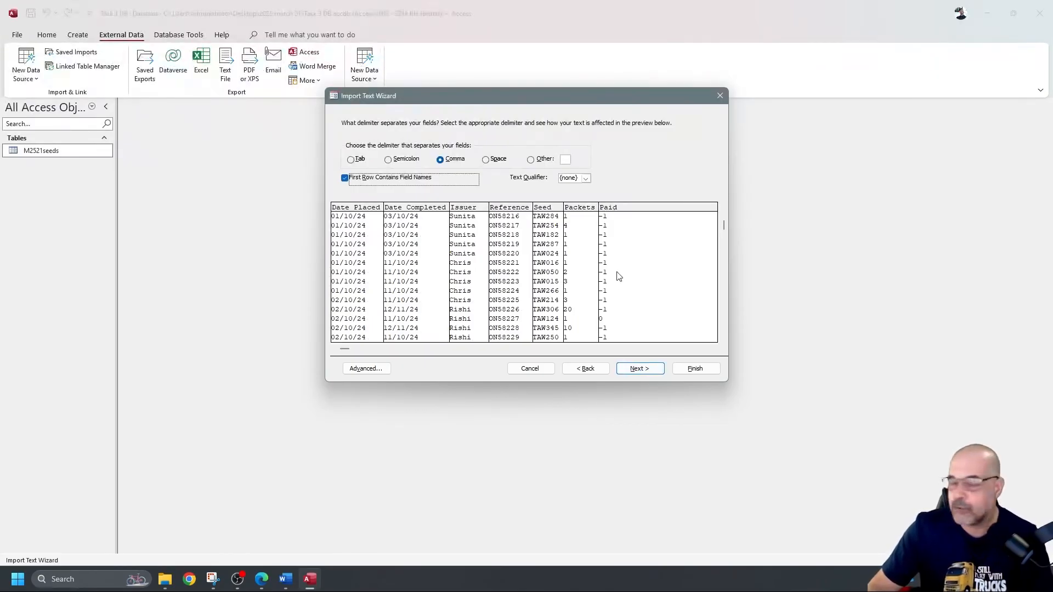
pyautogui.click(640, 370)
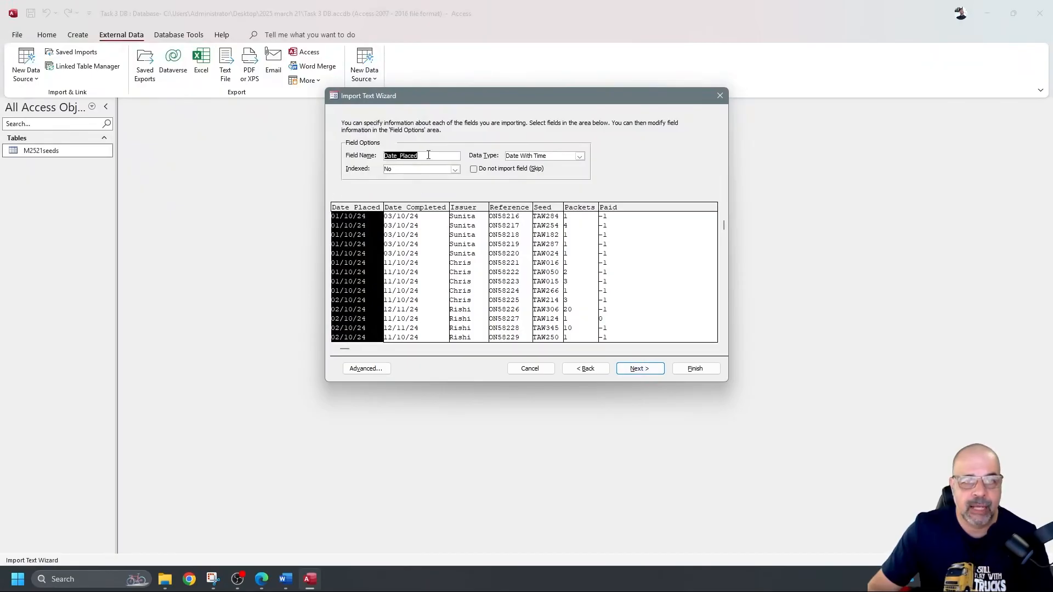
pyautogui.click(365, 369)
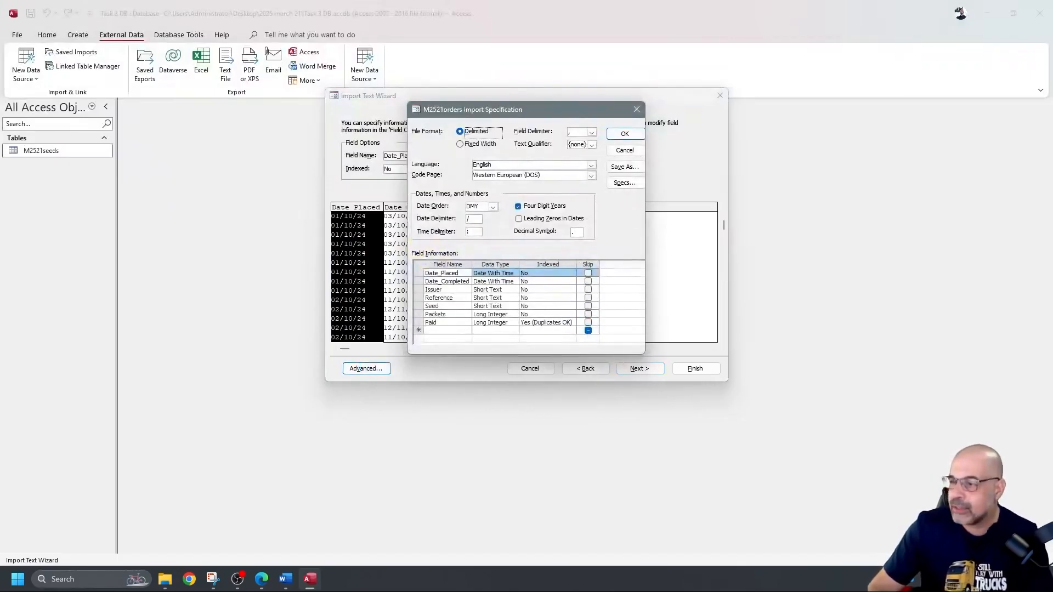
# Step: Review the import data types of Date_Placed, Date_Completed, Issuer, Reference, Seed and Packets
pyautogui.click(509, 273)
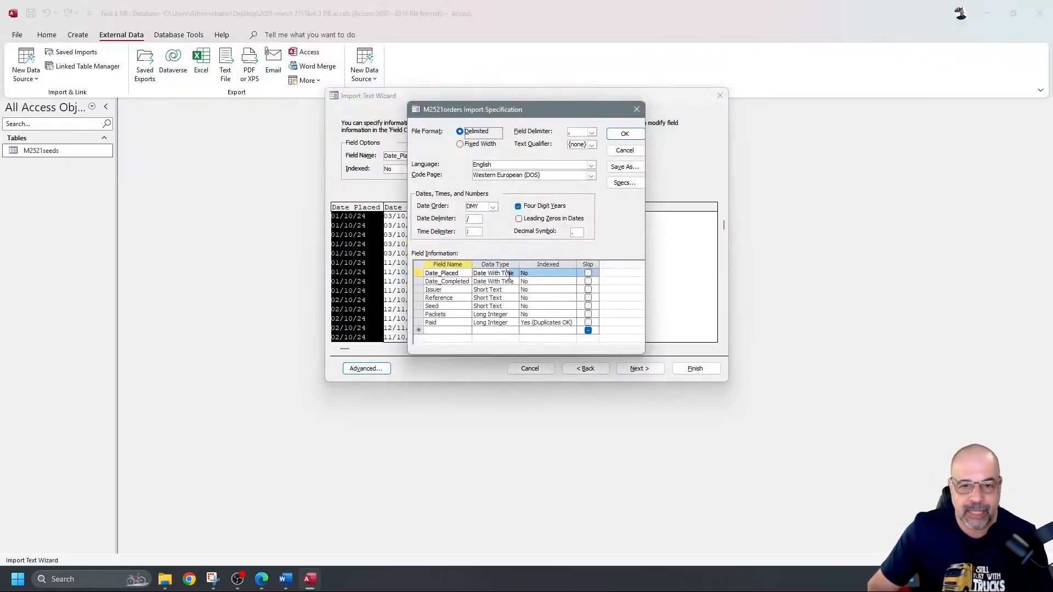
pyautogui.click(504, 282)
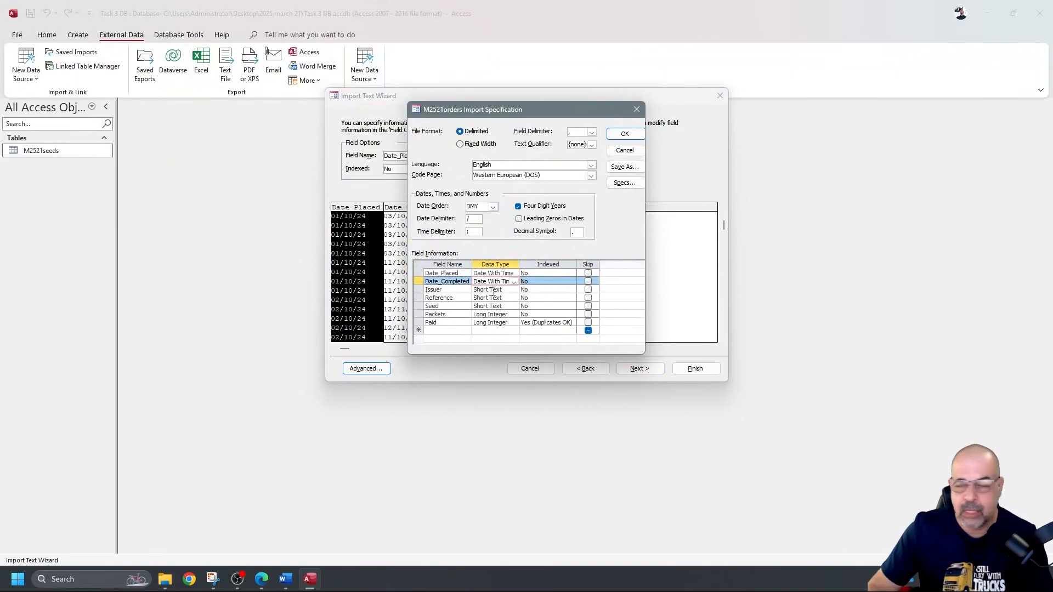
pyautogui.click(493, 290)
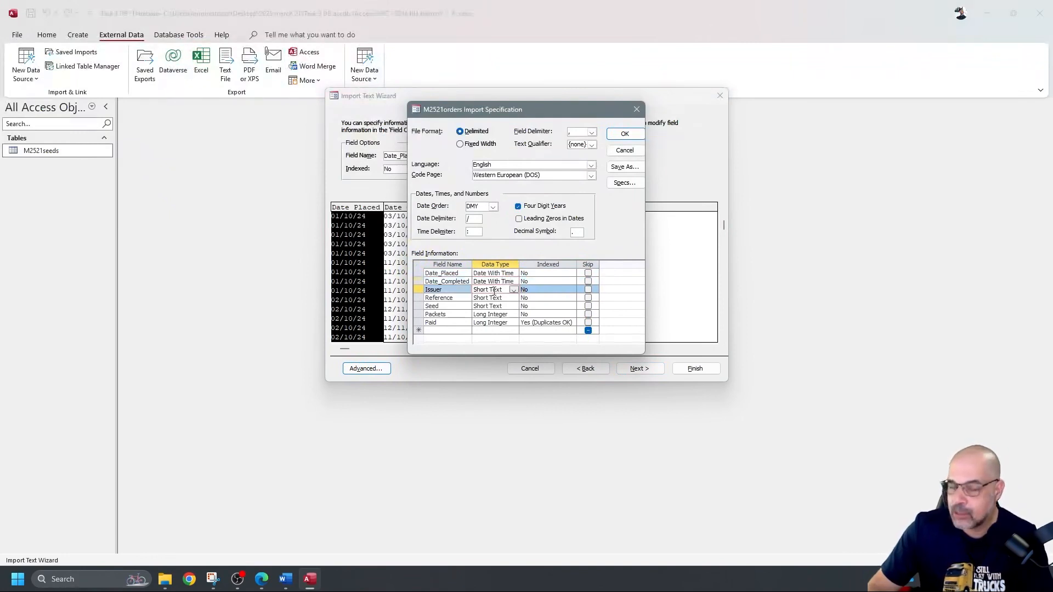
pyautogui.click(492, 298)
pyautogui.click(491, 305)
pyautogui.moveTo(532, 107); pyautogui.dragTo(810, 169)
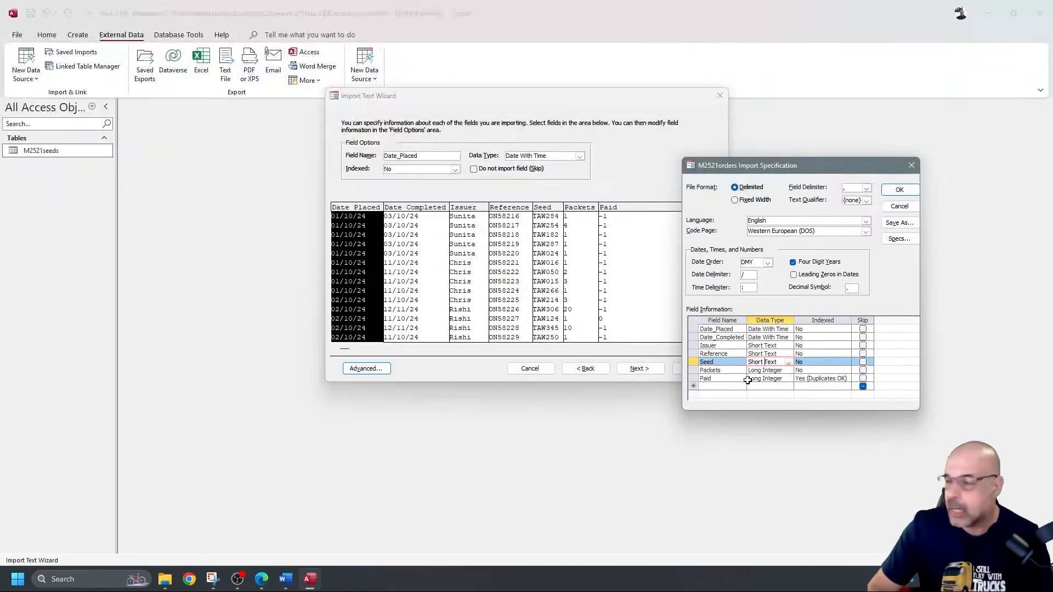
pyautogui.click(770, 371)
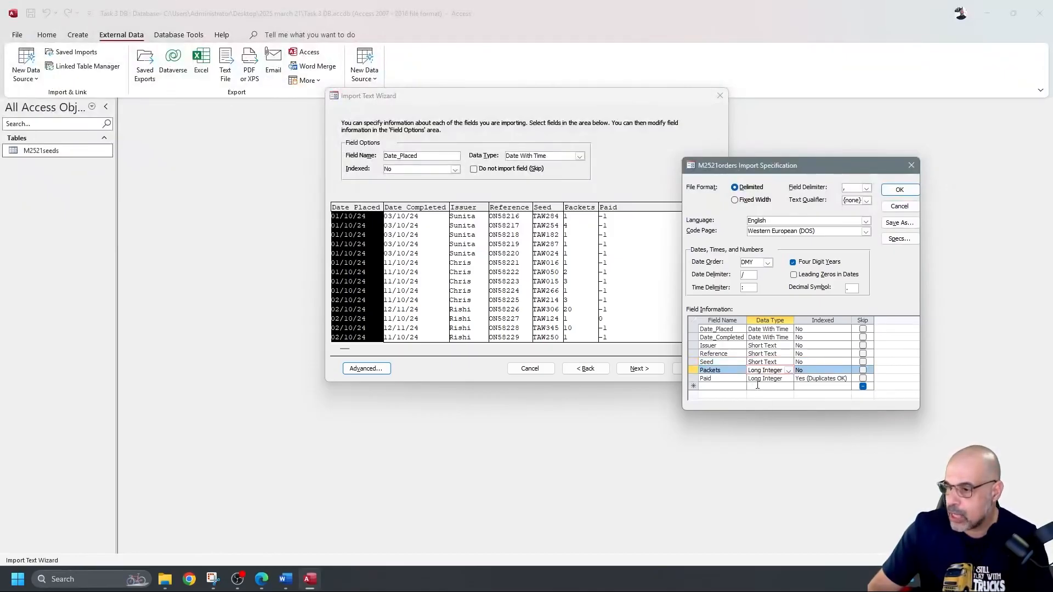
# Step: Change Paid's data type from Long Integer to Yes/No and confirm the specification
pyautogui.click(773, 379)
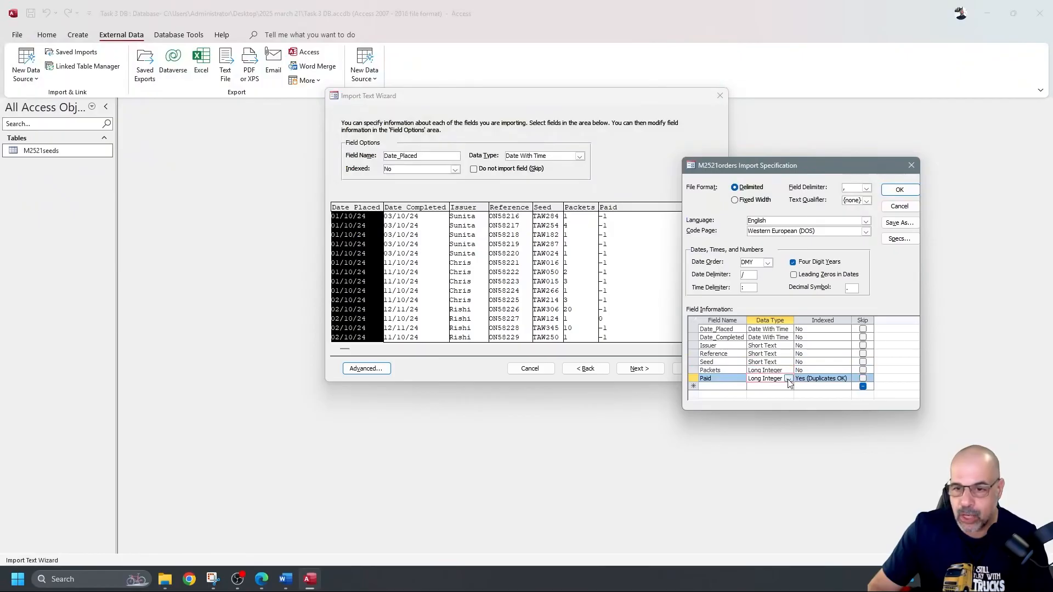
pyautogui.click(789, 379)
pyautogui.click(776, 387)
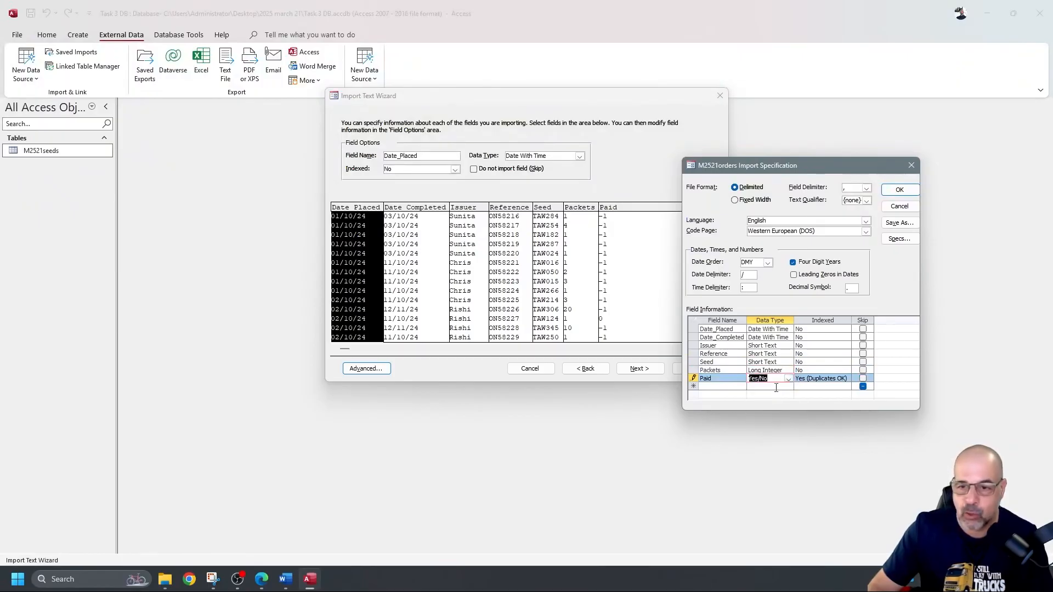
pyautogui.moveTo(834, 163); pyautogui.dragTo(519, 134)
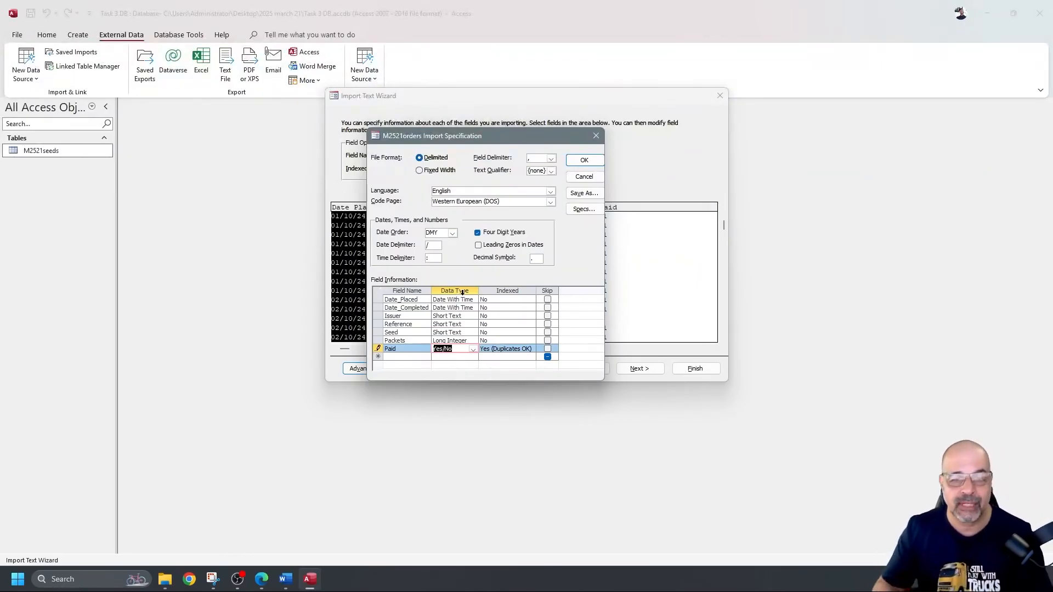
pyautogui.click(584, 160)
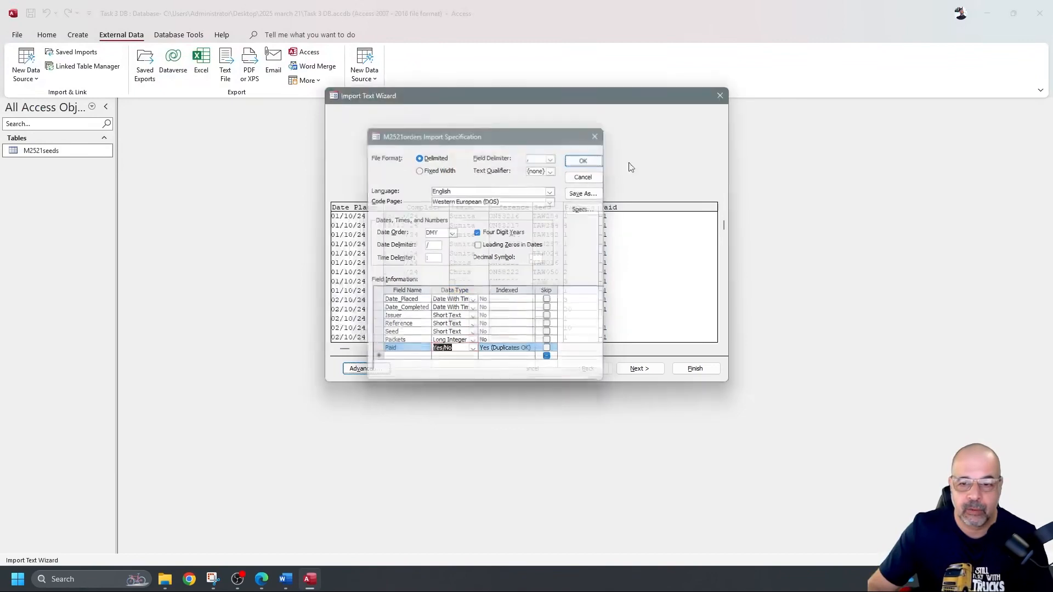
pyautogui.click(642, 368)
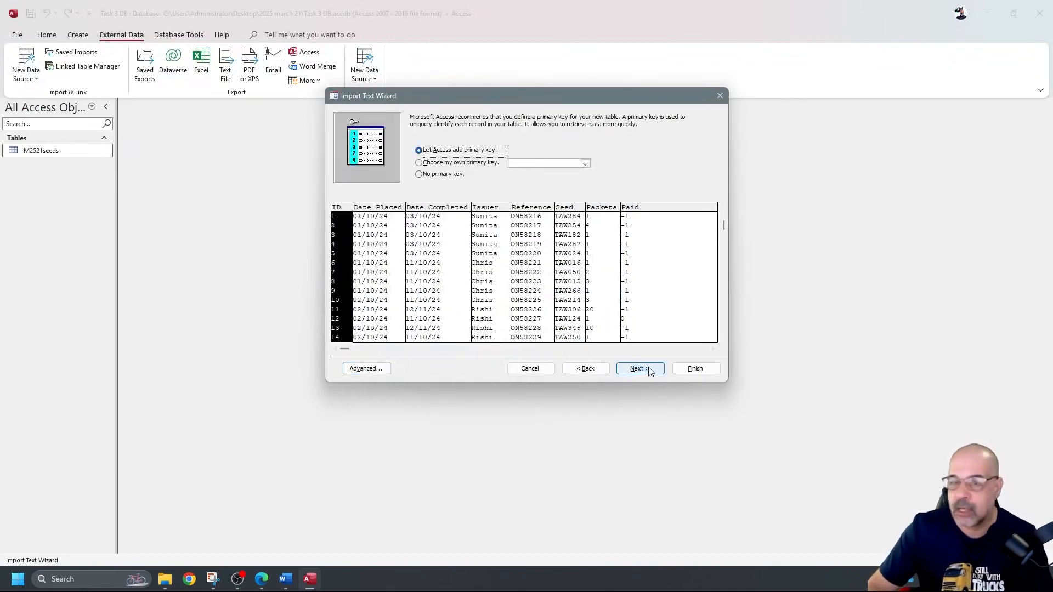
pyautogui.click(585, 163)
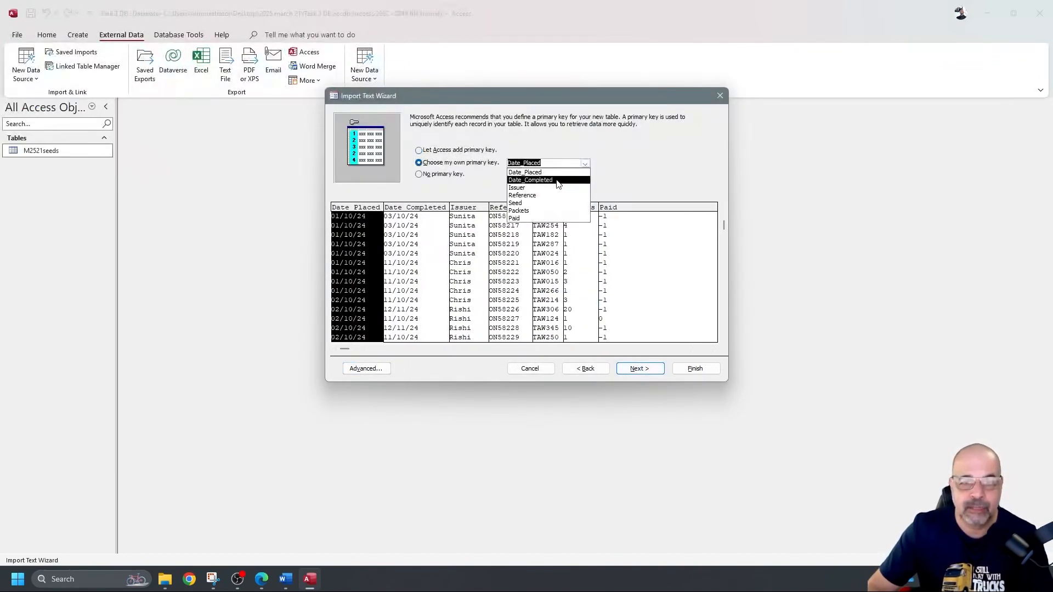
pyautogui.click(542, 196)
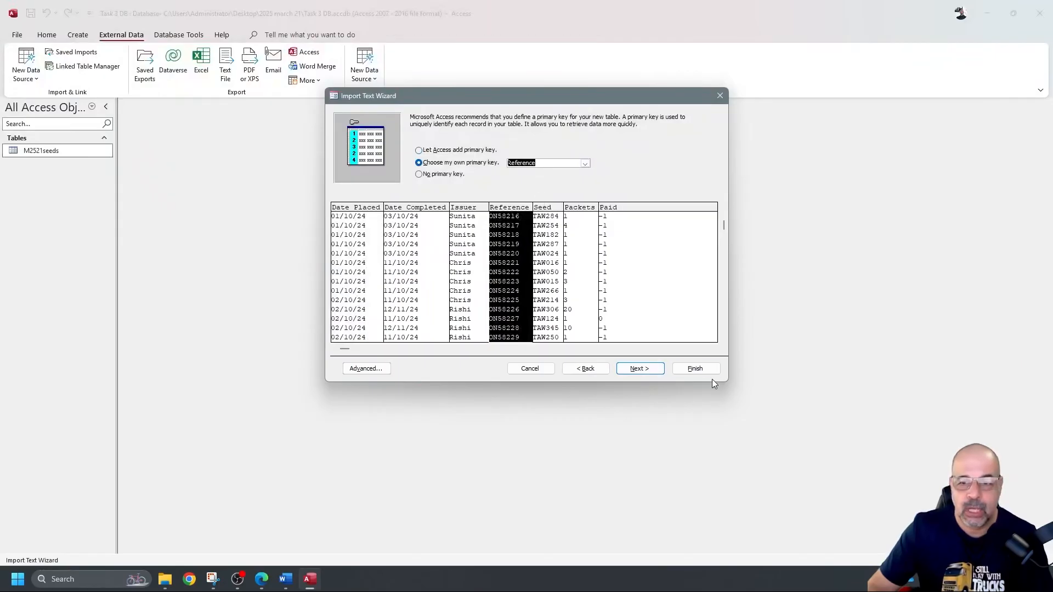
pyautogui.click(639, 369)
pyautogui.click(695, 369)
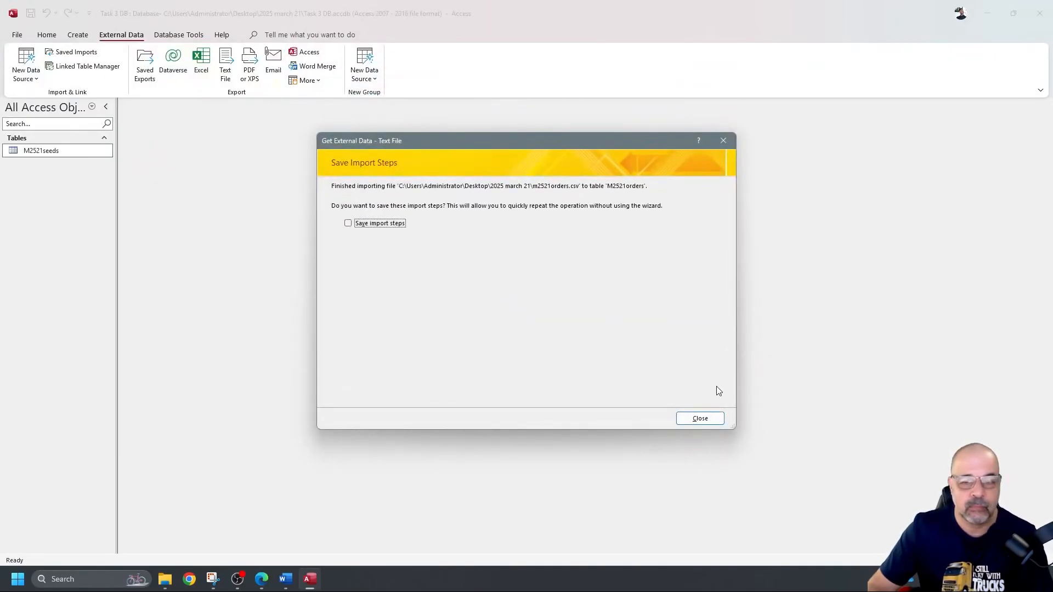
pyautogui.click(700, 418)
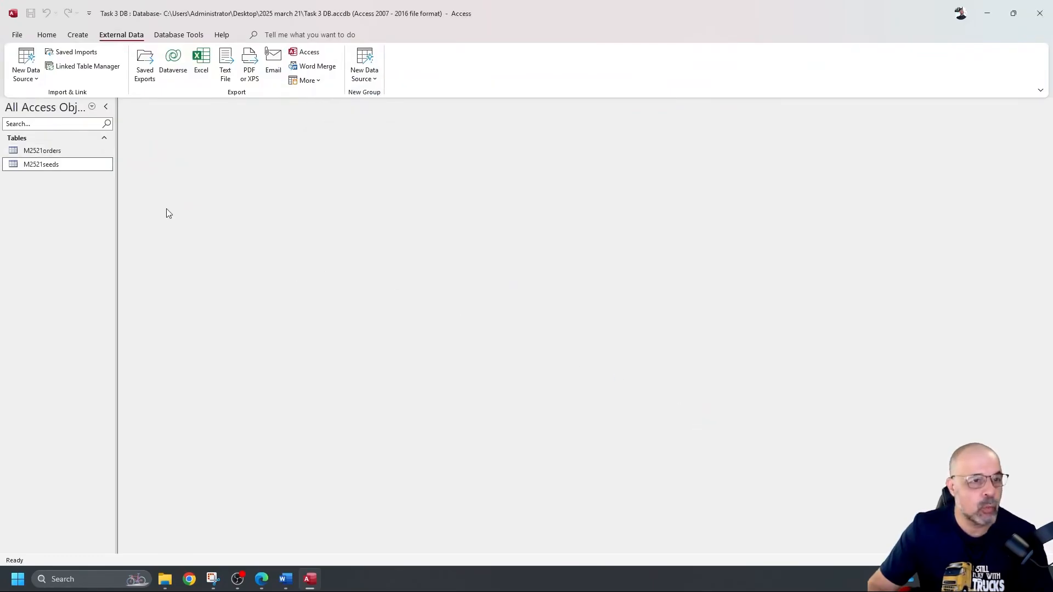
pyautogui.click(69, 155)
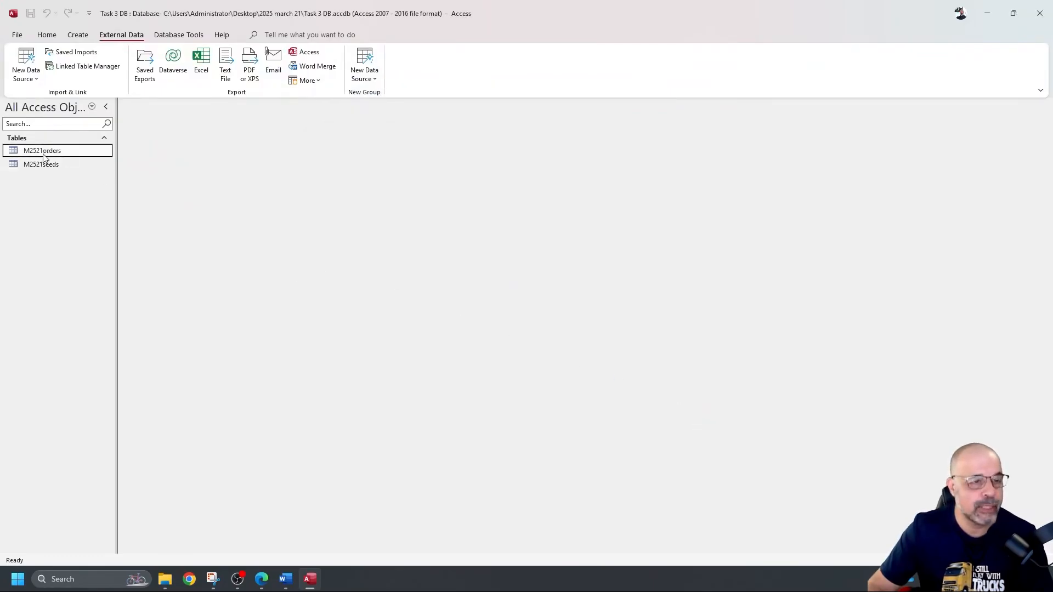
# Step: Open M2521orders in Design View and give Date_Placed and Date_Completed the Medium Date format
pyautogui.doubleClick(75, 151)
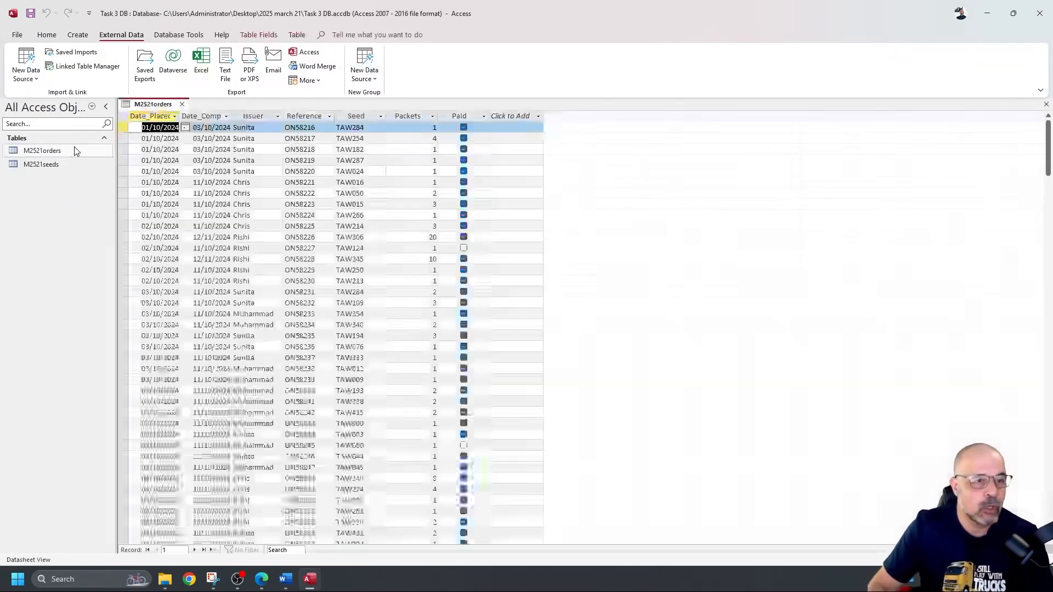
pyautogui.click(46, 35)
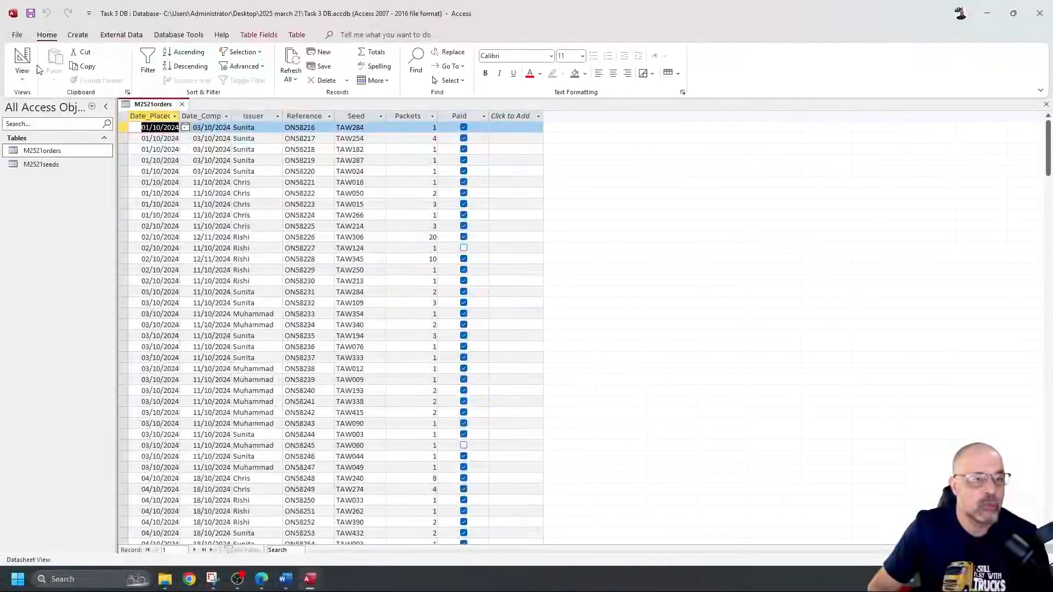
pyautogui.click(23, 60)
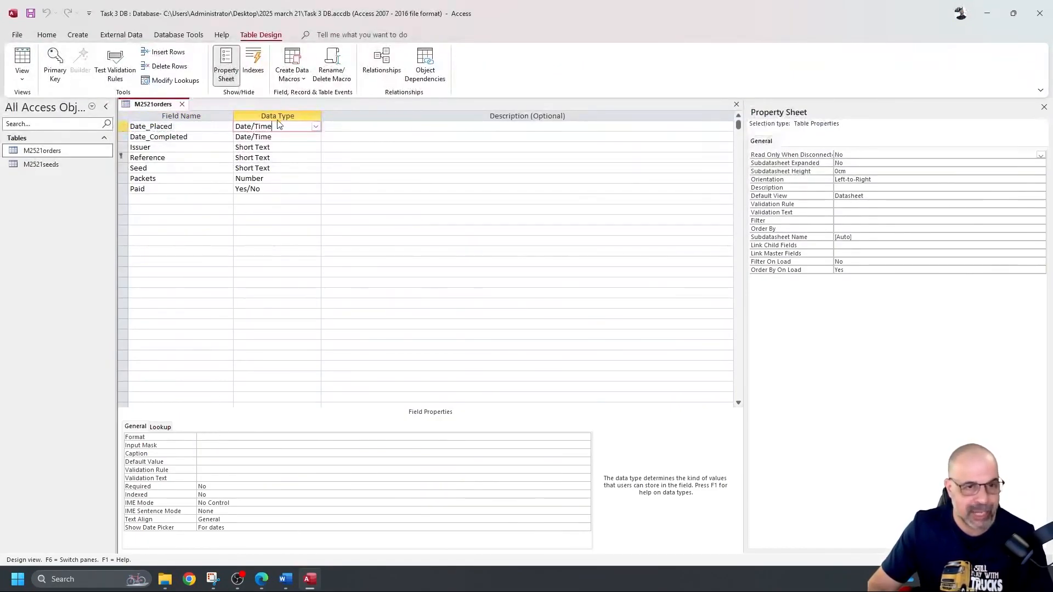
pyautogui.click(238, 437)
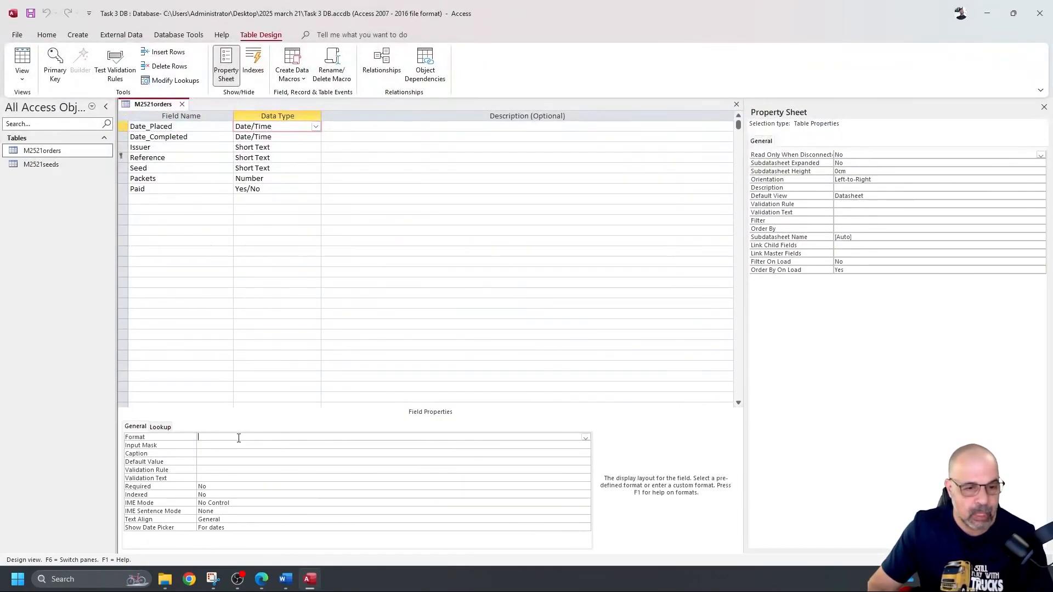
pyautogui.click(586, 437)
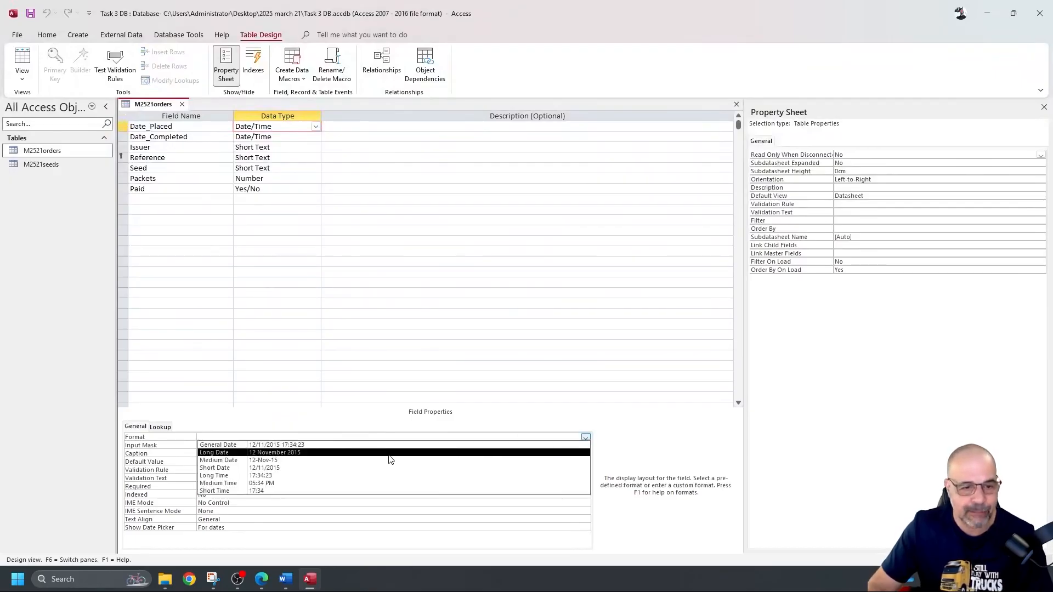
pyautogui.click(268, 461)
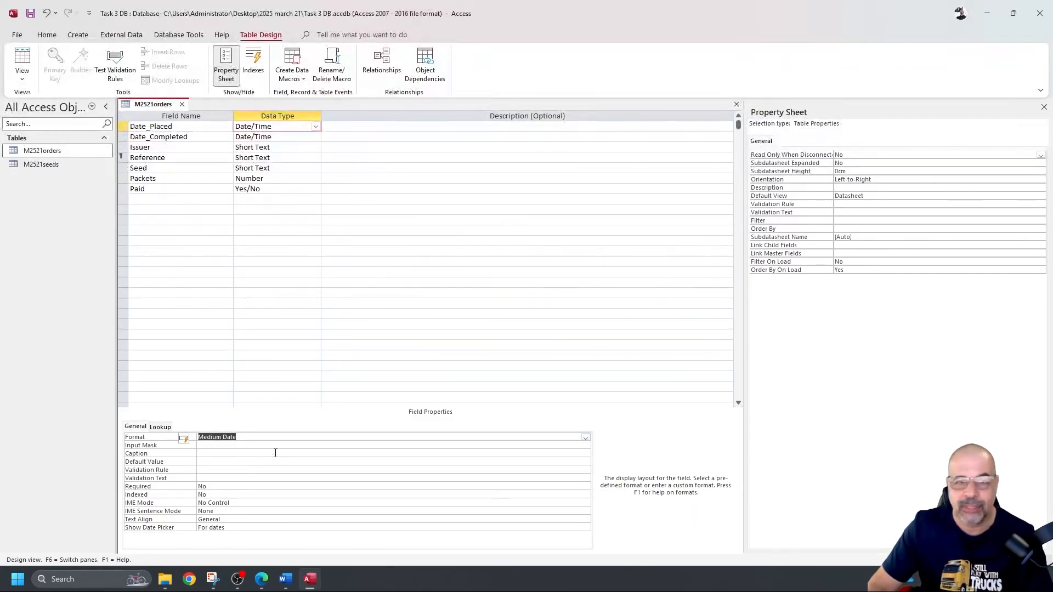
pyautogui.click(282, 138)
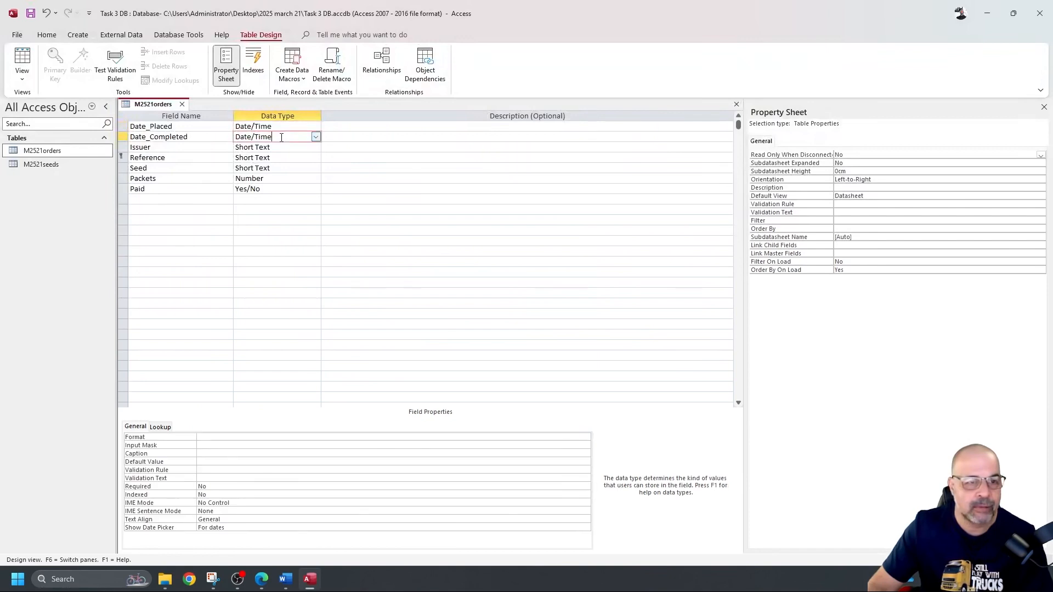
pyautogui.click(586, 439)
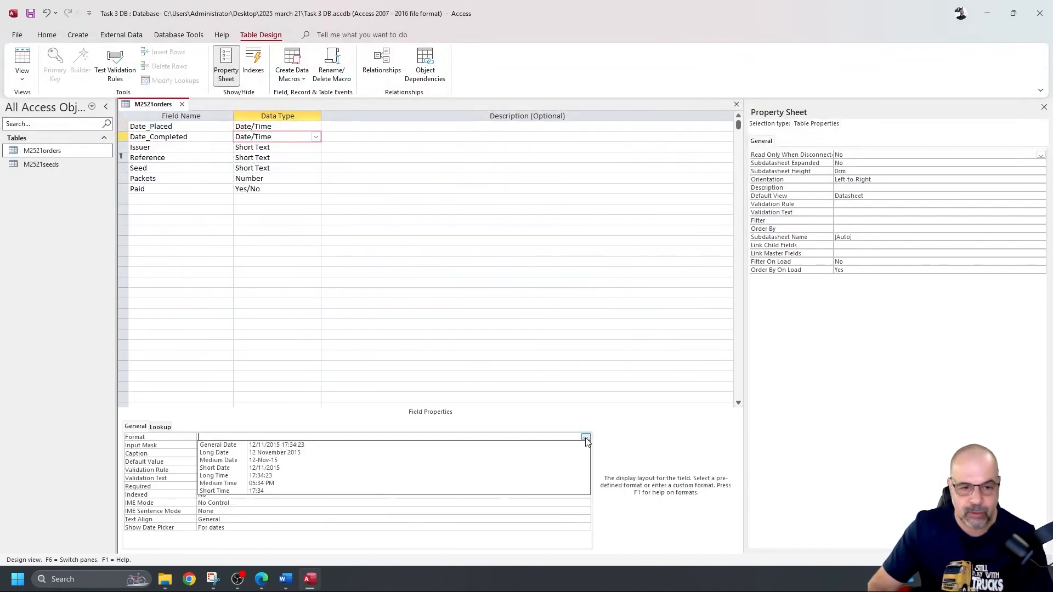
pyautogui.click(328, 462)
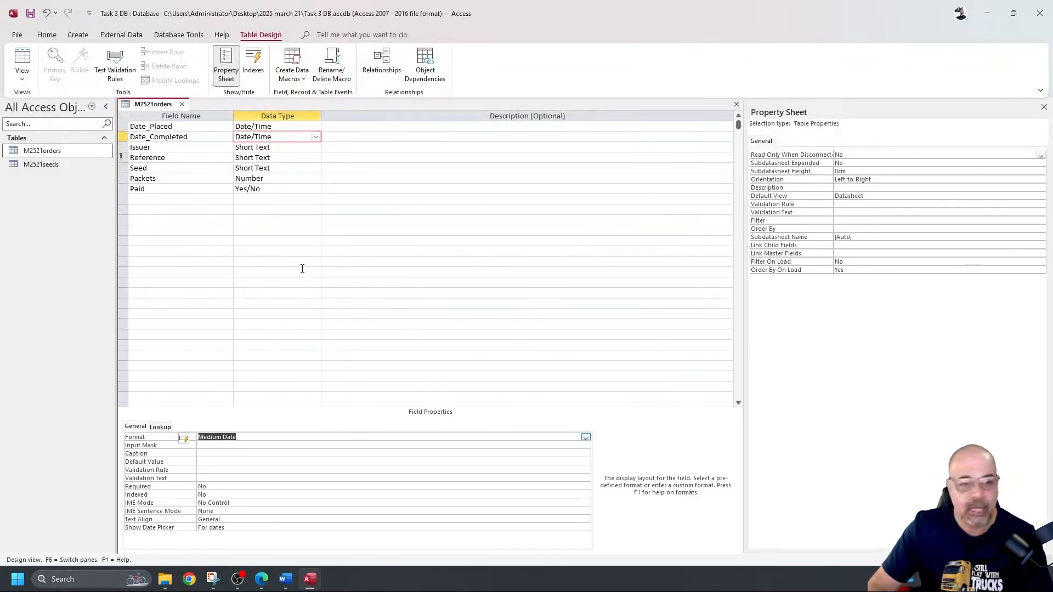
# Step: Set Paid's format to Yes/No with a Text Box display control, and save the design
pyautogui.click(282, 191)
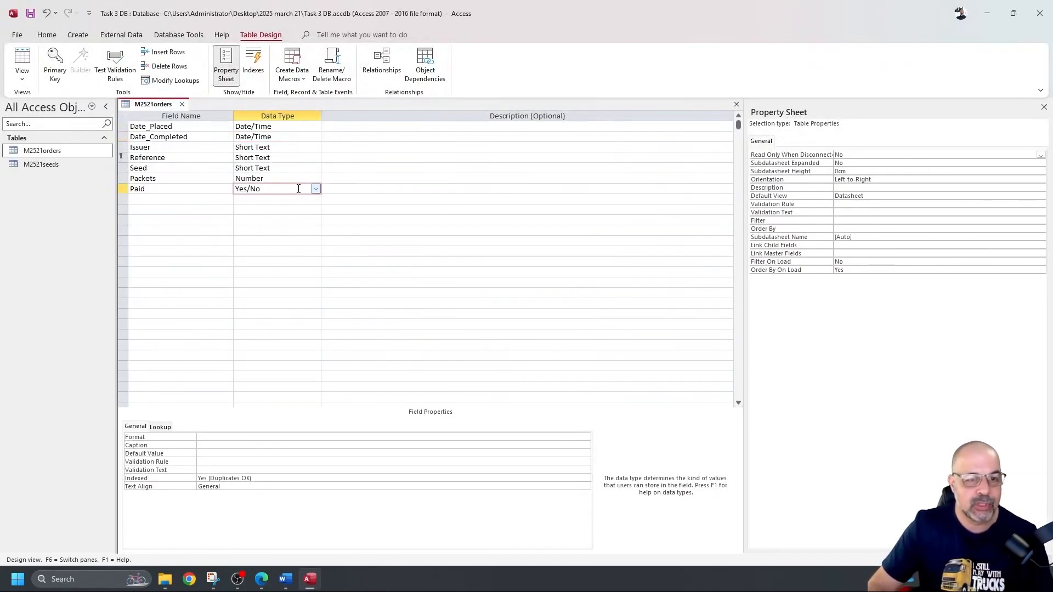
pyautogui.click(528, 439)
pyautogui.click(585, 437)
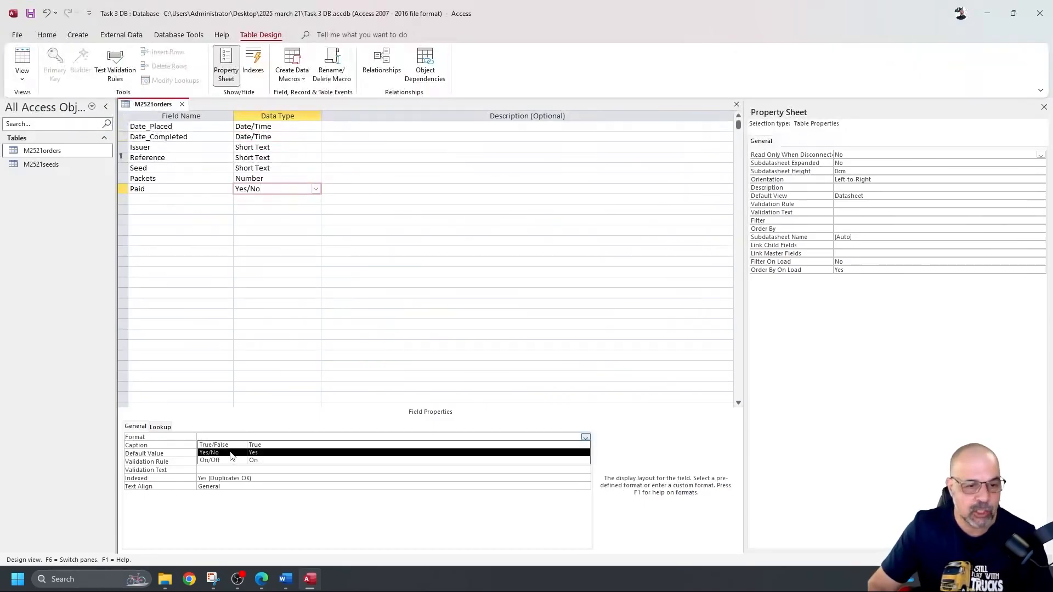
pyautogui.click(221, 453)
pyautogui.click(160, 427)
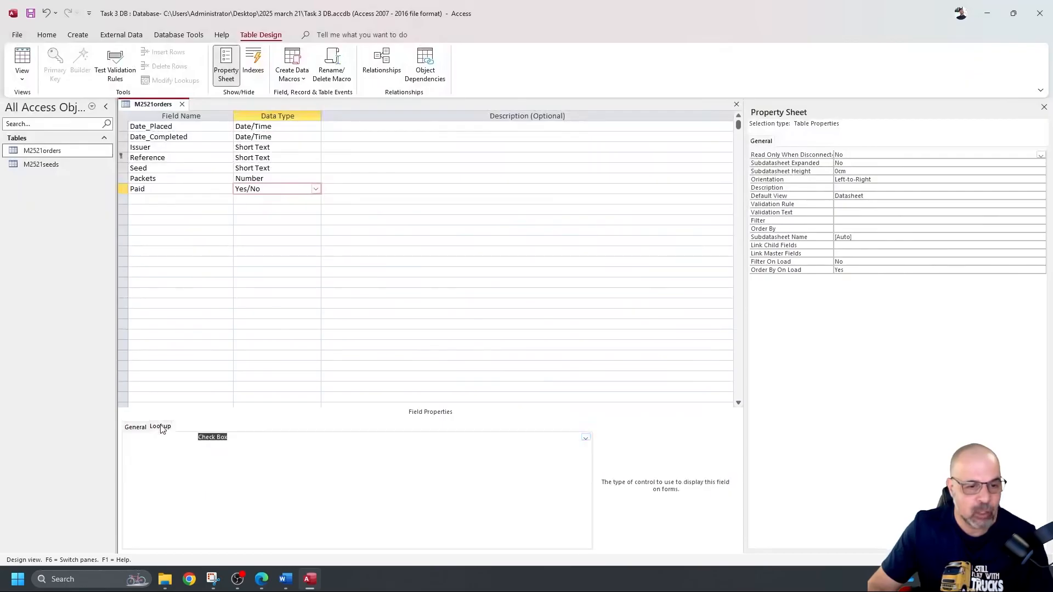
pyautogui.click(585, 437)
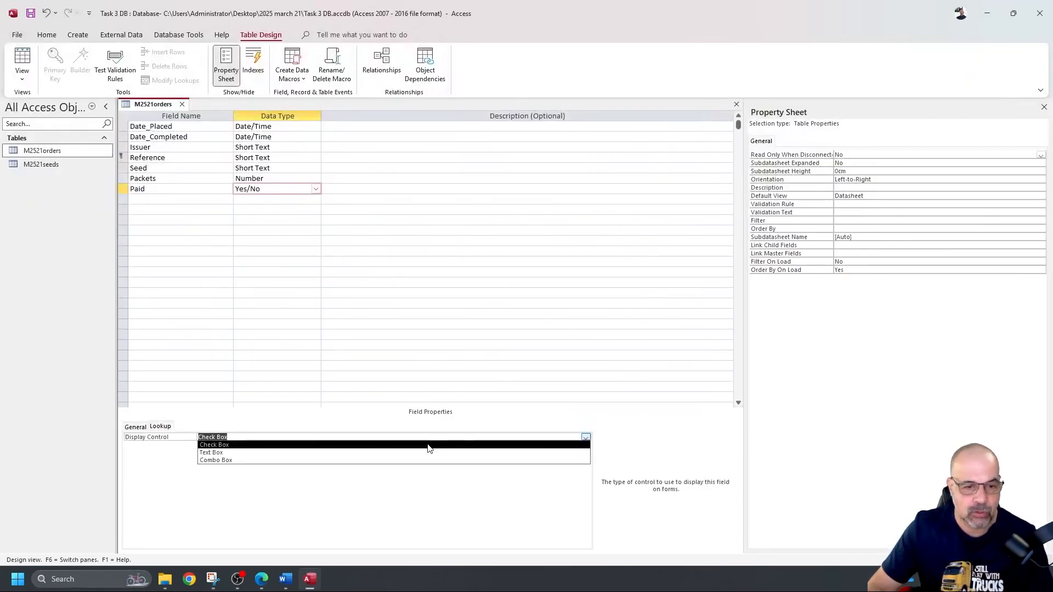
pyautogui.click(274, 453)
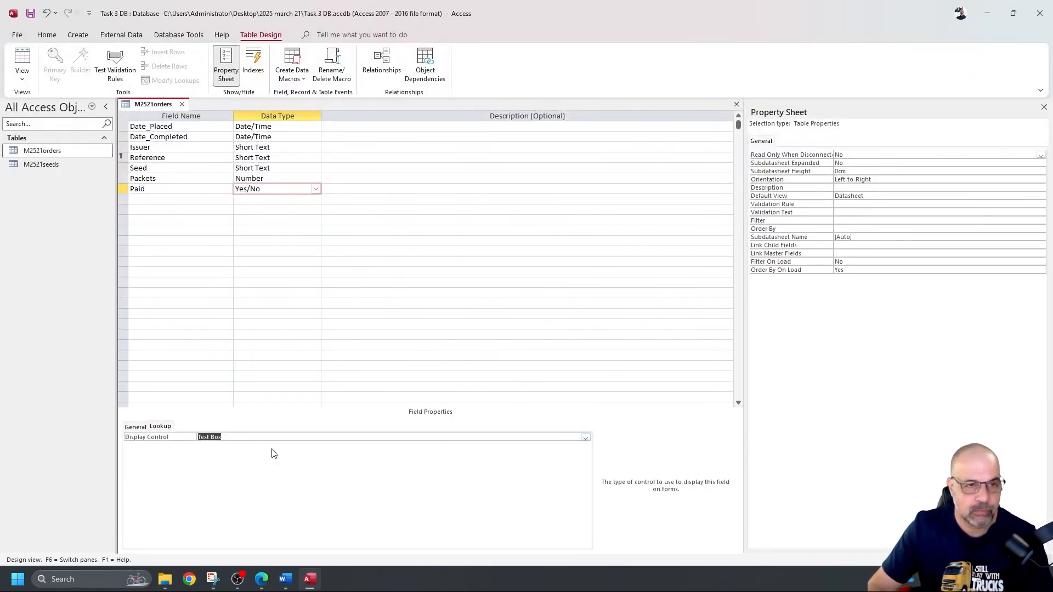
pyautogui.click(30, 16)
# Step: Check the new date and Yes/No formats in Datasheet View, then confirm Paid's Text Box display control in Design View
pyautogui.click(22, 60)
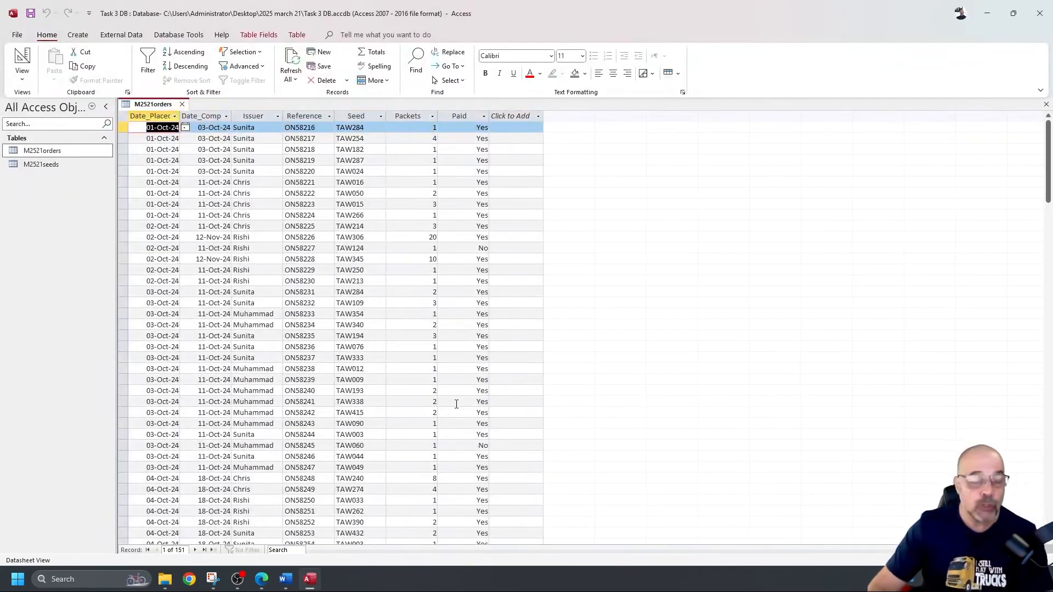
pyautogui.click(22, 60)
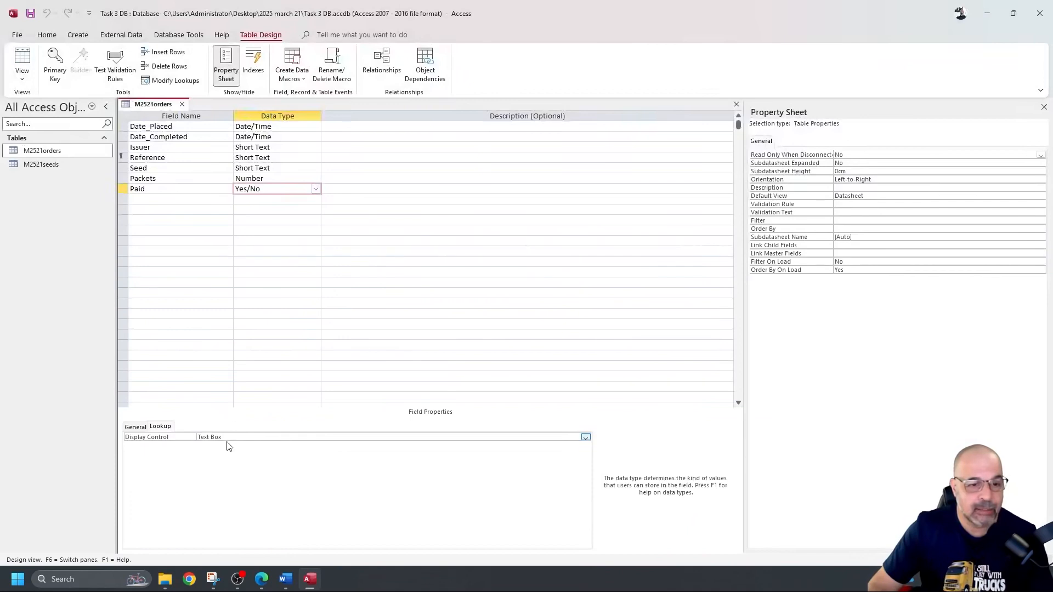
pyautogui.click(137, 428)
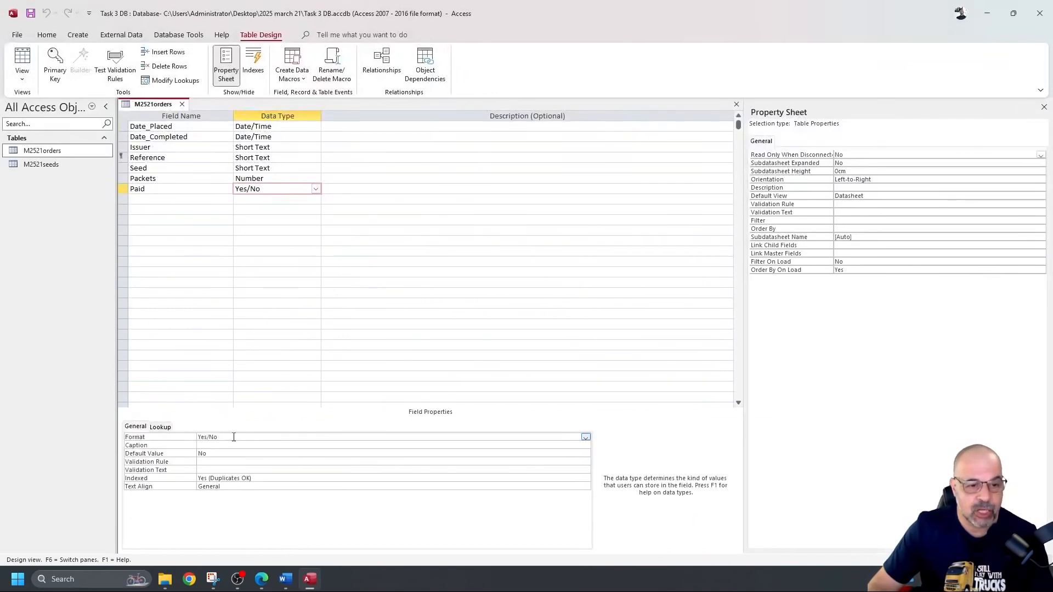
pyautogui.click(162, 427)
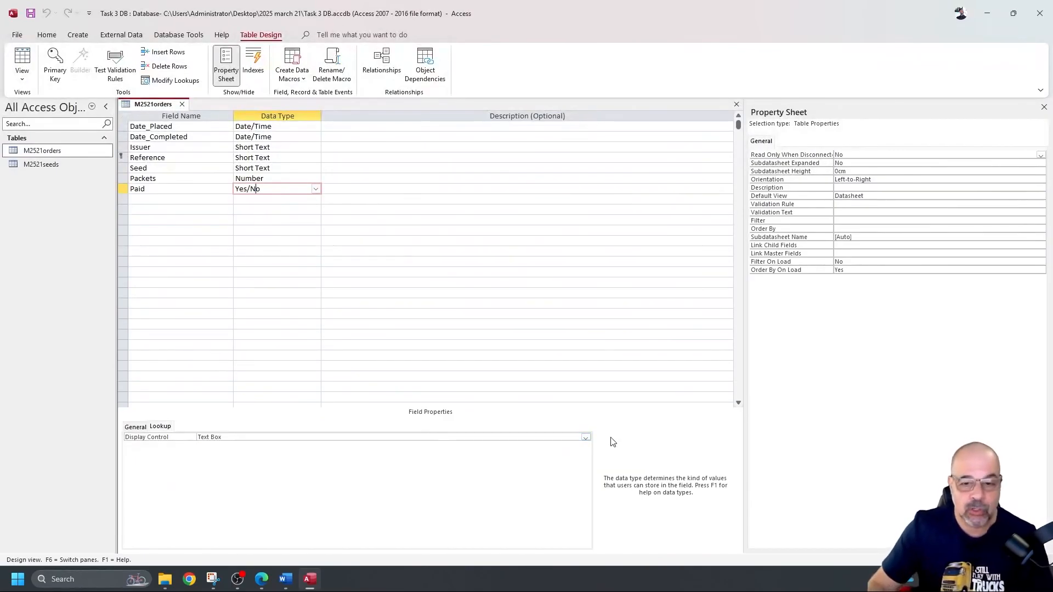
pyautogui.click(586, 437)
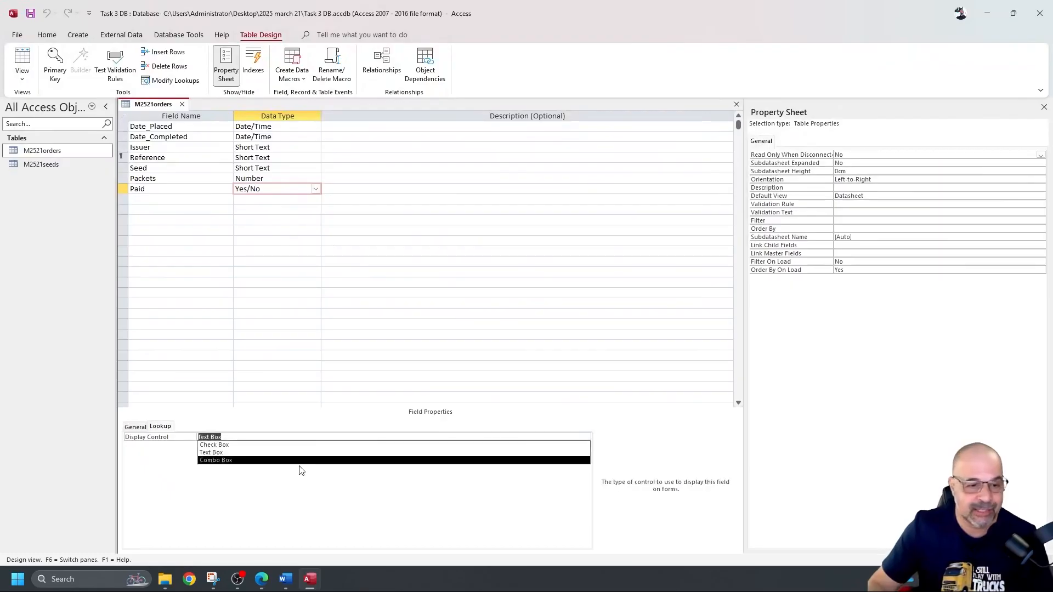
pyautogui.click(295, 518)
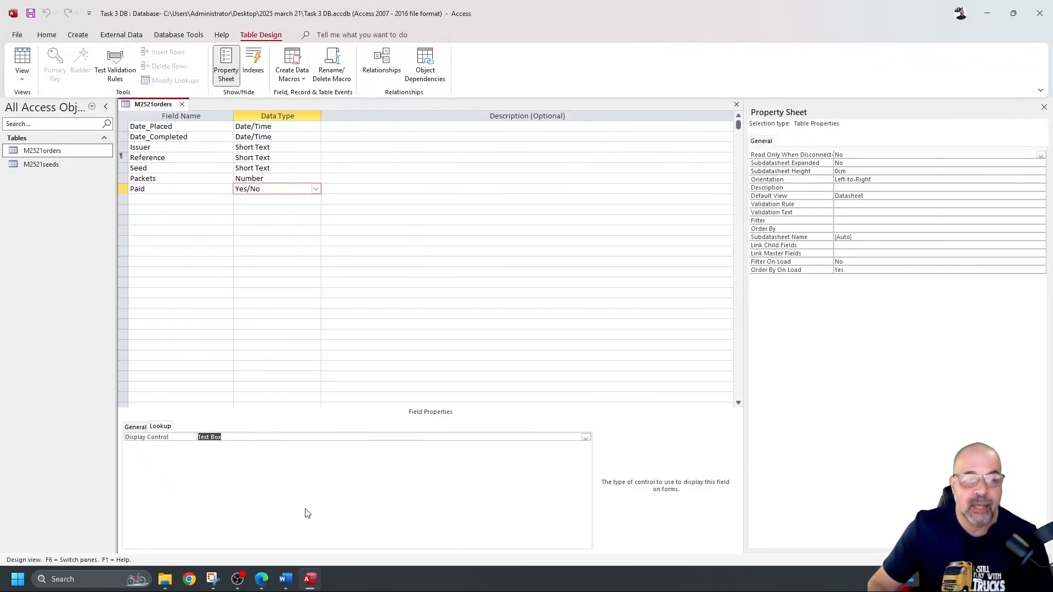
pyautogui.click(53, 153)
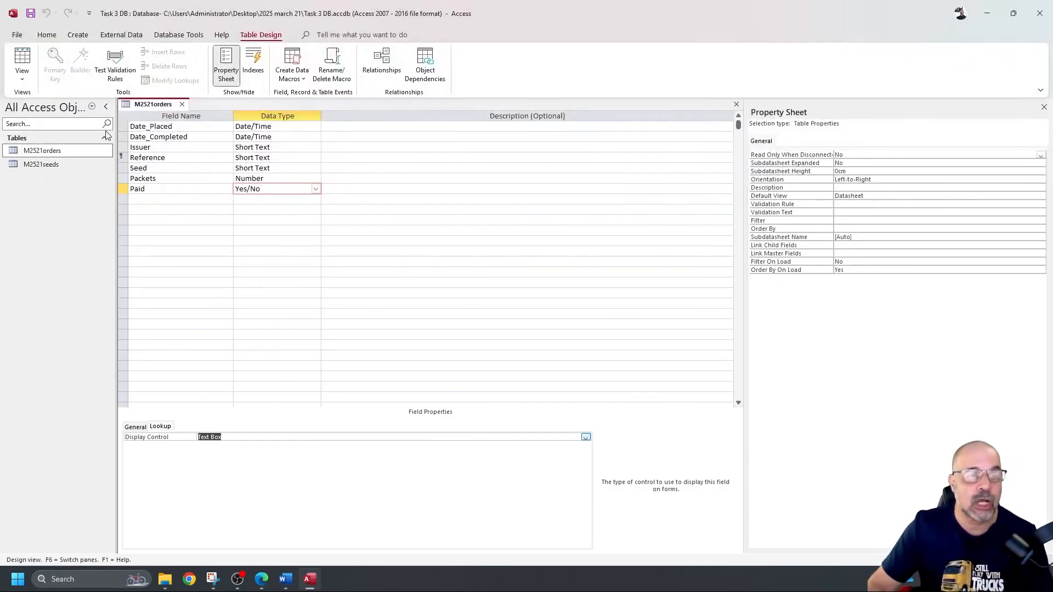
pyautogui.click(260, 191)
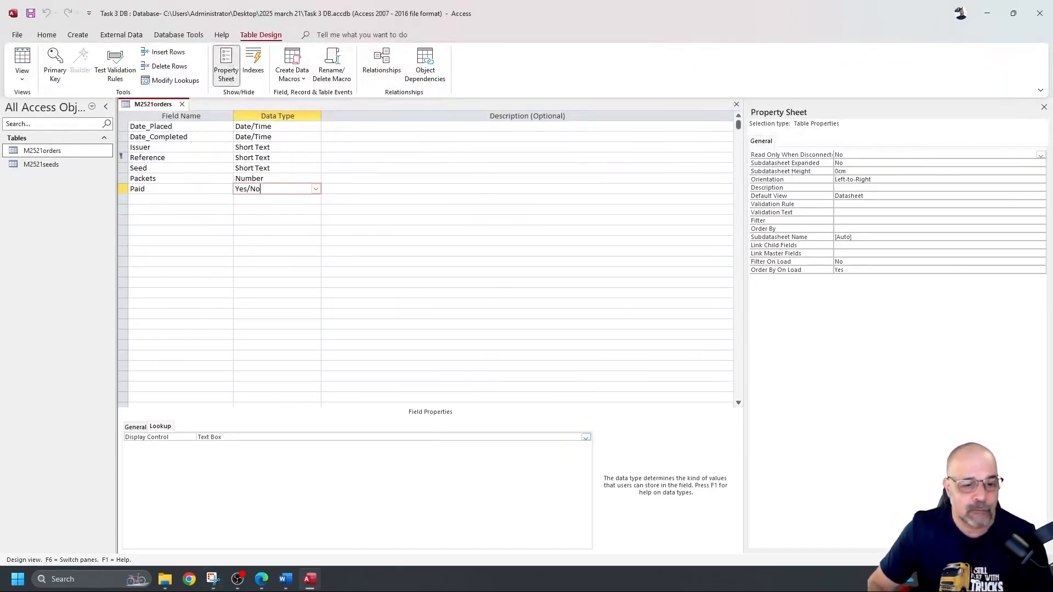
# Step: Snip the M2521orders design grid showing field names and data types down to the Paid row
pyautogui.click(212, 546)
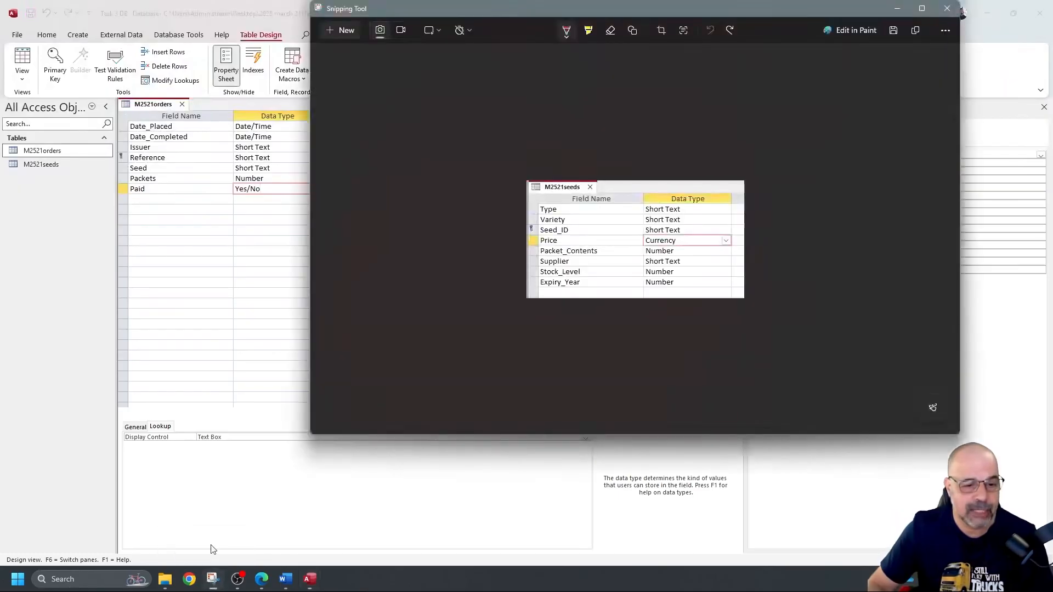
pyautogui.click(358, 30)
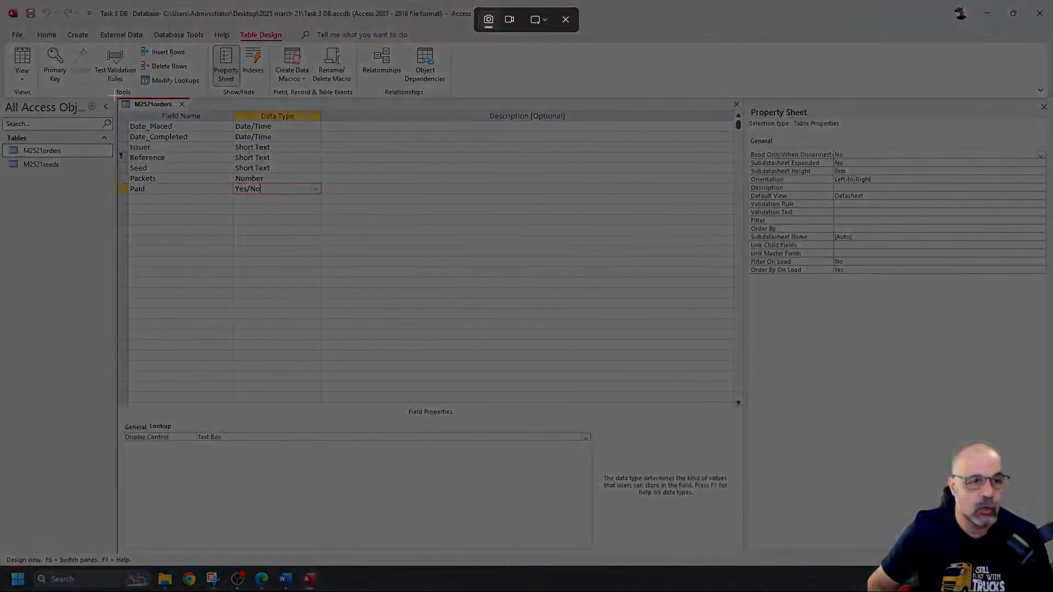
pyautogui.moveTo(113, 96); pyautogui.dragTo(328, 201)
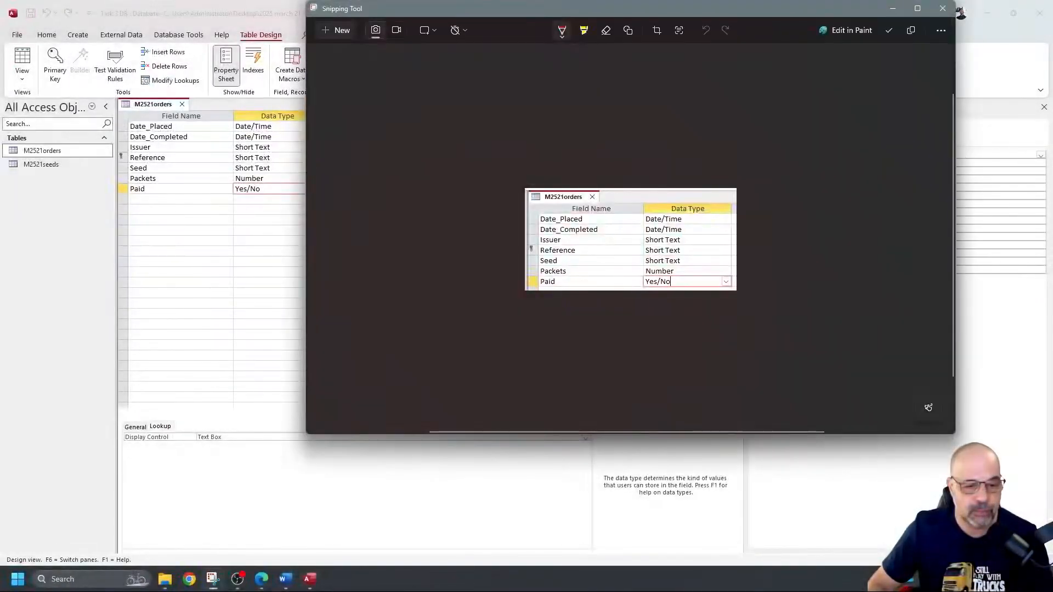
pyautogui.click(288, 580)
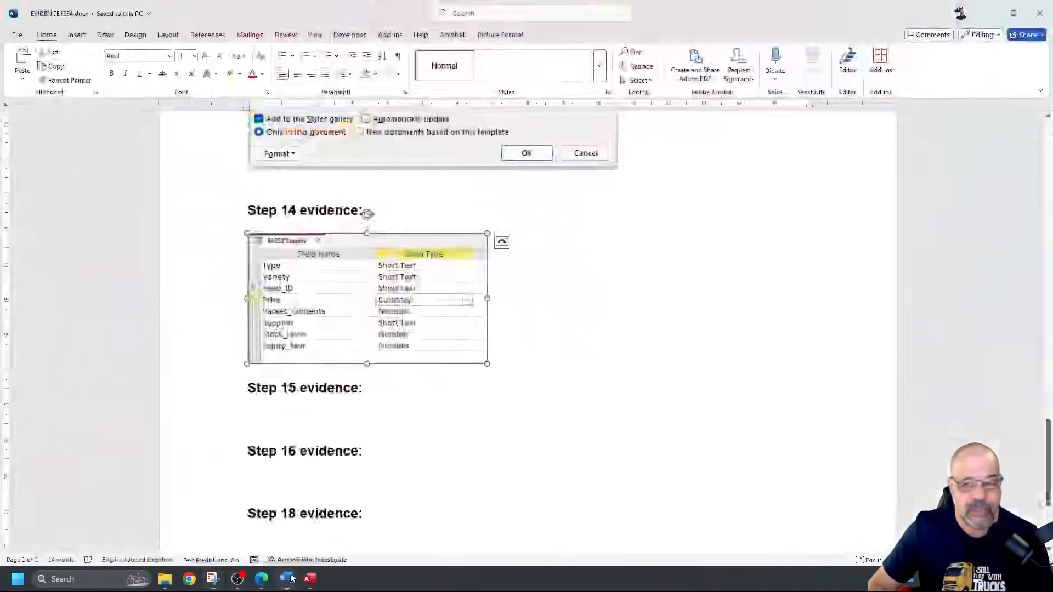
# Step: Paste the orders screenshot under Step 15 evidence and shrink it to match the Step 14 image
pyautogui.click(304, 408)
pyautogui.write('V')
pyautogui.press('Delete')
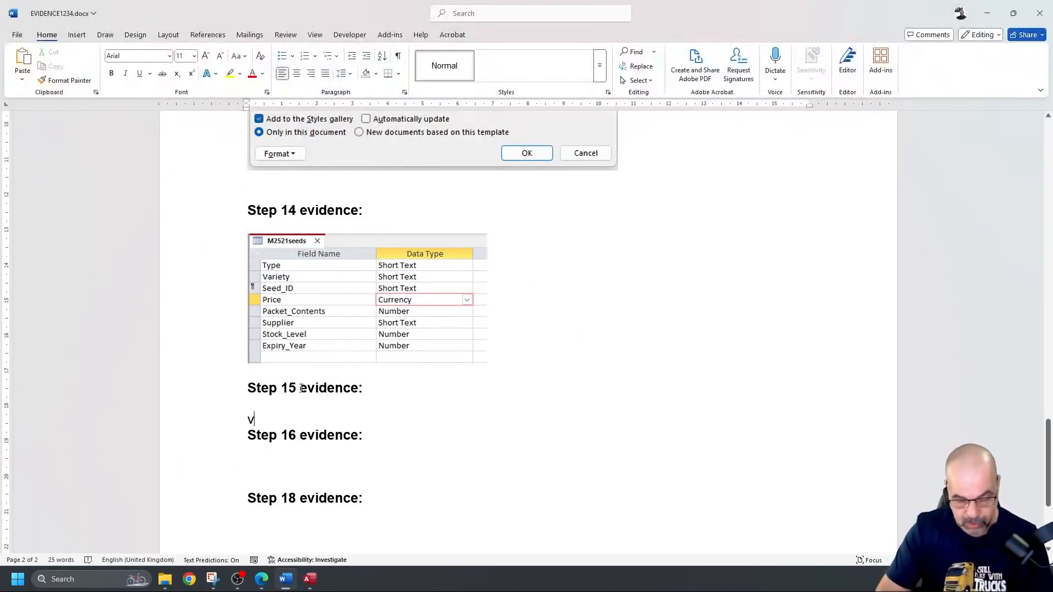
pyautogui.hotkey('ctrl', 'z')
pyautogui.press('BackSpace')
pyautogui.hotkey('ctrl', 'v')
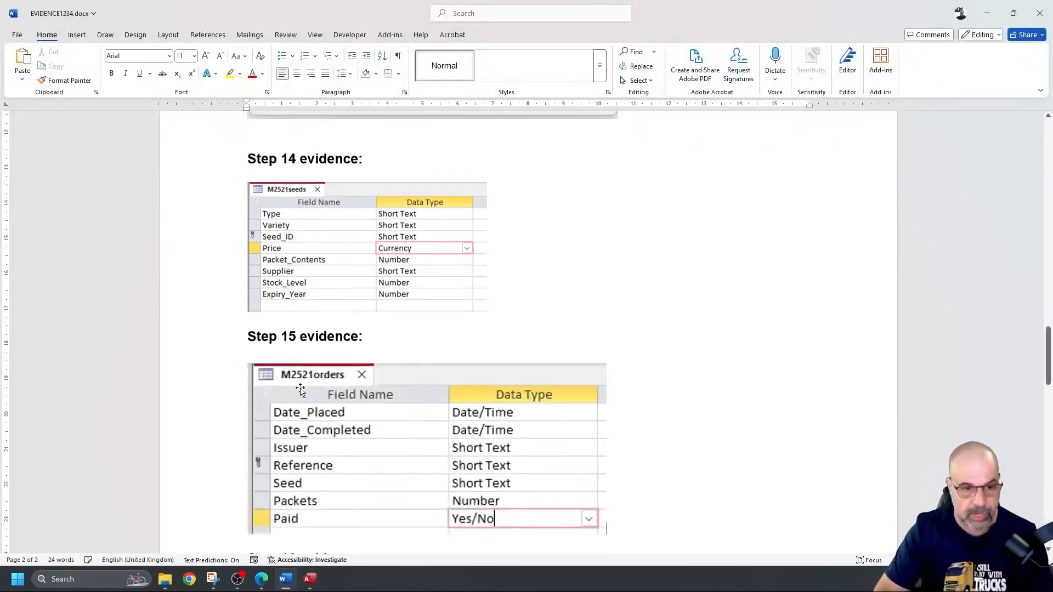
pyautogui.click(532, 374)
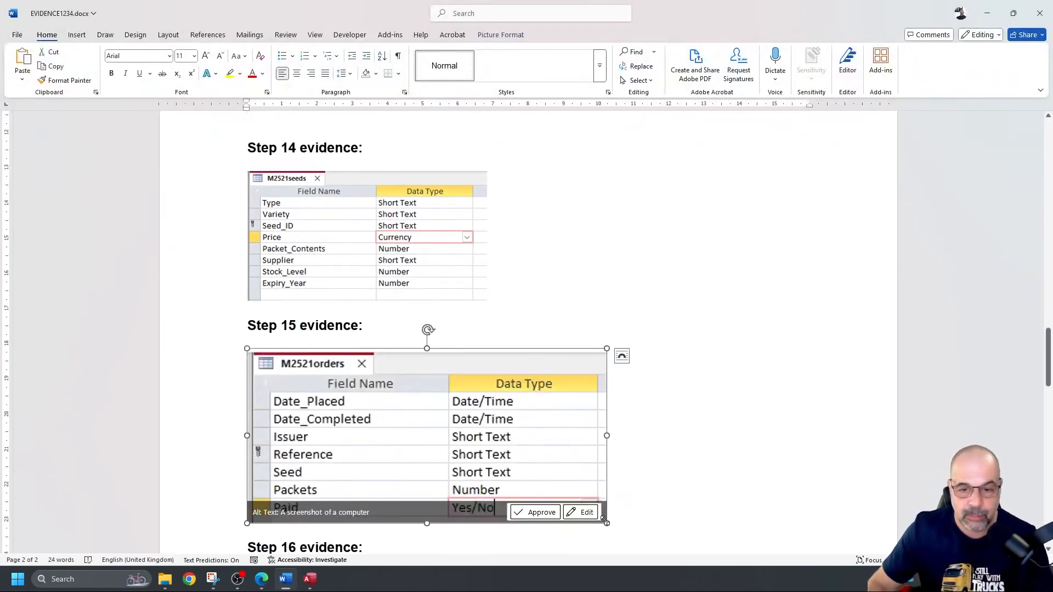
pyautogui.moveTo(606, 523); pyautogui.dragTo(500, 433)
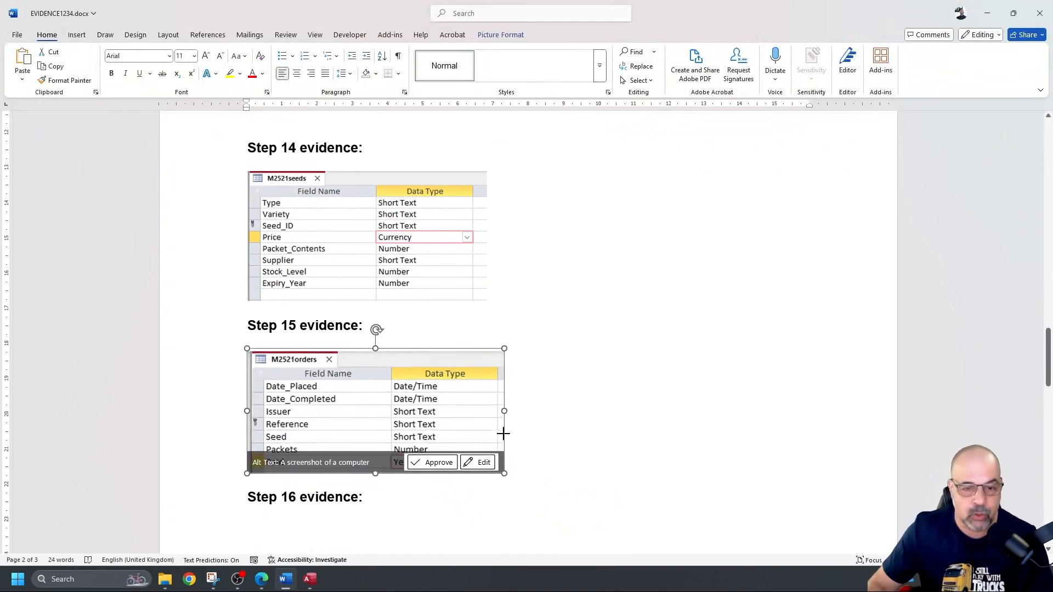
# Step: Add blank lines below the Step 15 screenshot and save the evidence document
pyautogui.scroll(-5, 614, 388)
pyautogui.scroll(5, 610, 384)
pyautogui.scroll(-3, 603, 381)
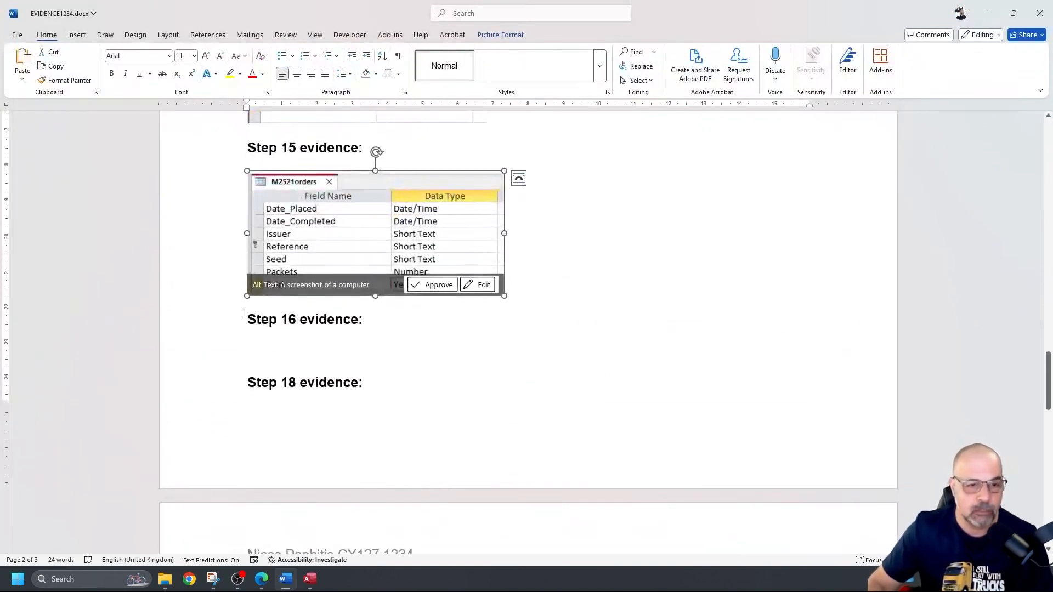
pyautogui.click(246, 306)
pyautogui.press('Return')
pyautogui.press('Return')
pyautogui.press('Return')
pyautogui.press('Return')
pyautogui.press('Return')
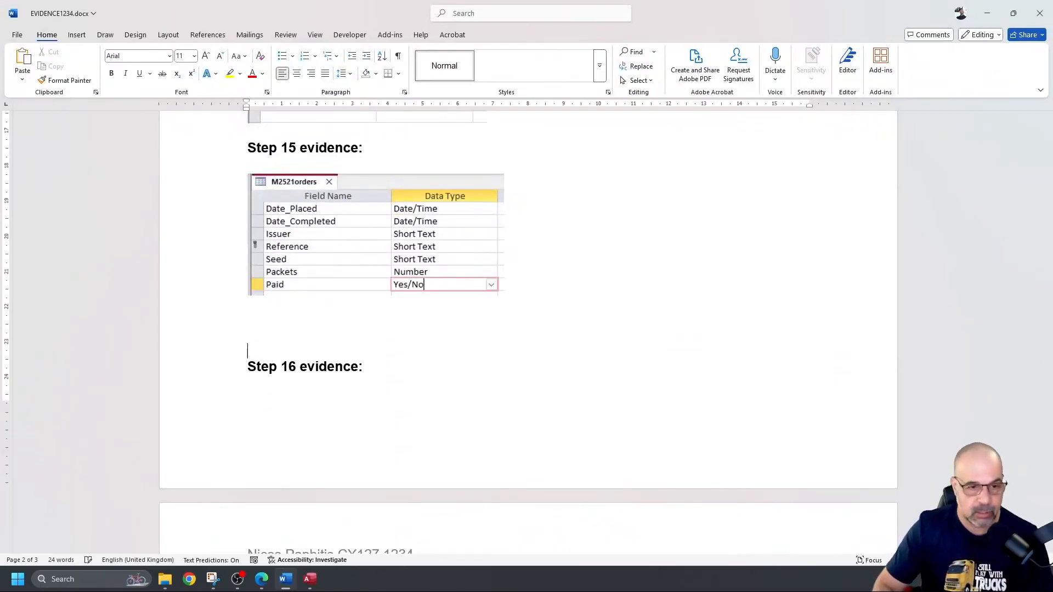
pyautogui.scroll(-6, 442, 291)
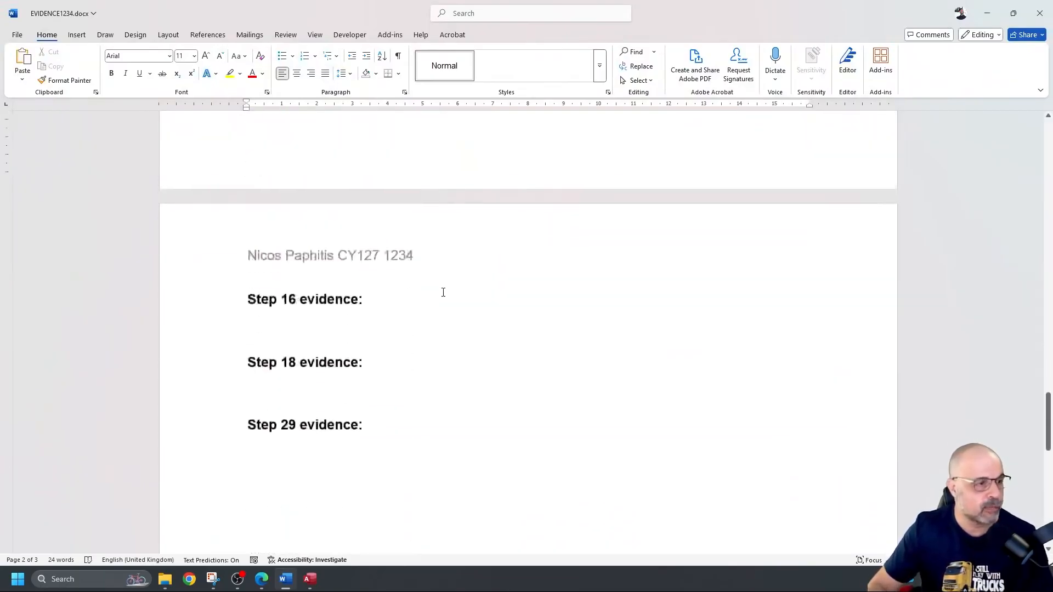
pyautogui.hotkey('ctrl', 's')
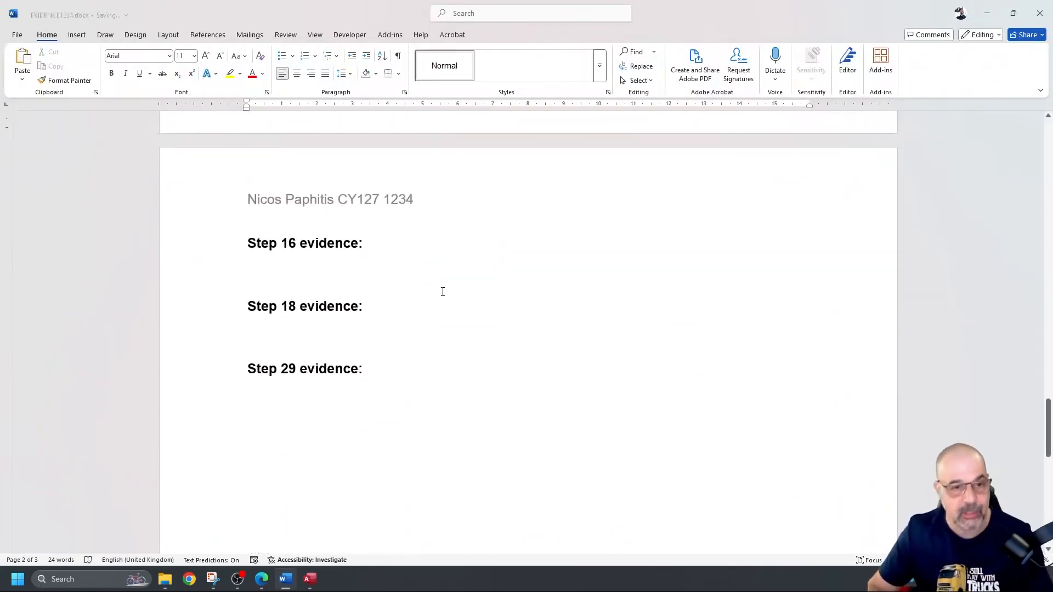
# Step: Close the M2521orders table design and bring the exam paper PDF to the front
pyautogui.click(987, 14)
pyautogui.click(892, 8)
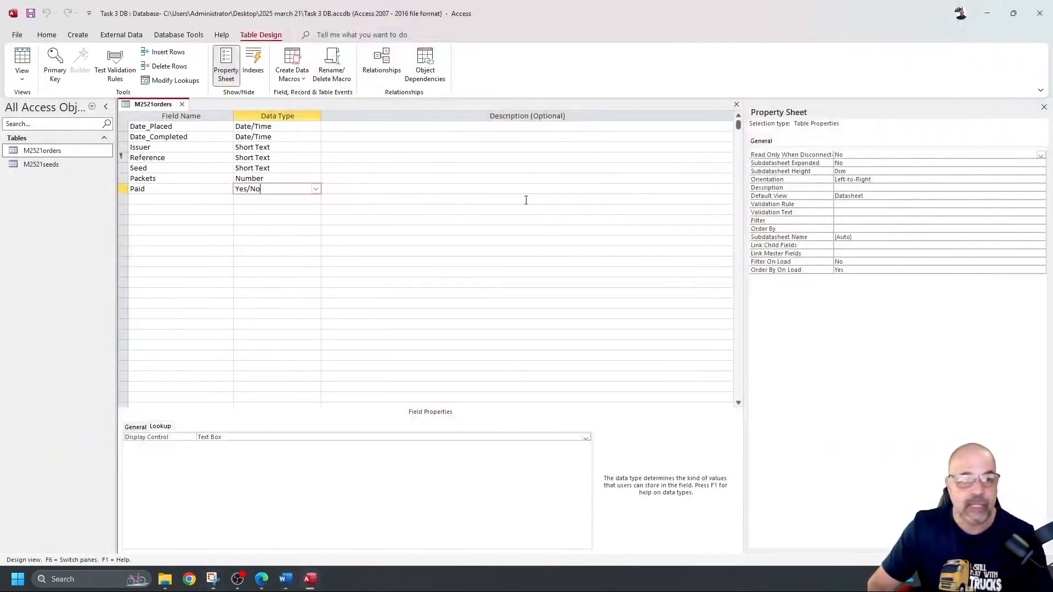
pyautogui.click(182, 105)
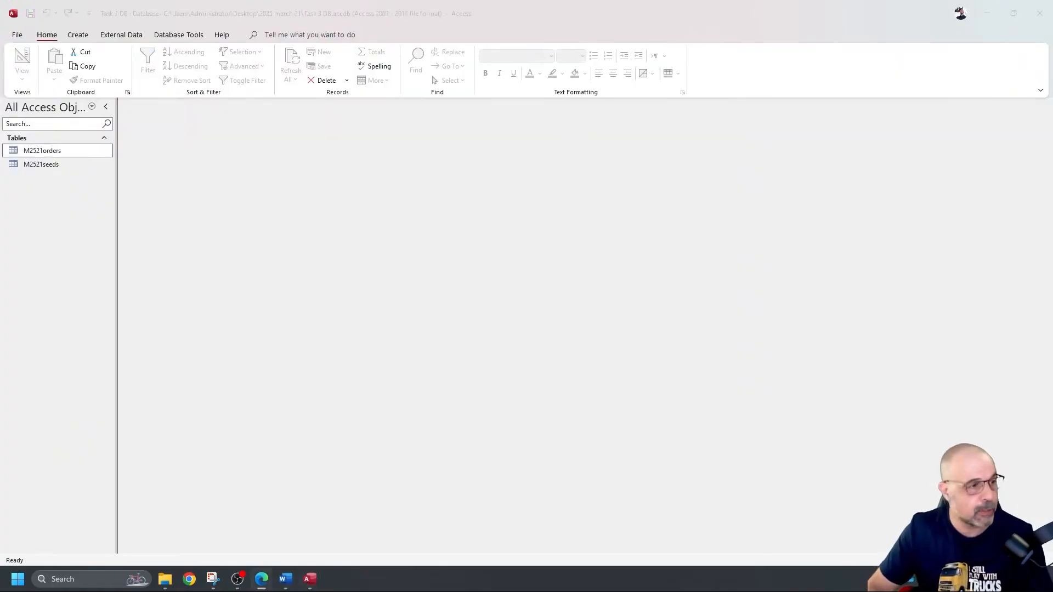
pyautogui.click(261, 579)
pyautogui.scroll(-1, 346, 277)
# Step: Highlight the Seed_ID field and Seed wording in question 16 of the exam PDF
pyautogui.scroll(-5, 346, 277)
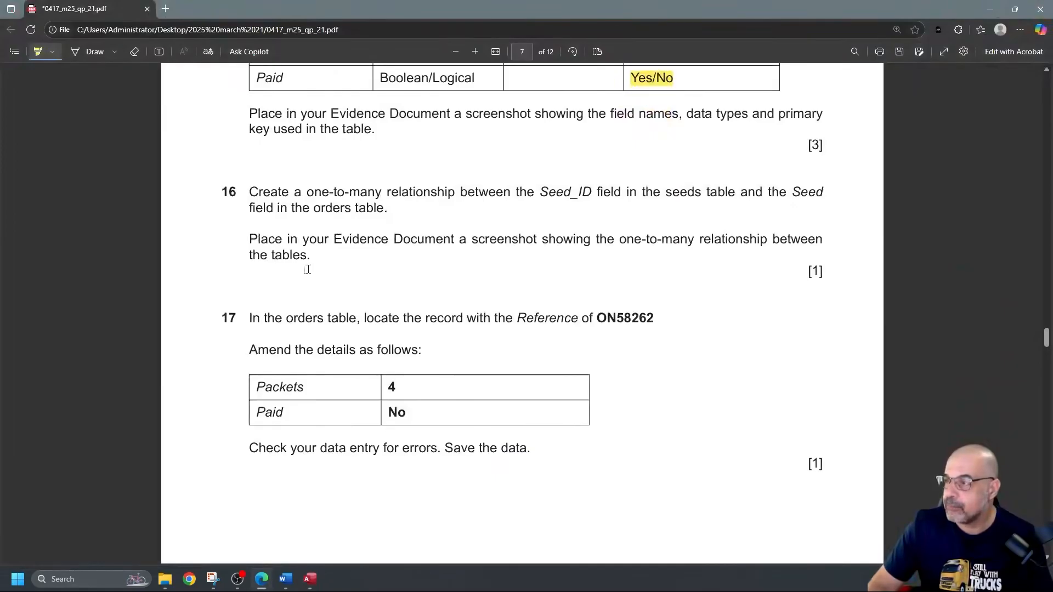
pyautogui.scroll(-1, 275, 219)
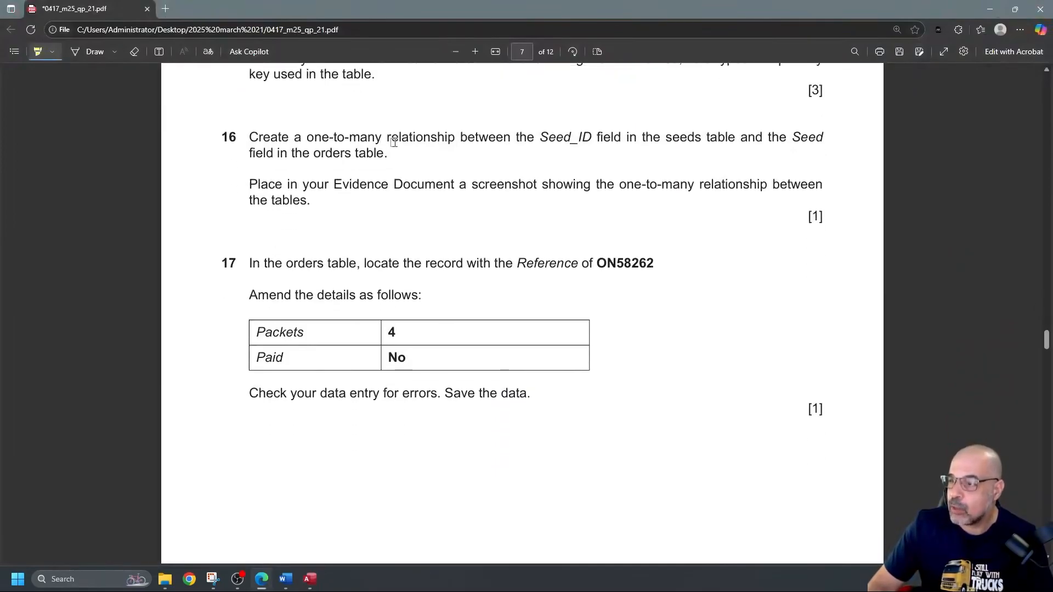
pyautogui.moveTo(539, 137); pyautogui.dragTo(823, 138)
pyautogui.moveTo(322, 153); pyautogui.dragTo(382, 154)
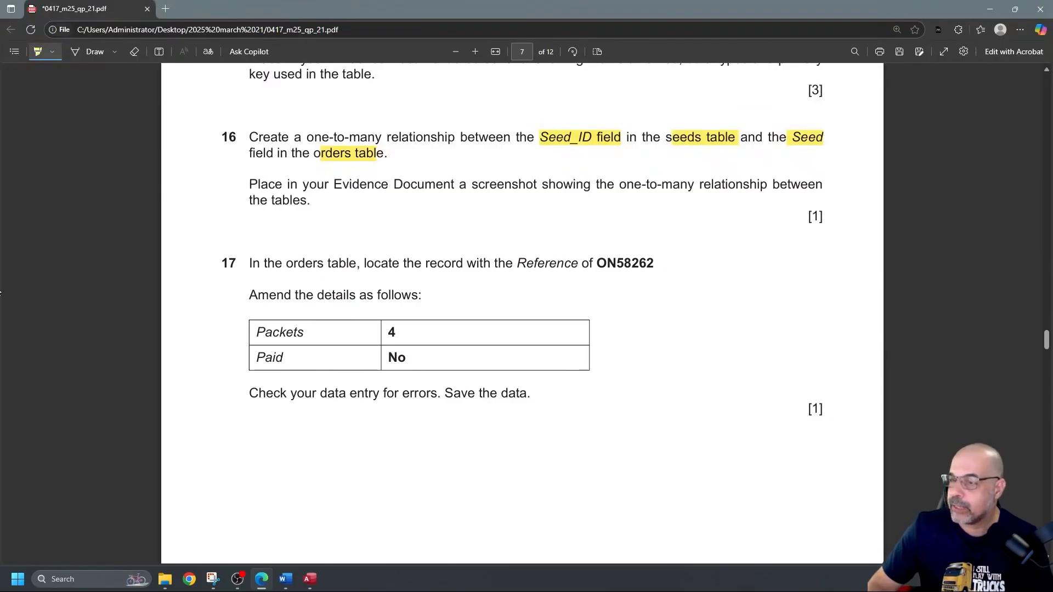
pyautogui.click(0, 294)
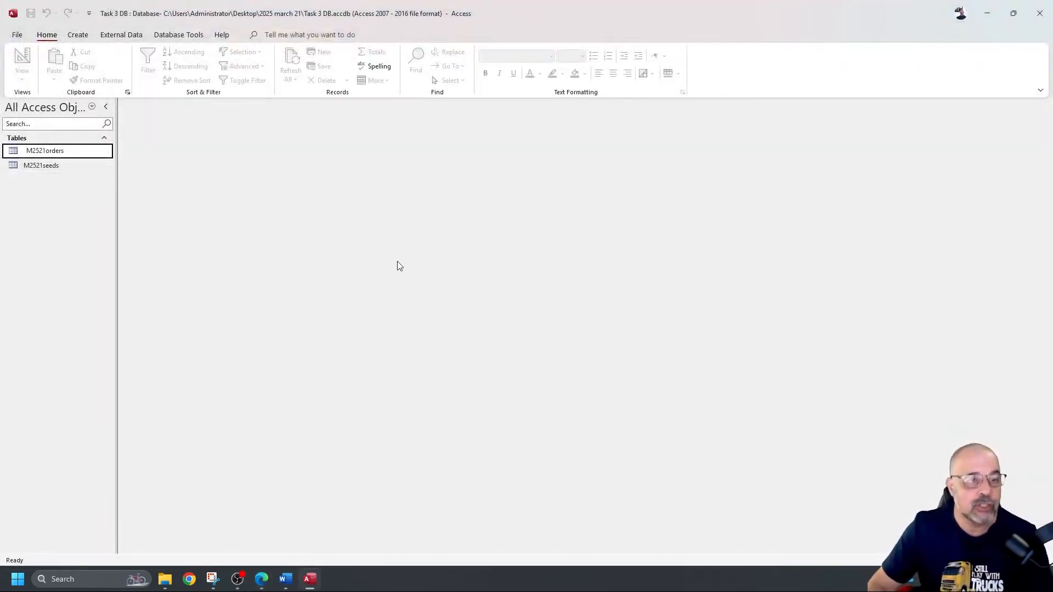
# Step: Open Relationships, add M2521orders and M2521seeds, and delete the duplicate M2521seeds_1
pyautogui.click(178, 36)
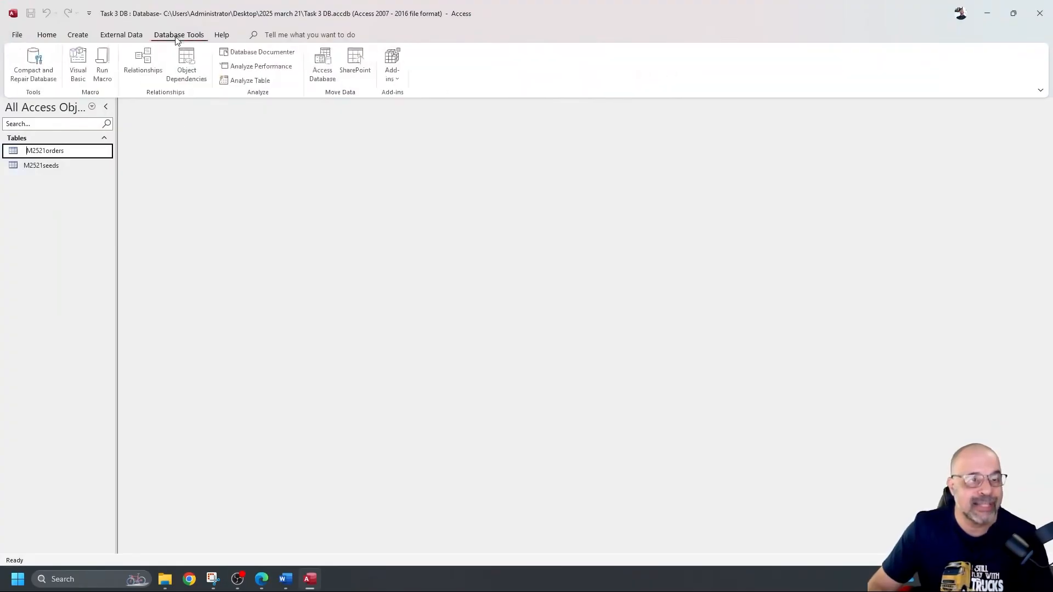
pyautogui.click(143, 70)
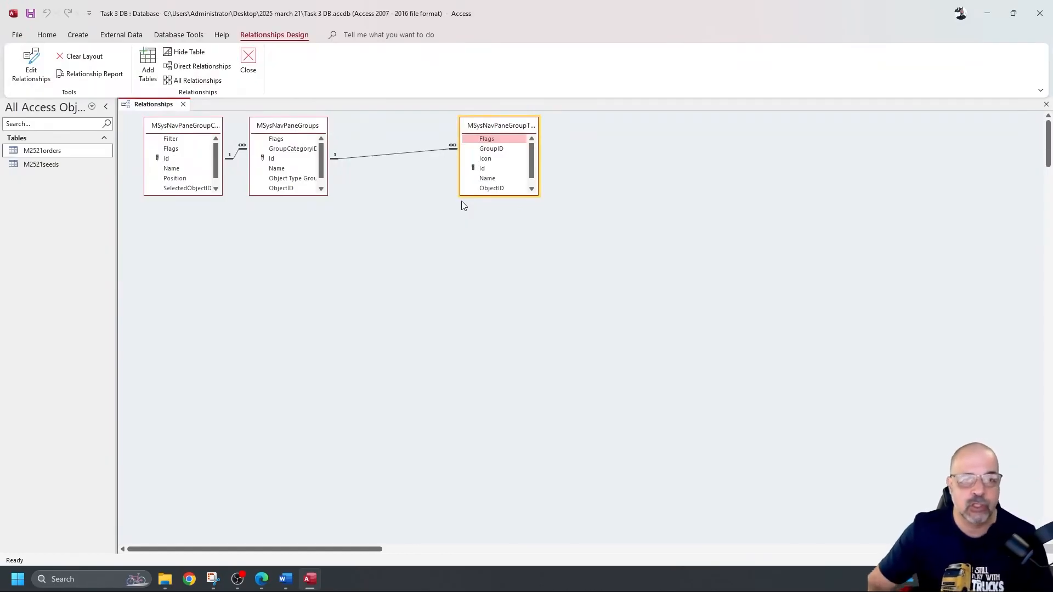
pyautogui.scroll(-5, 579, 230)
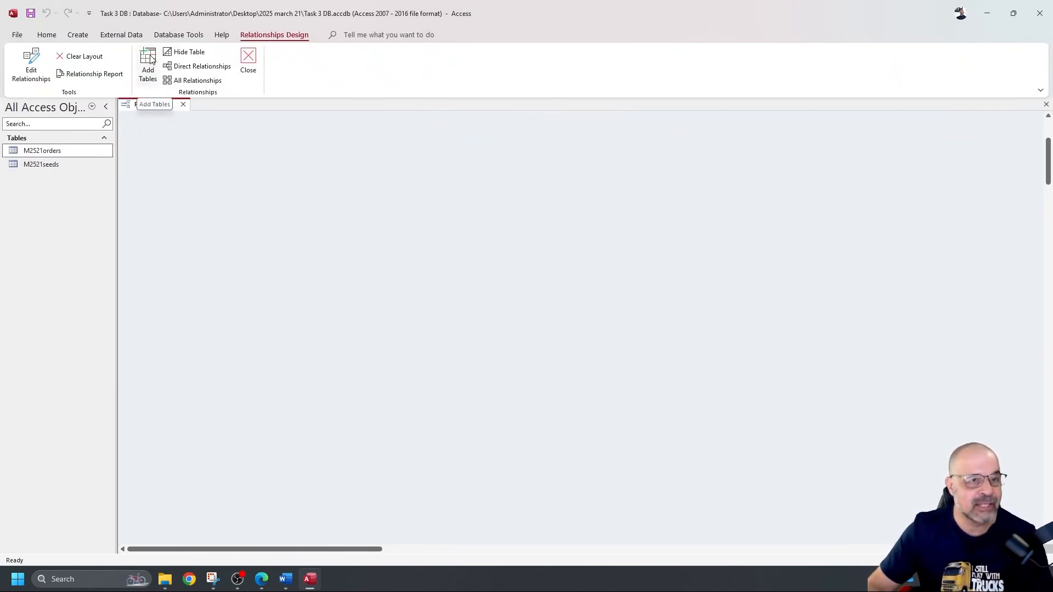
pyautogui.rightClick(407, 213)
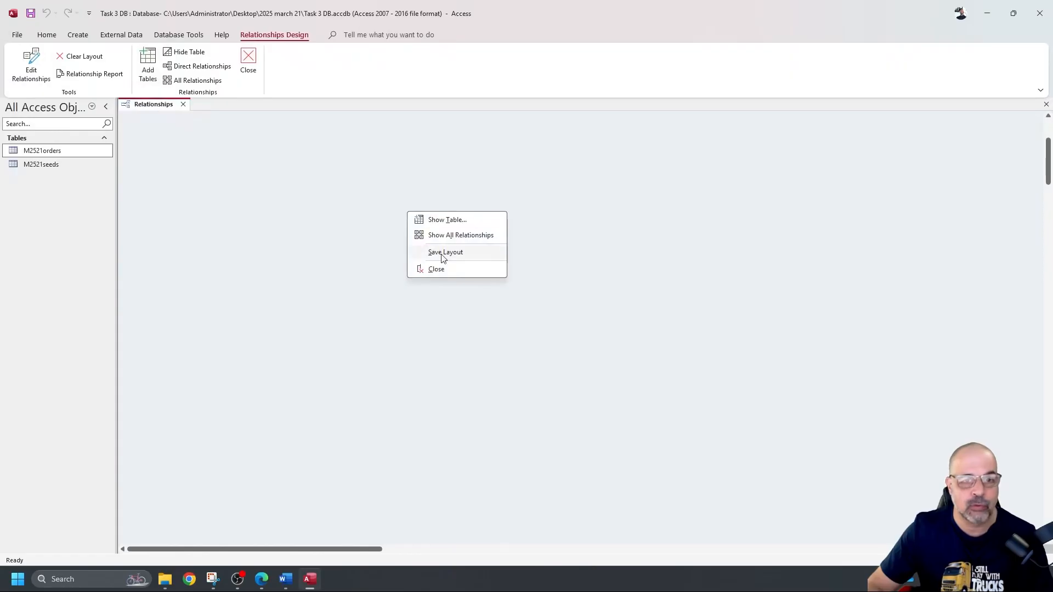
pyautogui.click(458, 221)
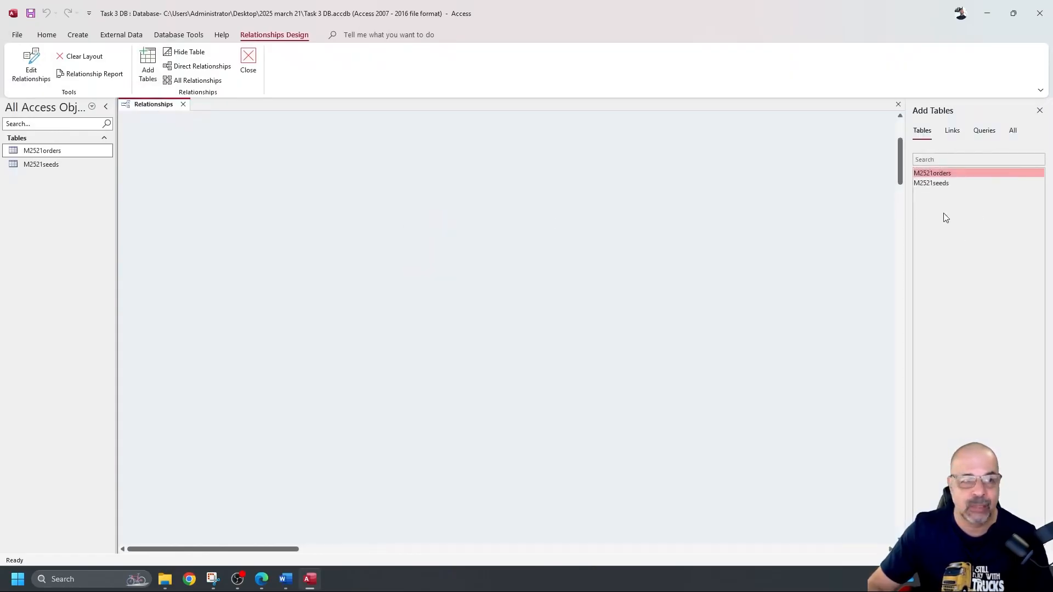
pyautogui.doubleClick(961, 172)
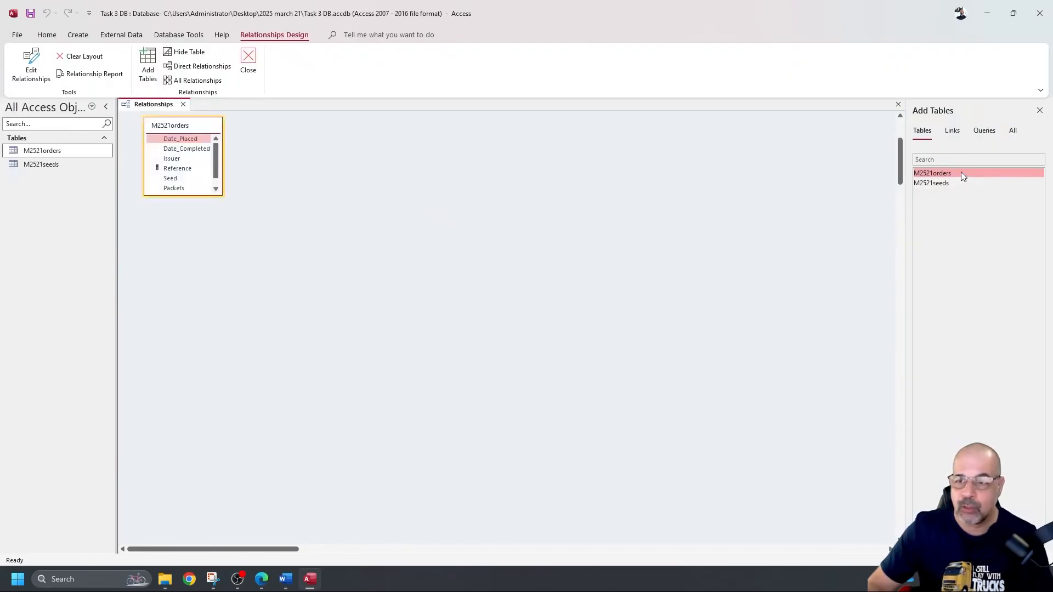
pyautogui.doubleClick(949, 185)
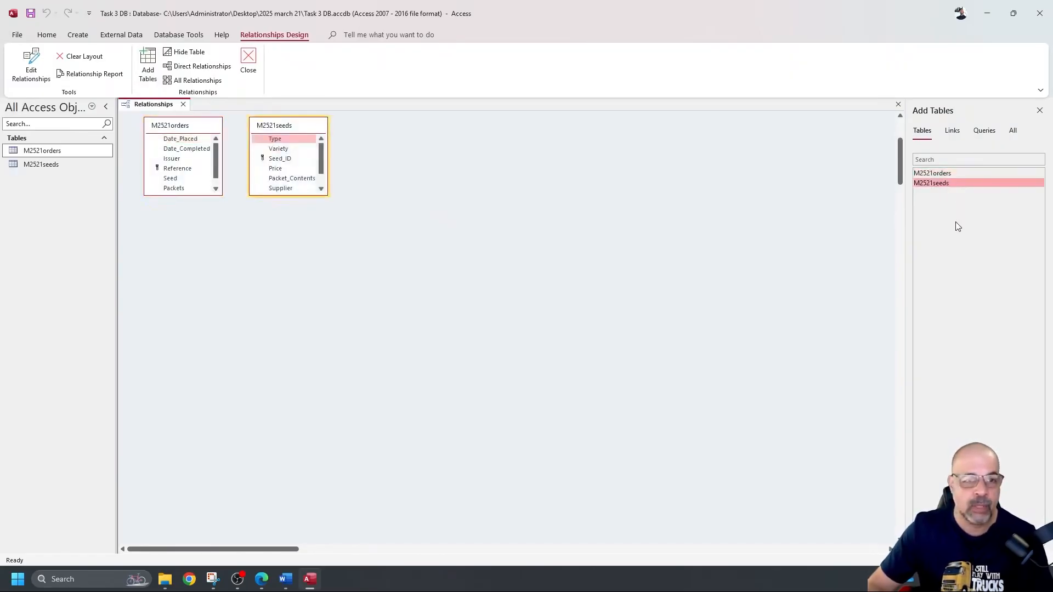
pyautogui.doubleClick(950, 181)
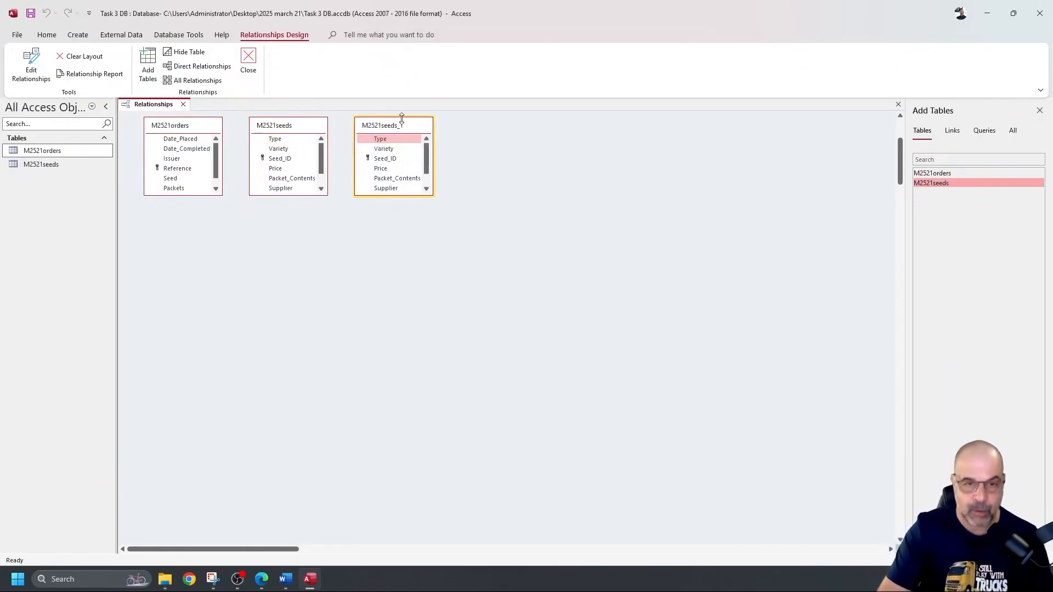
pyautogui.press('Delete')
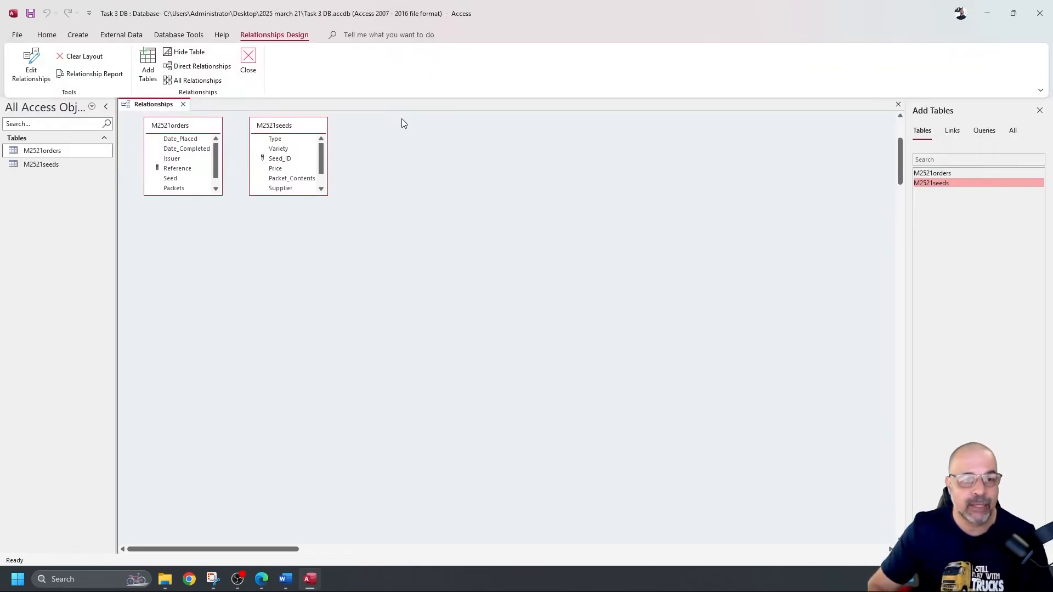
pyautogui.click(1040, 111)
# Step: Enlarge both table boxes, create the Seed_ID-to-Seed relationship, and reopen its Edit Relationships dialog
pyautogui.moveTo(301, 194); pyautogui.dragTo(301, 236)
pyautogui.moveTo(197, 195); pyautogui.dragTo(193, 235)
pyautogui.moveTo(281, 158); pyautogui.dragTo(176, 184)
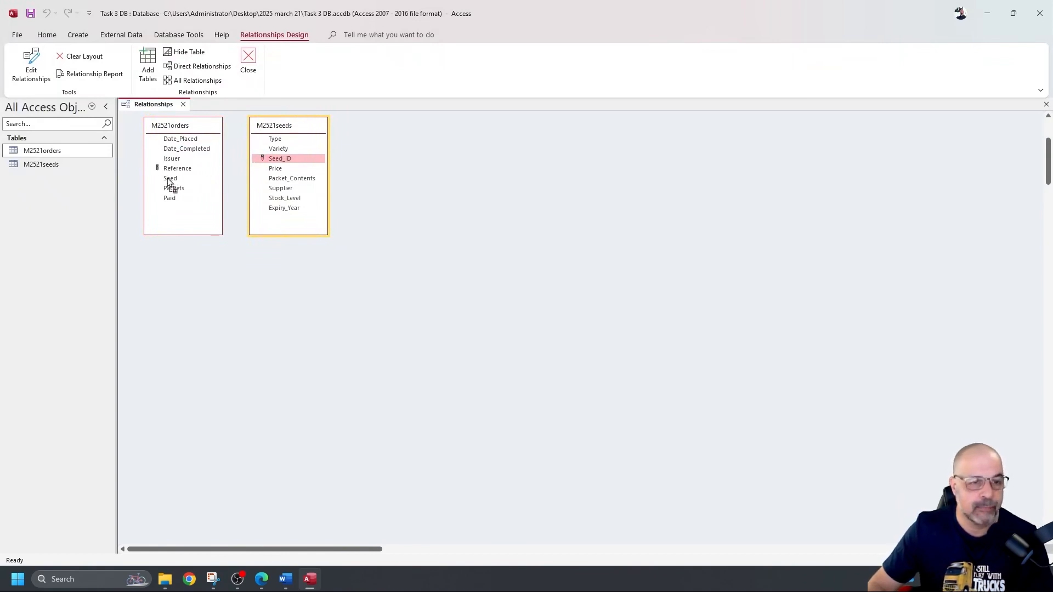
pyautogui.moveTo(168, 181); pyautogui.dragTo(169, 180)
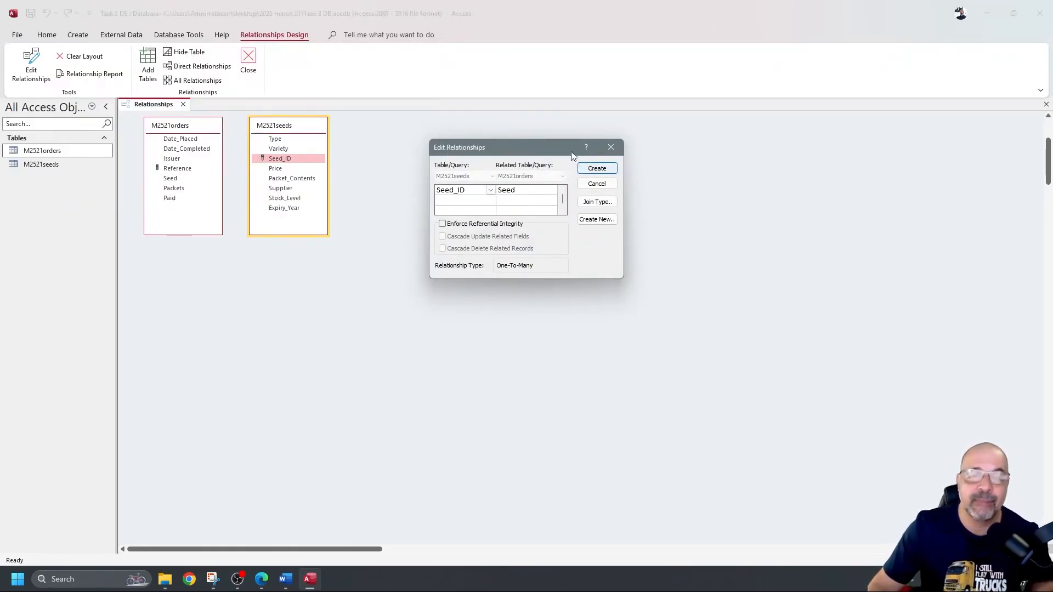
pyautogui.click(598, 168)
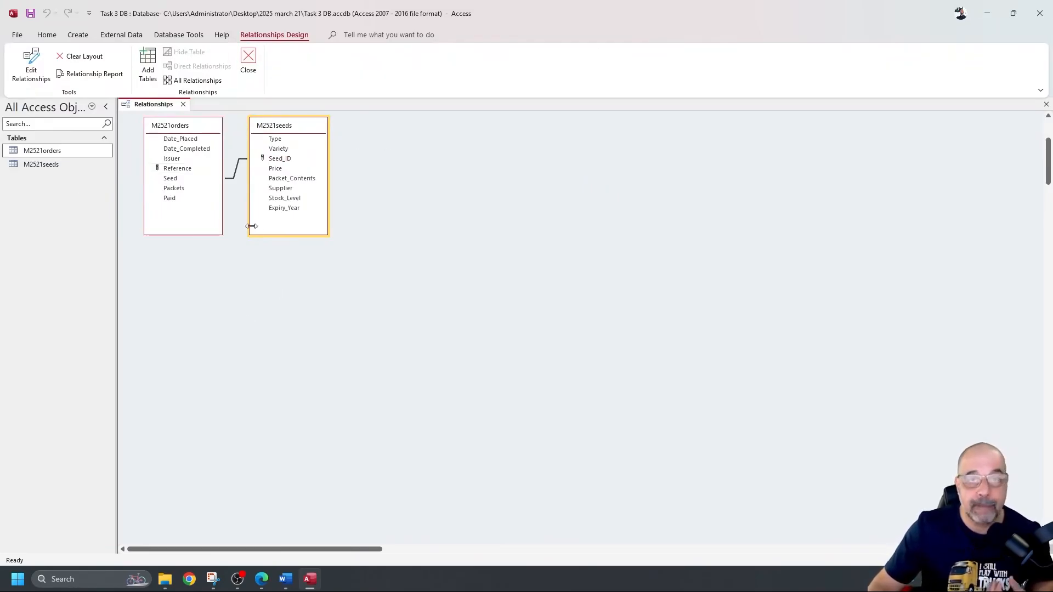
pyautogui.doubleClick(234, 181)
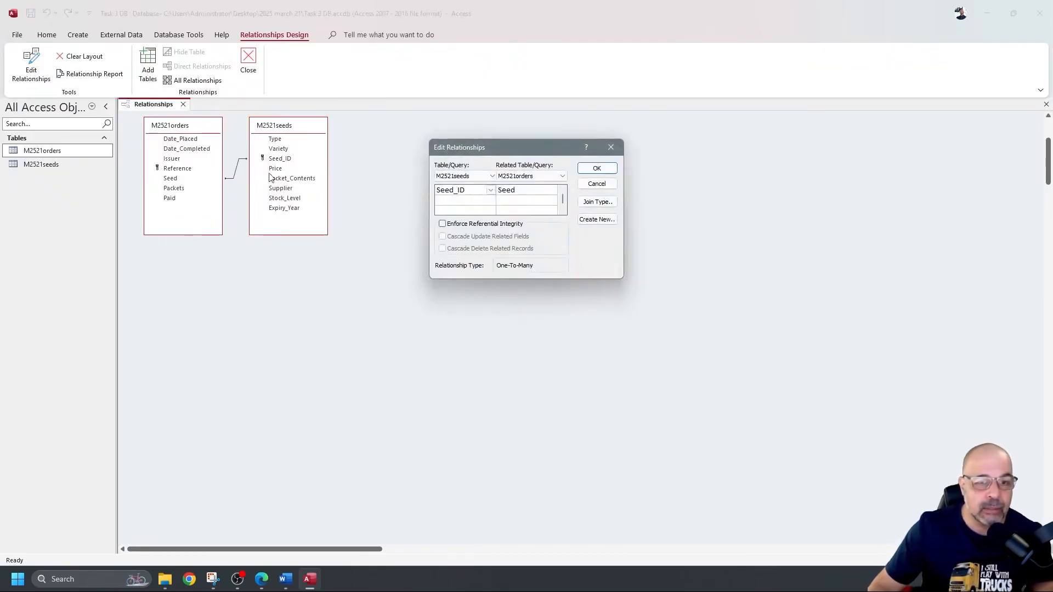
pyautogui.moveTo(515, 151); pyautogui.dragTo(225, 245)
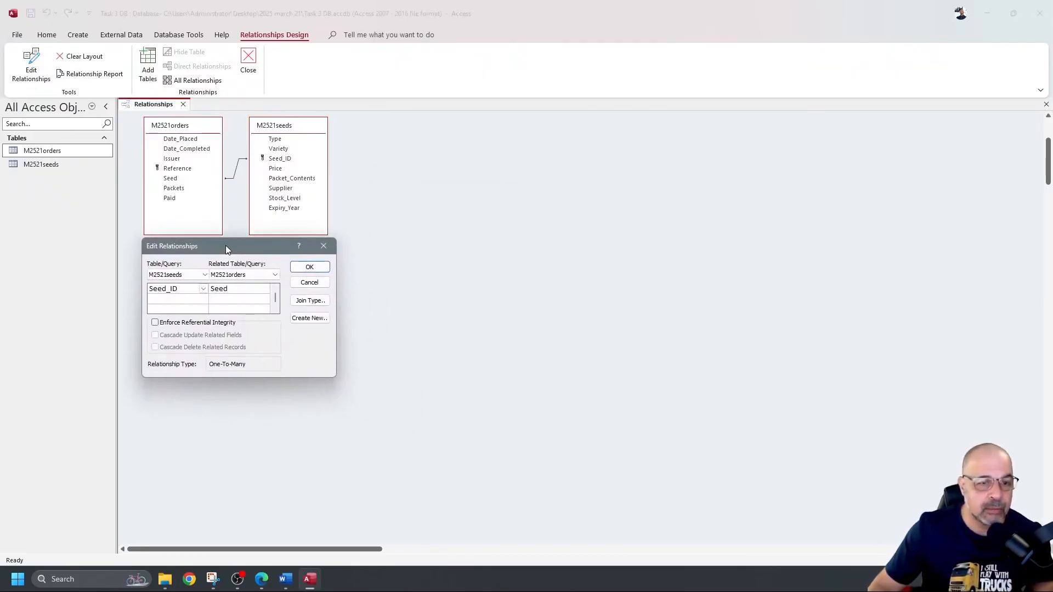
# Step: Snip the relationships diagram together with its Edit Relationships dialog
pyautogui.click(212, 580)
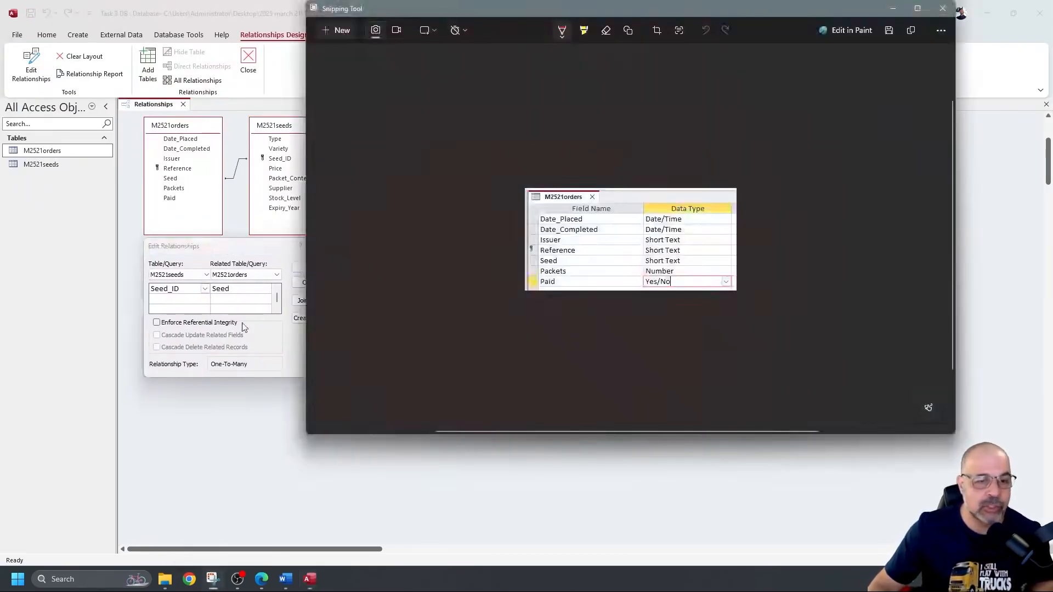
pyautogui.click(338, 27)
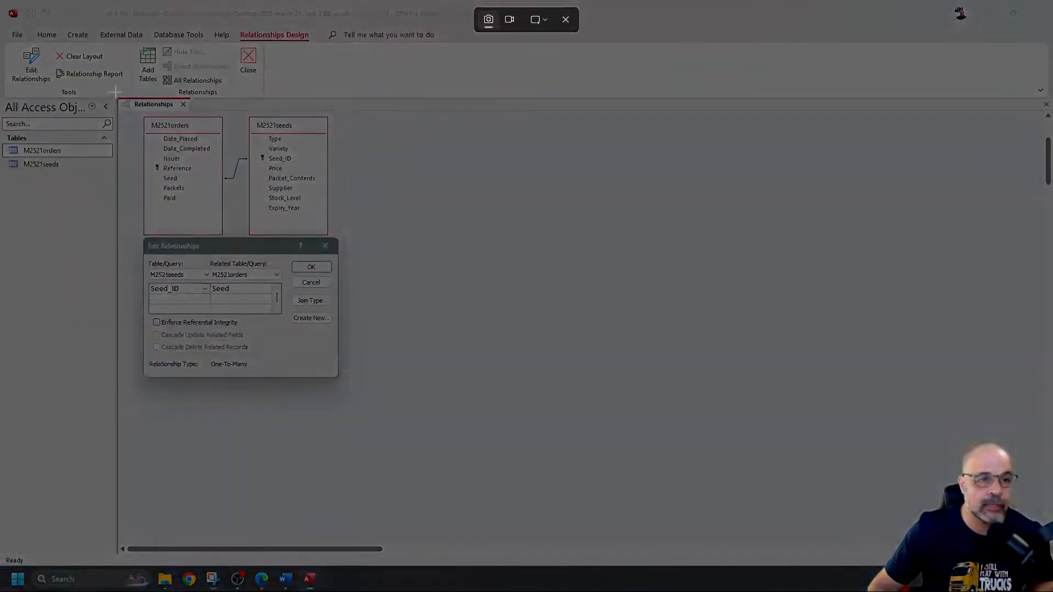
pyautogui.moveTo(116, 91); pyautogui.dragTo(355, 381)
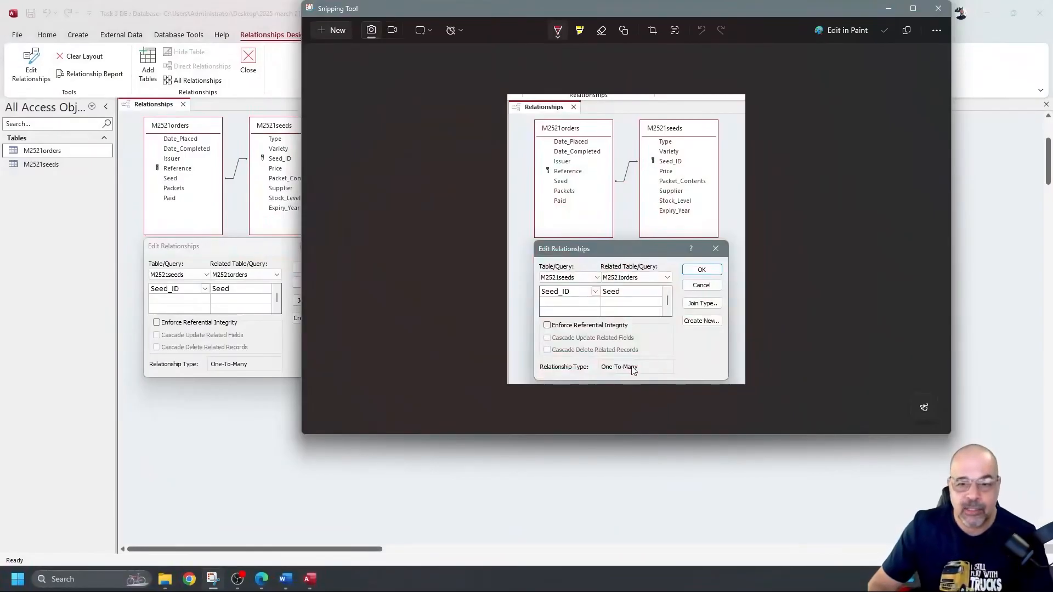
# Step: Underline One-To-Many and Seed_ID in red on the capture, then erase both marks
pyautogui.click(557, 31)
pyautogui.click(624, 387)
pyautogui.moveTo(591, 371); pyautogui.dragTo(591, 372)
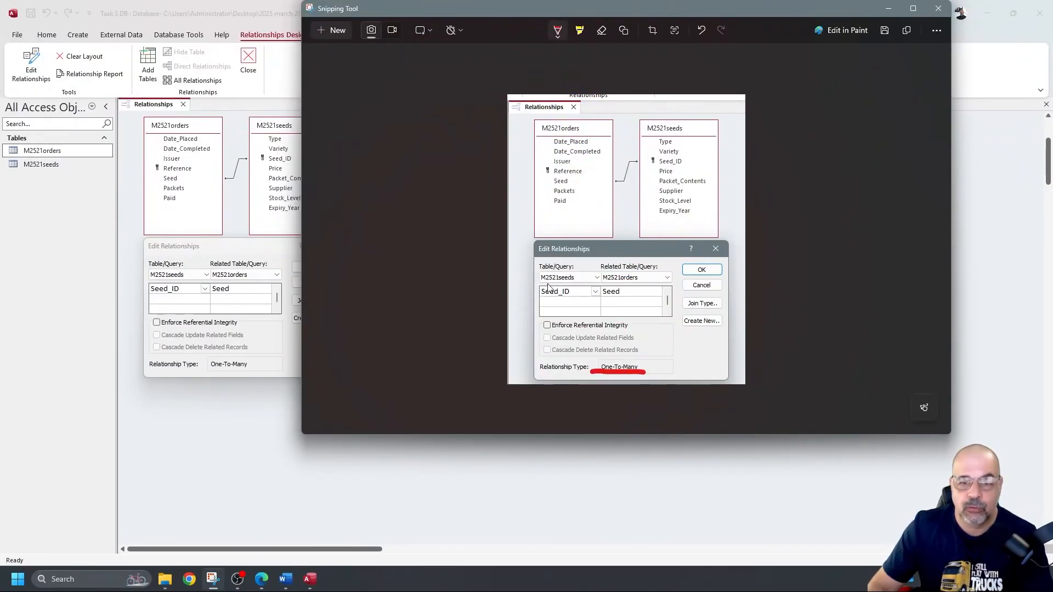
pyautogui.moveTo(540, 298); pyautogui.dragTo(621, 295)
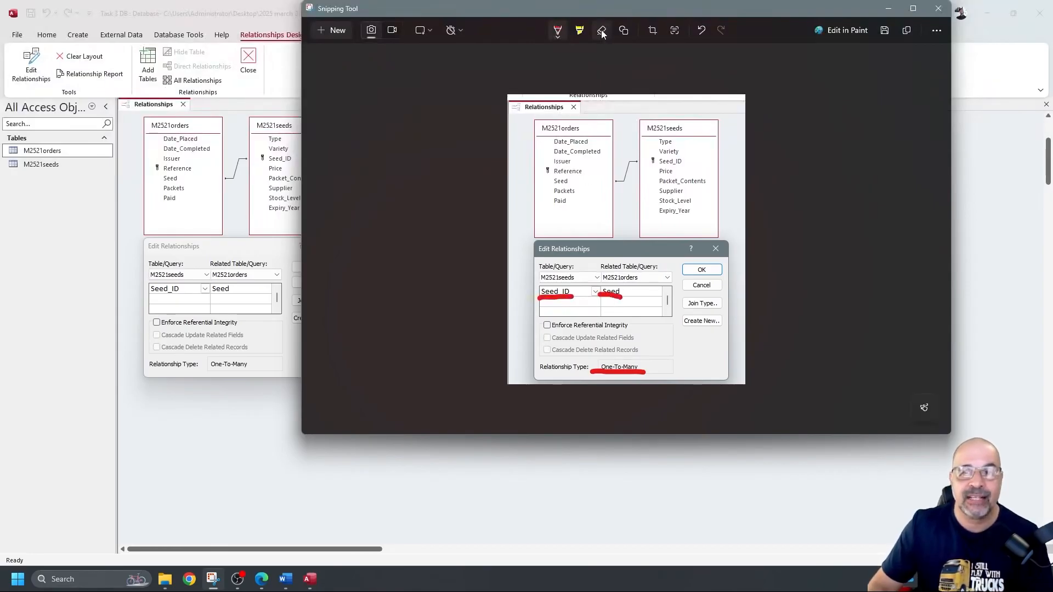
pyautogui.click(602, 31)
pyautogui.click(612, 297)
pyautogui.click(618, 371)
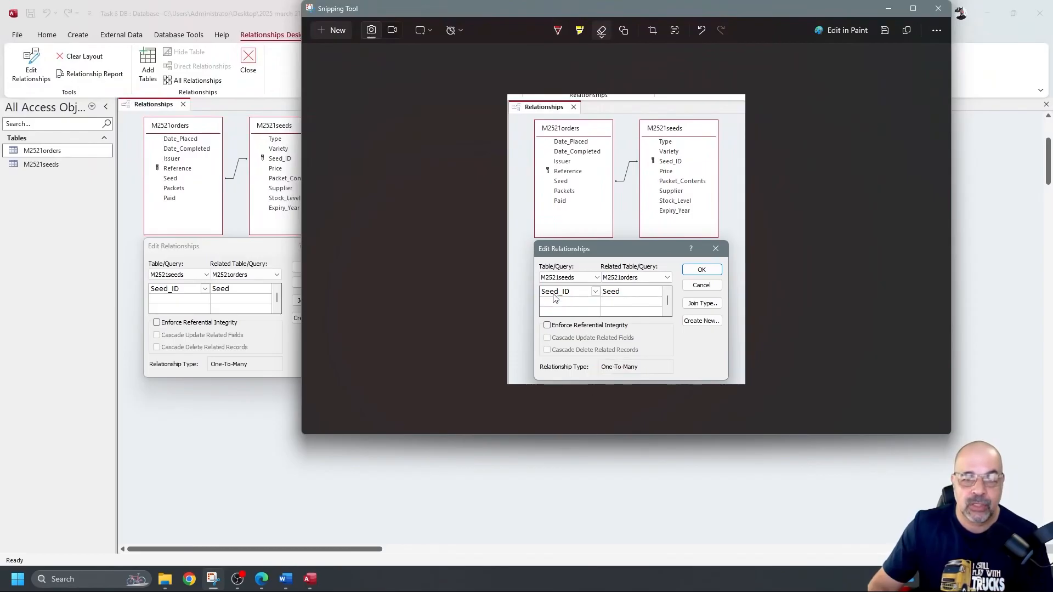
pyautogui.click(286, 578)
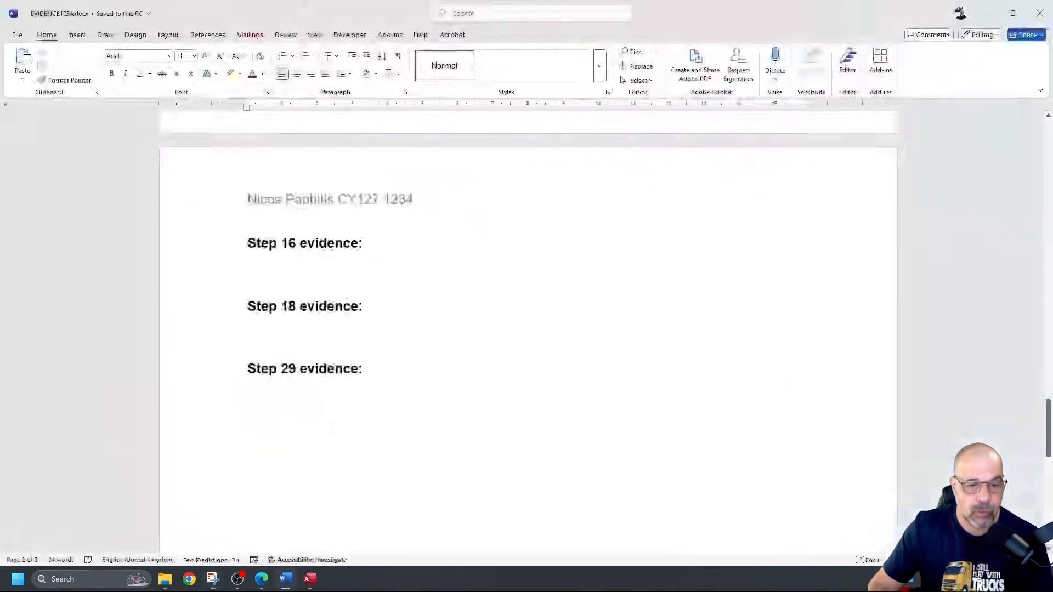
# Step: Paste the relationships screenshot under Step 16 evidence and shrink it to fit the page
pyautogui.click(344, 258)
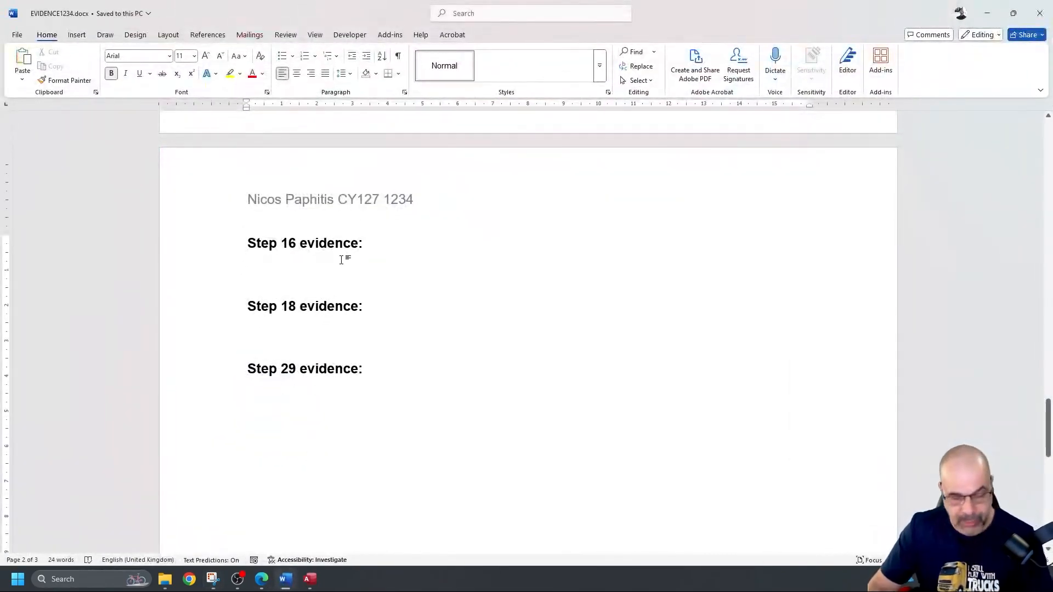
pyautogui.hotkey('ctrl', 'v')
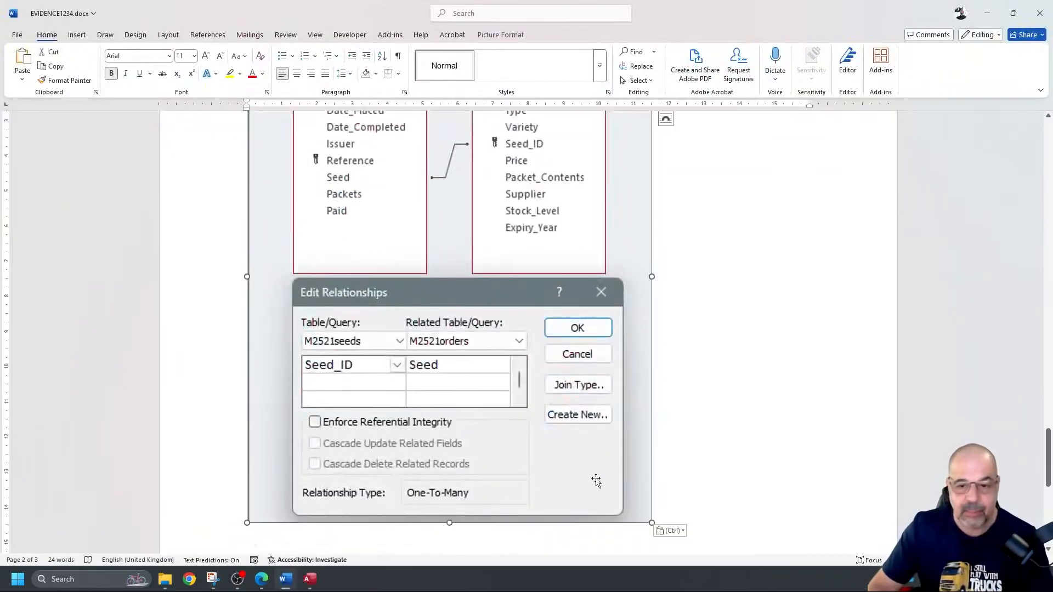
pyautogui.moveTo(652, 523); pyautogui.dragTo(508, 274)
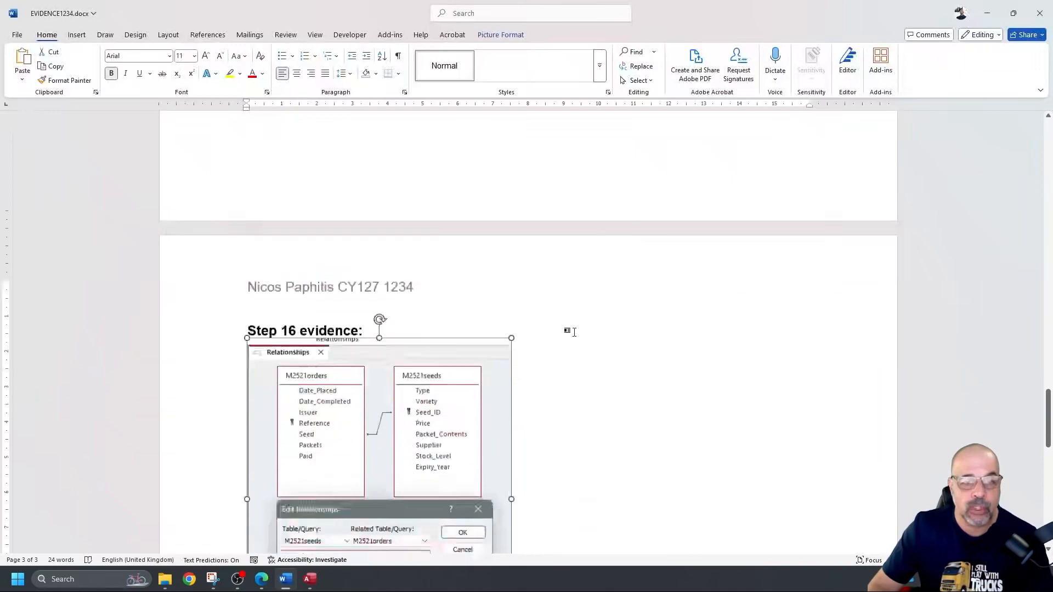
pyautogui.scroll(-5, 565, 331)
pyautogui.scroll(-8, 391, 194)
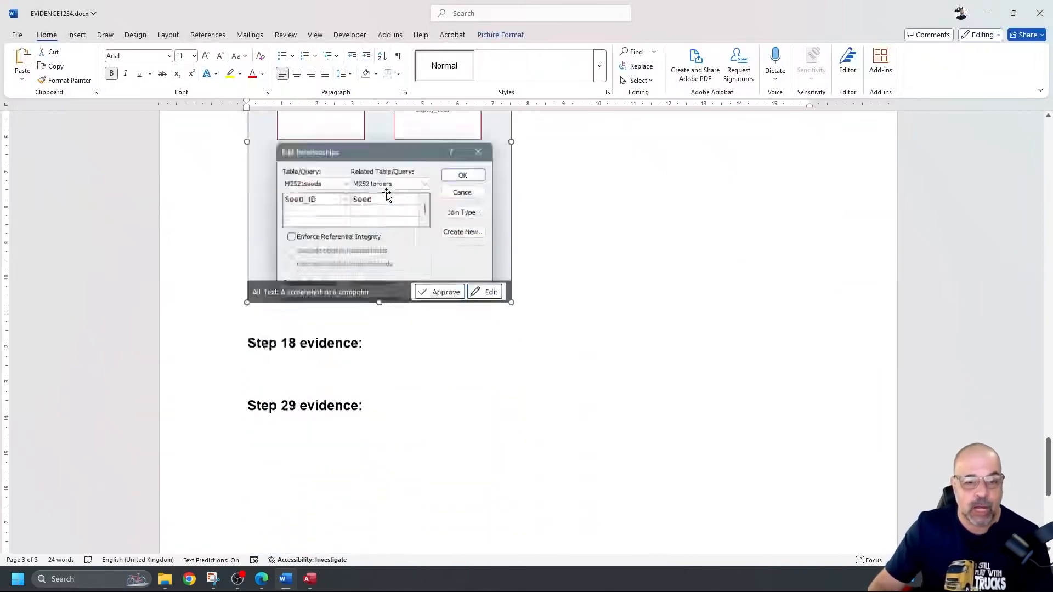
pyautogui.scroll(6, 383, 202)
pyautogui.scroll(5, 402, 207)
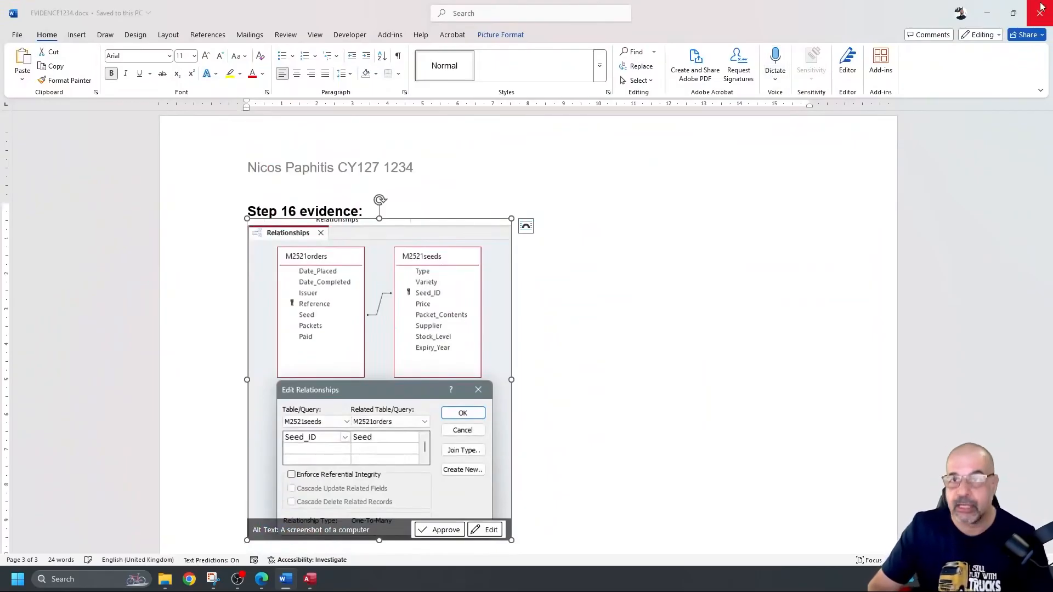
# Step: Draw a red mark around the OK button in the captured relationship screenshot
pyautogui.click(986, 13)
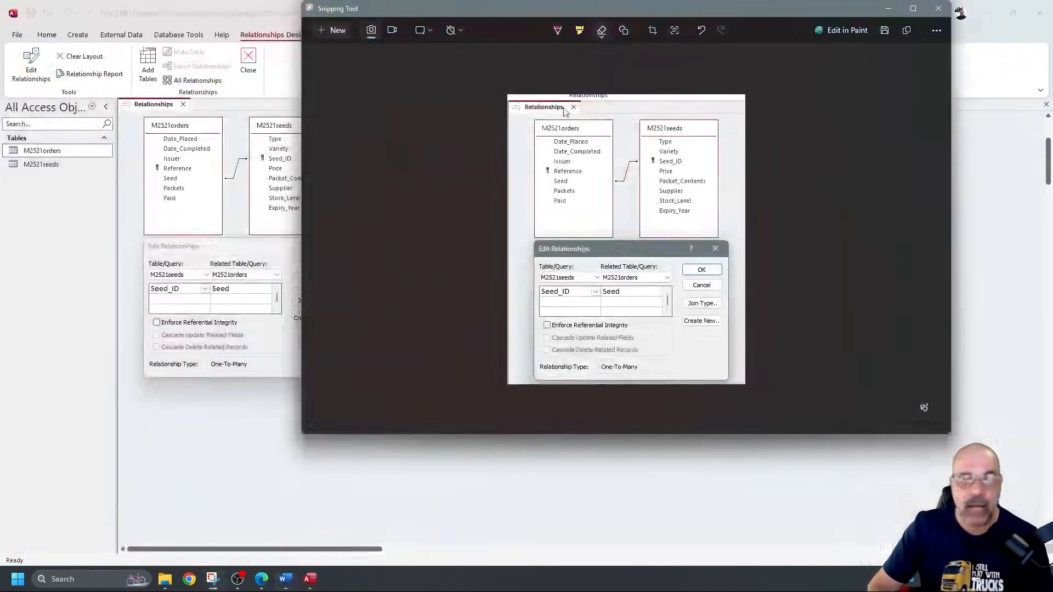
pyautogui.click(295, 451)
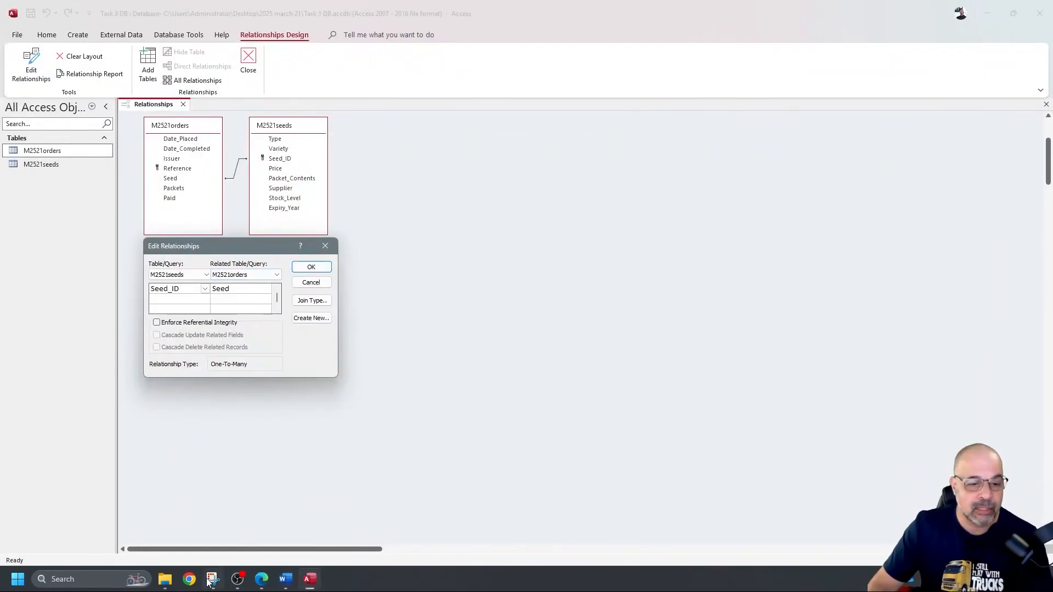
pyautogui.moveTo(211, 578)
pyautogui.click(260, 479)
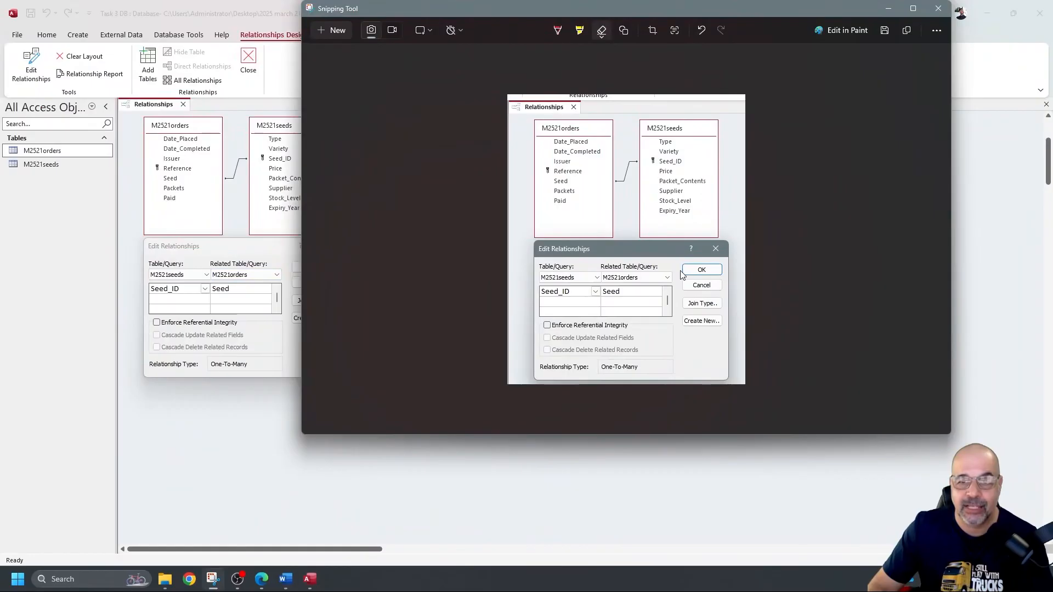
pyautogui.click(557, 30)
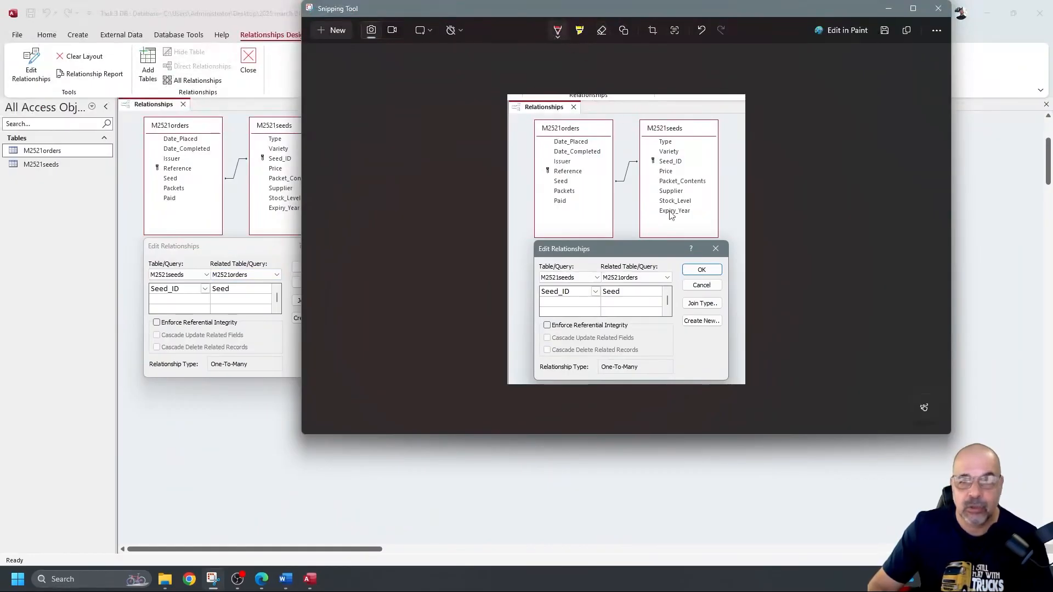
pyautogui.moveTo(676, 259)
pyautogui.mouseDown()
pyautogui.moveTo(679, 281)
pyautogui.moveTo(708, 284)
pyautogui.moveTo(692, 256)
pyautogui.moveTo(679, 261)
pyautogui.mouseUp()
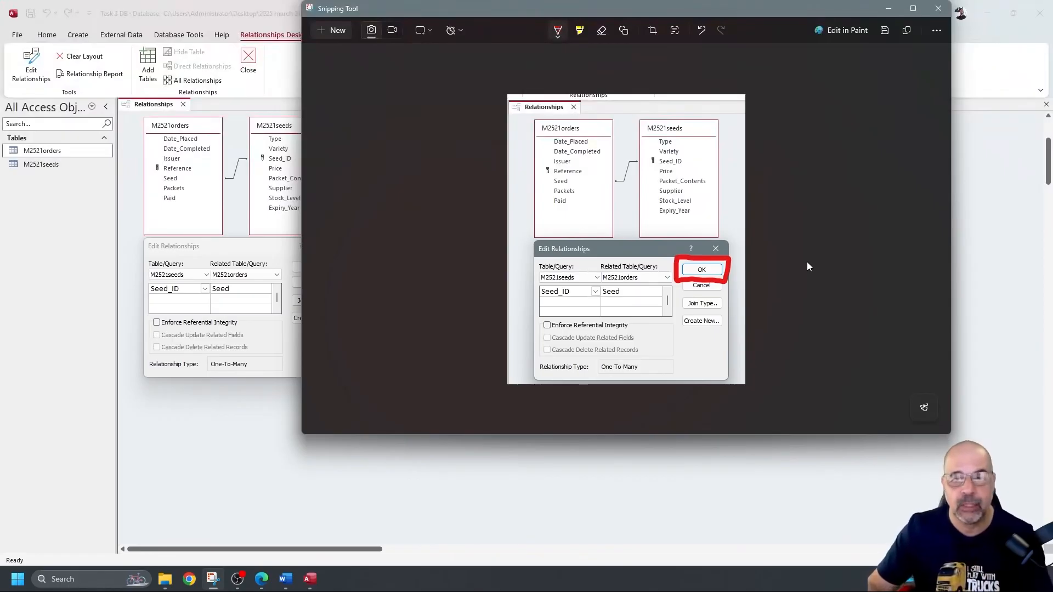
pyautogui.click(888, 9)
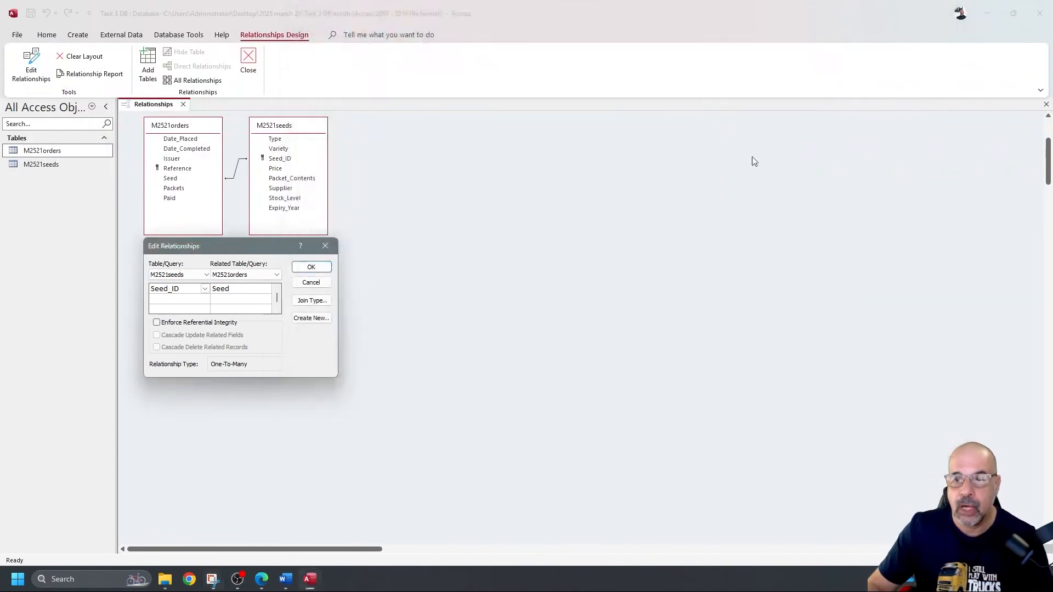
# Step: Confirm the relationship, close Relationships saving the layout, and view question 17 in the PDF
pyautogui.click(317, 268)
pyautogui.click(184, 104)
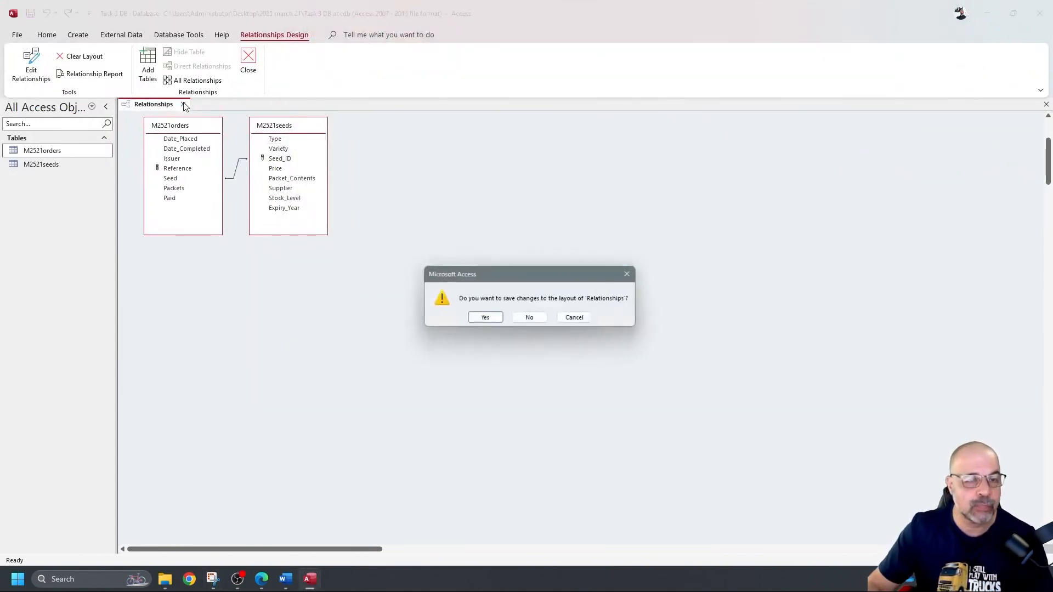
pyautogui.click(485, 318)
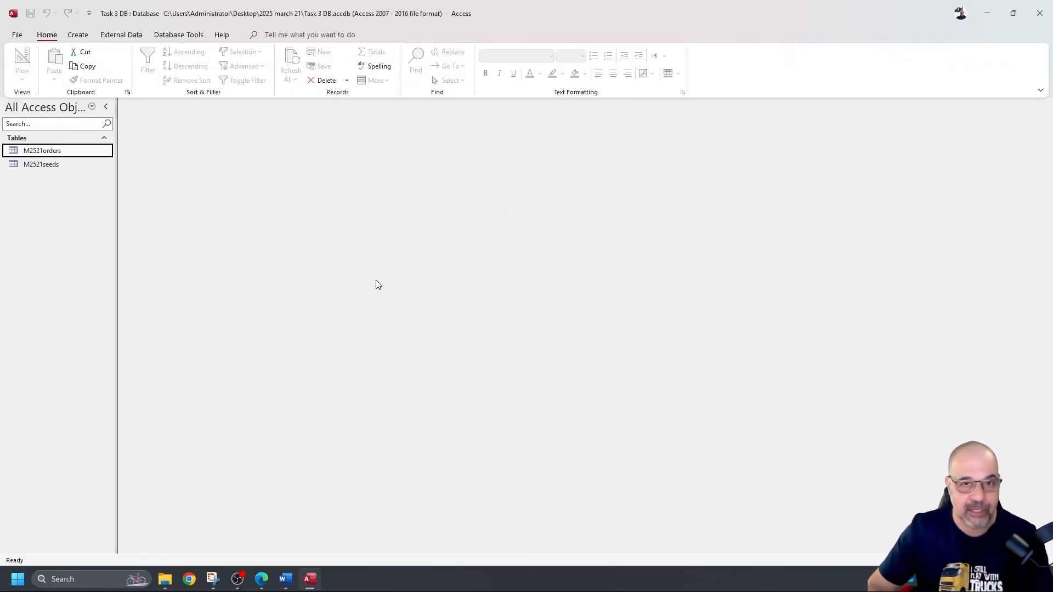
pyautogui.hotkey('alt', 'Tab')
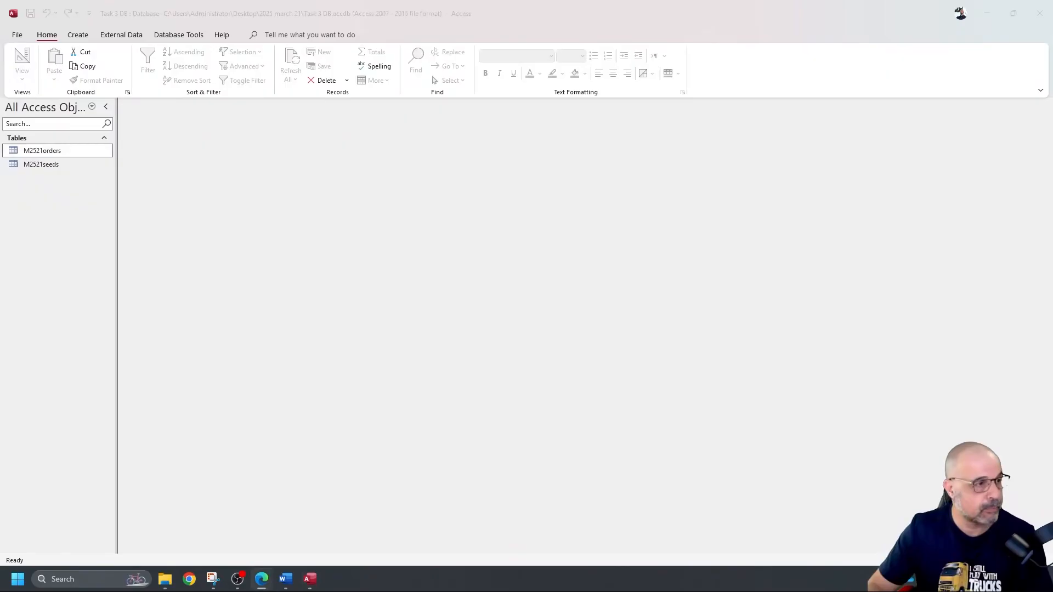
pyautogui.scroll(-2, 335, 247)
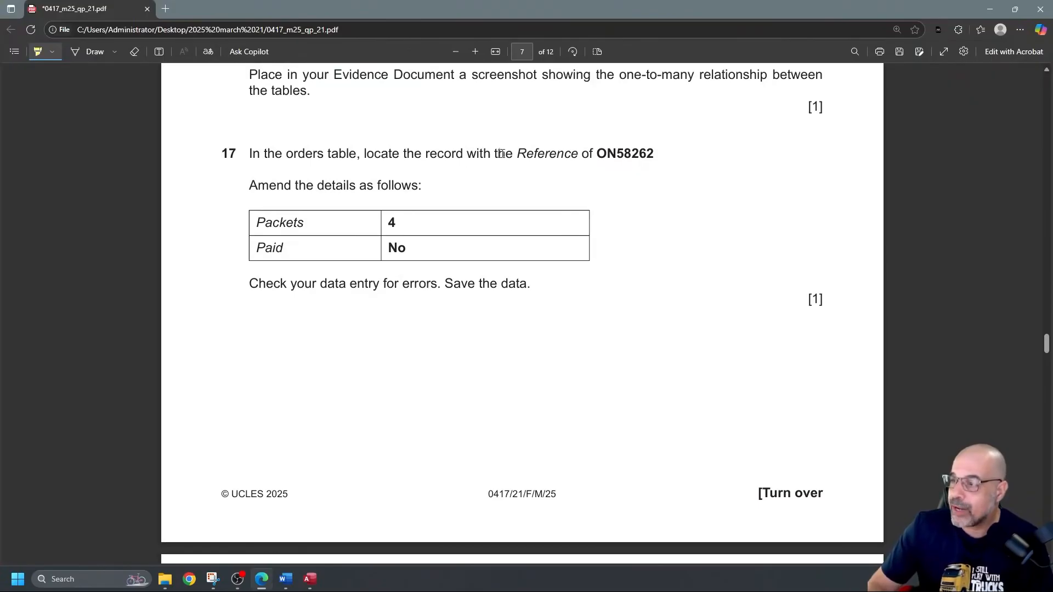
# Step: Highlight reference ON58262 in question 17, select its text, and return to Access
pyautogui.moveTo(597, 154); pyautogui.dragTo(650, 156)
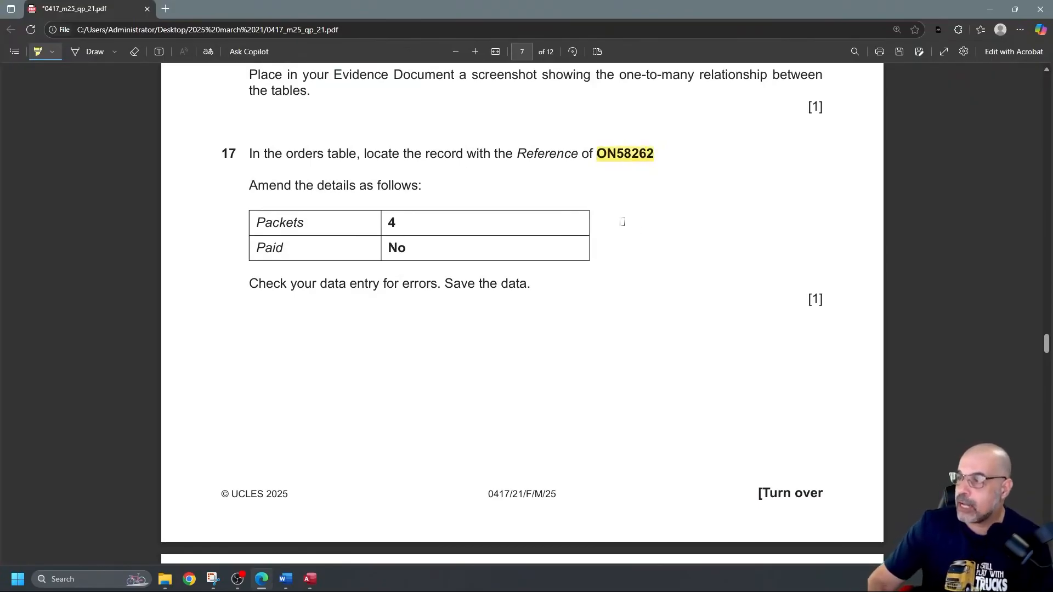
pyautogui.click(37, 52)
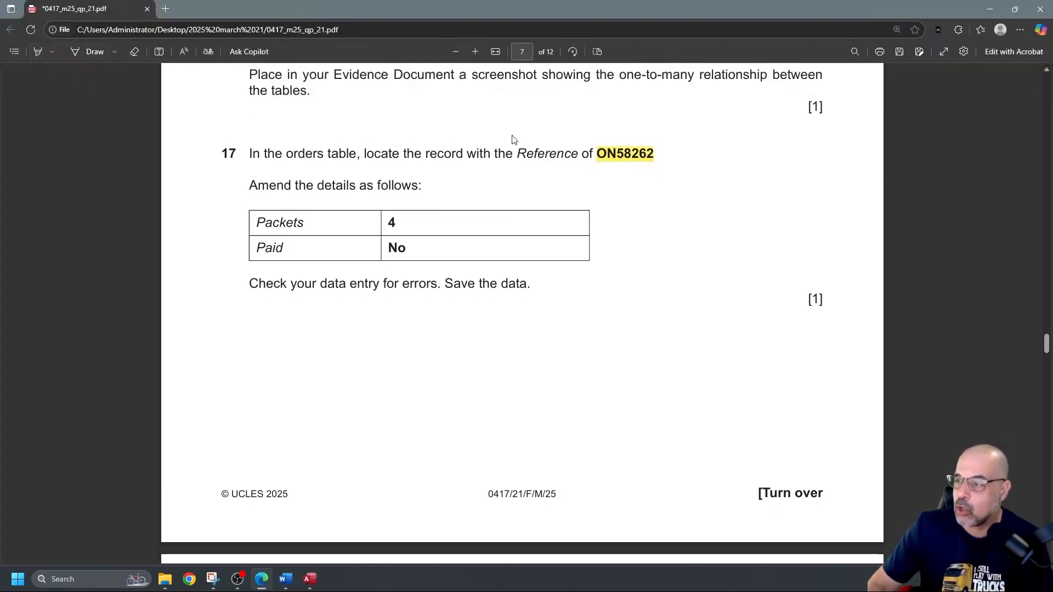
pyautogui.moveTo(653, 153); pyautogui.dragTo(595, 150)
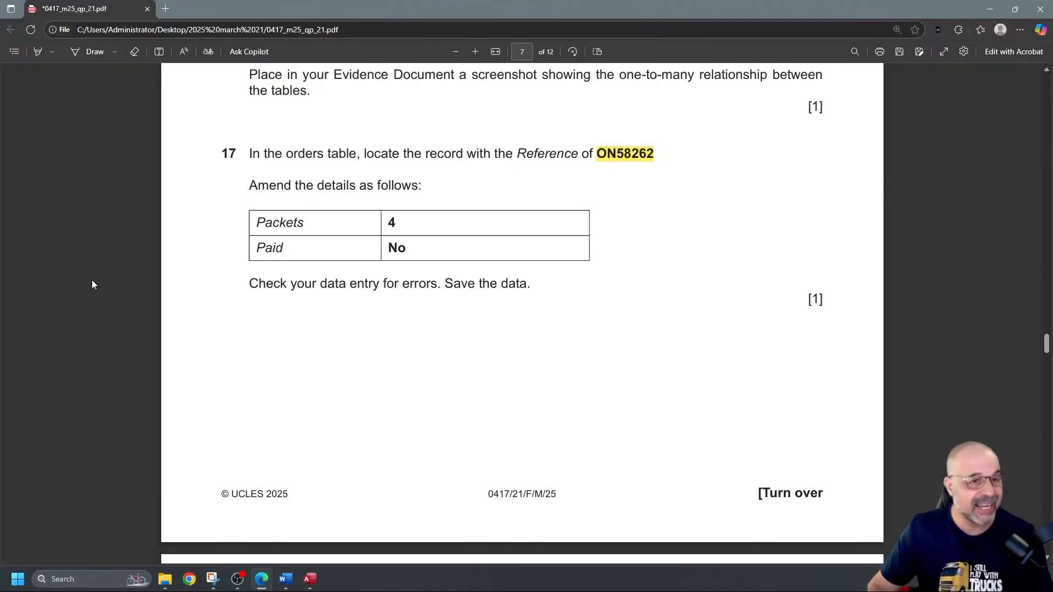
pyautogui.hotkey('alt', 'Tab')
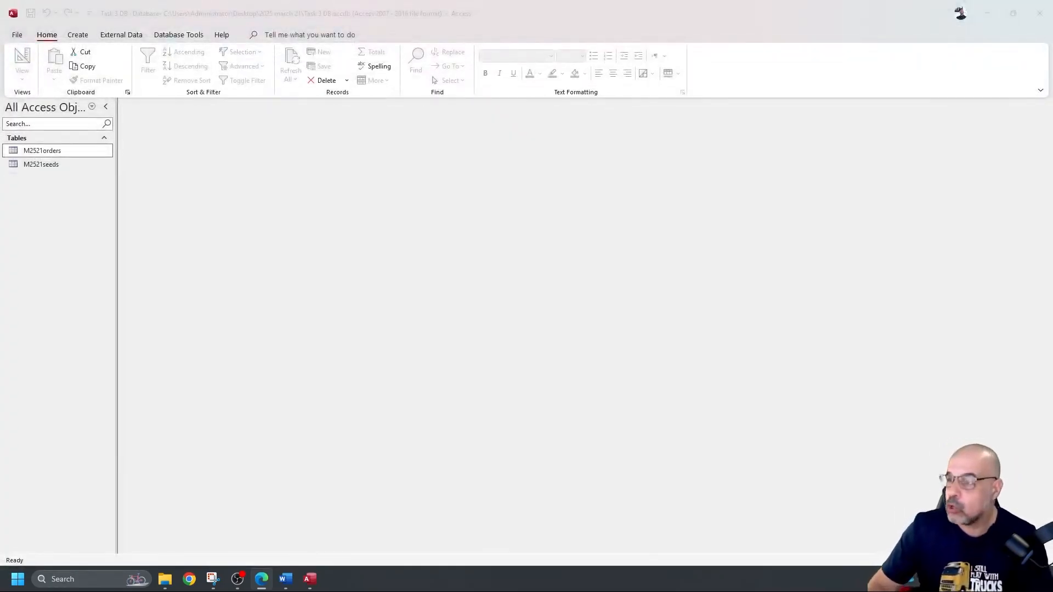
# Step: Open the M2521orders table and filter the Seed column to exclude TAW006
pyautogui.doubleClick(81, 153)
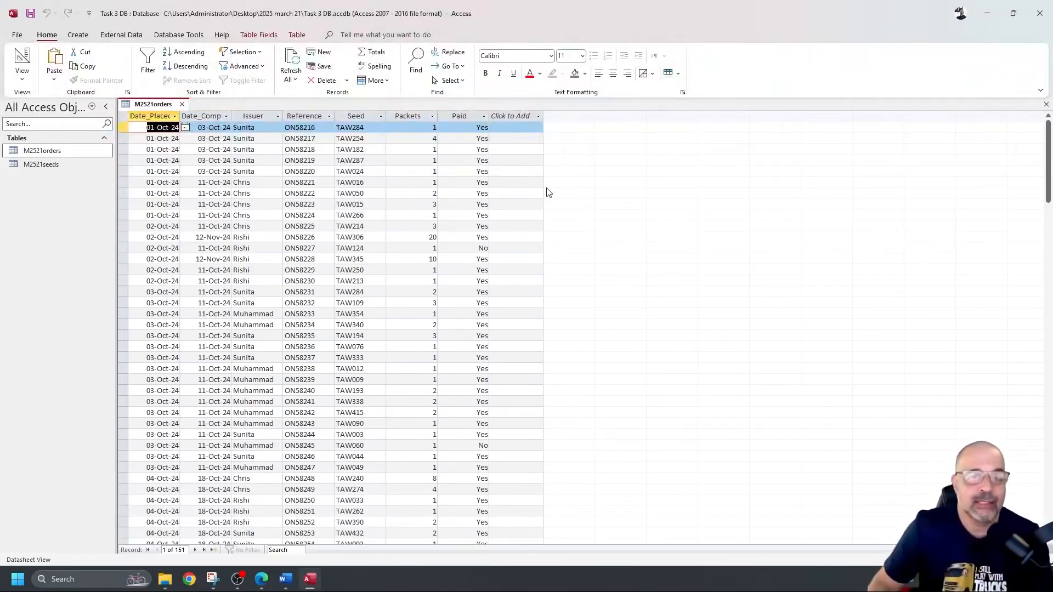
pyautogui.click(381, 118)
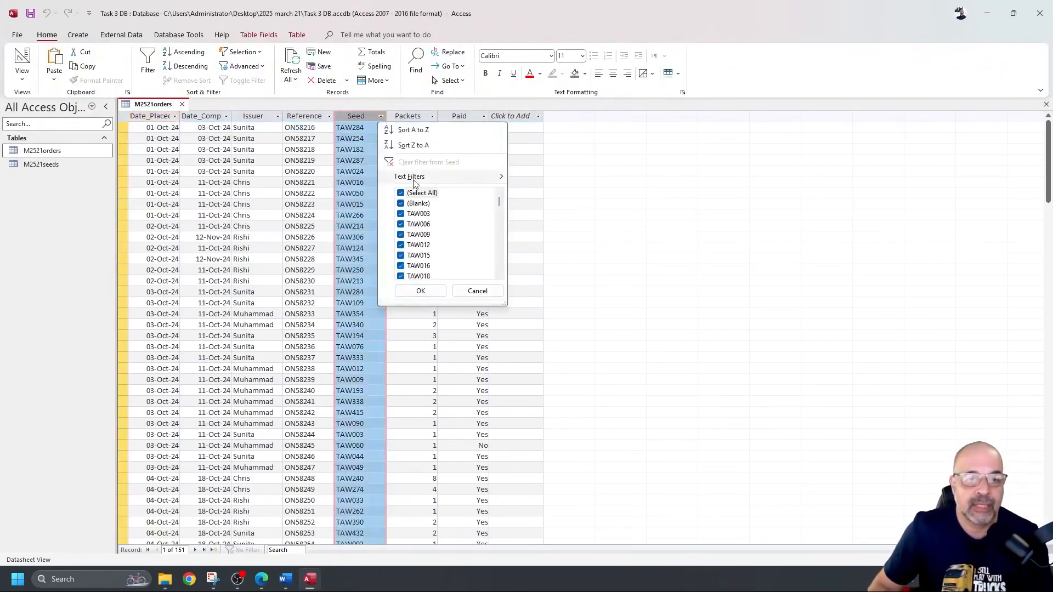
pyautogui.click(428, 224)
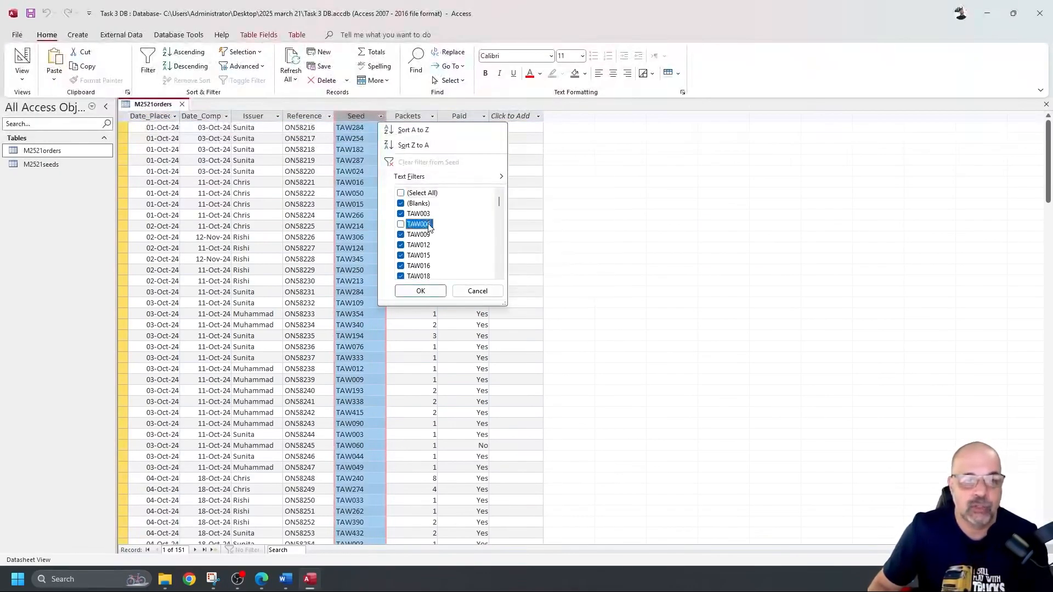
pyautogui.click(435, 292)
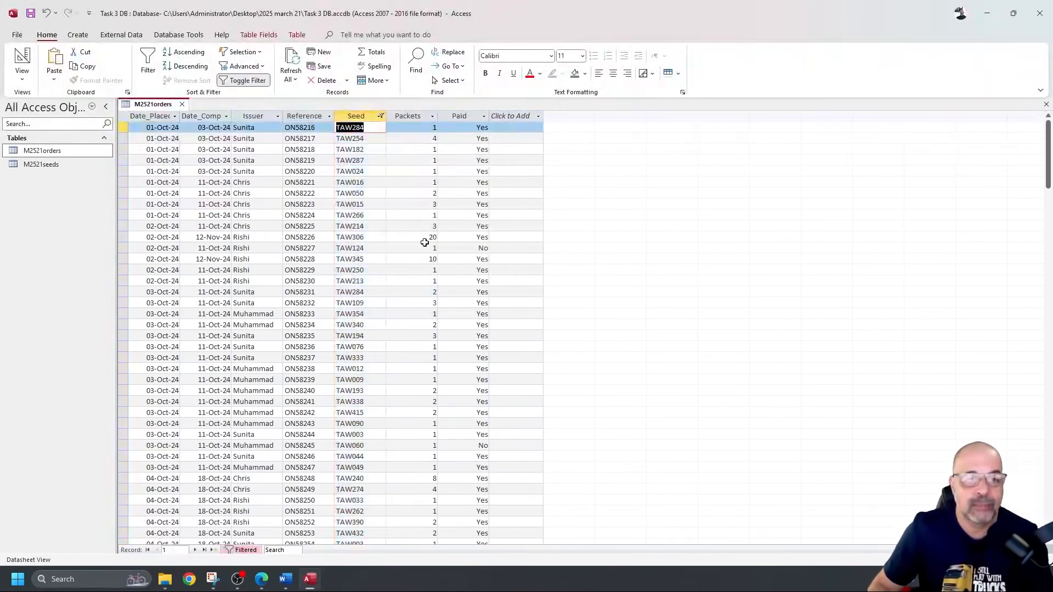
# Step: Filter Seed to show only orders for TAW003, TAW006 and TAW009
pyautogui.click(380, 116)
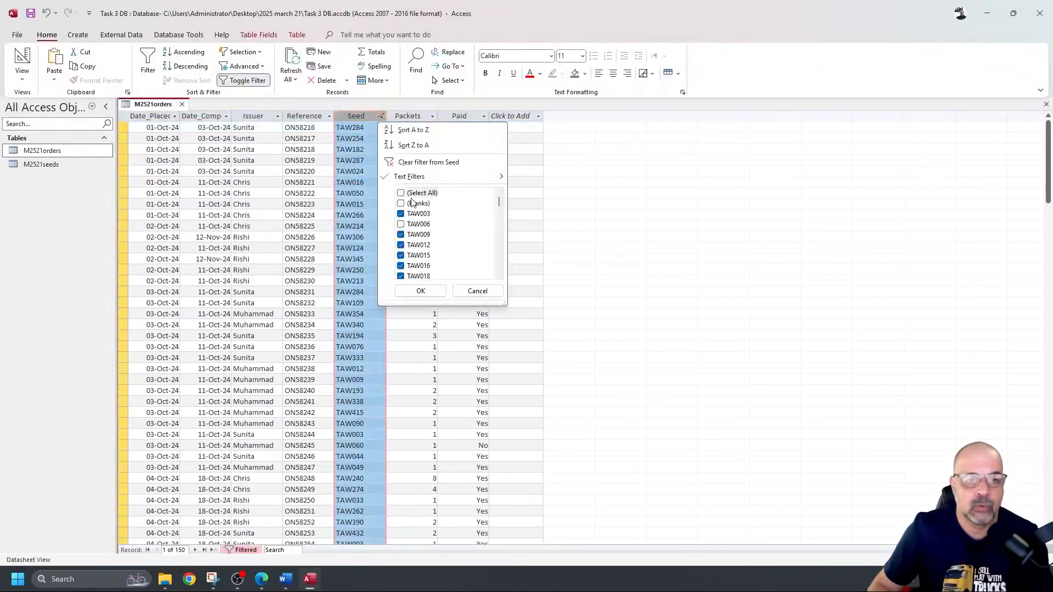
pyautogui.click(407, 195)
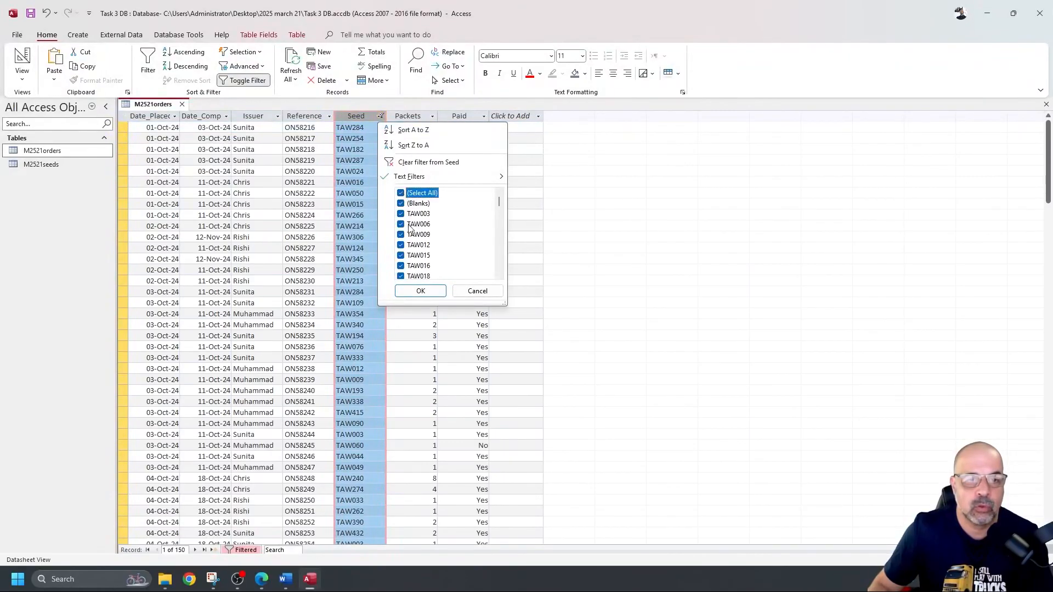
pyautogui.click(401, 193)
pyautogui.click(400, 213)
pyautogui.click(401, 225)
pyautogui.click(401, 235)
pyautogui.click(420, 291)
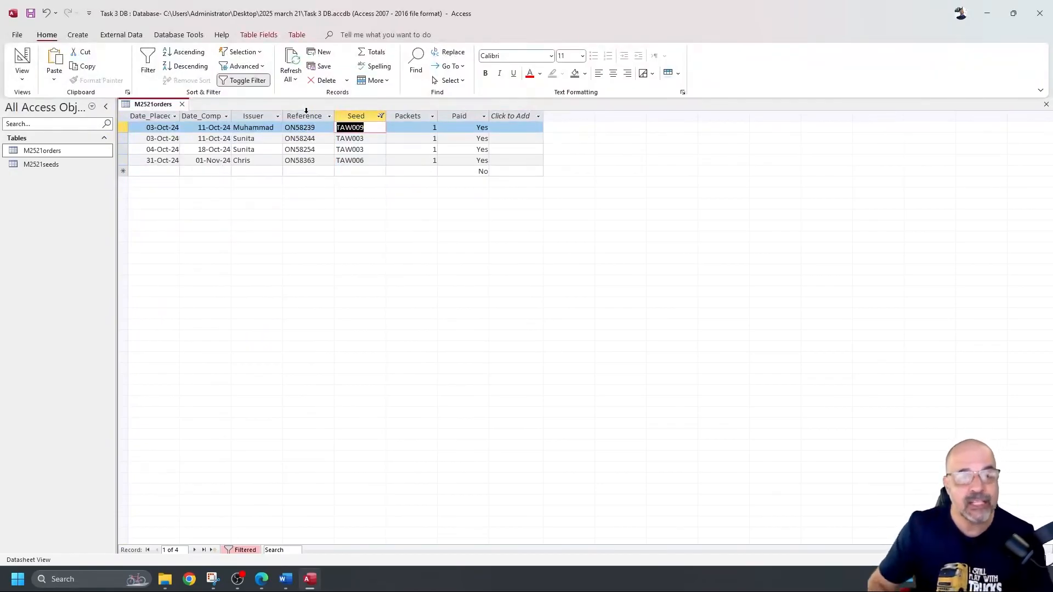
# Step: Clear the Seed filter so all 151 order records show again
pyautogui.click(382, 116)
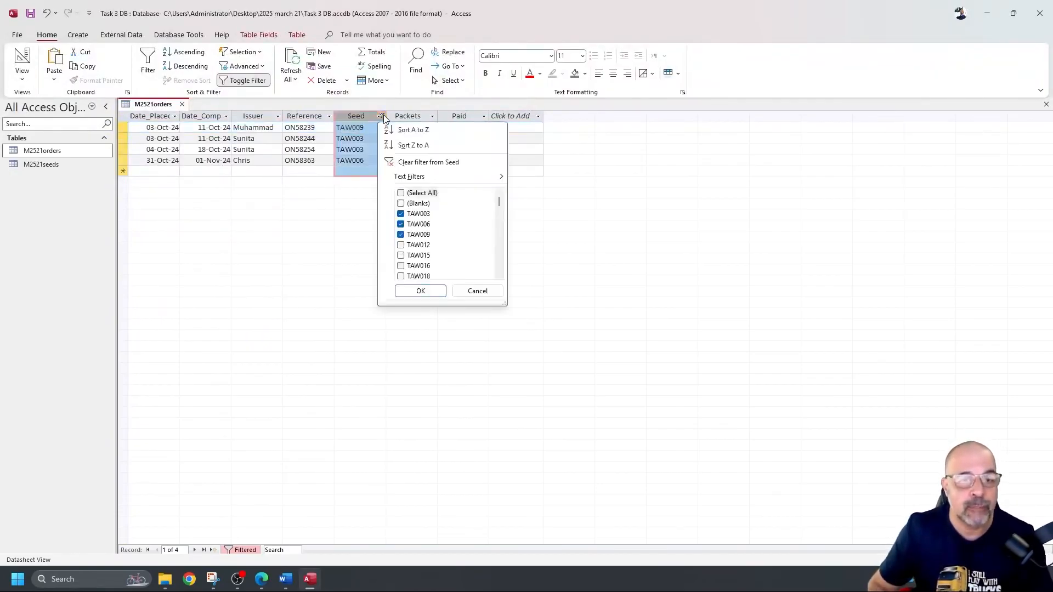
pyautogui.click(401, 193)
pyautogui.click(421, 291)
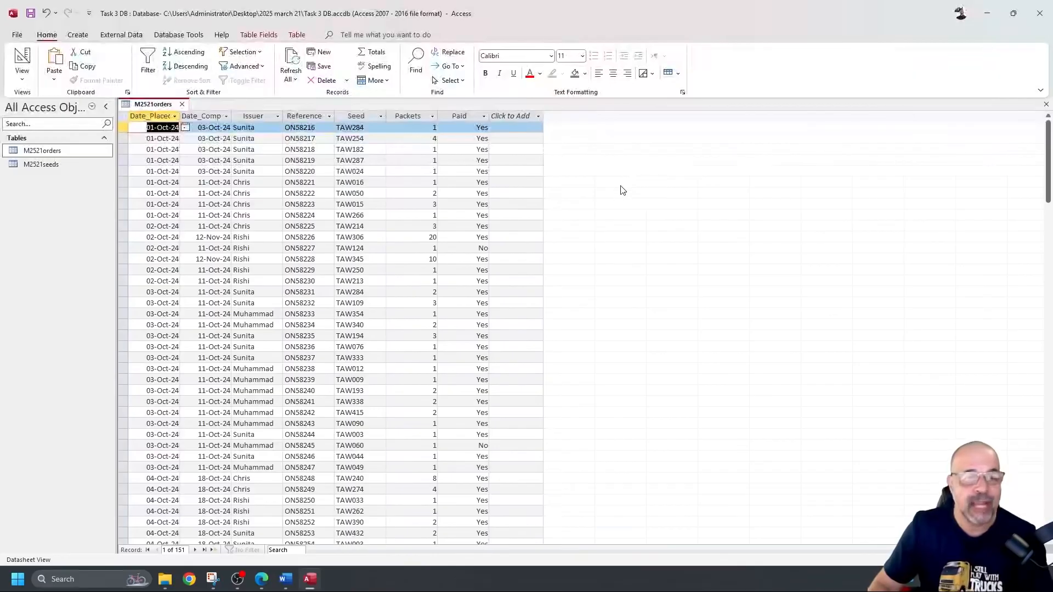
# Step: Start a Find and Replace search with ON58262 as the Find What text
pyautogui.hotkey('ctrl', 'f')
pyautogui.moveTo(529, 306); pyautogui.dragTo(613, 153)
pyautogui.click(568, 184)
pyautogui.moveTo(568, 184); pyautogui.dragTo(488, 186)
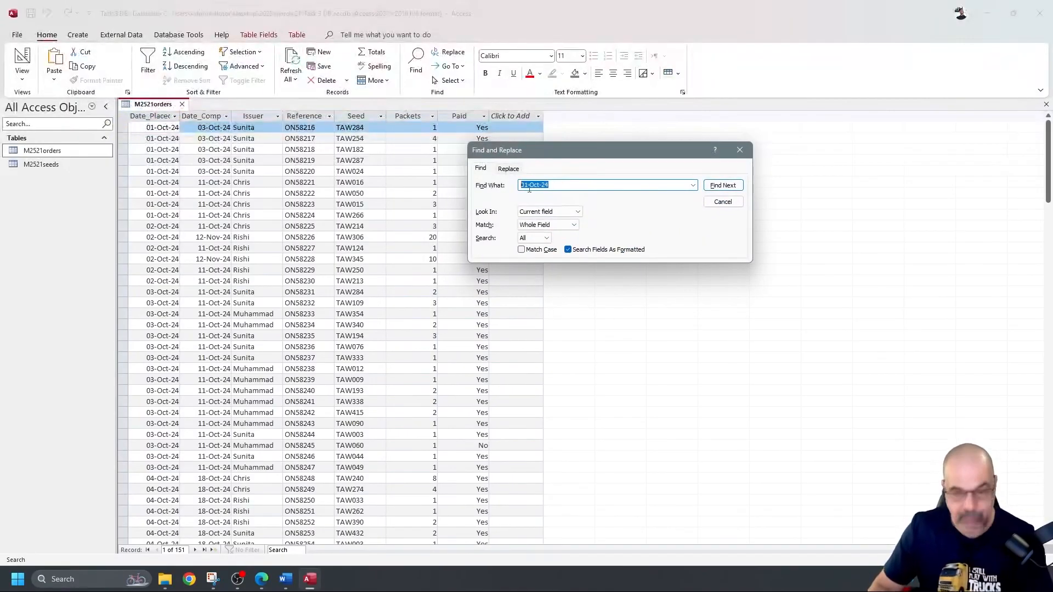
pyautogui.write('ON58262')
pyautogui.moveTo(596, 155); pyautogui.dragTo(671, 130)
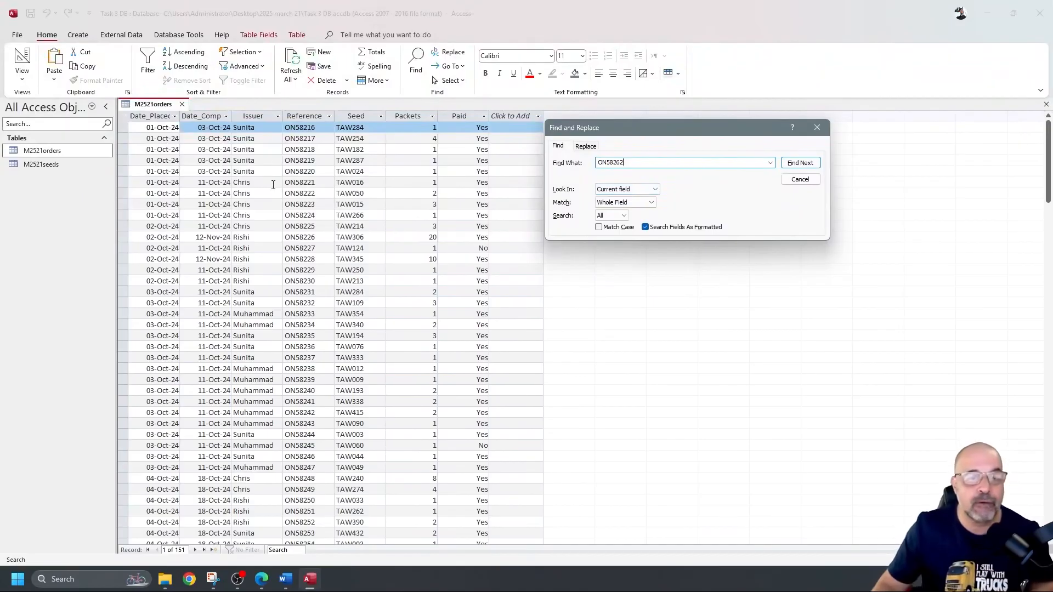
# Step: Search the whole table for reference ON58262 with Find Next
pyautogui.click(299, 171)
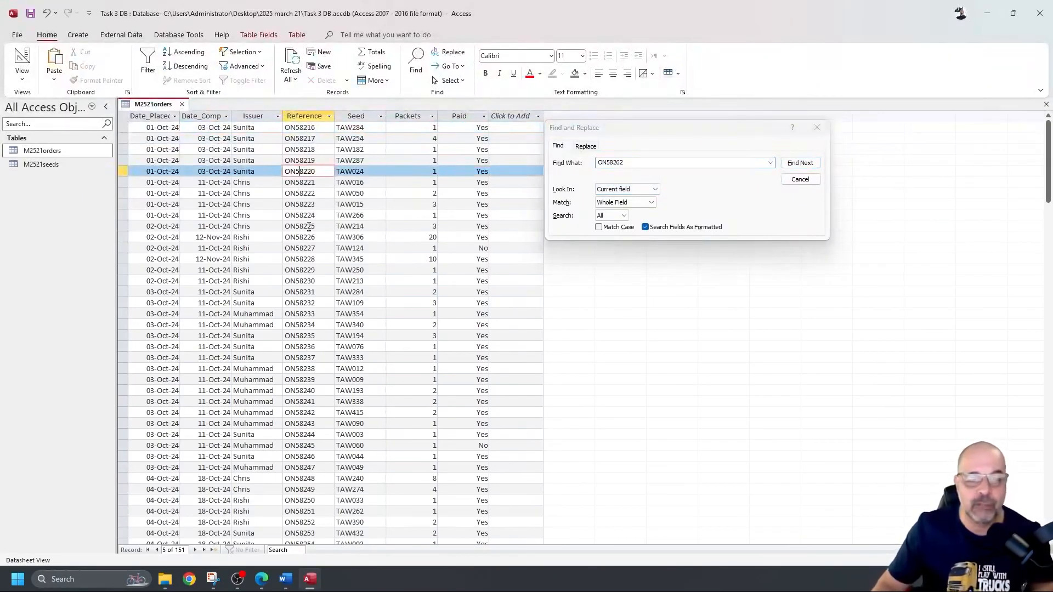
pyautogui.click(656, 189)
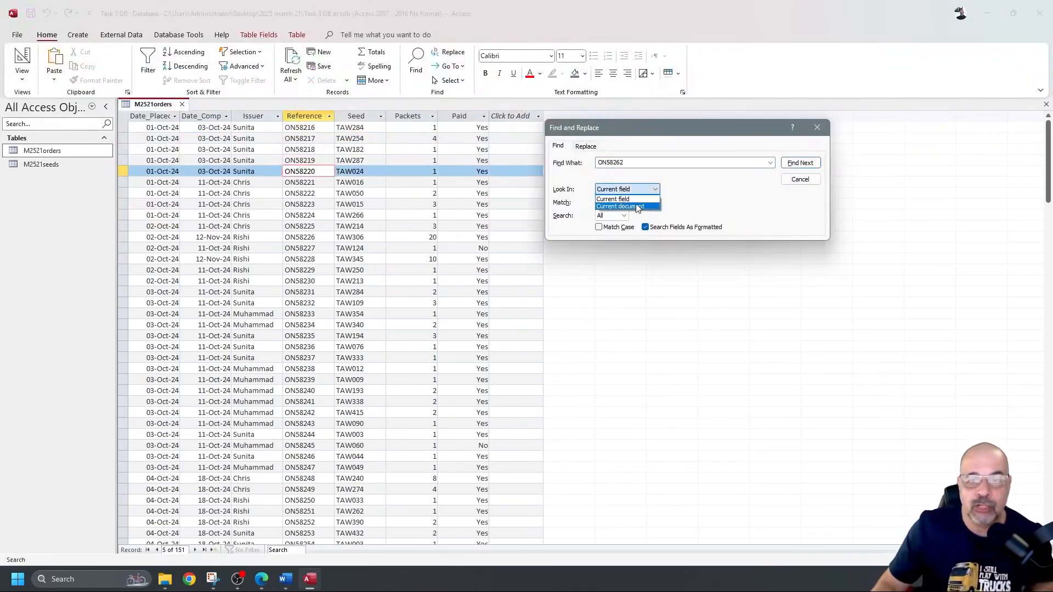
pyautogui.click(638, 206)
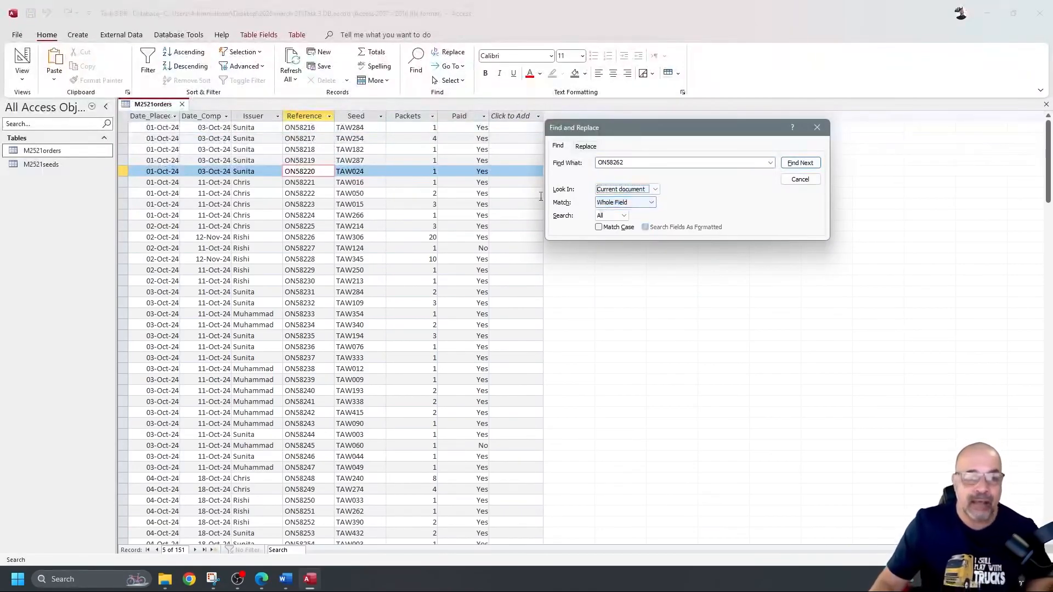
pyautogui.doubleClick(646, 162)
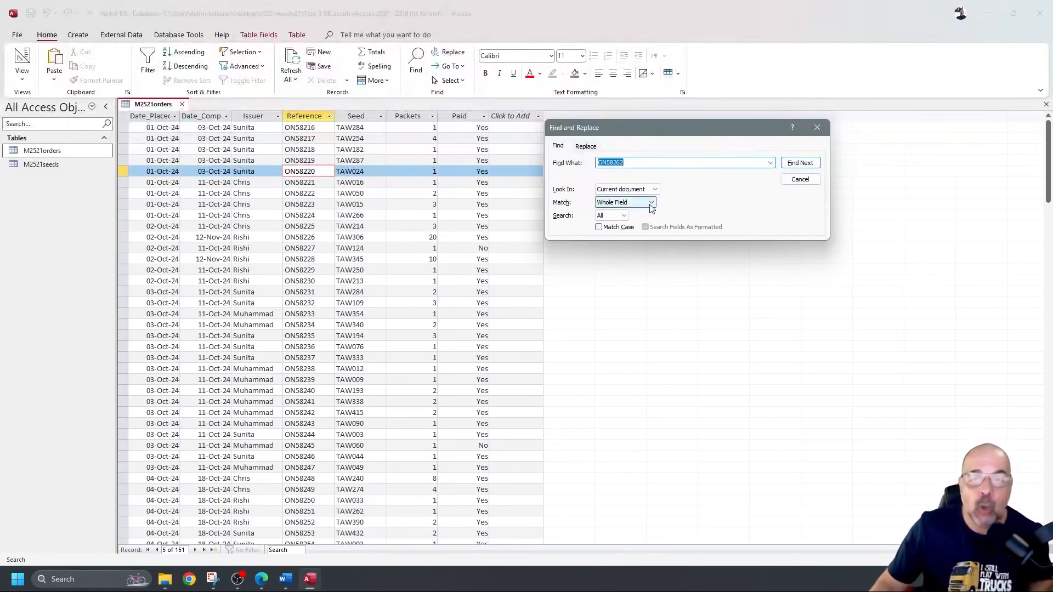
pyautogui.doubleClick(632, 162)
pyautogui.click(604, 164)
pyautogui.moveTo(599, 163); pyautogui.dragTo(630, 163)
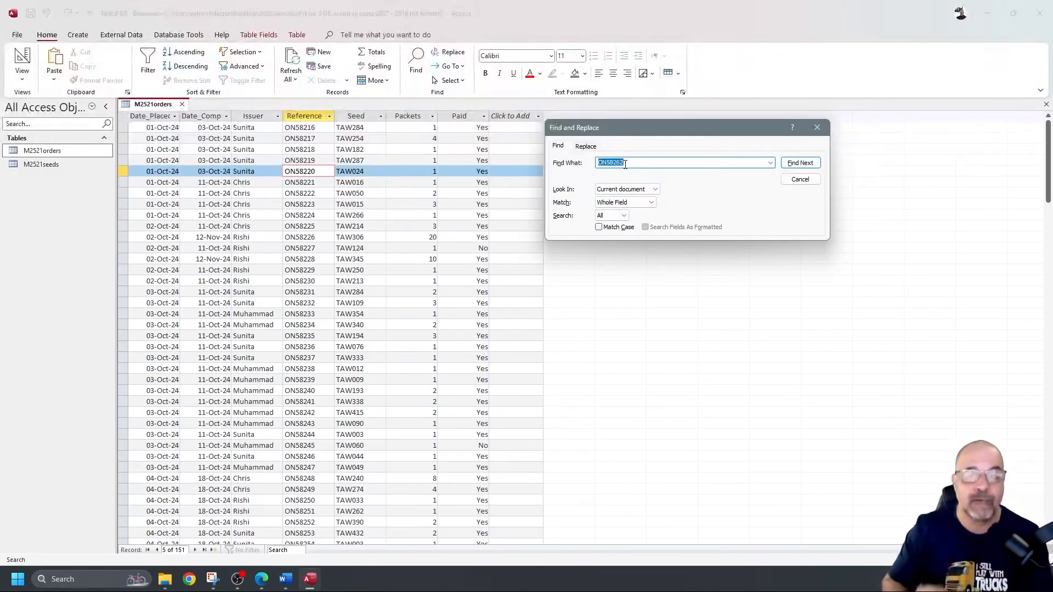
pyautogui.click(801, 163)
# Step: Select the 262 ending of the ON58262 search text for editing
pyautogui.scroll(-8, 376, 348)
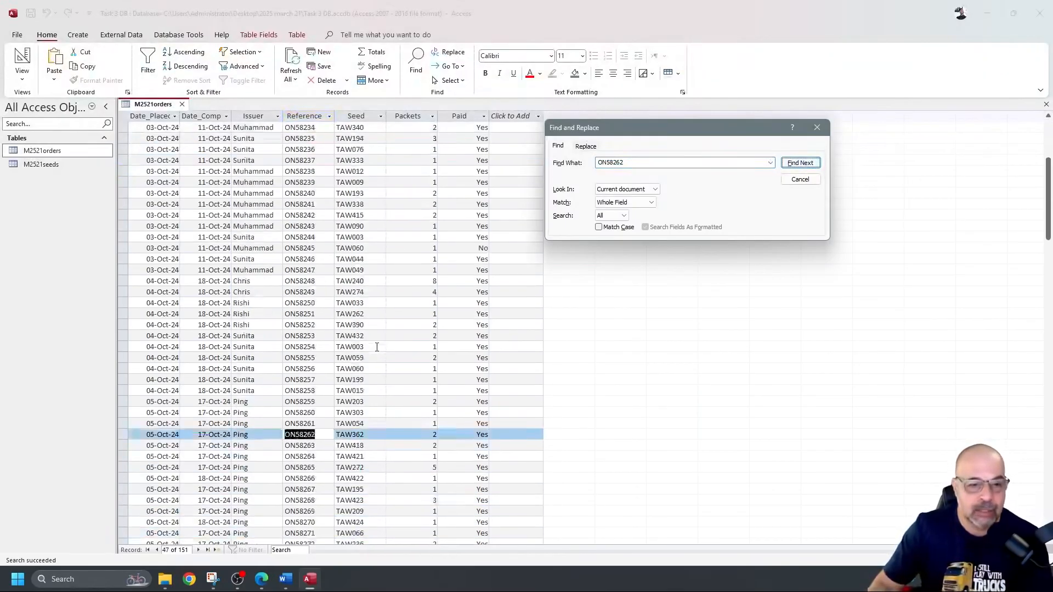
pyautogui.scroll(-2, 362, 324)
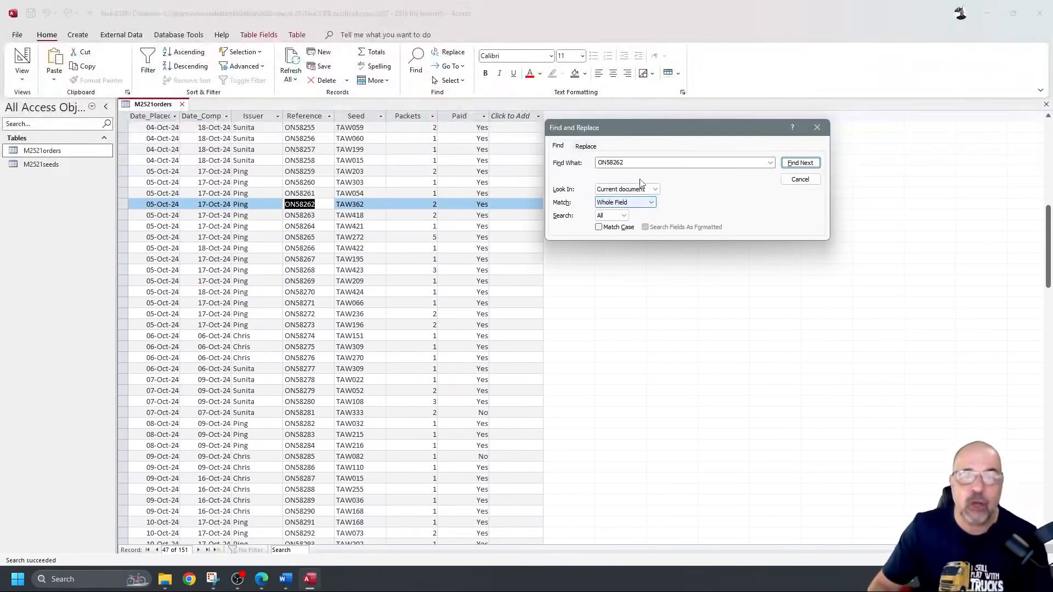
pyautogui.doubleClick(637, 163)
pyautogui.click(636, 163)
pyautogui.moveTo(635, 163)
pyautogui.mouseDown()
pyautogui.moveTo(599, 163)
pyautogui.moveTo(626, 159)
pyautogui.mouseUp()
pyautogui.click(609, 162)
# Step: Search for references containing ON58 with Any Part of Field, stepping through several matches
pyautogui.press('BackSpace')
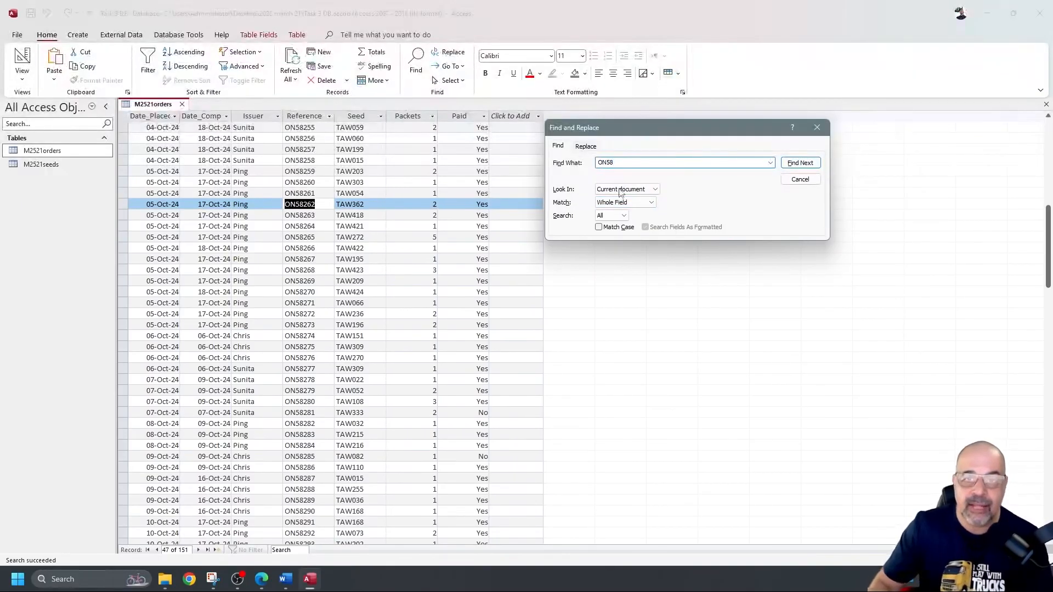
pyautogui.click(651, 203)
pyautogui.click(618, 213)
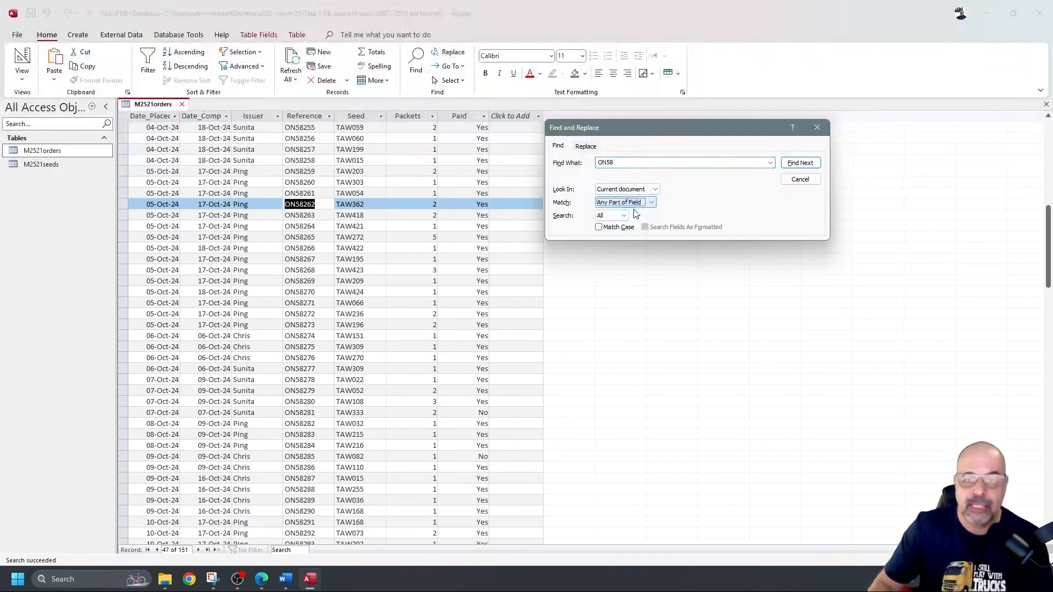
pyautogui.click(803, 164)
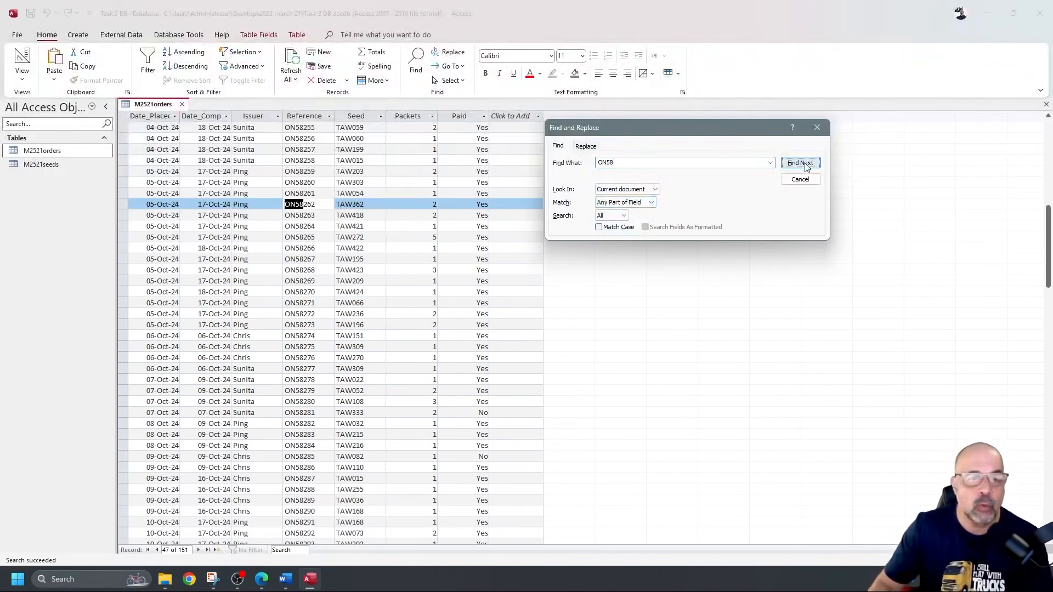
pyautogui.click(803, 164)
pyautogui.click(803, 164)
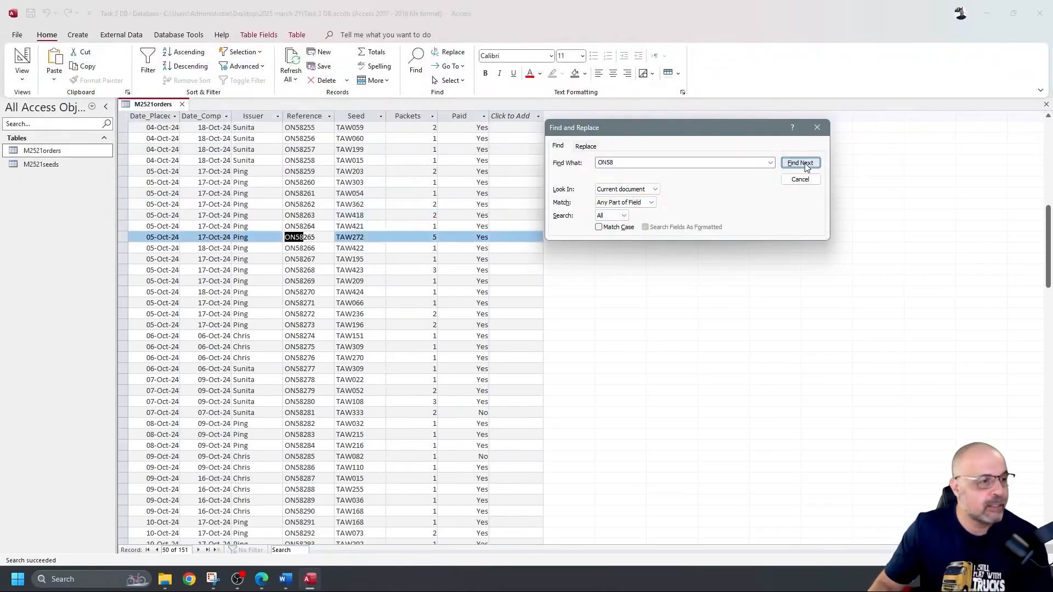
pyautogui.click(803, 164)
pyautogui.click(804, 164)
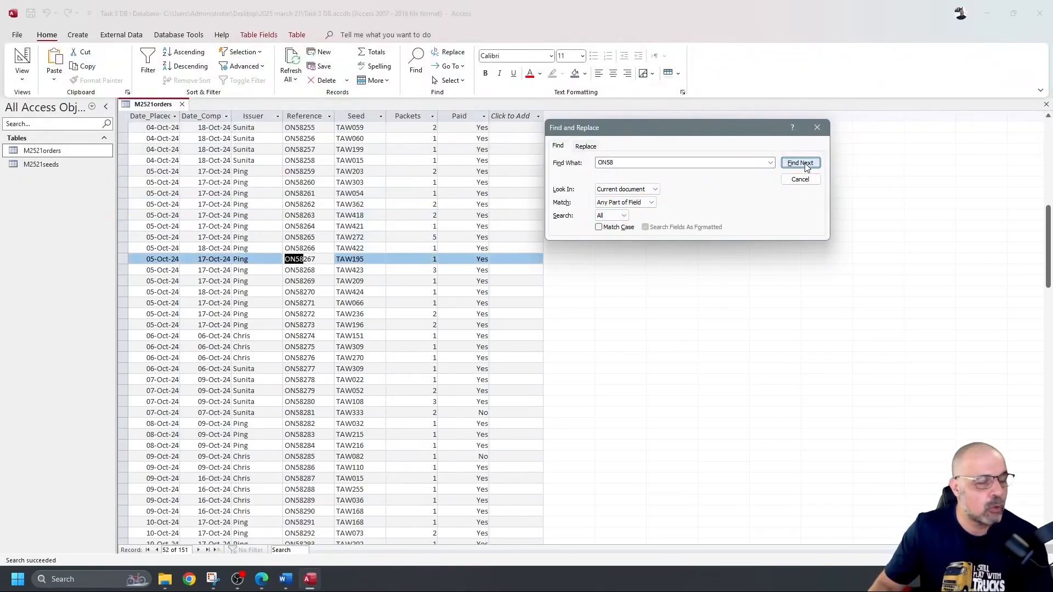
pyautogui.click(804, 164)
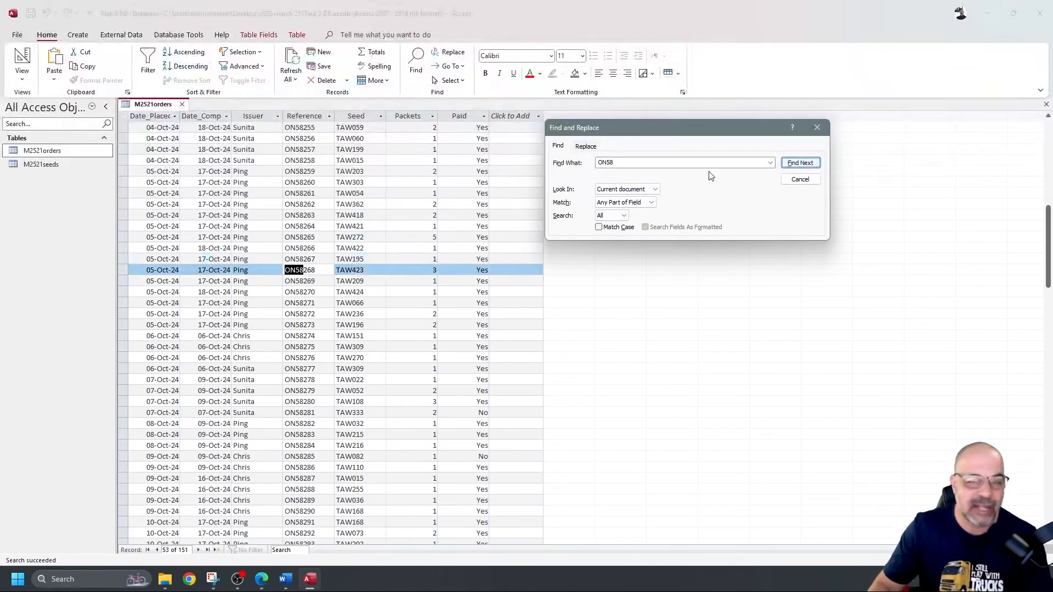
# Step: Return to record ON58262 using Whole Field matching, then close Find and Replace
pyautogui.doubleClick(659, 163)
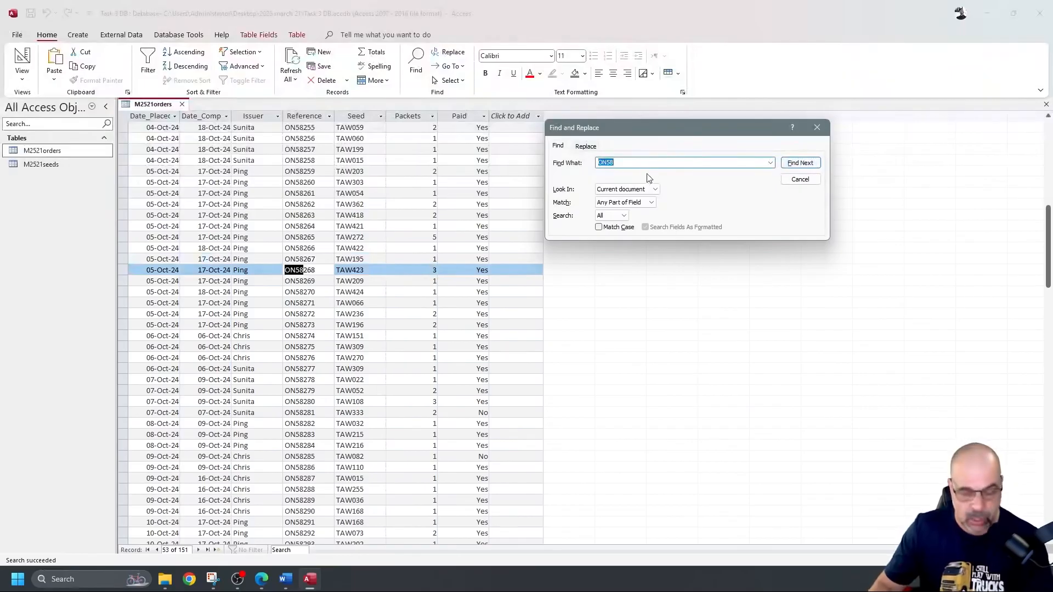
pyautogui.write('ON58')
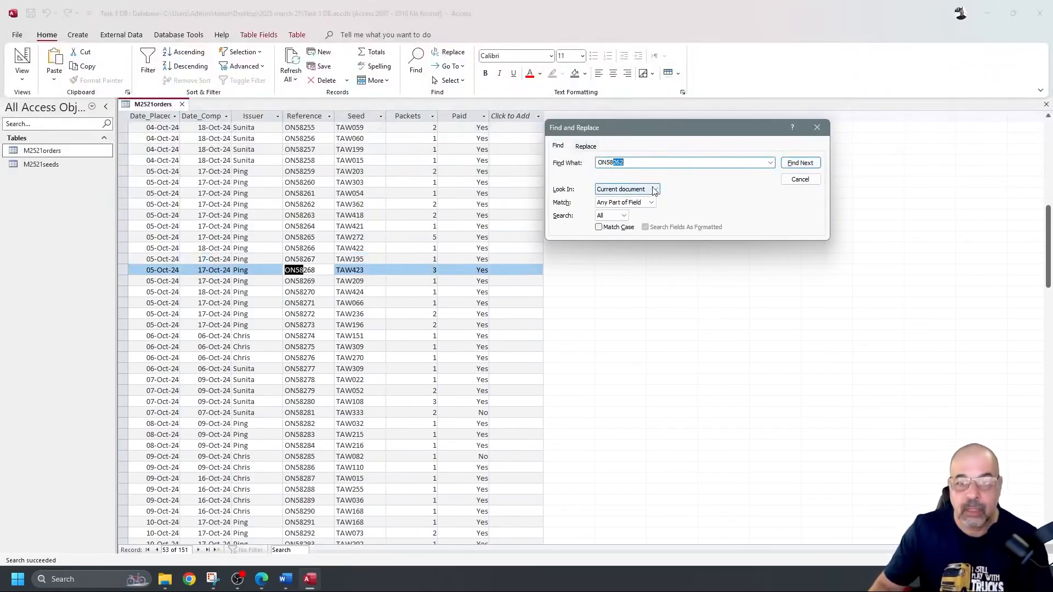
pyautogui.click(652, 203)
pyautogui.click(630, 219)
pyautogui.click(800, 163)
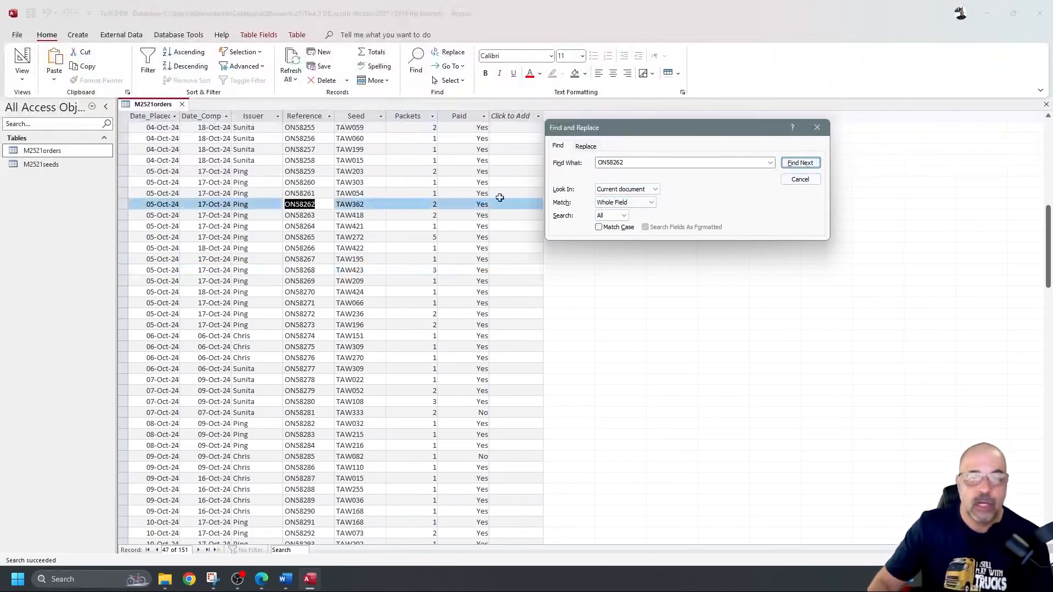
pyautogui.click(817, 128)
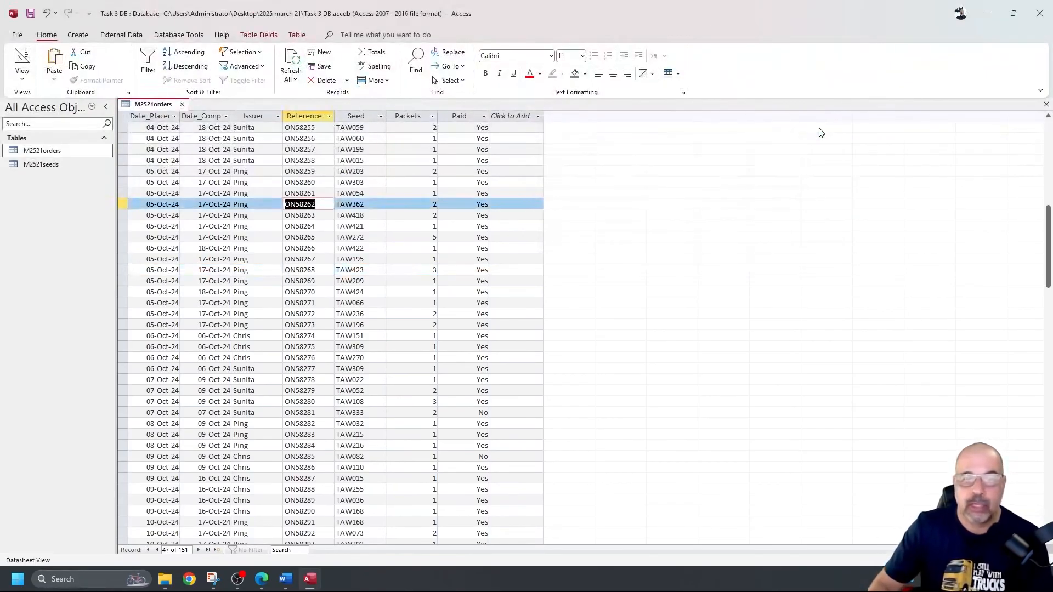
# Step: Change order ON58262's Packets from 2 to 4 and Paid from Yes to No
pyautogui.click(427, 204)
pyautogui.press('BackSpace')
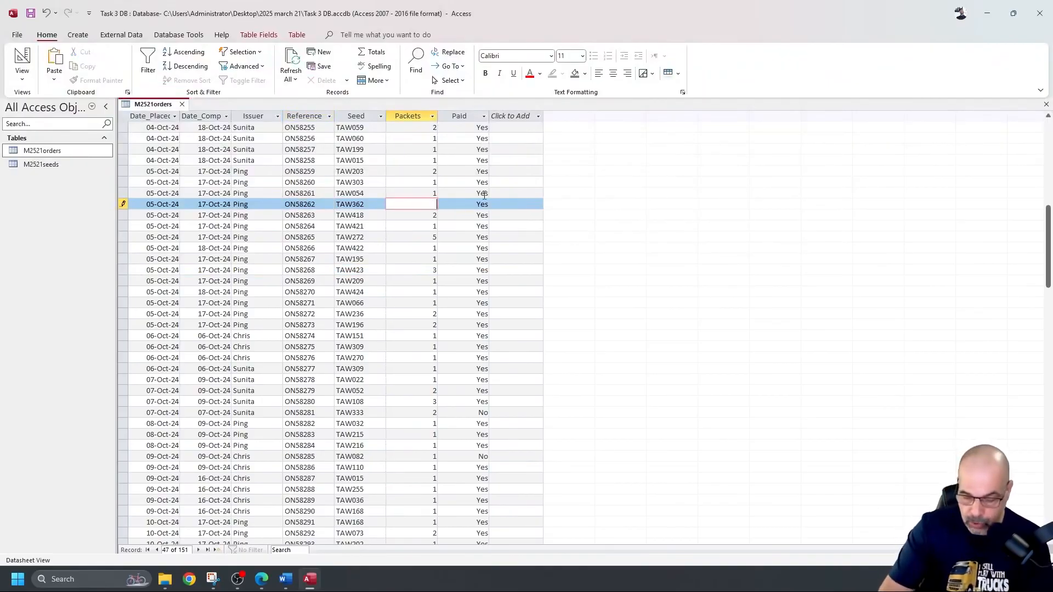
pyautogui.write('4')
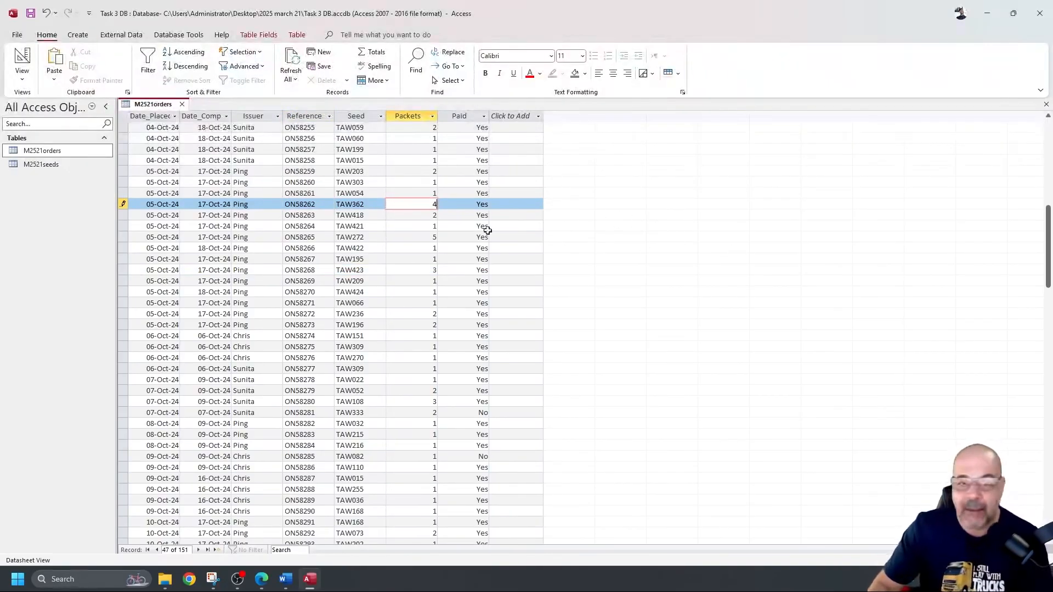
pyautogui.click(475, 205)
pyautogui.doubleClick(475, 205)
pyautogui.press('BackSpace')
pyautogui.write('No')
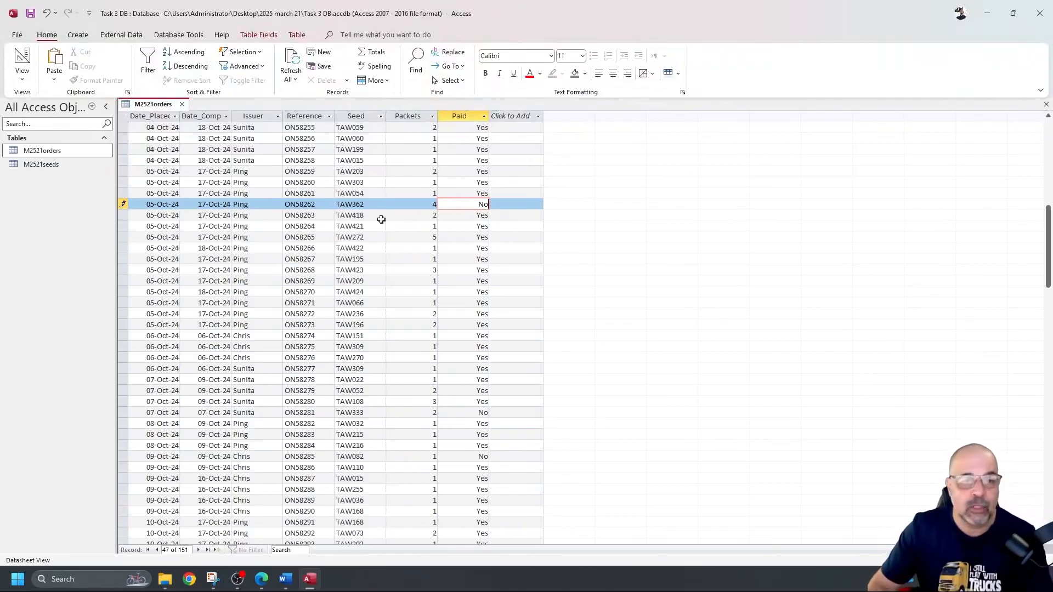
pyautogui.click(422, 226)
# Step: Commit the edited record, then close M2521orders and save the changes
pyautogui.moveTo(434, 203); pyautogui.dragTo(482, 202)
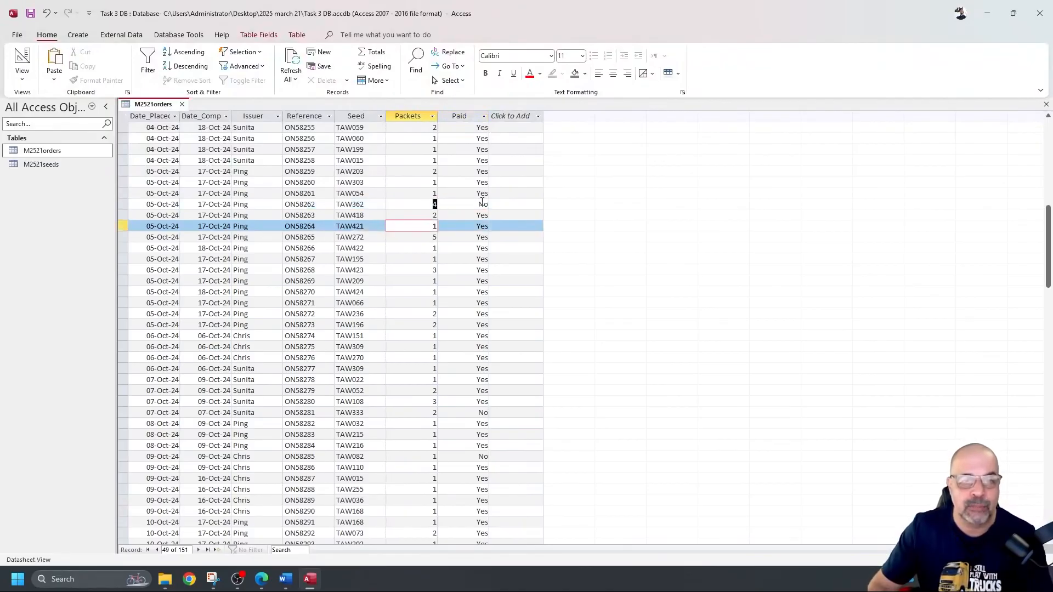
pyautogui.click(423, 237)
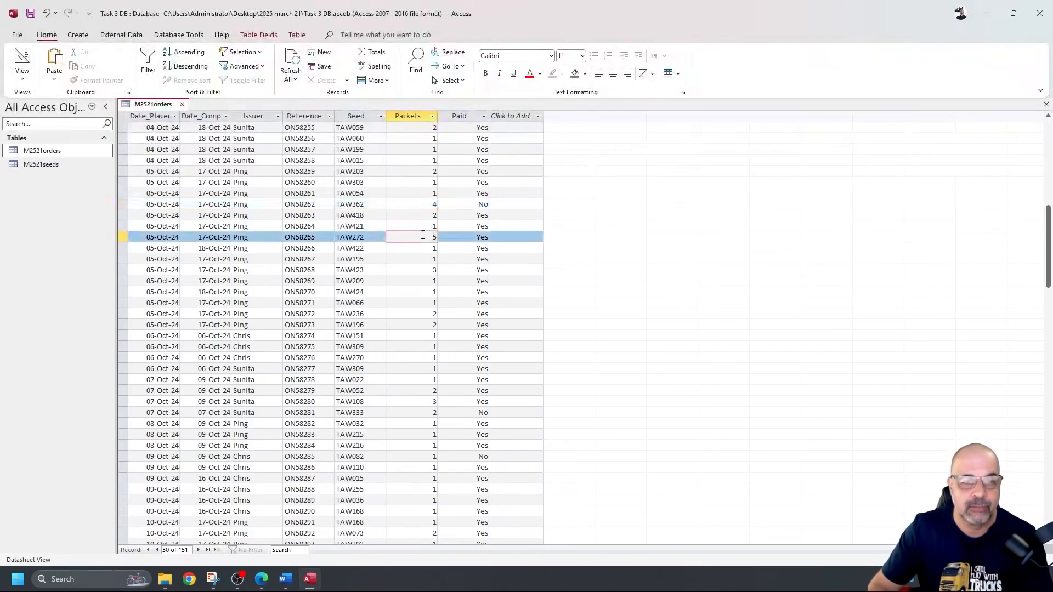
pyautogui.click(183, 105)
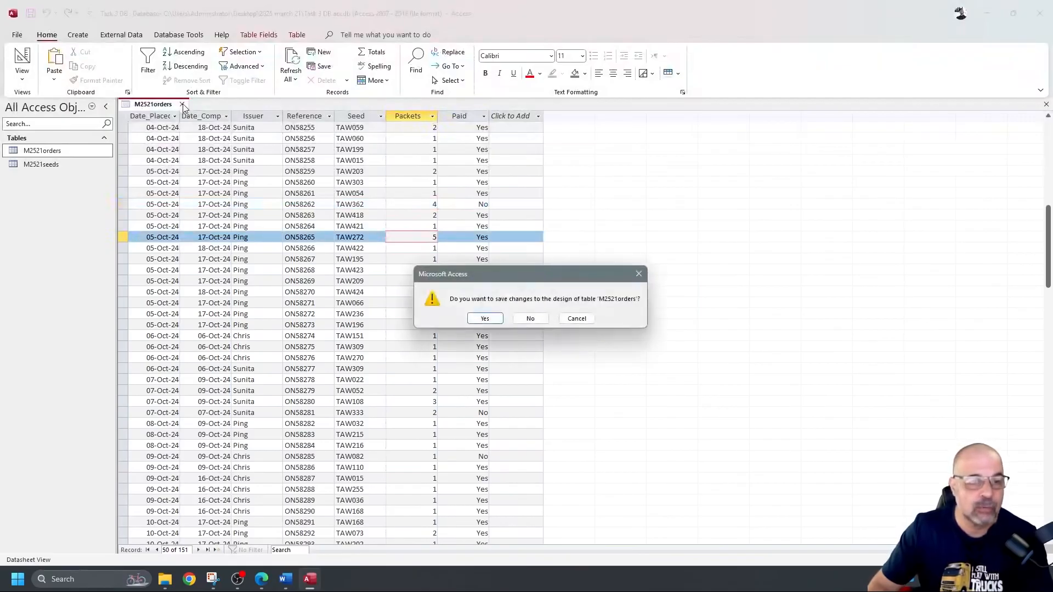
pyautogui.click(485, 319)
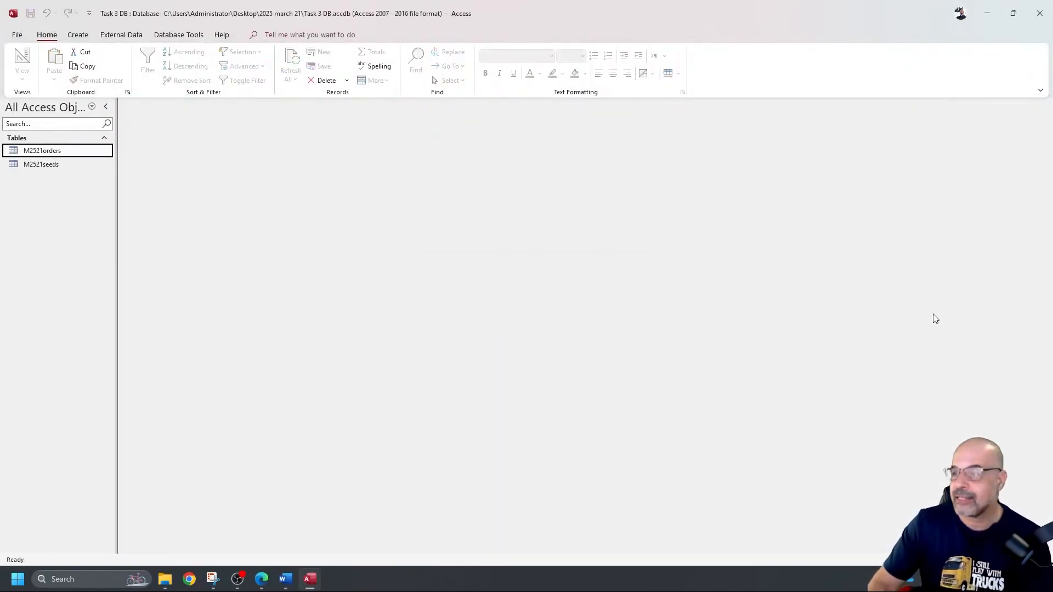
# Step: Return to the exam PDF in Edge and scroll to question 18 on page 8
pyautogui.hotkey('alt', 'Tab')
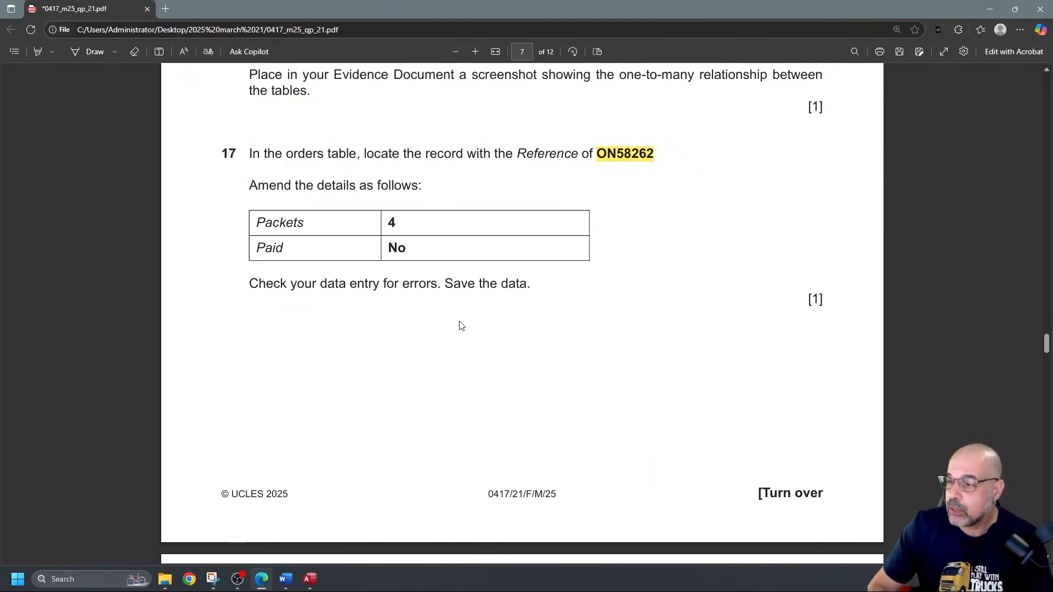
pyautogui.scroll(-1, 425, 320)
pyautogui.scroll(-8, 420, 319)
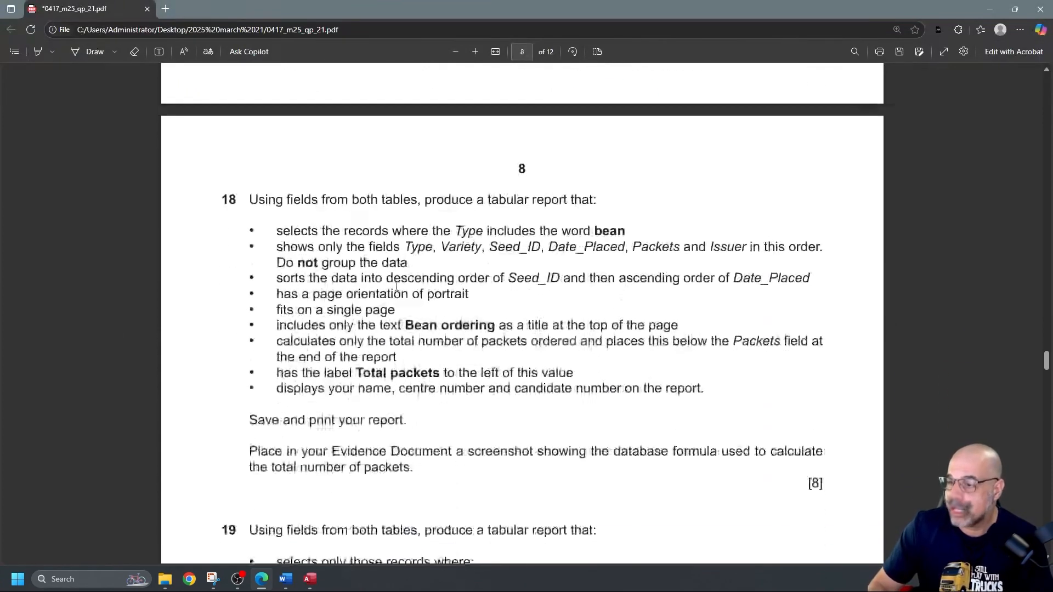
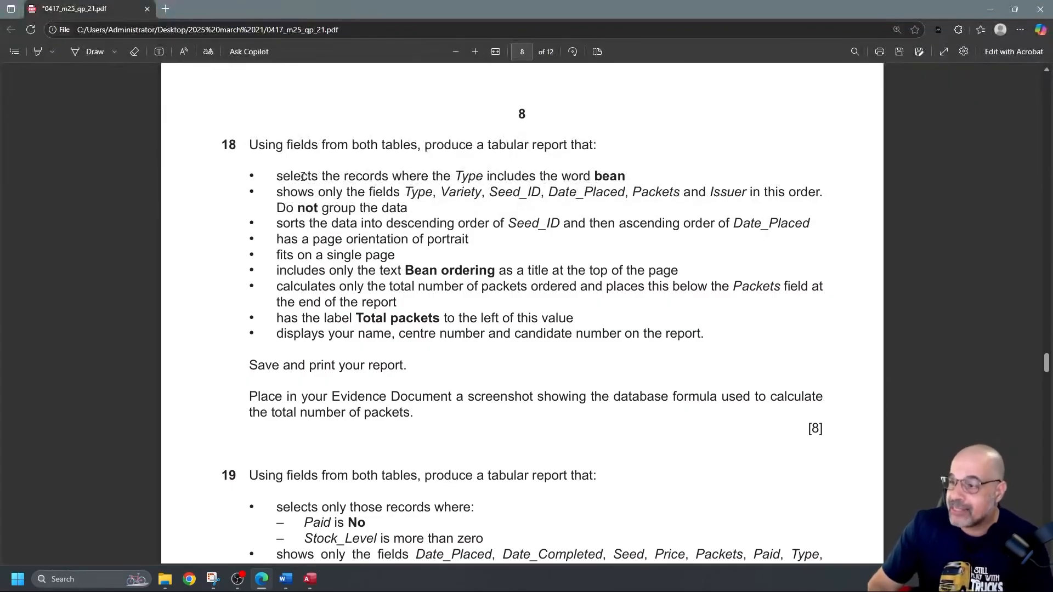
# Step: Highlight question 18's Type-to-Issuer field list, the 'Do not group' rule and the Seed_ID/Date_Placed sort orders
pyautogui.moveTo(275, 176); pyautogui.dragTo(626, 168)
pyautogui.click(623, 173)
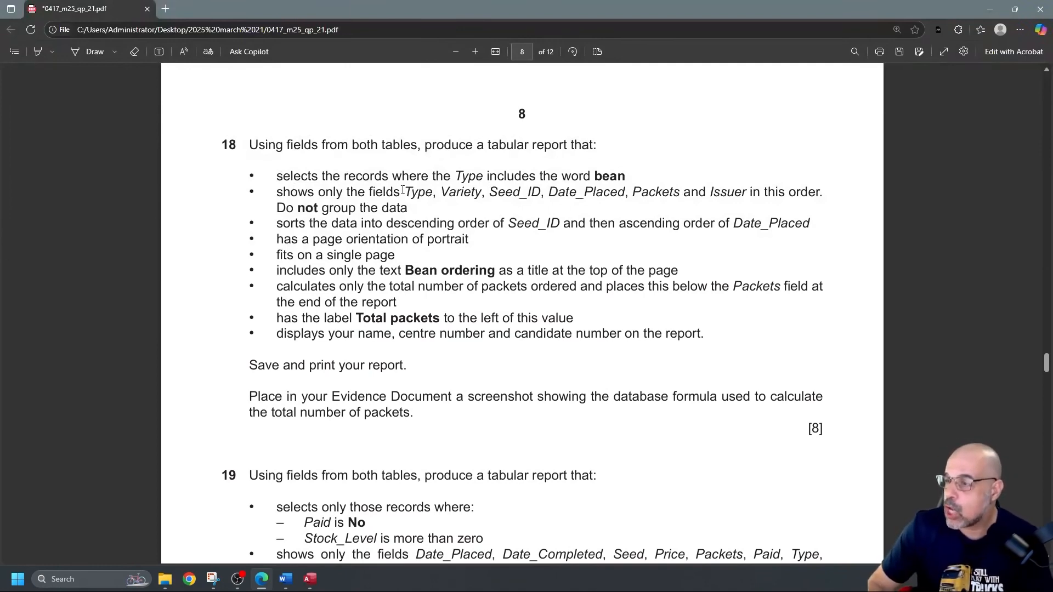
pyautogui.click(39, 51)
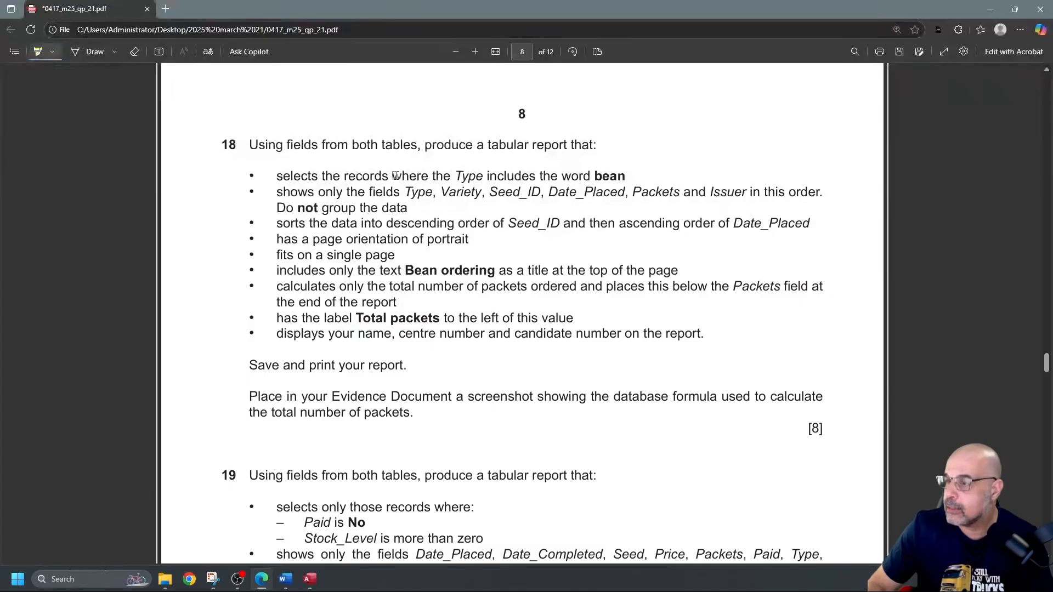
pyautogui.moveTo(404, 192)
pyautogui.mouseDown()
pyautogui.moveTo(777, 189)
pyautogui.moveTo(741, 192)
pyautogui.mouseUp()
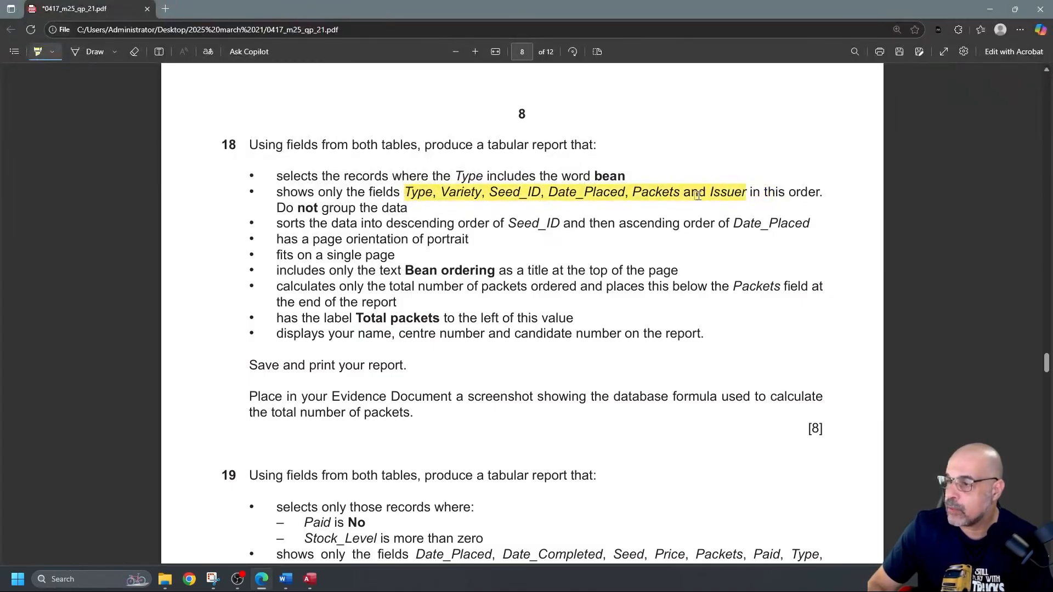
pyautogui.moveTo(276, 210); pyautogui.dragTo(411, 212)
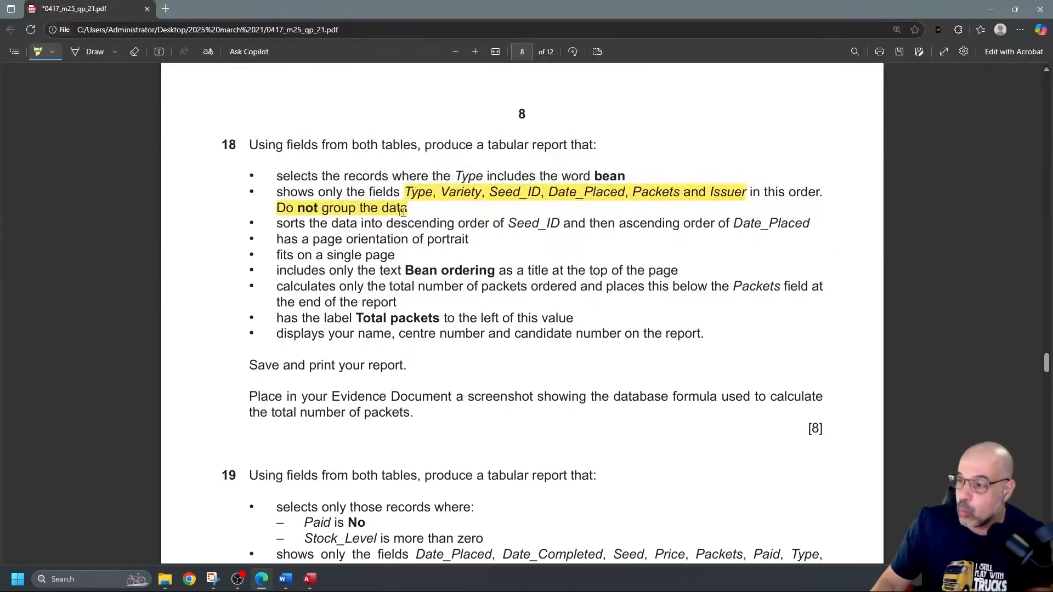
pyautogui.moveTo(571, 222); pyautogui.dragTo(391, 223)
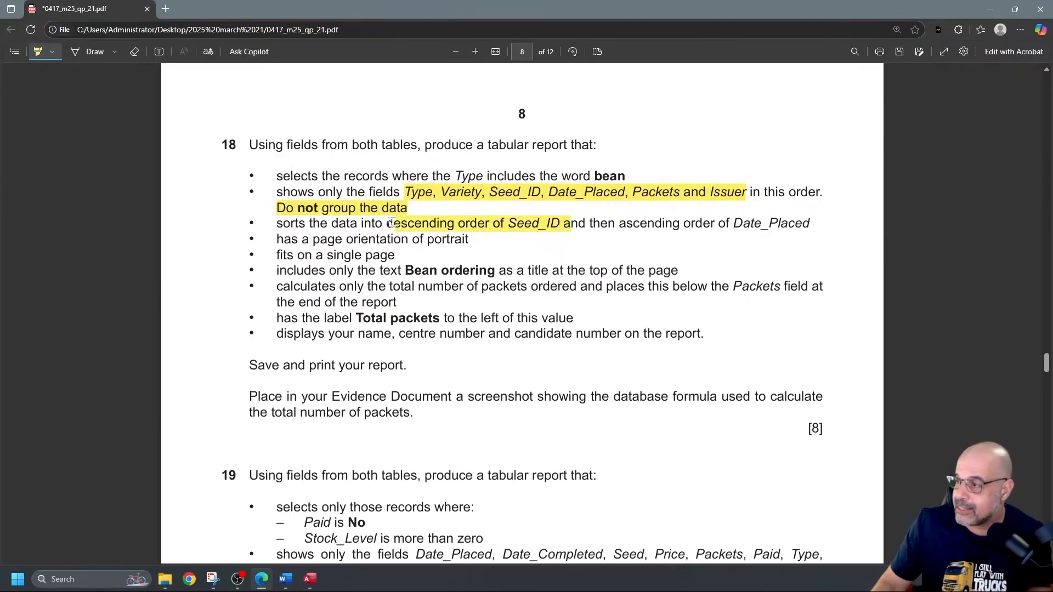
pyautogui.moveTo(734, 223); pyautogui.dragTo(814, 225)
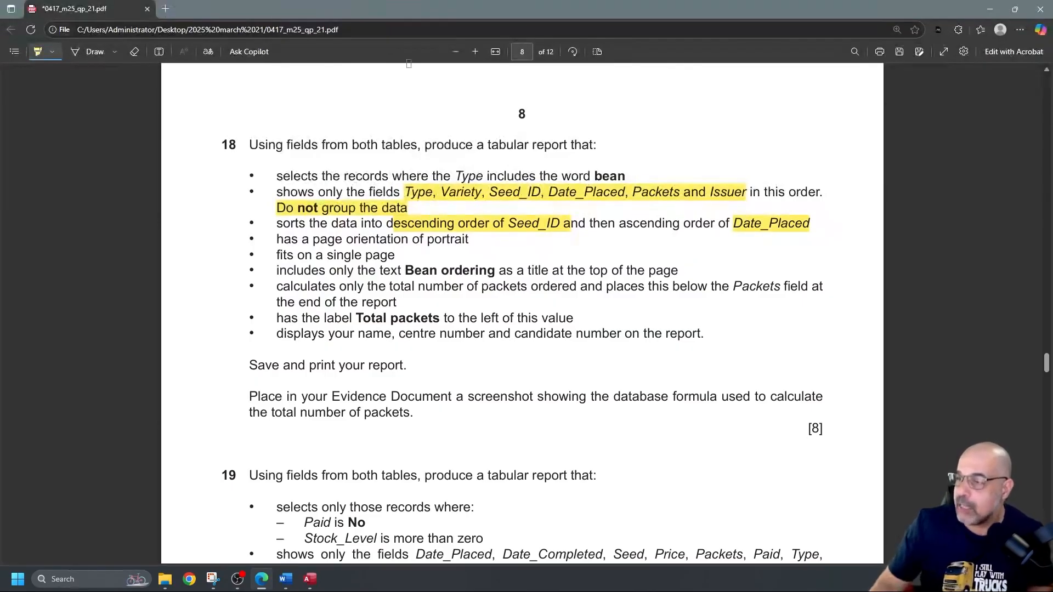
# Step: Bracket the query bullets and the report bullets in ink, labelling them Q and R
pyautogui.click(78, 51)
pyautogui.moveTo(252, 167)
pyautogui.mouseDown()
pyautogui.moveTo(224, 163)
pyautogui.moveTo(234, 247)
pyautogui.moveTo(259, 251)
pyautogui.mouseUp()
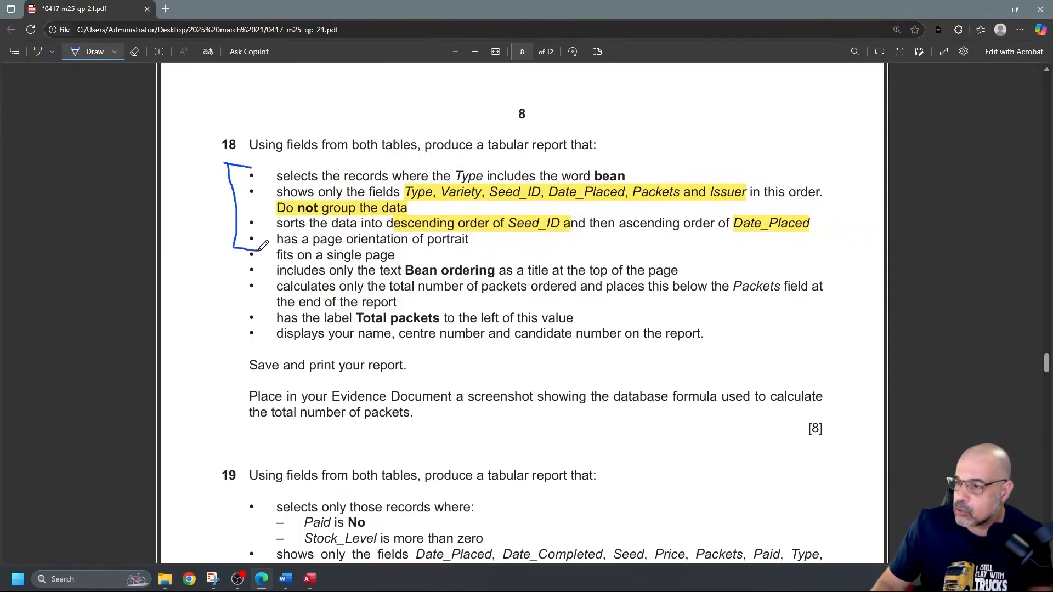
pyautogui.moveTo(210, 191)
pyautogui.mouseDown()
pyautogui.moveTo(196, 189)
pyautogui.moveTo(231, 216)
pyautogui.mouseUp()
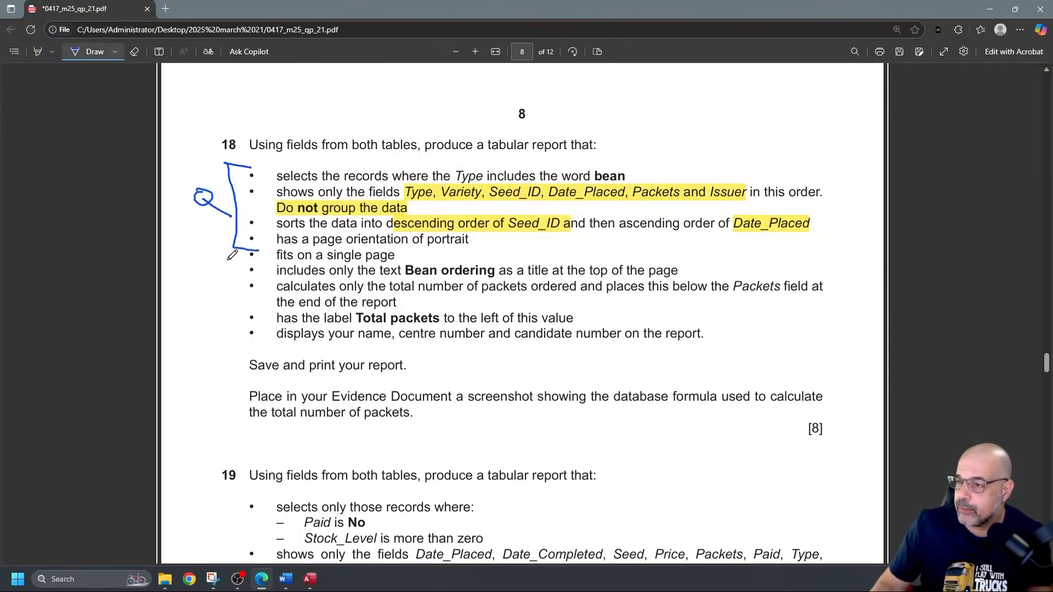
pyautogui.moveTo(258, 253)
pyautogui.mouseDown()
pyautogui.moveTo(227, 254)
pyautogui.moveTo(224, 318)
pyautogui.moveTo(265, 345)
pyautogui.mouseUp()
pyautogui.moveTo(196, 279)
pyautogui.mouseDown()
pyautogui.moveTo(196, 304)
pyautogui.moveTo(215, 305)
pyautogui.mouseUp()
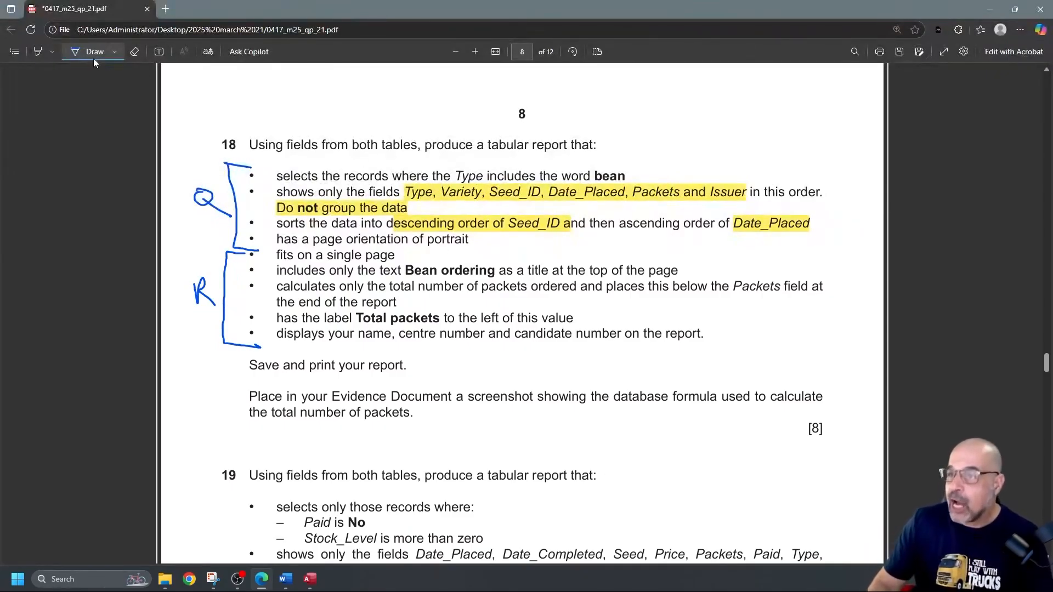
pyautogui.click(36, 51)
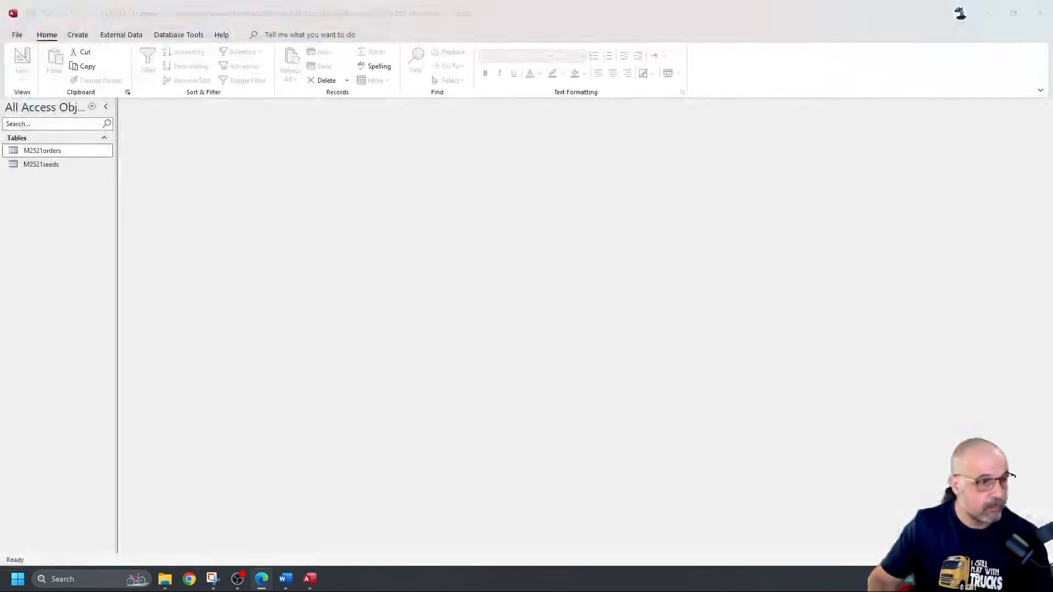
# Step: Create a new query design with M2521orders and M2521seeds, enlarging both table boxes and the field grid
pyautogui.click(77, 36)
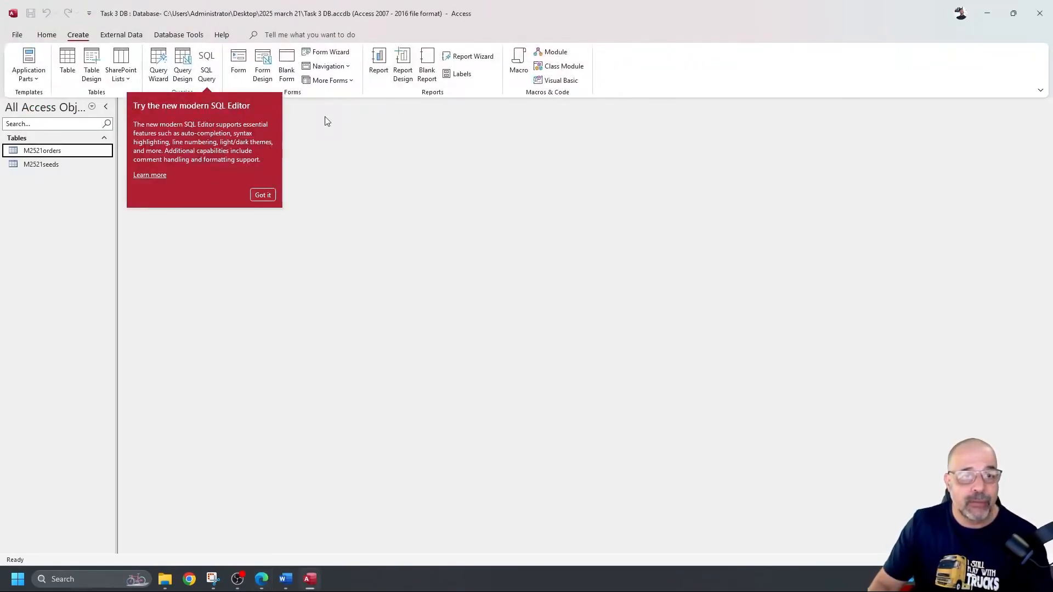
pyautogui.click(262, 196)
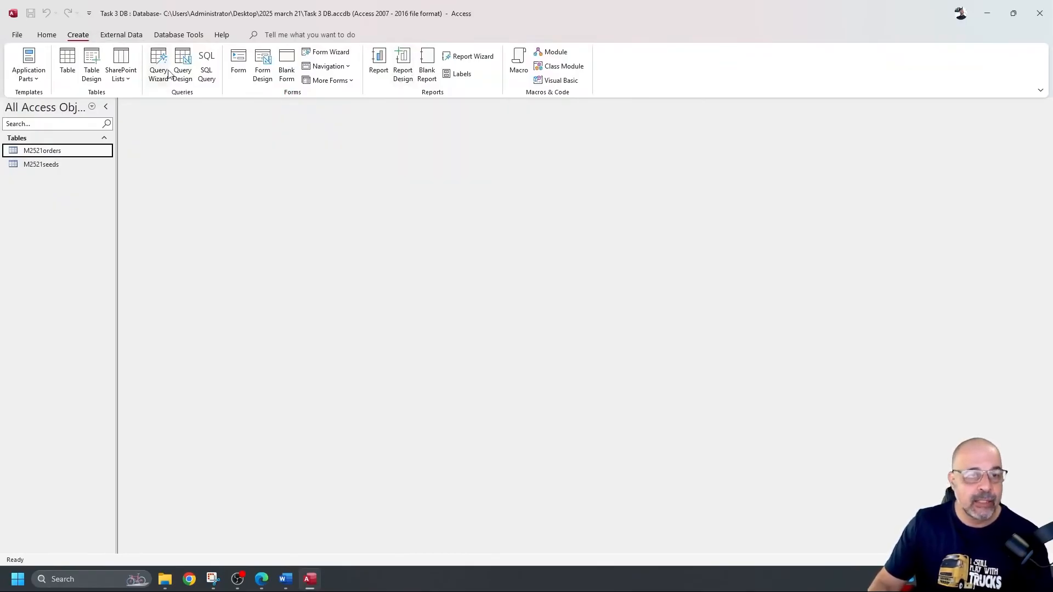
pyautogui.click(183, 56)
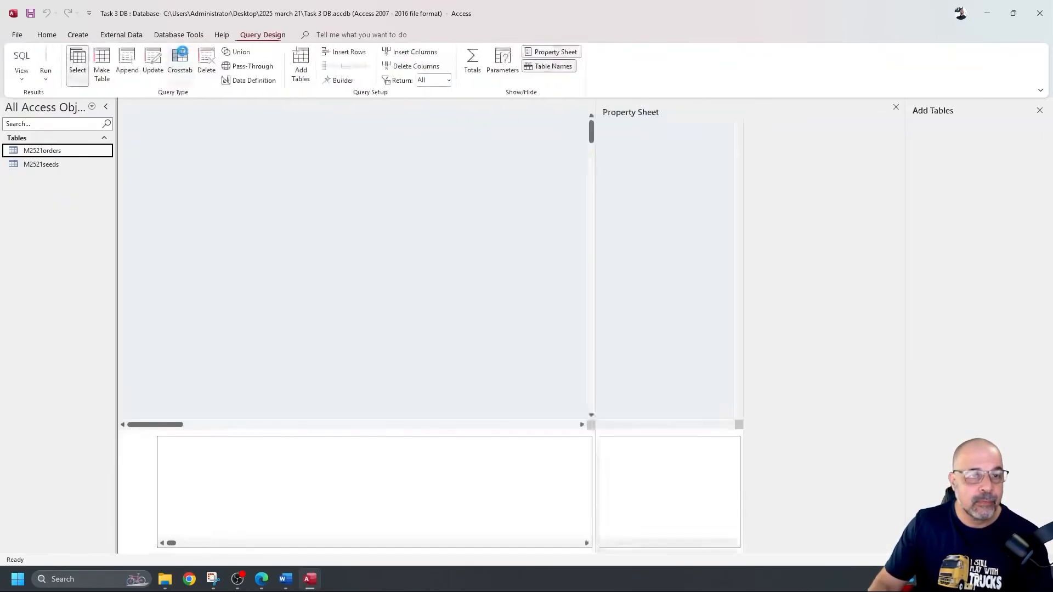
pyautogui.click(896, 107)
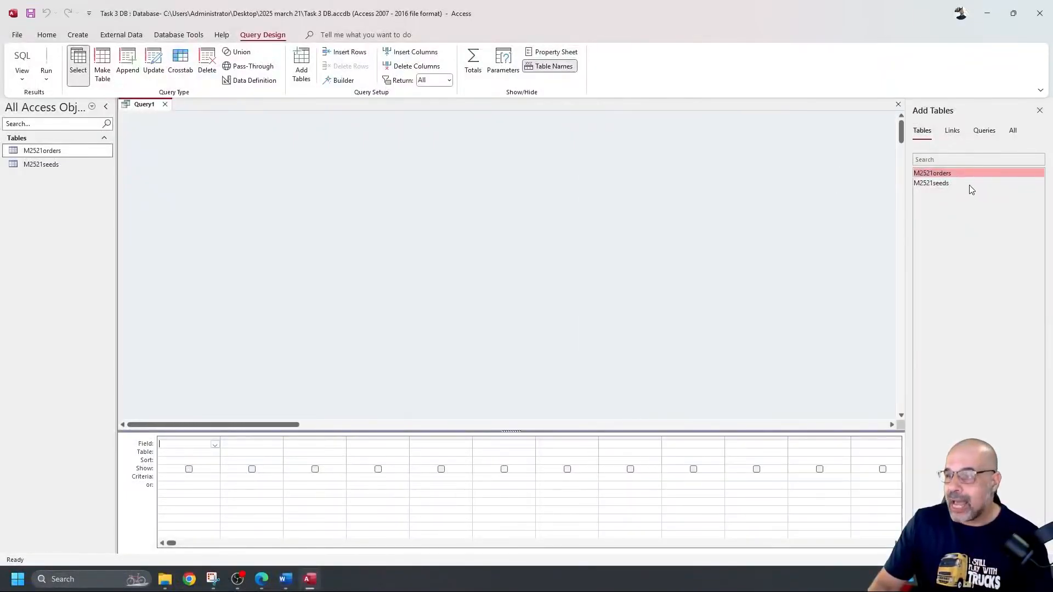
pyautogui.doubleClick(956, 173)
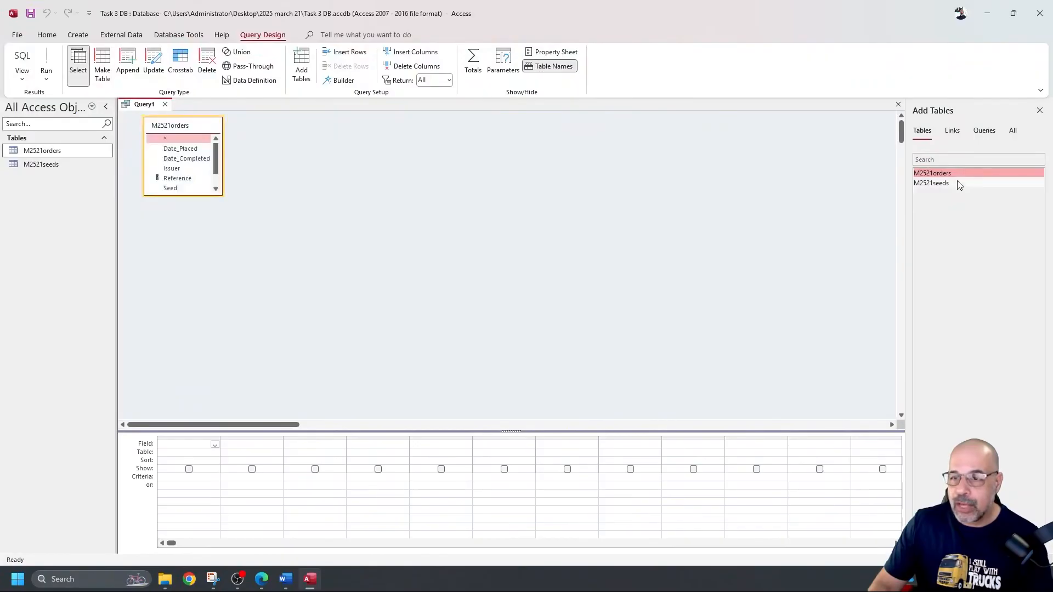
pyautogui.doubleClick(957, 185)
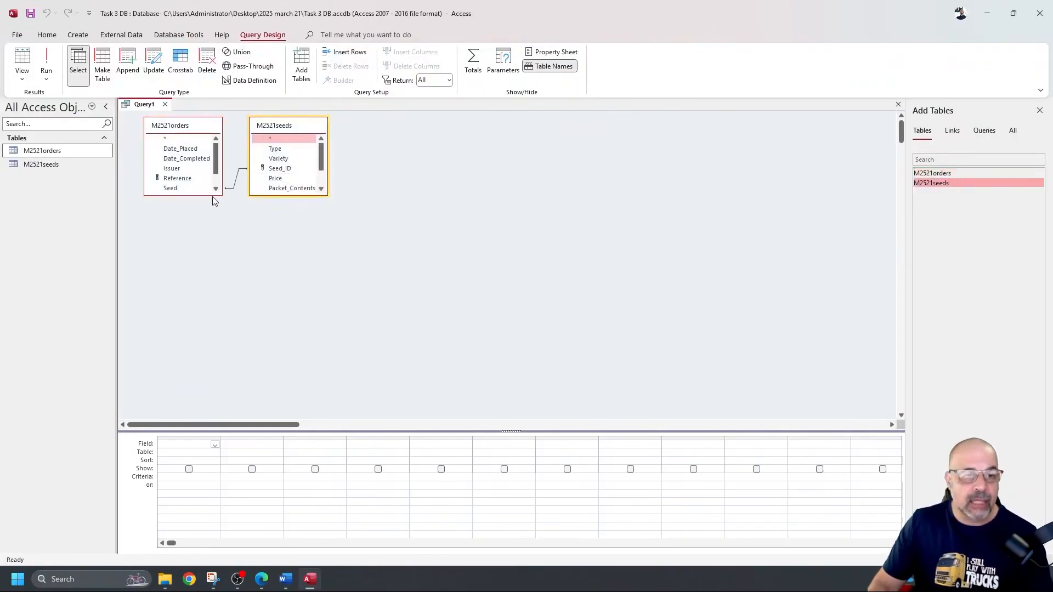
pyautogui.moveTo(212, 195); pyautogui.dragTo(217, 244)
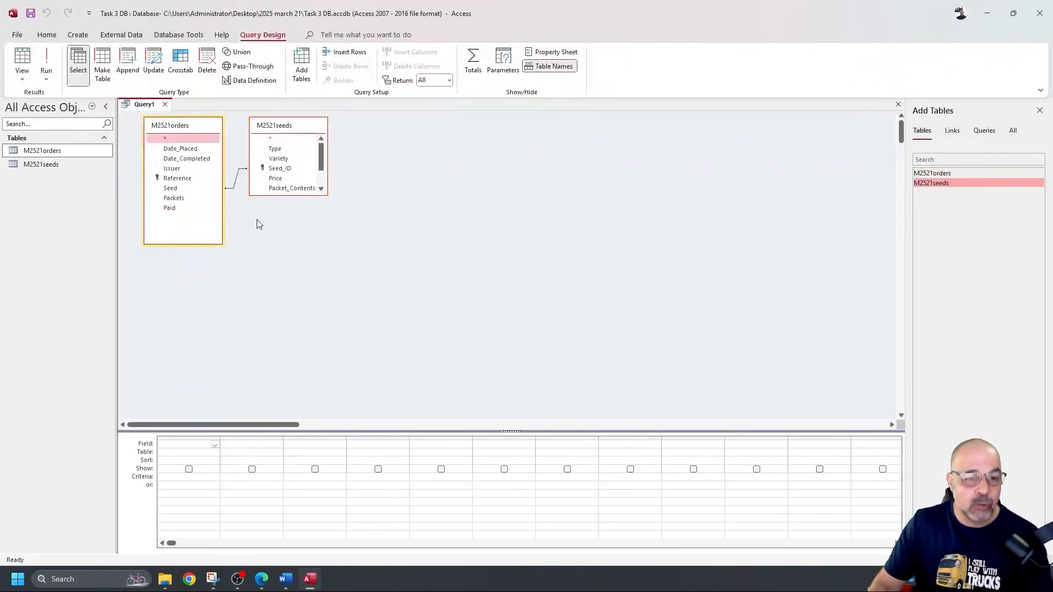
pyautogui.moveTo(287, 196); pyautogui.dragTo(289, 245)
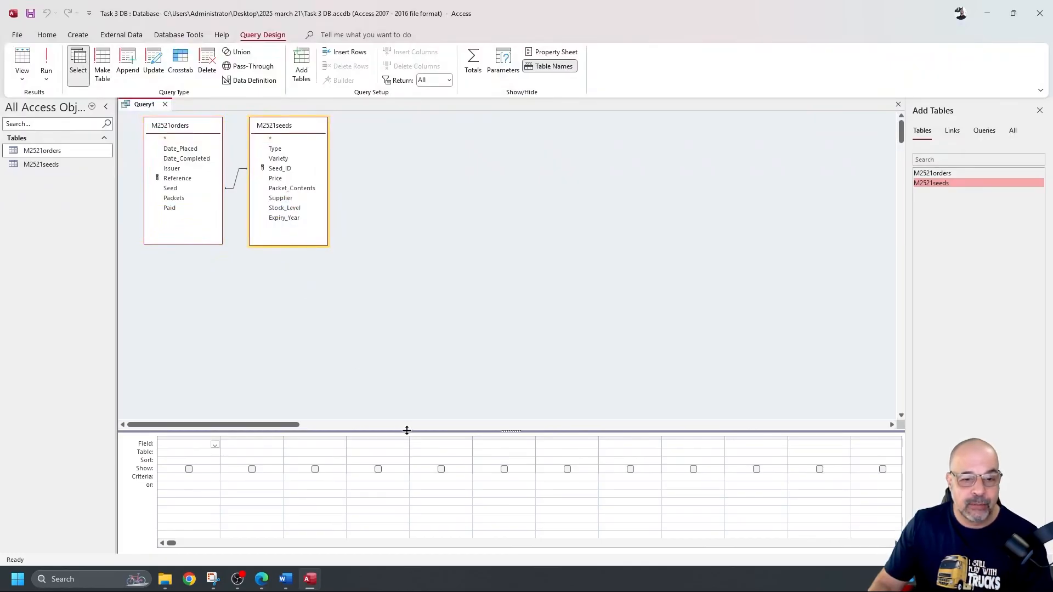
pyautogui.moveTo(406, 416); pyautogui.dragTo(399, 303)
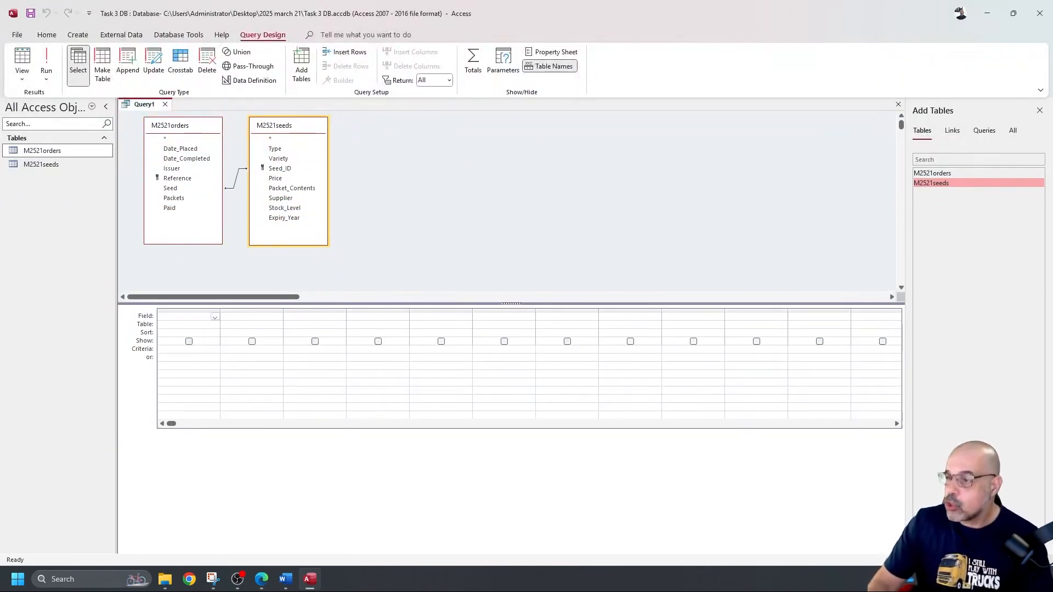
# Step: Add Variety and Seed_ID to the grid, then cut those two misplaced columns
pyautogui.doubleClick(274, 160)
pyautogui.doubleClick(277, 169)
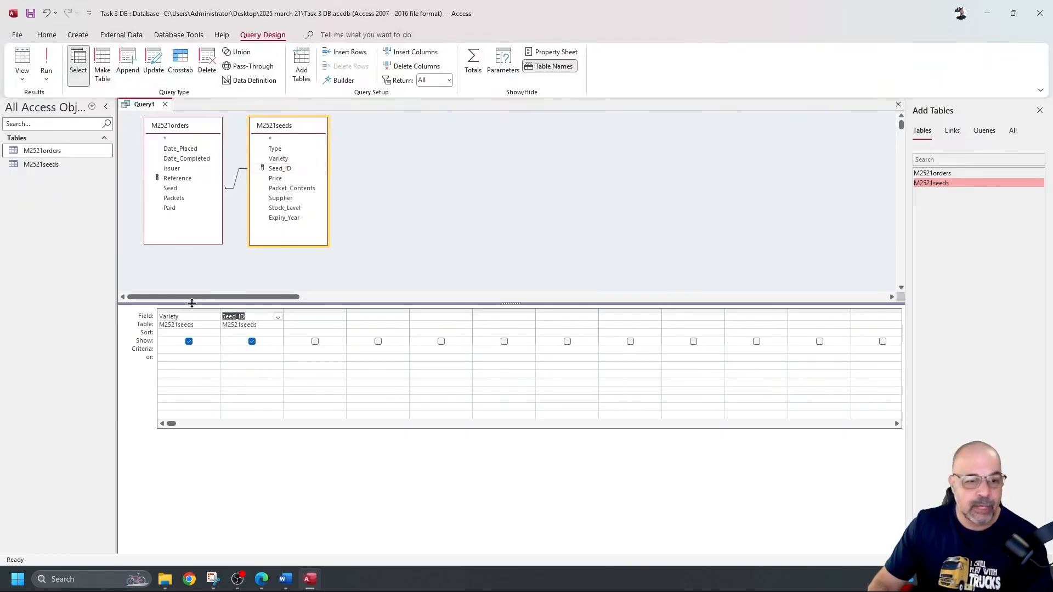
pyautogui.moveTo(200, 310); pyautogui.dragTo(249, 310)
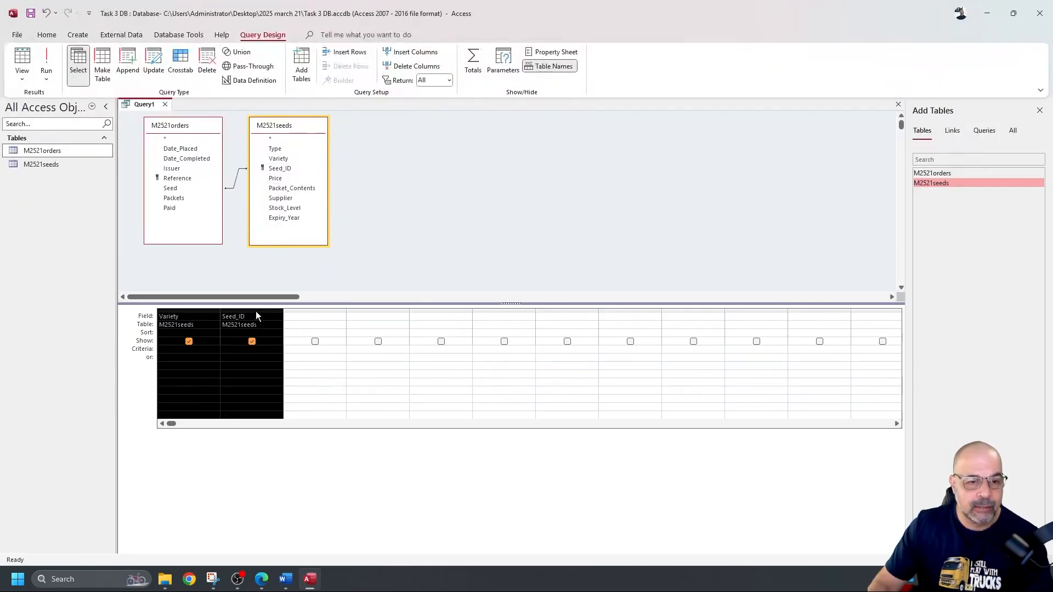
pyautogui.rightClick(187, 310)
pyautogui.click(230, 351)
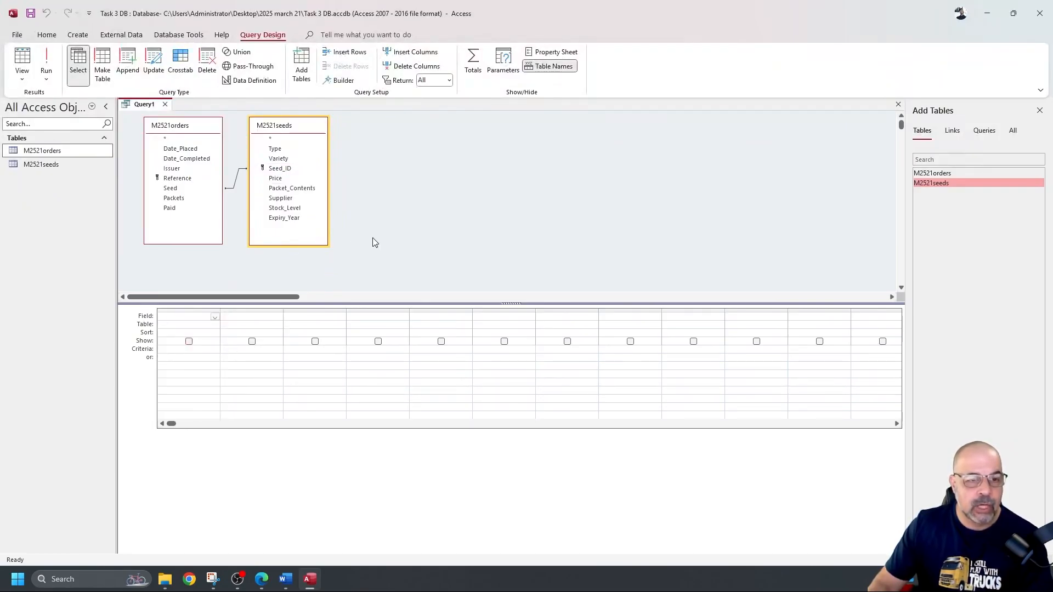
# Step: Add Type, Variety, Seed_ID, Date_Placed, Packets and Issuer in order, then run the query (151 records)
pyautogui.doubleClick(281, 150)
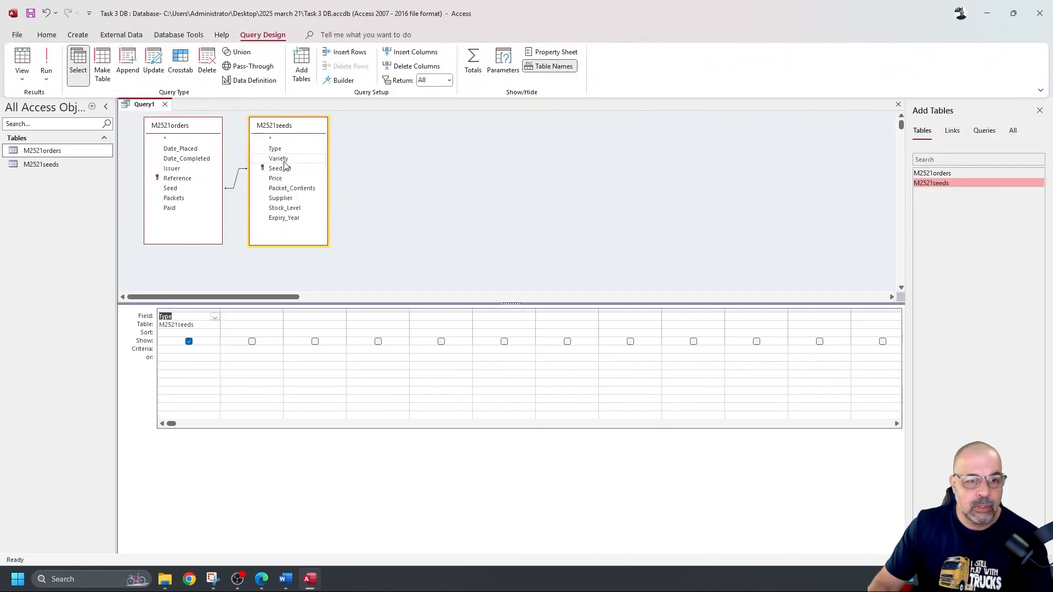
pyautogui.doubleClick(280, 159)
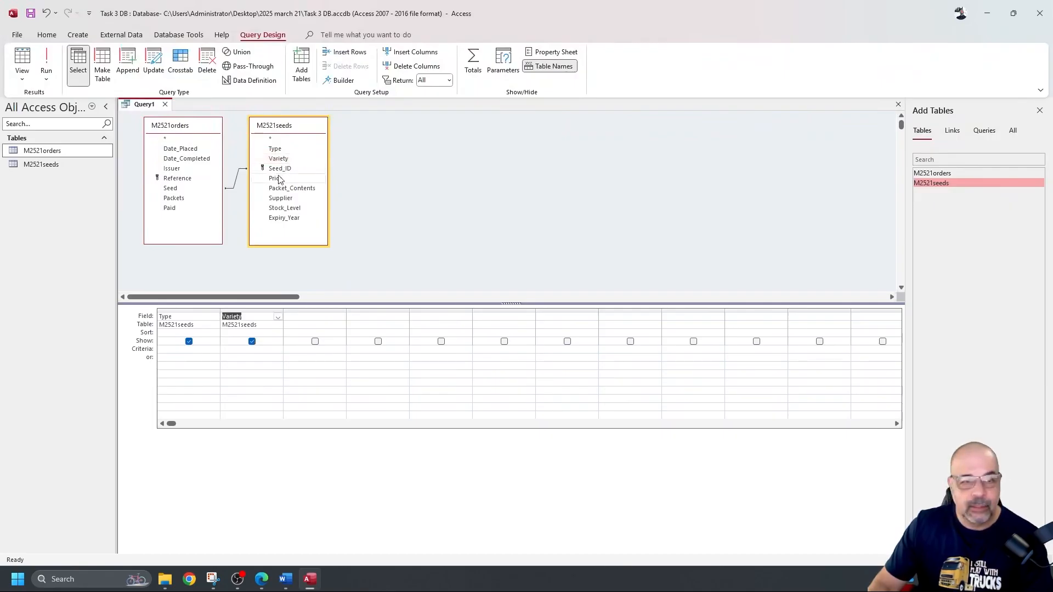
pyautogui.doubleClick(287, 169)
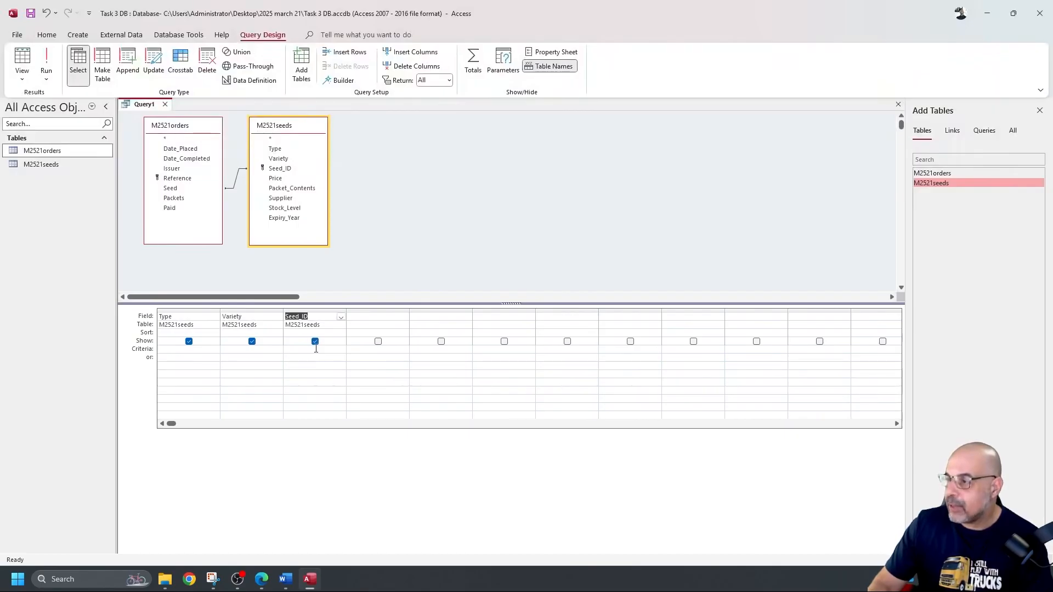
pyautogui.doubleClick(195, 150)
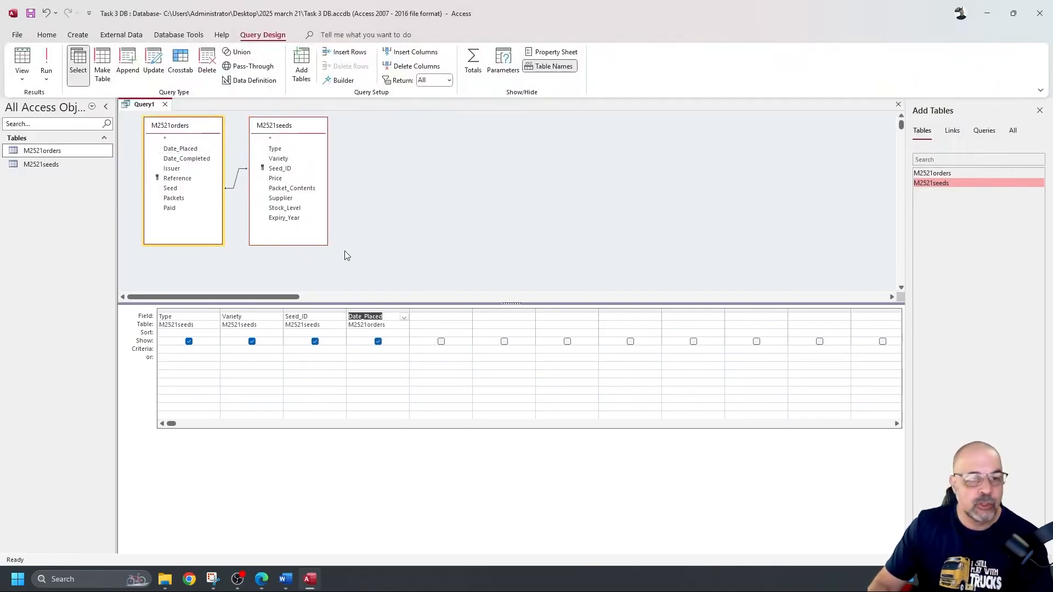
pyautogui.doubleClick(185, 198)
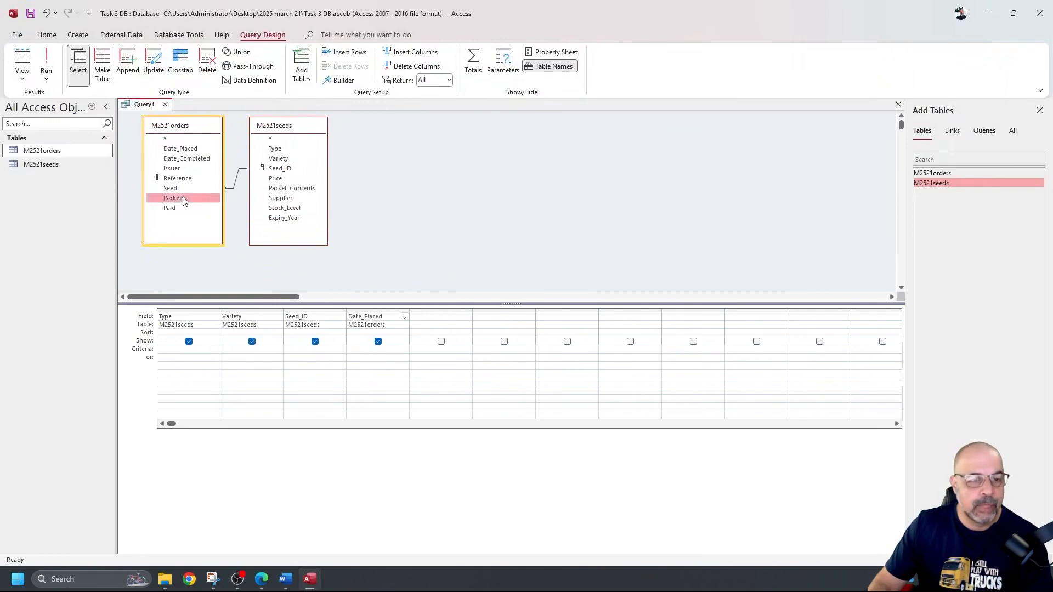
pyautogui.doubleClick(185, 168)
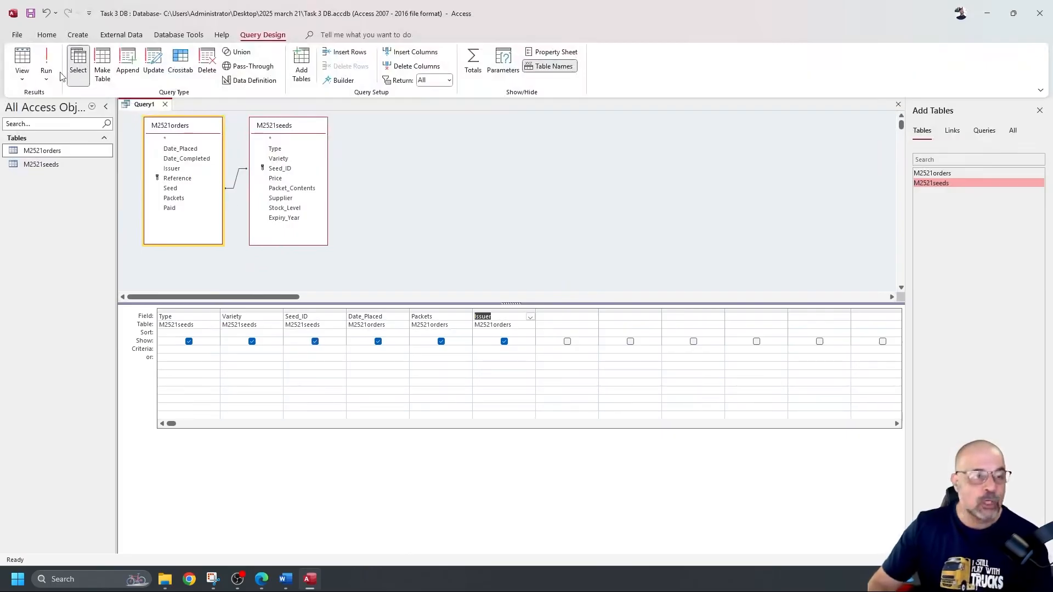
pyautogui.click(46, 61)
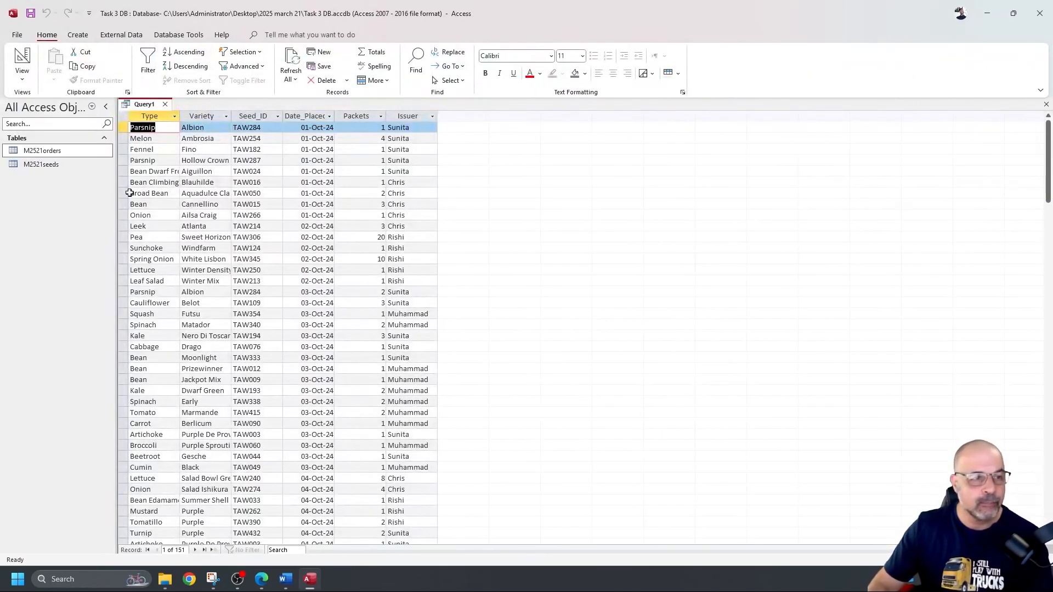
# Step: Return Query1 to Design view and scroll EVIDENCE1234.docx down to the empty Step 18 evidence section
pyautogui.click(24, 59)
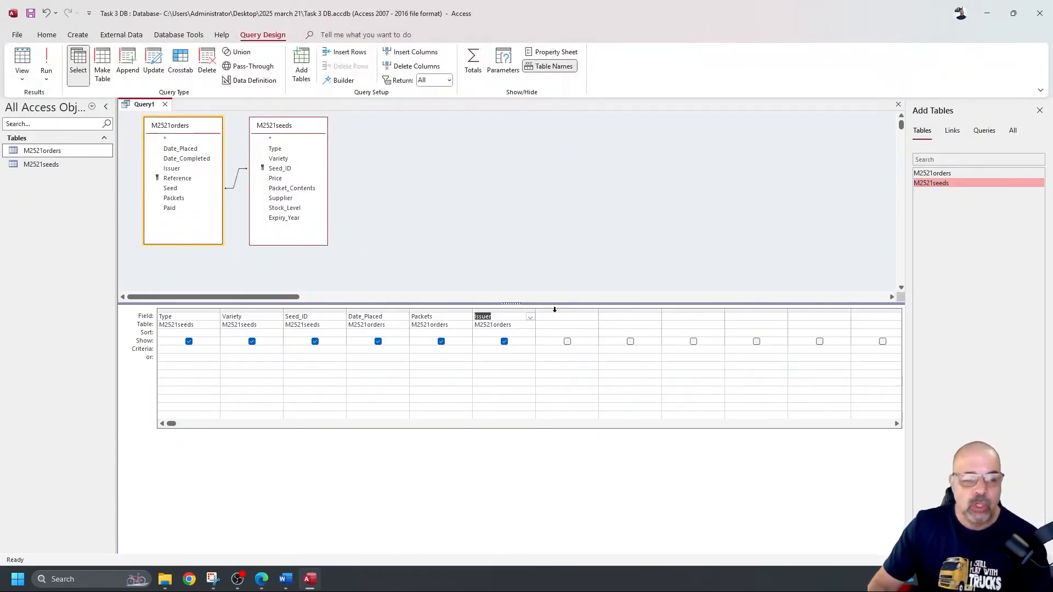
pyautogui.click(286, 579)
pyautogui.scroll(-10, 451, 247)
pyautogui.scroll(-2, 452, 247)
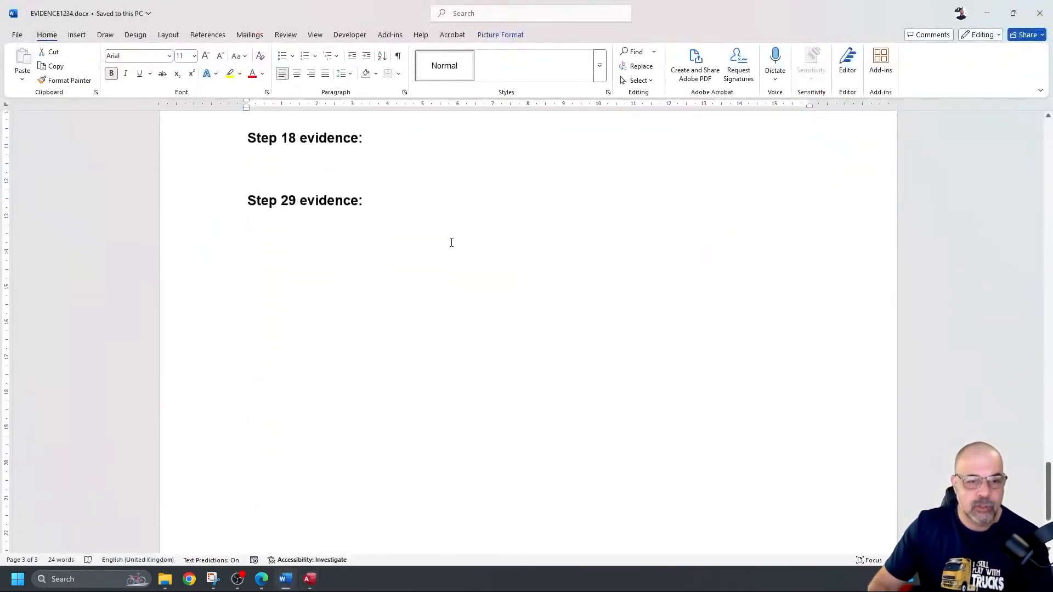
pyautogui.click(364, 169)
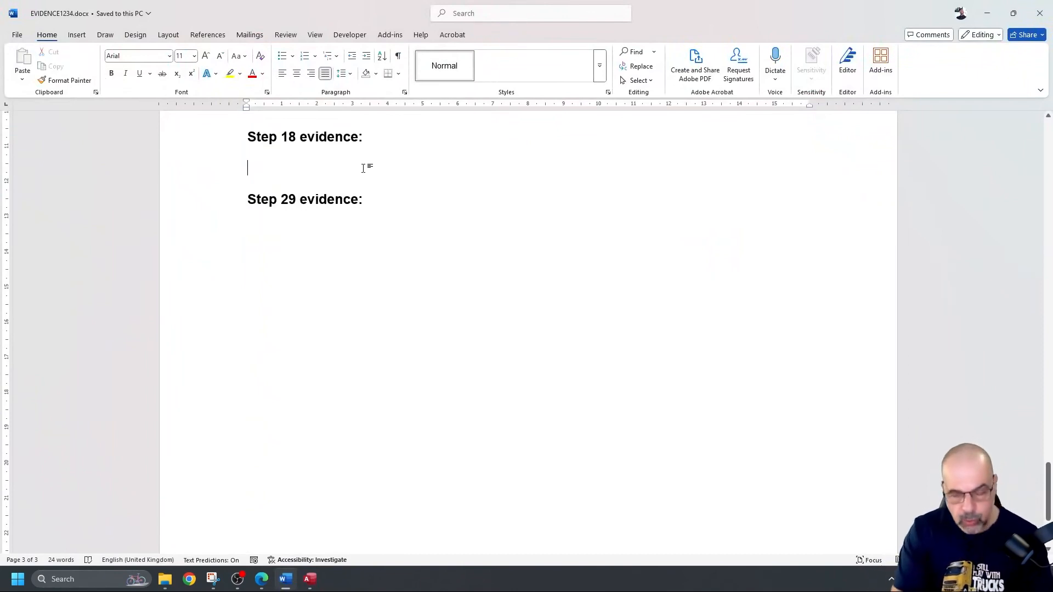
pyautogui.write('Like')
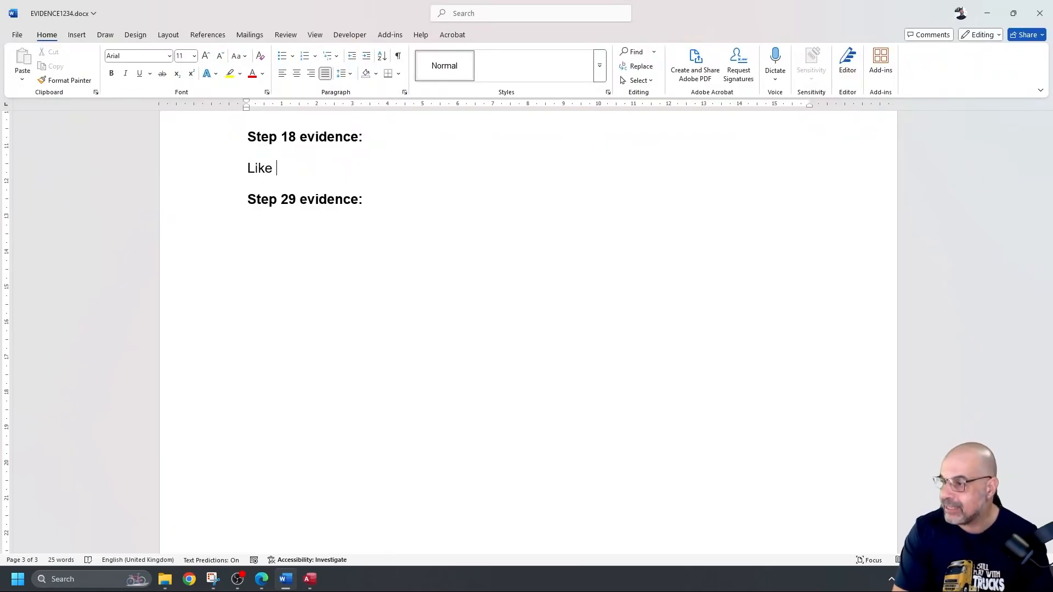
pyautogui.write(' bean')
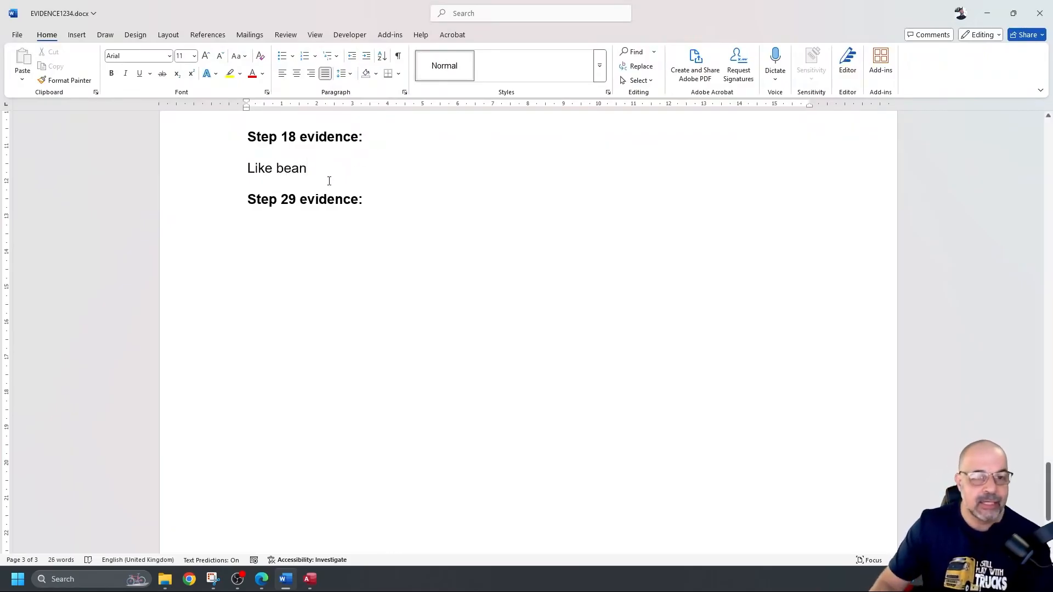
pyautogui.scroll(9, 320, 190)
pyautogui.moveTo(295, 174); pyautogui.dragTo(193, 173)
pyautogui.click(283, 183)
pyautogui.doubleClick(282, 183)
pyautogui.click(175, 173)
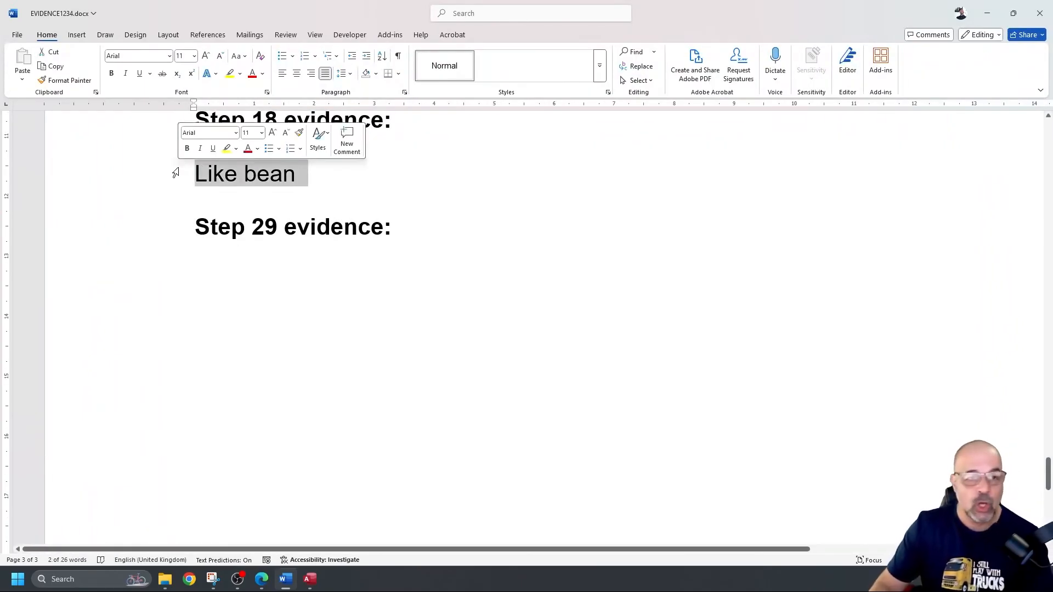
pyautogui.click(269, 175)
pyautogui.doubleClick(261, 175)
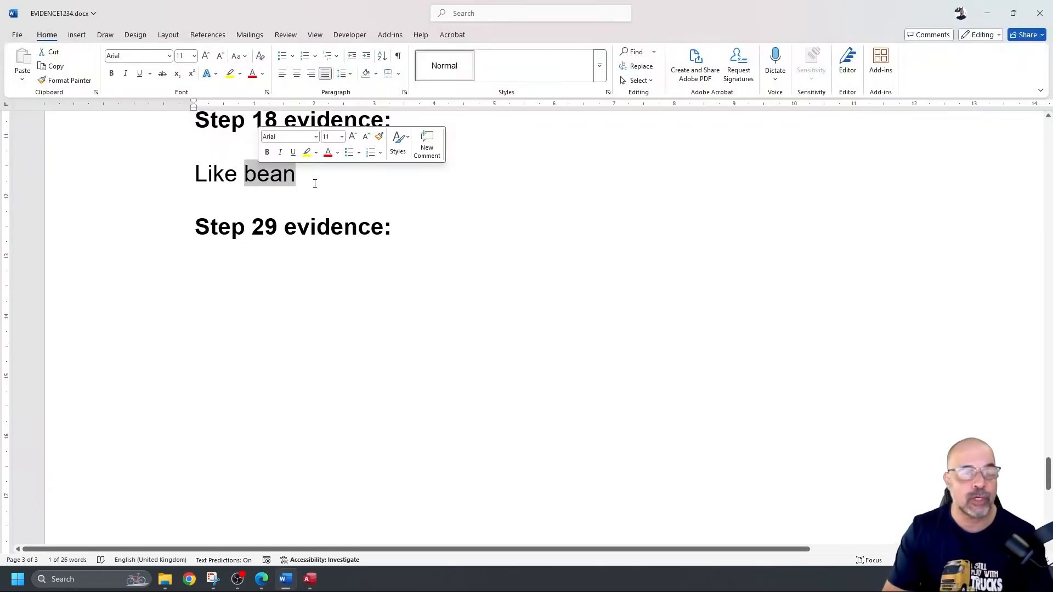
pyautogui.press('Left')
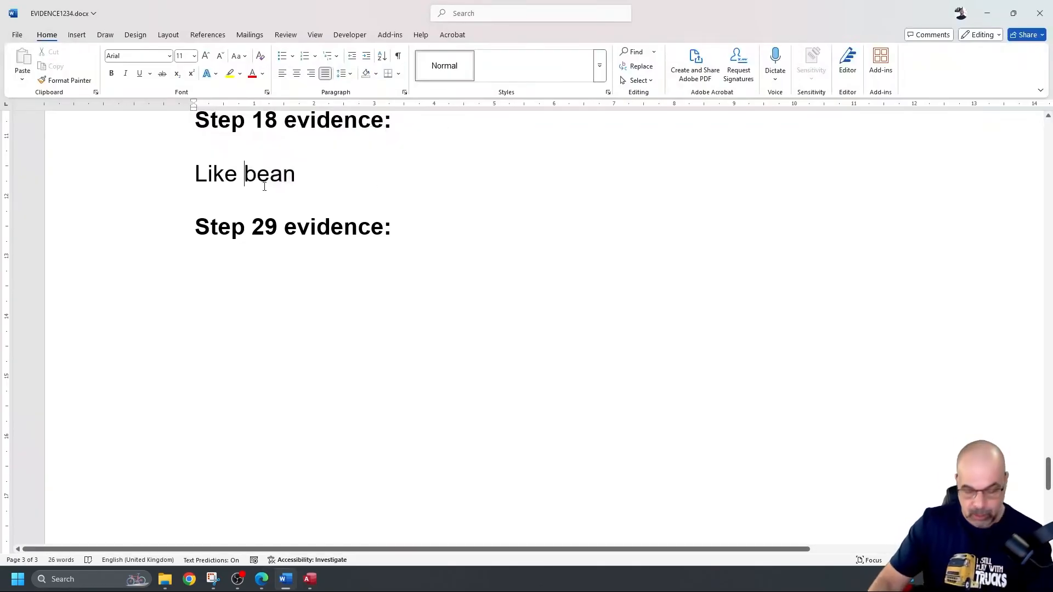
pyautogui.write('*')
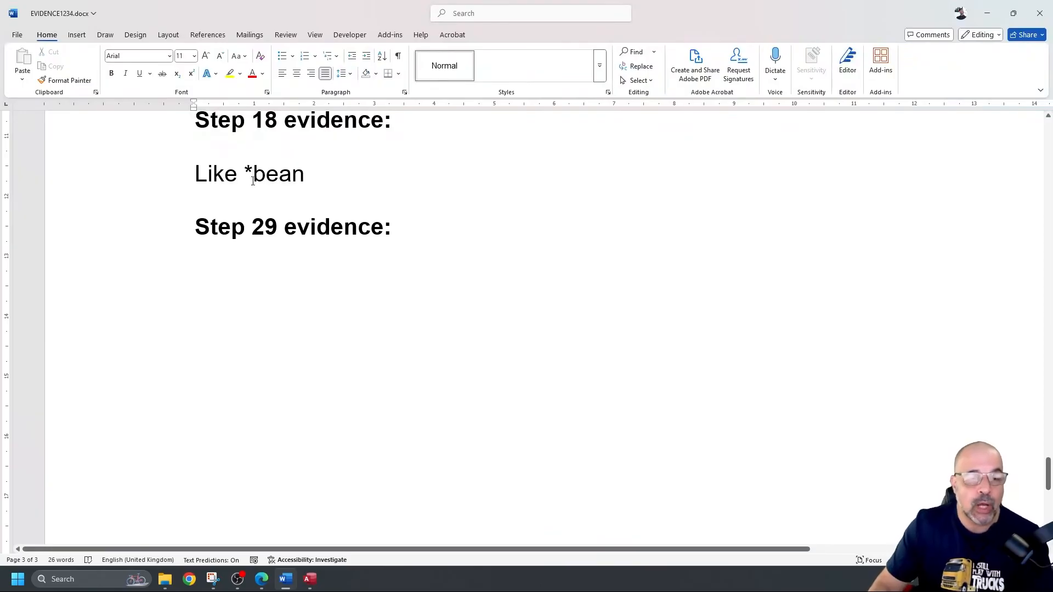
pyautogui.moveTo(254, 175); pyautogui.dragTo(305, 176)
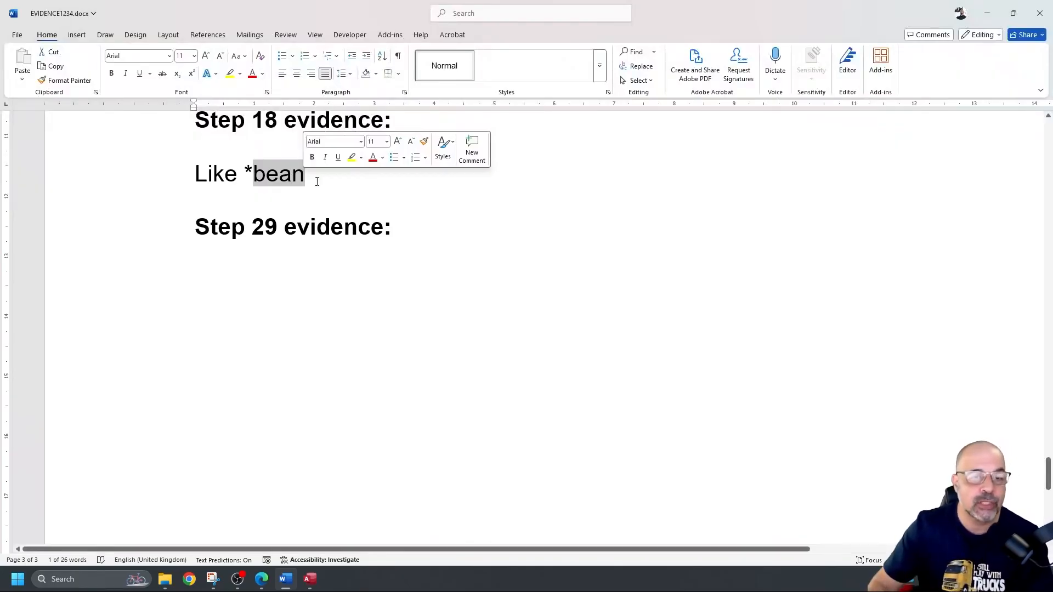
pyautogui.click(309, 182)
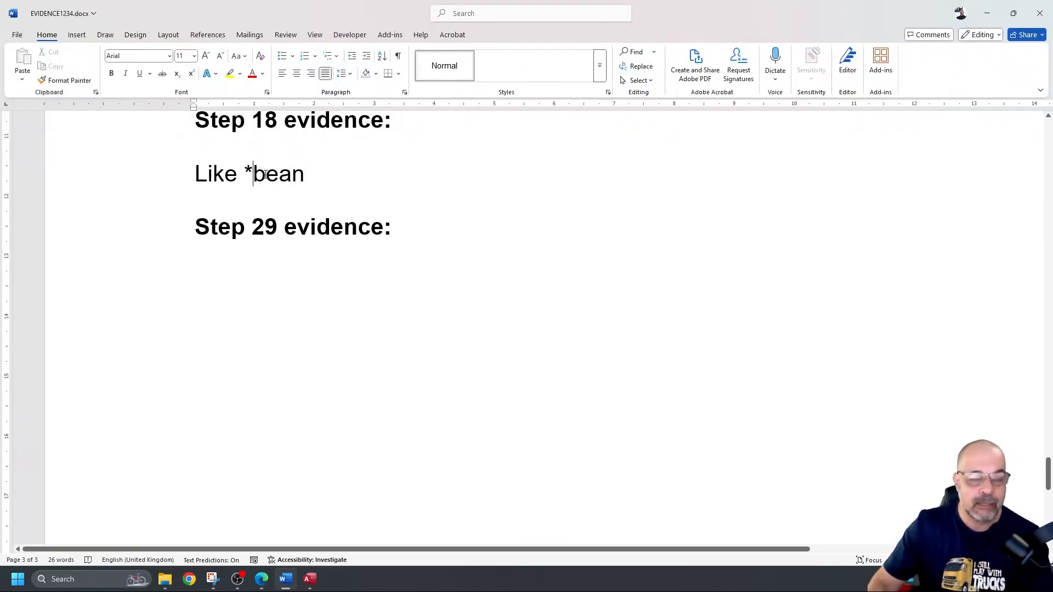
pyautogui.press('BackSpace')
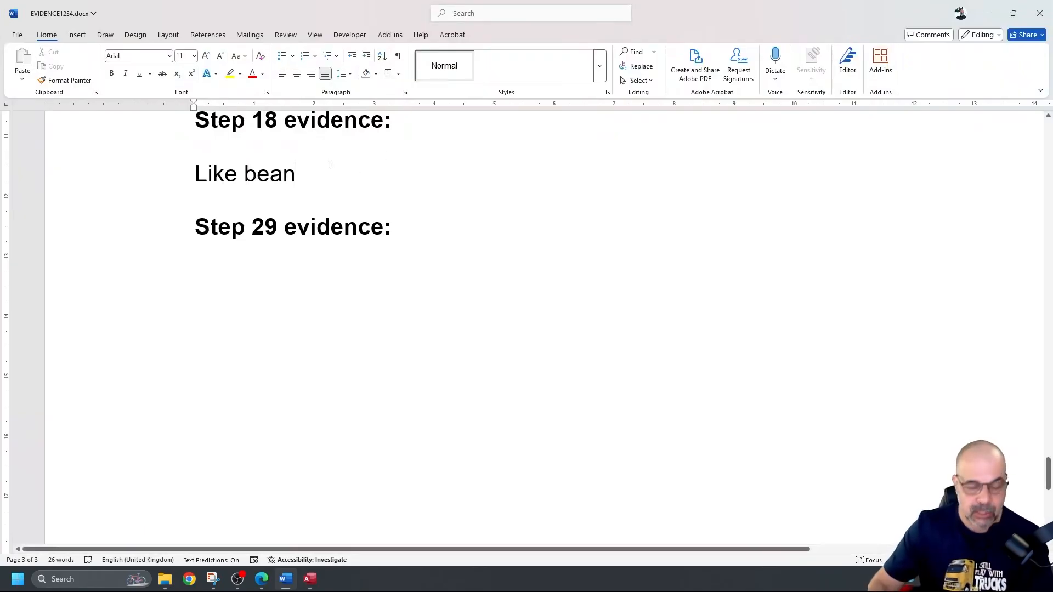
pyautogui.write('*')
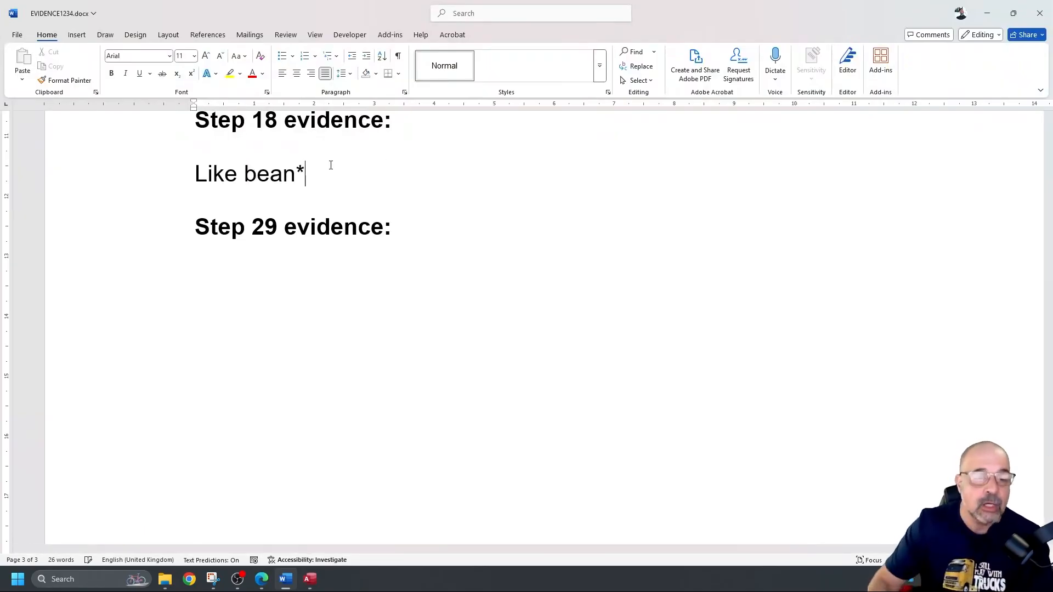
pyautogui.moveTo(309, 169); pyautogui.dragTo(245, 176)
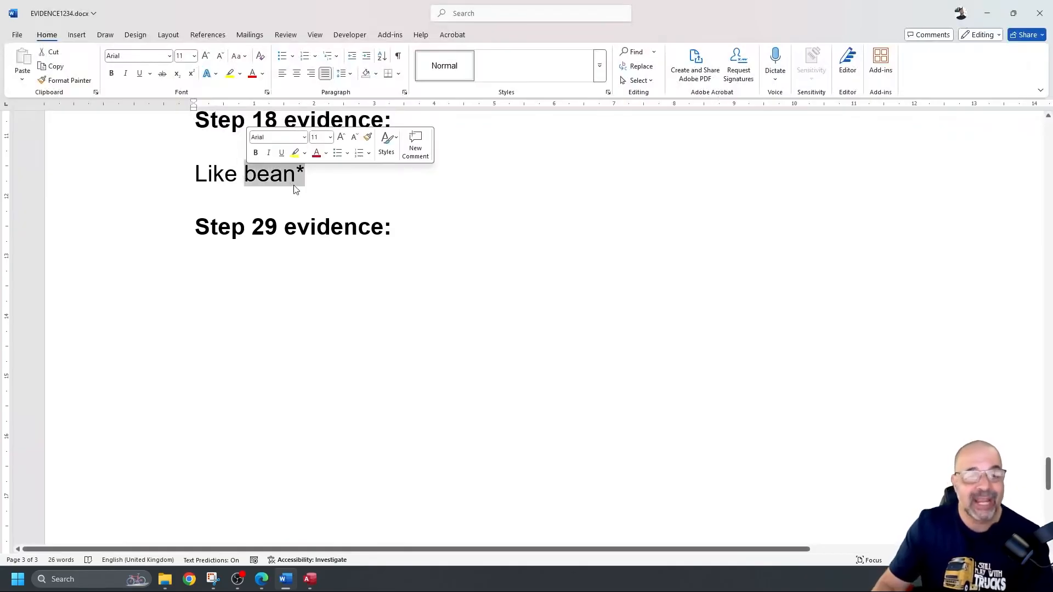
pyautogui.scroll(5, 293, 186)
pyautogui.scroll(-5, 291, 263)
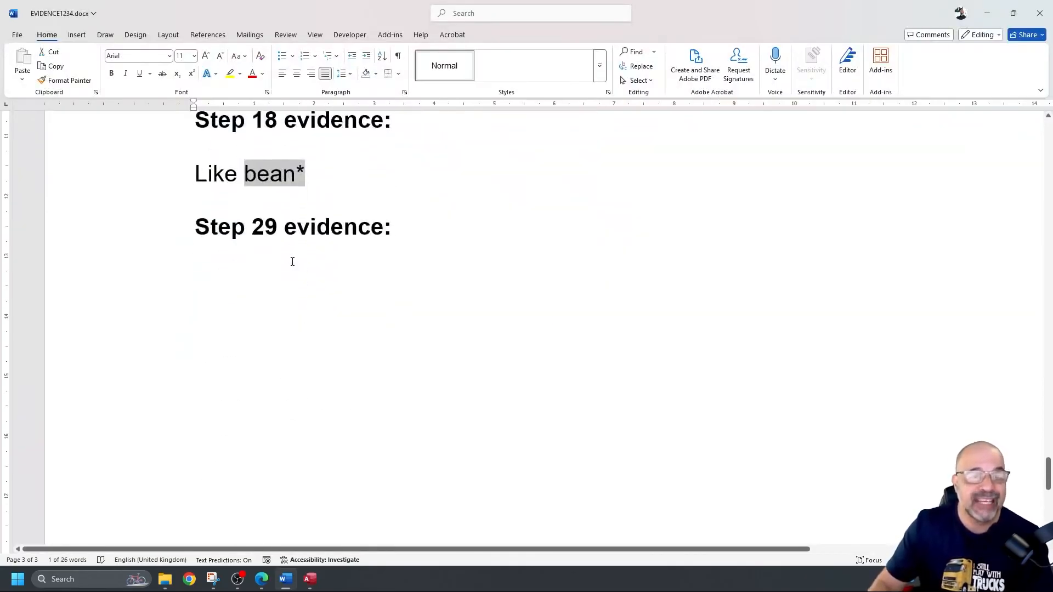
pyautogui.scroll(1, 274, 255)
pyautogui.click(247, 251)
pyautogui.moveTo(247, 251); pyautogui.dragTo(296, 258)
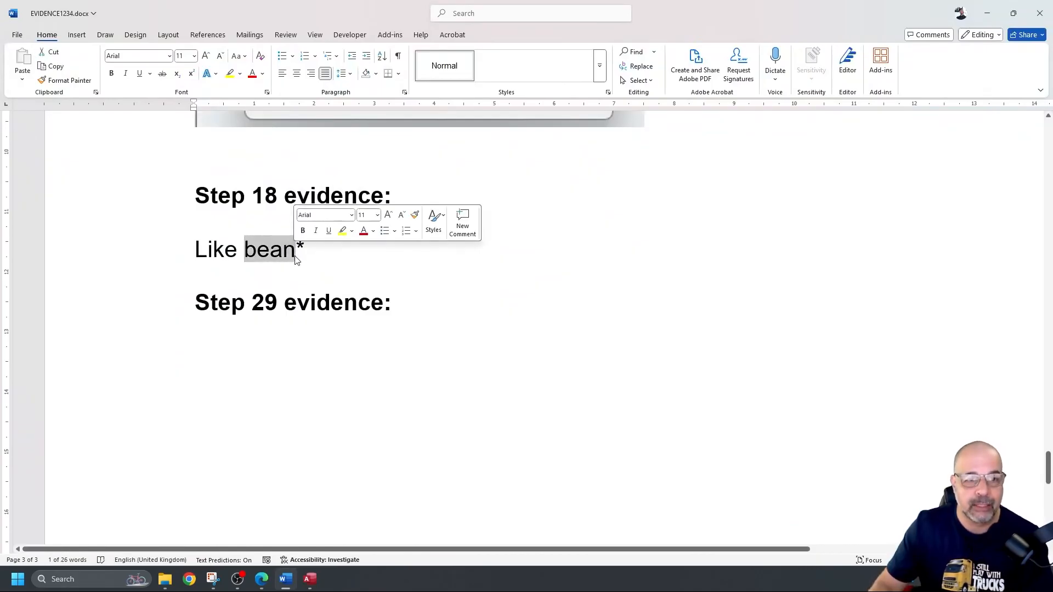
pyautogui.click(299, 256)
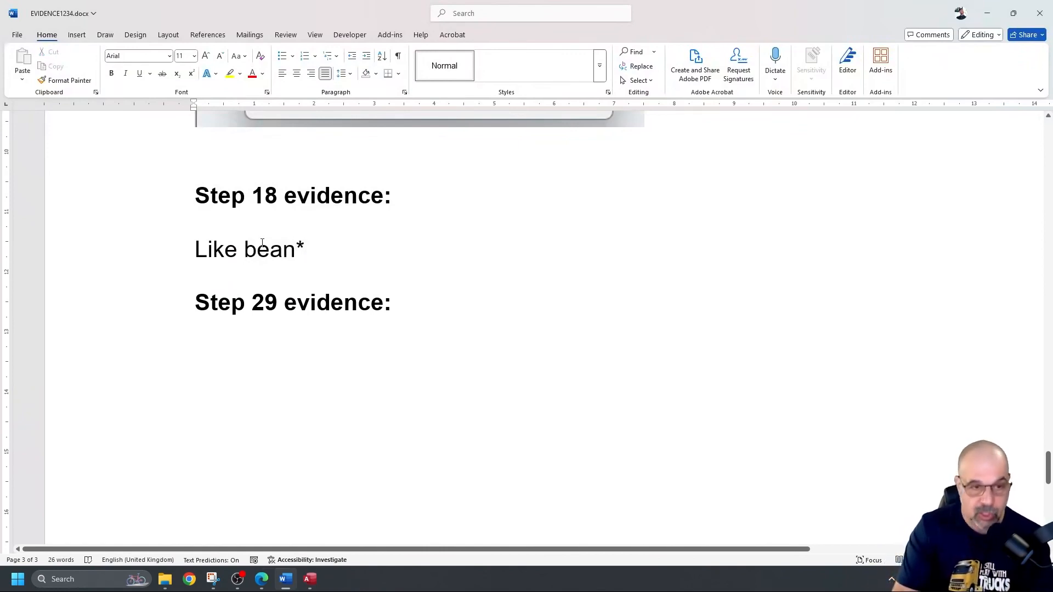
pyautogui.write('*')
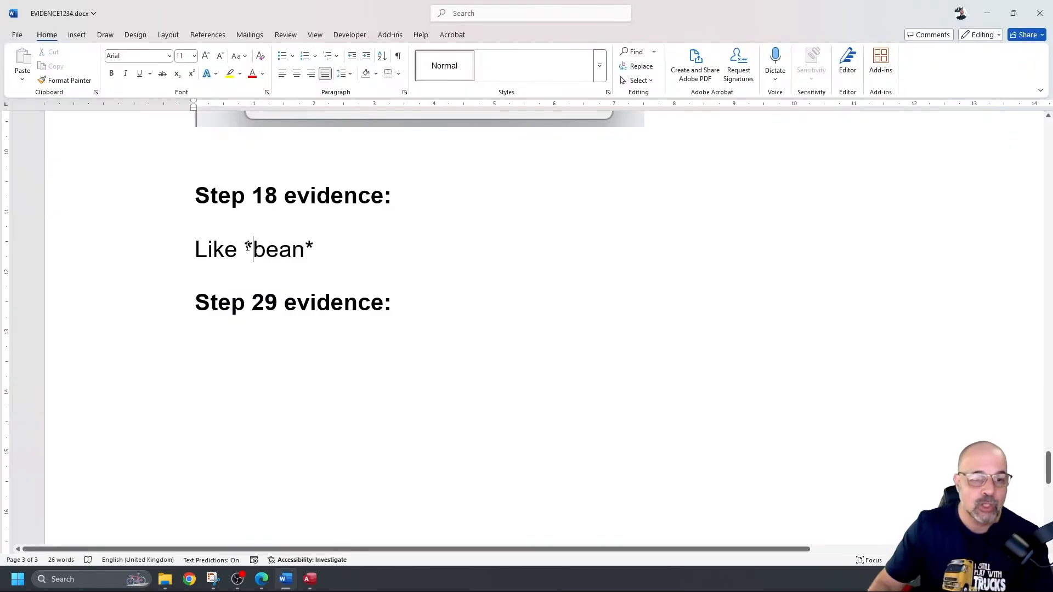
pyautogui.moveTo(253, 247); pyautogui.dragTo(304, 248)
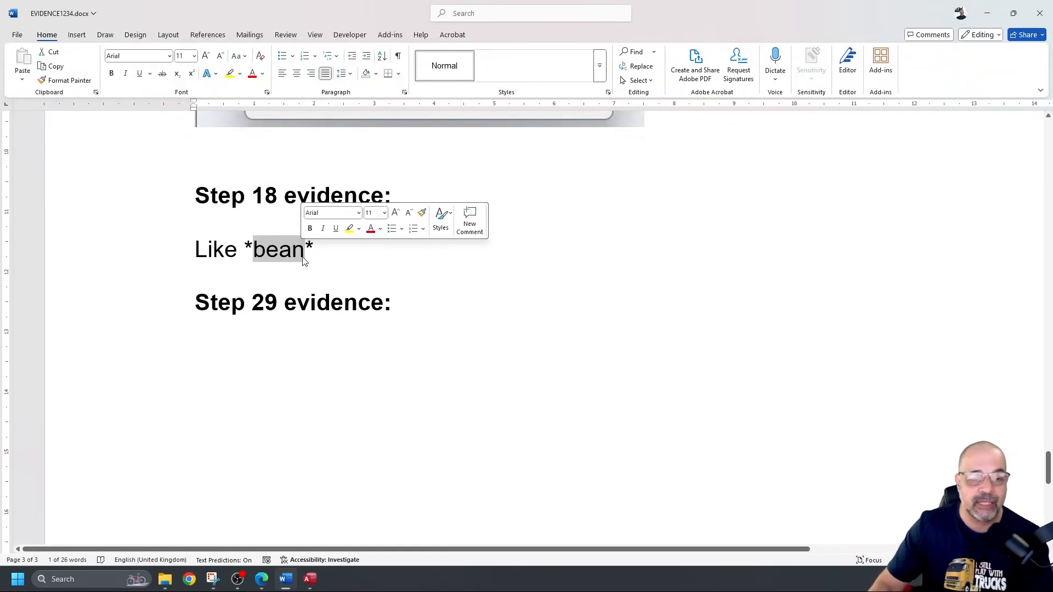
pyautogui.click(314, 248)
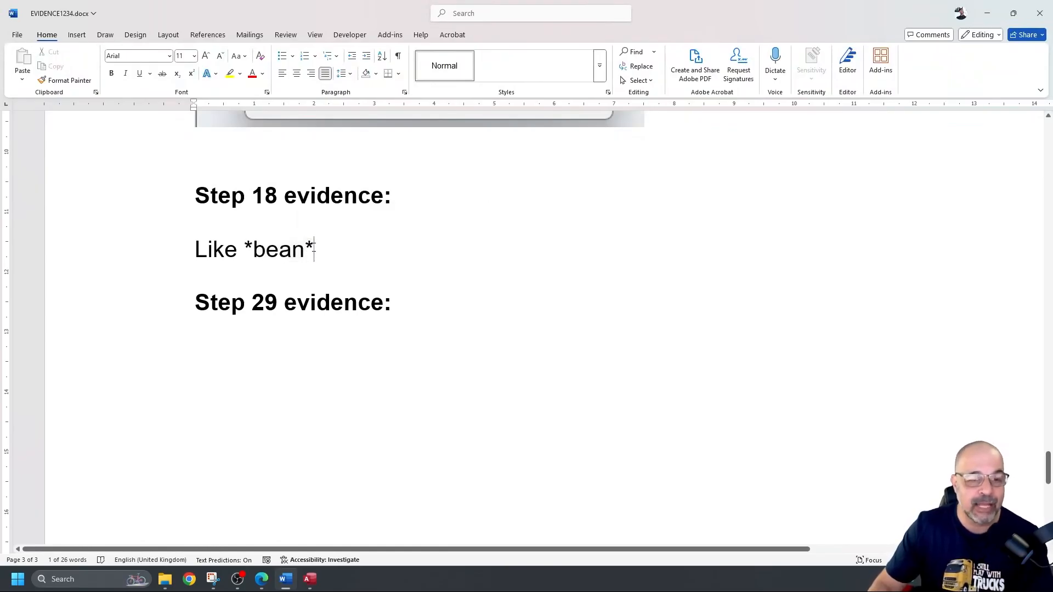
pyautogui.moveTo(332, 250); pyautogui.dragTo(225, 239)
pyautogui.press('Delete')
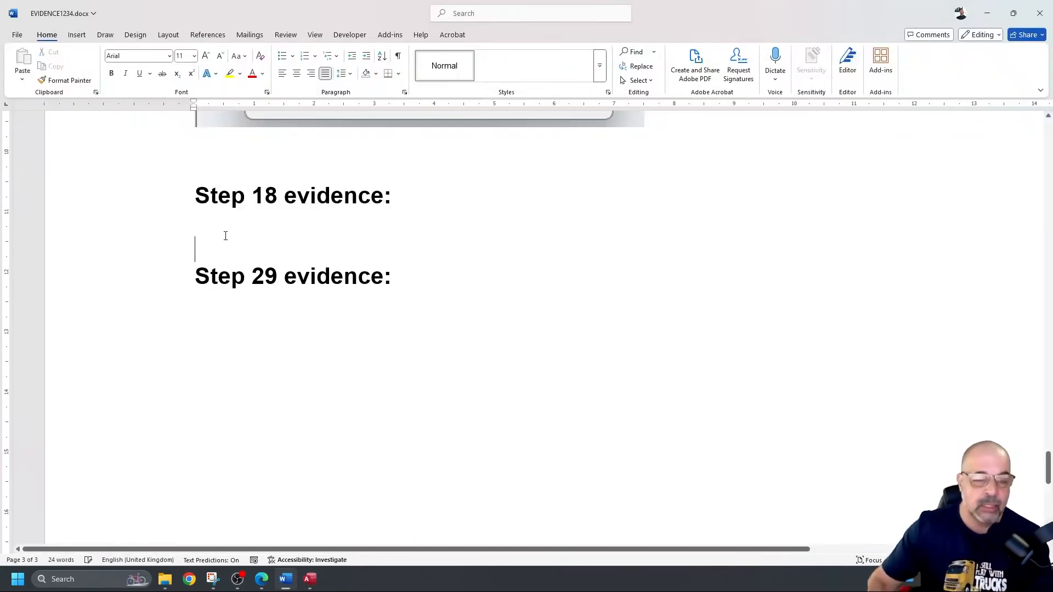
# Step: Set the Type criterion to Like "*bean*" and run the query, returning 26 records
pyautogui.click(993, 12)
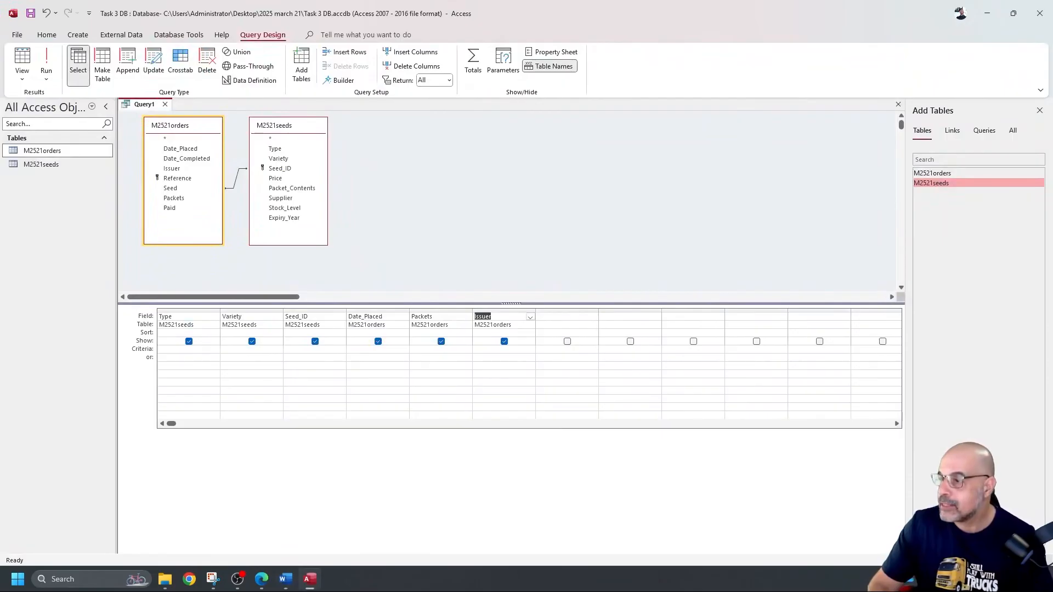
pyautogui.click(176, 349)
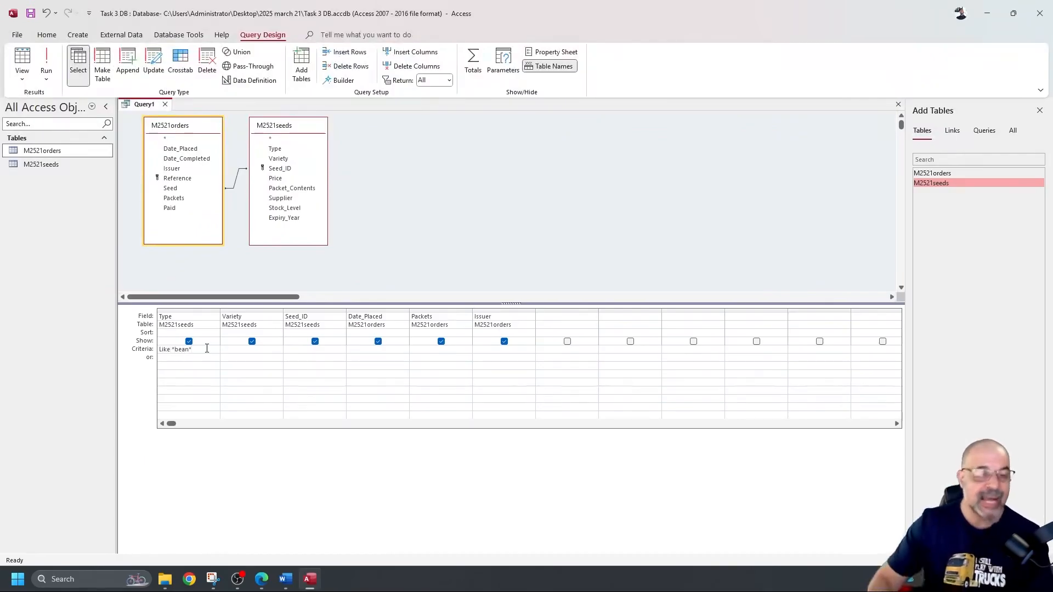
pyautogui.click(45, 57)
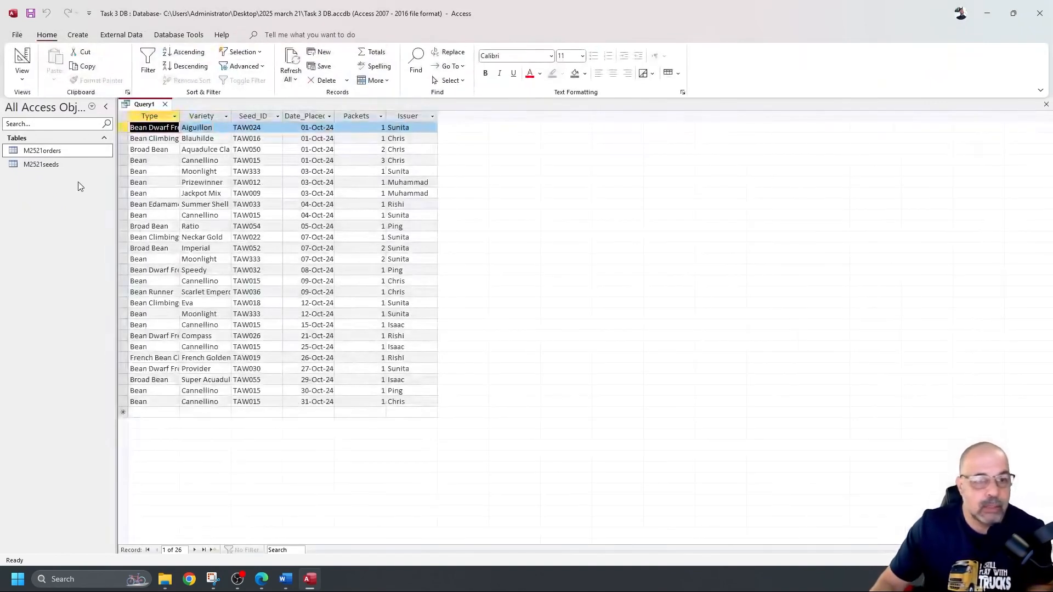
# Step: Widen the Type column, check the Bean matches in several records, and return Query1 to Design view
pyautogui.moveTo(179, 115); pyautogui.dragTo(236, 115)
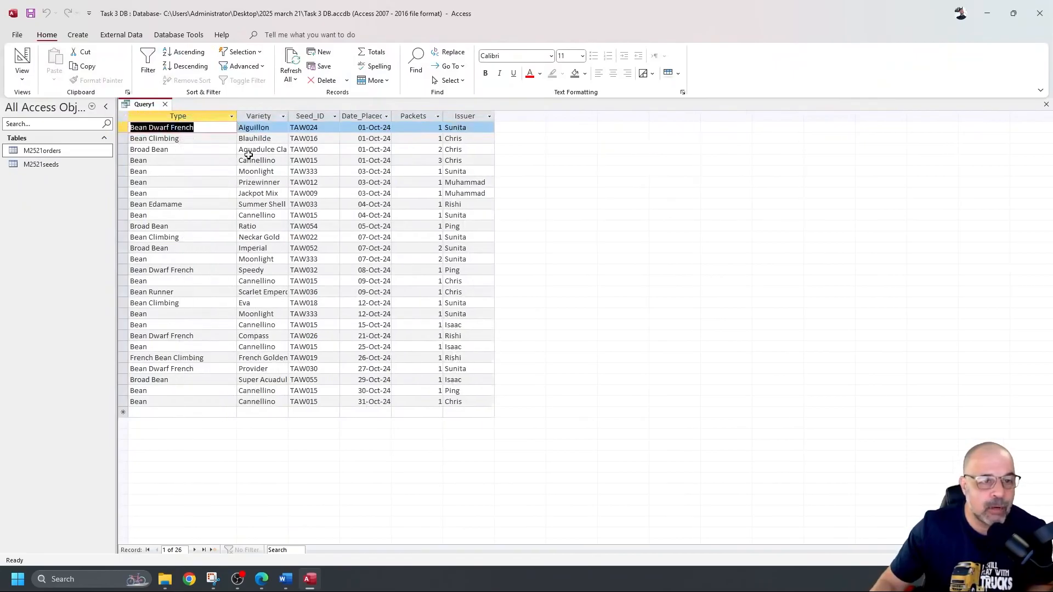
pyautogui.click(158, 149)
pyautogui.moveTo(152, 149); pyautogui.dragTo(171, 149)
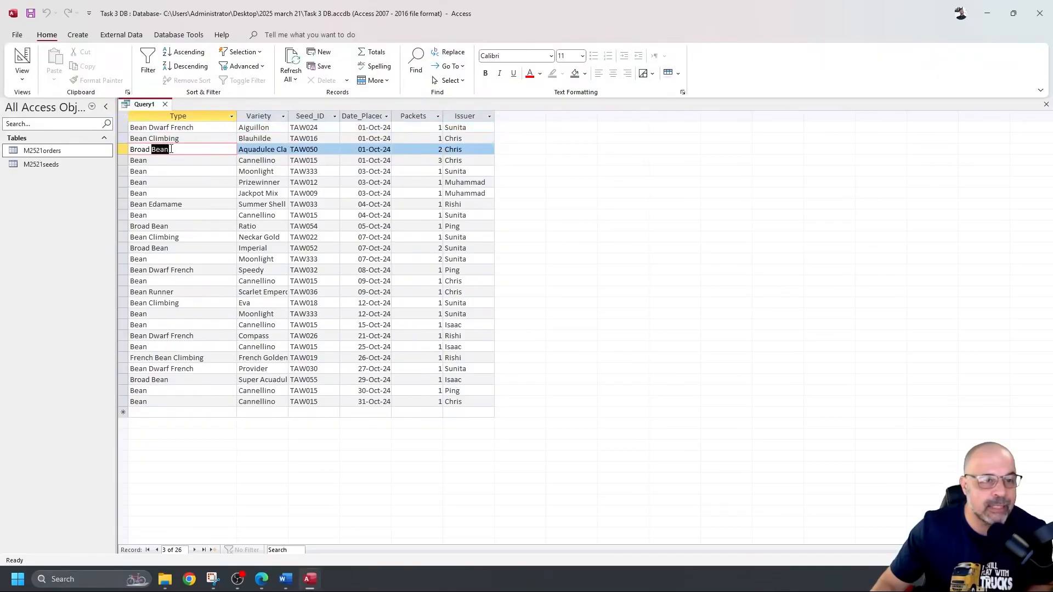
pyautogui.doubleClick(143, 139)
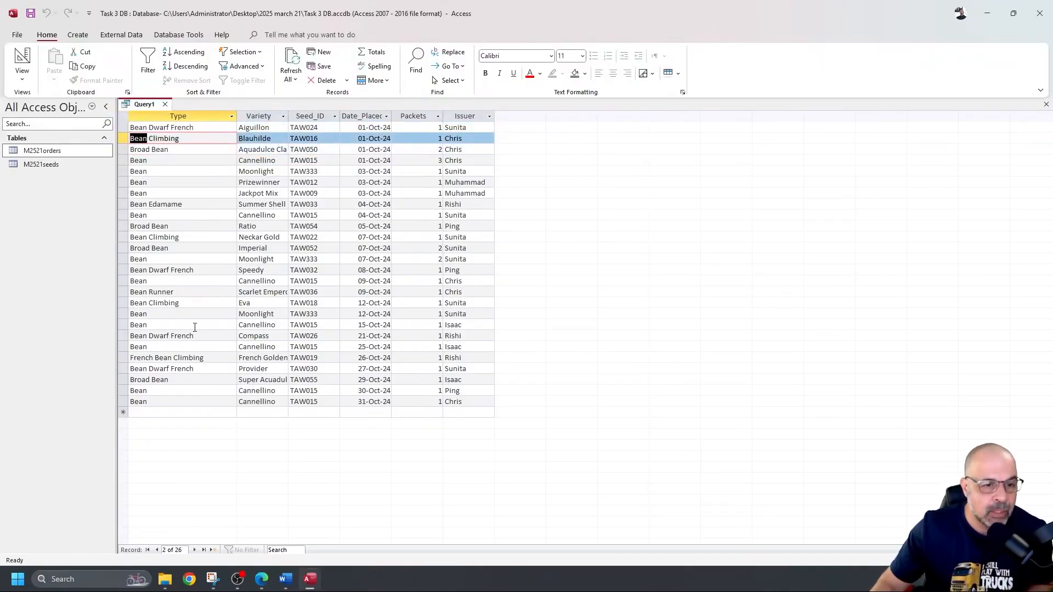
pyautogui.doubleClick(164, 358)
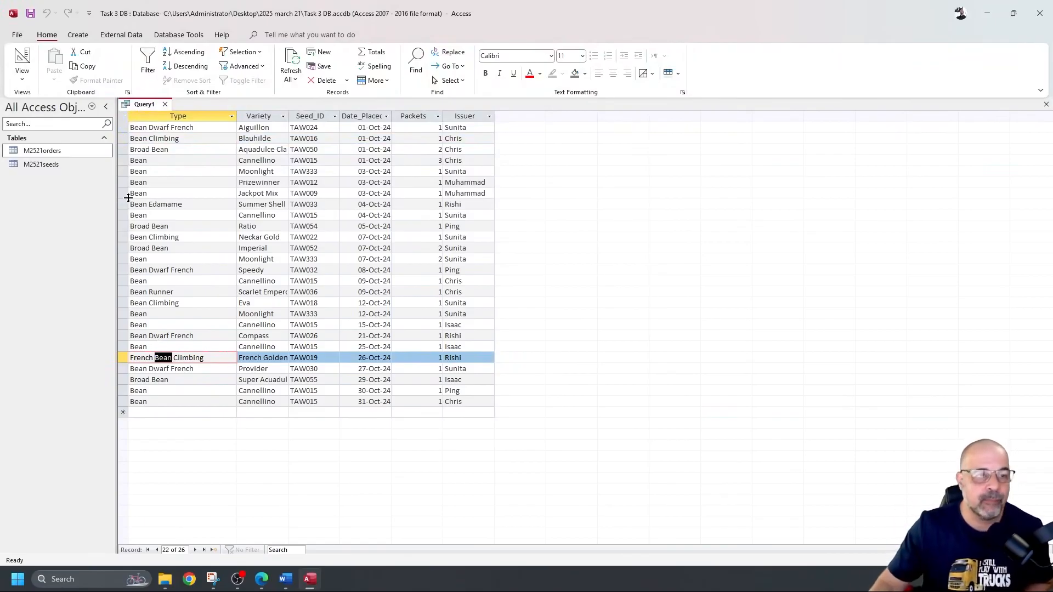
pyautogui.click(22, 57)
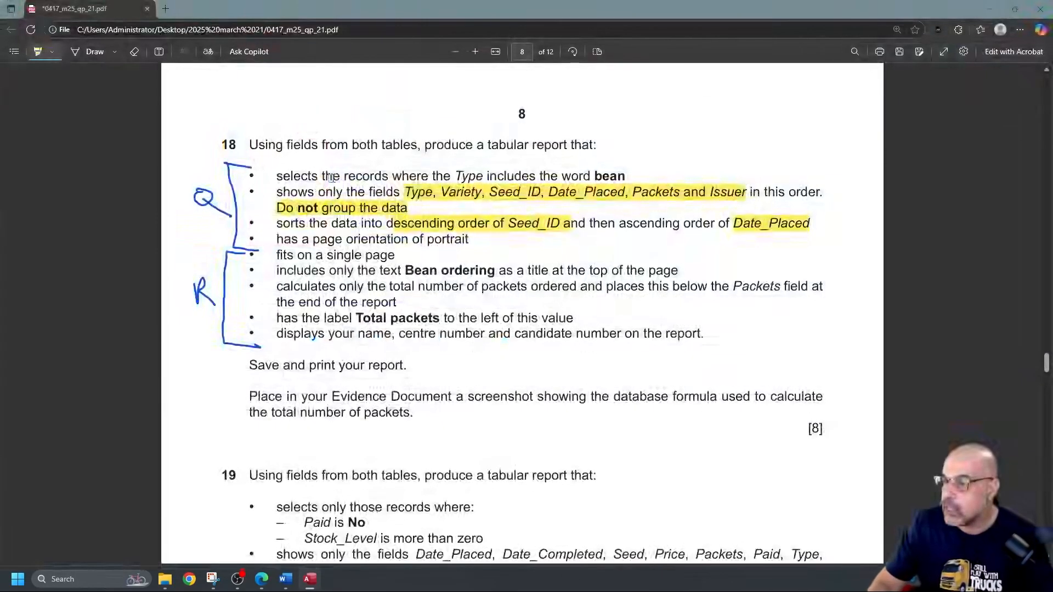
# Step: Highlight question 18's first bullet requiring Type to include the word bean
pyautogui.moveTo(290, 176); pyautogui.dragTo(611, 176)
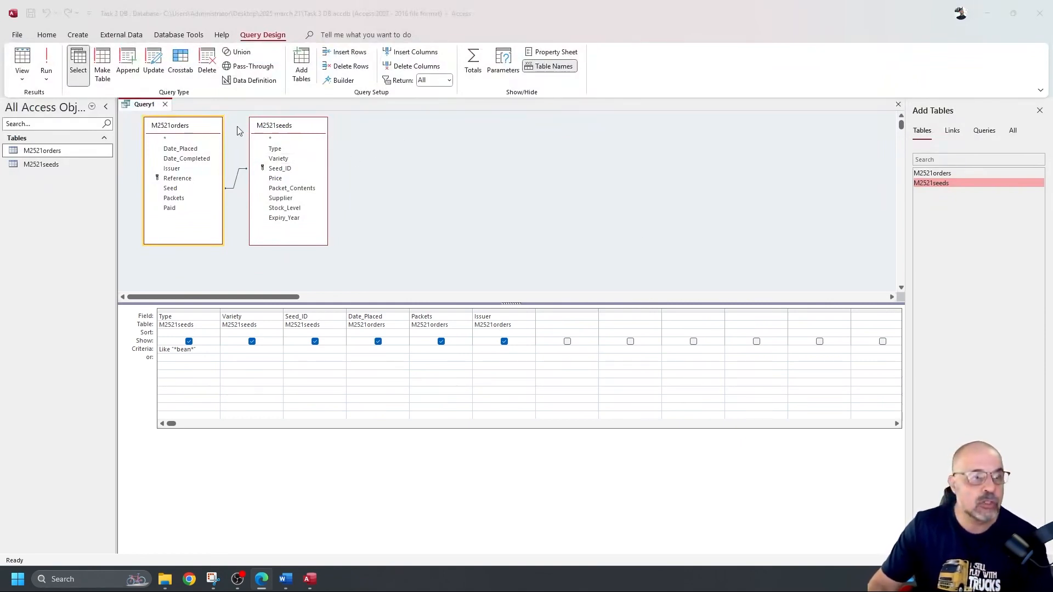
# Step: Save the bean query as Q18 and close its design tab
pyautogui.click(374, 181)
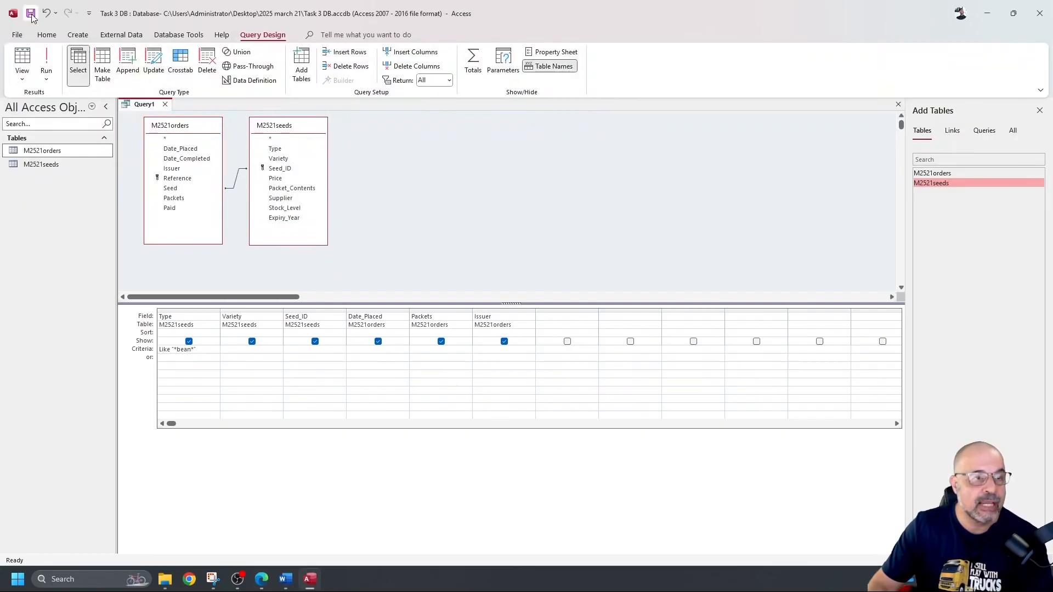
pyautogui.click(32, 16)
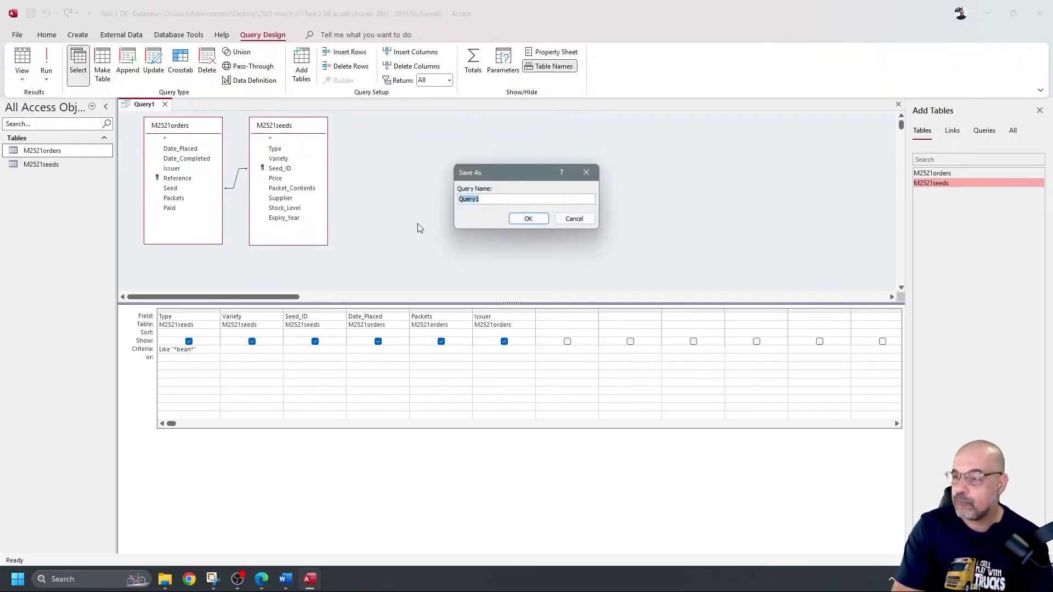
pyautogui.write('Q18')
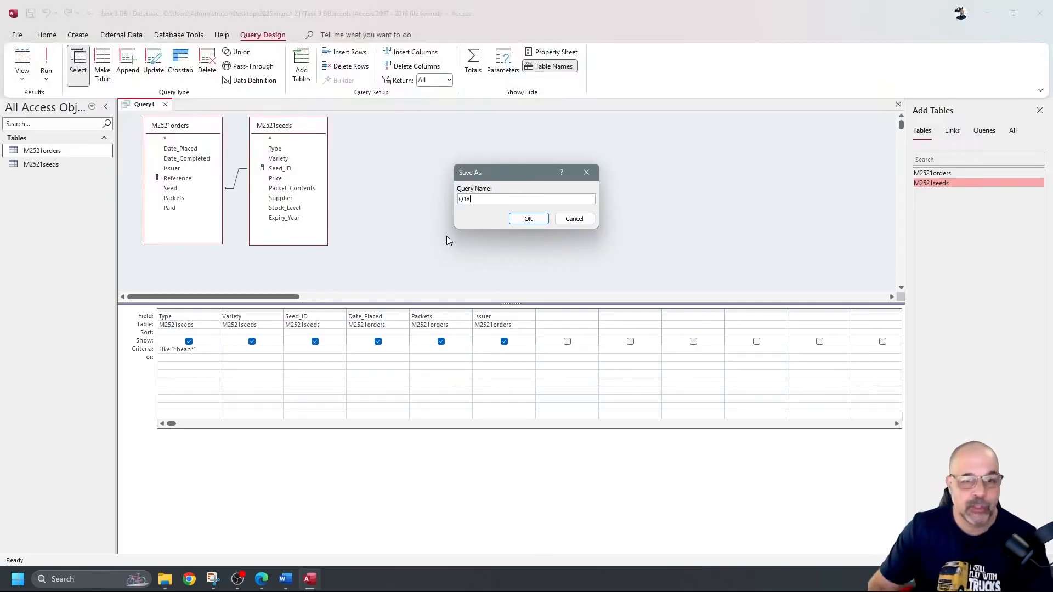
pyautogui.click(526, 220)
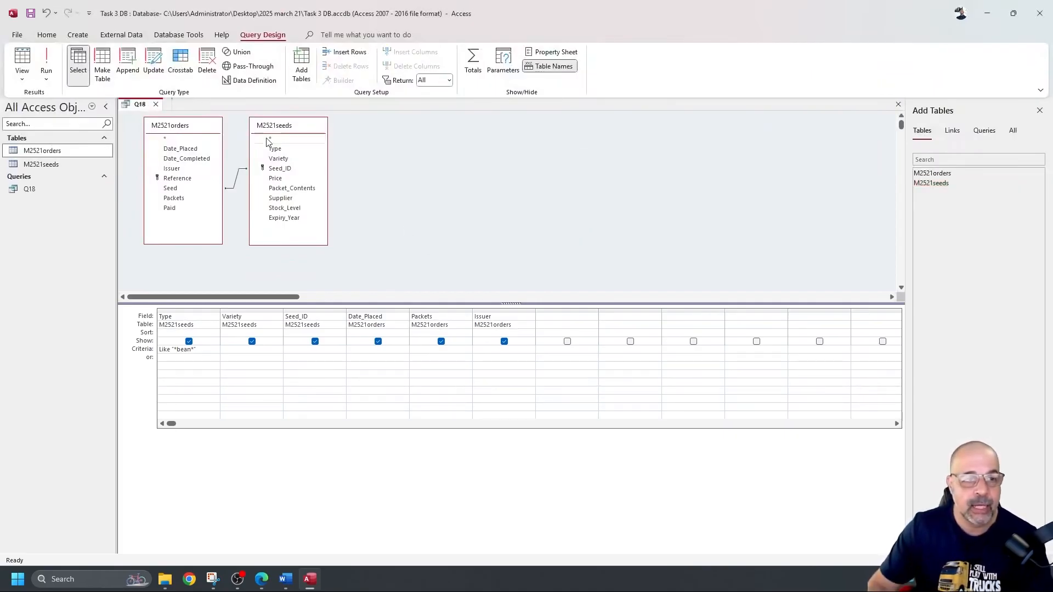
pyautogui.click(156, 105)
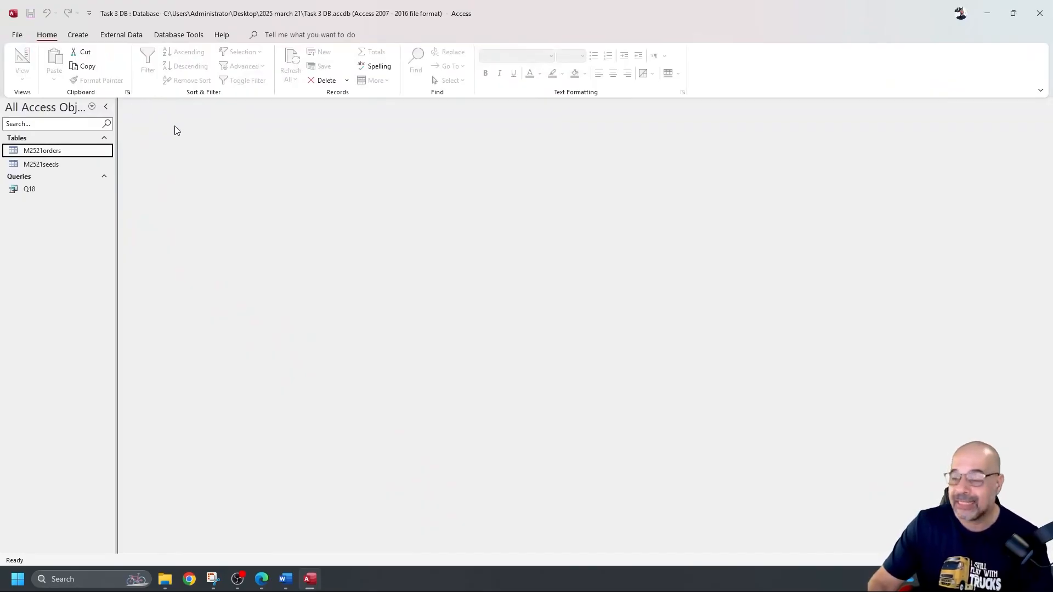
pyautogui.click(77, 34)
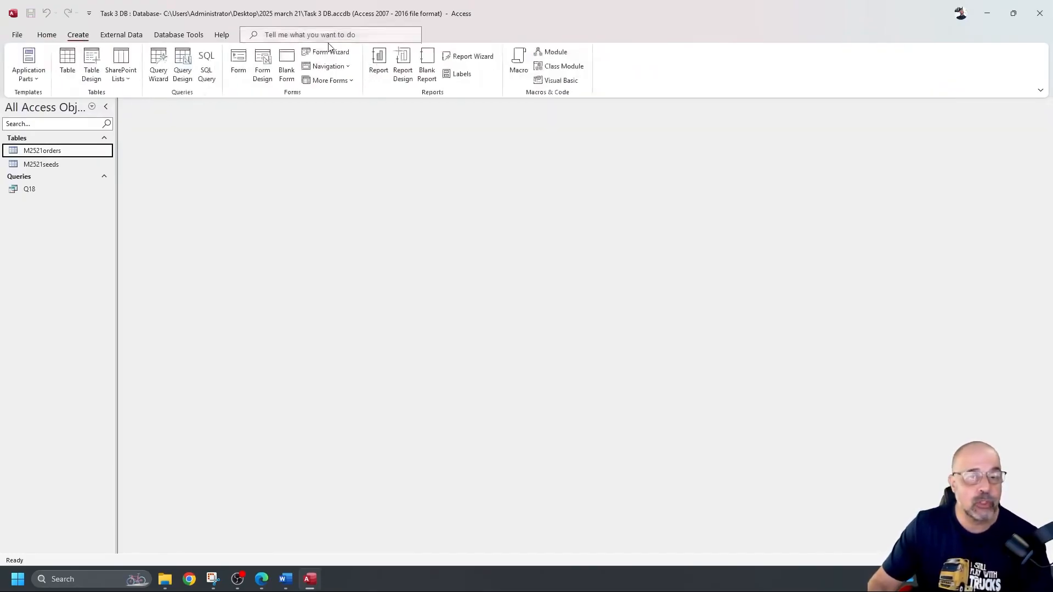
# Step: Launch the Report Wizard on Query: Q18 with all six fields selected and advance
pyautogui.click(470, 56)
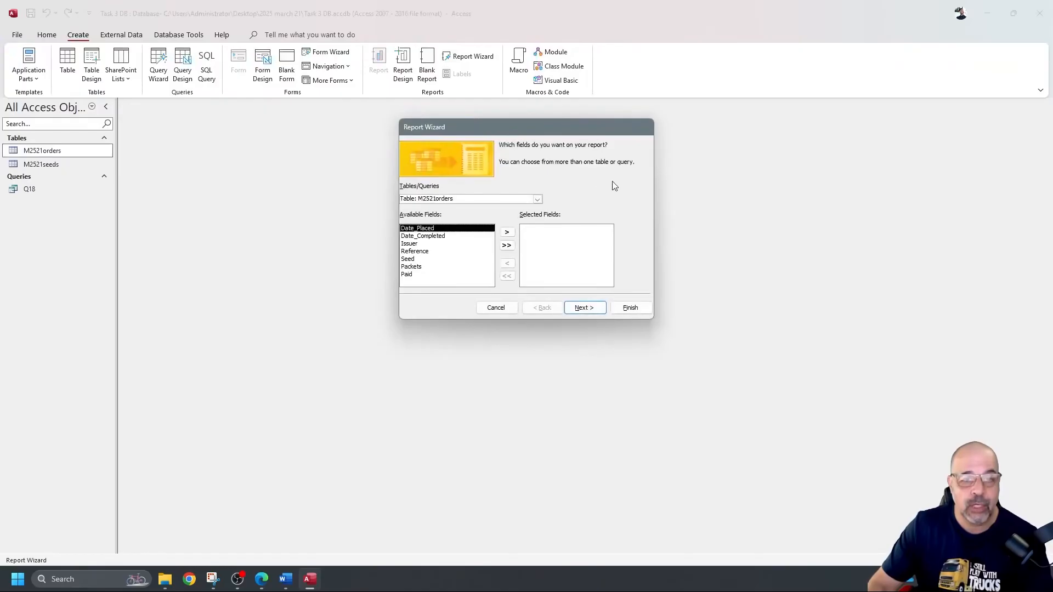
pyautogui.click(537, 199)
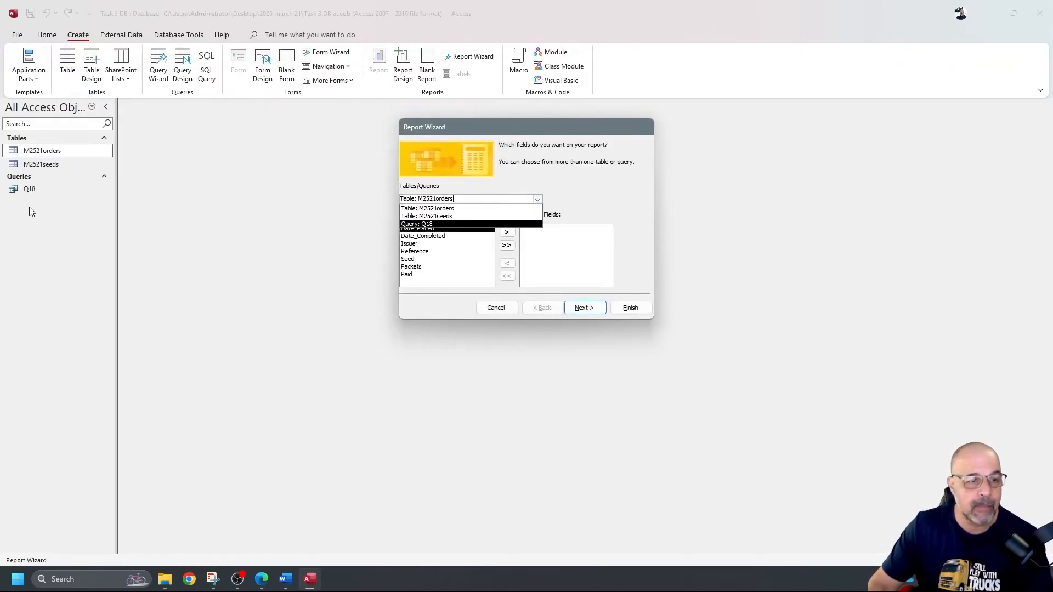
pyautogui.click(423, 224)
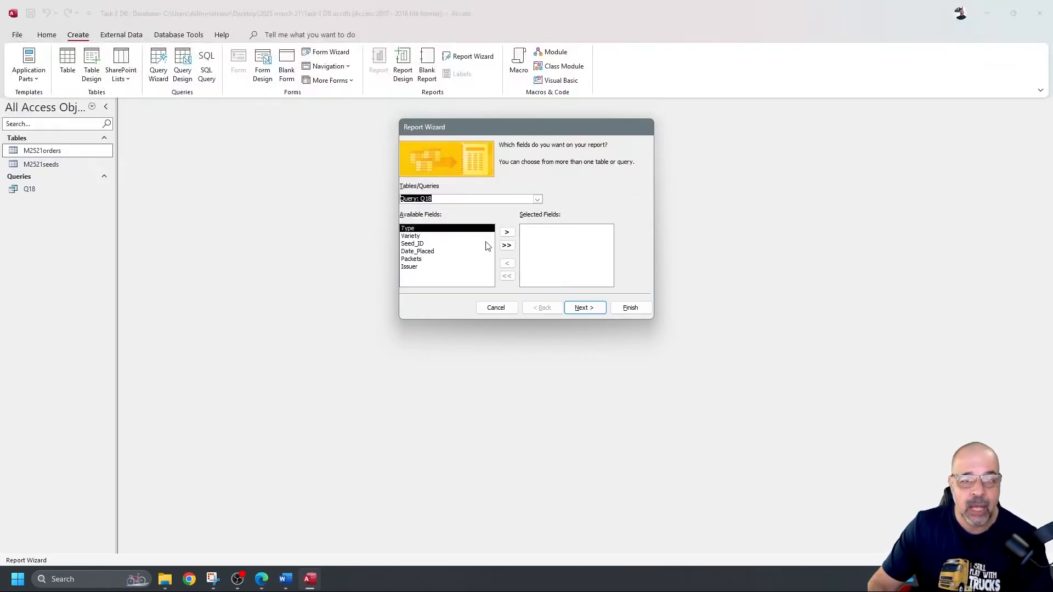
pyautogui.click(507, 245)
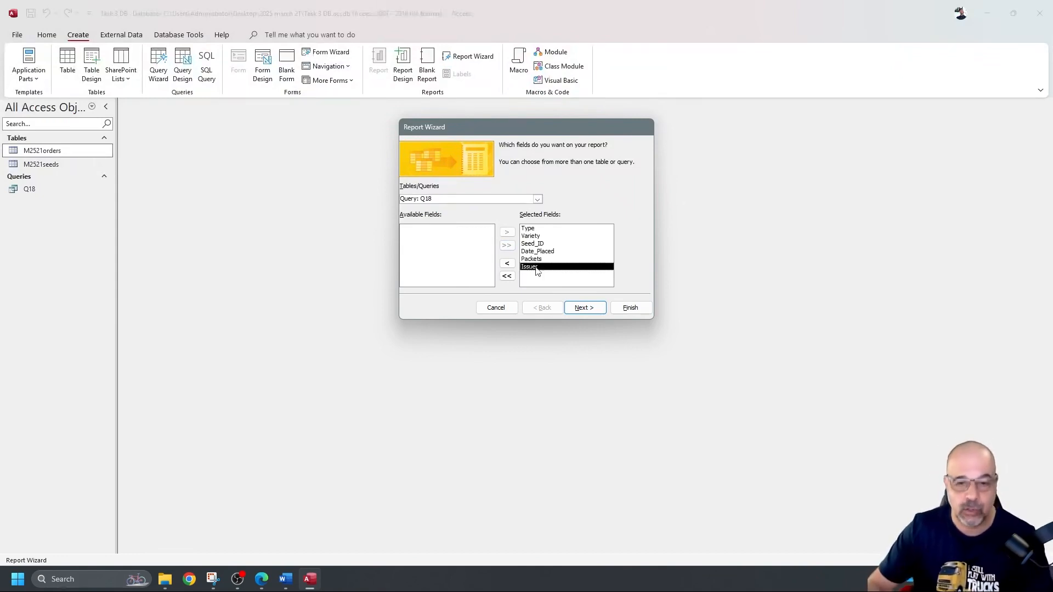
pyautogui.click(592, 307)
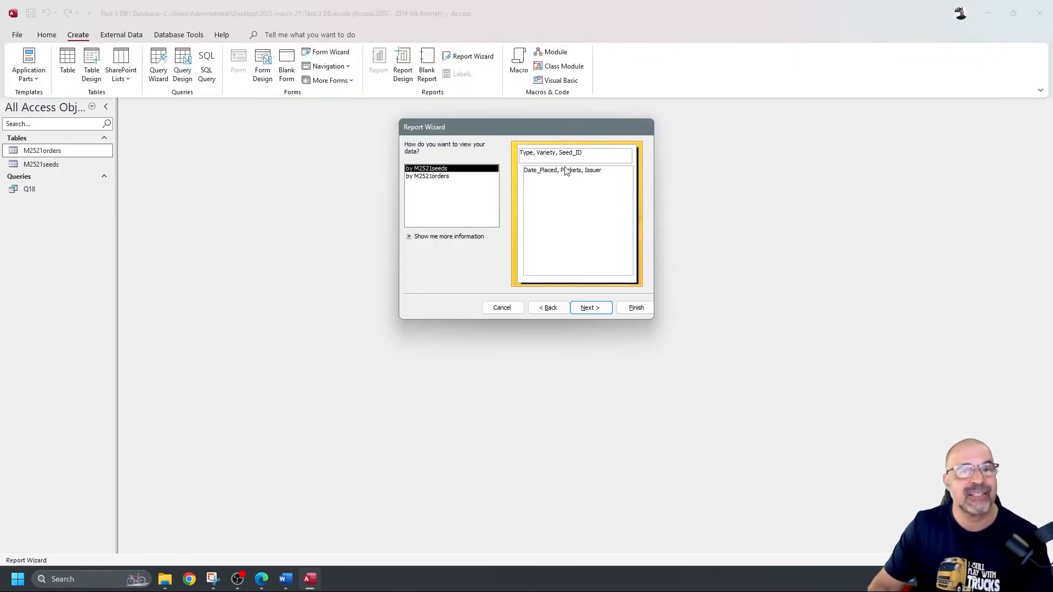
# Step: View data by M2521orders with no grouping levels, reach the sort step, and show the exam PDF
pyautogui.click(445, 177)
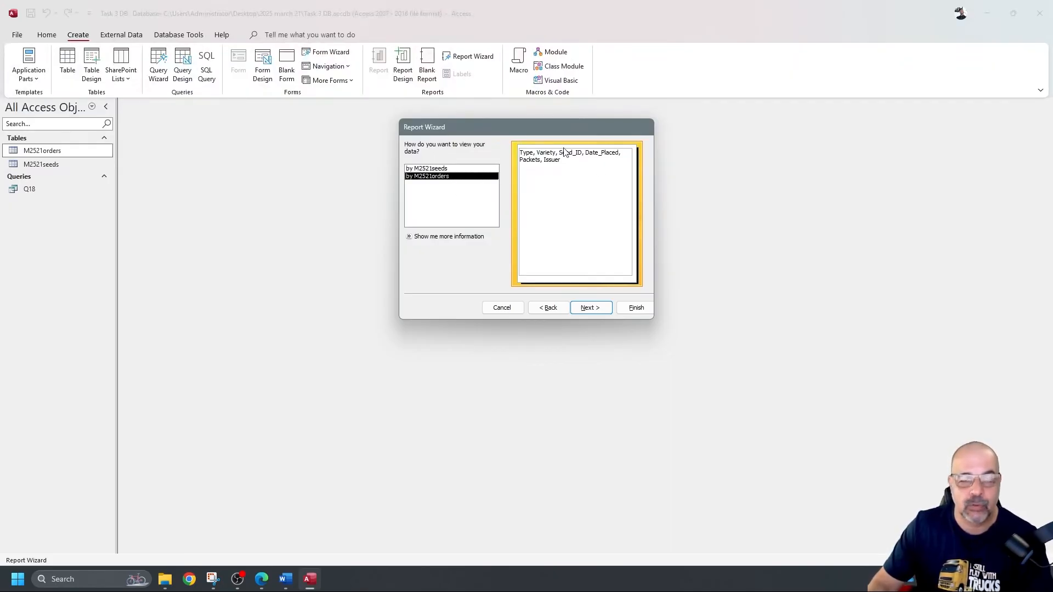
pyautogui.click(590, 308)
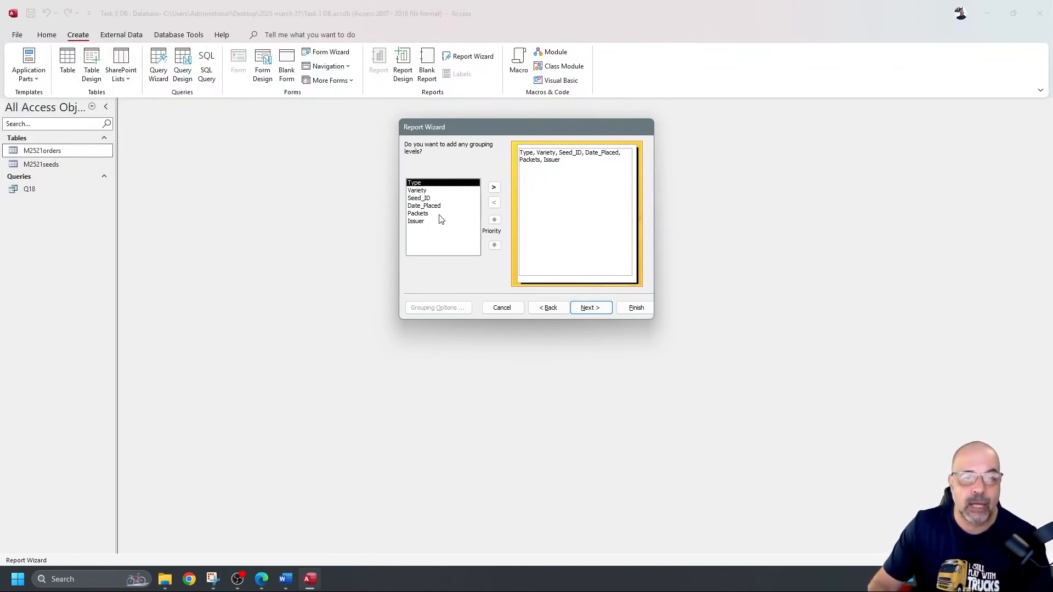
pyautogui.doubleClick(421, 214)
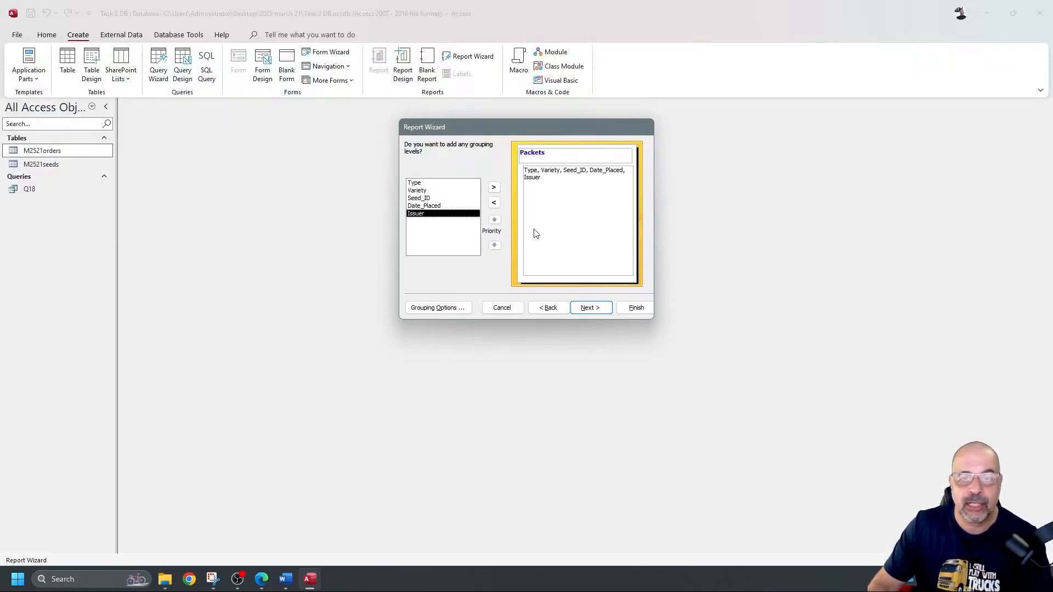
pyautogui.click(494, 202)
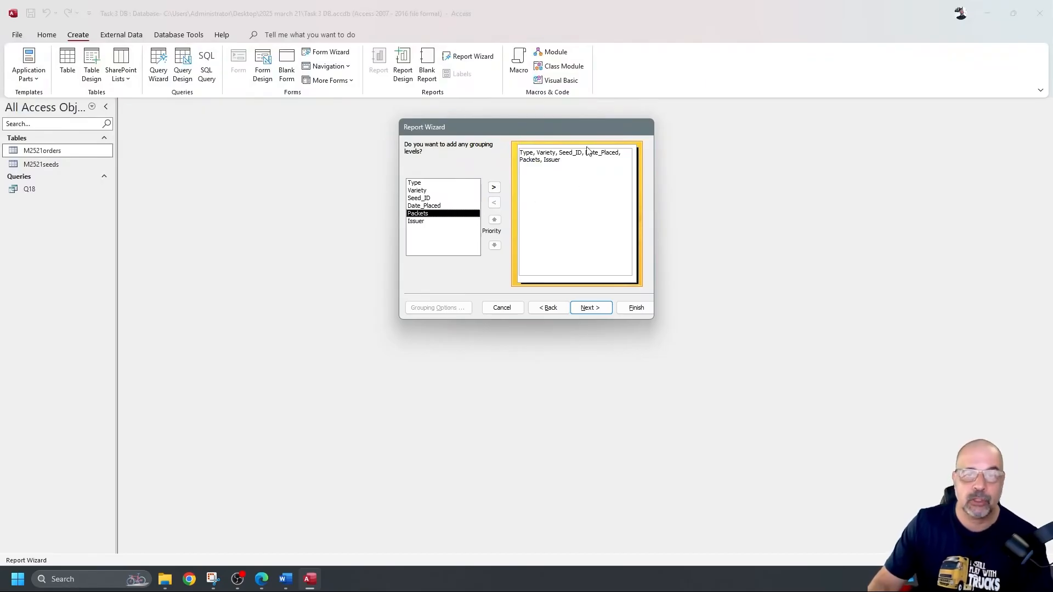
pyautogui.click(587, 309)
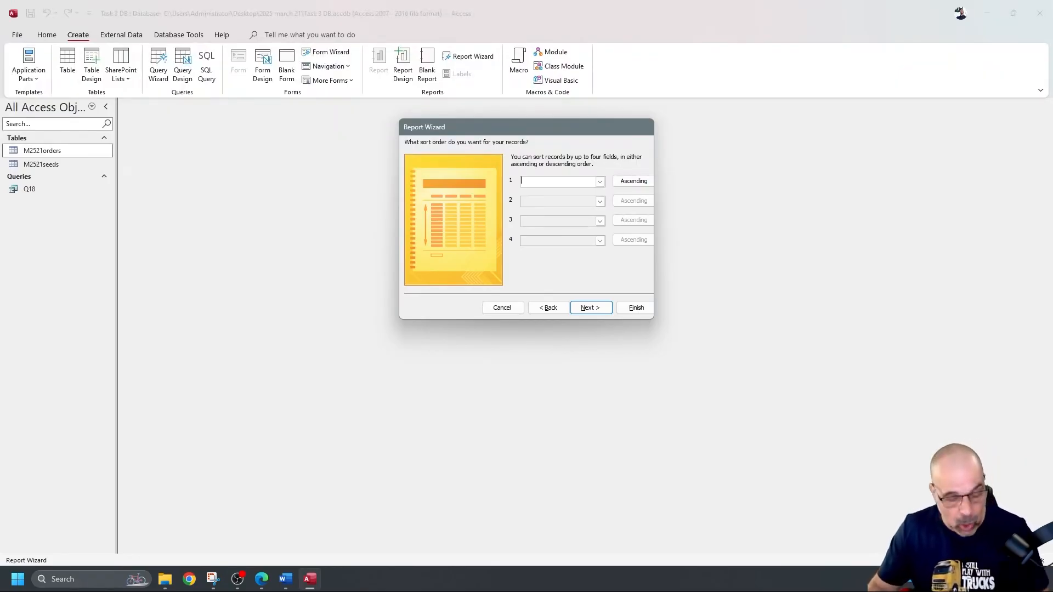
pyautogui.click(263, 580)
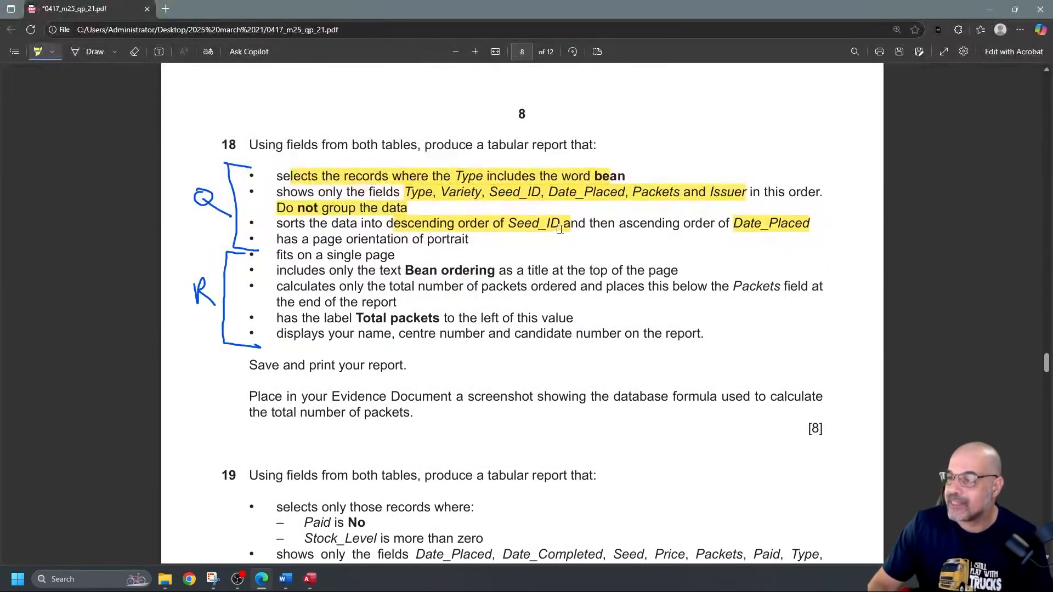
# Step: Highlight 'descending' in question 18, erase the other requirement highlights, and reselect the highlighter
pyautogui.moveTo(386, 223); pyautogui.dragTo(452, 221)
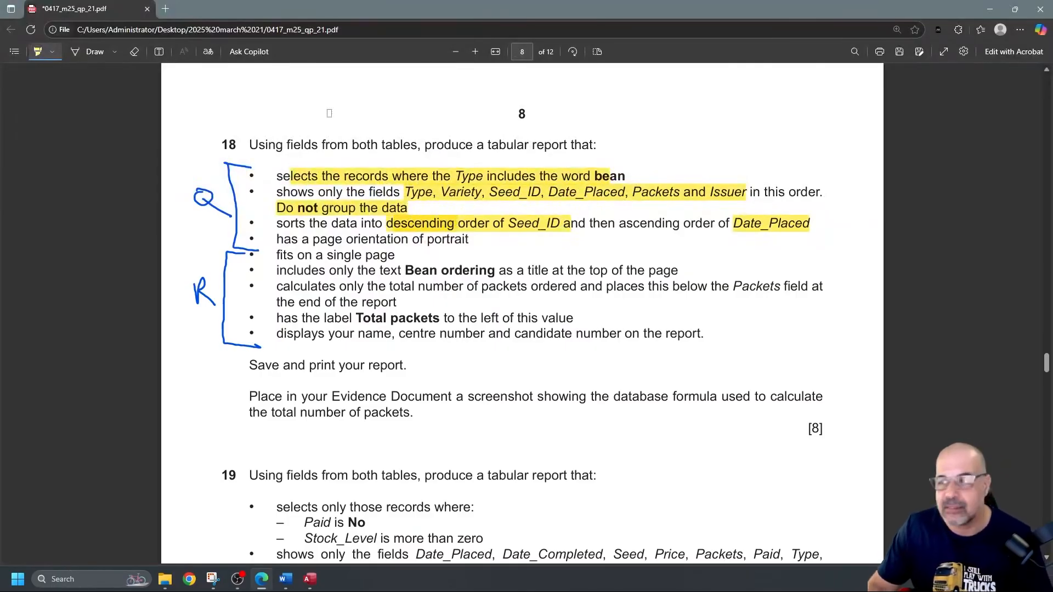
pyautogui.click(135, 52)
pyautogui.moveTo(427, 179)
pyautogui.mouseDown()
pyautogui.moveTo(435, 239)
pyautogui.moveTo(354, 185)
pyautogui.mouseUp()
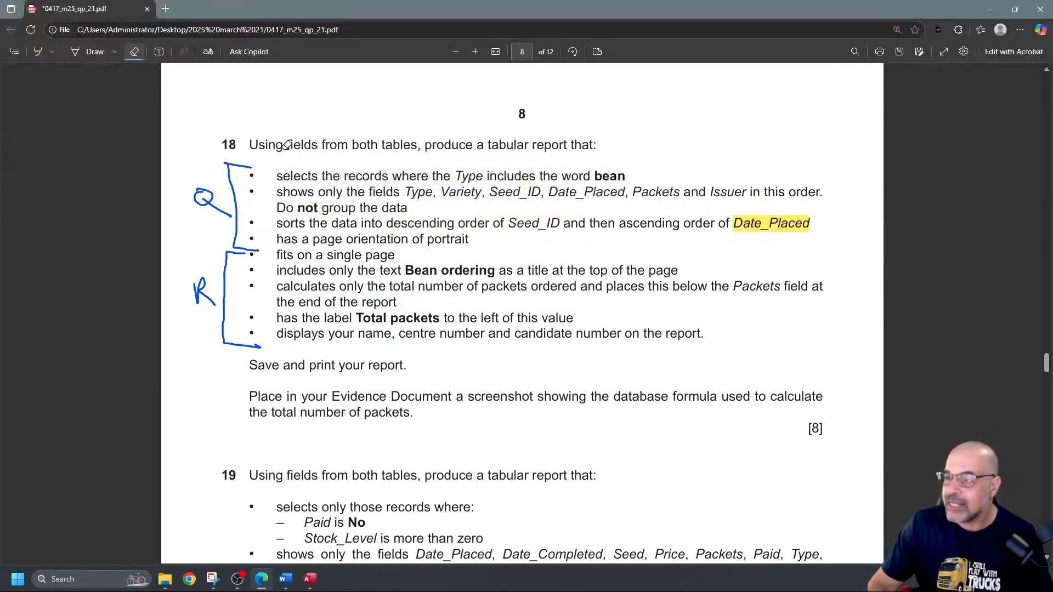
pyautogui.click(38, 52)
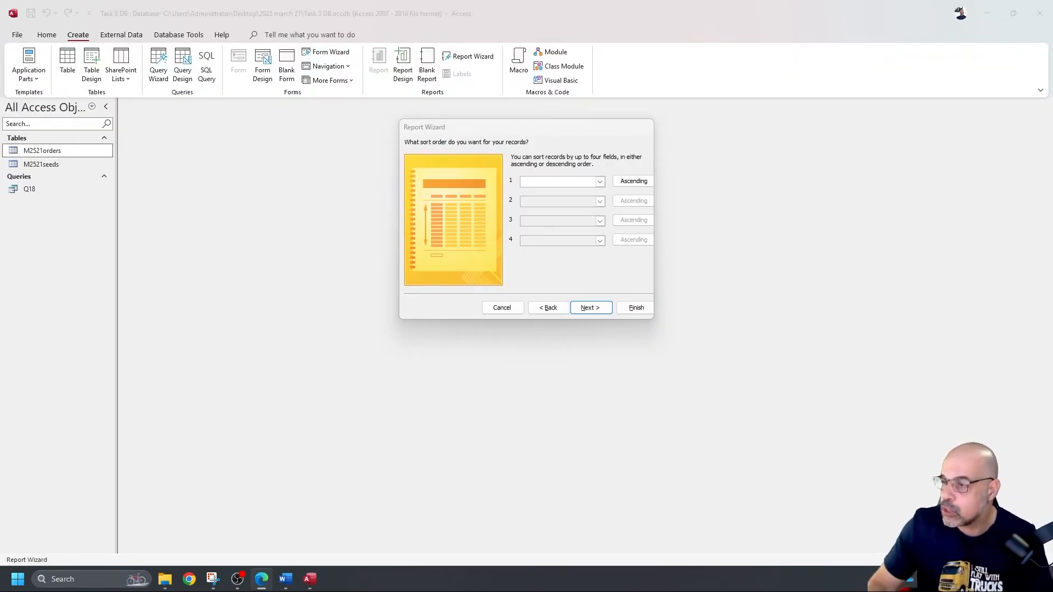
# Step: Sort the report first by Seed_ID descending, then by Date_Placed ascending
pyautogui.click(600, 182)
pyautogui.click(535, 215)
pyautogui.click(628, 186)
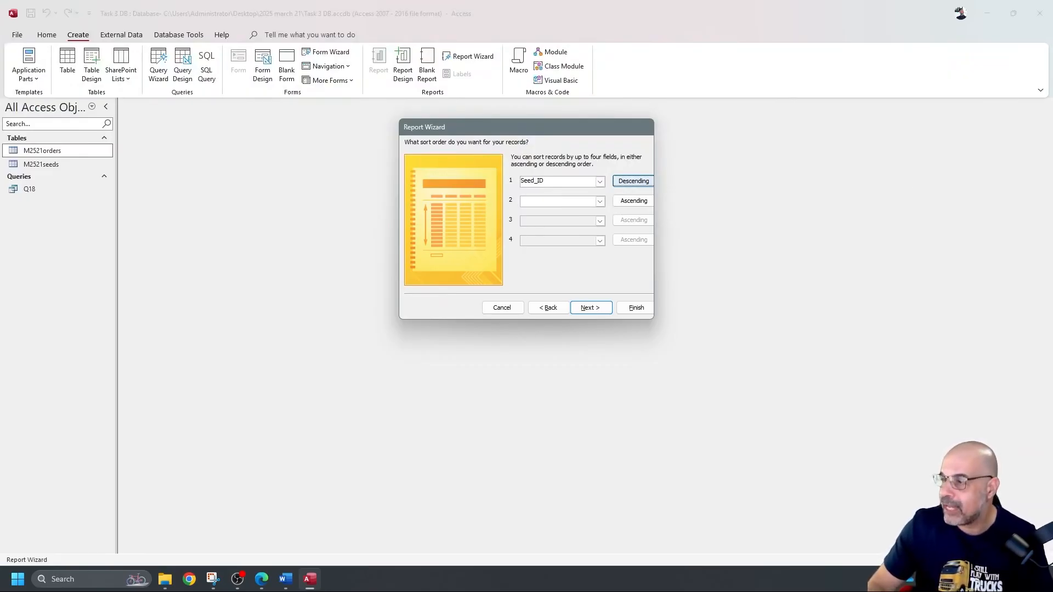
pyautogui.click(600, 202)
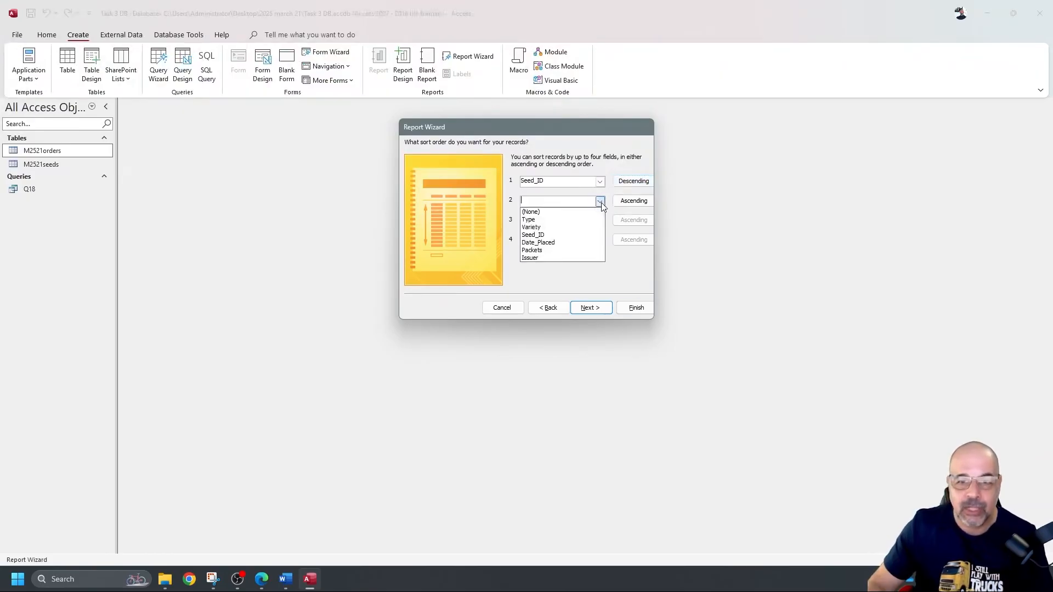
pyautogui.click(568, 242)
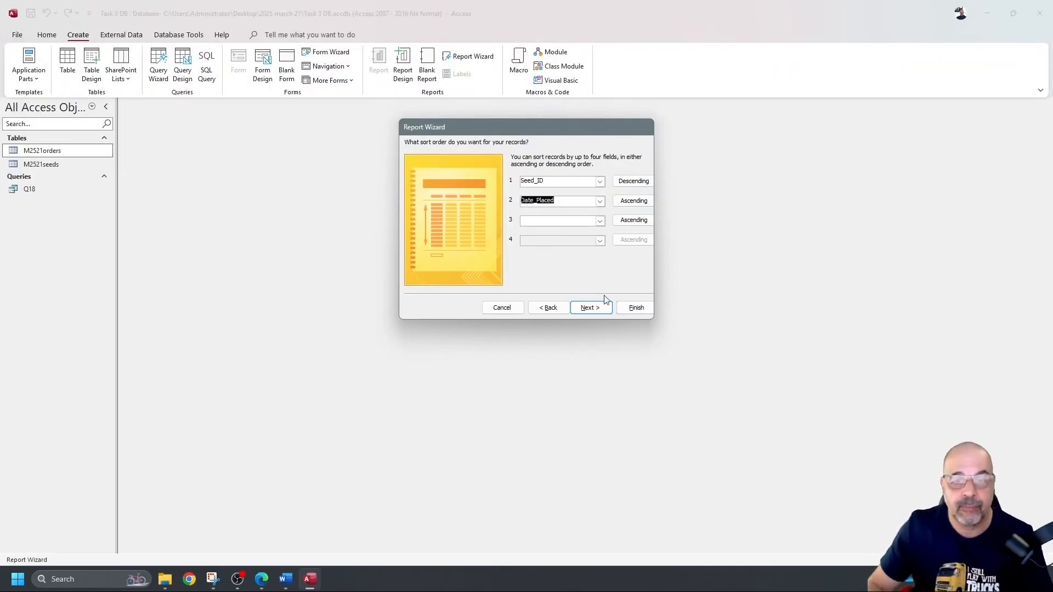
pyautogui.click(591, 308)
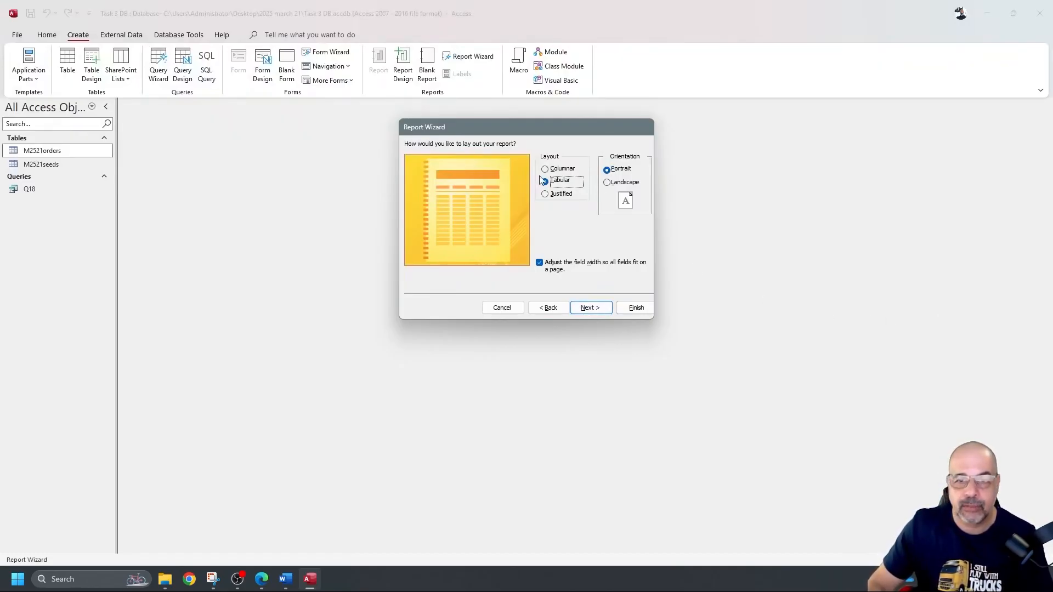
# Step: Keep Tabular/Portrait and the title M2521orders, finish the wizard, and open the report in Design view
pyautogui.click(600, 308)
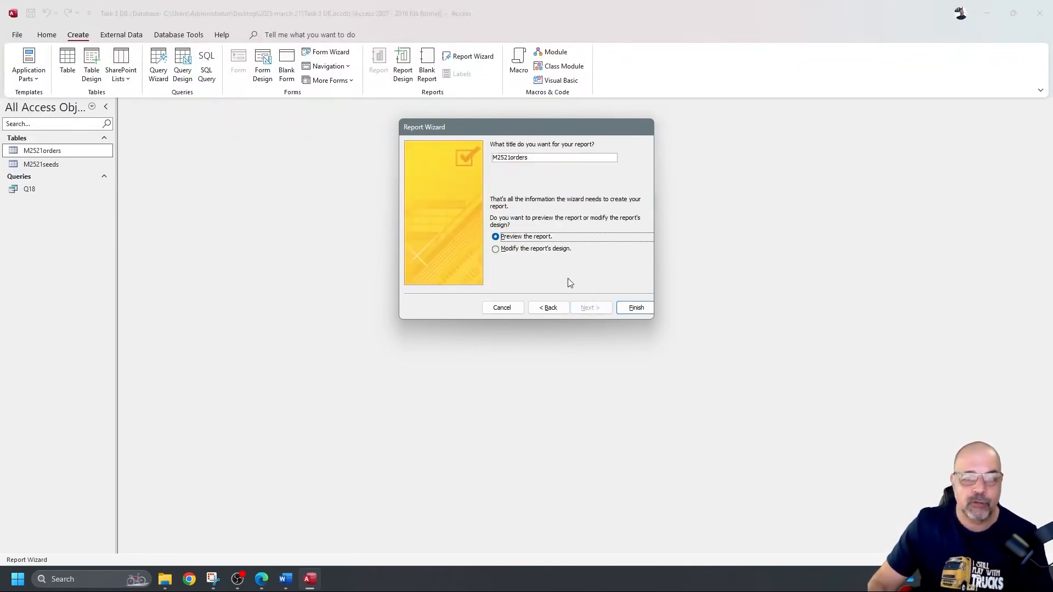
pyautogui.click(637, 308)
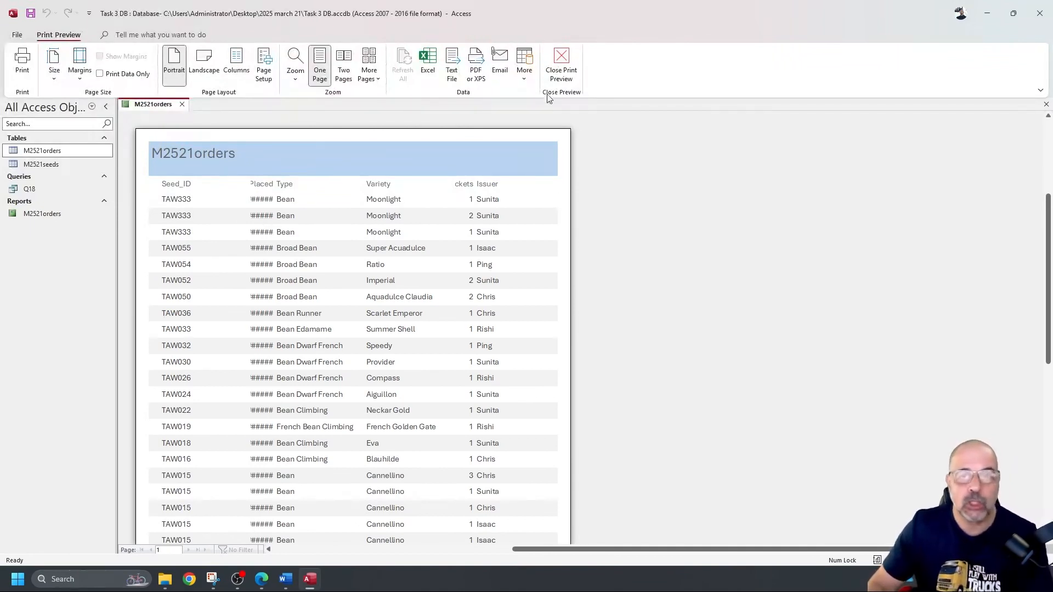
pyautogui.click(561, 63)
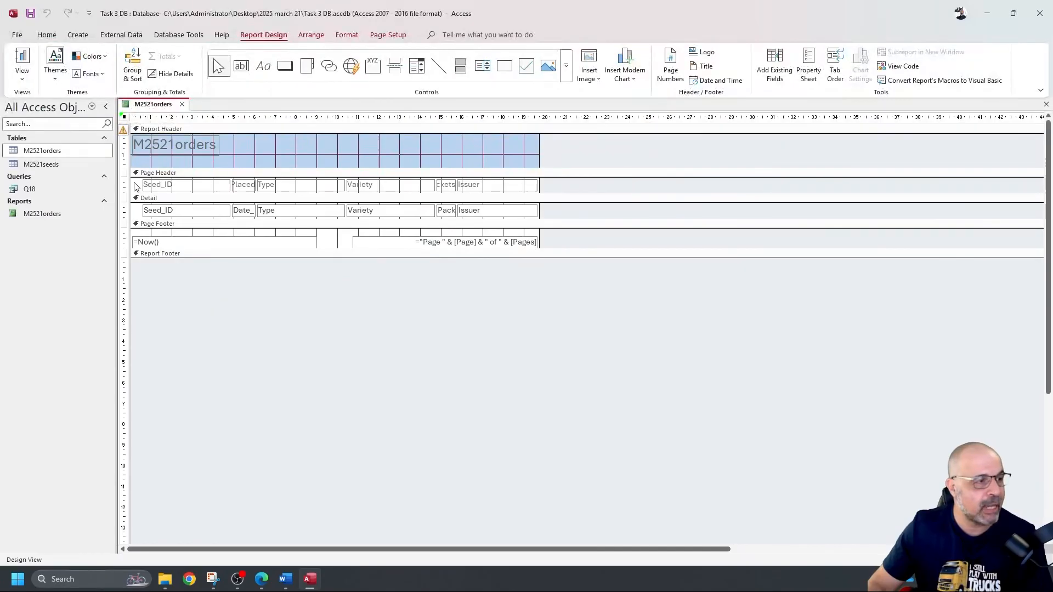
# Step: Narrow the Seed_ID controls and shift the Type and Variety columns to the right
pyautogui.moveTo(136, 187); pyautogui.dragTo(219, 213)
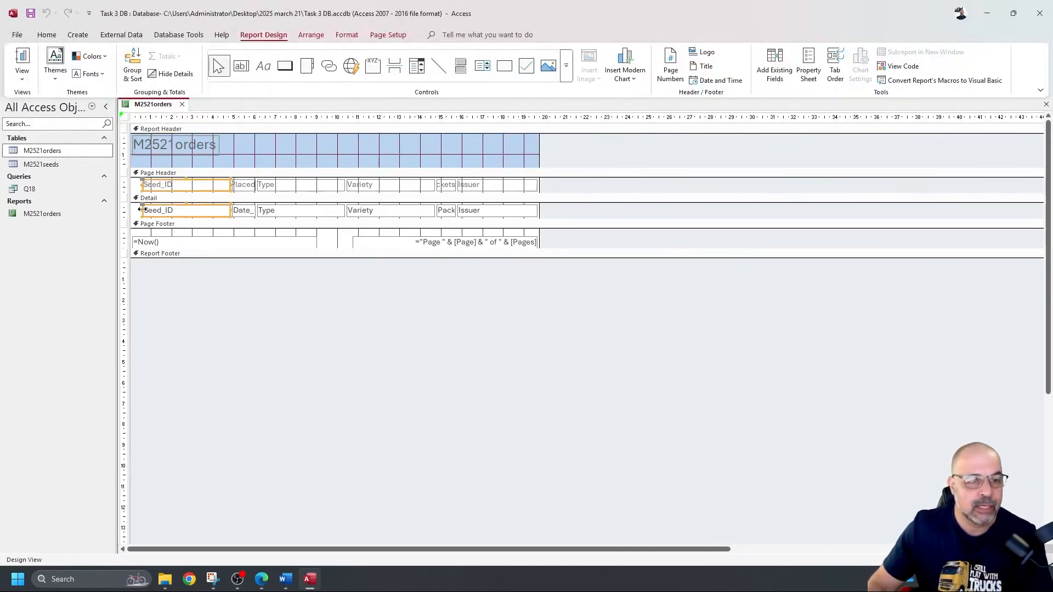
pyautogui.moveTo(142, 210)
pyautogui.mouseDown()
pyautogui.moveTo(190, 210)
pyautogui.moveTo(157, 207)
pyautogui.mouseUp()
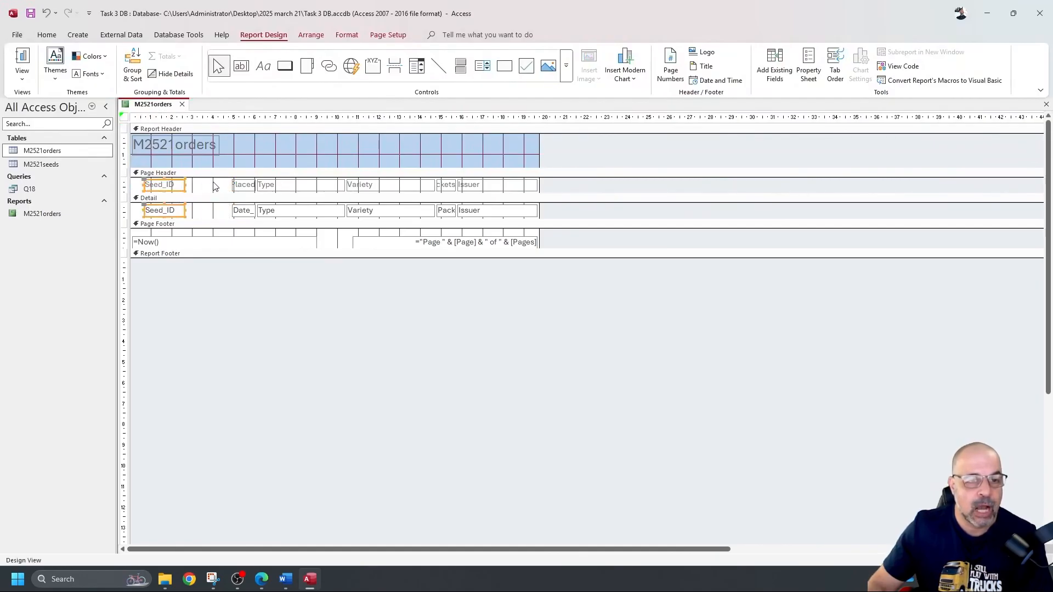
pyautogui.moveTo(211, 180); pyautogui.dragTo(211, 217)
pyautogui.moveTo(236, 180); pyautogui.dragTo(402, 214)
pyautogui.moveTo(254, 184); pyautogui.dragTo(295, 187)
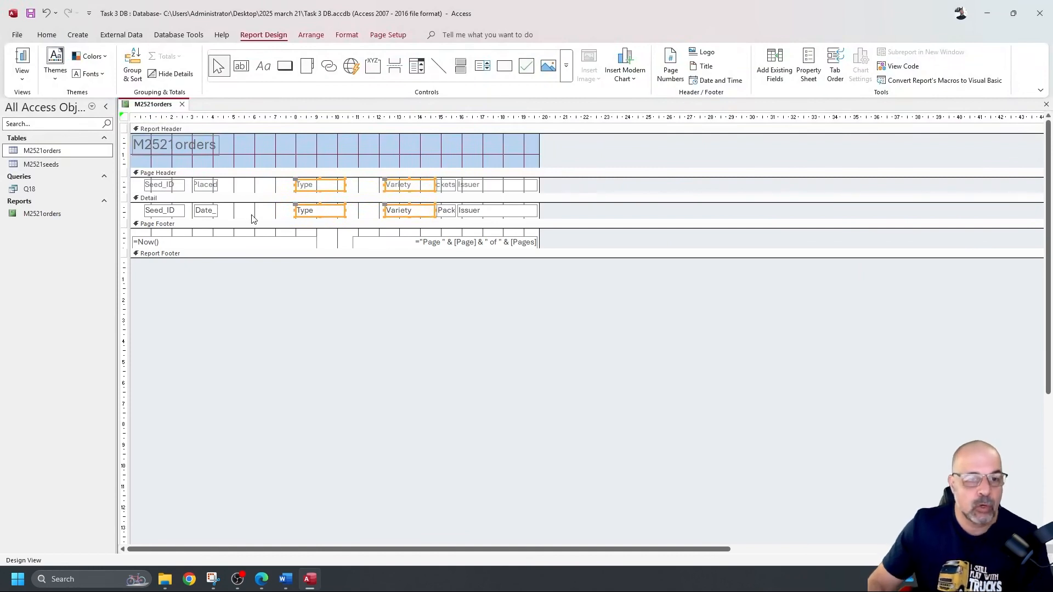
# Step: Move the Type label and field to the report's left edge and view the report with data
pyautogui.click(223, 199)
pyautogui.moveTo(222, 200); pyautogui.dragTo(254, 218)
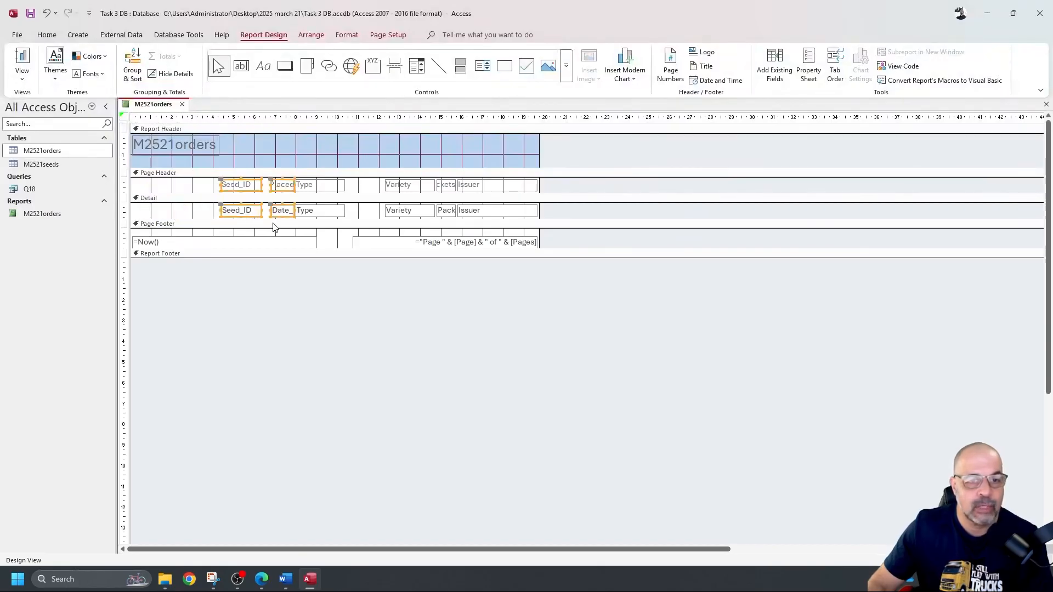
pyautogui.moveTo(364, 218); pyautogui.dragTo(332, 178)
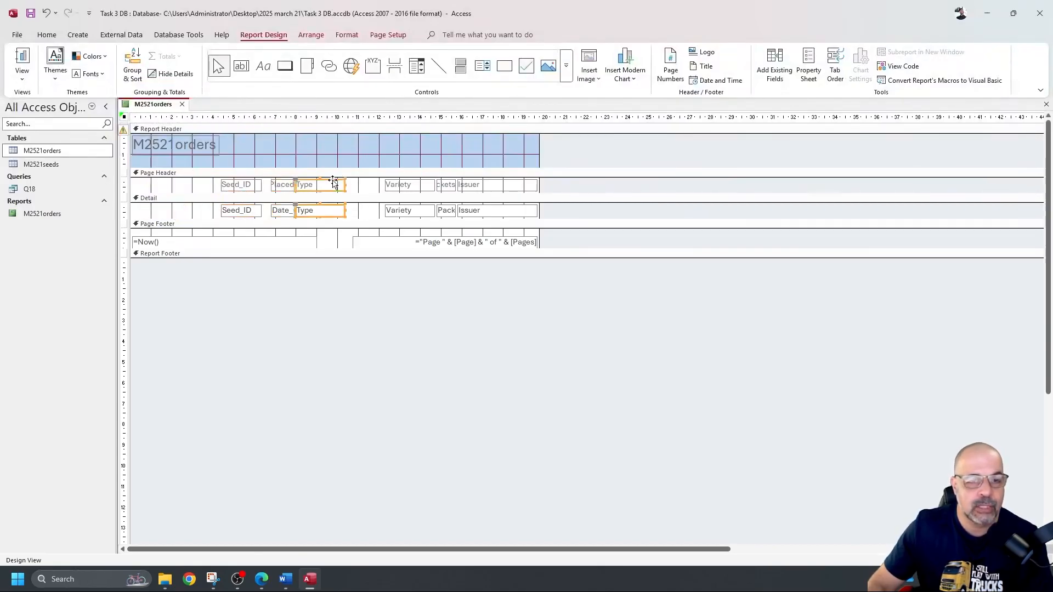
pyautogui.moveTo(331, 216); pyautogui.dragTo(174, 211)
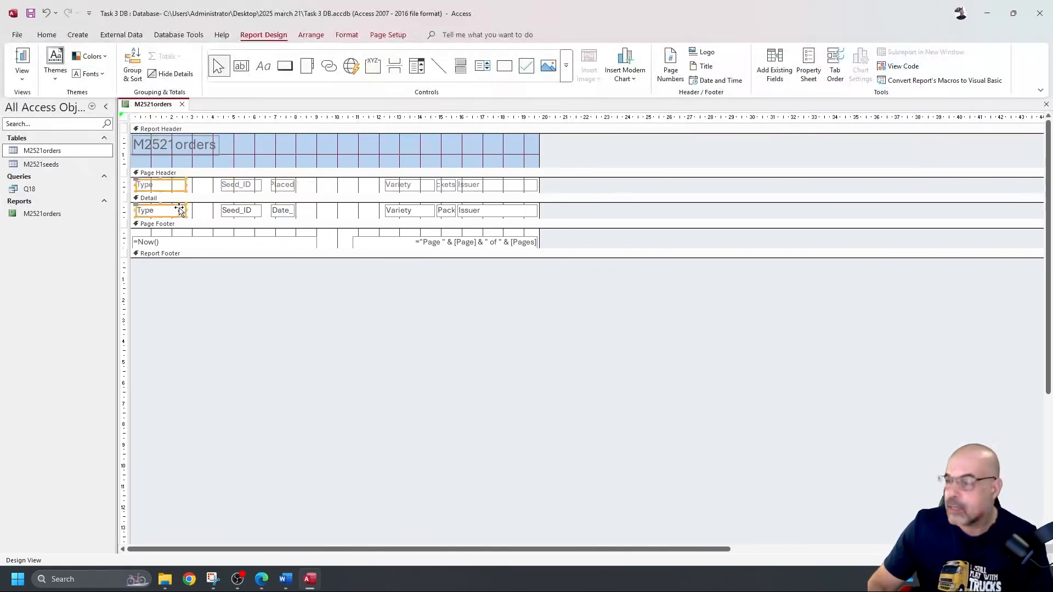
pyautogui.moveTo(278, 193); pyautogui.dragTo(224, 209)
pyautogui.click(22, 60)
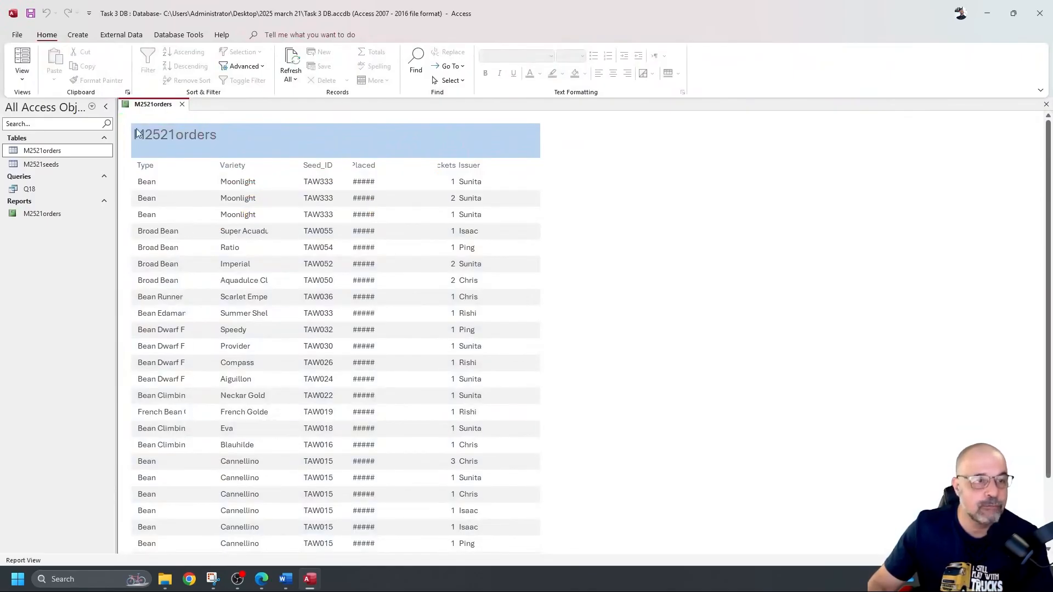
# Step: Widen the Type column so full type names show, checking it in Report view
pyautogui.click(22, 76)
pyautogui.click(55, 170)
pyautogui.click(183, 188)
pyautogui.moveTo(186, 185); pyautogui.dragTo(216, 185)
pyautogui.click(24, 55)
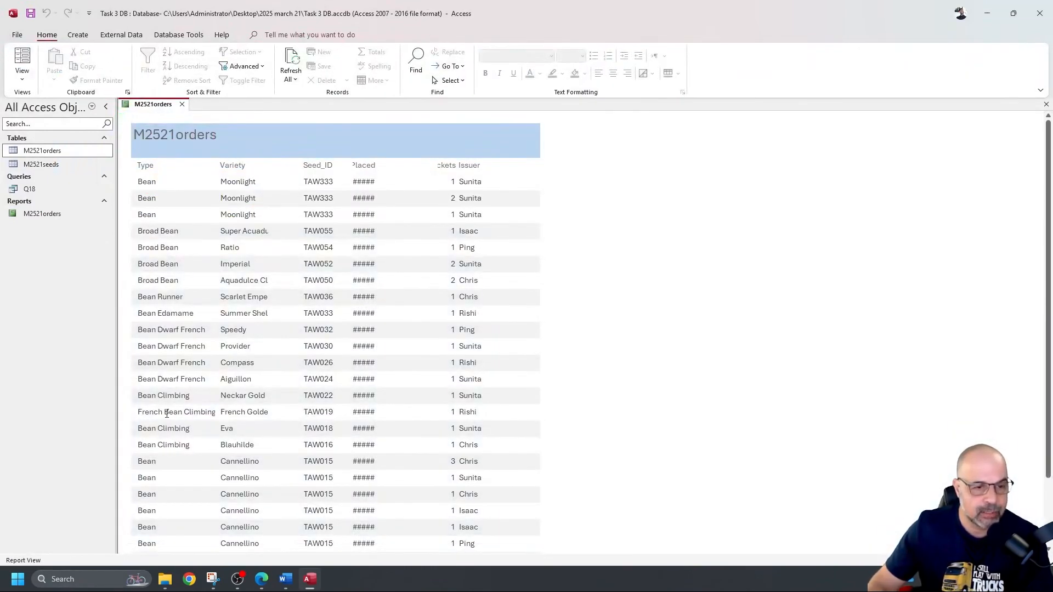
pyautogui.scroll(-1, 170, 405)
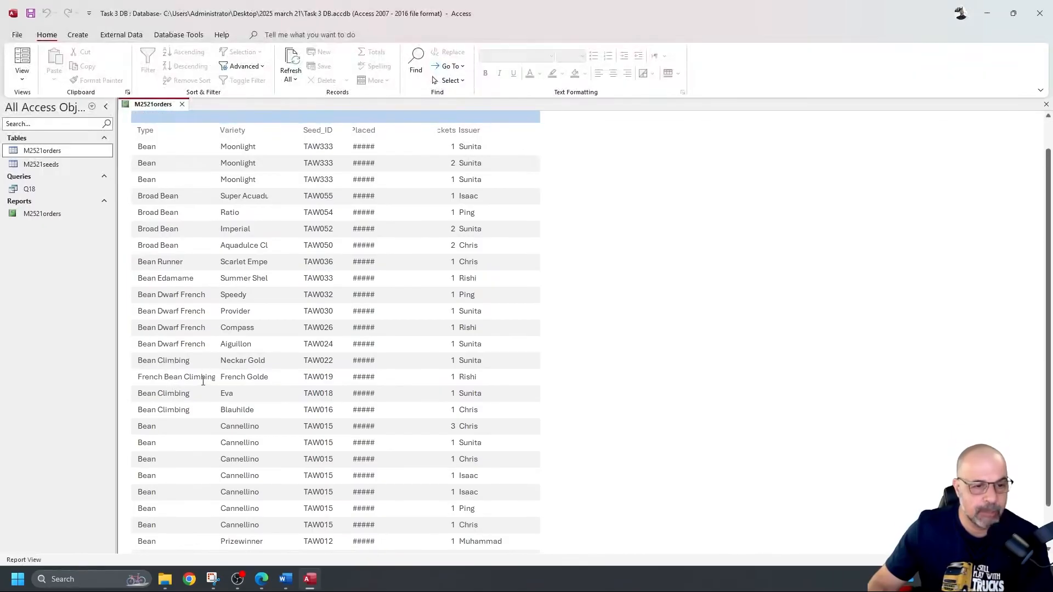
# Step: Move the Variety column beside Type and widen it, then preview the result
pyautogui.click(22, 77)
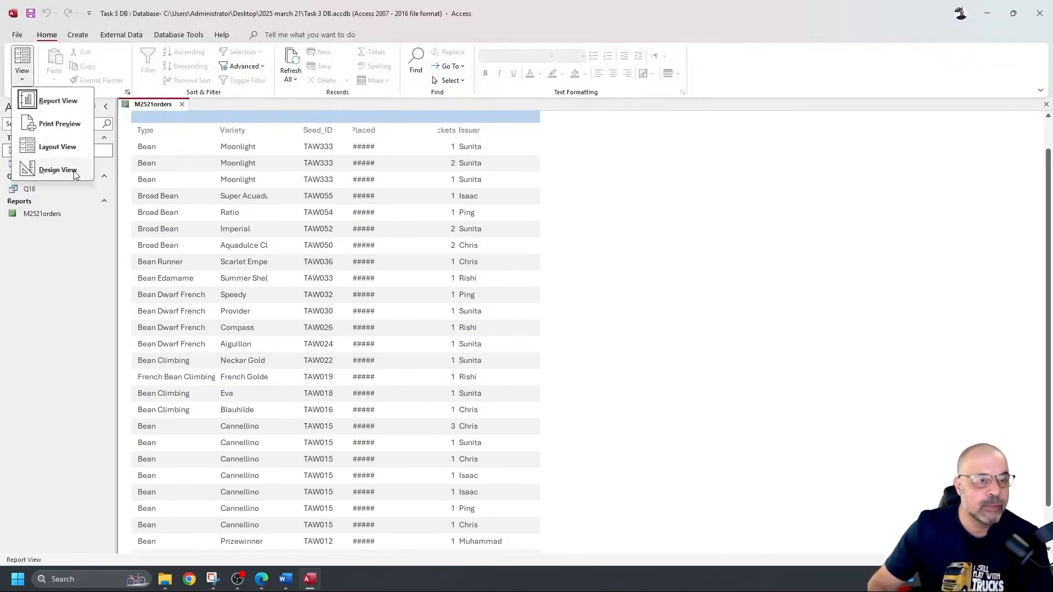
pyautogui.click(57, 170)
pyautogui.click(249, 186)
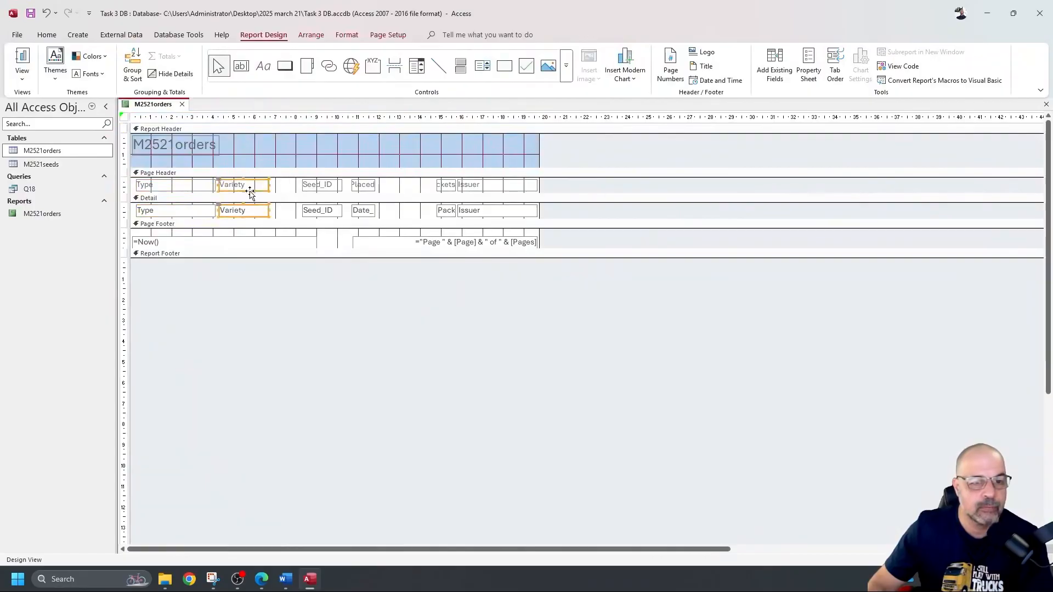
pyautogui.moveTo(255, 190); pyautogui.dragTo(269, 215)
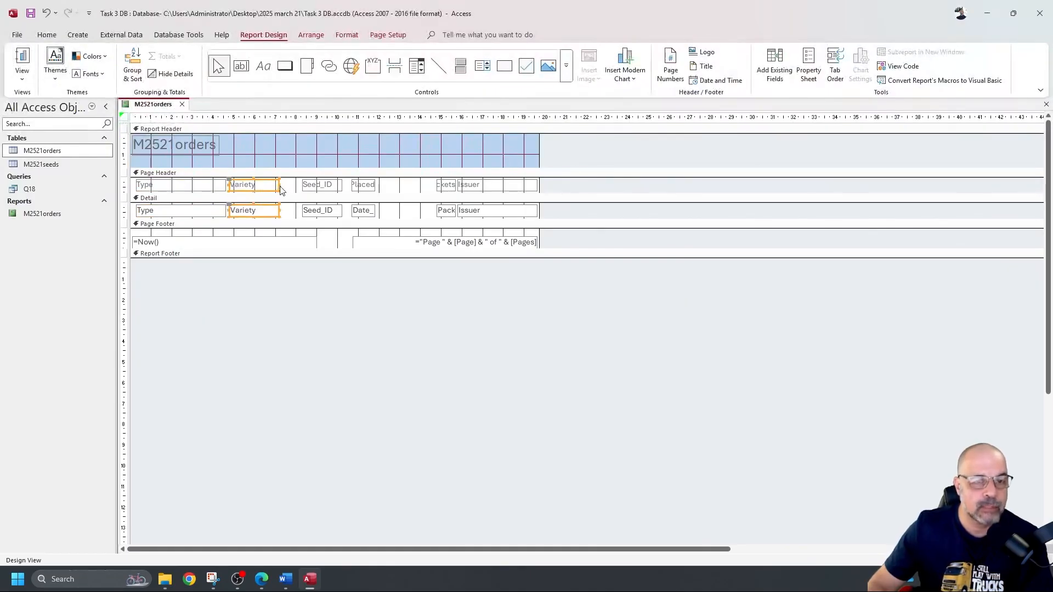
pyautogui.moveTo(279, 185); pyautogui.dragTo(293, 187)
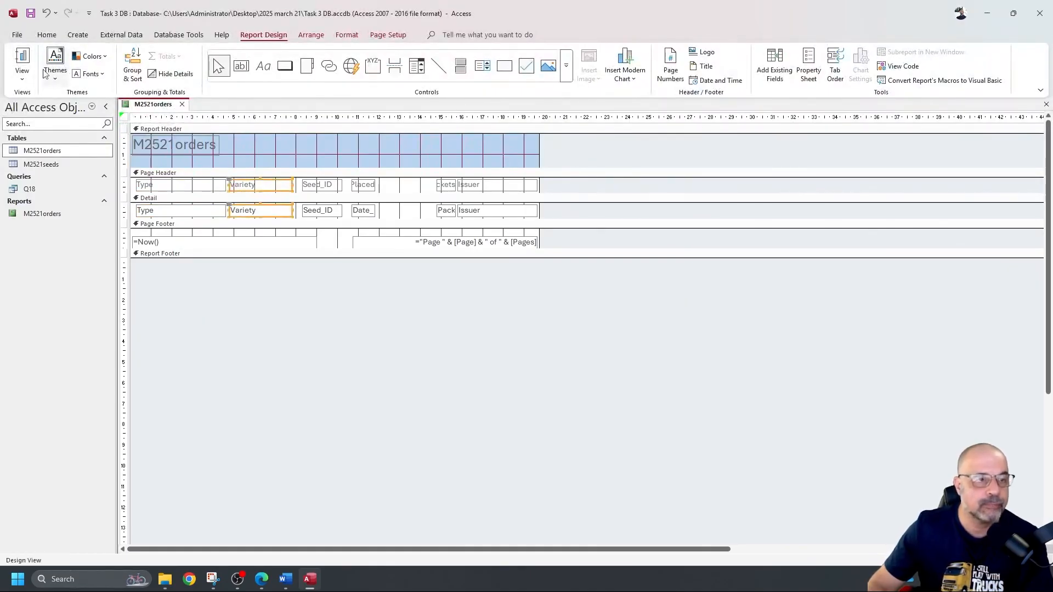
pyautogui.click(23, 58)
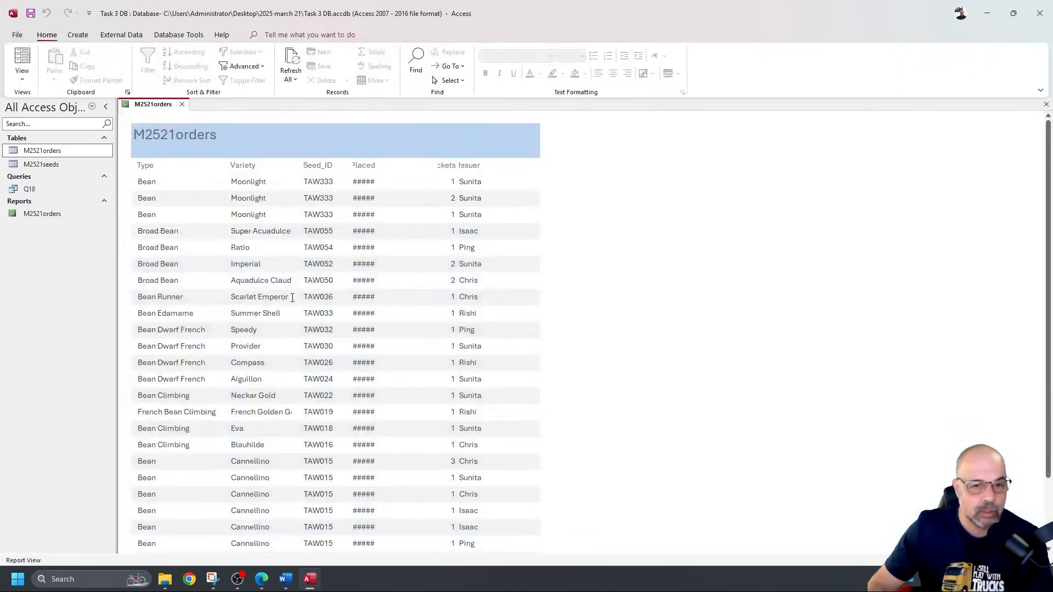
# Step: Shift Seed_ID and Date_Placed right and widen Variety further, checking in Report view
pyautogui.click(22, 79)
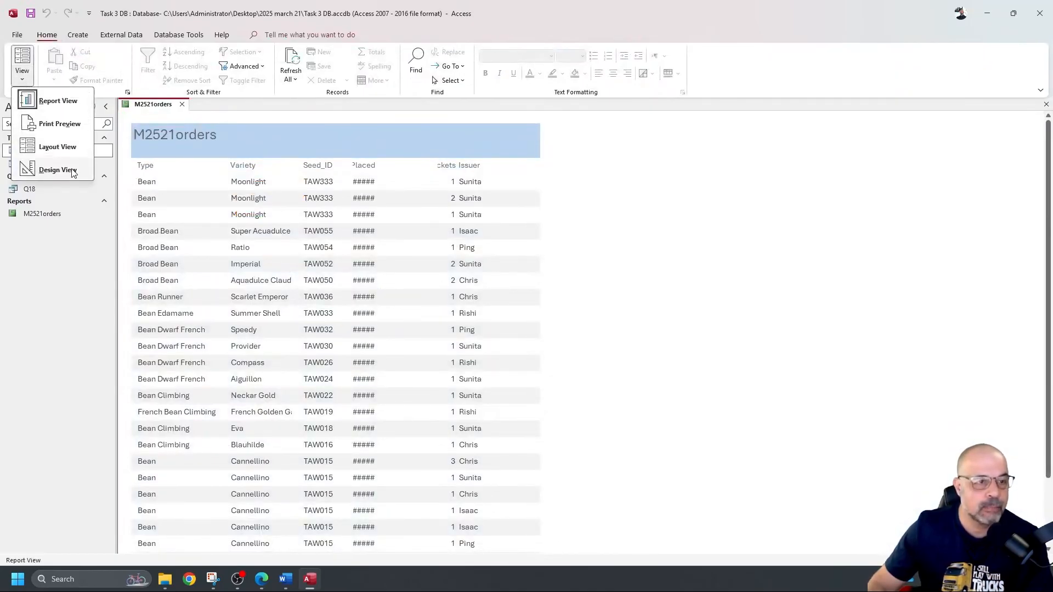
pyautogui.click(52, 170)
pyautogui.moveTo(394, 211)
pyautogui.mouseDown()
pyautogui.moveTo(317, 189)
pyautogui.moveTo(387, 193)
pyautogui.mouseUp()
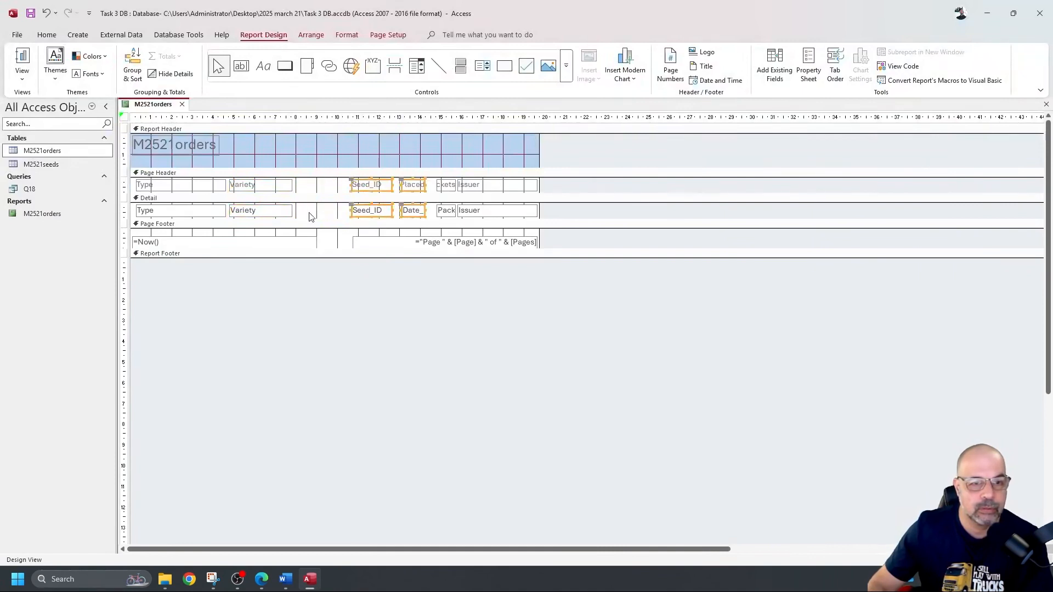
pyautogui.click(290, 187)
pyautogui.moveTo(303, 185); pyautogui.dragTo(317, 185)
pyautogui.click(22, 58)
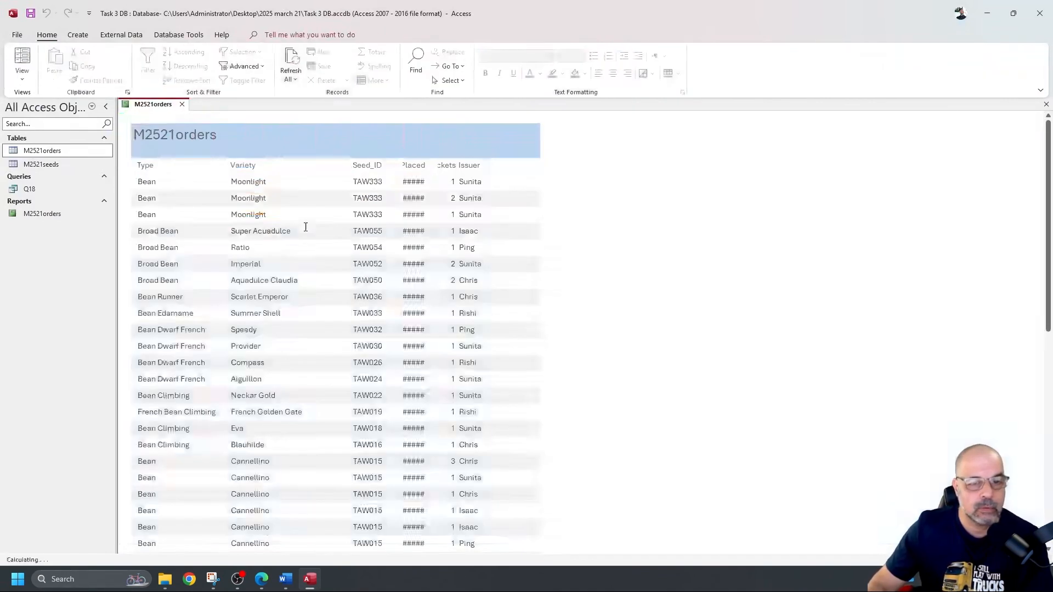
pyautogui.scroll(-3, 304, 241)
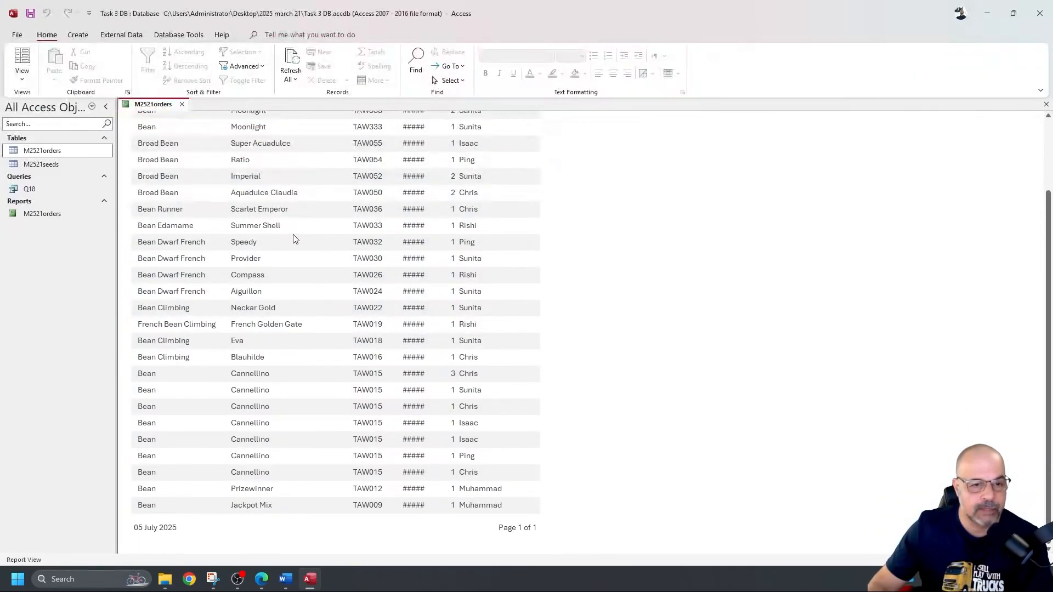
pyautogui.scroll(3, 290, 233)
# Step: Reposition the Seed_ID column directly after Variety and check it in Report view
pyautogui.click(22, 77)
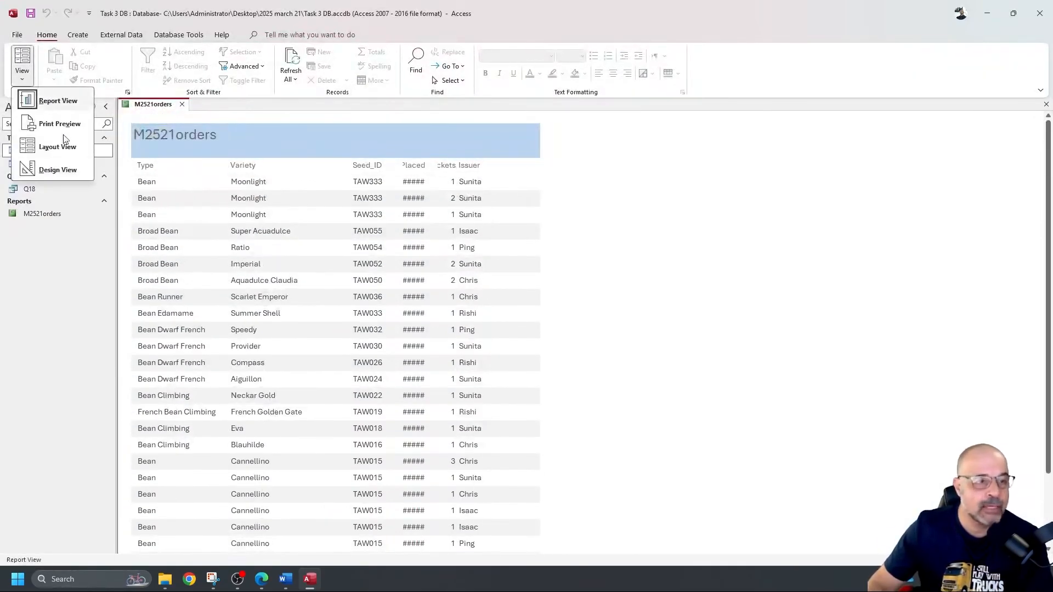
pyautogui.click(74, 173)
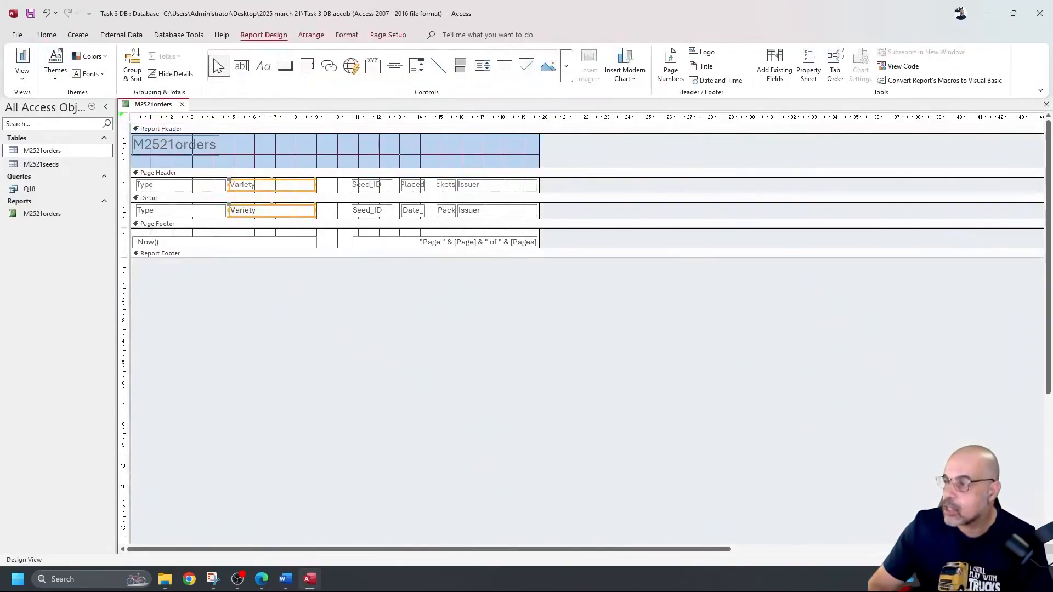
pyautogui.moveTo(331, 186); pyautogui.dragTo(352, 217)
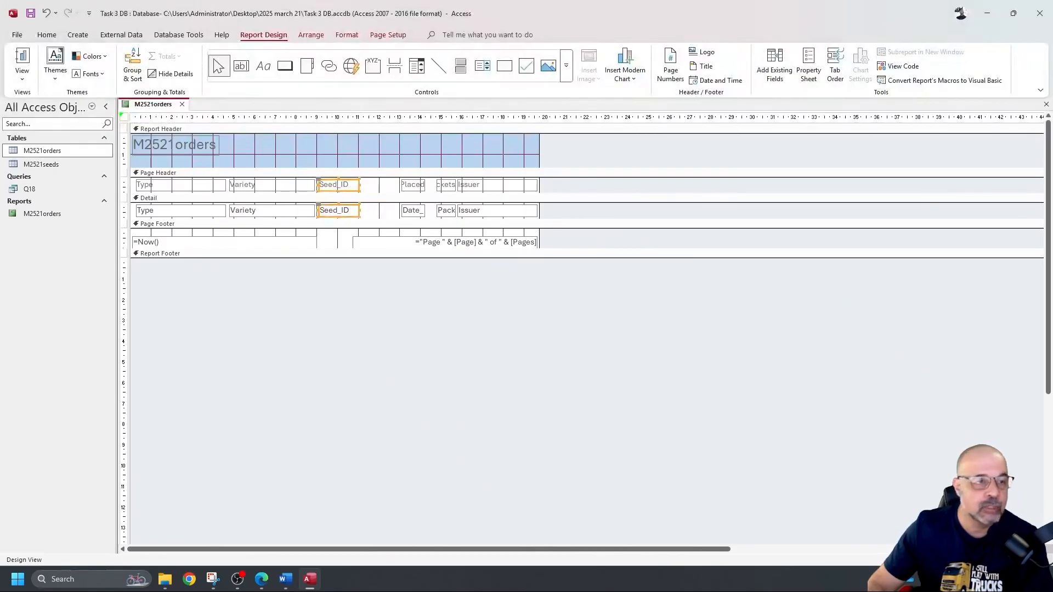
pyautogui.click(21, 60)
pyautogui.scroll(-3, 337, 212)
pyautogui.scroll(3, 336, 213)
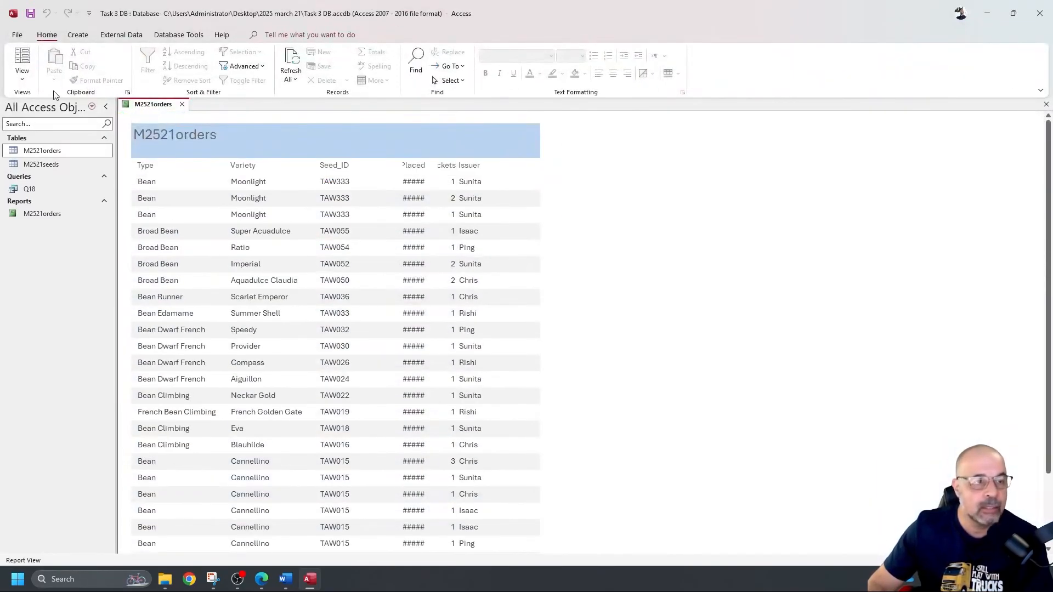
pyautogui.click(22, 80)
pyautogui.click(52, 169)
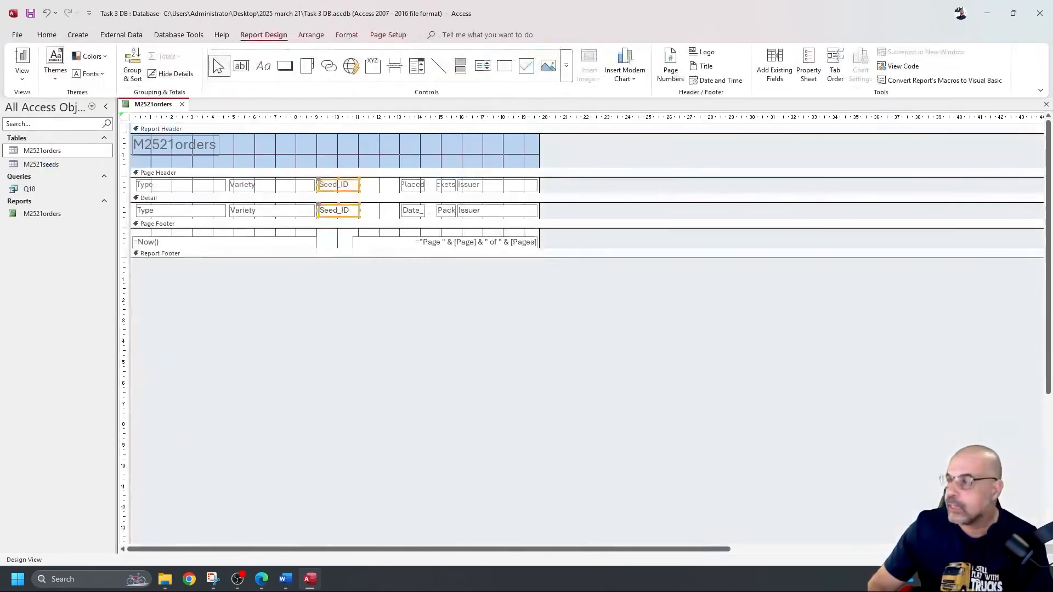
# Step: Resize the Date_Placed label and field so the dates display fully
pyautogui.click(380, 184)
pyautogui.moveTo(387, 183); pyautogui.dragTo(415, 210)
pyautogui.click(21, 58)
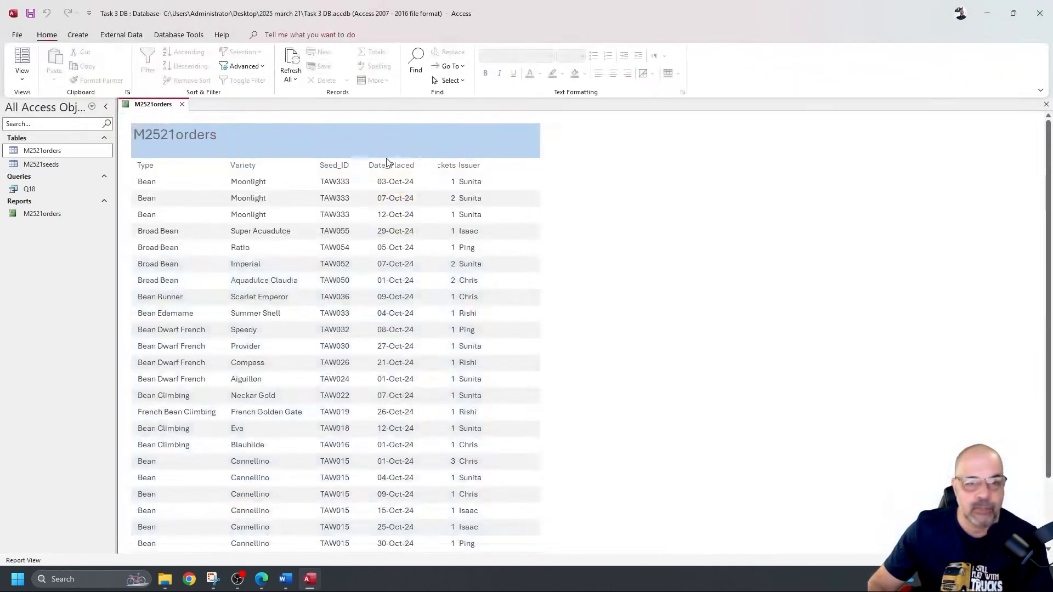
pyautogui.scroll(-3, 391, 363)
pyautogui.scroll(3, 391, 364)
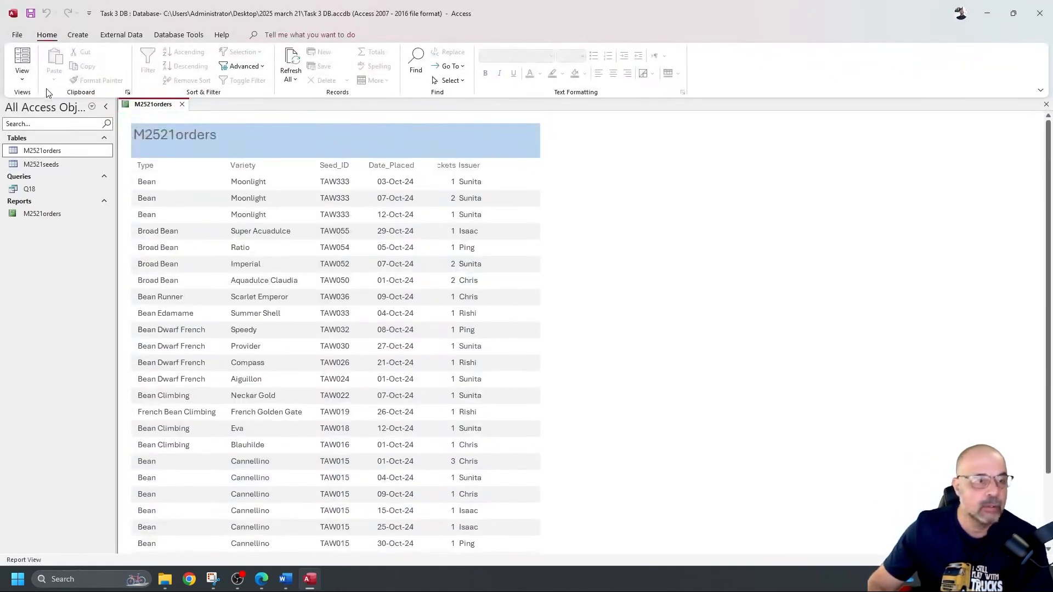
# Step: Resize the Packets label and field so the Packets heading shows in full
pyautogui.click(22, 78)
pyautogui.click(60, 169)
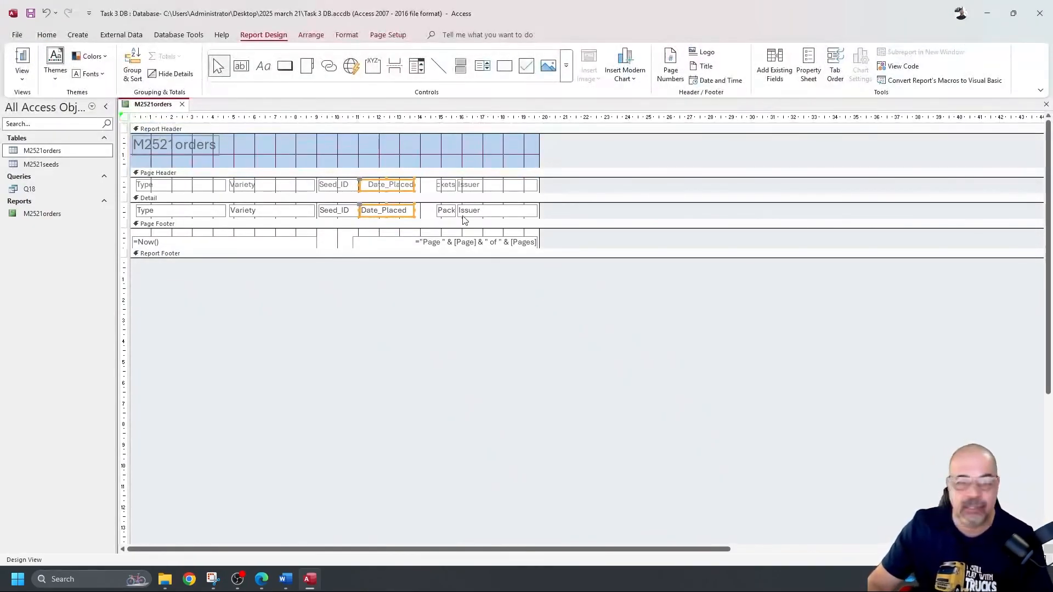
pyautogui.moveTo(428, 187); pyautogui.dragTo(417, 210)
pyautogui.click(22, 60)
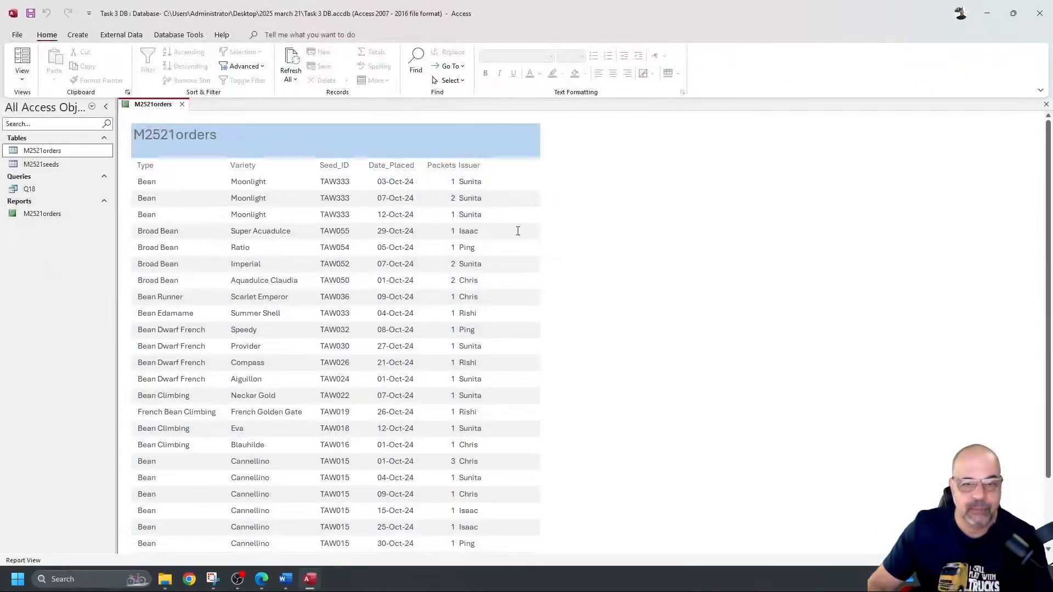
pyautogui.scroll(-3, 487, 180)
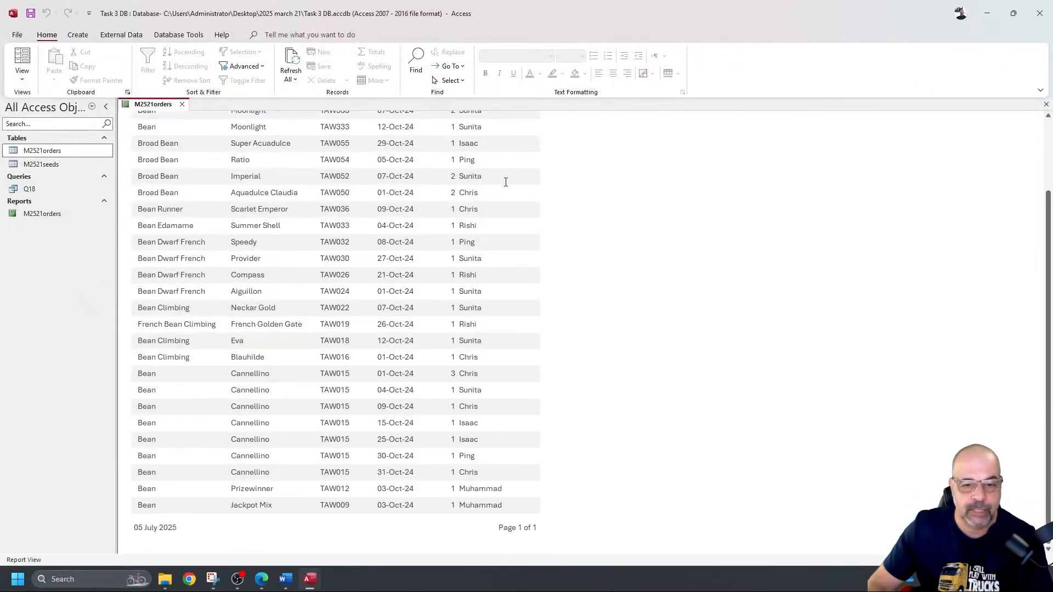
pyautogui.scroll(3, 506, 182)
# Step: Narrow the Issuer heading and field from their left edge and view the finished report
pyautogui.click(19, 86)
pyautogui.click(48, 169)
pyautogui.click(498, 188)
pyautogui.keyDown('shift'); pyautogui.click(517, 214); pyautogui.keyUp('shift')
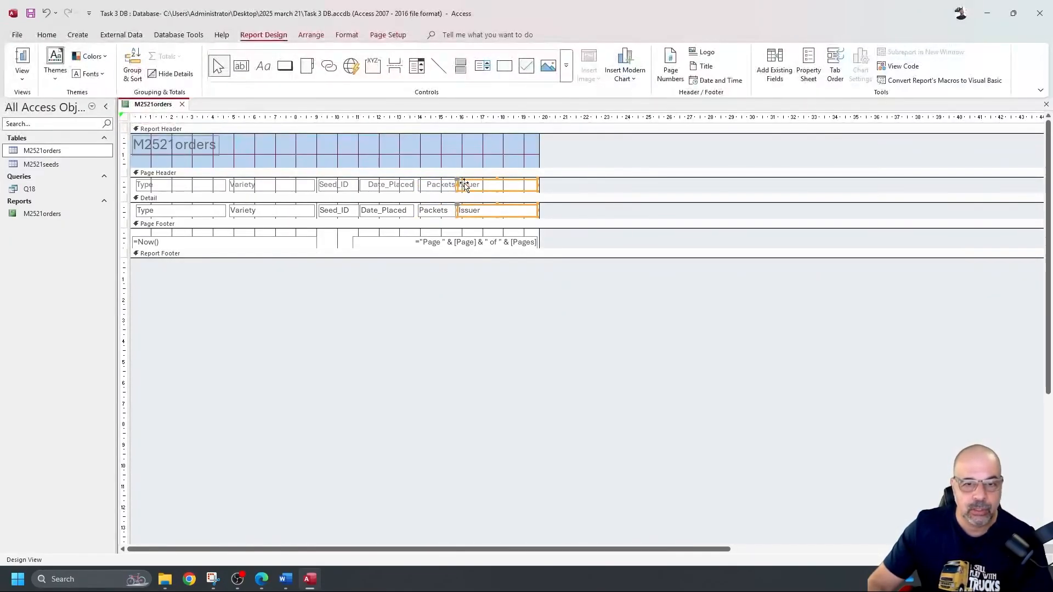
pyautogui.moveTo(457, 184); pyautogui.dragTo(464, 184)
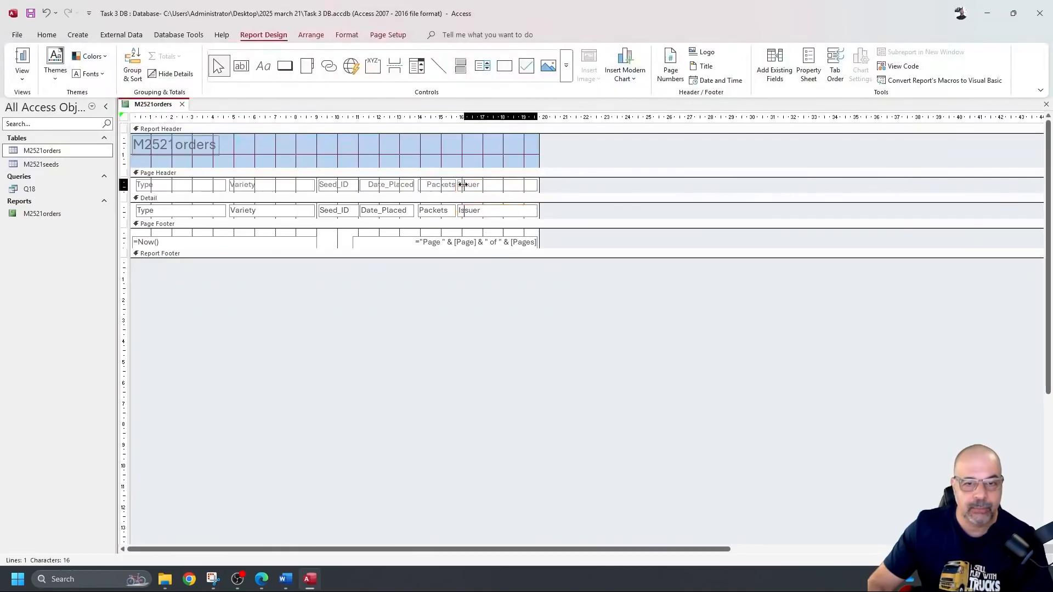
pyautogui.click(22, 60)
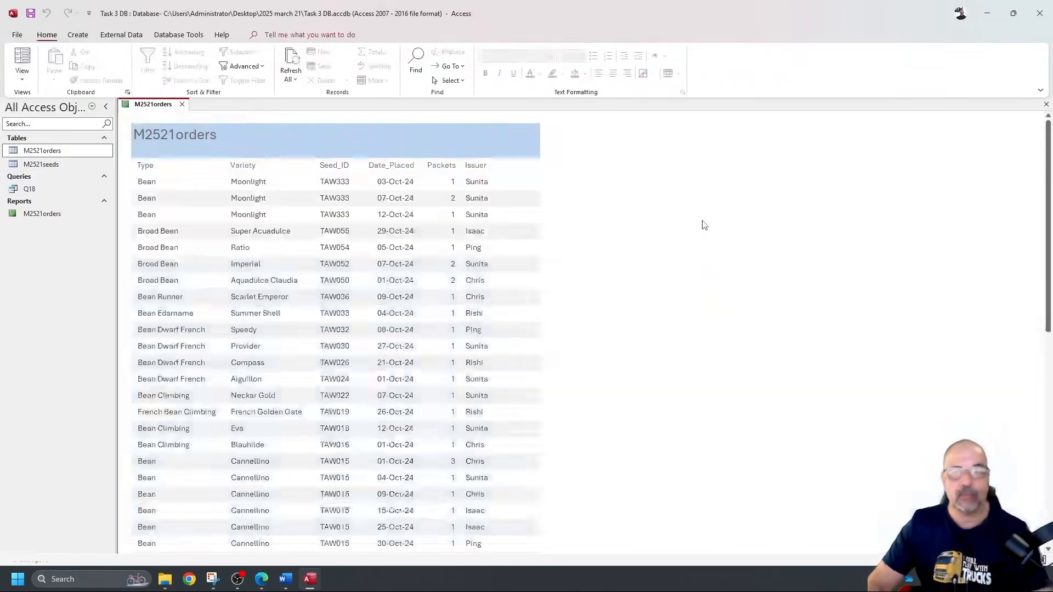
pyautogui.scroll(-3, 596, 236)
# Step: Select the report's column-heading row, then switch to the exam question PDF
pyautogui.scroll(3, 597, 231)
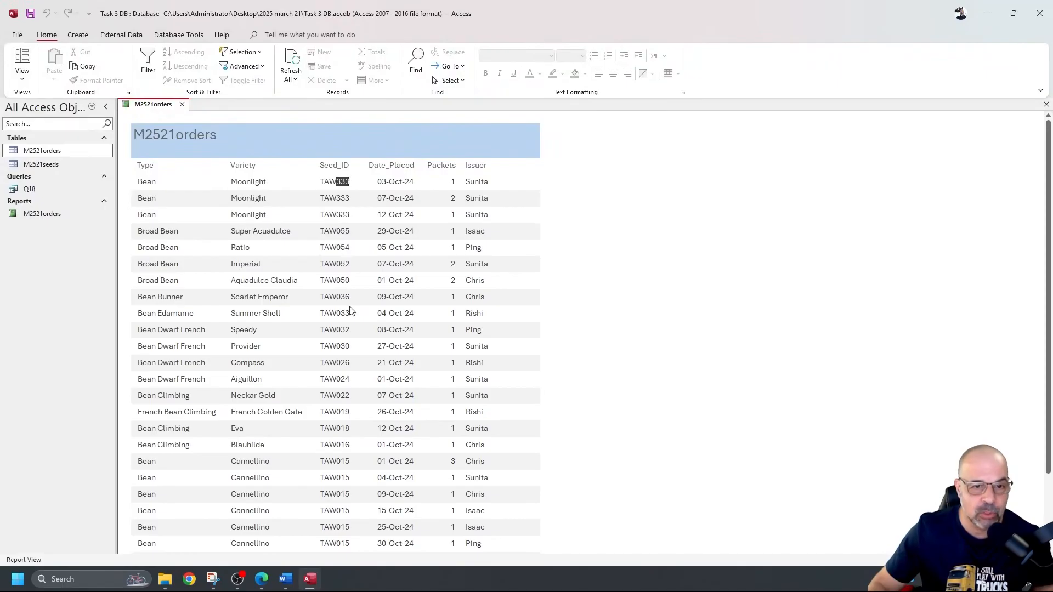
pyautogui.click(340, 182)
pyautogui.moveTo(324, 182); pyautogui.dragTo(363, 205)
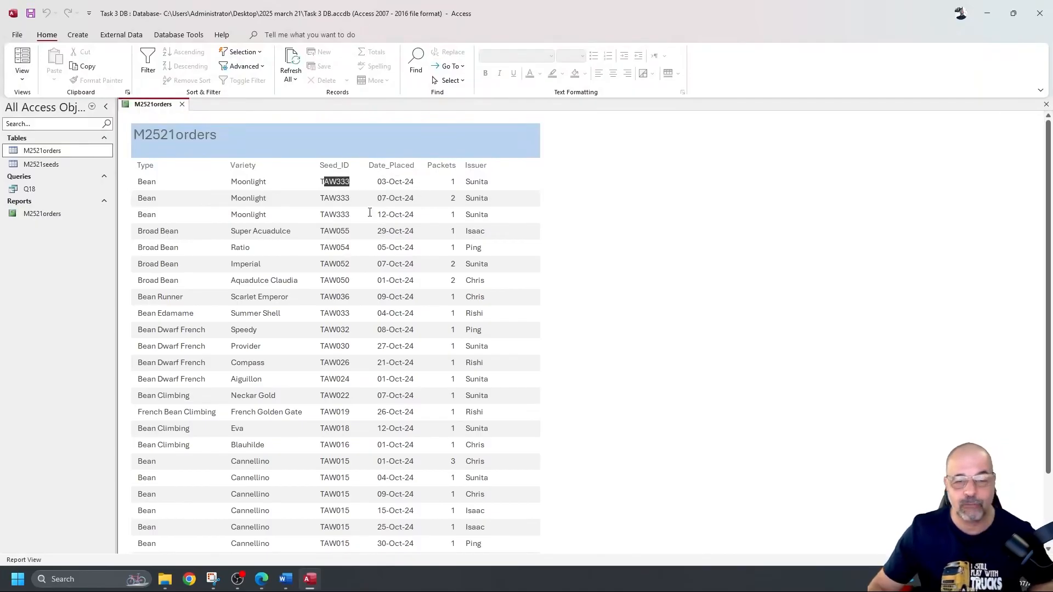
pyautogui.click(643, 198)
pyautogui.click(601, 165)
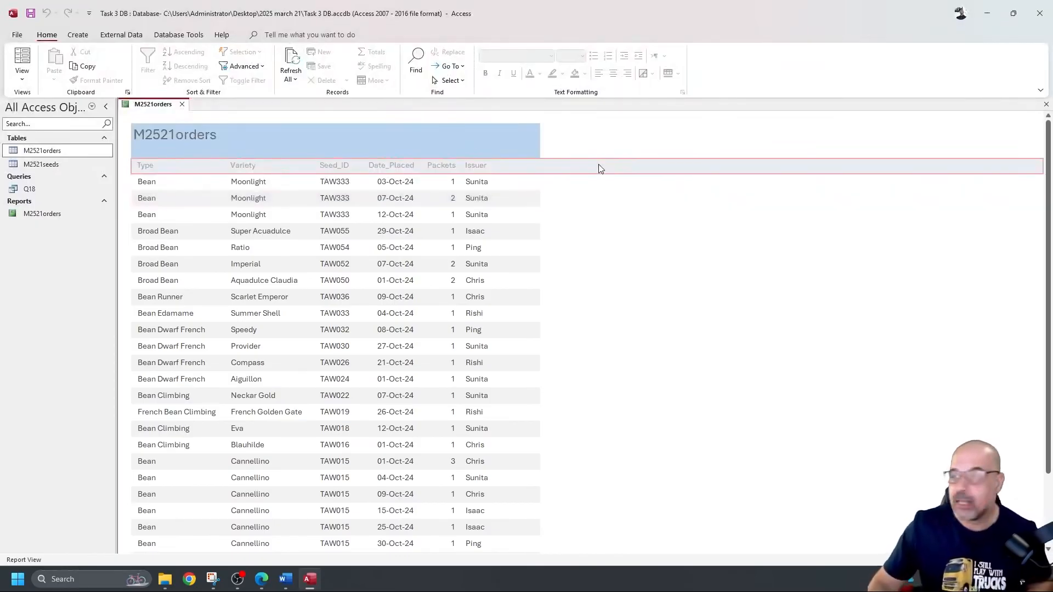
pyautogui.hotkey('alt', 'Tab')
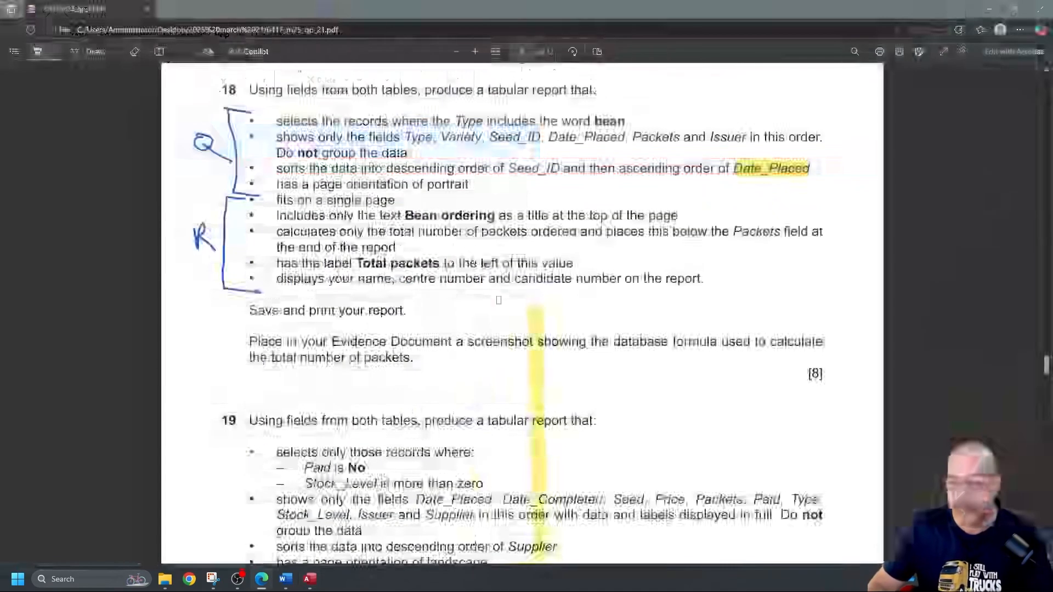
# Step: Erase the stray vertical yellow highlight and select the title text 'Bean ordering' in the PDF
pyautogui.click(37, 52)
pyautogui.click(134, 51)
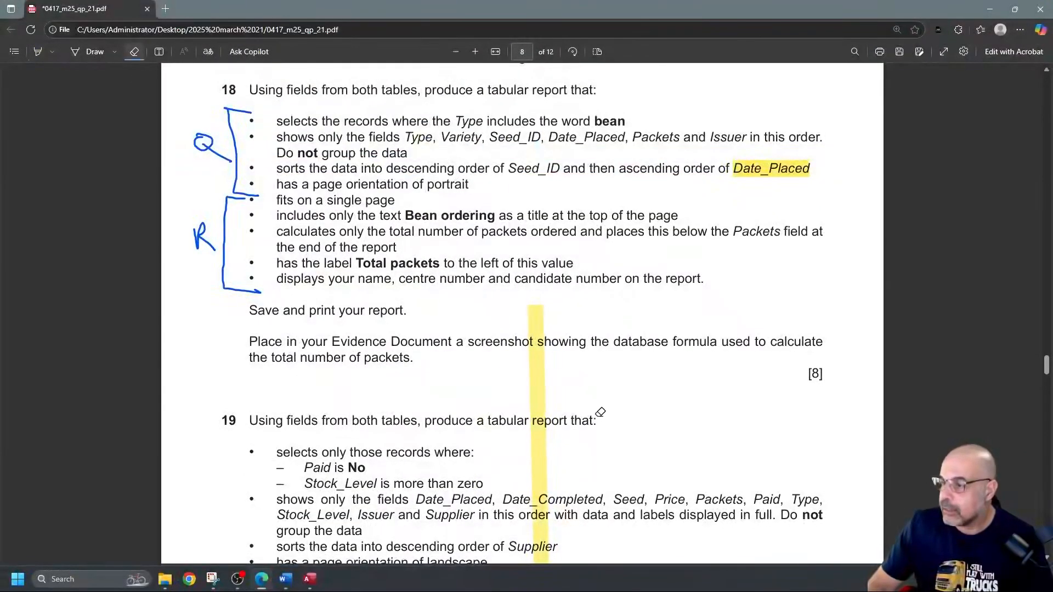
pyautogui.moveTo(600, 412); pyautogui.dragTo(475, 401)
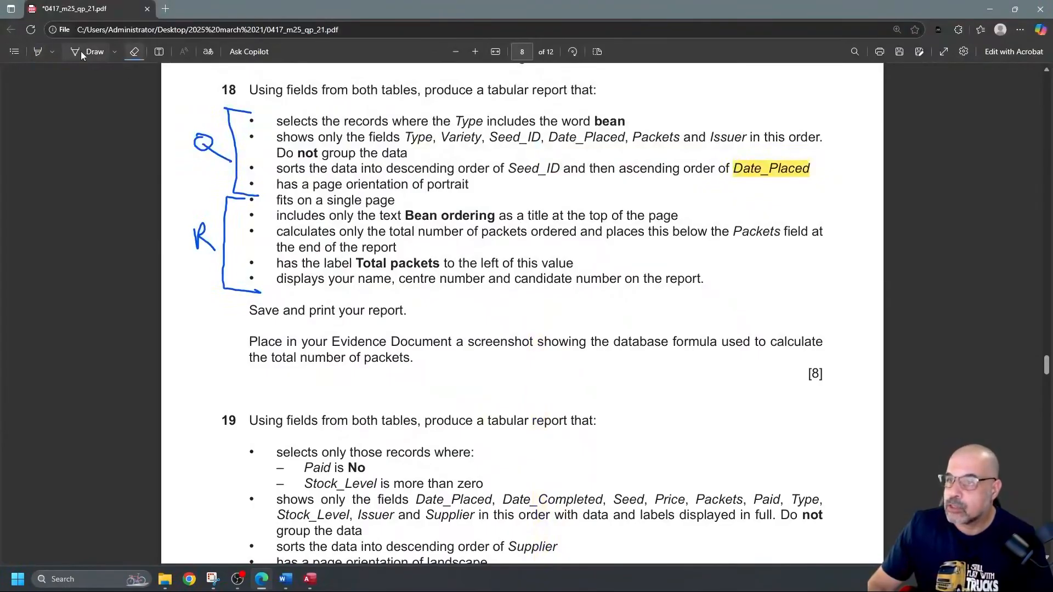
pyautogui.click(32, 54)
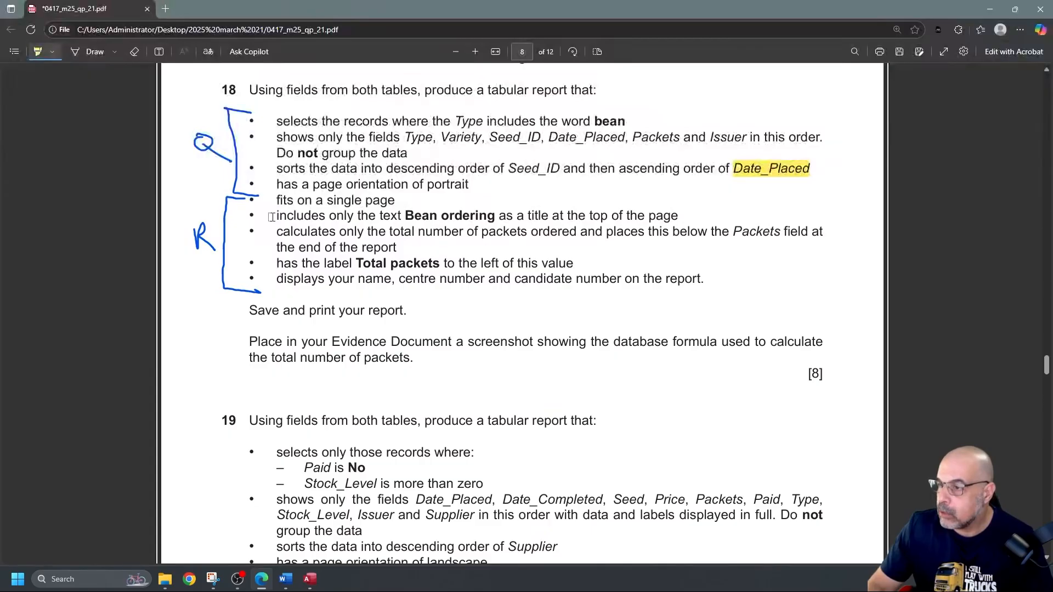
pyautogui.click(38, 52)
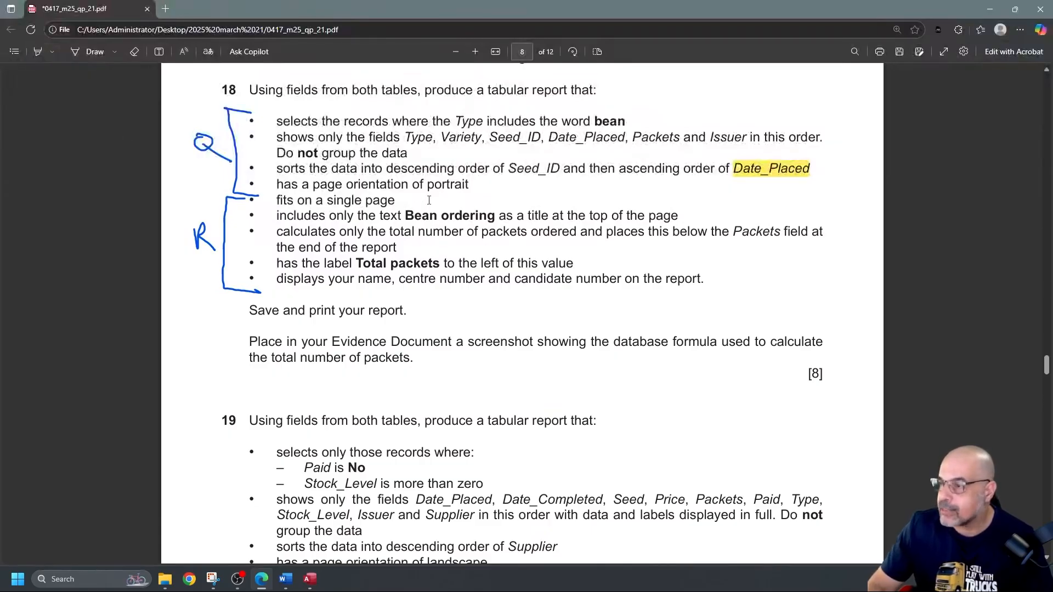
pyautogui.moveTo(406, 211); pyautogui.dragTo(497, 219)
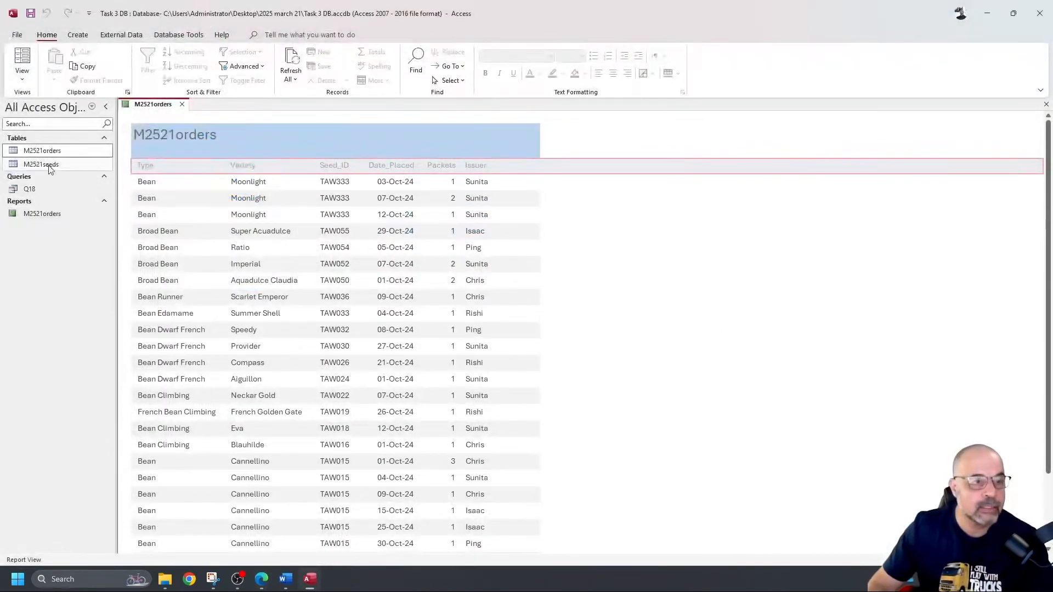
# Step: In Design view, change the report title to 'Bean ordering' and widen the label to fit
pyautogui.click(22, 74)
pyautogui.click(52, 169)
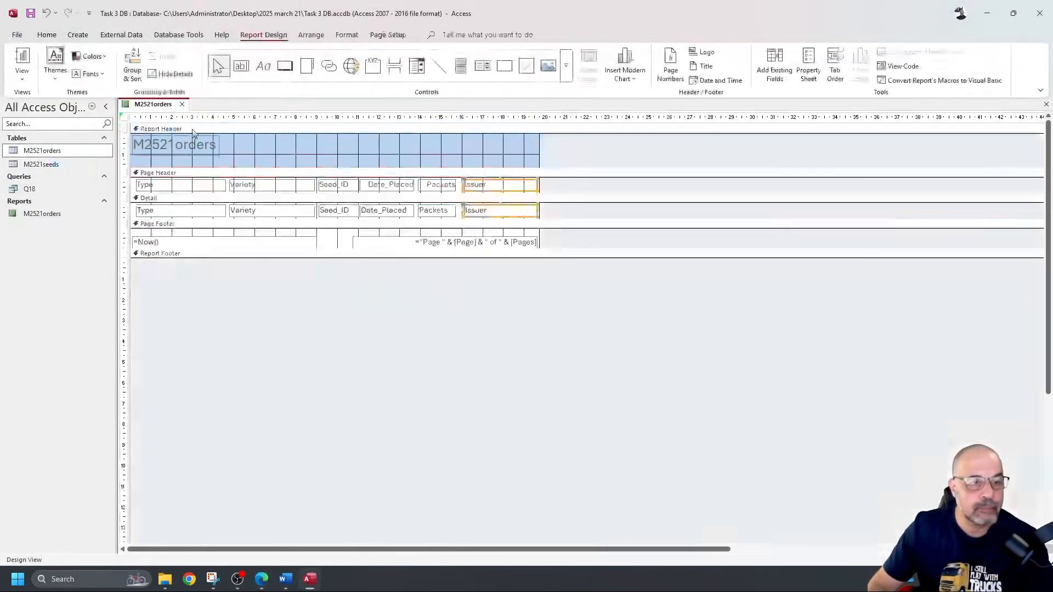
pyautogui.doubleClick(181, 144)
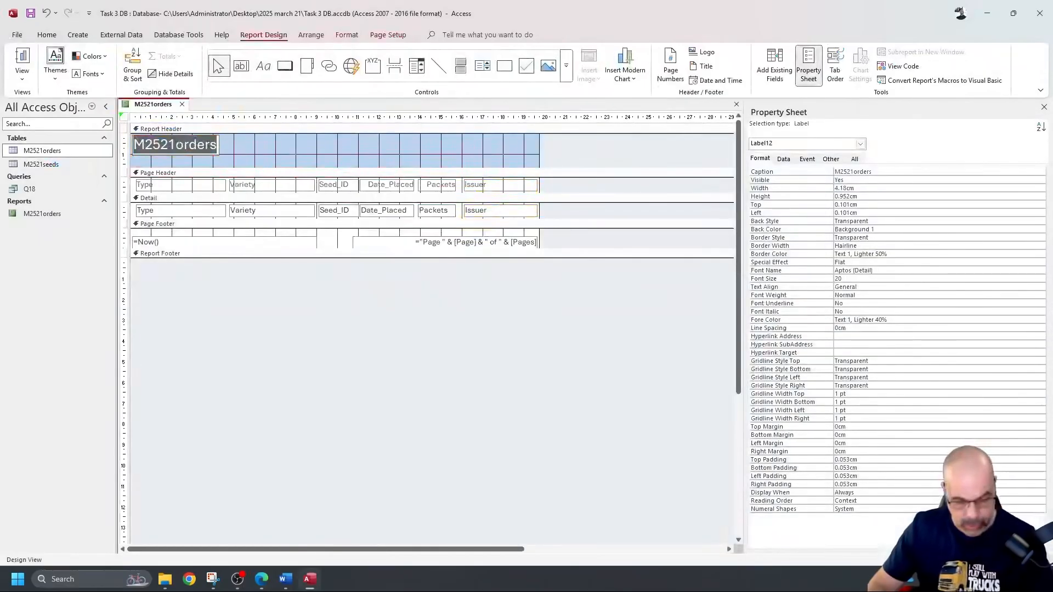
pyautogui.hotkey('ctrl', 'v')
pyautogui.click(230, 154)
pyautogui.click(221, 146)
pyautogui.moveTo(221, 144); pyautogui.dragTo(241, 145)
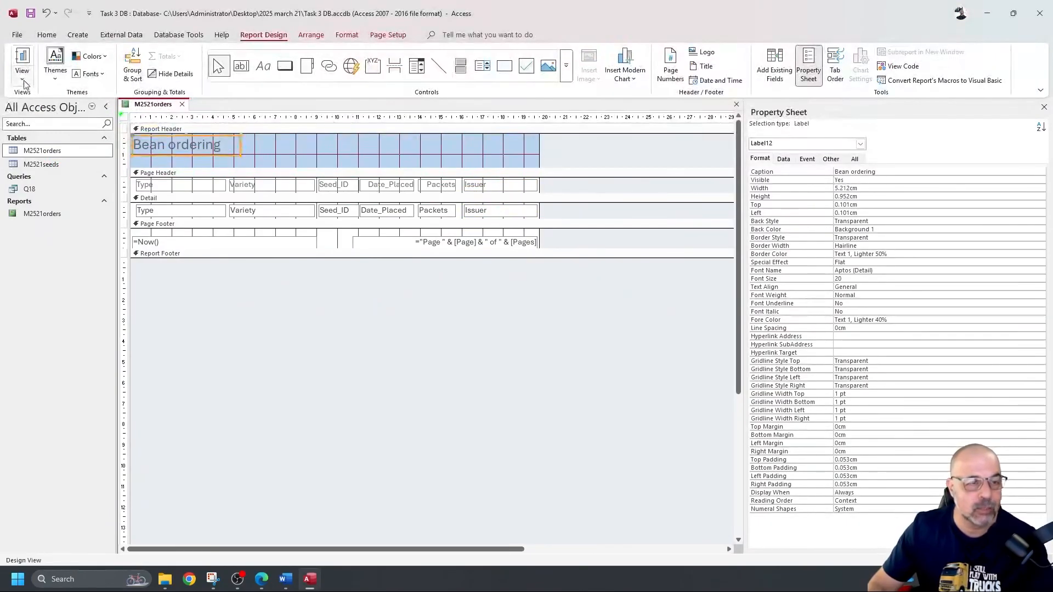
pyautogui.hotkey('alt', 'Tab')
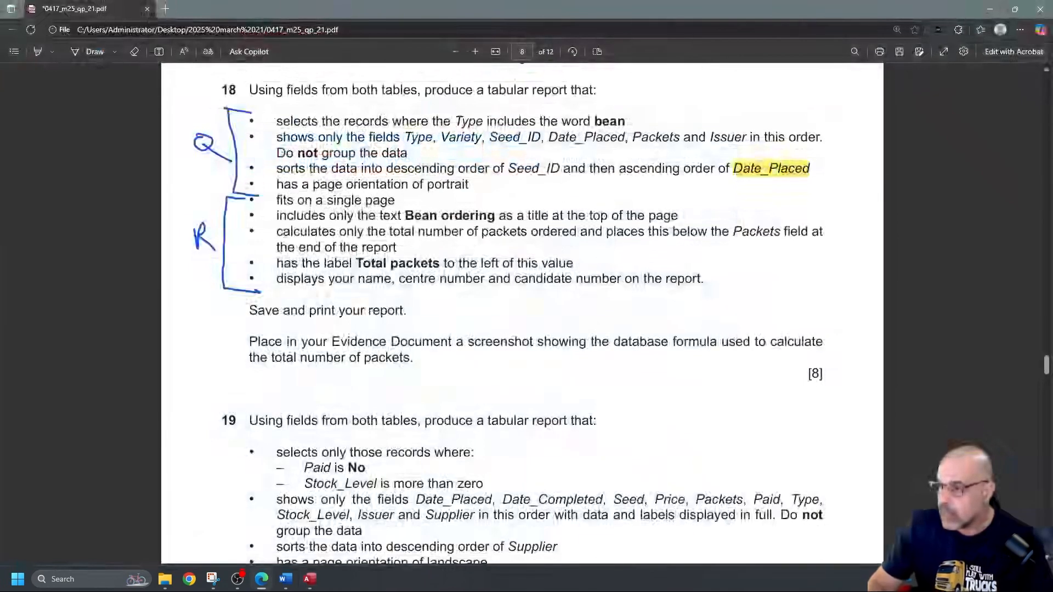
# Step: Review question 18's bullet on totalling packets ordered and its 'Total packets' label text
pyautogui.moveTo(276, 231); pyautogui.dragTo(438, 247)
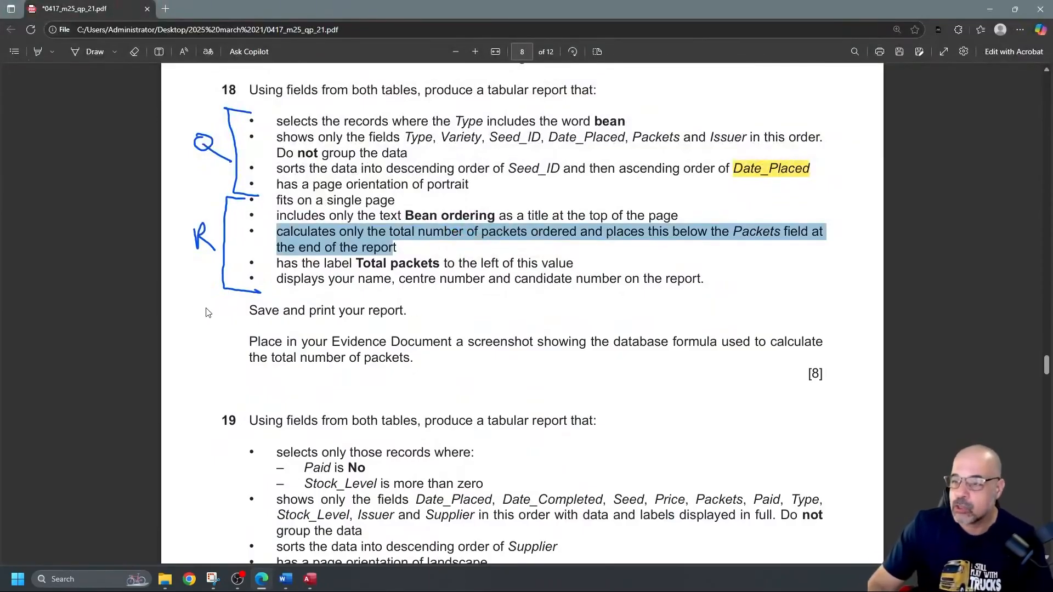
pyautogui.click(118, 301)
pyautogui.moveTo(358, 263); pyautogui.dragTo(437, 265)
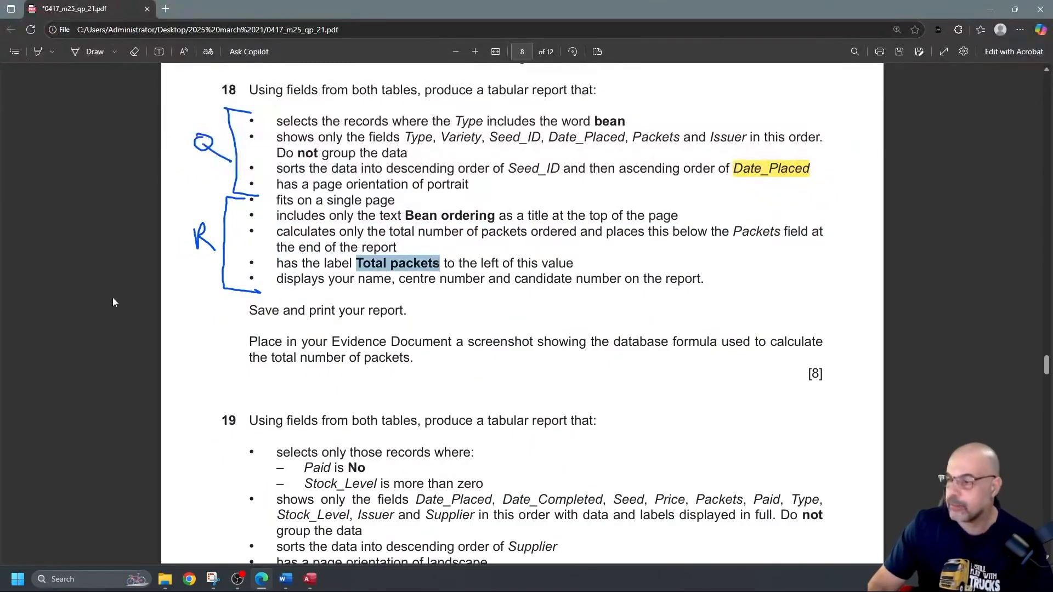
pyautogui.scroll(-1, 64, 382)
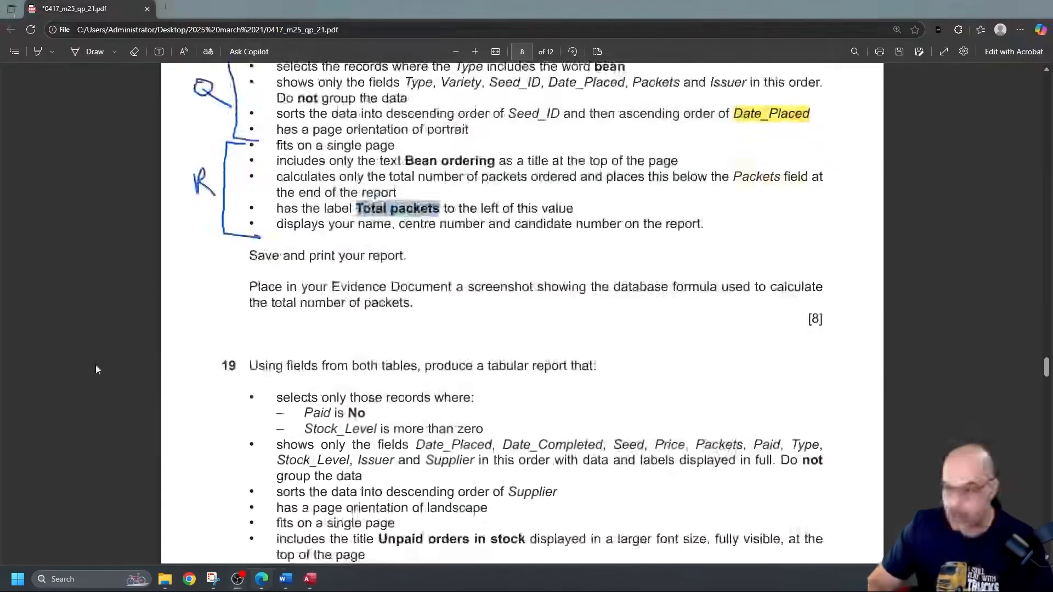
pyautogui.scroll(1, 109, 375)
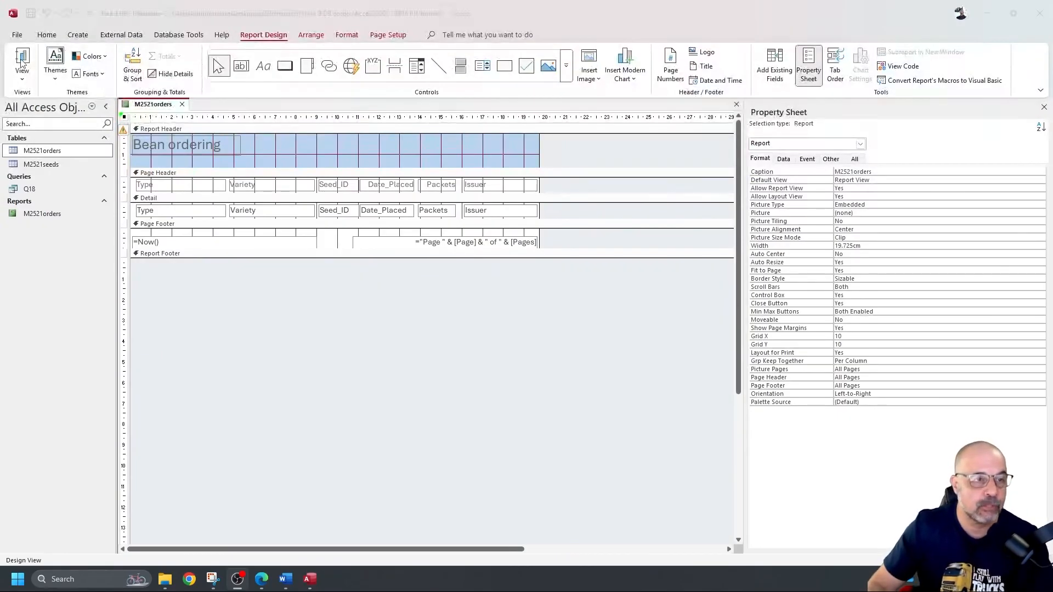
# Step: Preview the report and point out the Bean types and the Packets value 2 for Aquadulce Claudia
pyautogui.click(21, 60)
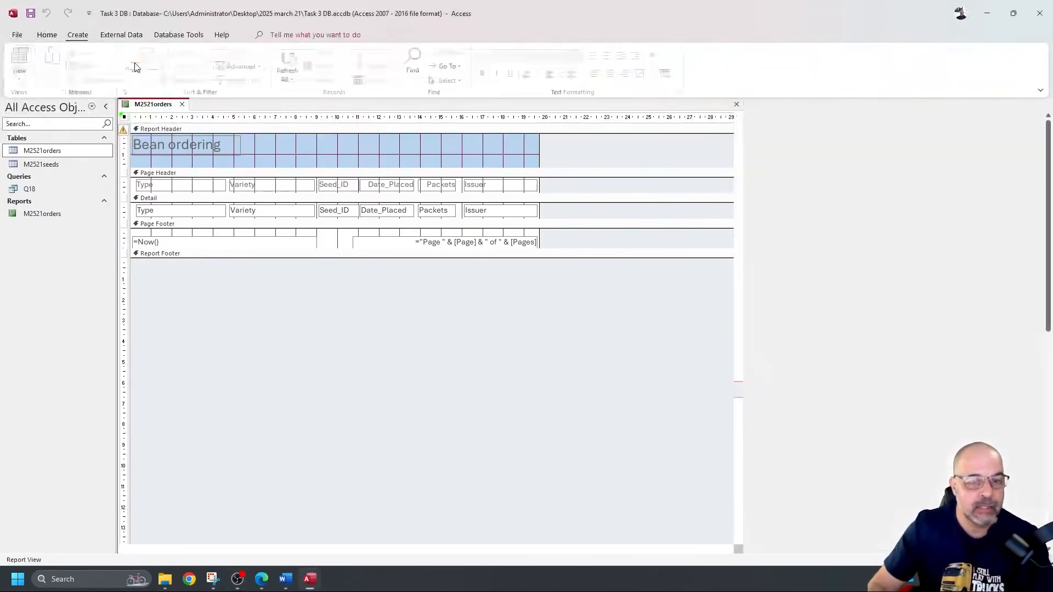
pyautogui.scroll(-3, 336, 272)
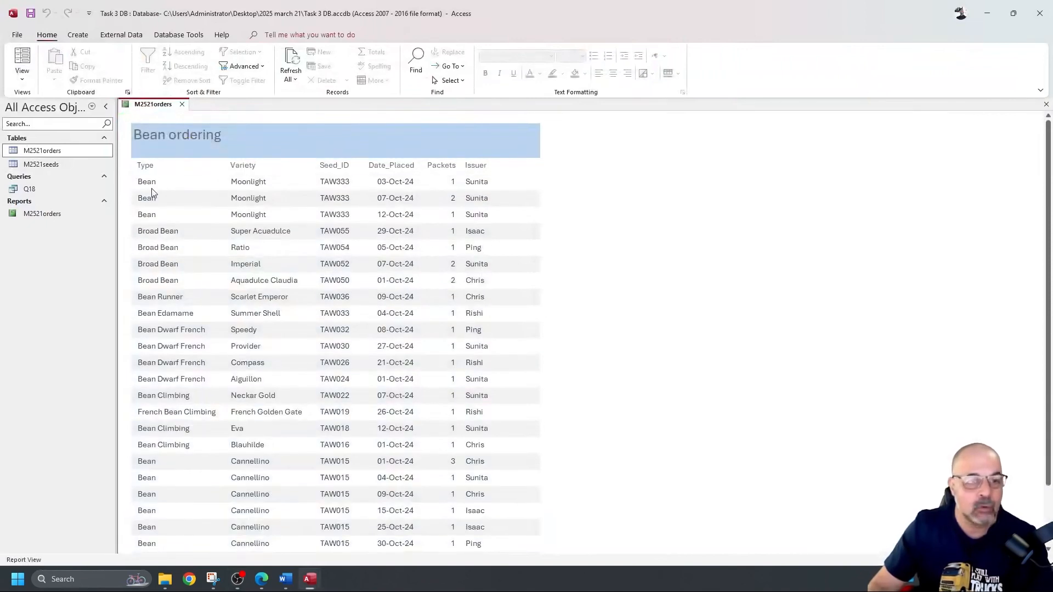
pyautogui.doubleClick(139, 187)
pyautogui.click(156, 215)
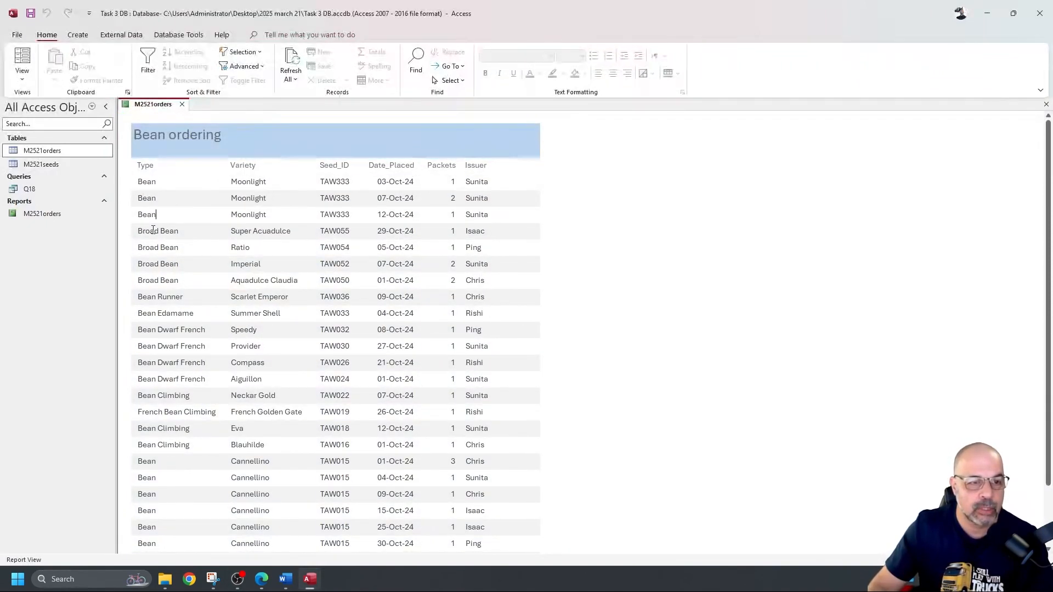
pyautogui.click(158, 296)
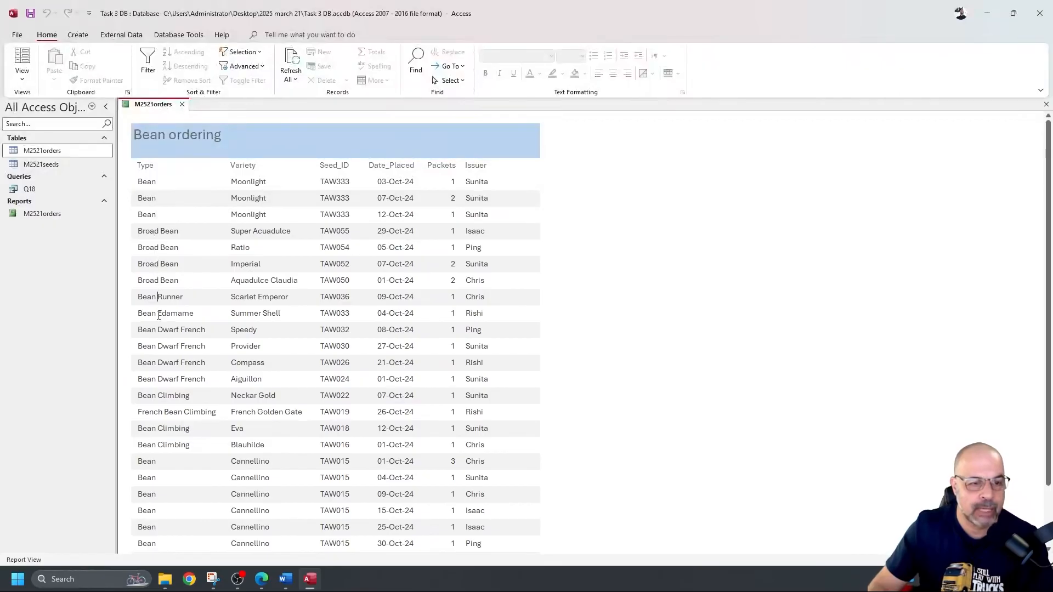
pyautogui.moveTo(142, 331); pyautogui.dragTo(206, 331)
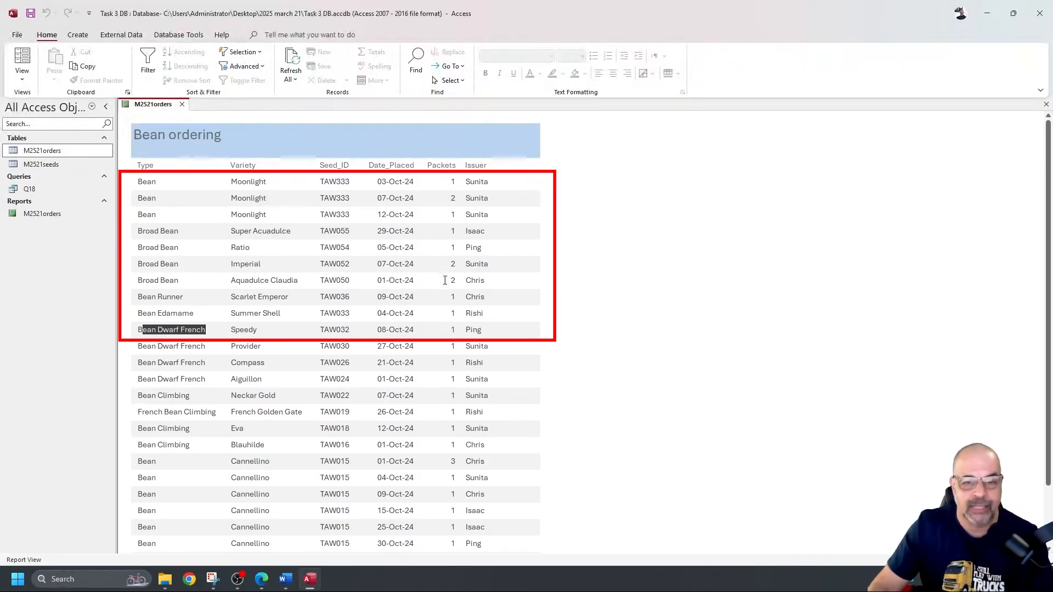
pyautogui.moveTo(445, 280); pyautogui.dragTo(459, 281)
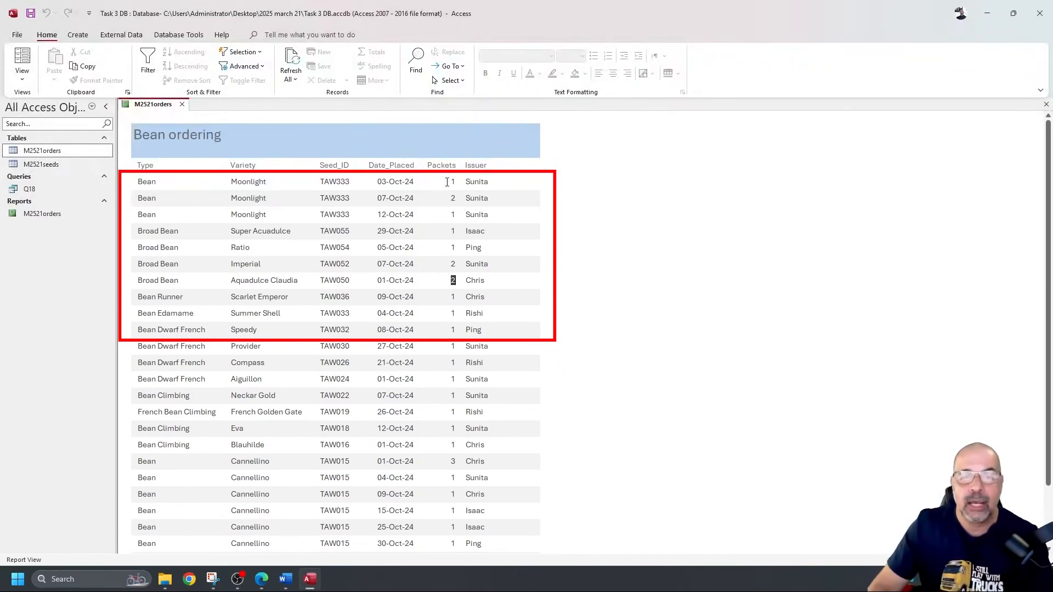
pyautogui.click(454, 281)
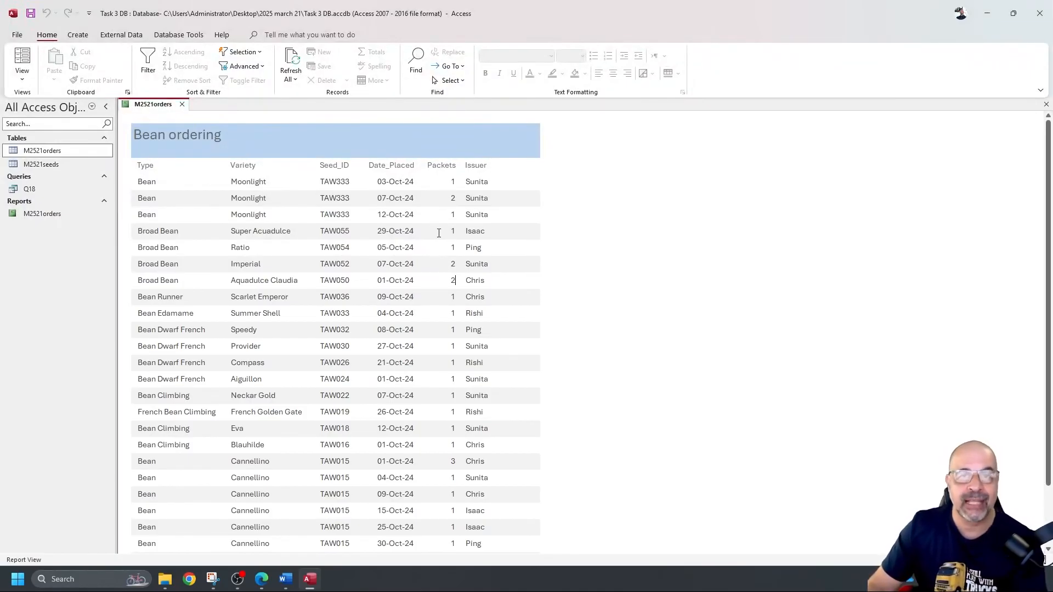
pyautogui.click(22, 80)
# Step: In Design View, add a Count Records total for the Packets field to the report footer
pyautogui.click(51, 171)
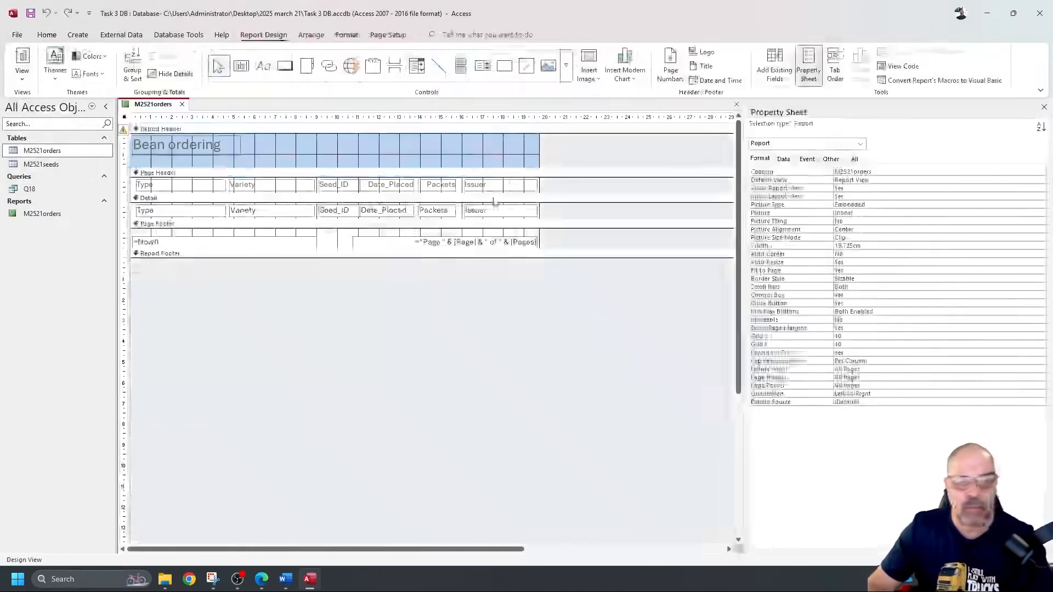
pyautogui.click(432, 212)
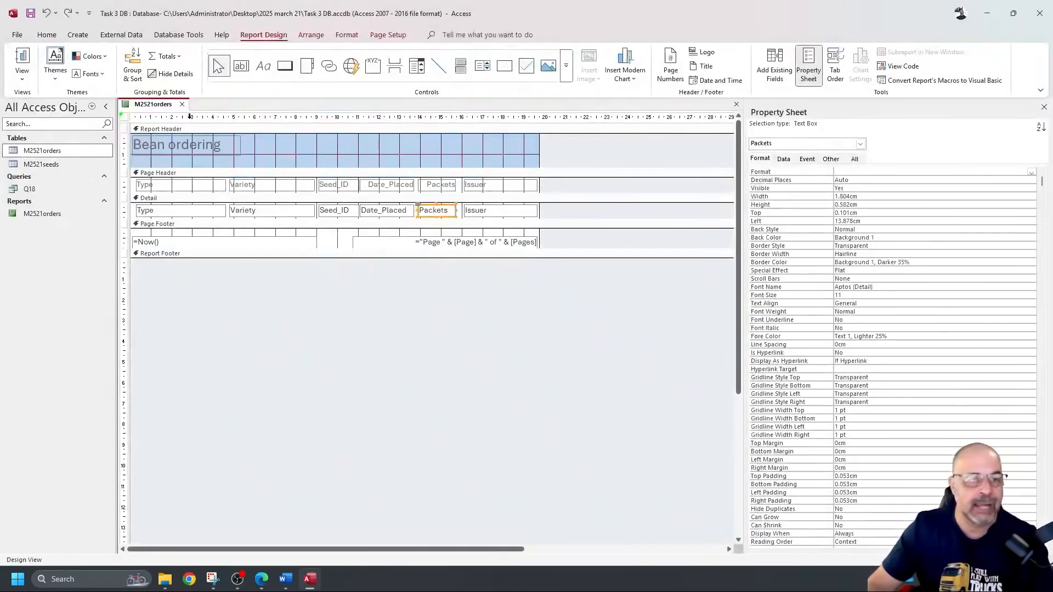
pyautogui.click(179, 57)
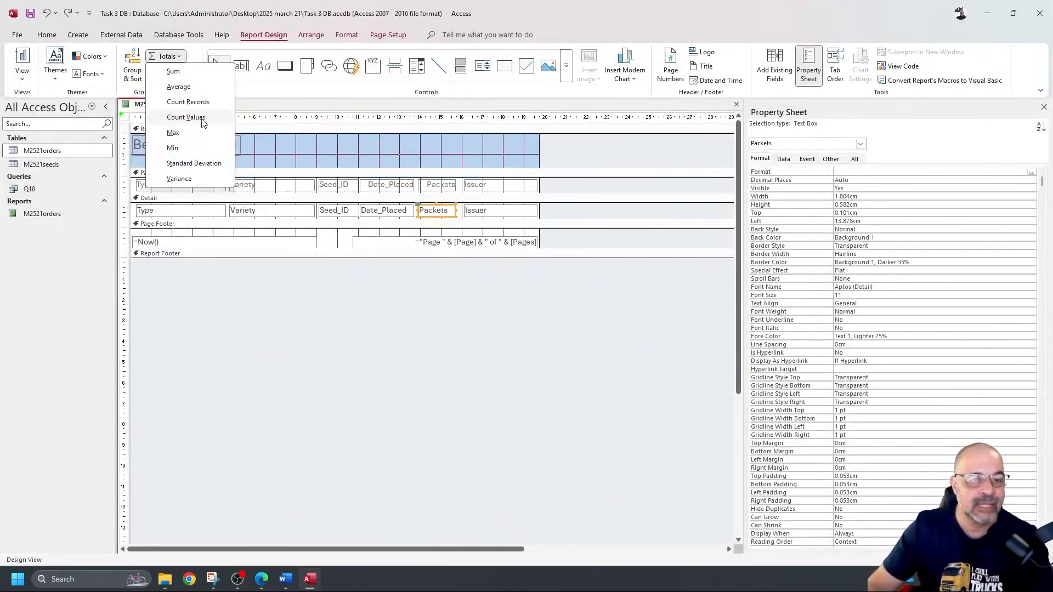
pyautogui.click(211, 103)
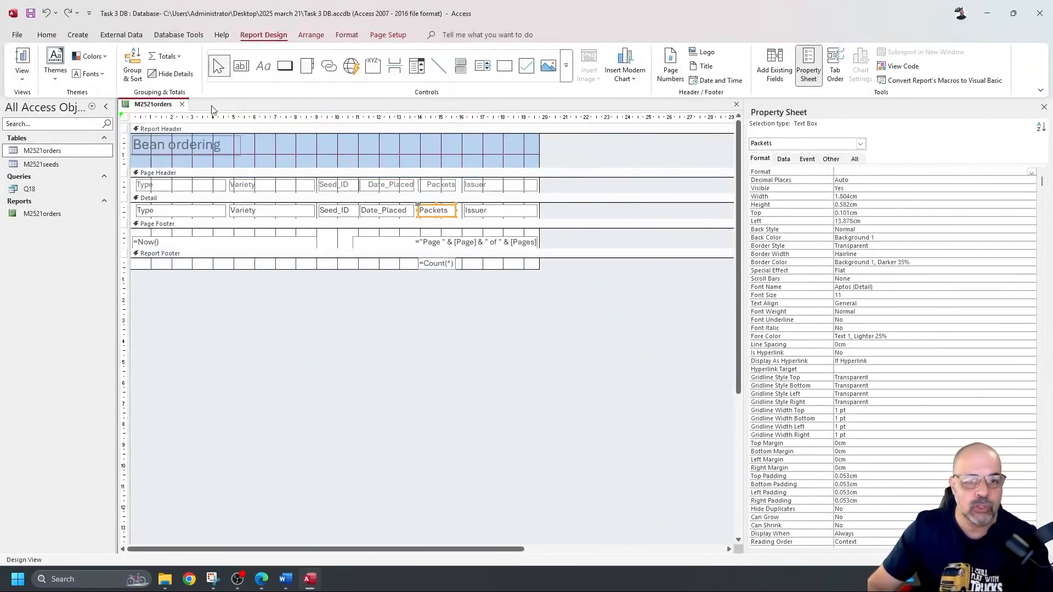
pyautogui.click(430, 265)
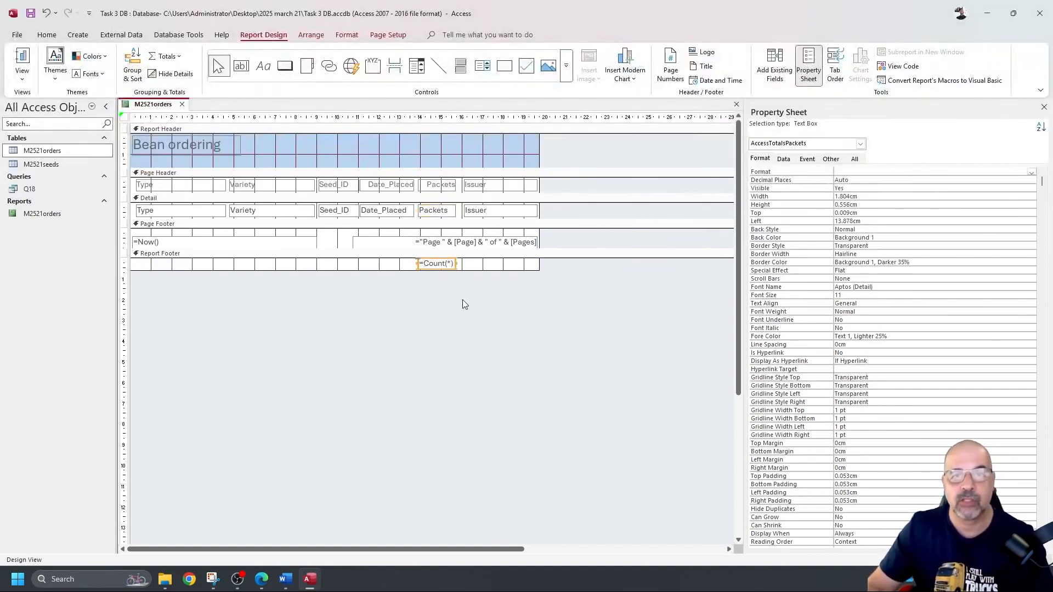
# Step: Confirm the footer total reads 26 in Report View, then return to Design View
pyautogui.click(22, 59)
pyautogui.scroll(-3, 464, 227)
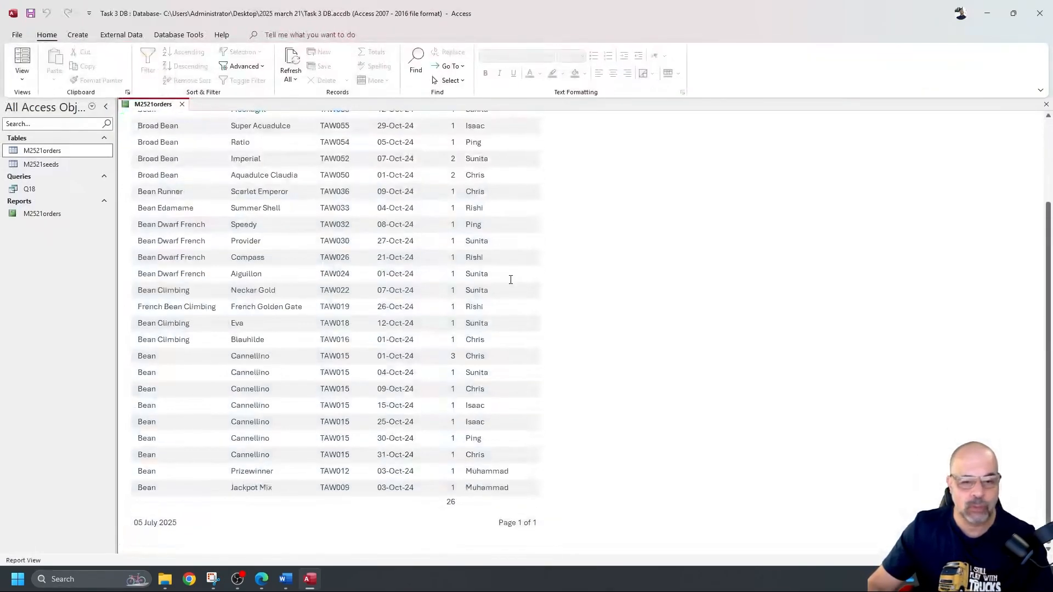
pyautogui.doubleClick(451, 500)
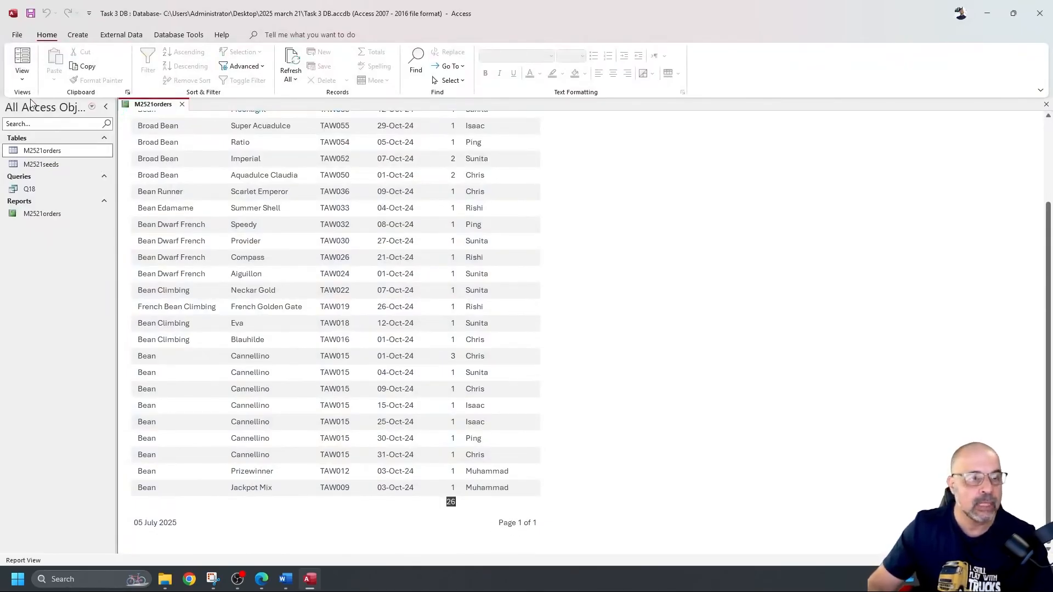
pyautogui.click(22, 73)
pyautogui.click(52, 169)
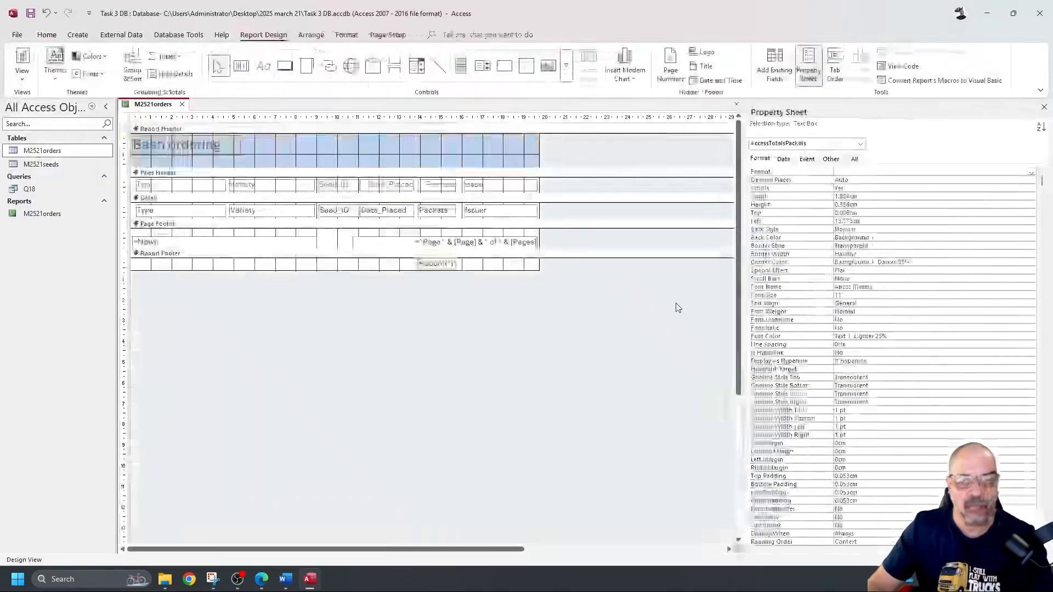
# Step: Add a 'Total packets' label in the report footer beside the count
pyautogui.click(420, 266)
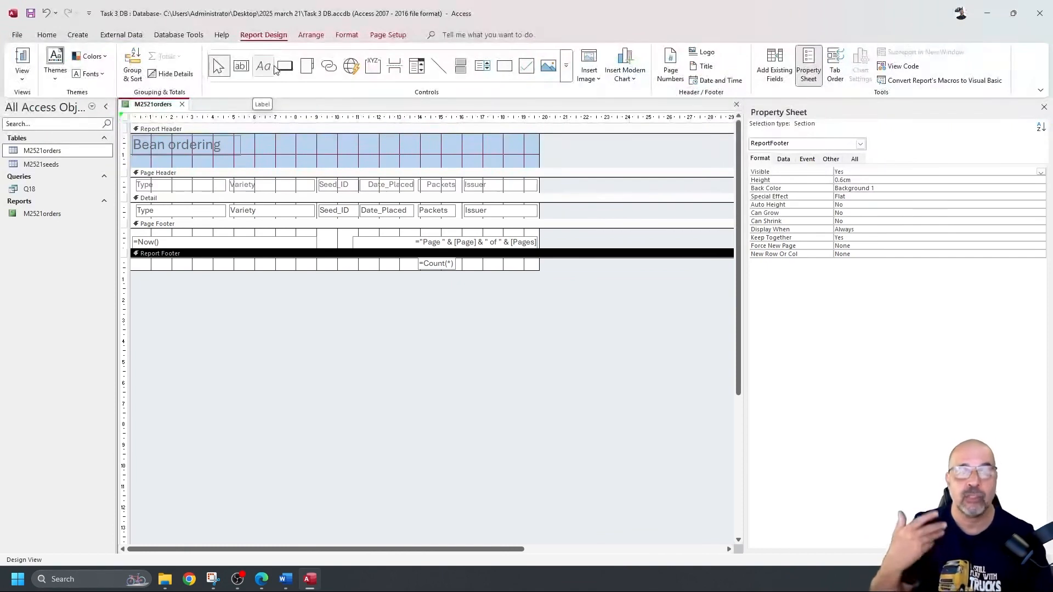
pyautogui.click(264, 66)
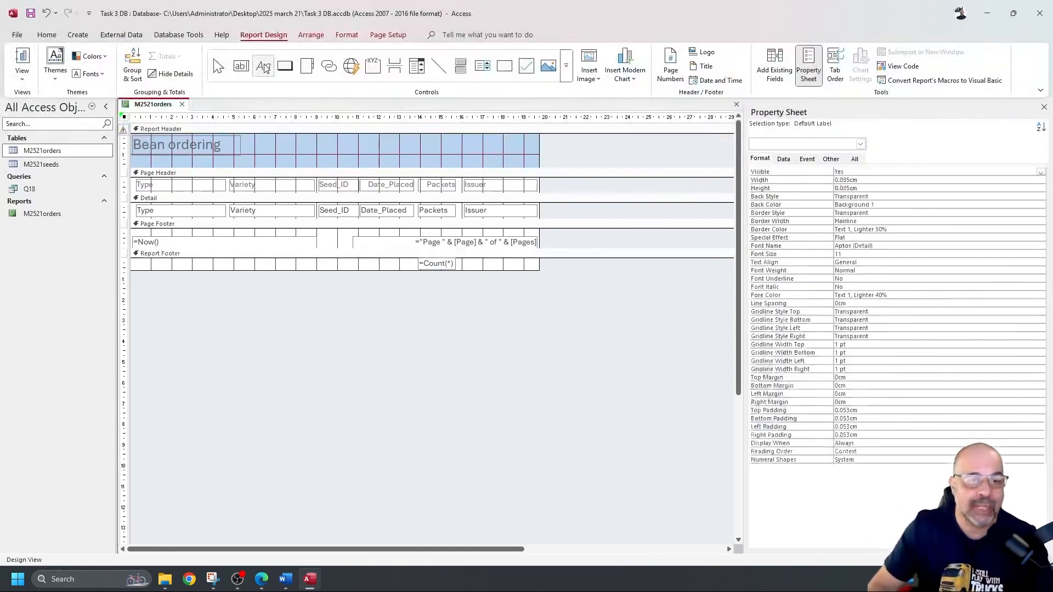
pyautogui.moveTo(343, 260); pyautogui.dragTo(419, 269)
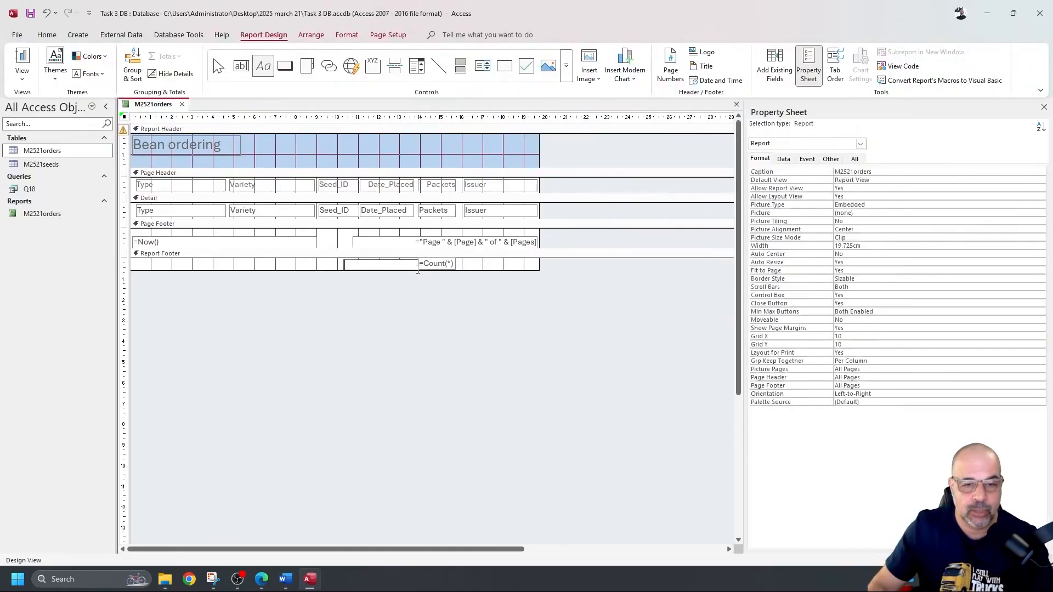
pyautogui.hotkey('ctrl', 'v')
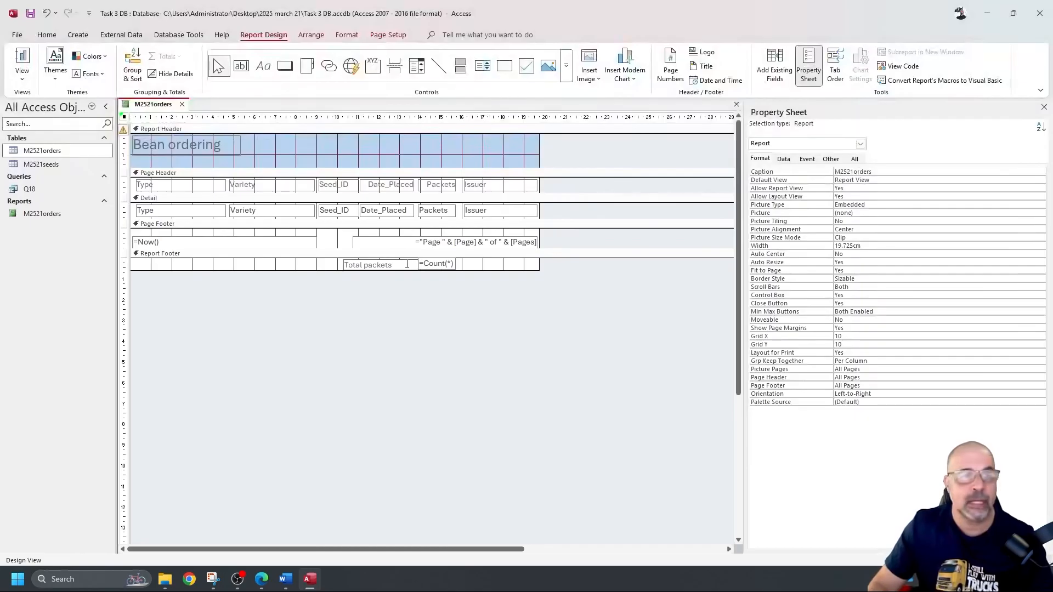
# Step: Right-align the Total packets label and view the report with its total of 26
pyautogui.click(46, 35)
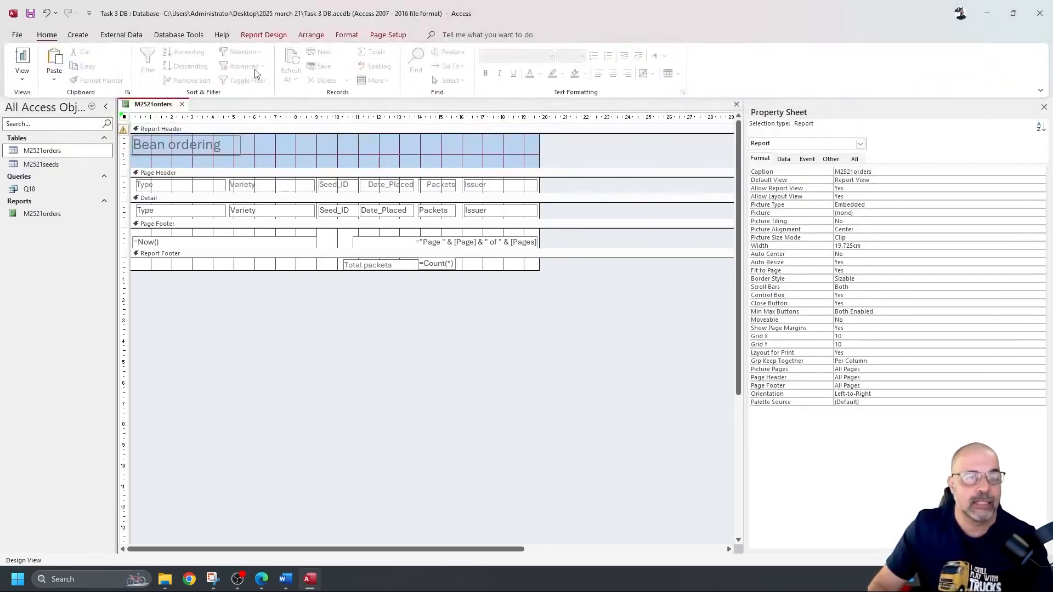
pyautogui.click(377, 267)
pyautogui.click(627, 73)
pyautogui.click(23, 58)
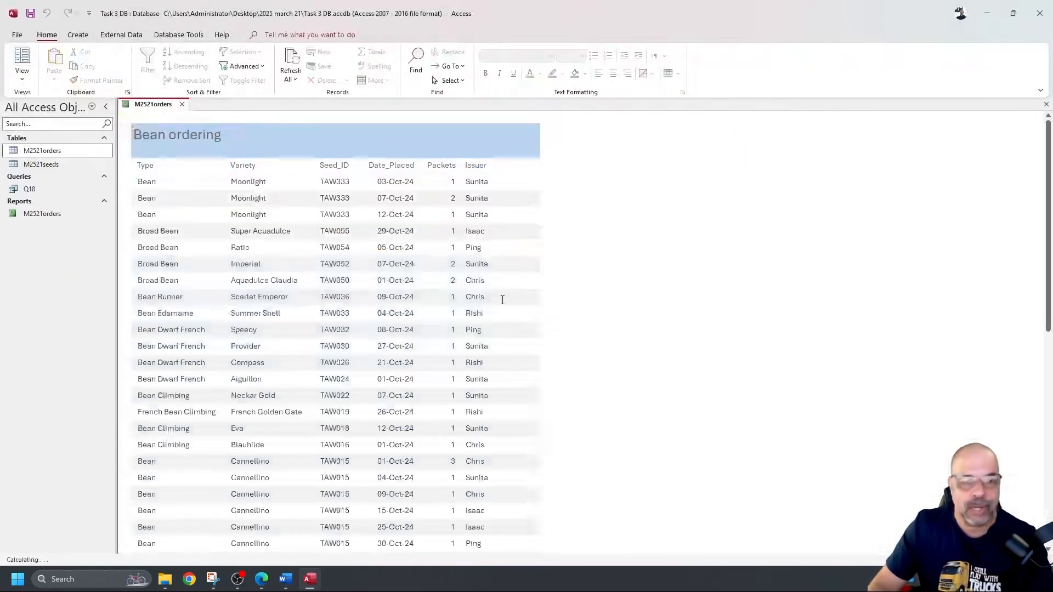
pyautogui.scroll(-5, 507, 301)
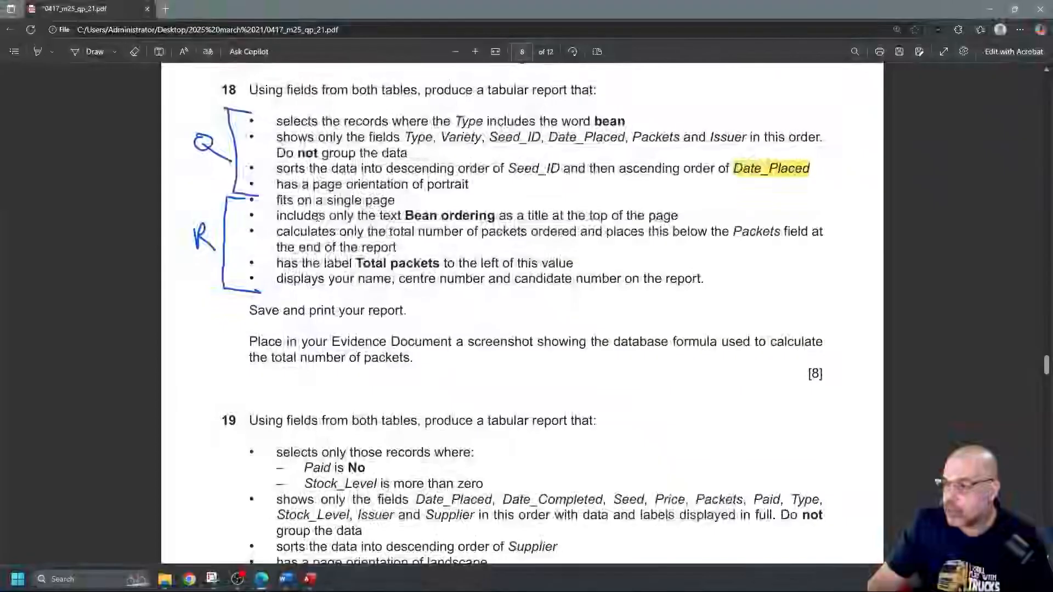
# Step: Select the title and total-packets requirements, then highlight the name, centre and candidate number bullet
pyautogui.moveTo(294, 216); pyautogui.dragTo(569, 215)
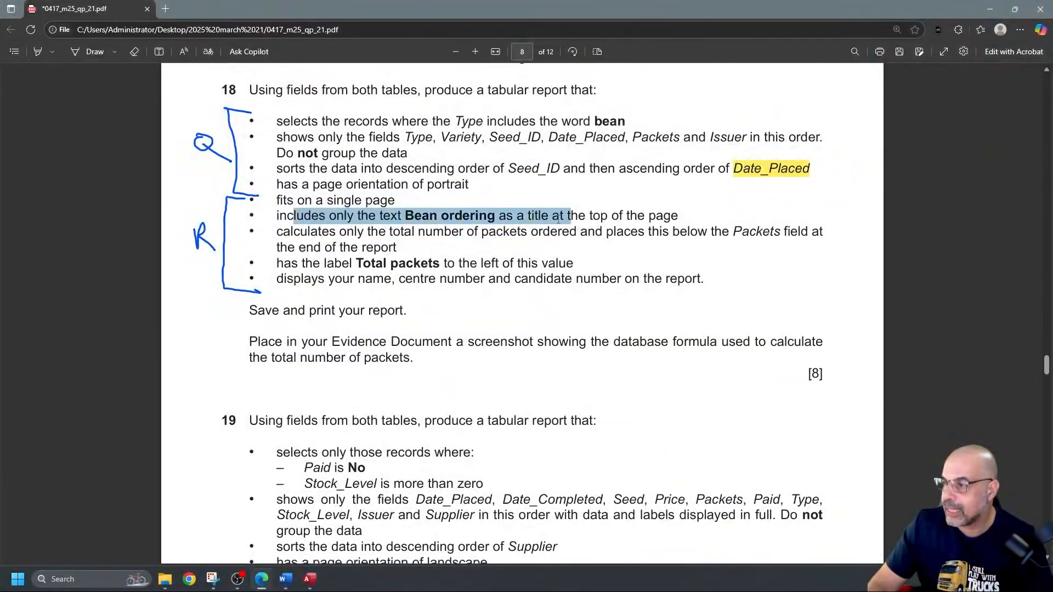
pyautogui.moveTo(308, 232); pyautogui.dragTo(635, 248)
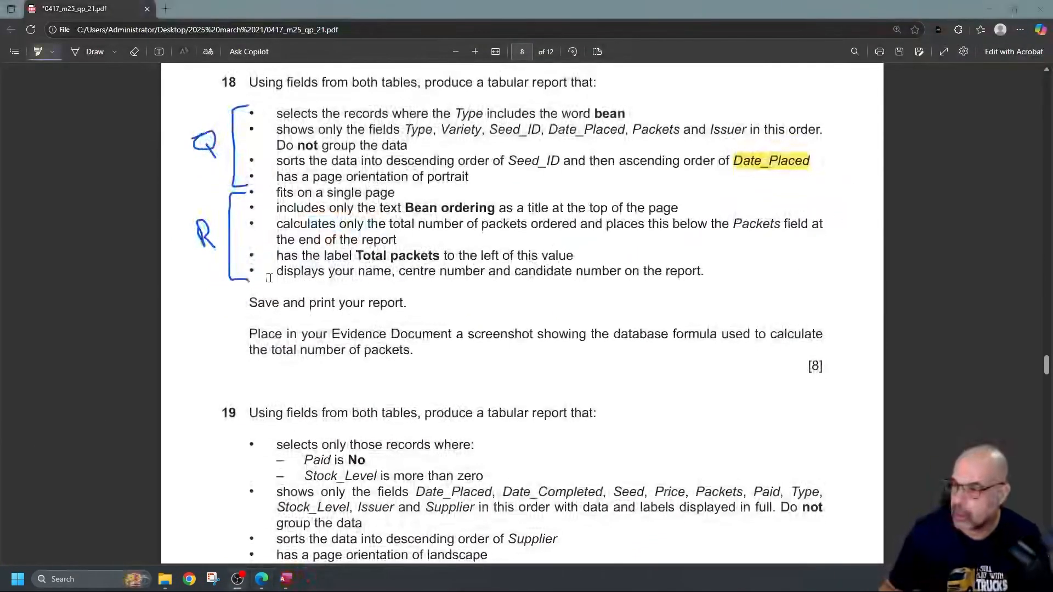
pyautogui.moveTo(275, 271); pyautogui.dragTo(704, 272)
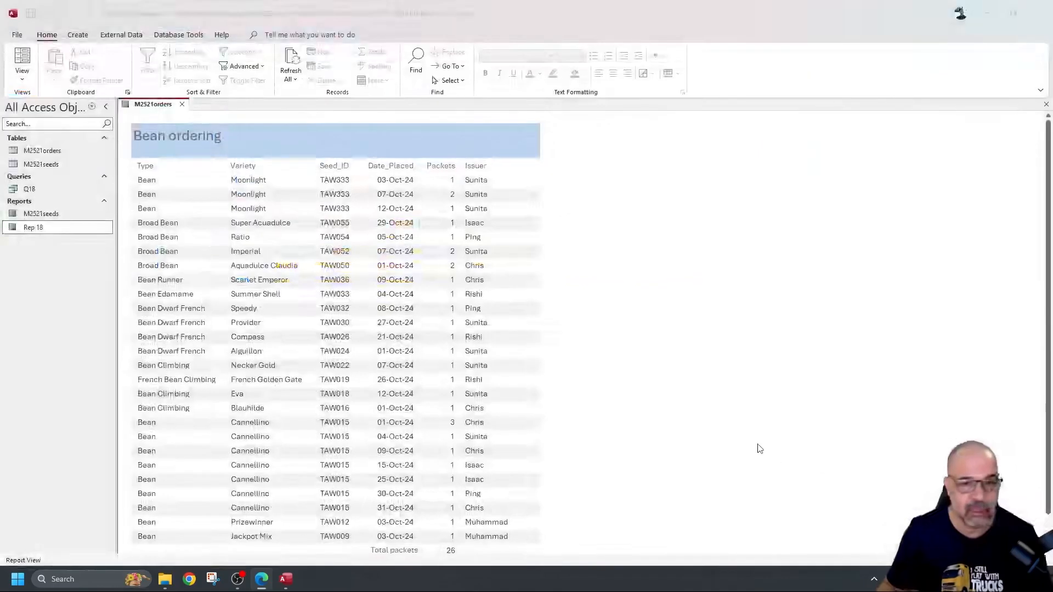
pyautogui.scroll(-2, 753, 443)
pyautogui.scroll(2, 752, 443)
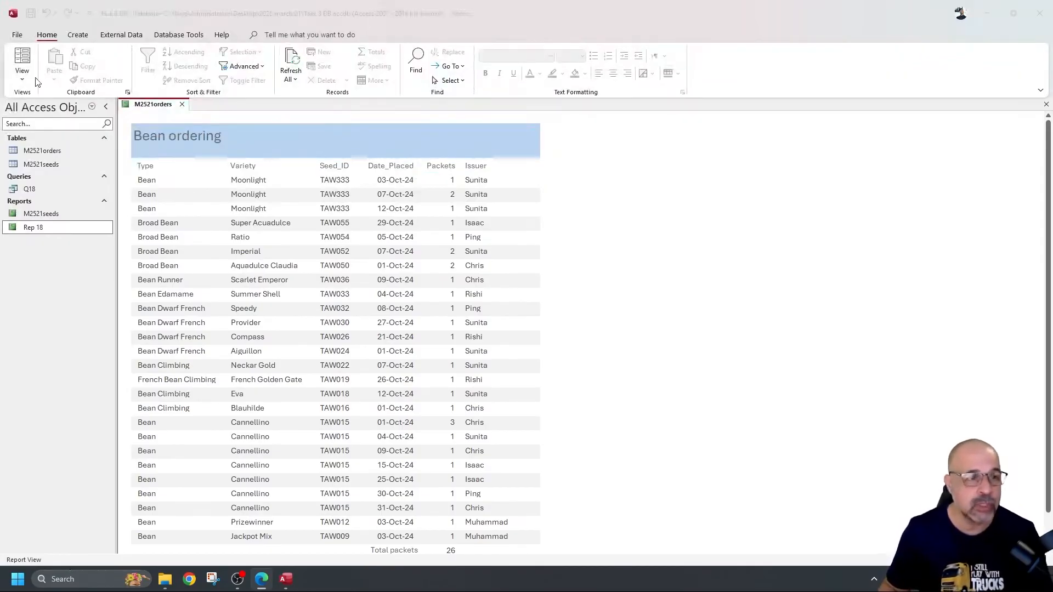
# Step: In Design View, delete the date and page-number boxes from the page footer
pyautogui.click(20, 80)
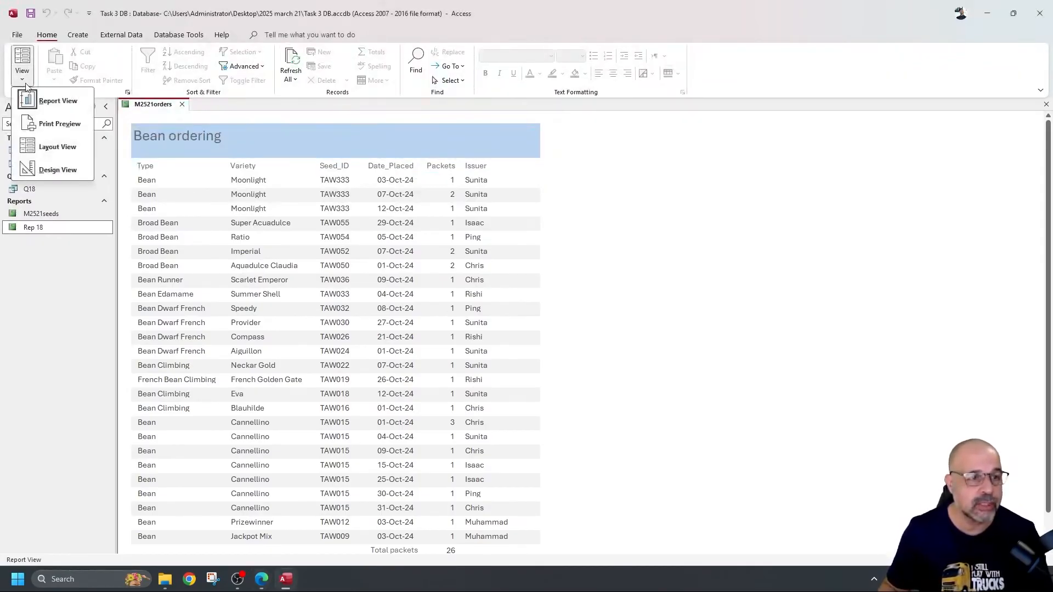
pyautogui.click(61, 170)
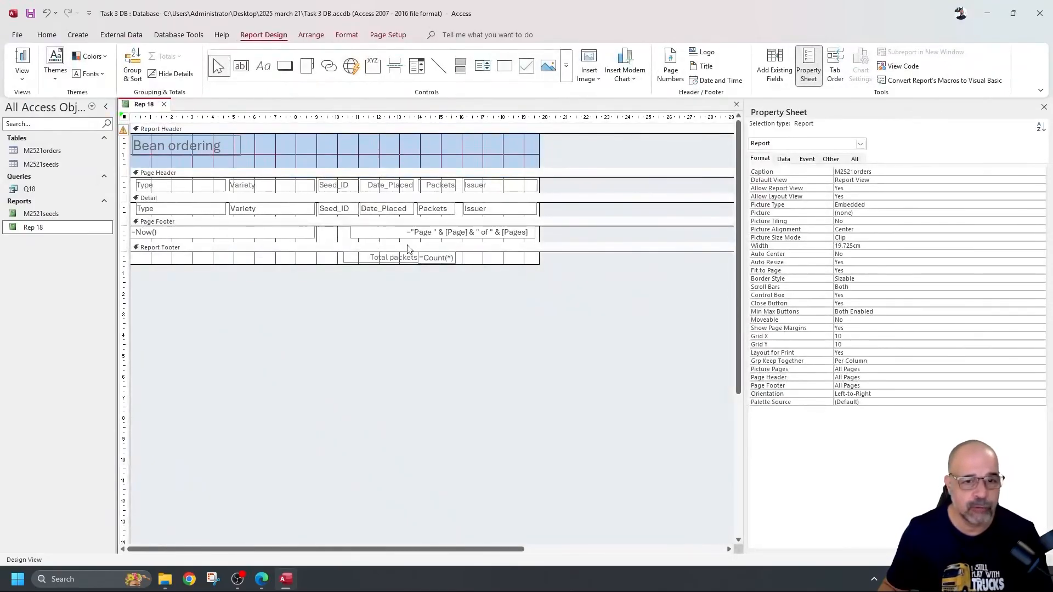
pyautogui.moveTo(548, 241); pyautogui.dragTo(128, 230)
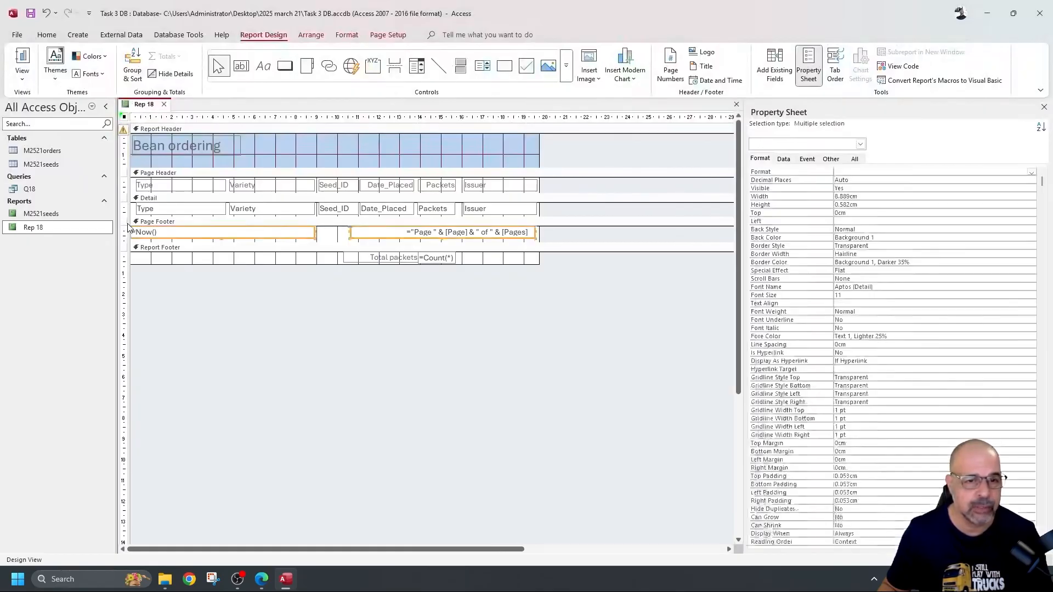
pyautogui.press('Delete')
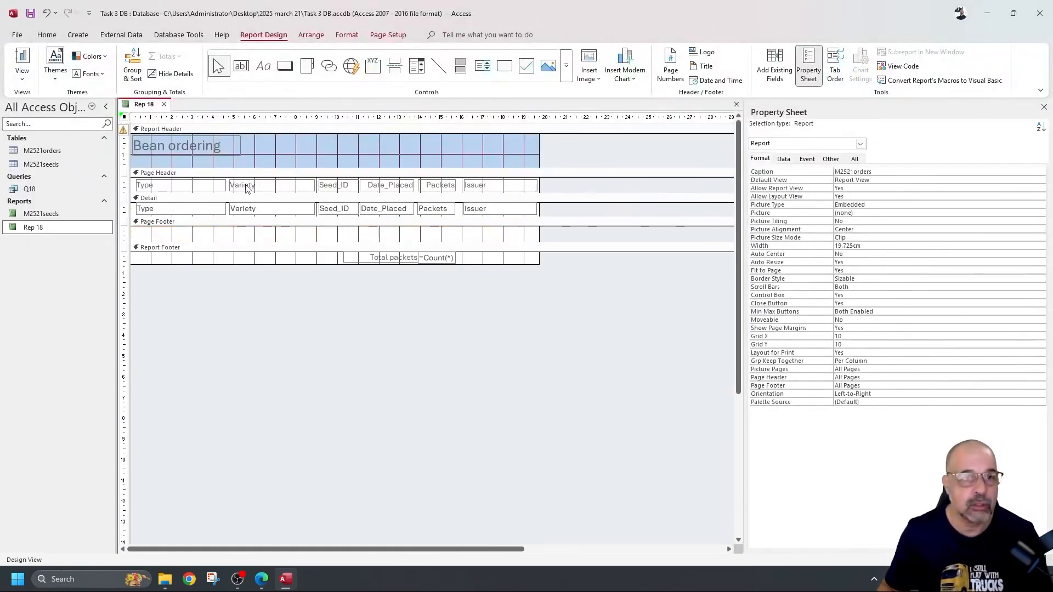
# Step: Add a right-aligned page-footer label with the candidate's name, centre number and candidate number
pyautogui.click(264, 67)
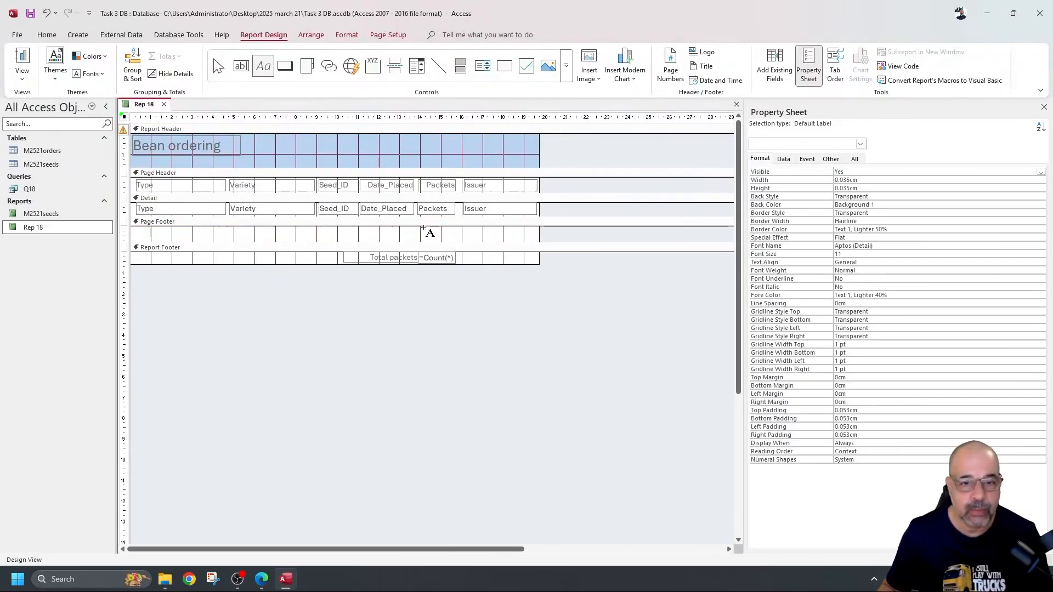
pyautogui.moveTo(416, 227); pyautogui.dragTo(539, 240)
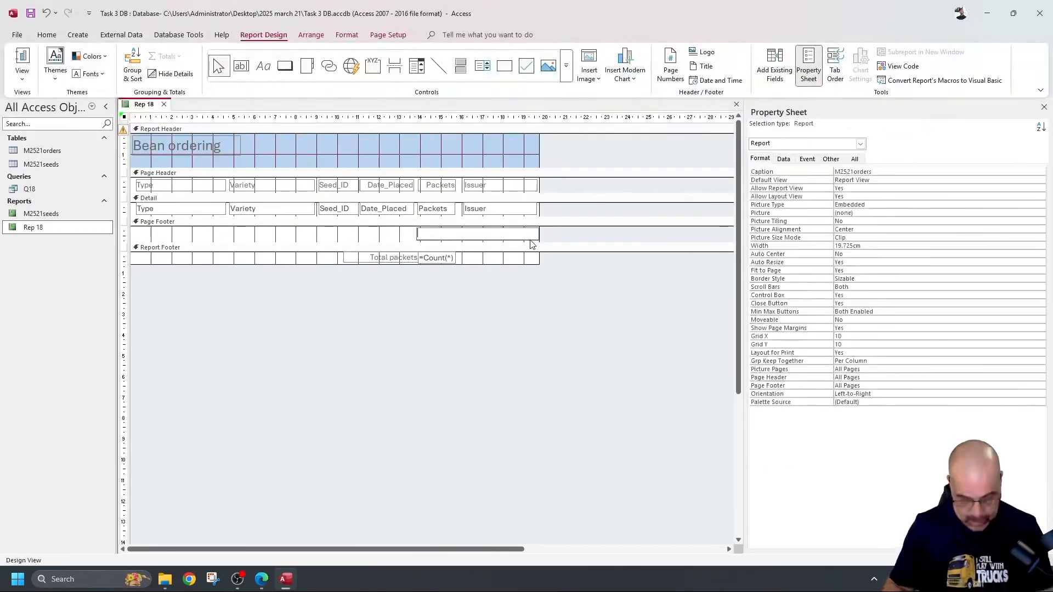
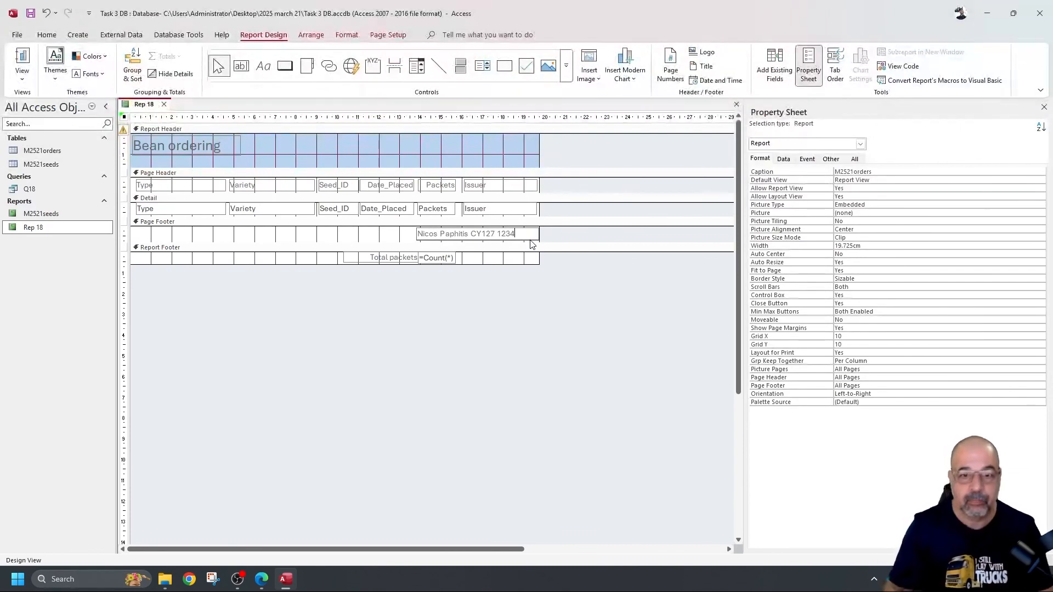
pyautogui.click(355, 235)
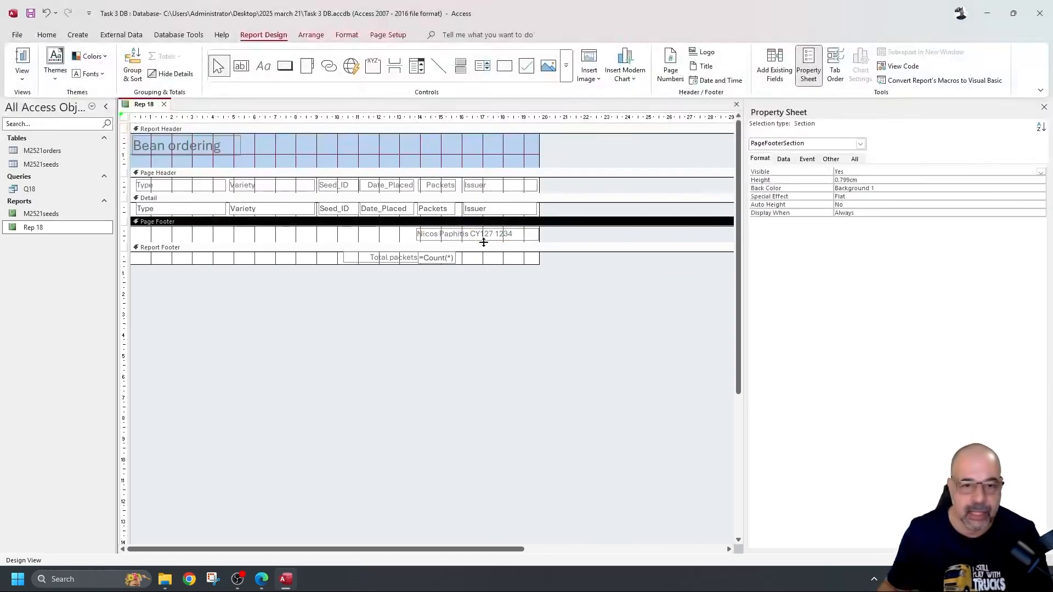
pyautogui.click(485, 239)
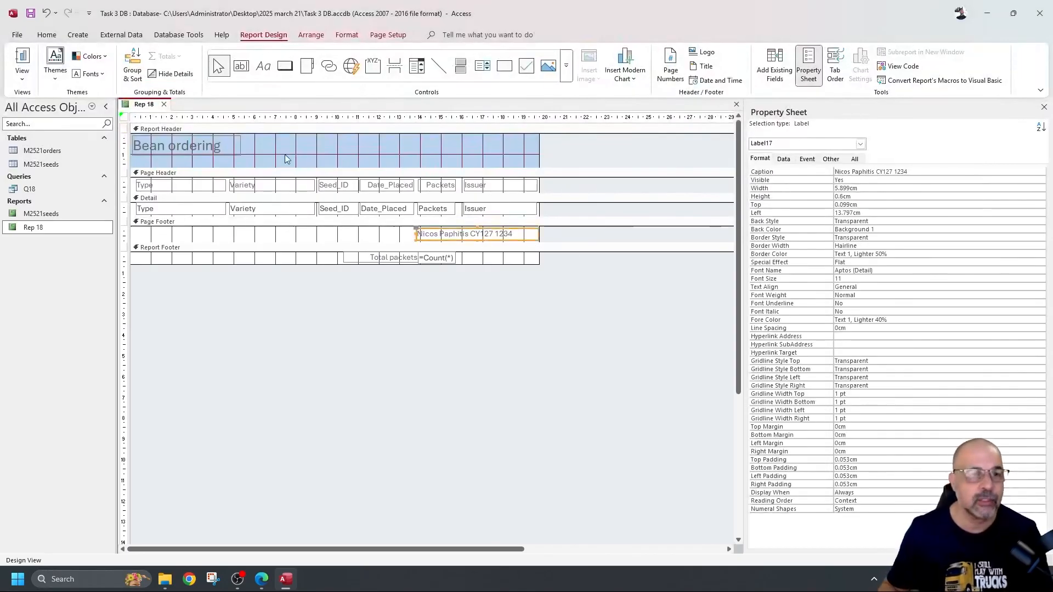
pyautogui.click(47, 35)
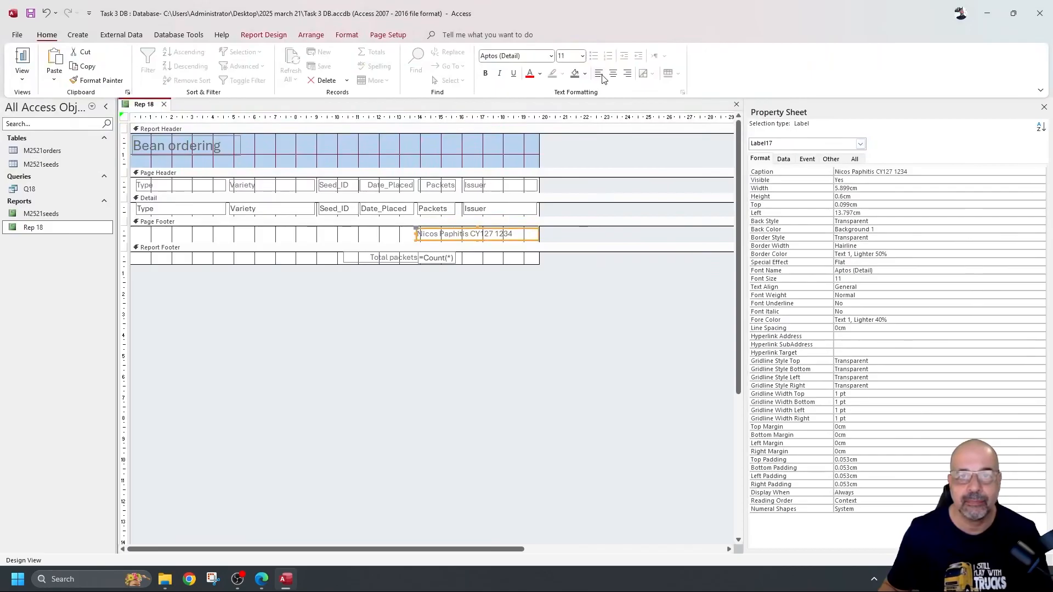
pyautogui.click(628, 77)
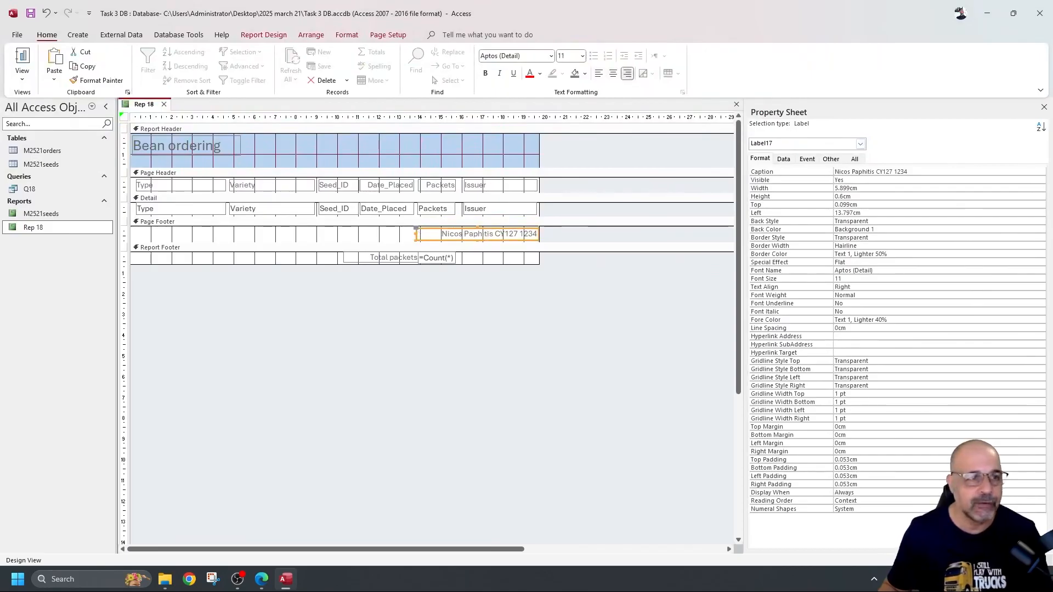
# Step: Show the report in Report View, then scroll through its Print Preview page
pyautogui.click(22, 78)
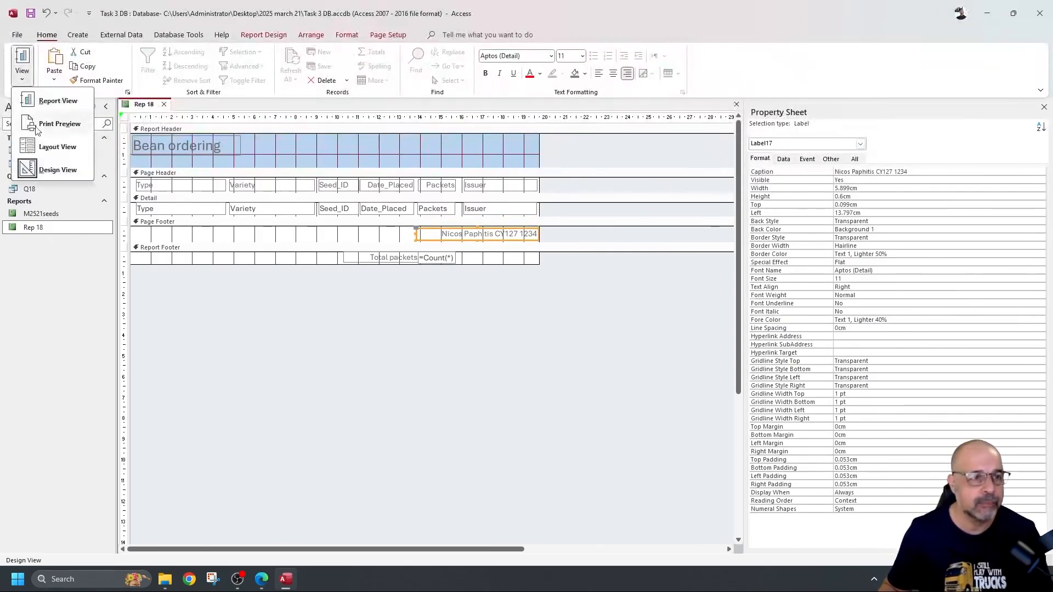
pyautogui.click(46, 106)
pyautogui.scroll(-2, 505, 219)
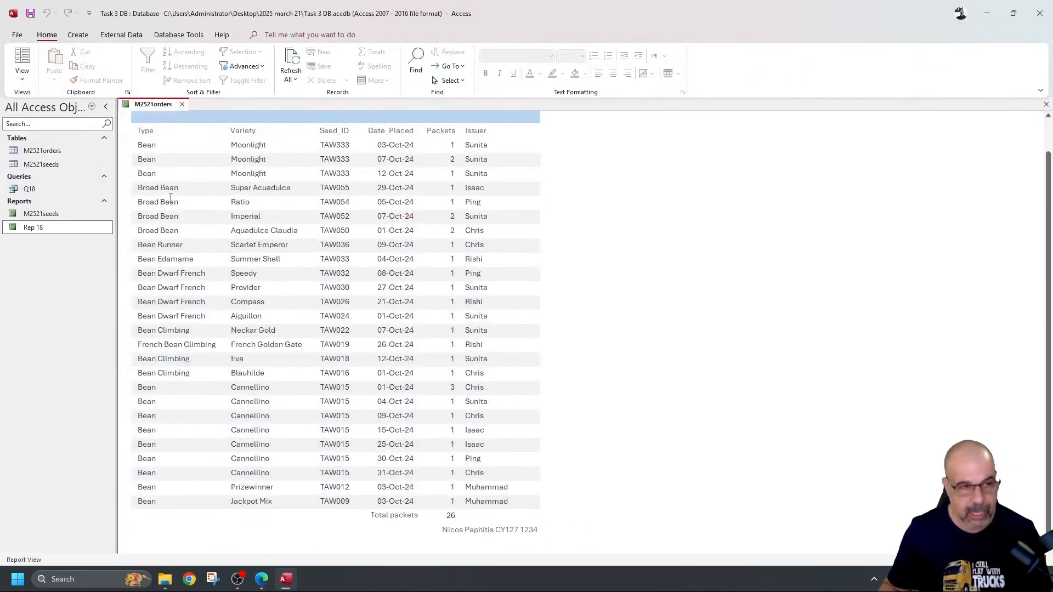
pyautogui.click(17, 35)
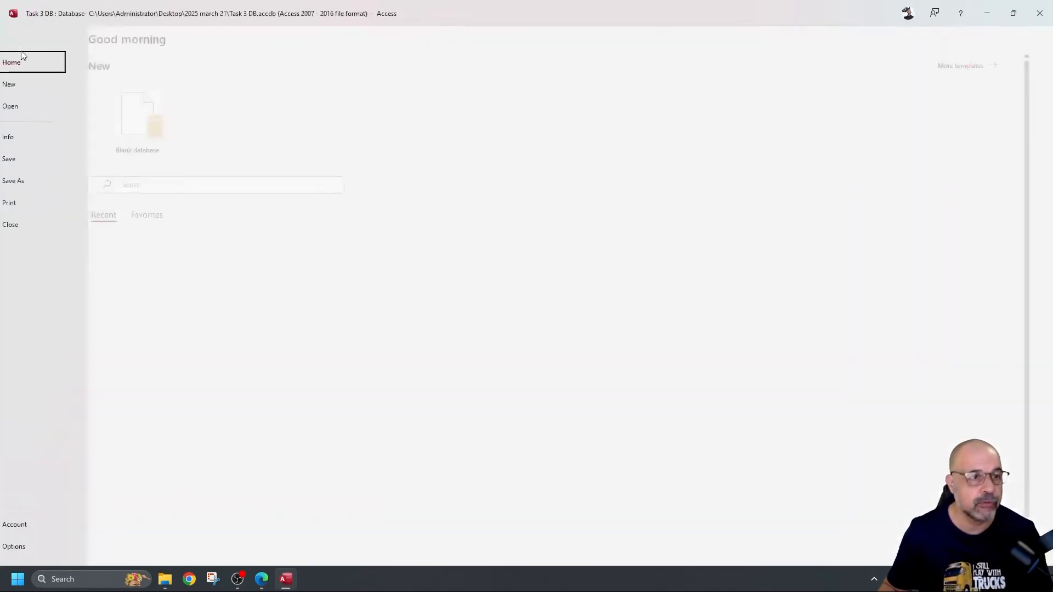
pyautogui.click(29, 203)
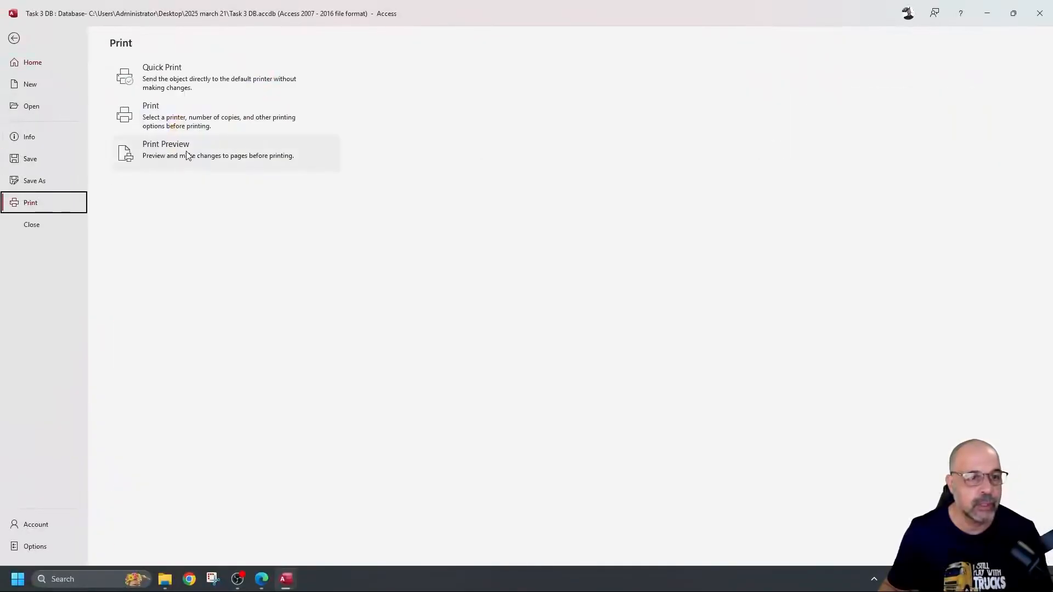
pyautogui.click(189, 156)
pyautogui.scroll(-3, 678, 267)
pyautogui.scroll(-2, 675, 266)
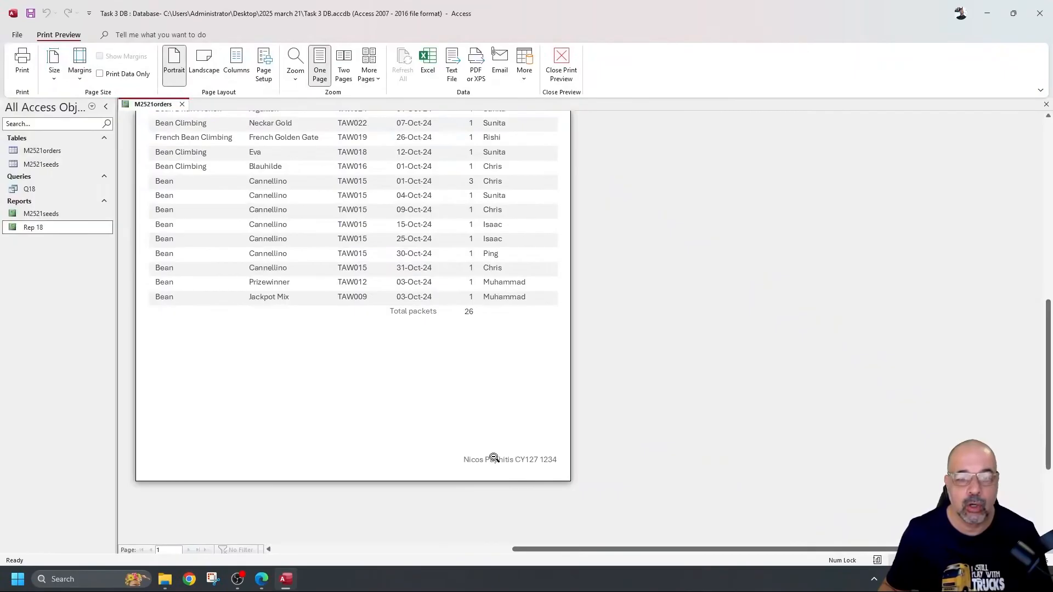
pyautogui.scroll(-4, 554, 471)
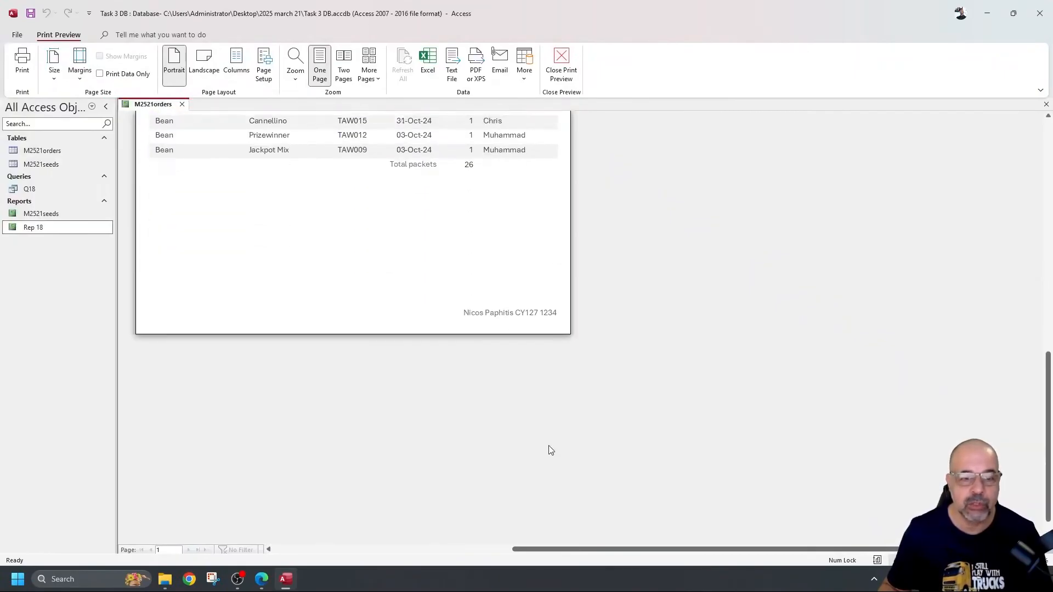
pyautogui.scroll(3, 536, 426)
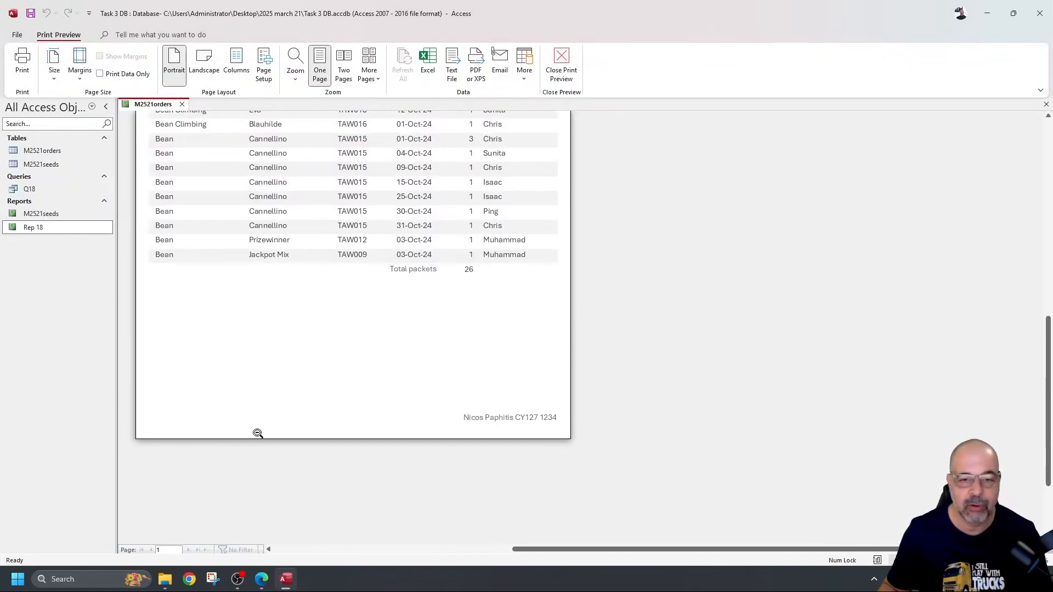
pyautogui.scroll(3, 557, 437)
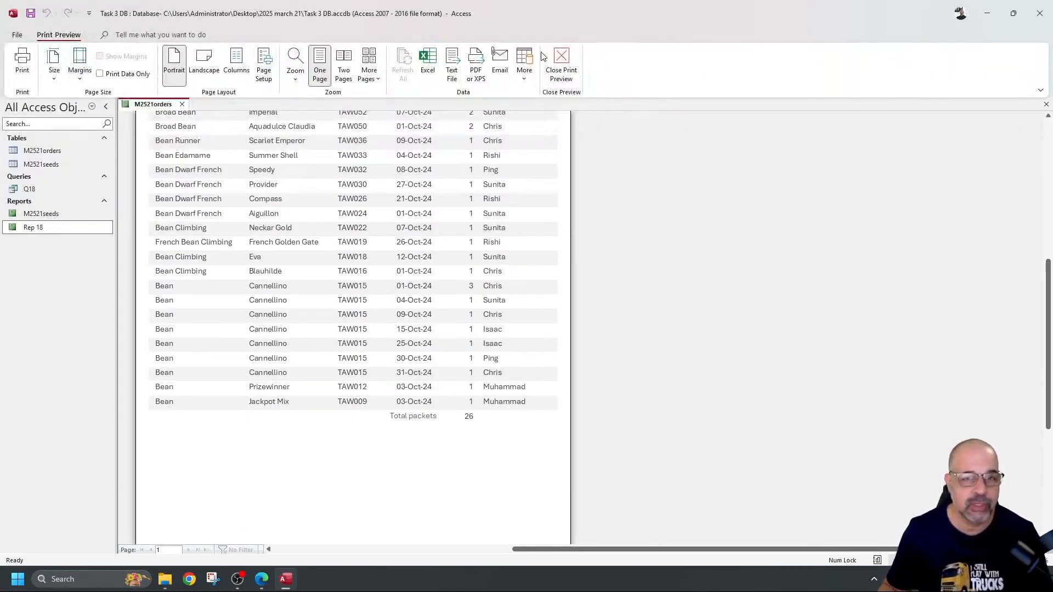
# Step: Close Print Preview and drag the Detail band taller in Design View
pyautogui.click(559, 61)
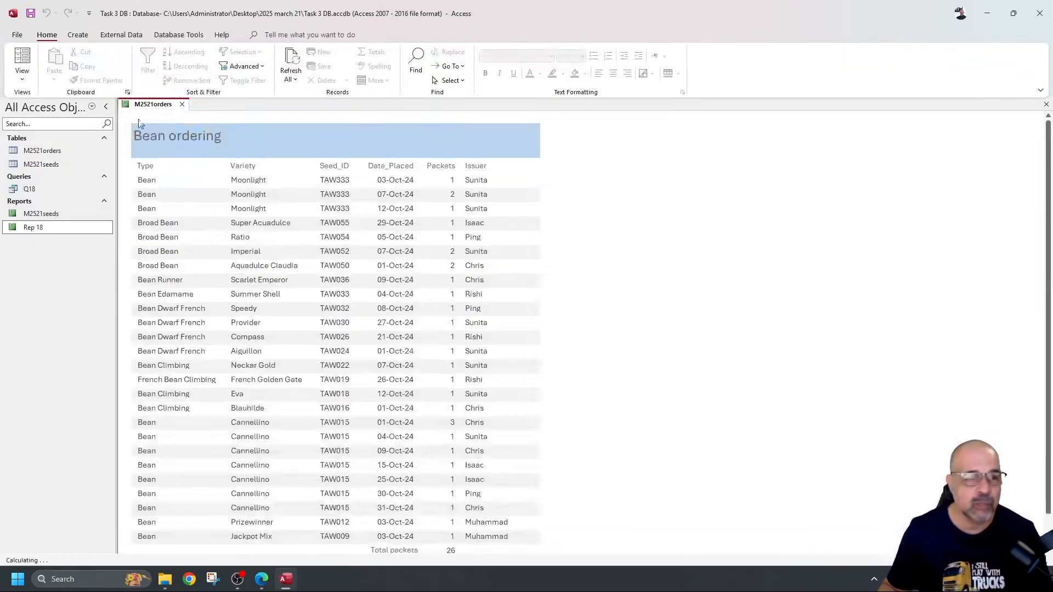
pyautogui.click(21, 77)
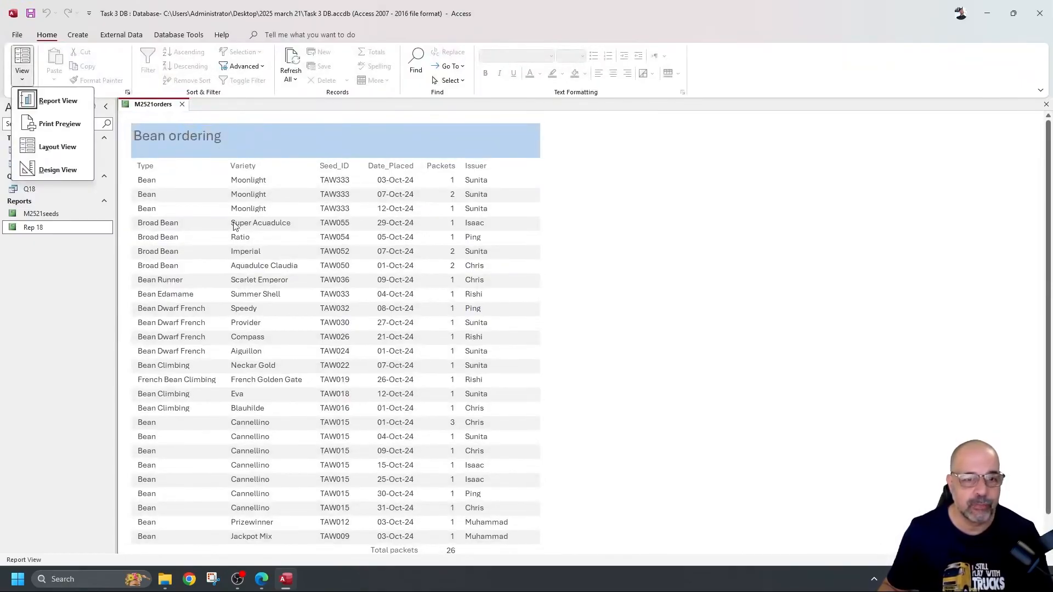
pyautogui.click(60, 170)
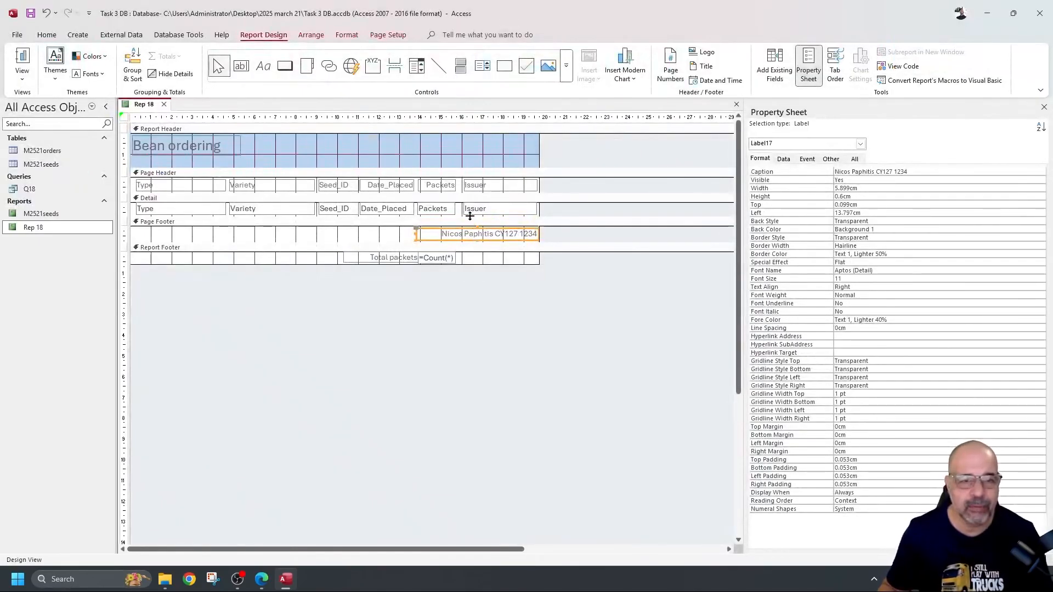
pyautogui.moveTo(470, 216); pyautogui.dragTo(469, 230)
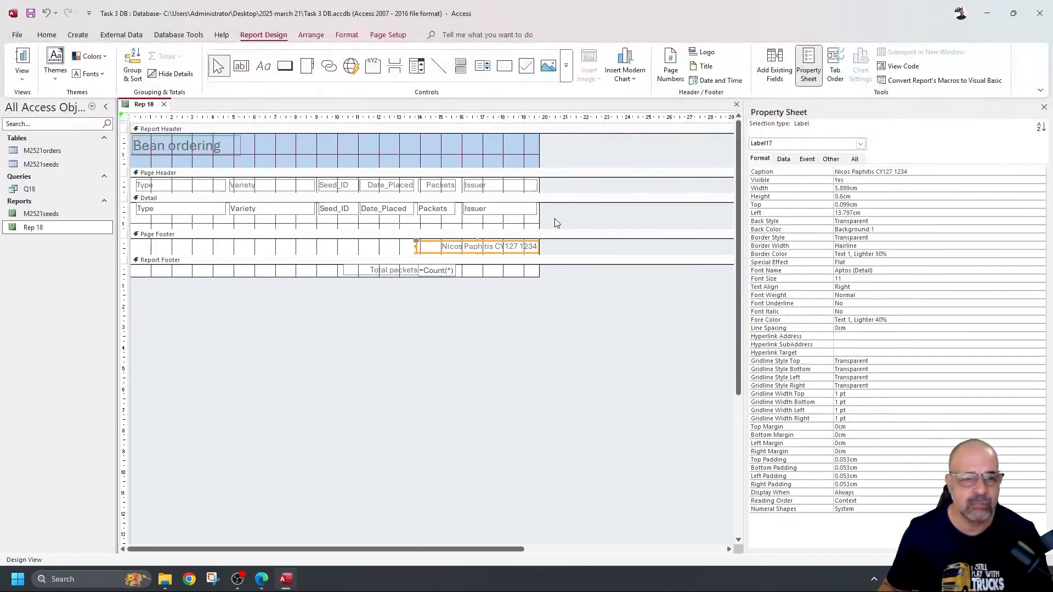
# Step: Check the wider row spacing in Report View and Print Preview, then close the preview
pyautogui.click(21, 76)
pyautogui.click(57, 100)
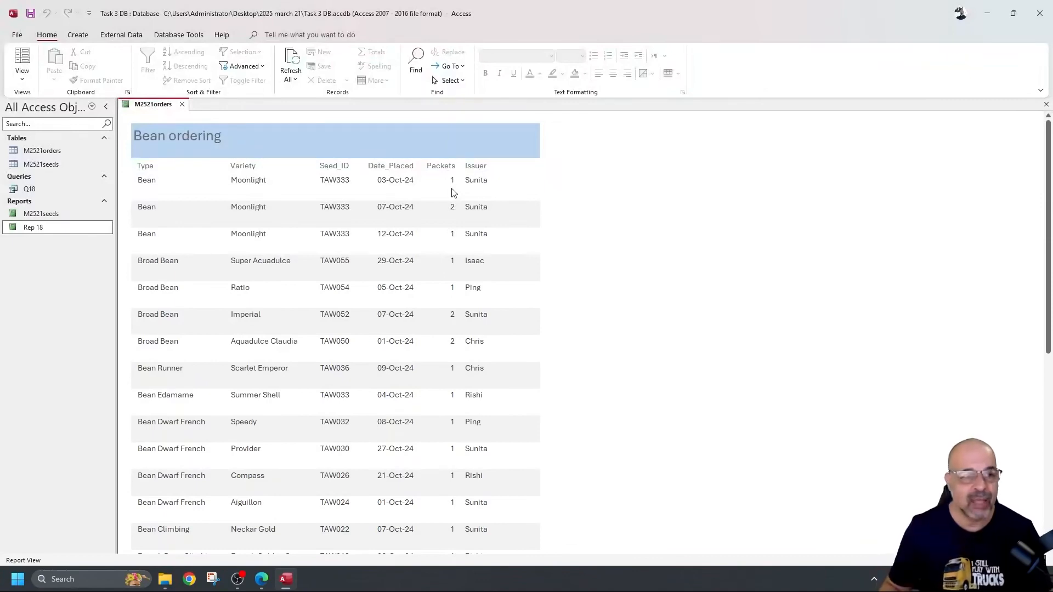
pyautogui.click(17, 35)
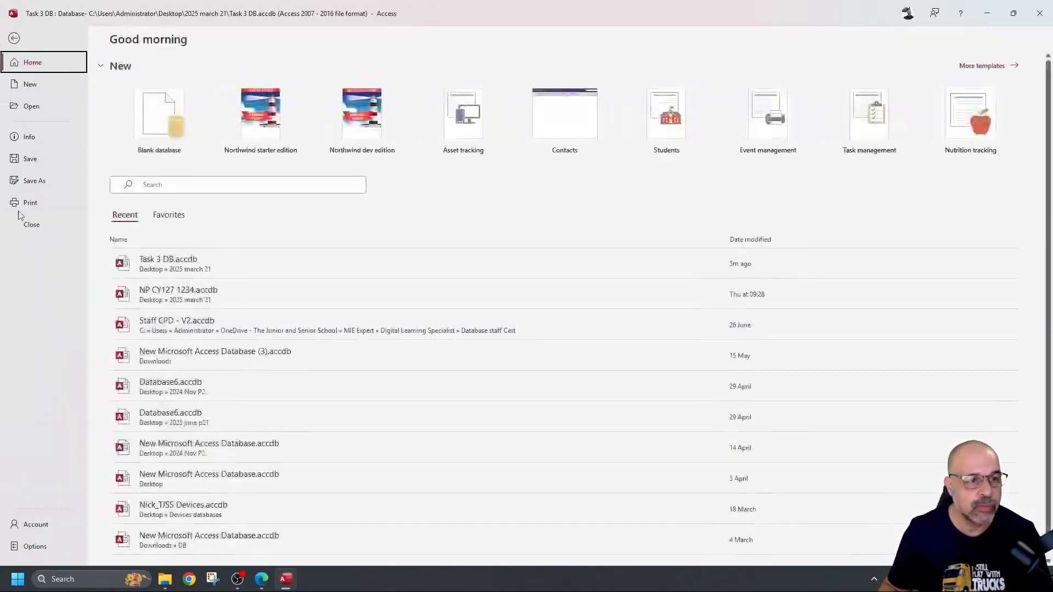
pyautogui.click(28, 202)
pyautogui.click(185, 156)
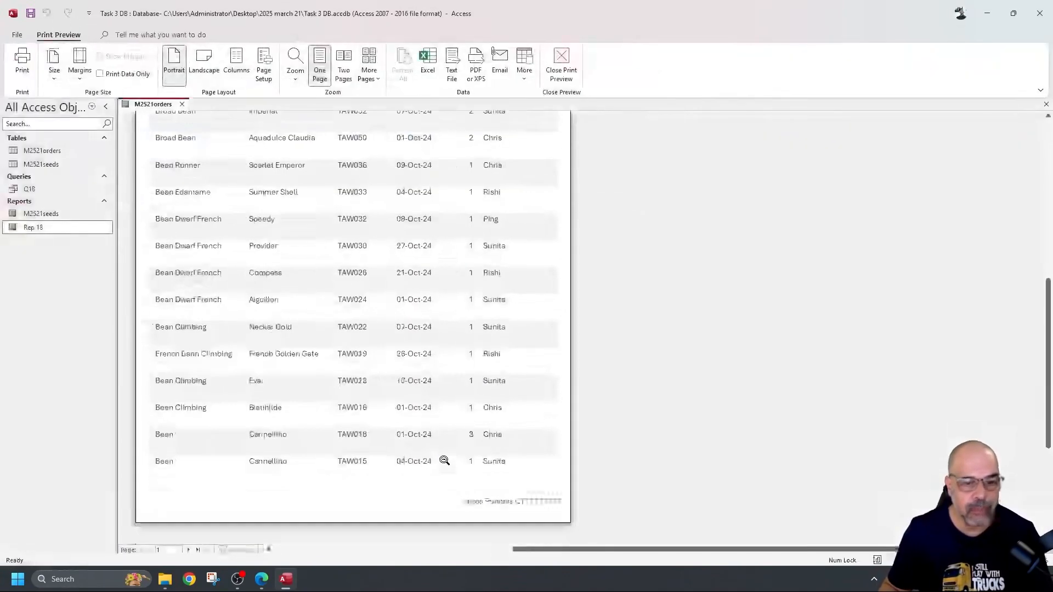
pyautogui.scroll(-3, 445, 460)
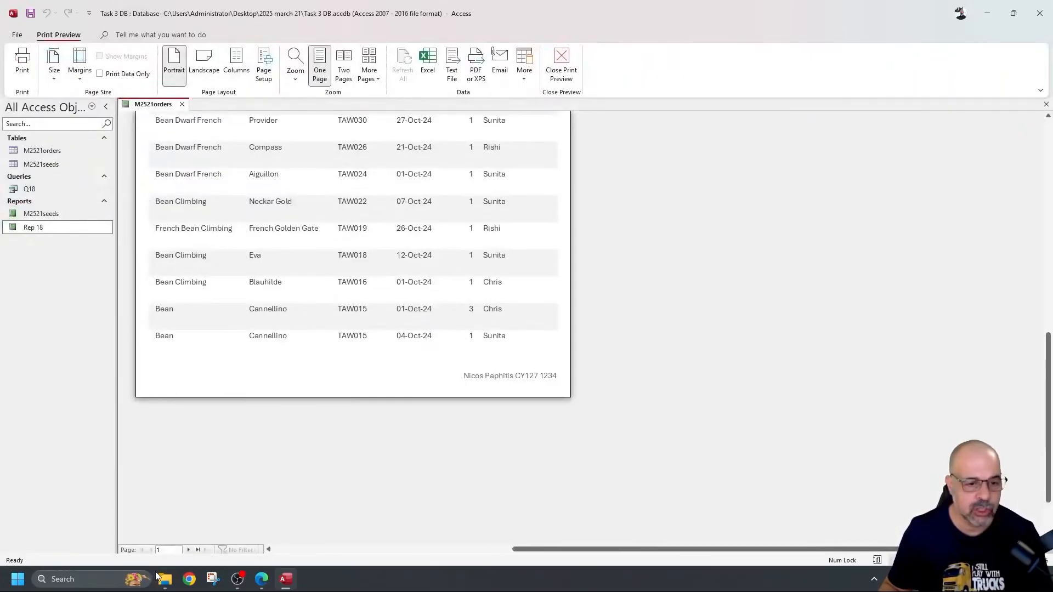
pyautogui.click(563, 60)
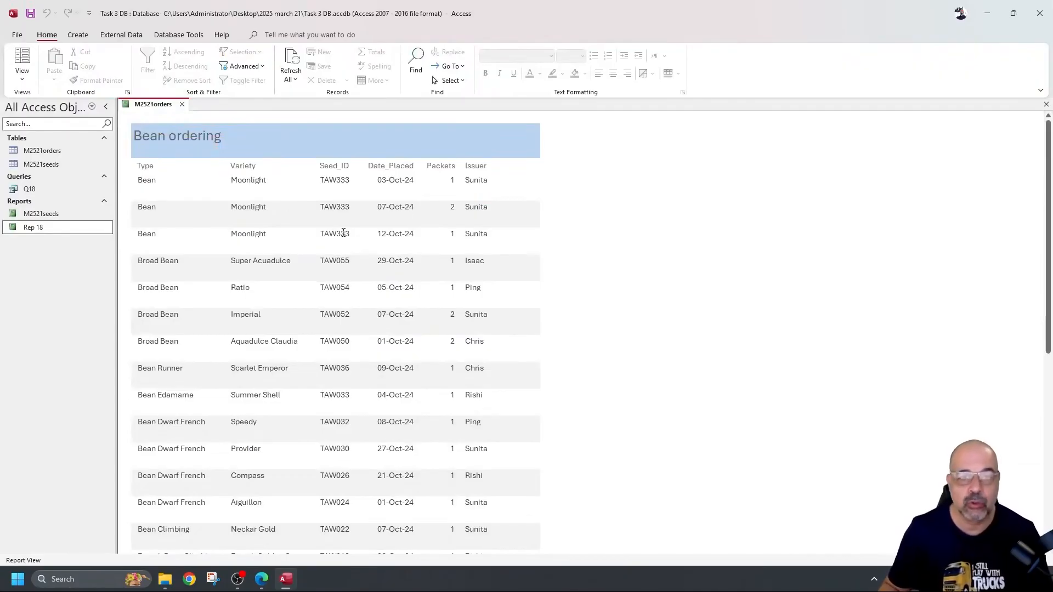
# Step: In Design View, keep the Detail fields at the section top and drag the Detail band back up
pyautogui.click(22, 76)
pyautogui.click(49, 169)
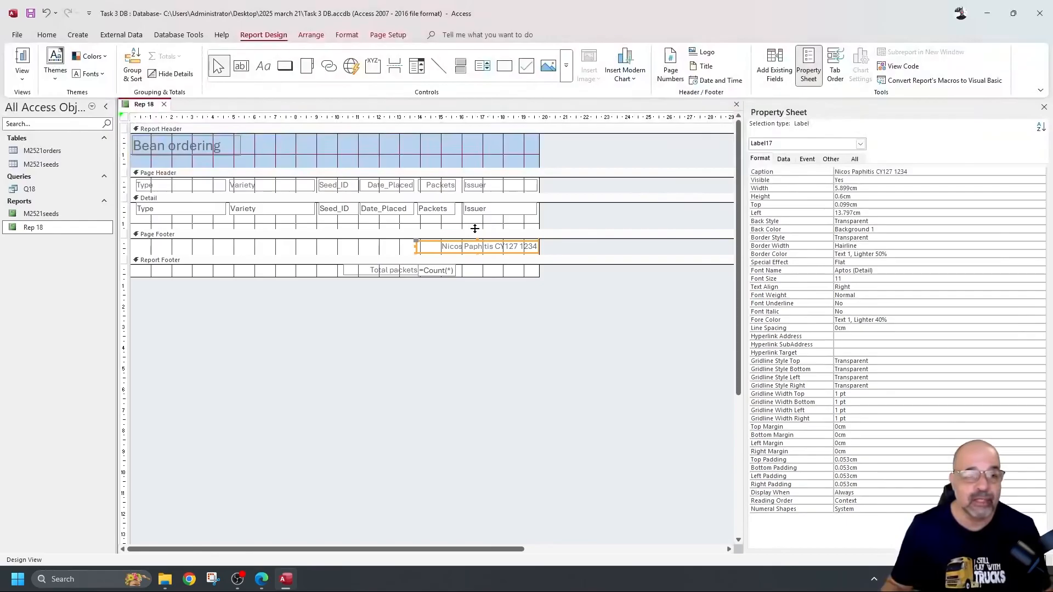
pyautogui.moveTo(556, 228); pyautogui.dragTo(134, 194)
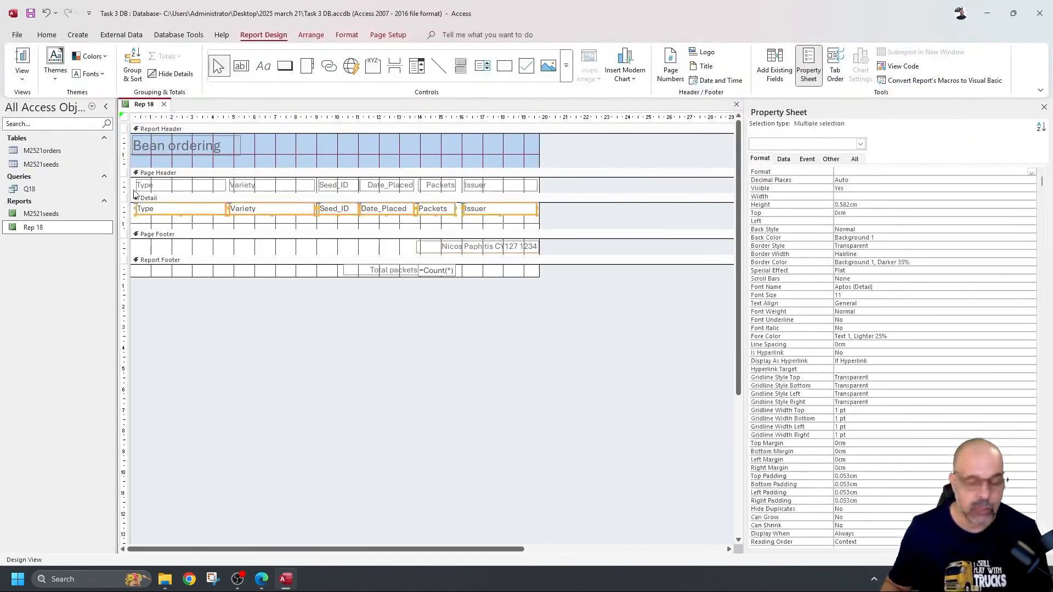
pyautogui.press('Down')
pyautogui.press('Down')
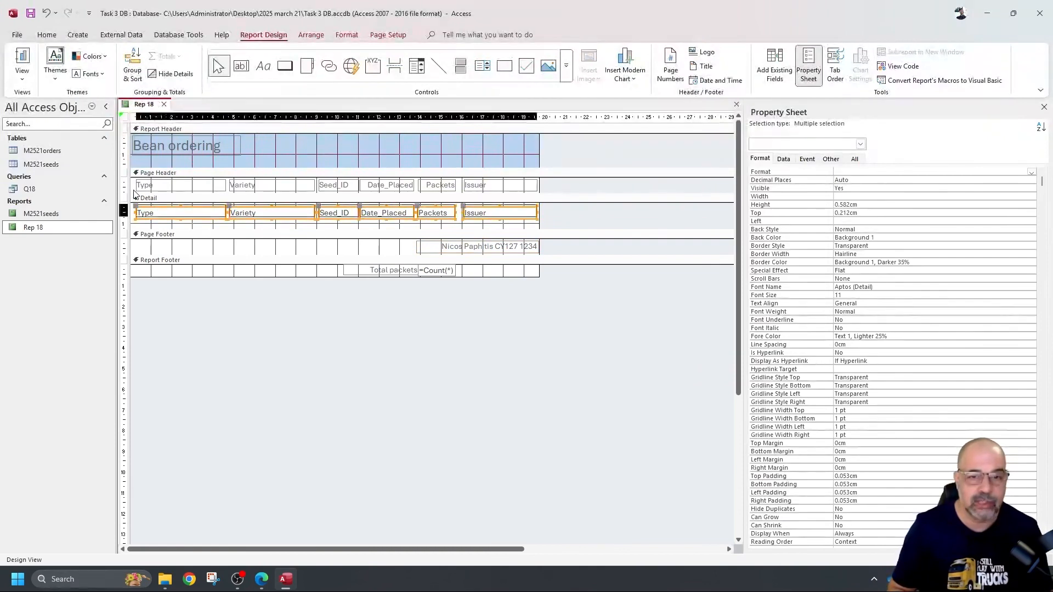
pyautogui.press('Up')
pyautogui.press('Up')
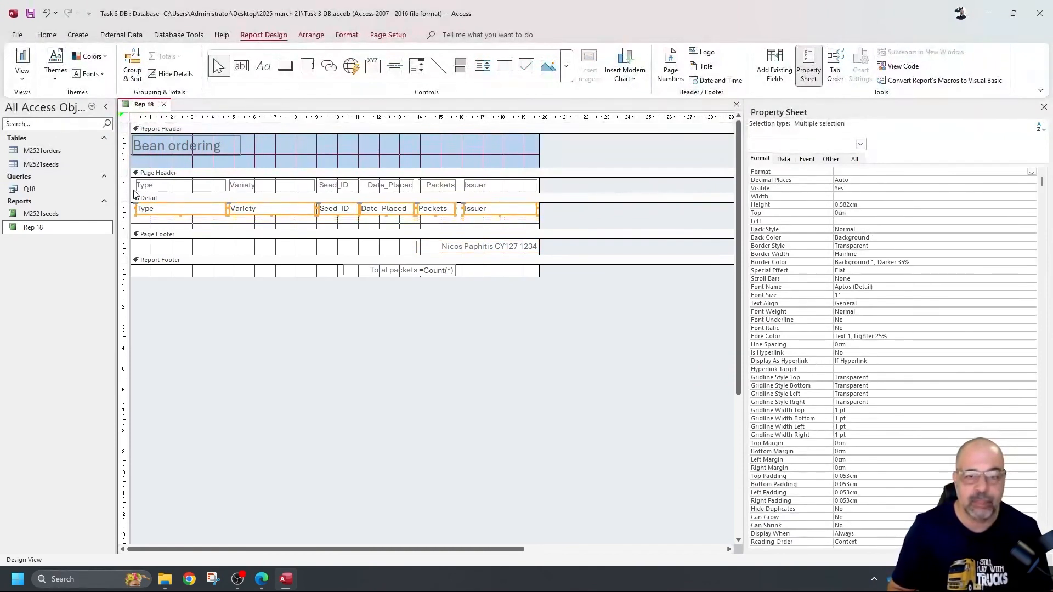
pyautogui.click(609, 228)
pyautogui.moveTo(532, 229); pyautogui.dragTo(534, 218)
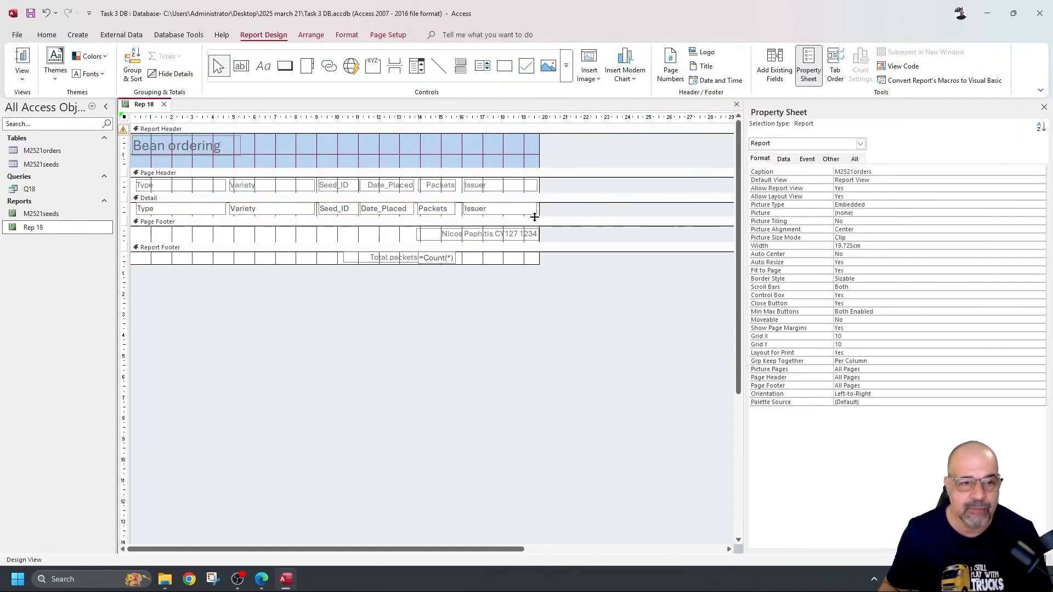
# Step: Check the tighter rows in Report View, then return to Design View
pyautogui.click(22, 76)
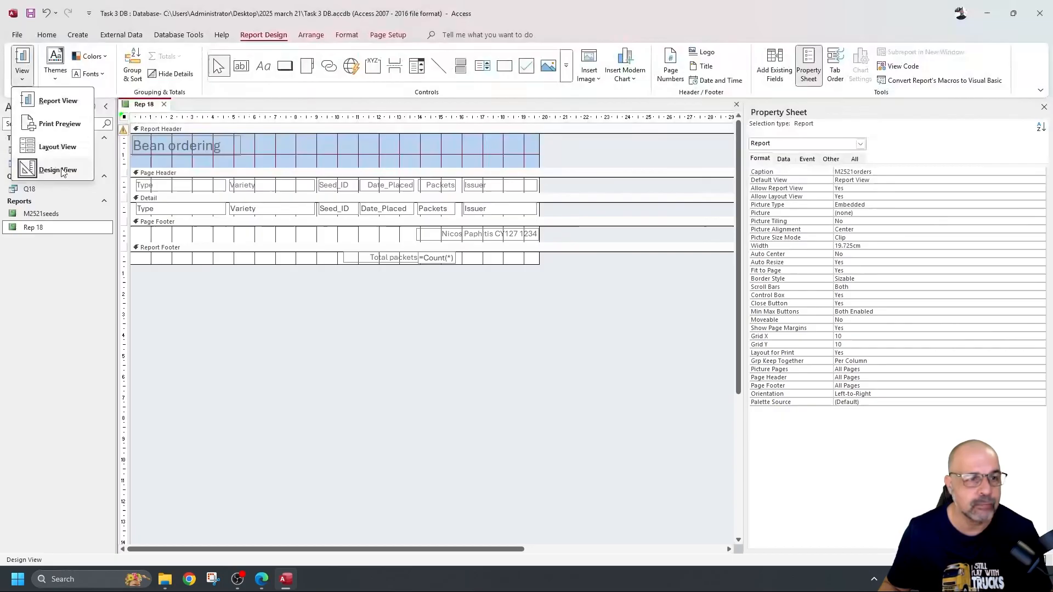
pyautogui.click(55, 100)
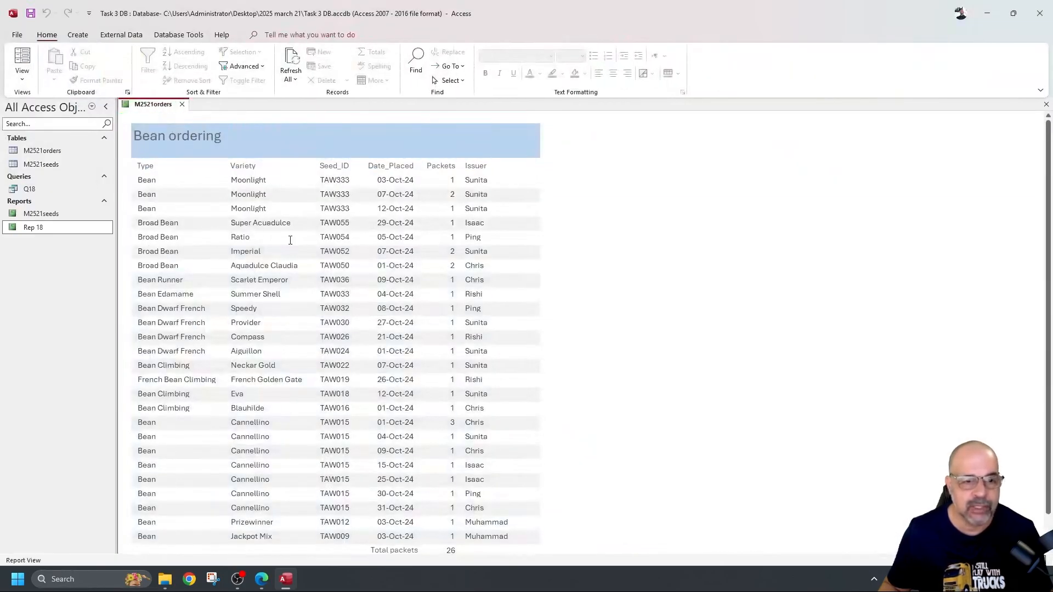
pyautogui.scroll(-2, 553, 237)
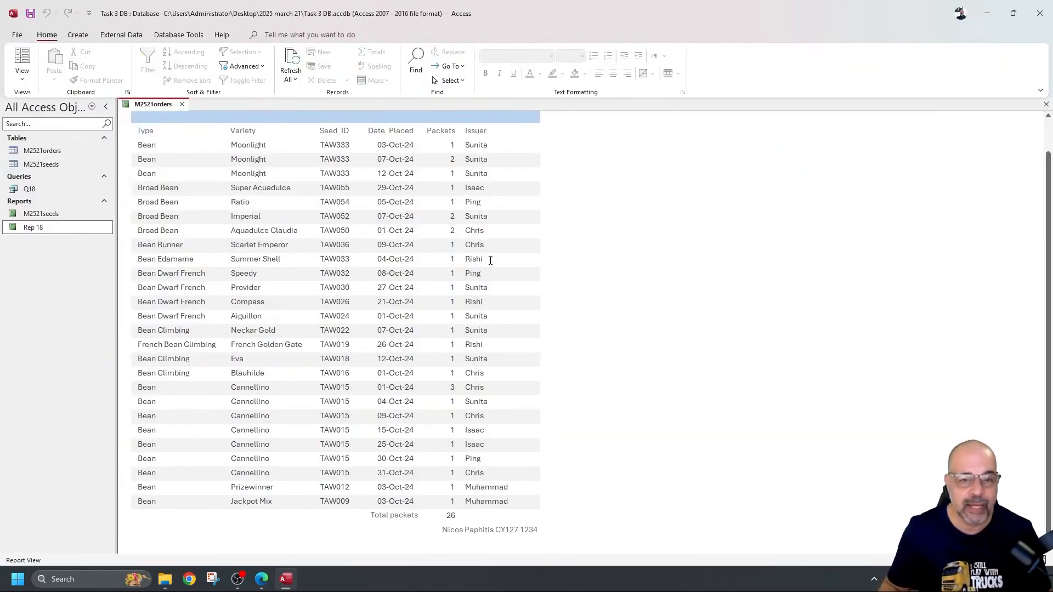
pyautogui.scroll(2, 490, 260)
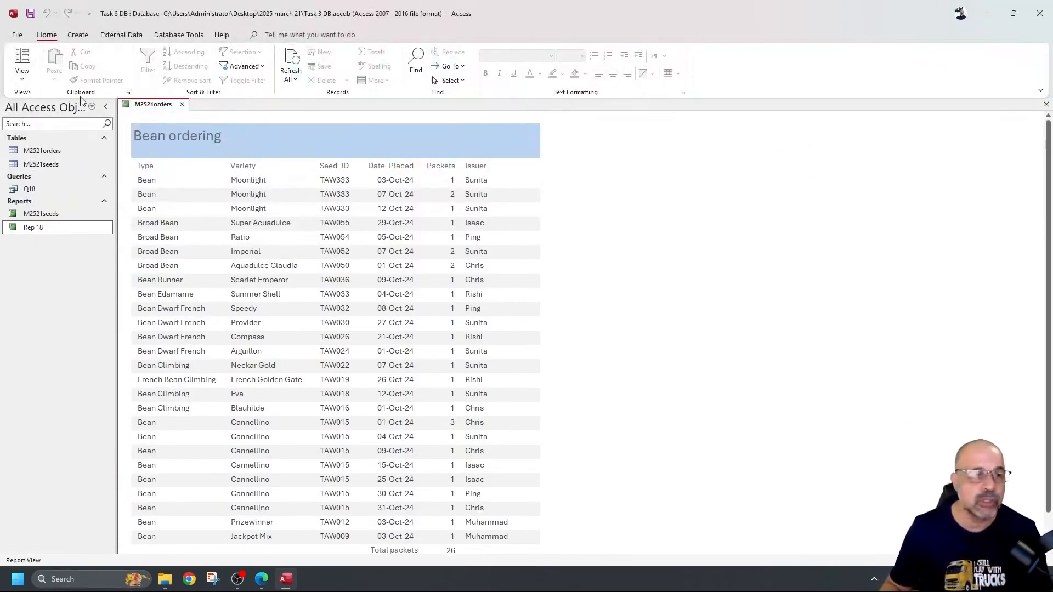
pyautogui.click(22, 74)
pyautogui.click(49, 170)
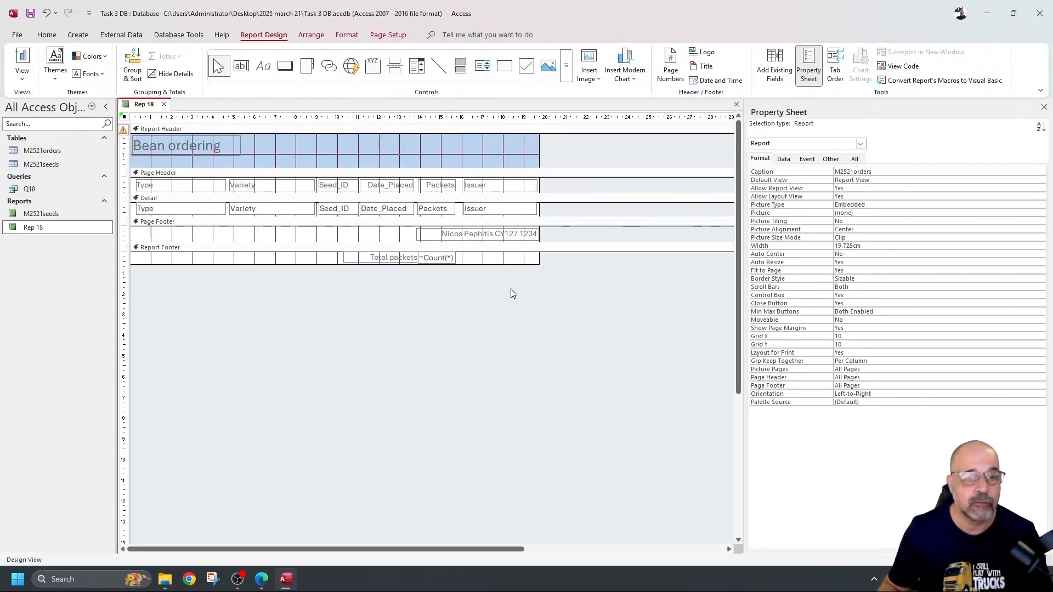
# Step: Shrink the Detail band slightly, check it in Report View, then make it a little taller
pyautogui.moveTo(542, 216); pyautogui.dragTo(540, 214)
pyautogui.click(22, 59)
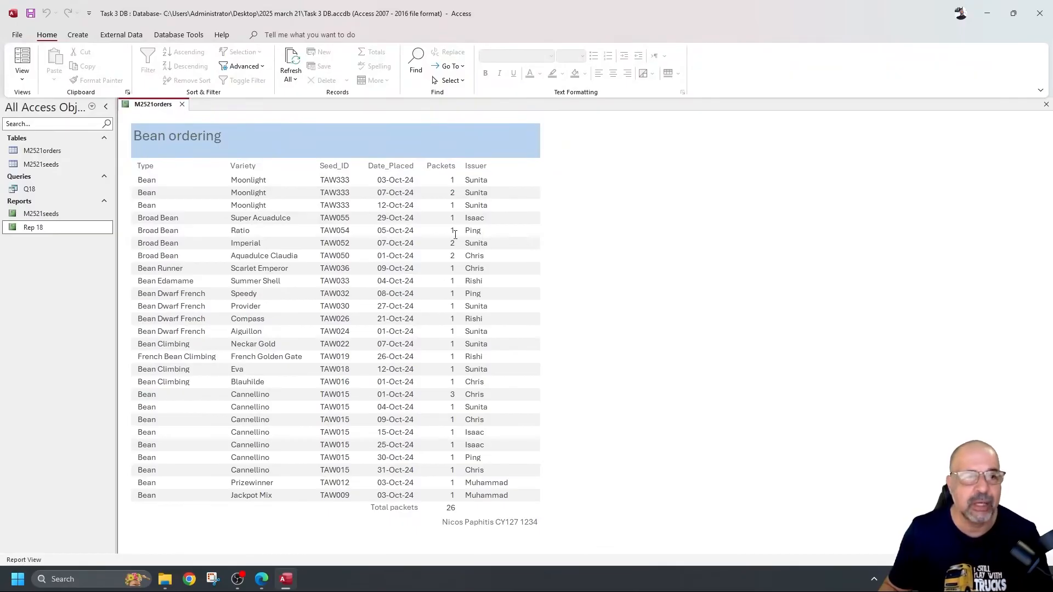
pyautogui.click(22, 76)
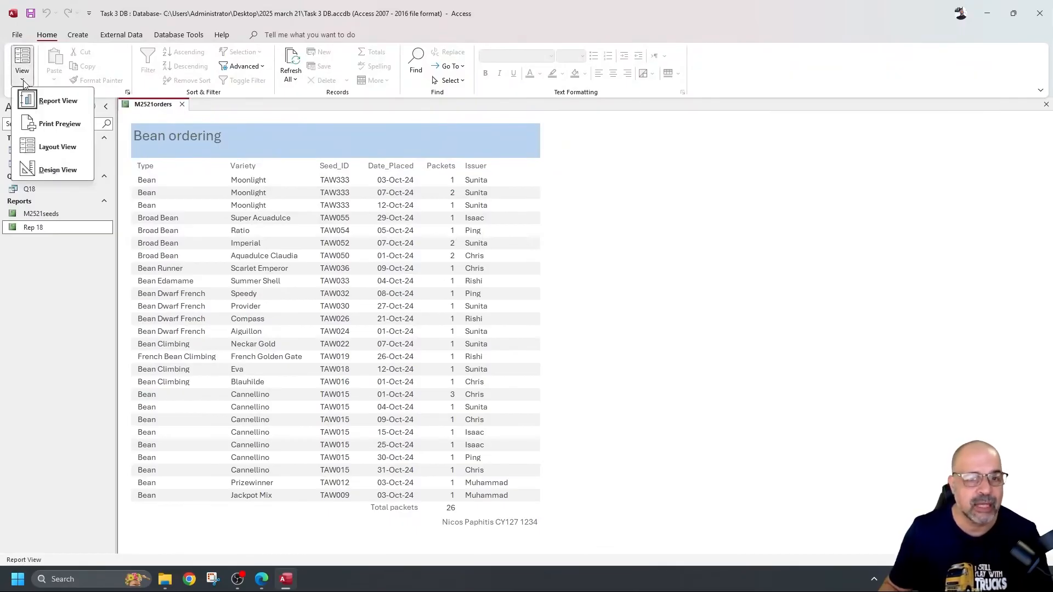
pyautogui.click(66, 173)
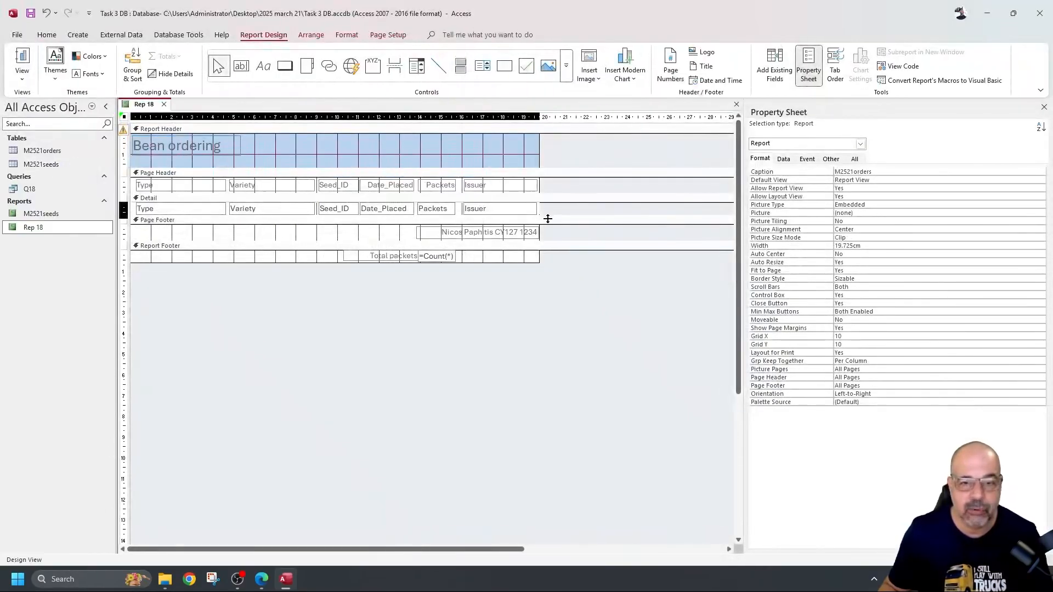
pyautogui.moveTo(548, 219); pyautogui.dragTo(548, 220)
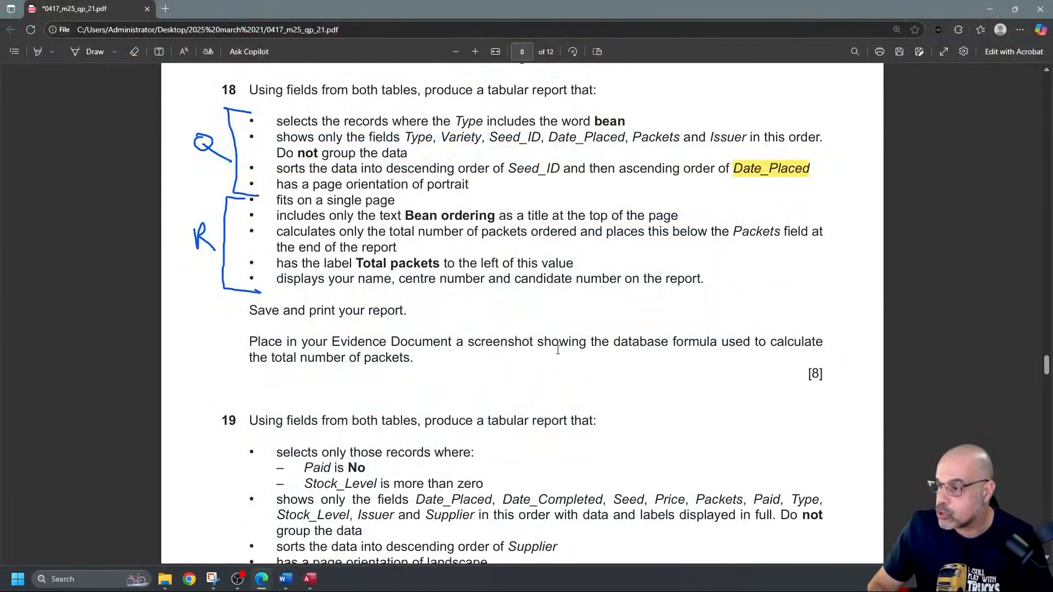
# Step: Select the sentence requiring an Evidence Document screenshot of the packet-totalling formula
pyautogui.moveTo(650, 343); pyautogui.dragTo(425, 359)
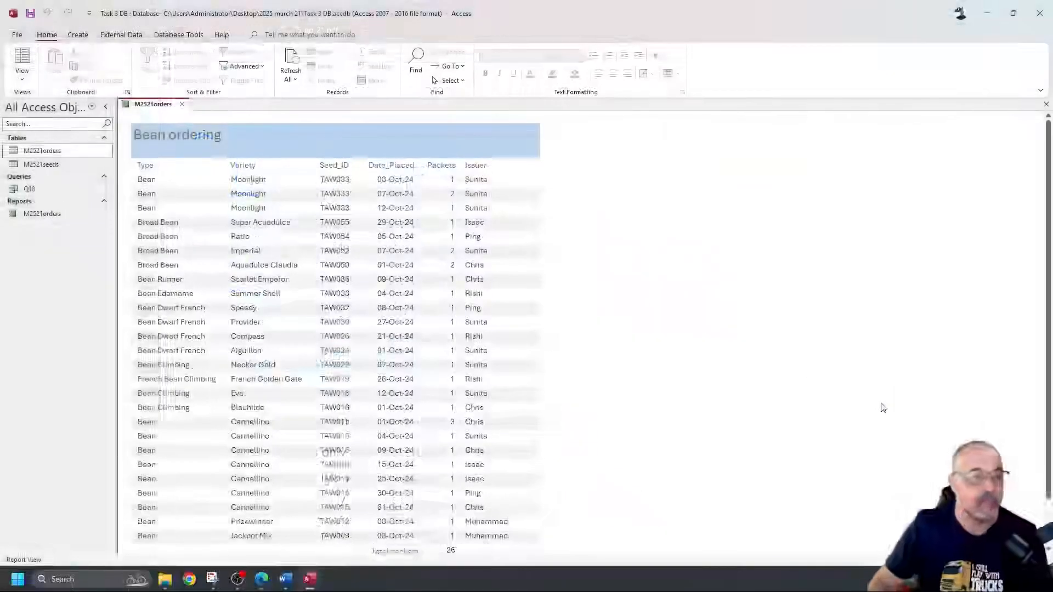
# Step: Snip the Total packets =Count(*) controls from the report's Design view, then bring up the Word evidence document
pyautogui.click(22, 75)
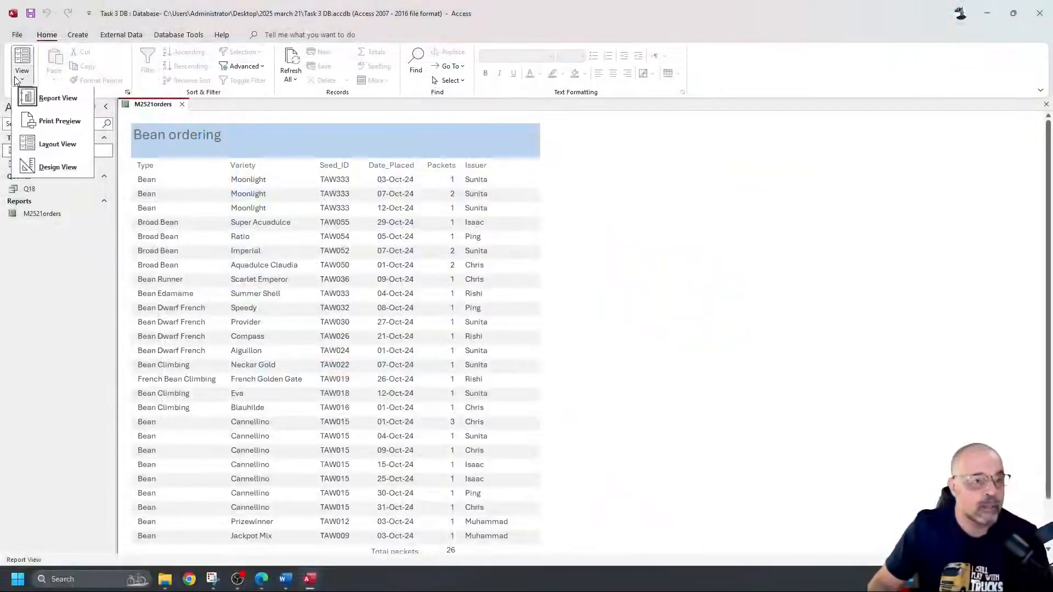
pyautogui.click(62, 172)
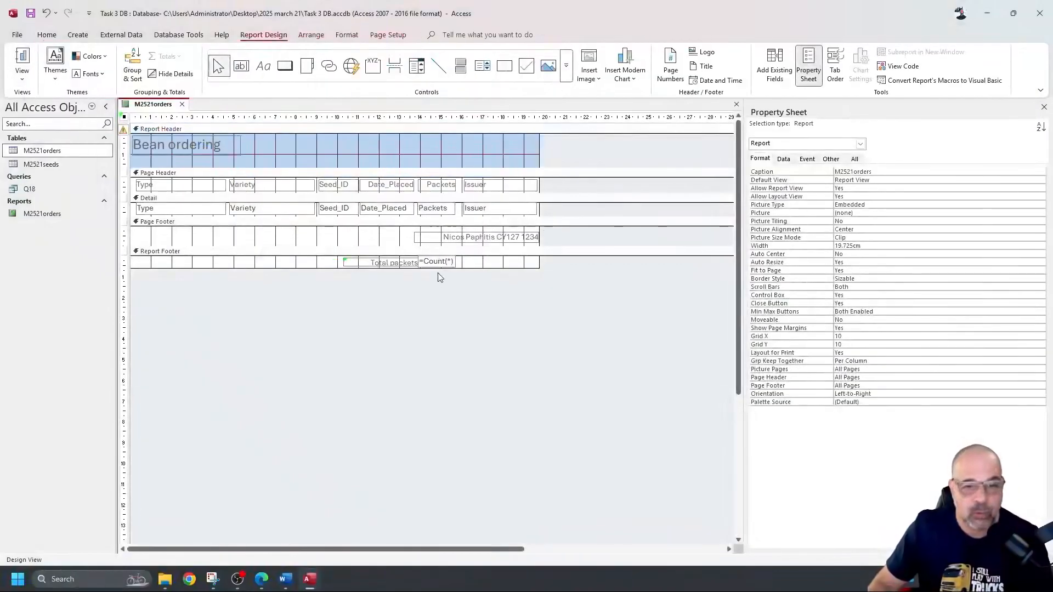
pyautogui.click(447, 267)
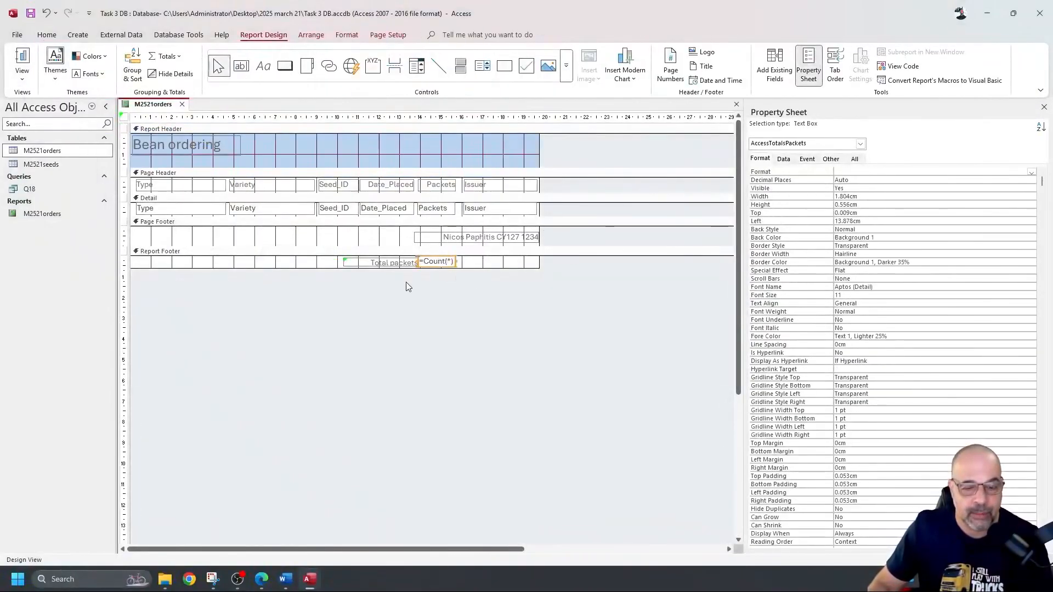
pyautogui.click(212, 579)
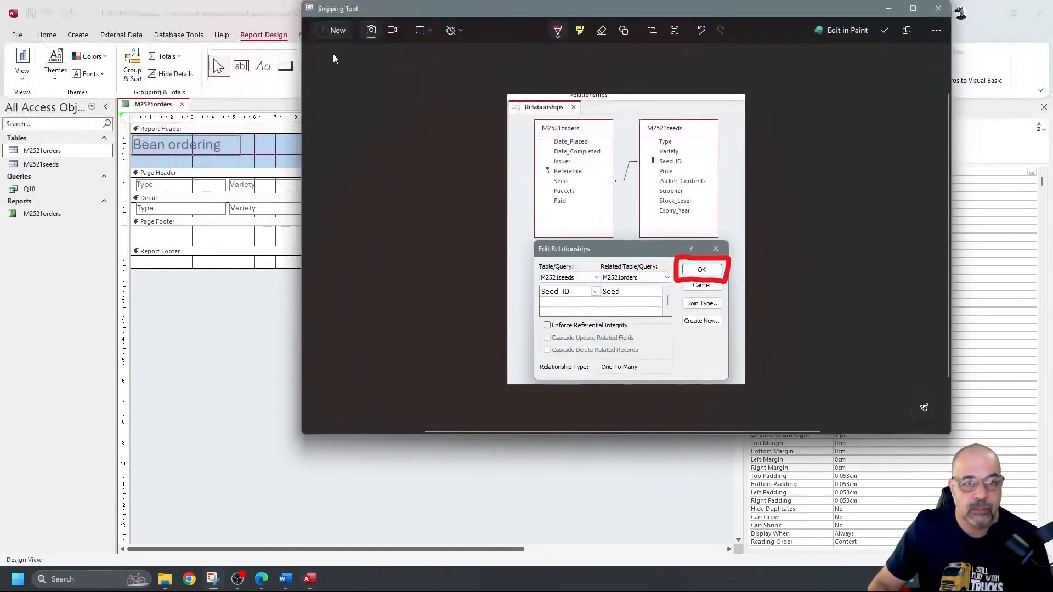
pyautogui.click(335, 31)
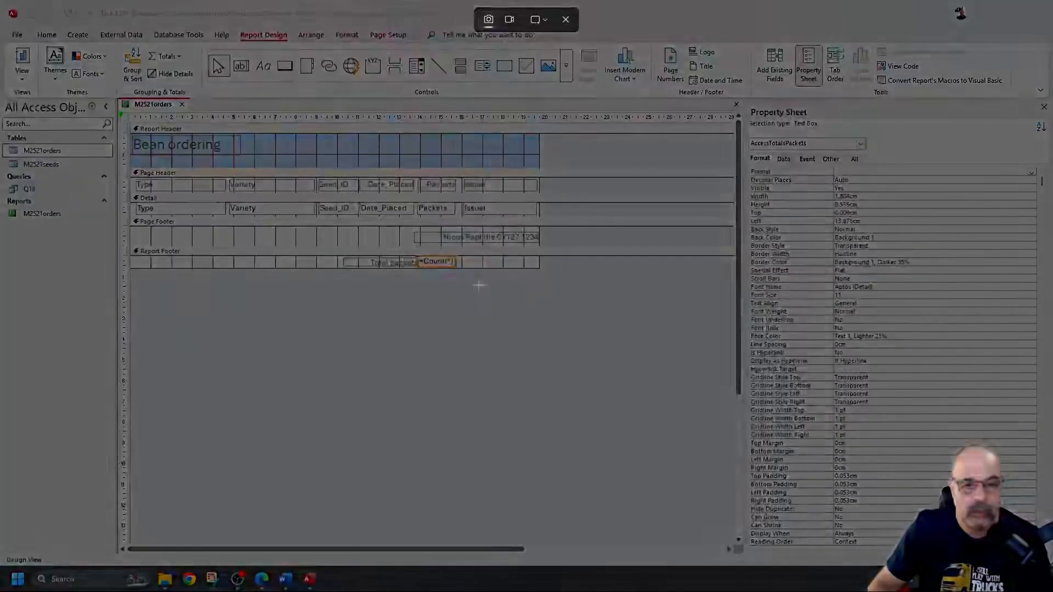
pyautogui.moveTo(479, 285); pyautogui.dragTo(318, 248)
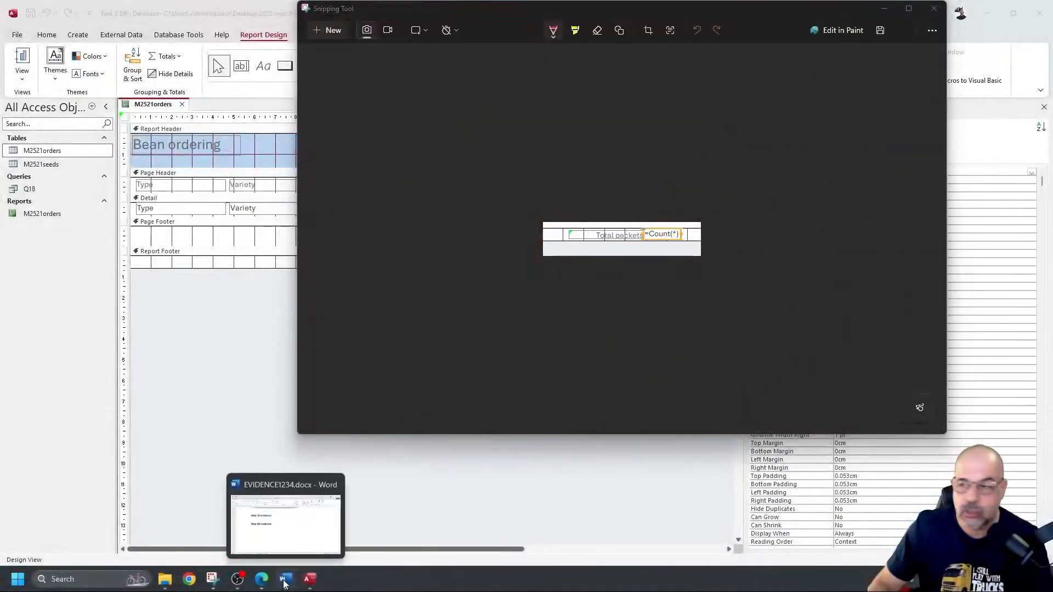
pyautogui.click(285, 581)
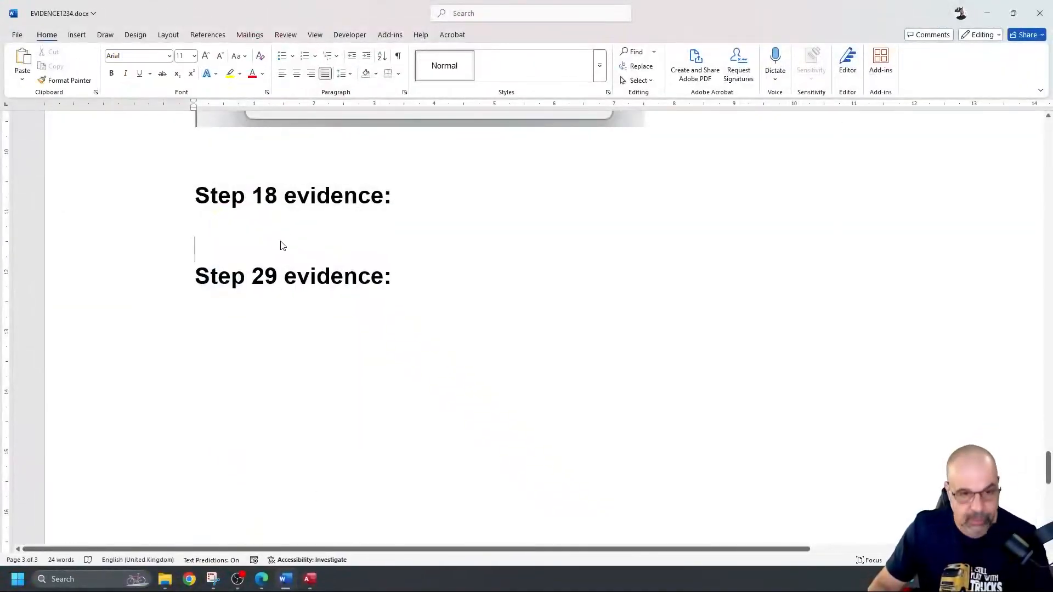
# Step: Paste the =Count(*) screenshot under Step 18 evidence and add a blank line before Step 29
pyautogui.hotkey('ctrl', 'v')
pyautogui.click(651, 316)
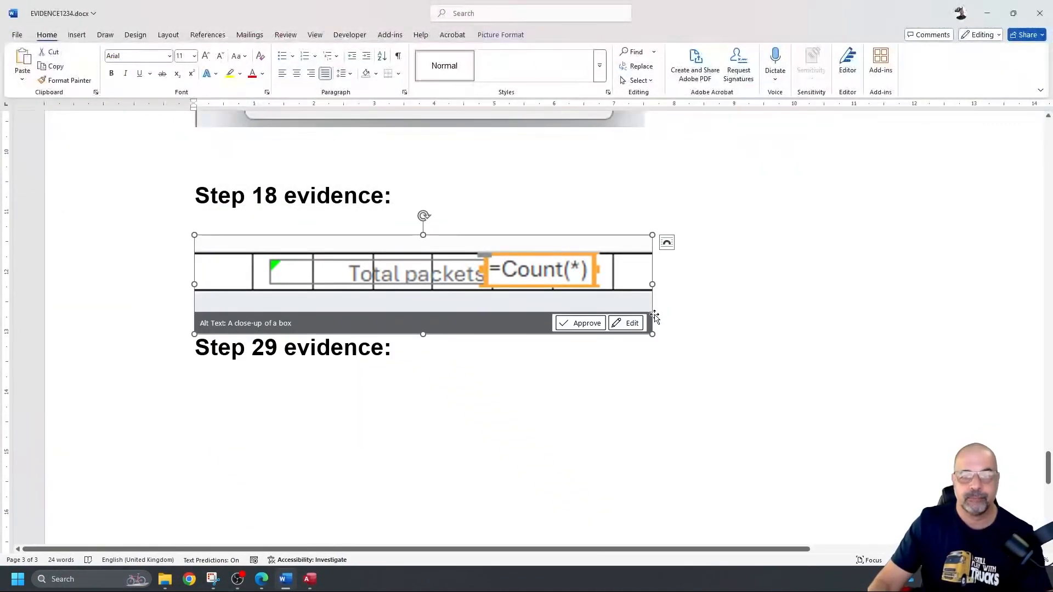
pyautogui.scroll(-10, 654, 316)
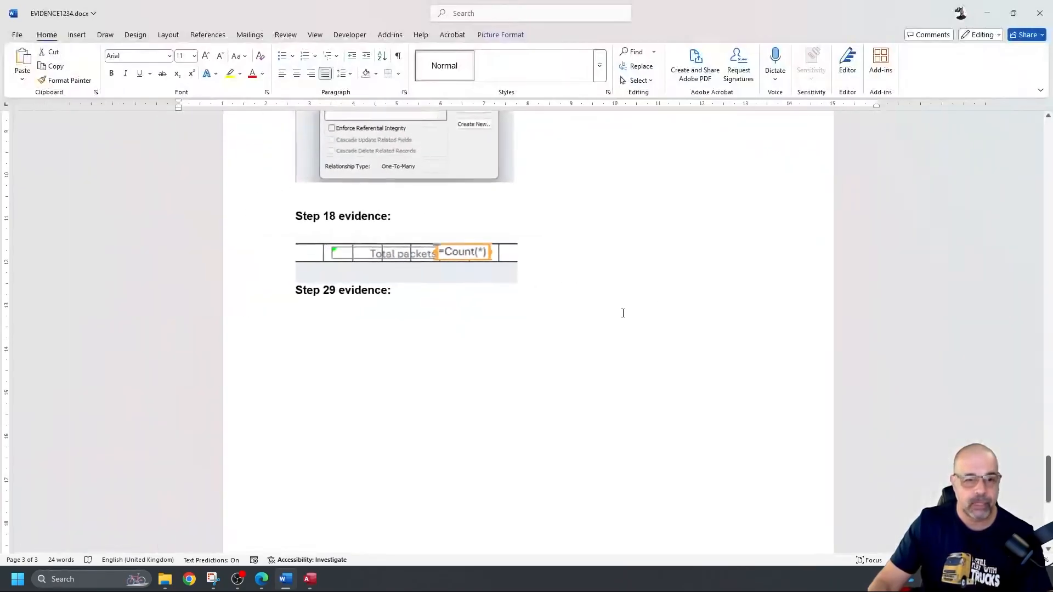
pyautogui.scroll(3, 609, 288)
pyautogui.scroll(-4, 608, 288)
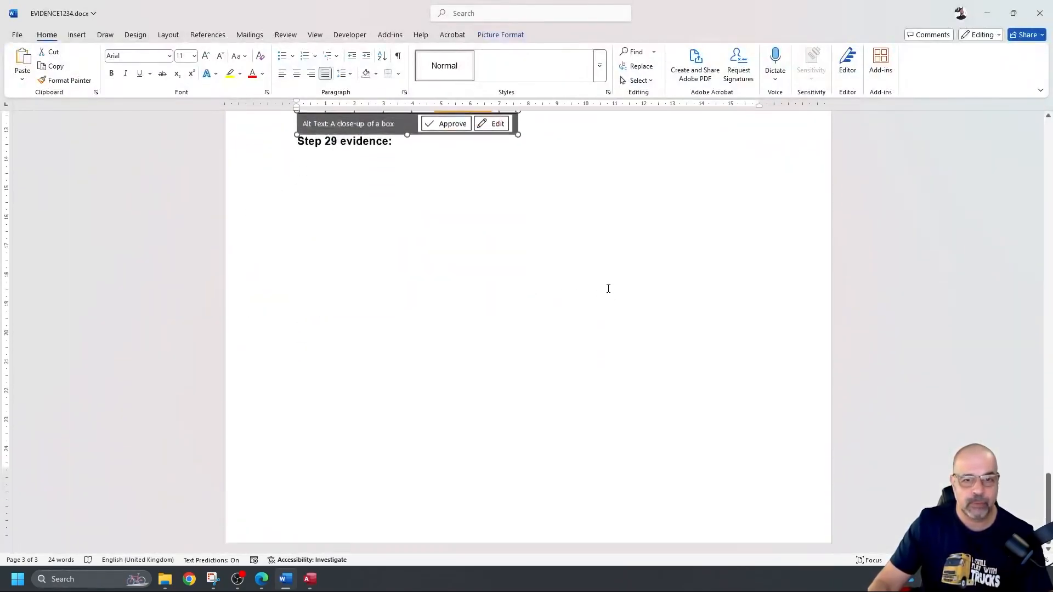
pyautogui.click(298, 139)
pyautogui.press('Return')
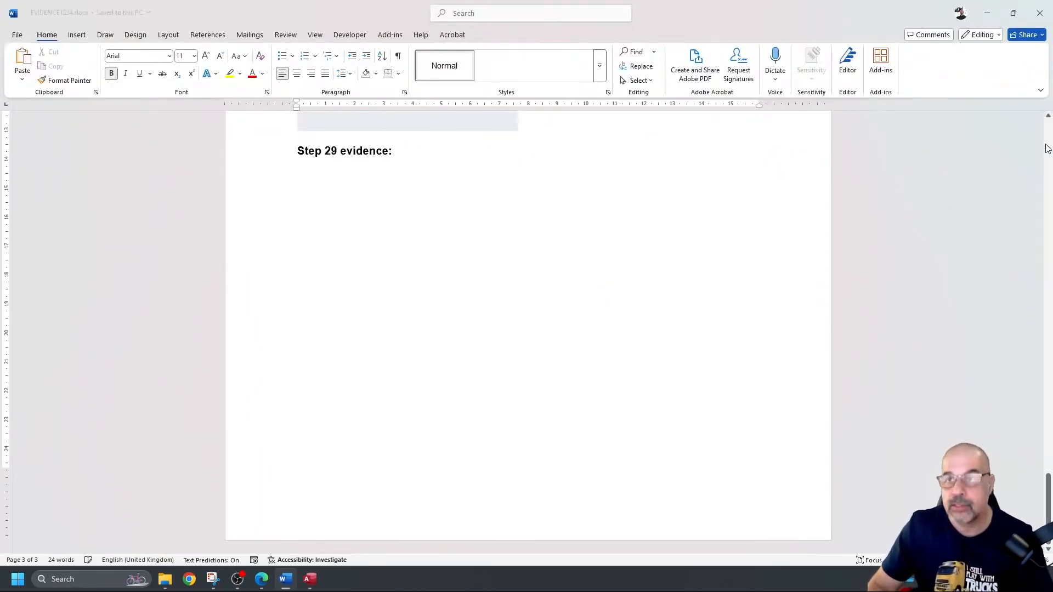
# Step: Minimize Word and show the Access report in Report view
pyautogui.click(990, 15)
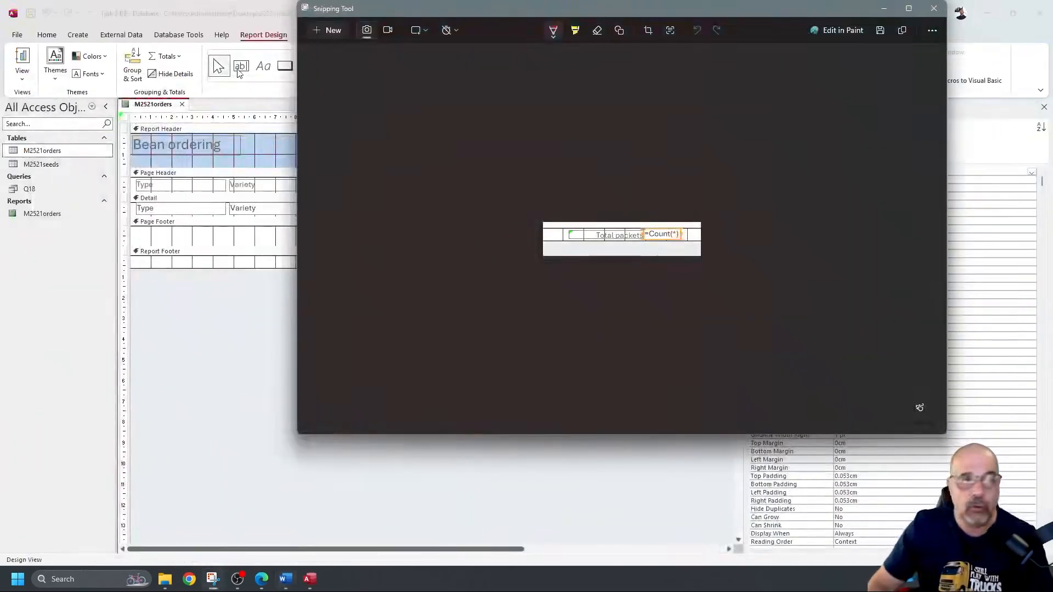
pyautogui.click(233, 6)
pyautogui.click(22, 59)
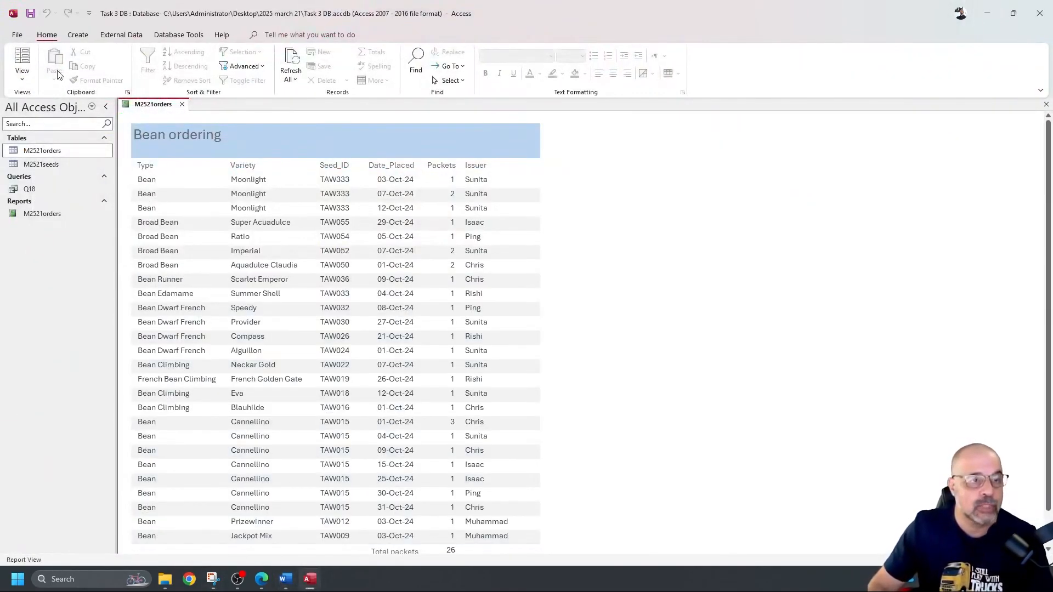
# Step: Show the M2521orders report in Print Preview and scroll through the page
pyautogui.click(20, 36)
pyautogui.click(30, 202)
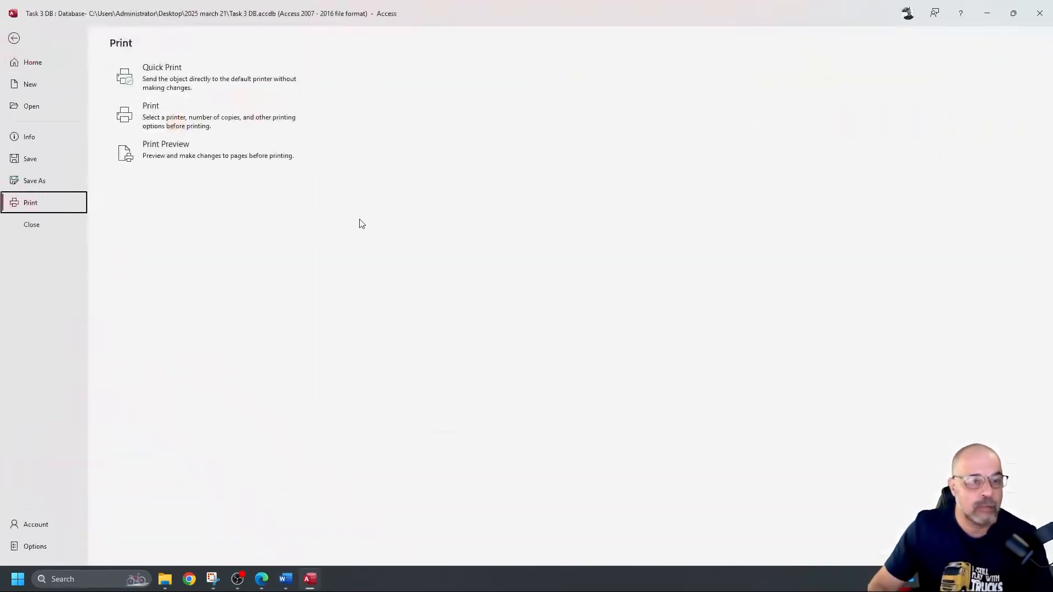
pyautogui.click(209, 158)
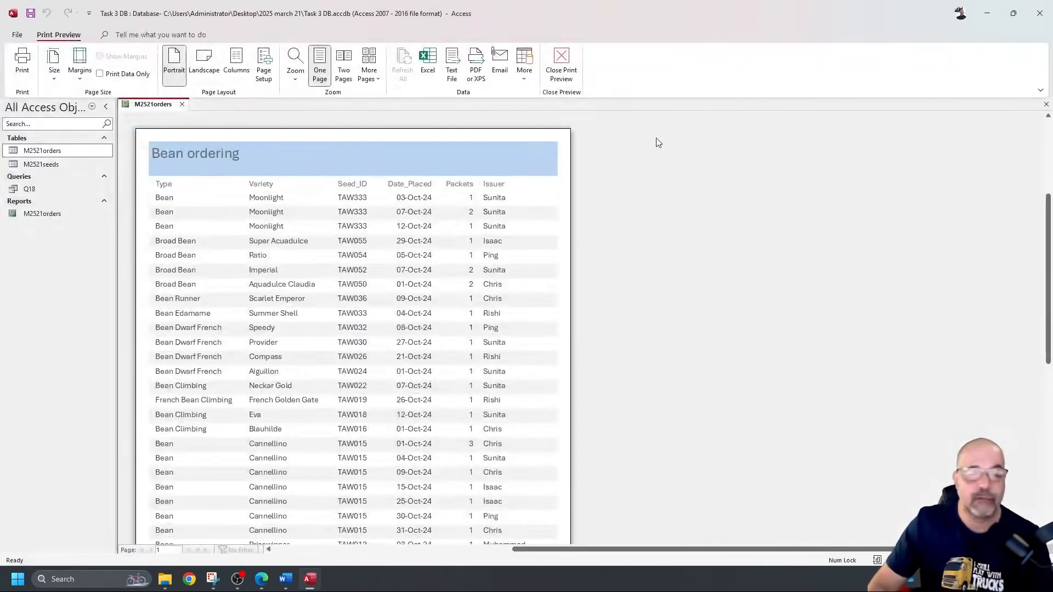
pyautogui.scroll(-5, 400, 276)
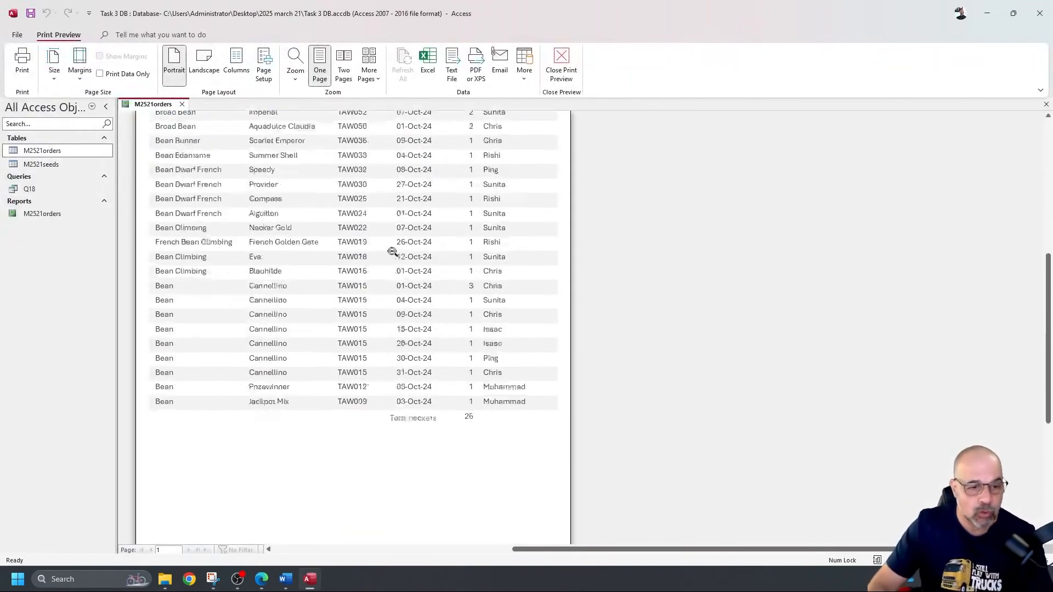
pyautogui.scroll(-2, 391, 240)
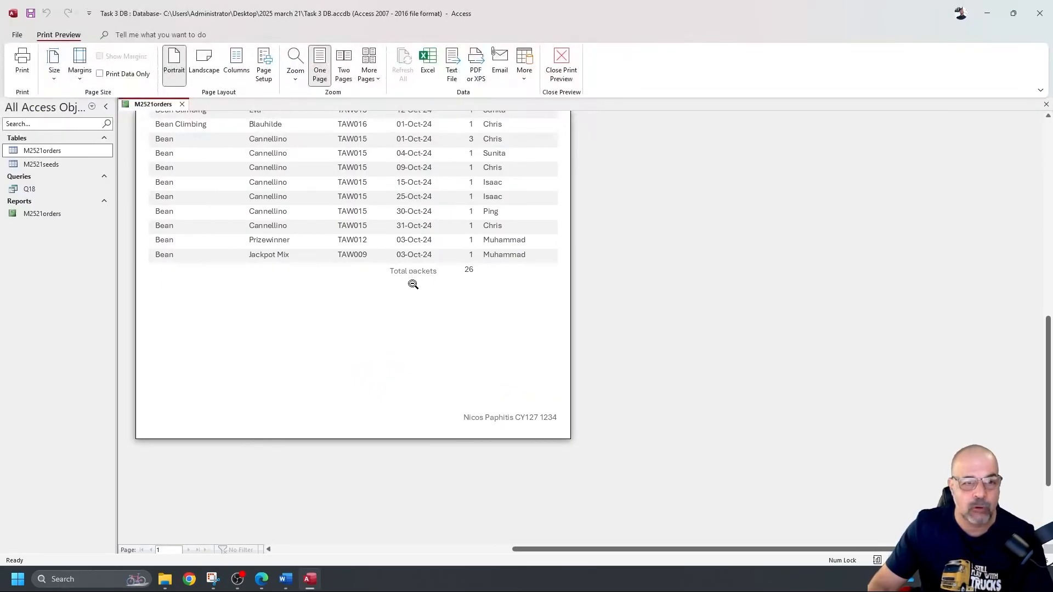
pyautogui.scroll(5, 413, 284)
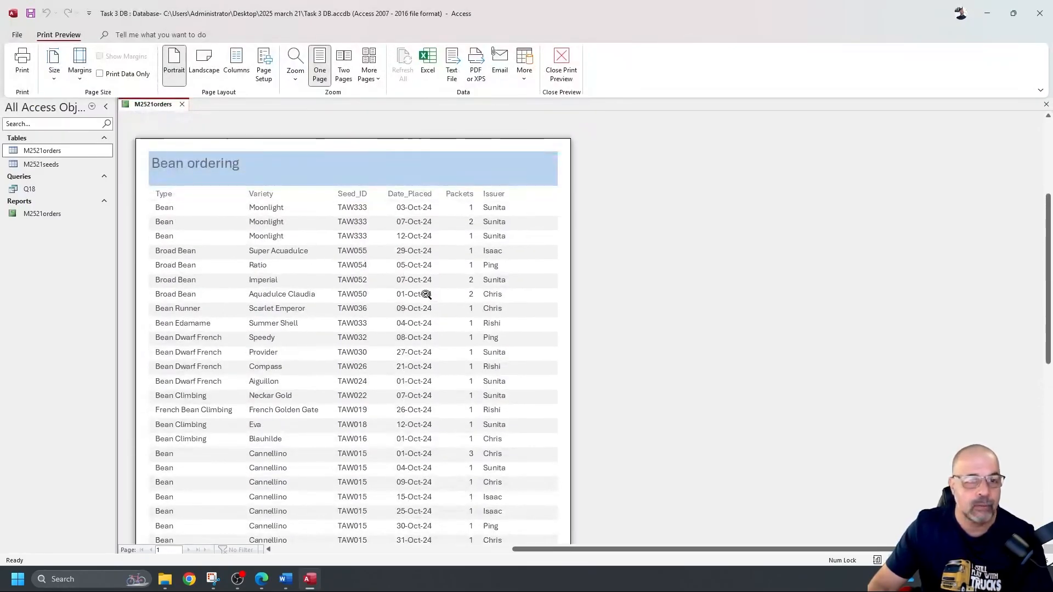
pyautogui.scroll(-5, 426, 294)
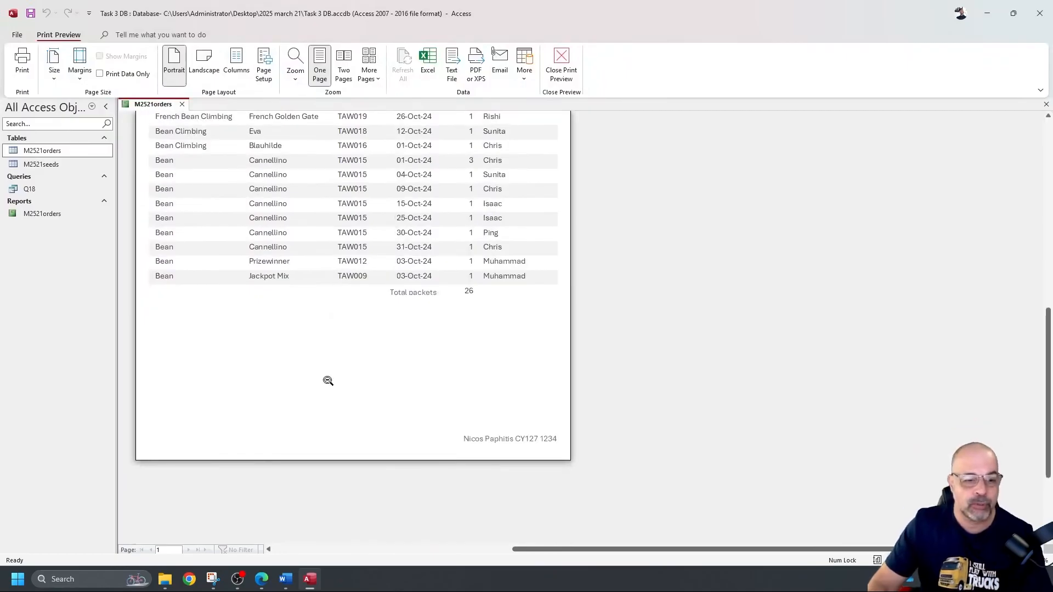
pyautogui.scroll(-2, 230, 440)
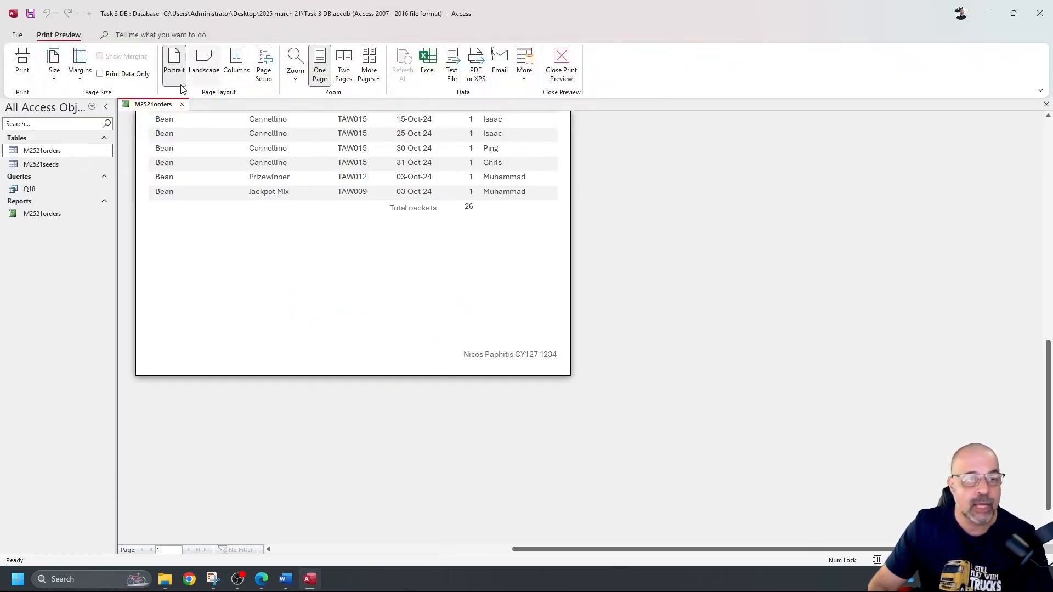
# Step: In Design view, stretch the Total packets label's top edge up to align with the count
pyautogui.click(561, 69)
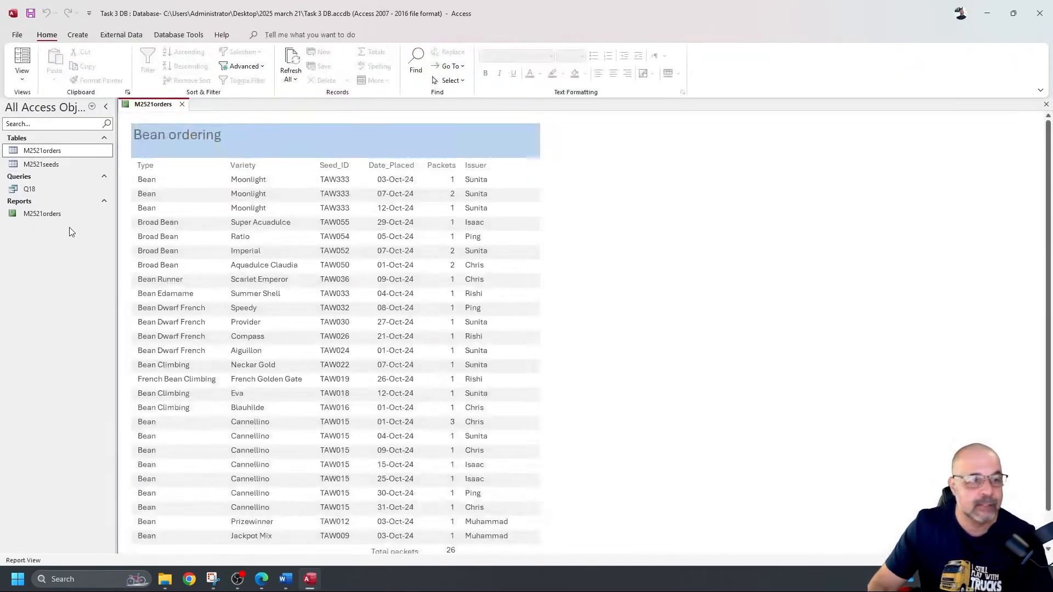
pyautogui.click(82, 215)
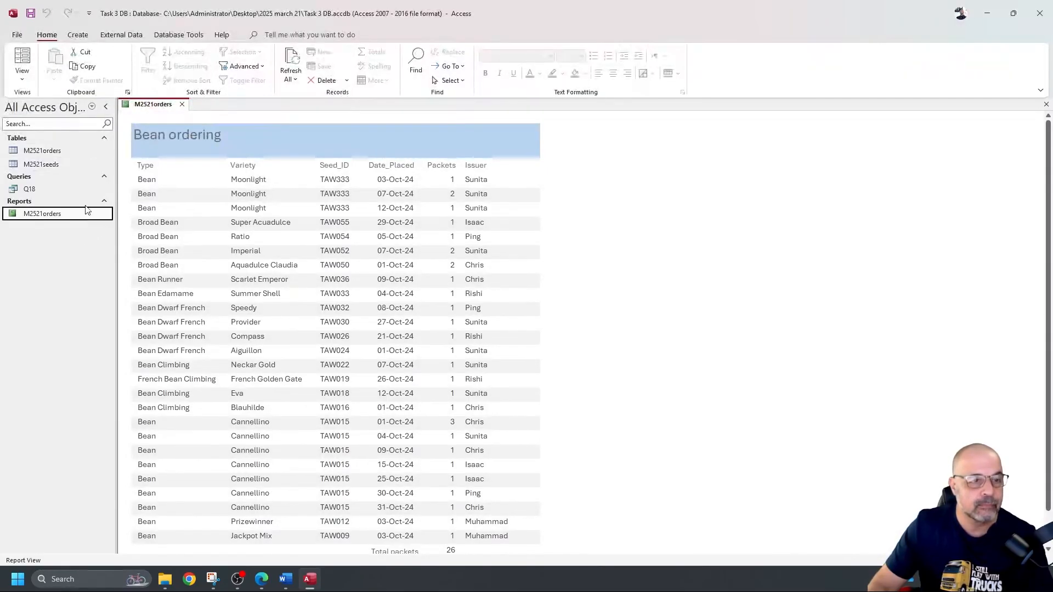
pyautogui.click(22, 77)
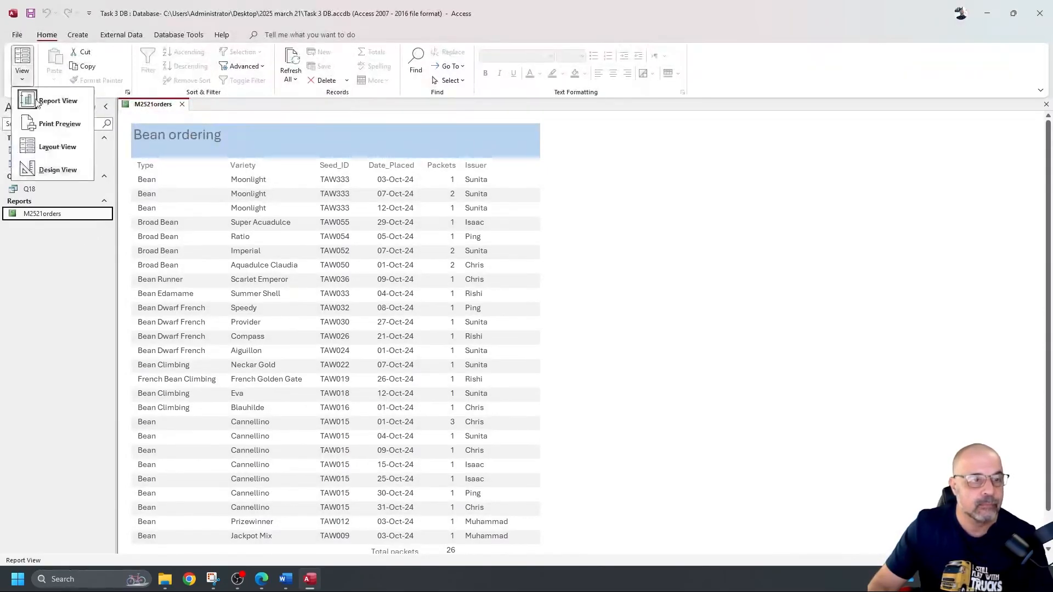
pyautogui.click(49, 168)
pyautogui.click(384, 263)
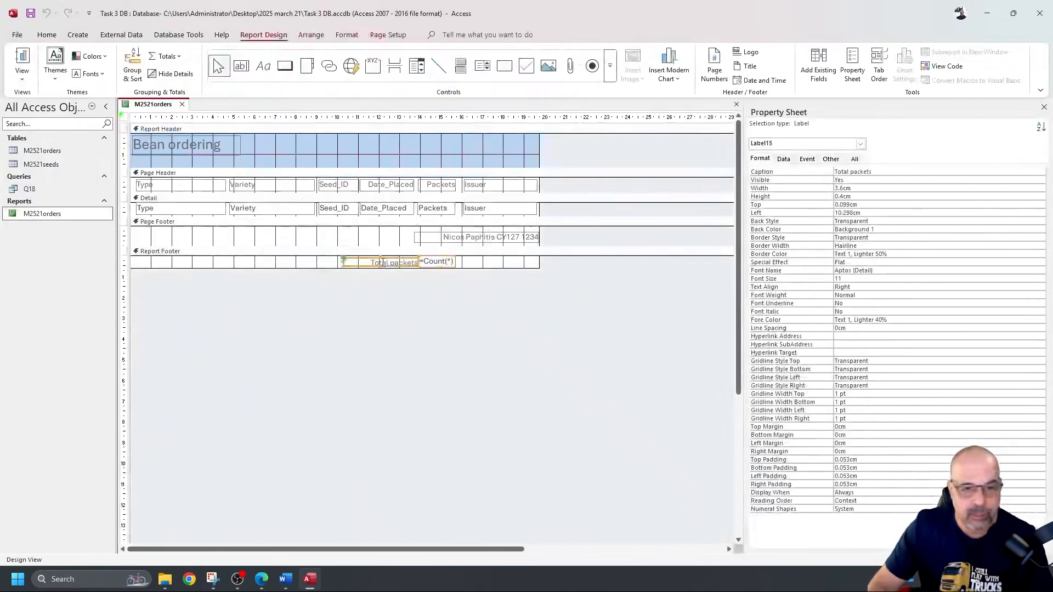
pyautogui.moveTo(381, 258); pyautogui.dragTo(382, 256)
# Step: Recheck the report in Report view and Print Preview to confirm it fits one page
pyautogui.click(23, 59)
pyautogui.scroll(-2, 461, 210)
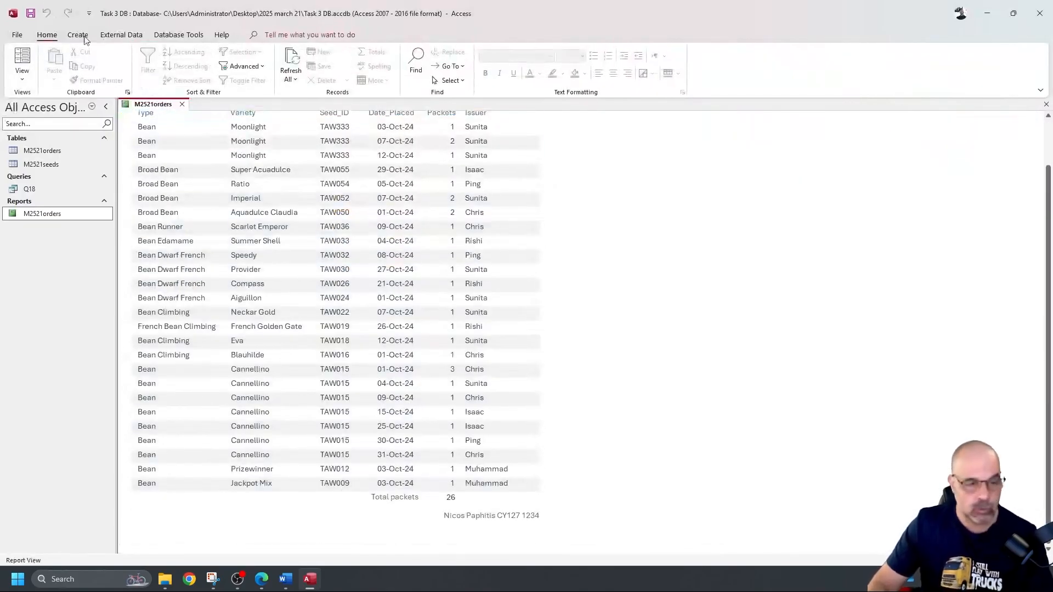
pyautogui.click(17, 35)
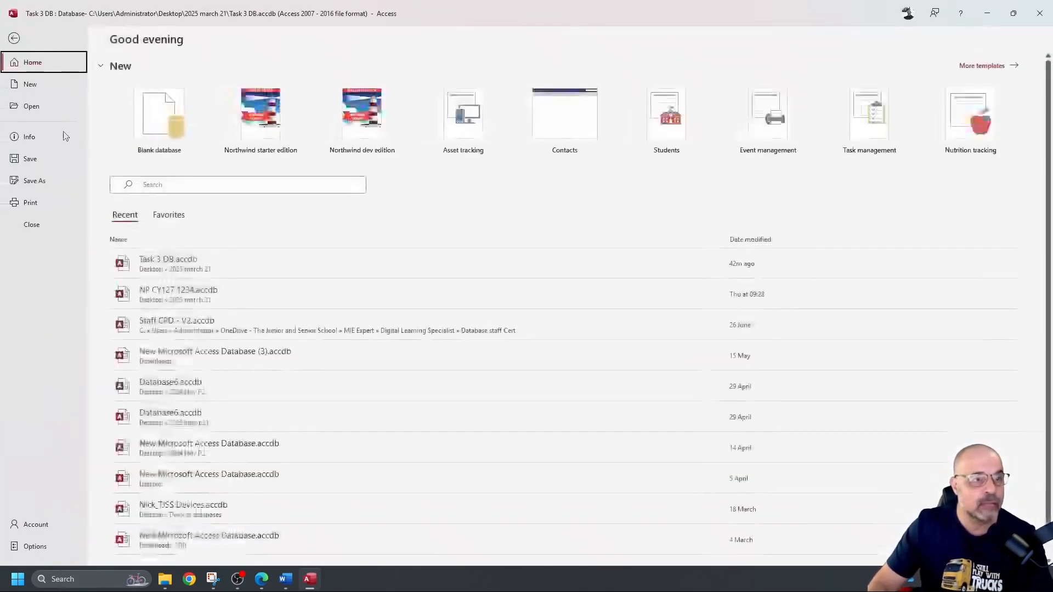
pyautogui.click(32, 208)
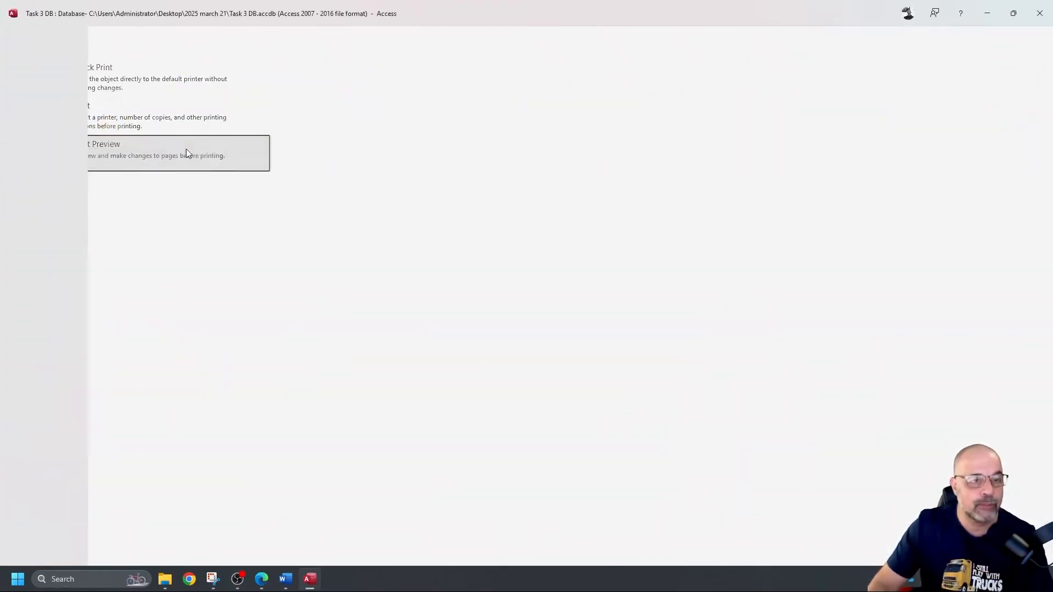
pyautogui.click(185, 154)
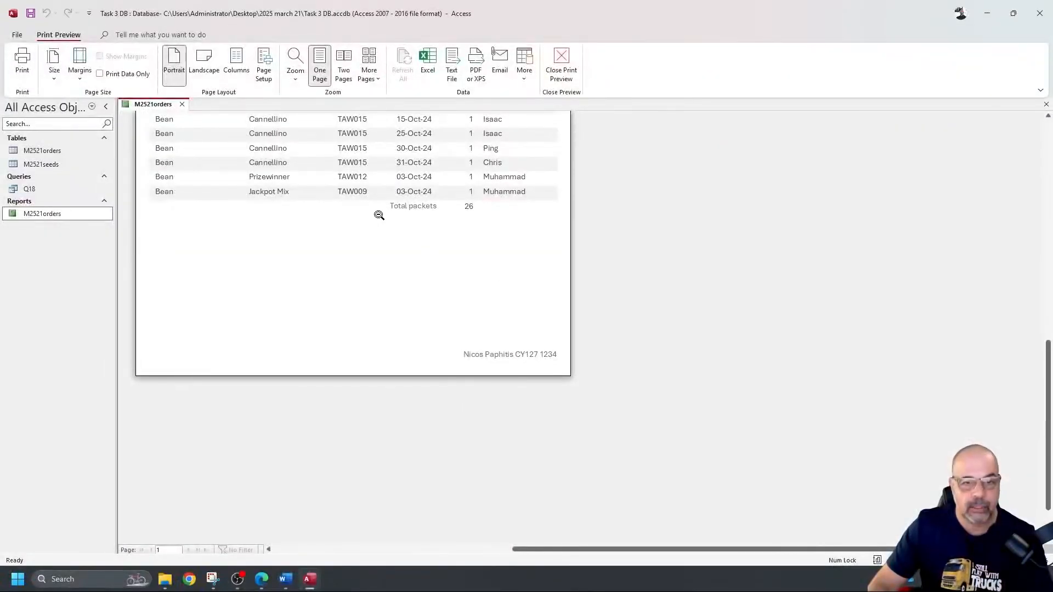
pyautogui.scroll(5, 505, 254)
pyautogui.scroll(3, 528, 285)
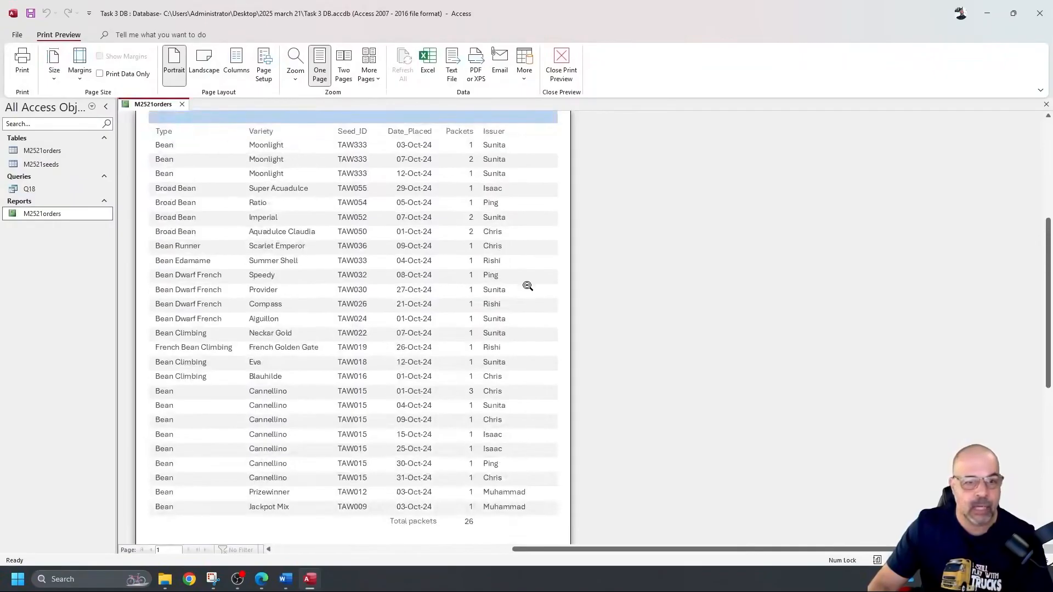
pyautogui.scroll(-5, 529, 277)
pyautogui.scroll(-3, 530, 212)
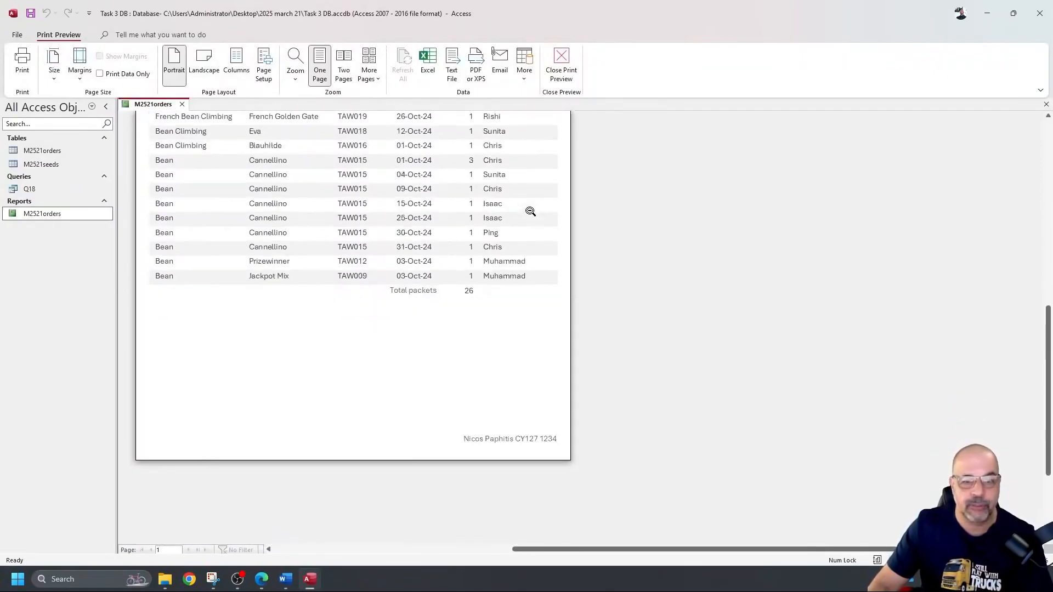
pyautogui.scroll(10, 531, 211)
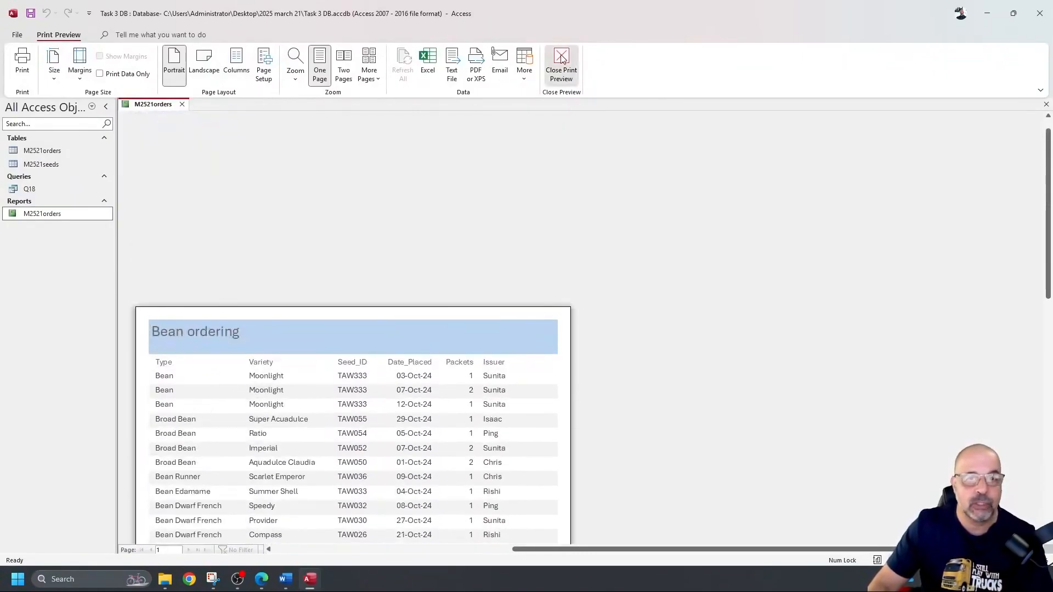
pyautogui.click(561, 64)
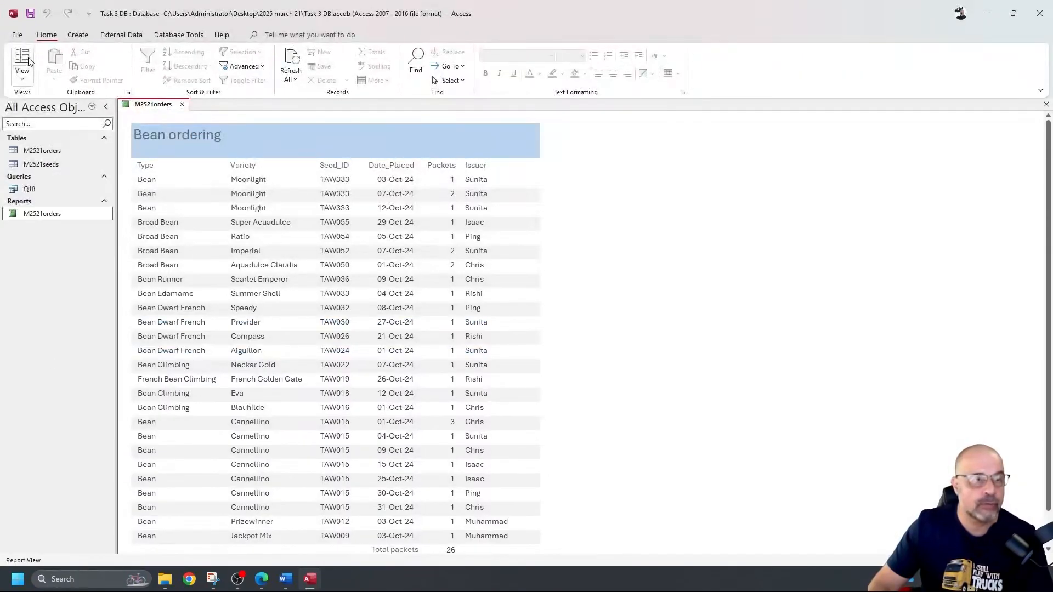
# Step: Open the Print dialog, cancel it without printing, and close the M2521orders report
pyautogui.click(18, 34)
pyautogui.click(44, 204)
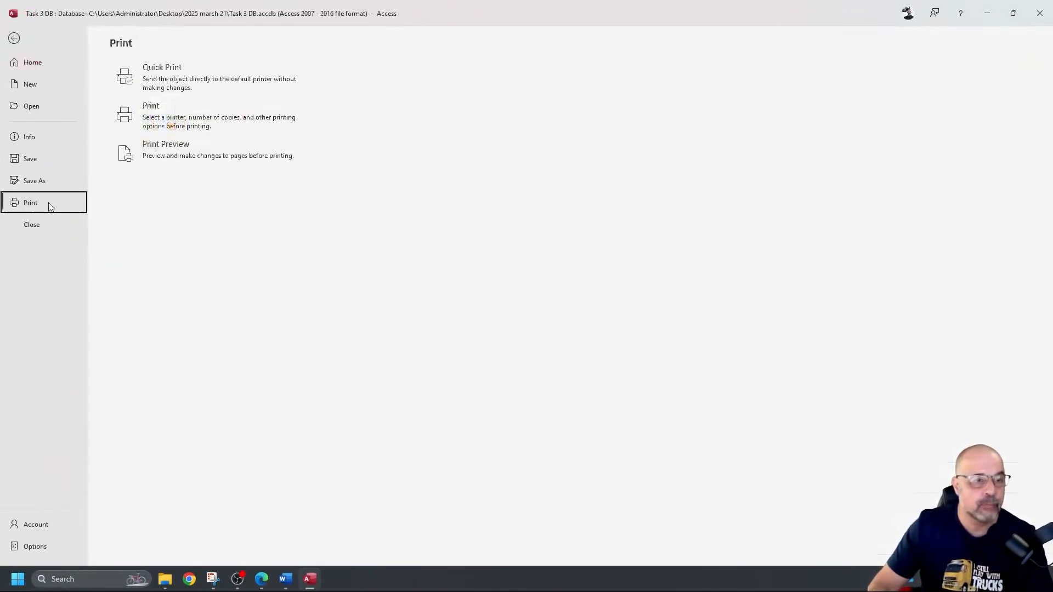
pyautogui.click(176, 125)
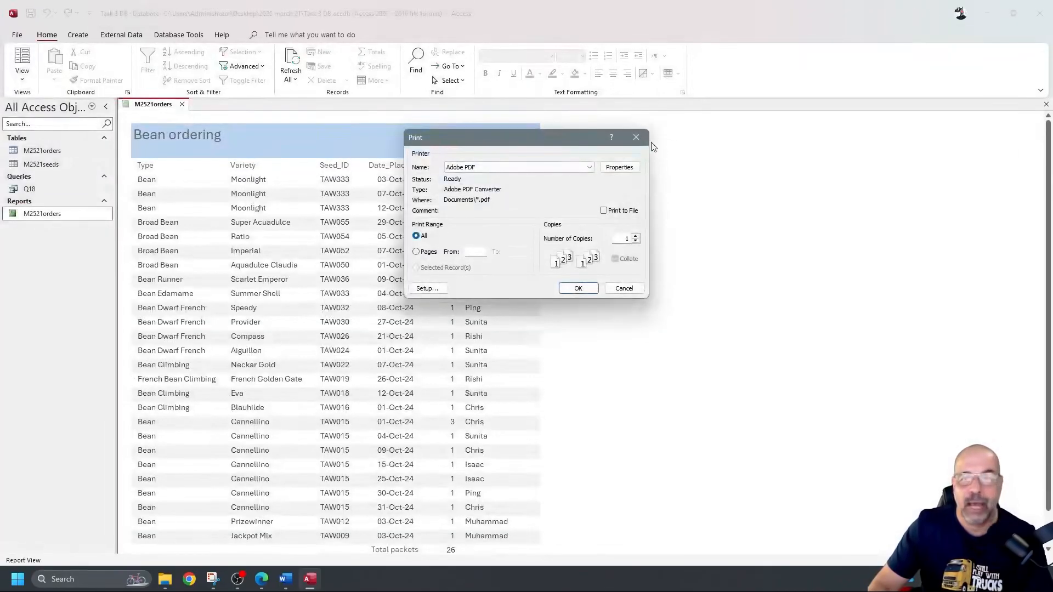
pyautogui.click(638, 138)
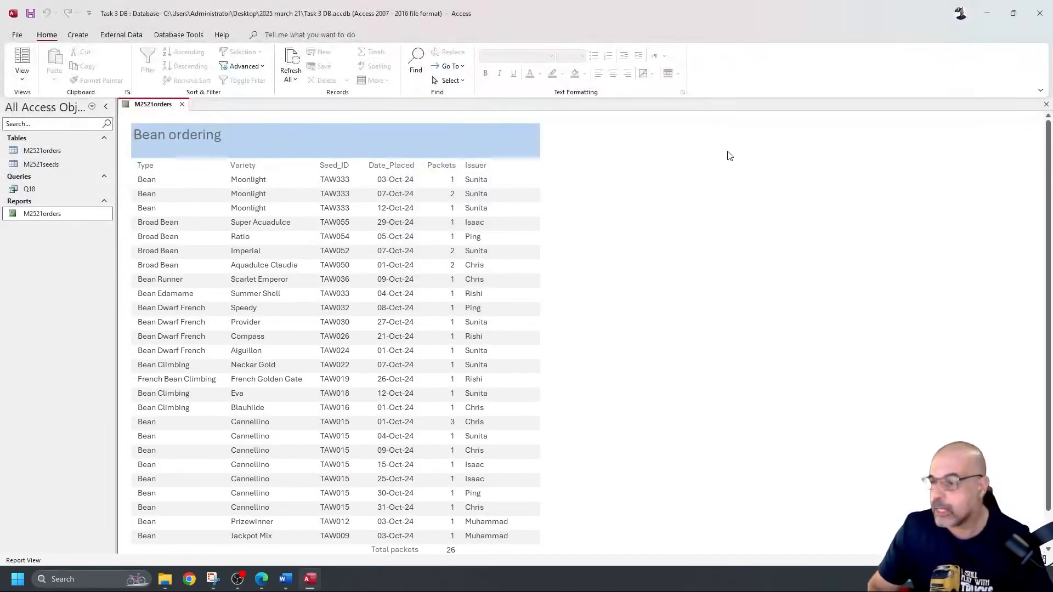
pyautogui.click(734, 223)
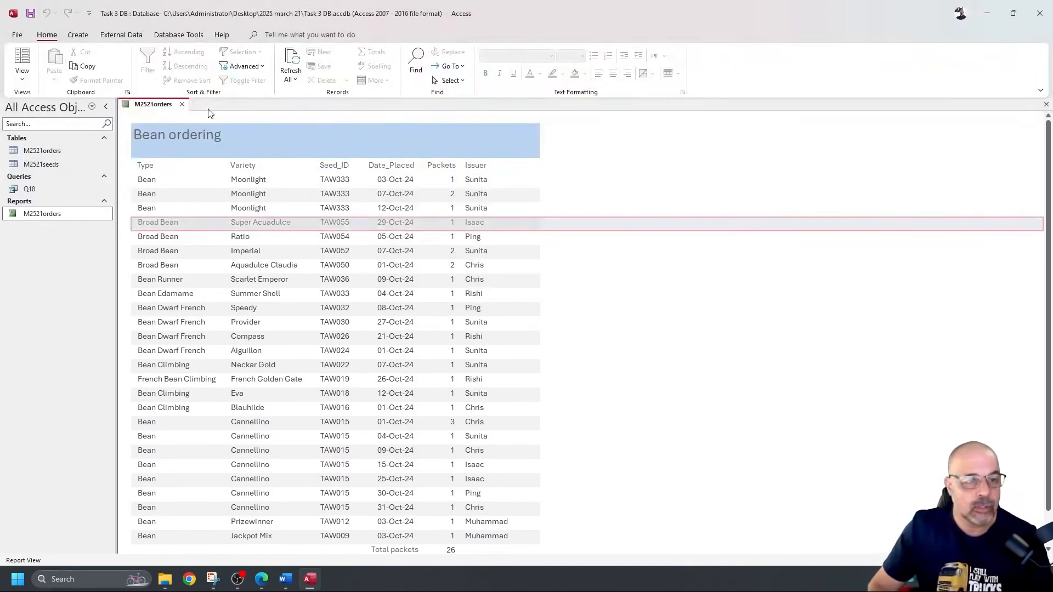
pyautogui.click(182, 106)
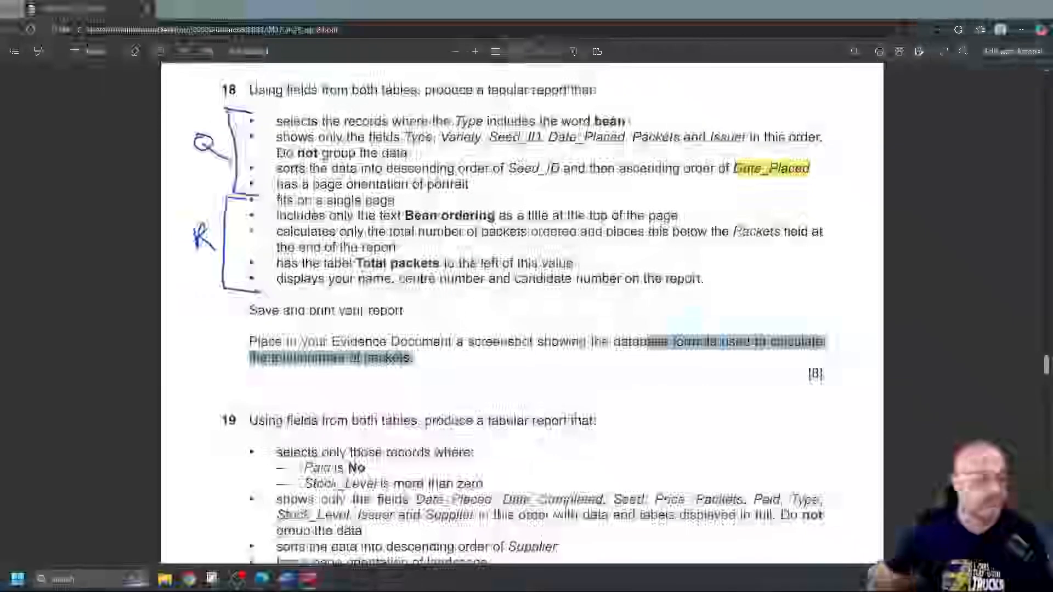
# Step: Highlight the Paid is No and Stock_Level above zero conditions in question 19
pyautogui.scroll(-5, 268, 208)
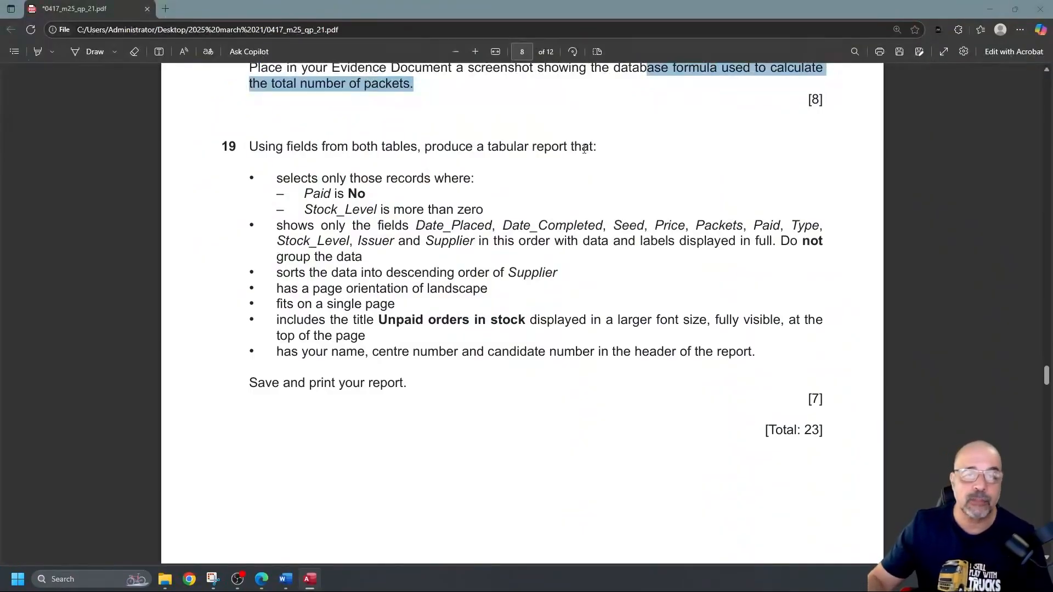
pyautogui.moveTo(304, 195); pyautogui.dragTo(331, 192)
pyautogui.click(299, 208)
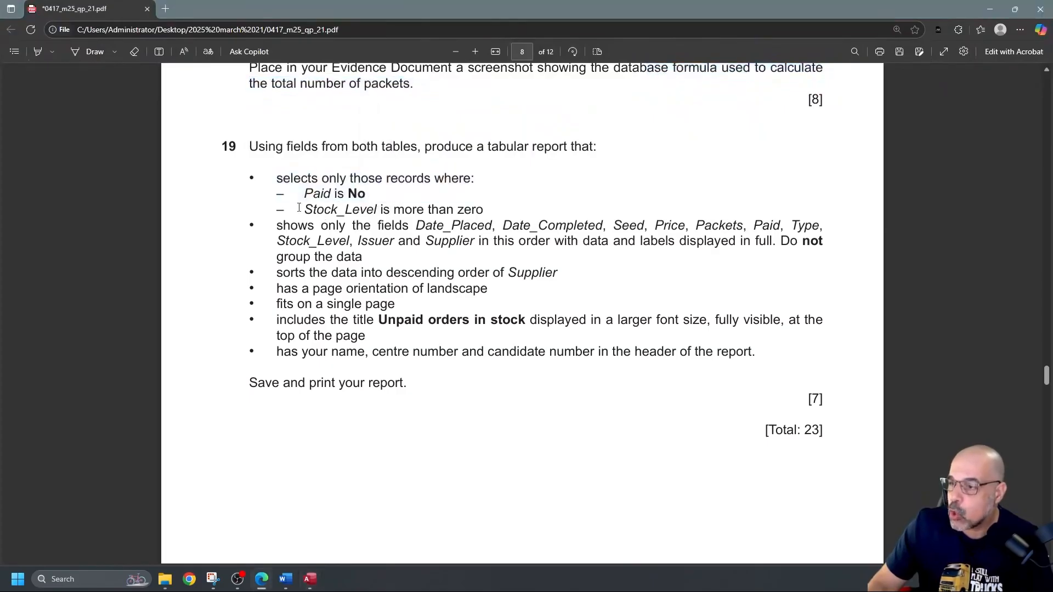
pyautogui.moveTo(308, 210); pyautogui.dragTo(483, 210)
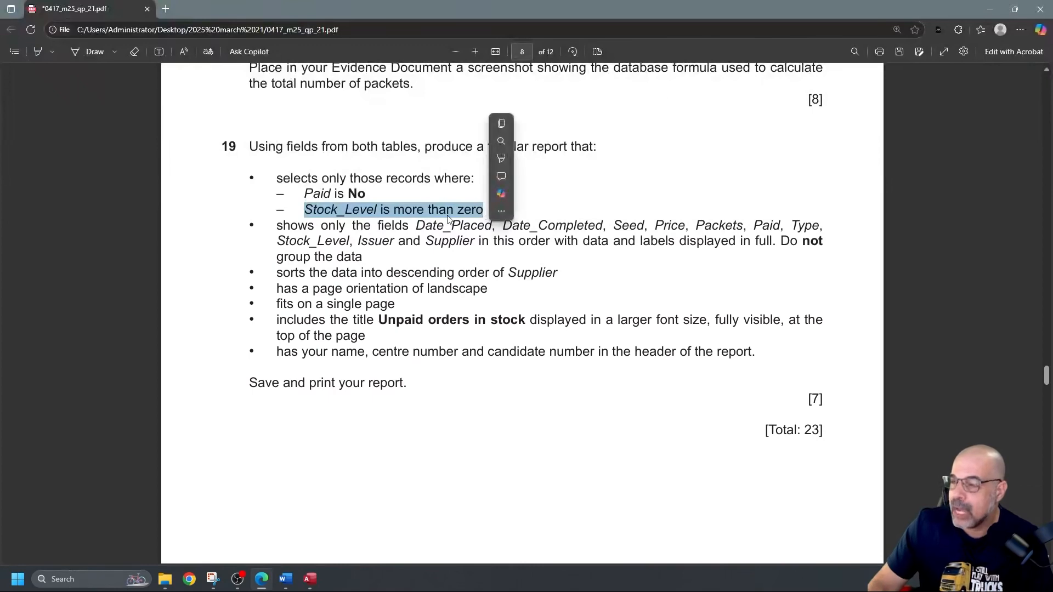
# Step: Draw ink brackets around the query bullets and report bullets, labelling them Q and R
pyautogui.click(88, 51)
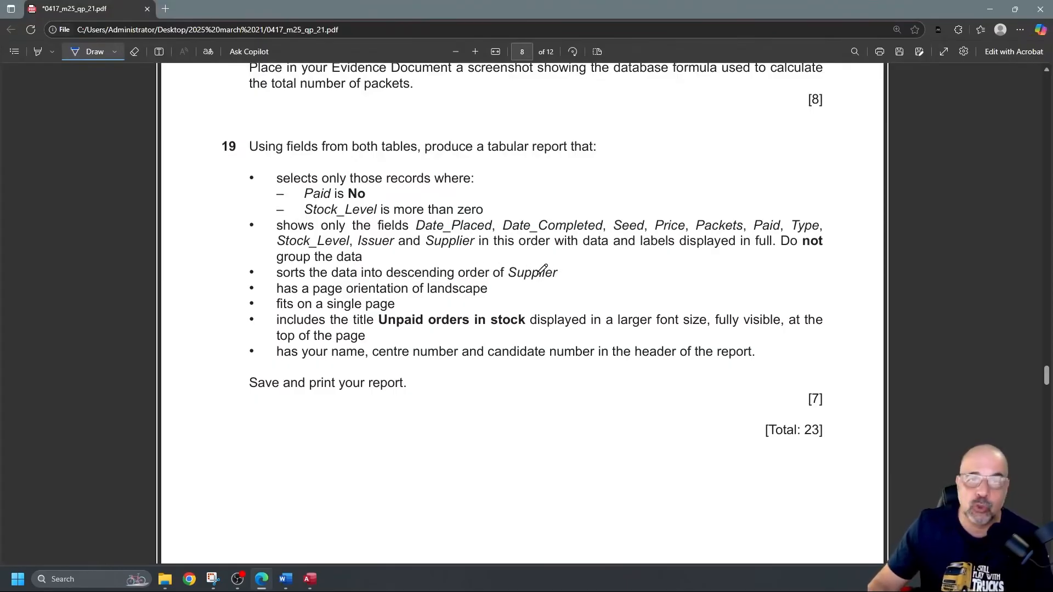
pyautogui.moveTo(270, 168)
pyautogui.mouseDown()
pyautogui.moveTo(237, 176)
pyautogui.moveTo(245, 255)
pyautogui.moveTo(270, 269)
pyautogui.mouseUp()
pyautogui.moveTo(209, 205)
pyautogui.mouseDown()
pyautogui.moveTo(198, 217)
pyautogui.moveTo(219, 231)
pyautogui.mouseUp()
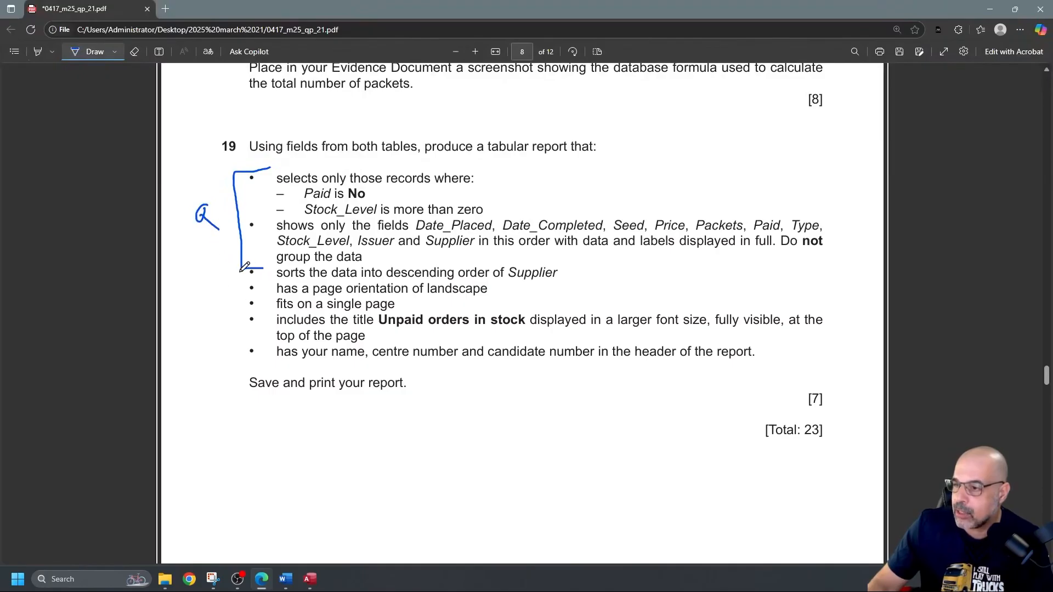
pyautogui.moveTo(241, 271)
pyautogui.mouseDown()
pyautogui.moveTo(229, 351)
pyautogui.moveTo(247, 361)
pyautogui.mouseUp()
pyautogui.moveTo(201, 306); pyautogui.dragTo(221, 332)
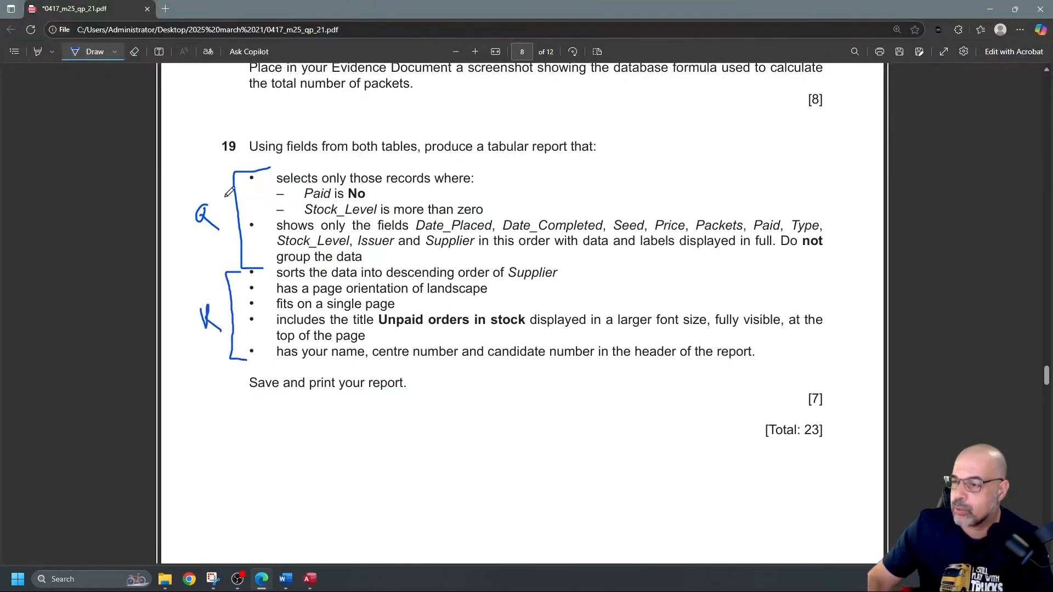
# Step: Create a new query design with M2521orders and M2521seeds, enlarging both field lists
pyautogui.hotkey('alt', 'Tab')
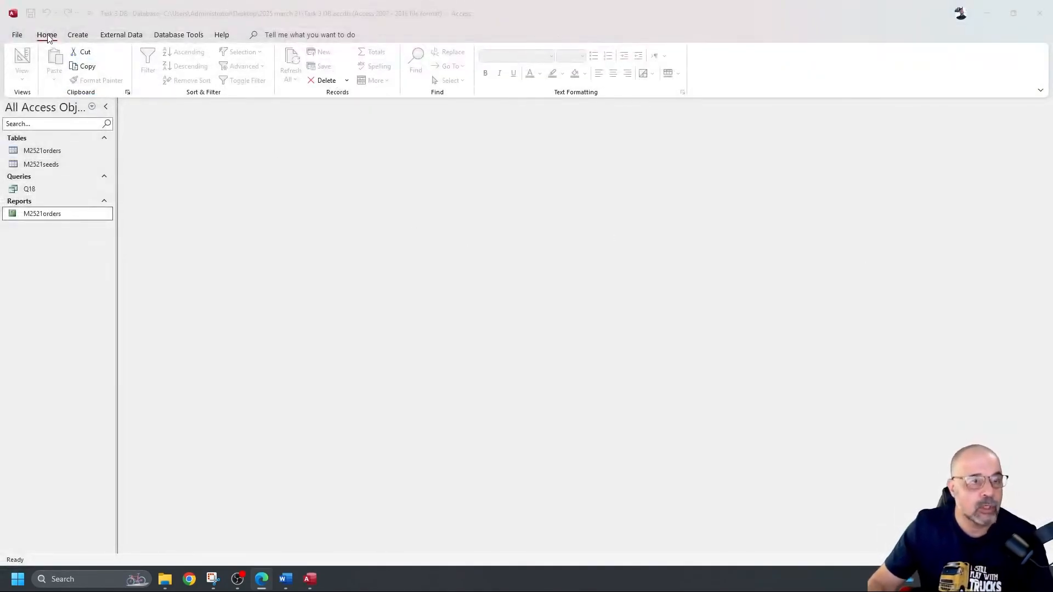
pyautogui.click(77, 35)
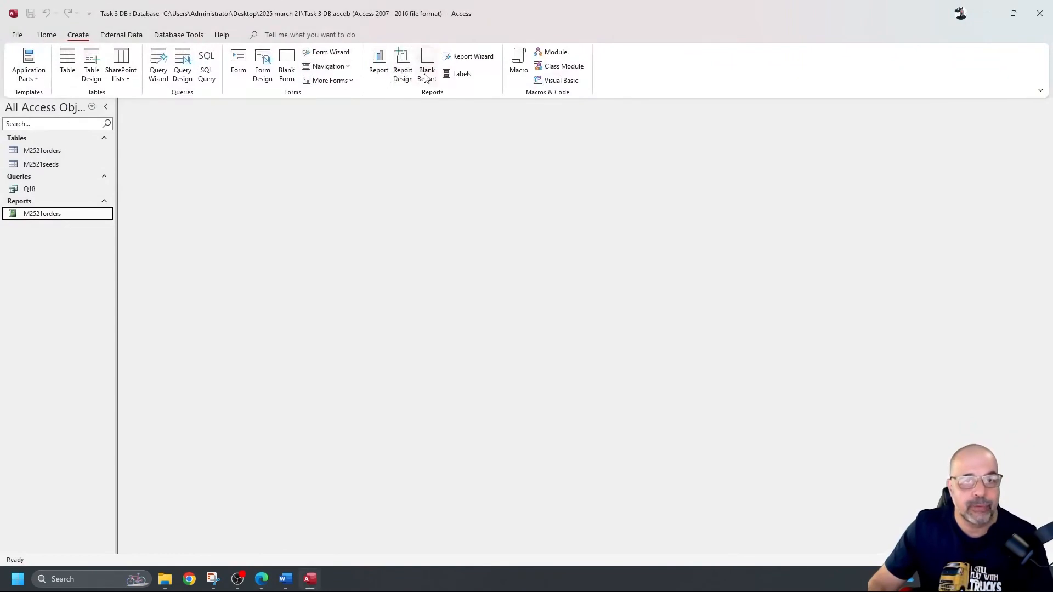
pyautogui.click(184, 61)
pyautogui.doubleClick(945, 175)
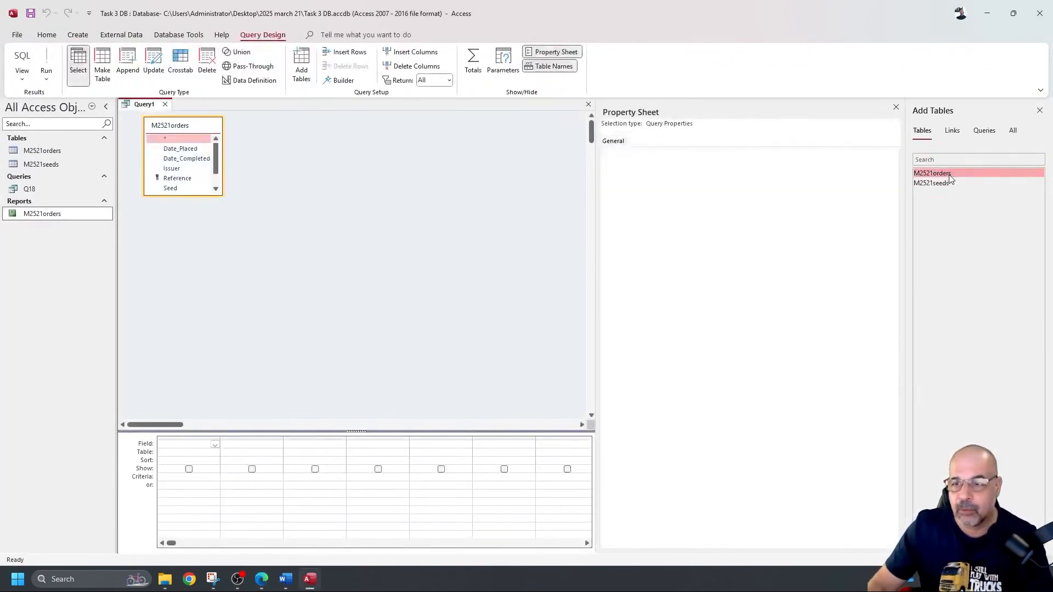
pyautogui.doubleClick(947, 184)
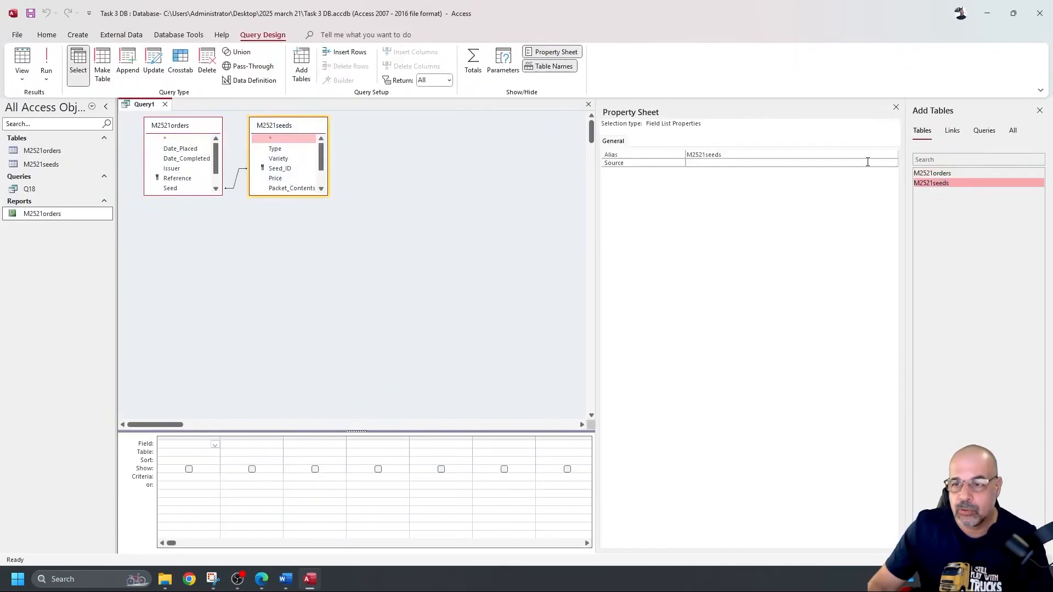
pyautogui.click(898, 107)
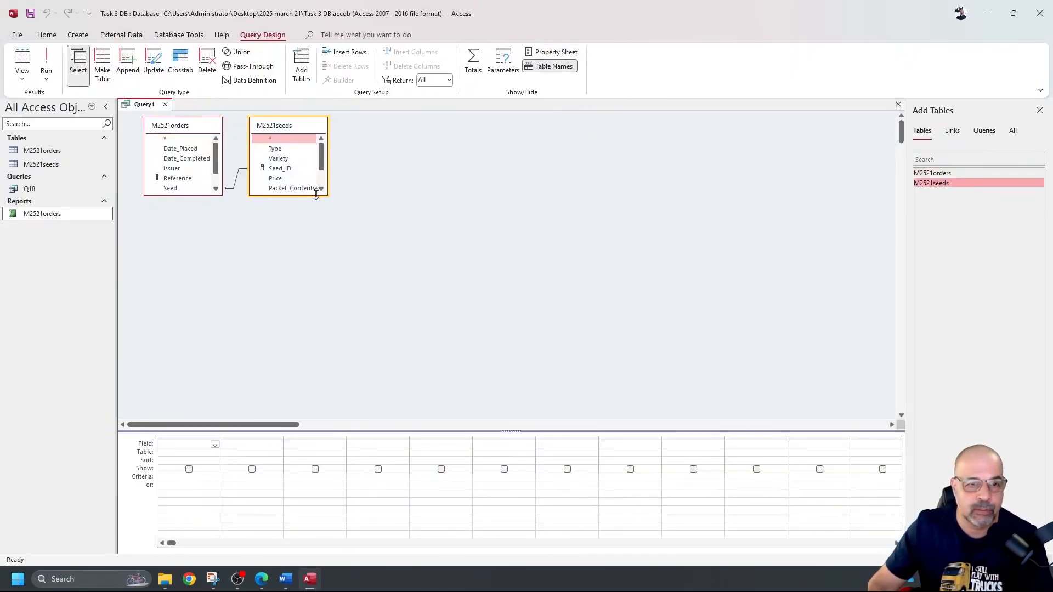
pyautogui.moveTo(316, 195); pyautogui.dragTo(322, 244)
pyautogui.moveTo(205, 193); pyautogui.dragTo(204, 233)
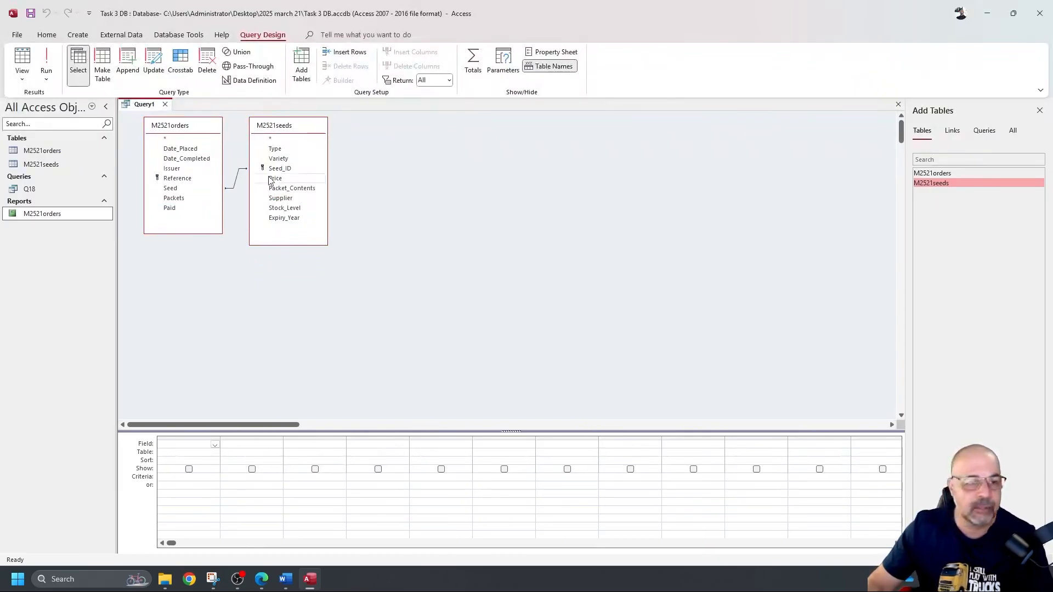
# Step: Add Date_Placed, Date_Completed, Seed, Price and Packets to the query grid
pyautogui.doubleClick(181, 149)
pyautogui.doubleClick(199, 159)
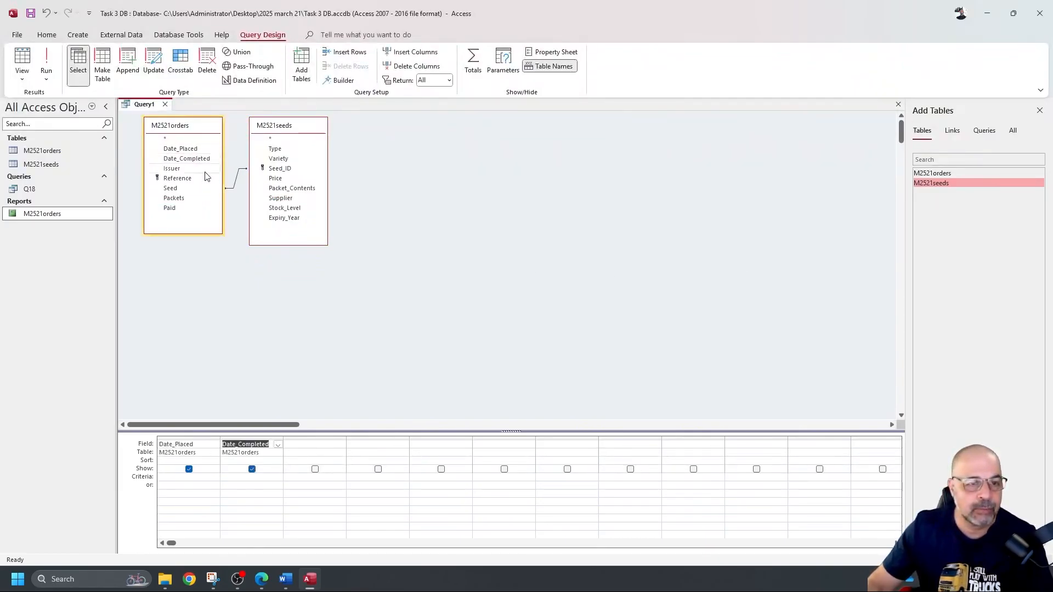
pyautogui.moveTo(394, 406); pyautogui.dragTo(395, 315)
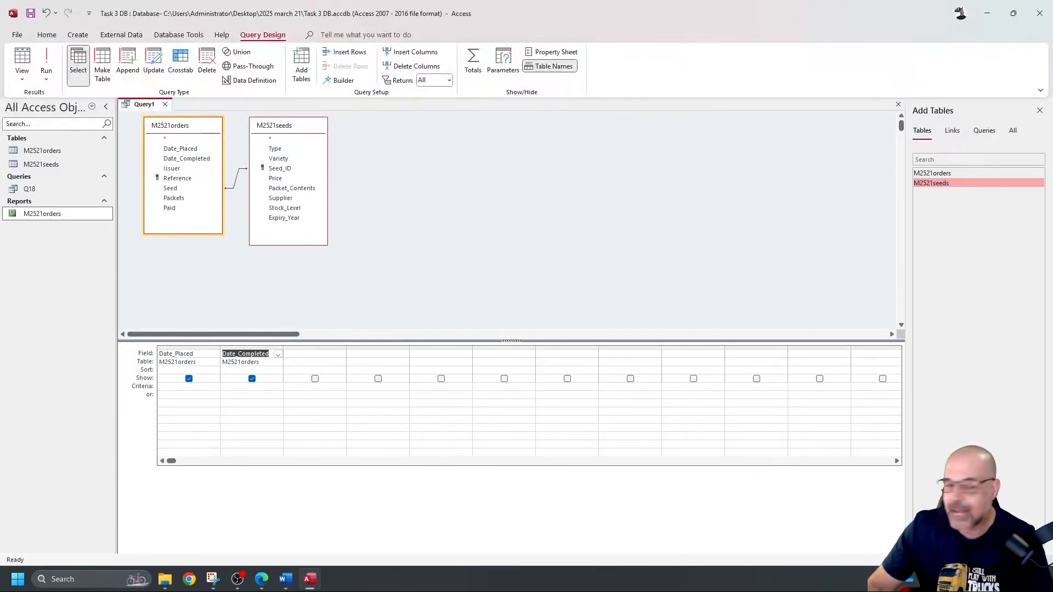
pyautogui.doubleClick(179, 190)
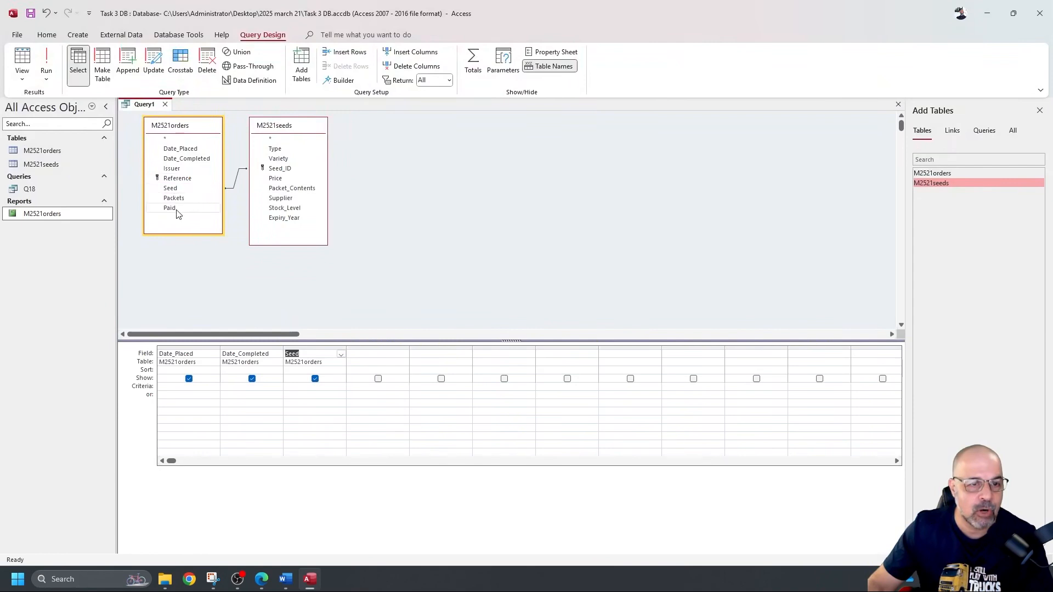
pyautogui.doubleClick(277, 179)
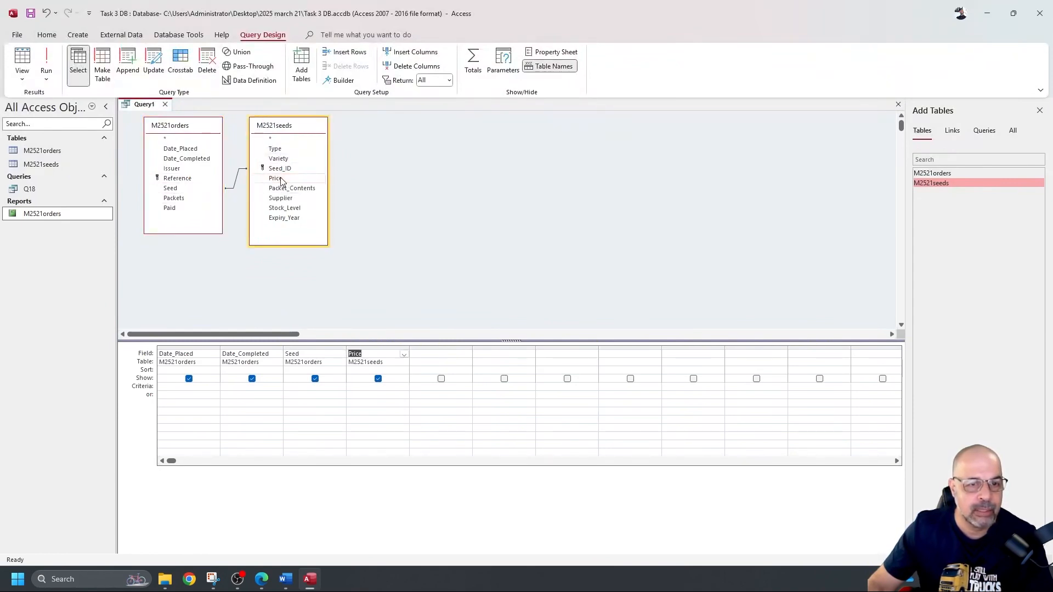
pyautogui.doubleClick(184, 199)
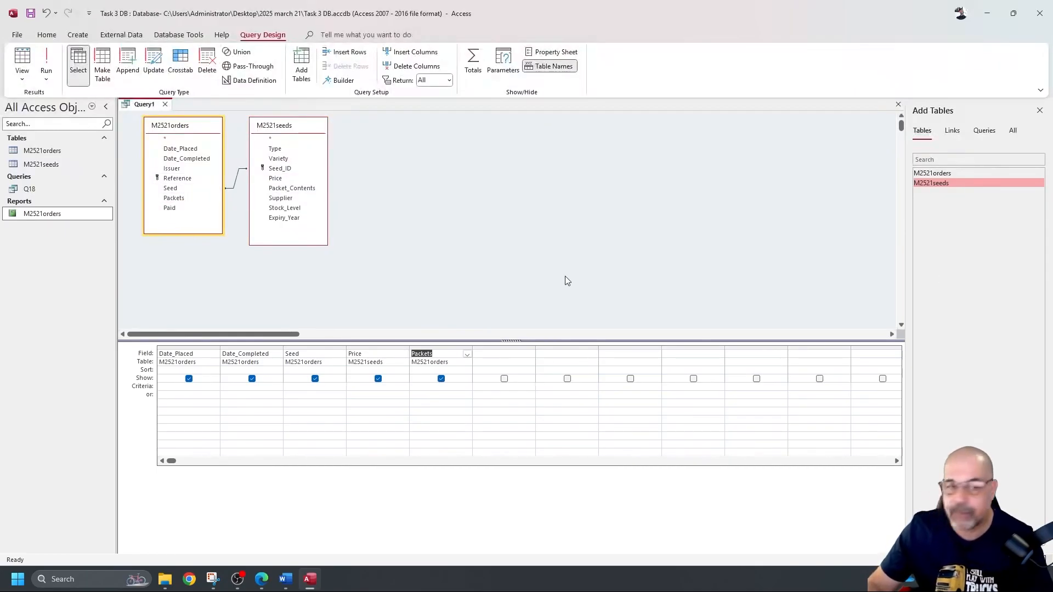
# Step: Add Paid, Type, Stock_Level, Issuer and Supplier to the query grid
pyautogui.doubleClick(170, 209)
pyautogui.doubleClick(277, 149)
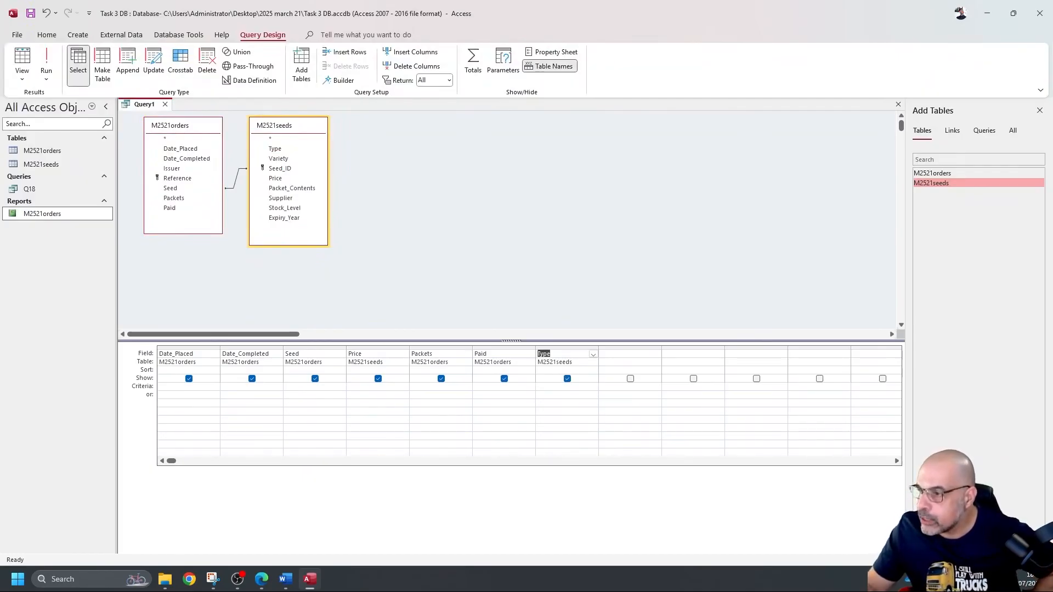
pyautogui.doubleClick(286, 209)
pyautogui.doubleClick(183, 169)
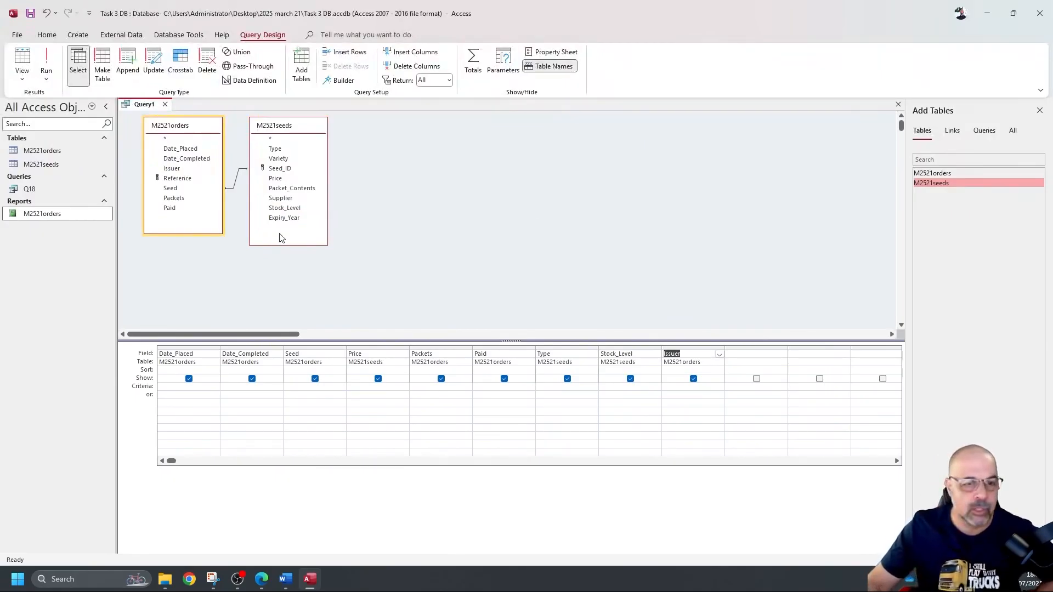
pyautogui.doubleClick(280, 198)
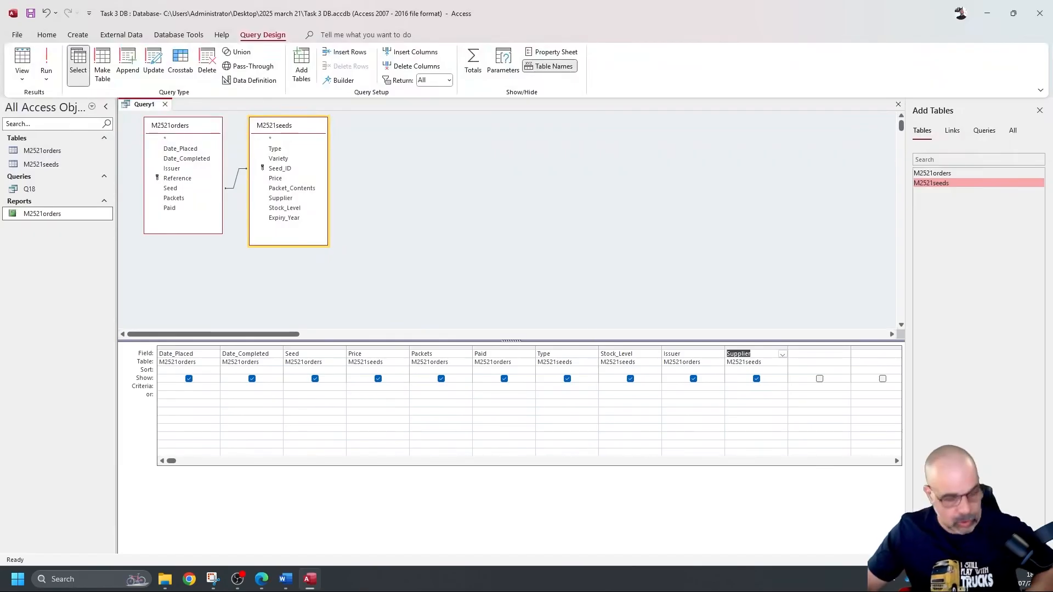
pyautogui.hotkey('alt', 'Tab')
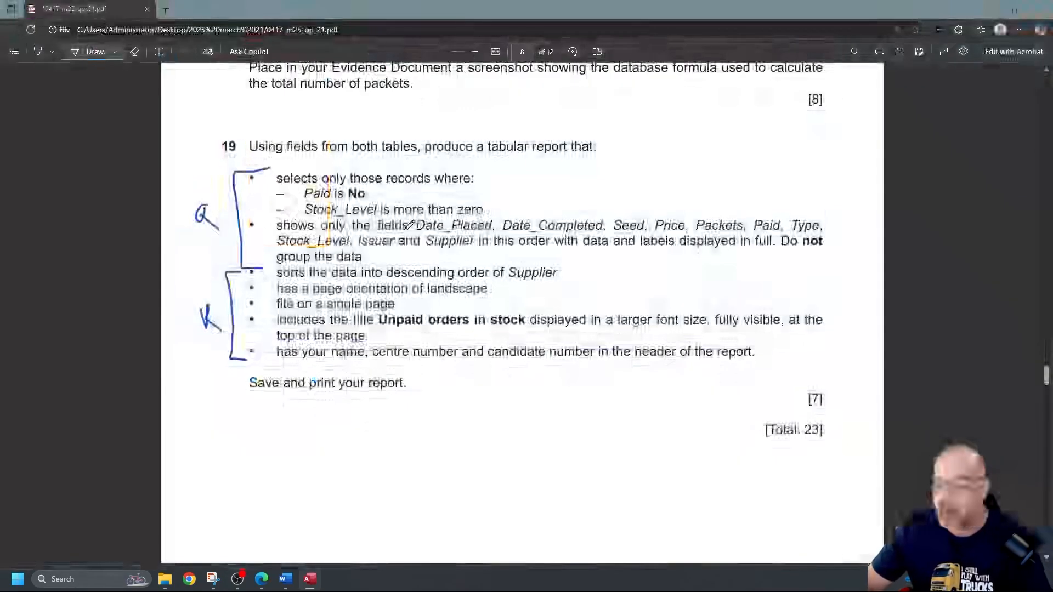
# Step: Underline Date_Placed, Date_Completed, Seed, Paid, Type and Stock_Level in blue ink, then return to Access
pyautogui.moveTo(436, 234); pyautogui.dragTo(459, 233)
pyautogui.moveTo(543, 237); pyautogui.dragTo(817, 228)
pyautogui.moveTo(304, 252); pyautogui.dragTo(473, 248)
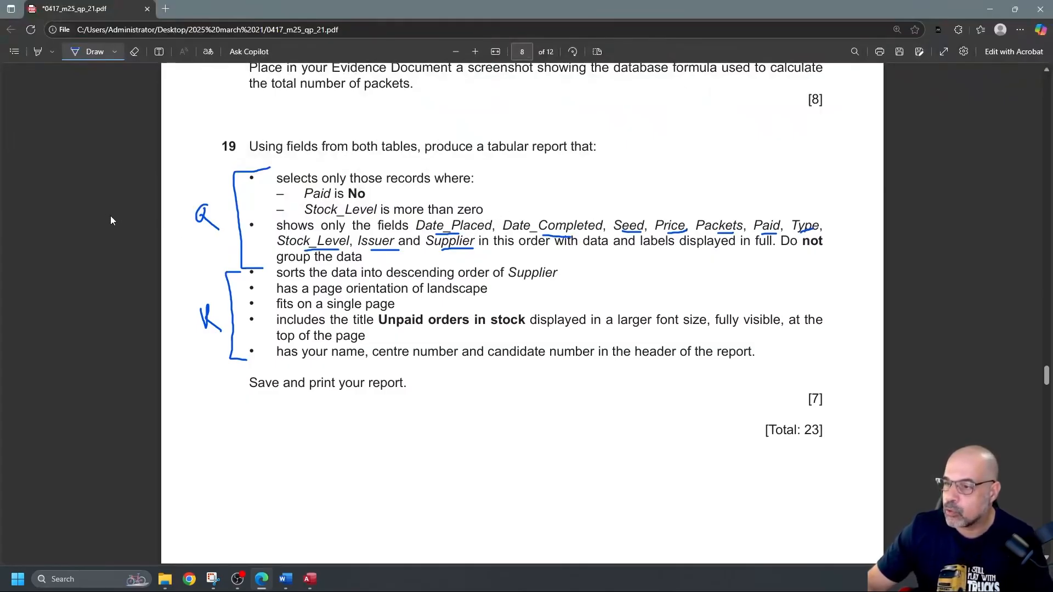
pyautogui.hotkey('alt', 'Tab')
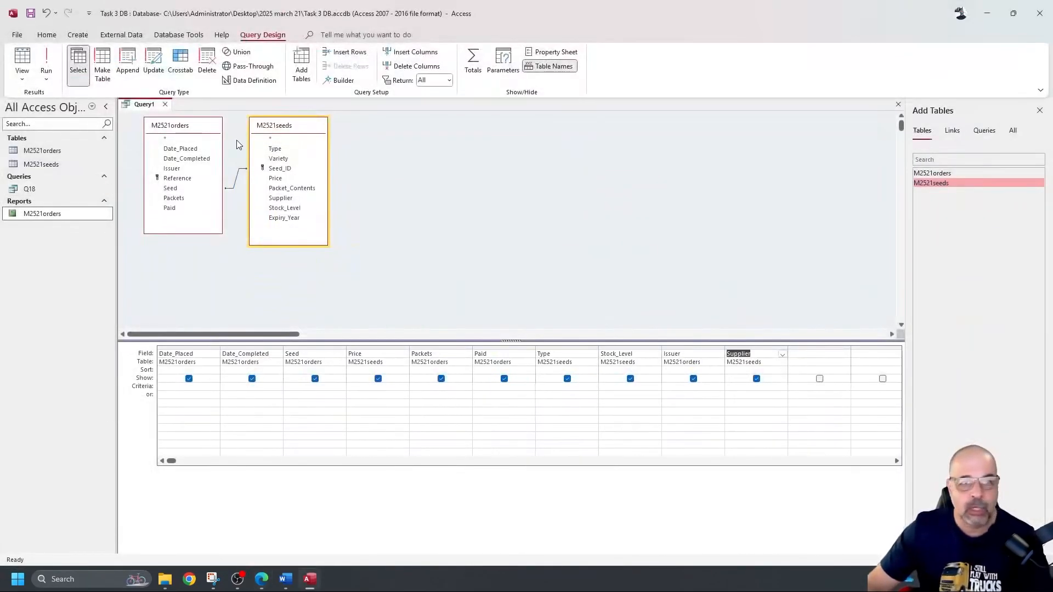
# Step: Set the Paid criterion to No and run the query to check the unpaid orders
pyautogui.click(47, 64)
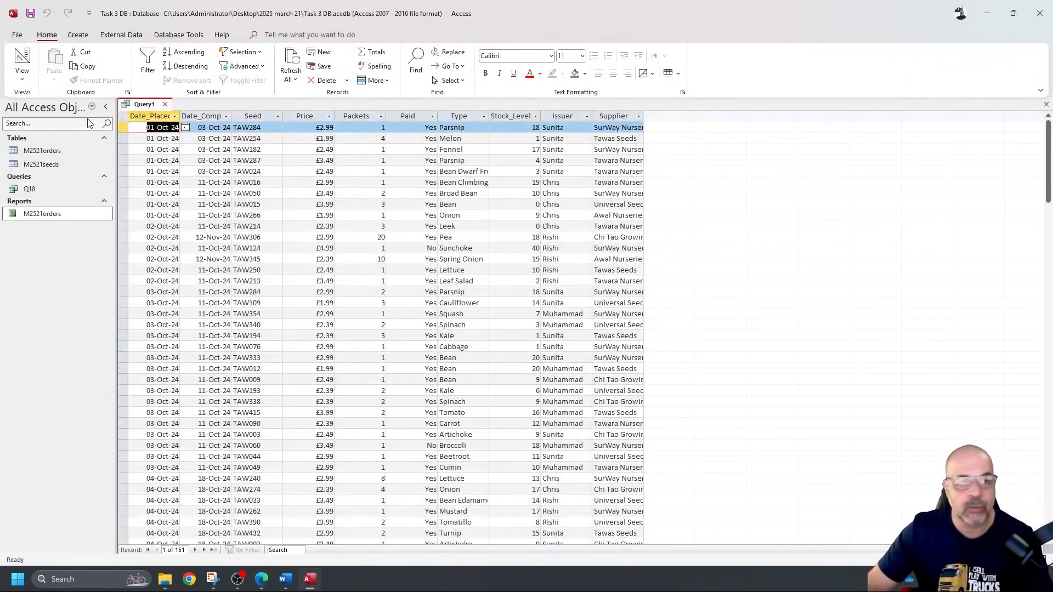
pyautogui.click(23, 59)
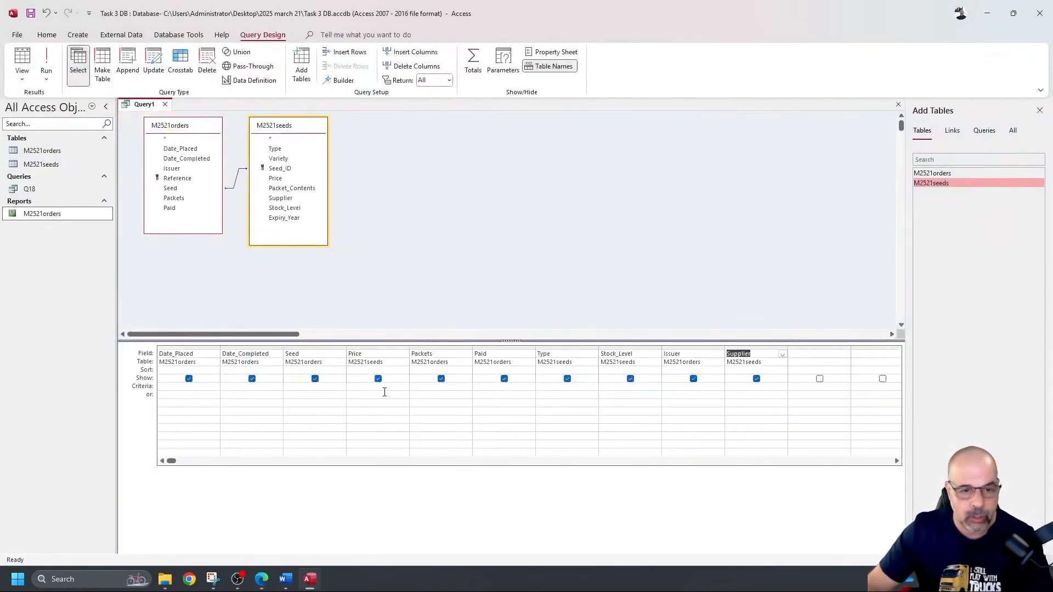
pyautogui.click(490, 389)
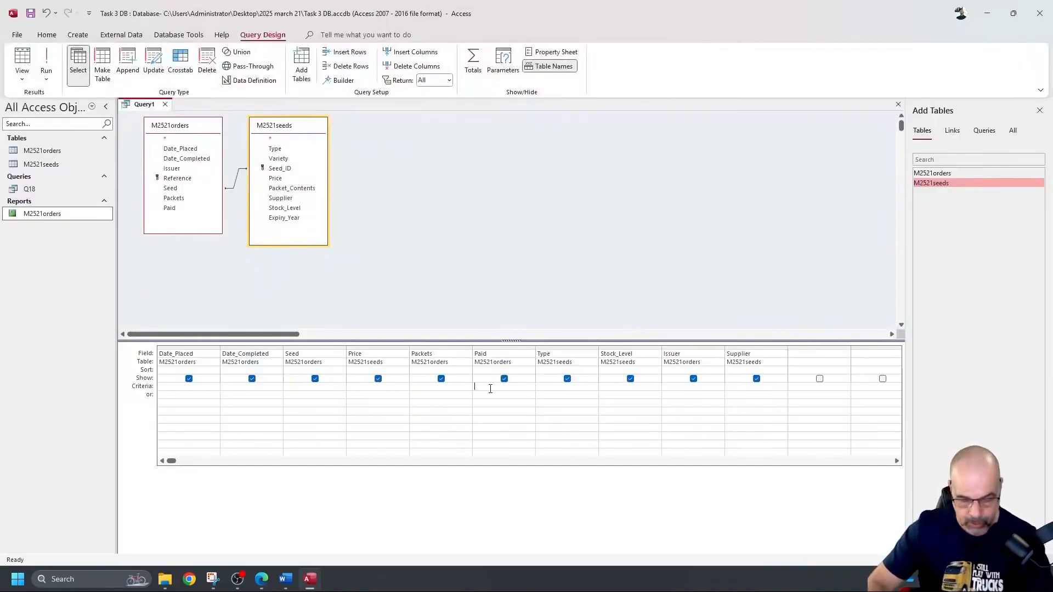
pyautogui.write('No')
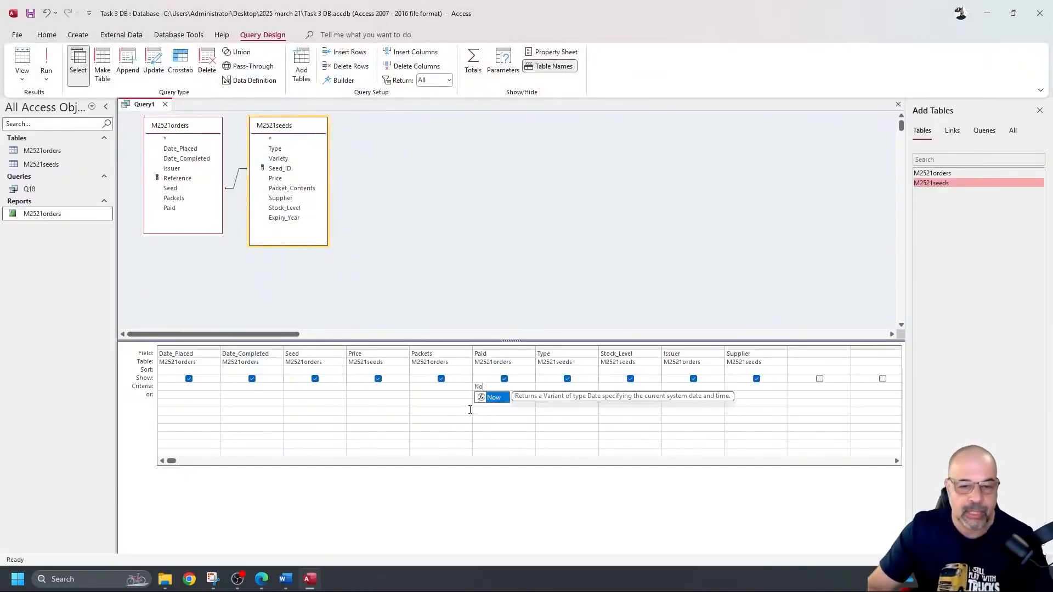
pyautogui.click(47, 63)
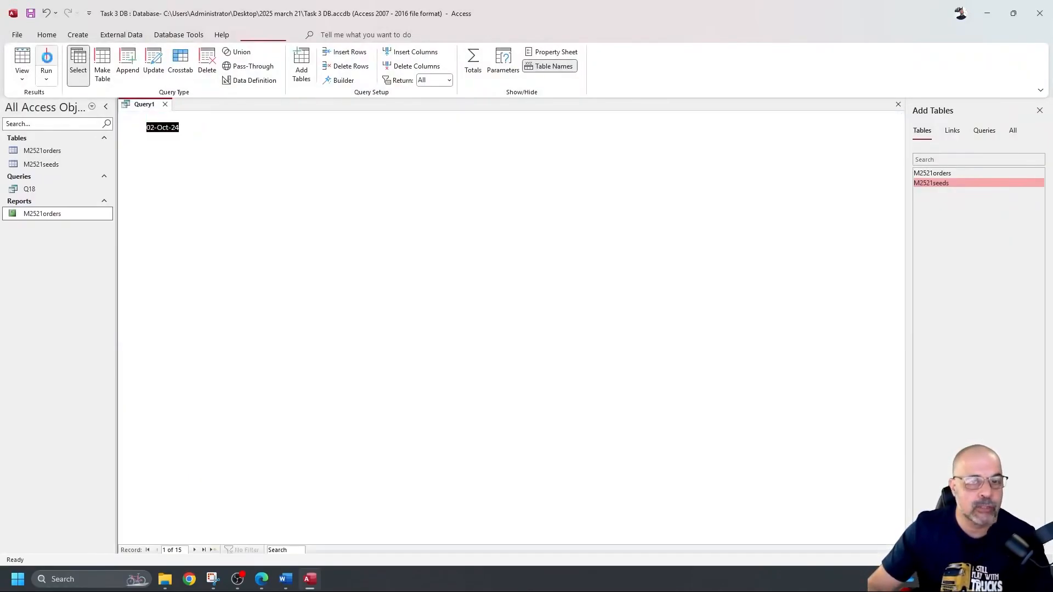
pyautogui.click(414, 115)
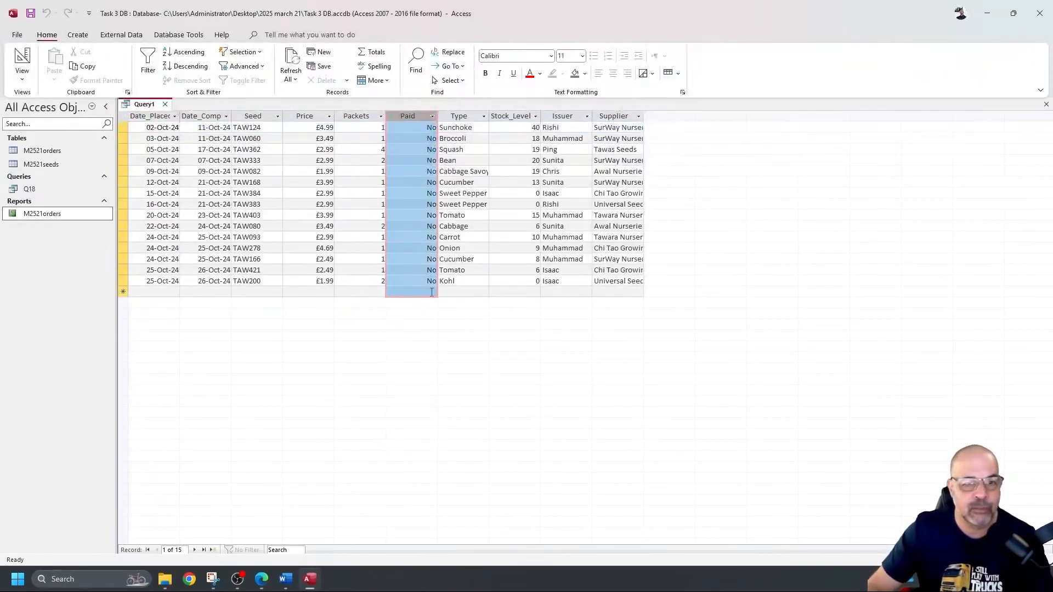
pyautogui.click(22, 60)
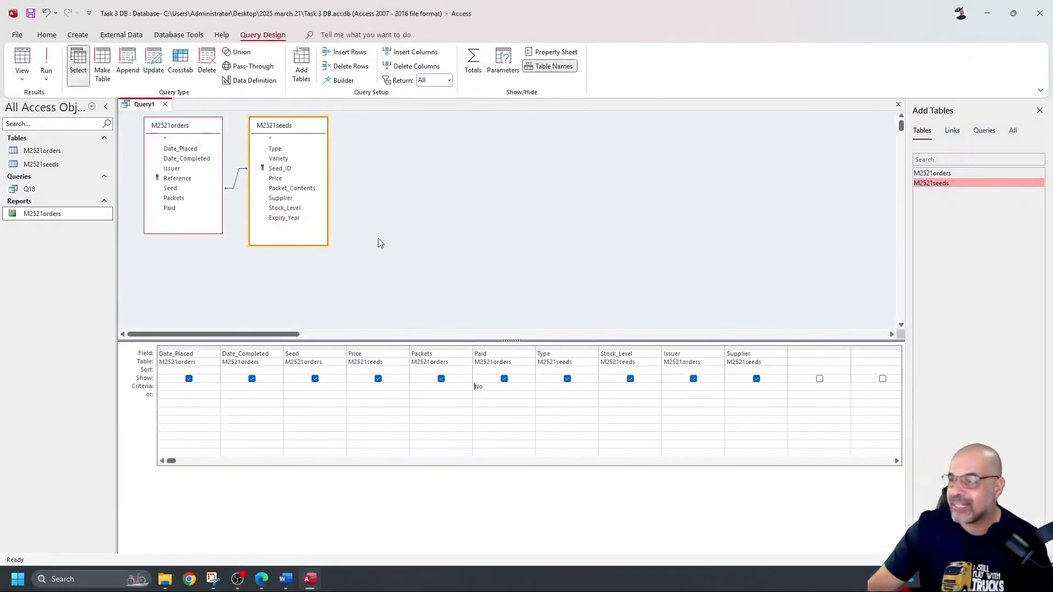
pyautogui.click(46, 63)
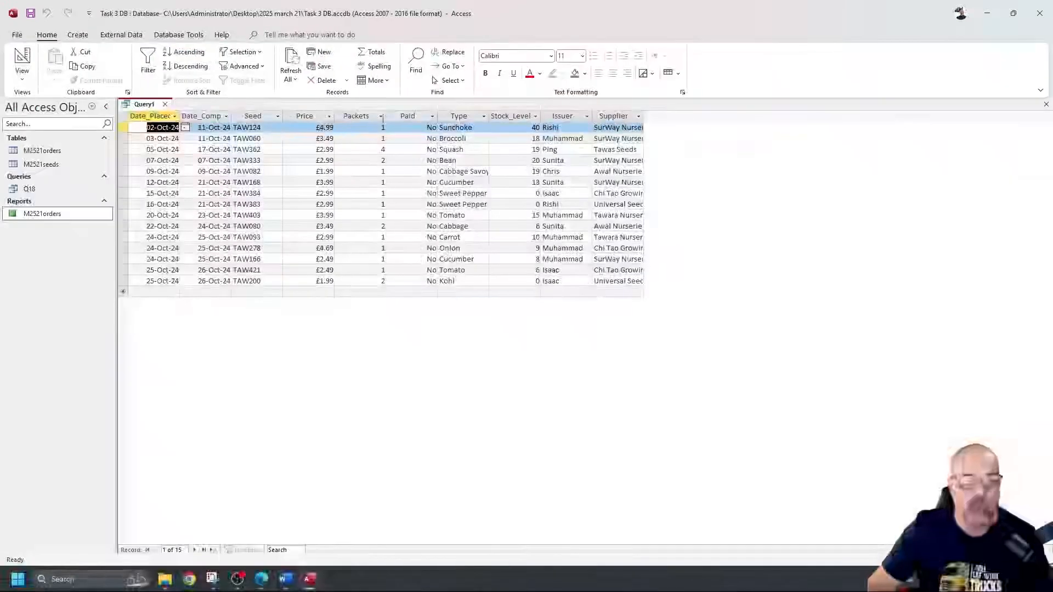
# Step: Review the records with zero Stock_Level, then rerun the query from Design view with the criteria
pyautogui.click(517, 117)
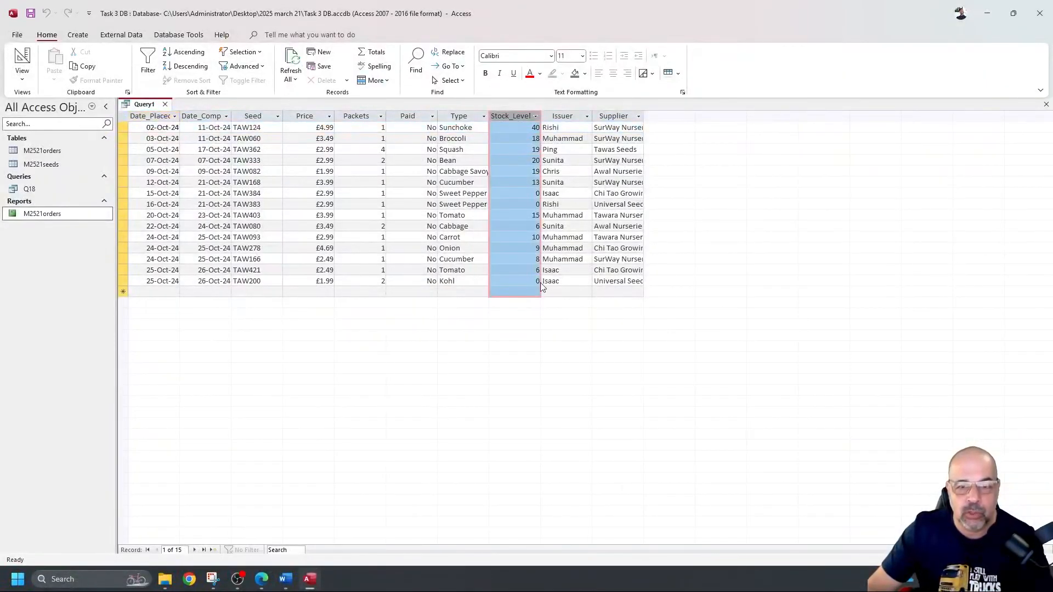
pyautogui.click(524, 195)
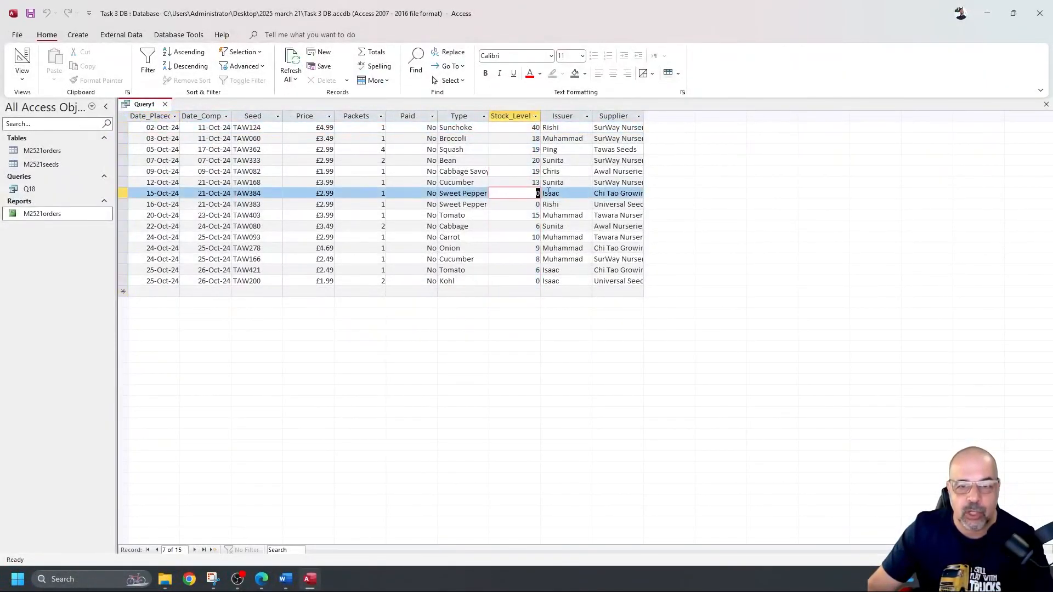
pyautogui.press('Down')
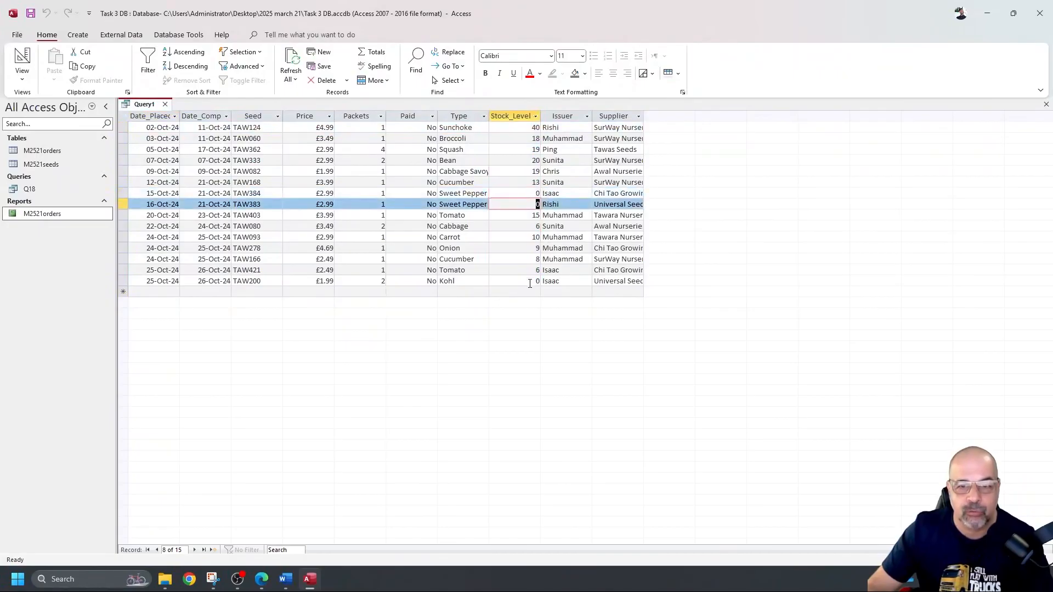
pyautogui.doubleClick(537, 282)
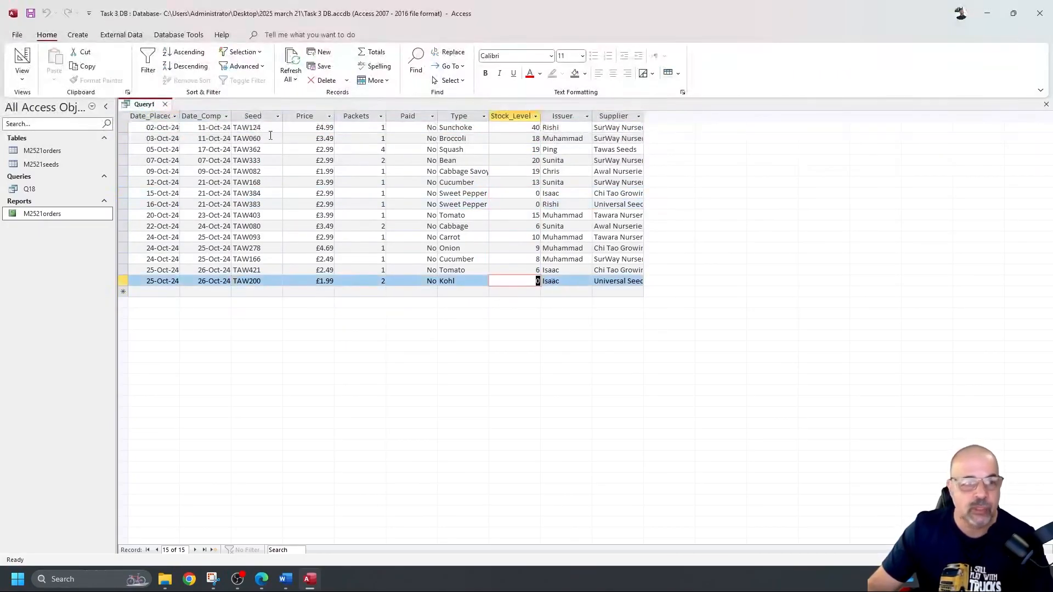
pyautogui.click(21, 60)
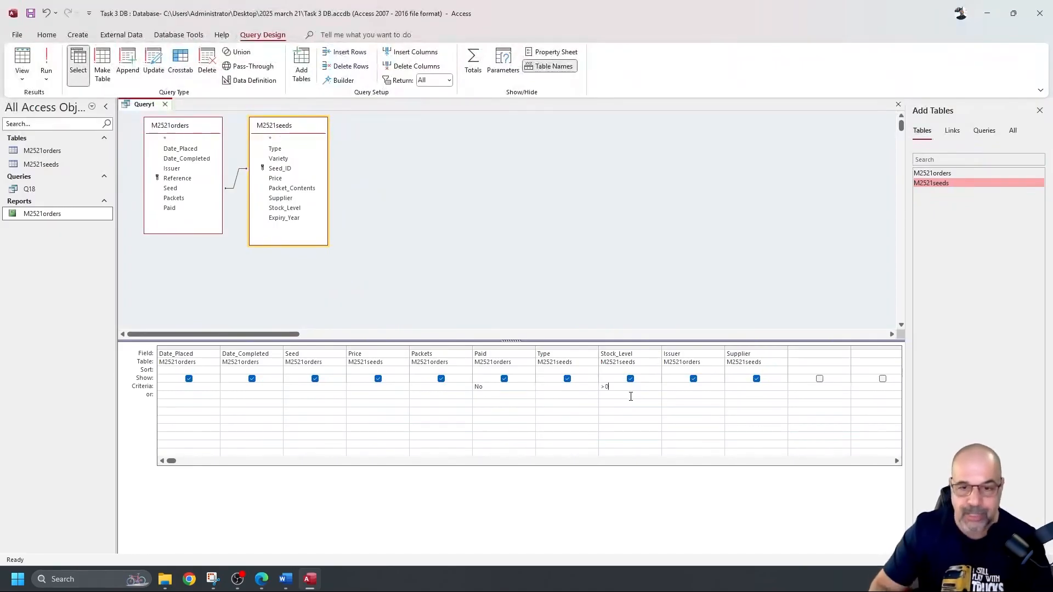
pyautogui.click(47, 65)
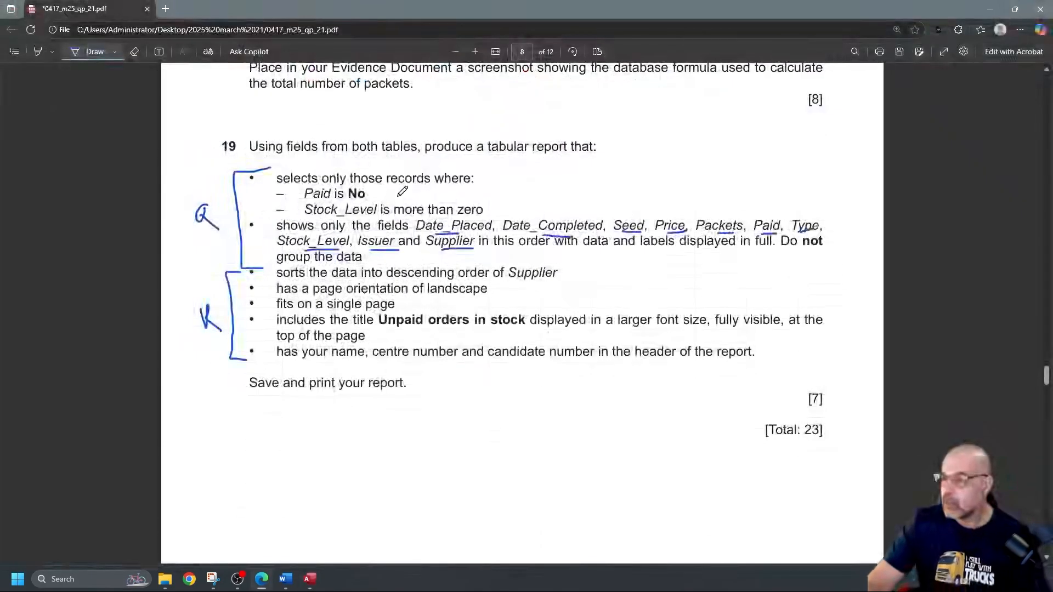
# Step: Highlight question 19's record-selection criteria and field-list lines in yellow in the PDF
pyautogui.click(38, 51)
pyautogui.moveTo(276, 176)
pyautogui.mouseDown()
pyautogui.moveTo(365, 193)
pyautogui.moveTo(354, 211)
pyautogui.moveTo(496, 226)
pyautogui.mouseUp()
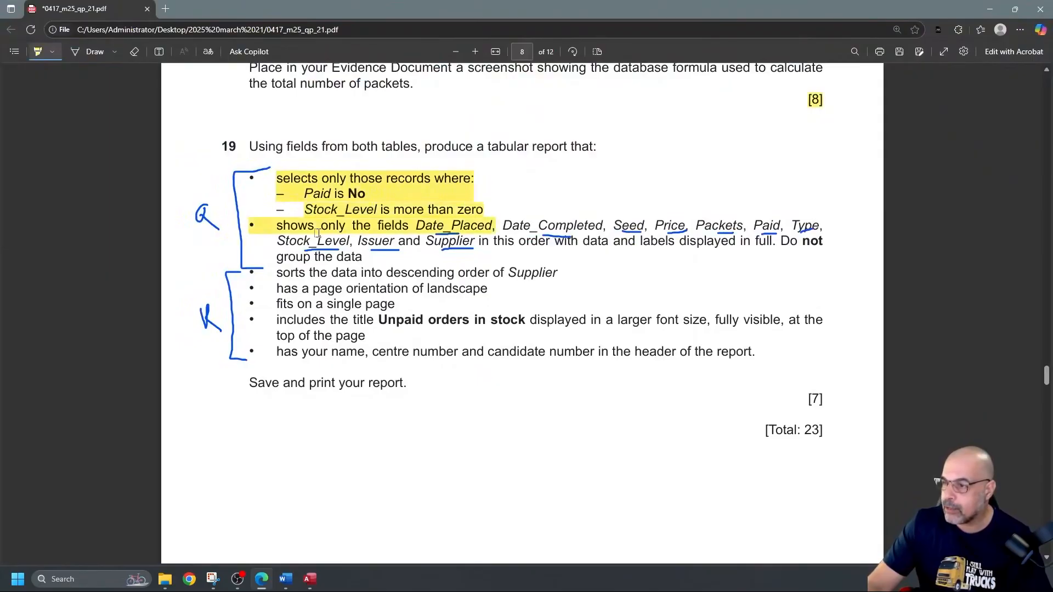
pyautogui.moveTo(287, 242)
pyautogui.mouseDown()
pyautogui.moveTo(543, 247)
pyautogui.moveTo(368, 257)
pyautogui.mouseUp()
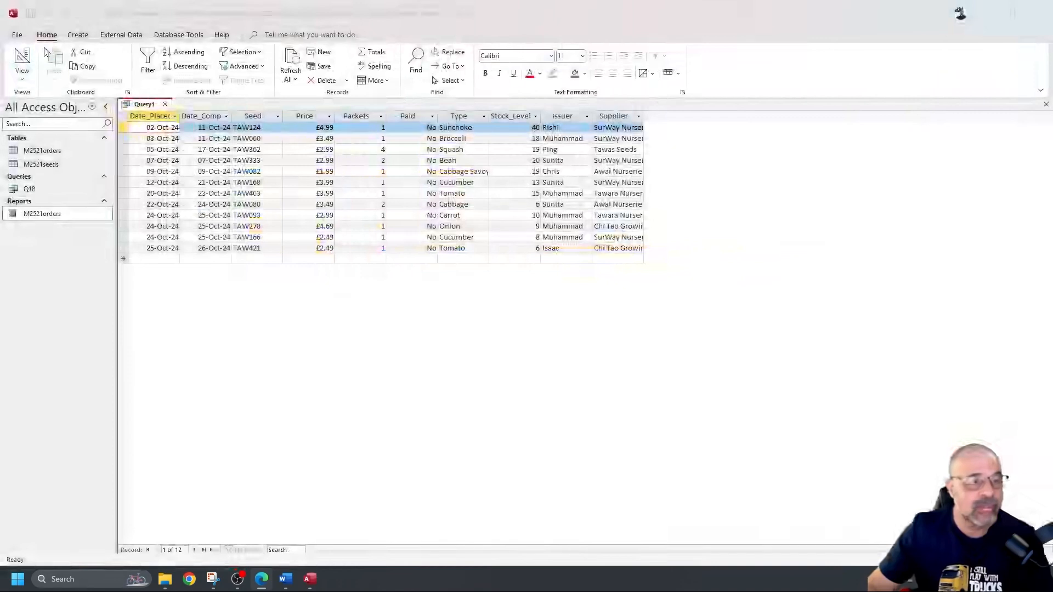
# Step: Save the query as Q19 and close it
pyautogui.click(163, 312)
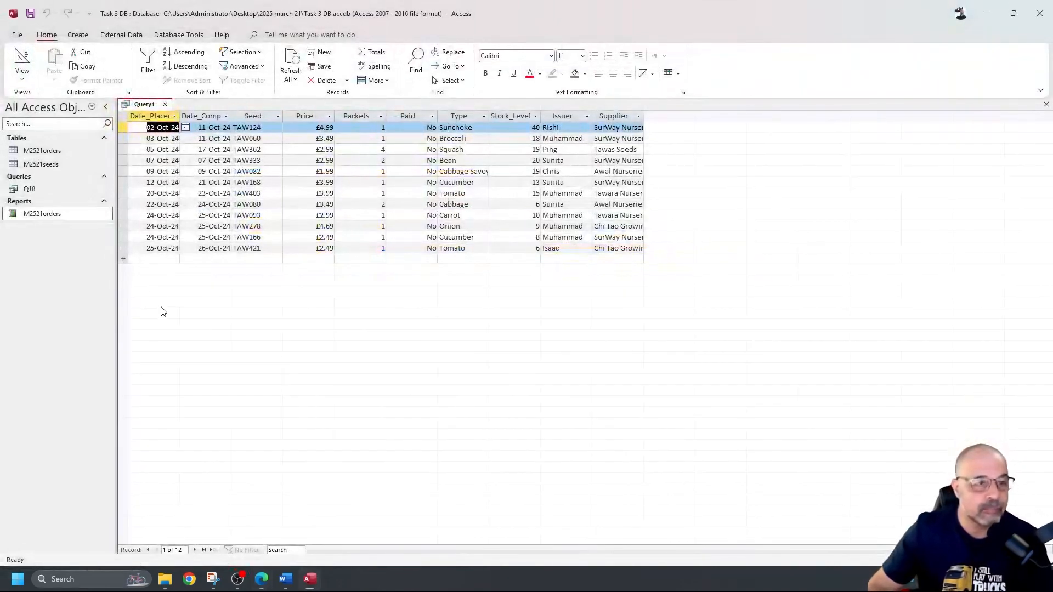
pyautogui.click(31, 13)
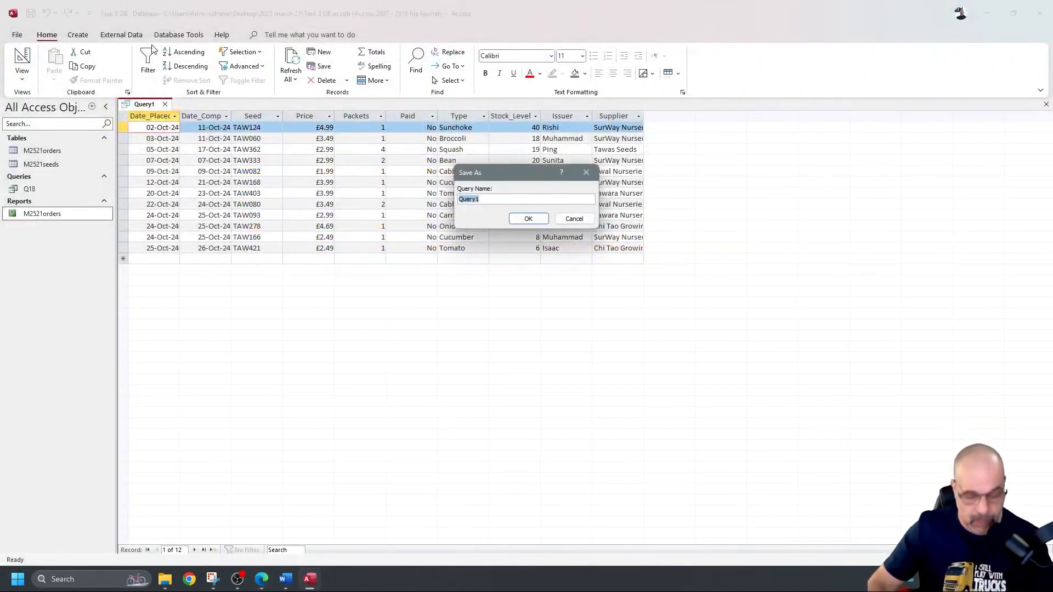
pyautogui.write('Q19')
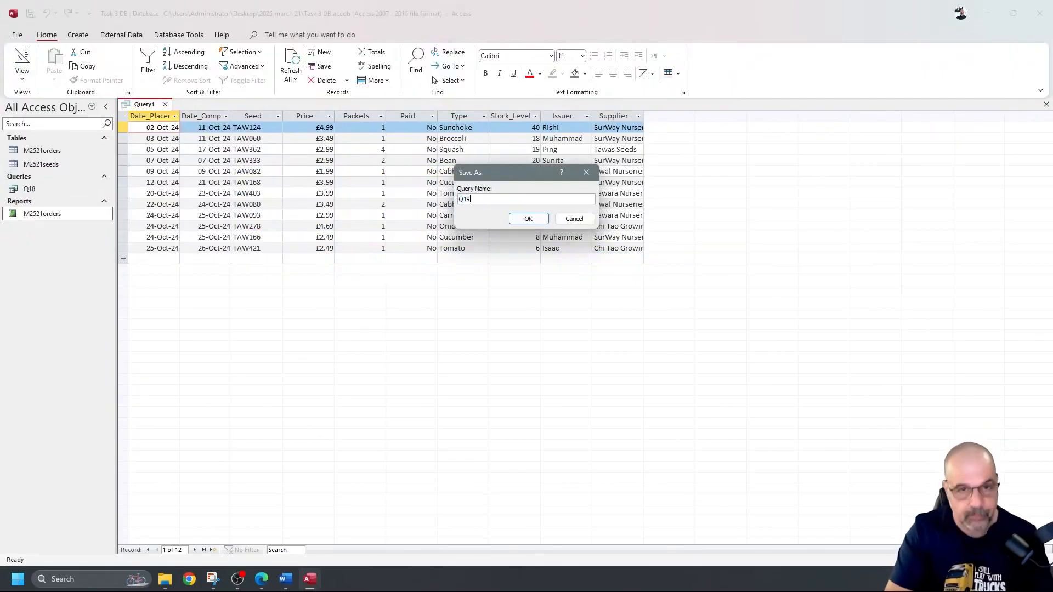
pyautogui.click(528, 218)
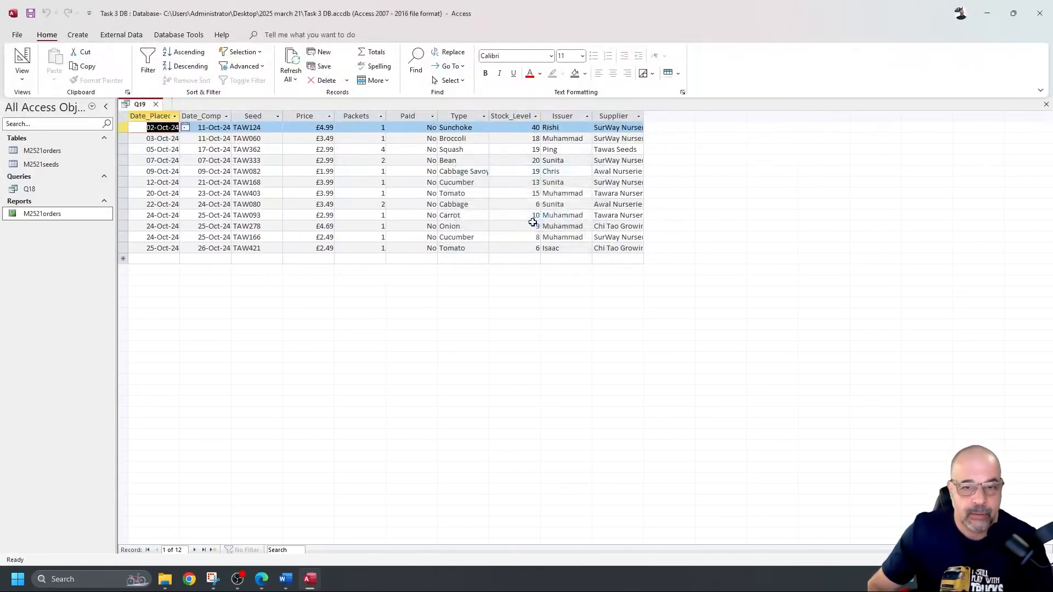
pyautogui.click(156, 104)
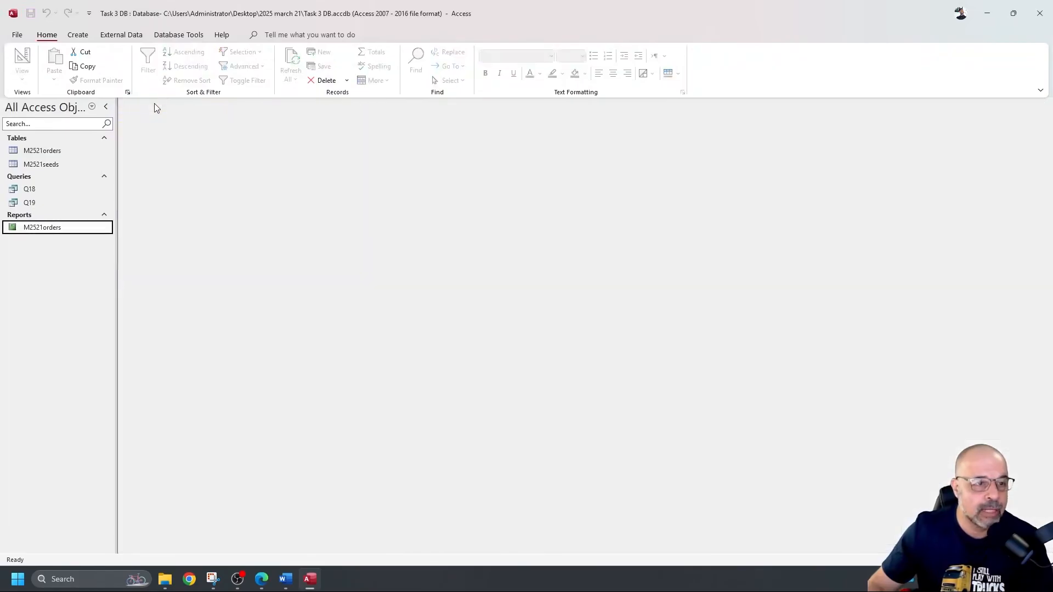
# Step: Rename the M2521orders report to Rep 18
pyautogui.rightClick(45, 232)
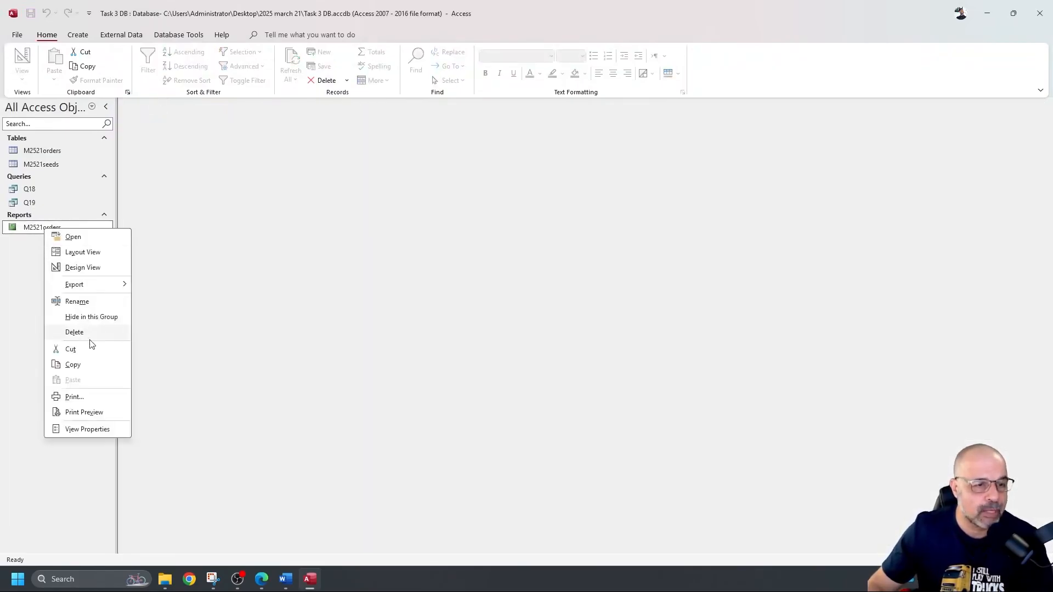
pyautogui.click(92, 304)
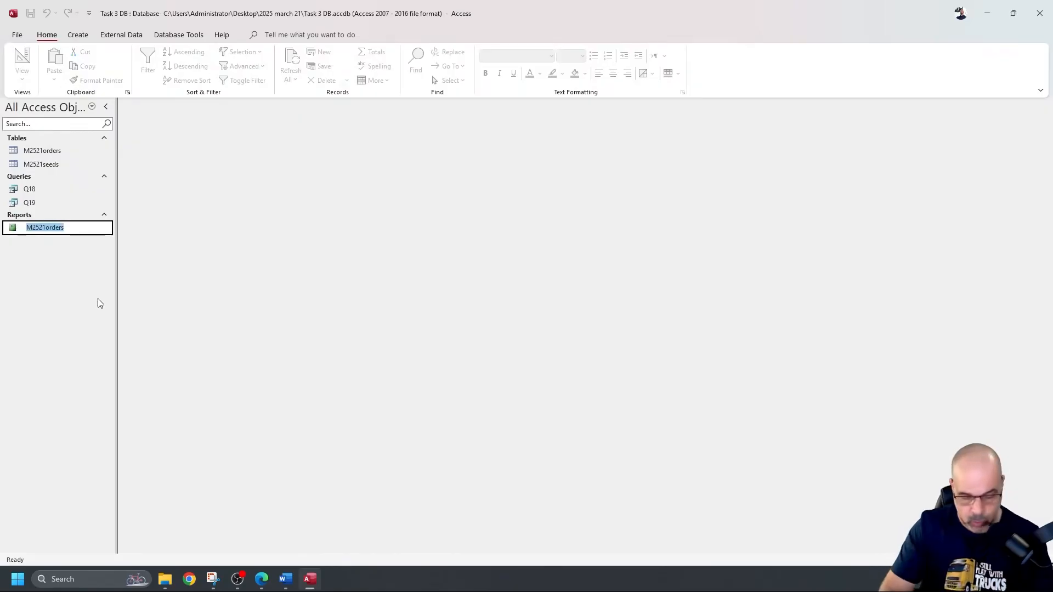
pyautogui.write('Rep 18')
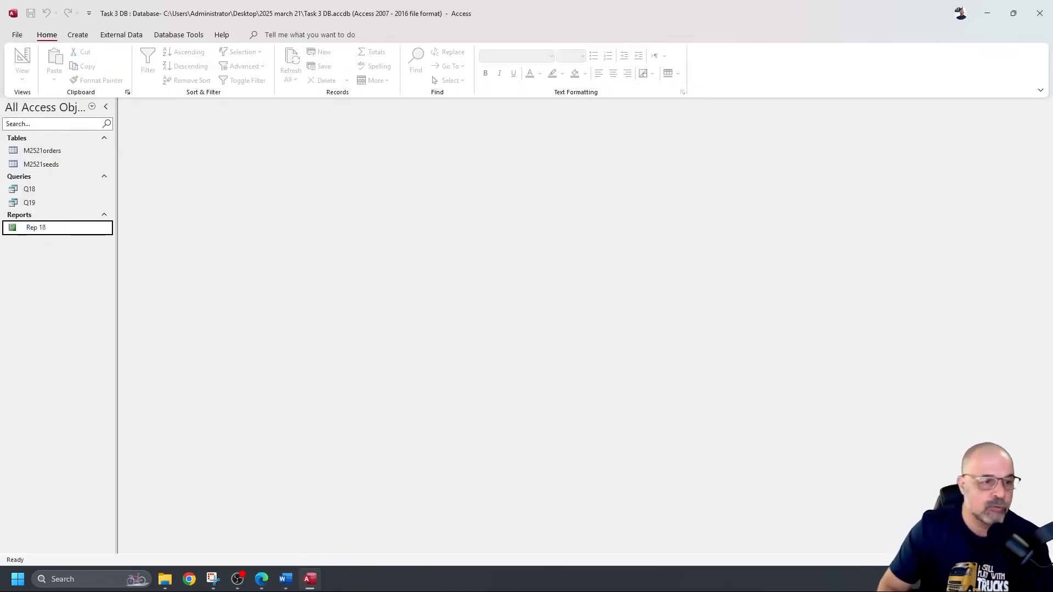
pyautogui.press('Return')
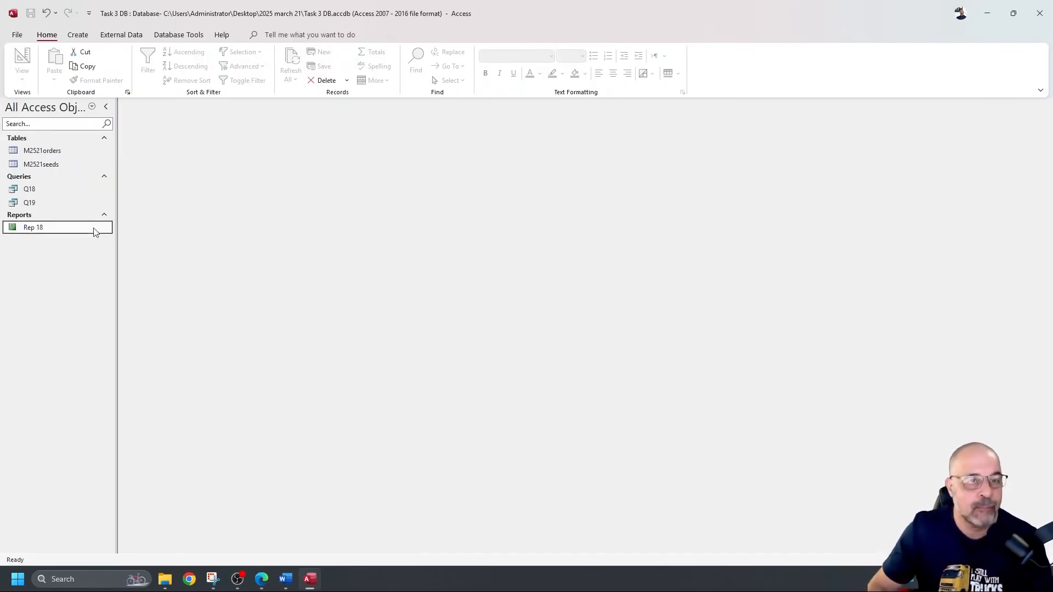
pyautogui.click(78, 36)
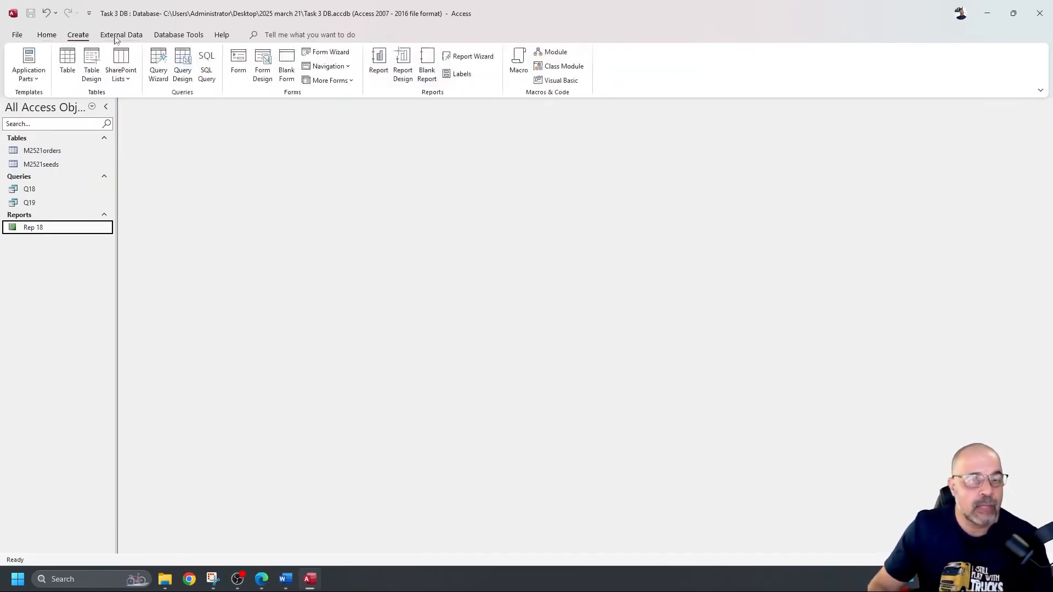
# Step: Start the Report Wizard on query Q19 and add all its fields
pyautogui.click(478, 56)
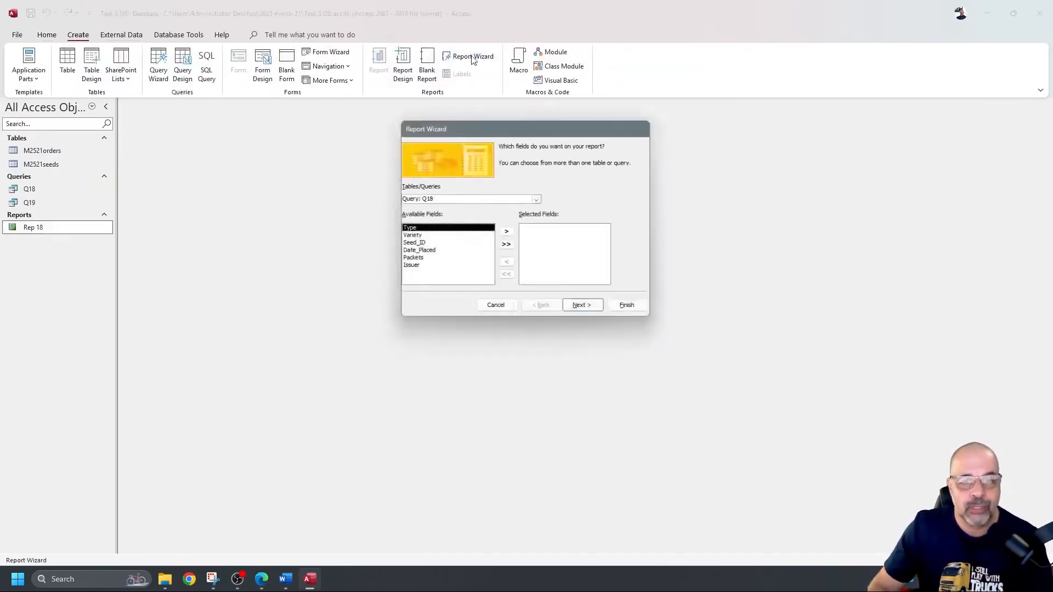
pyautogui.click(518, 200)
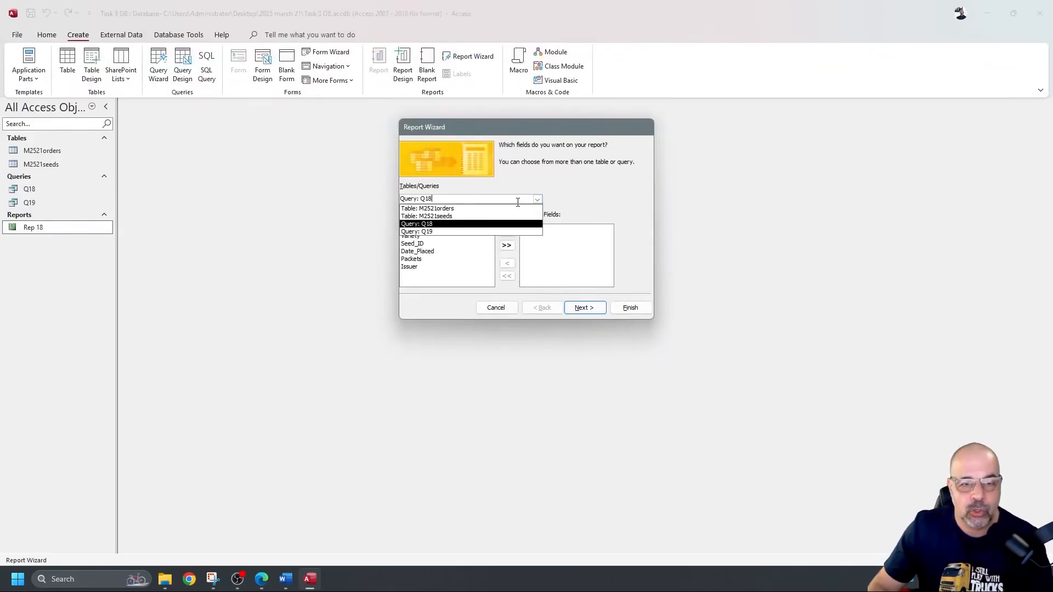
pyautogui.click(418, 231)
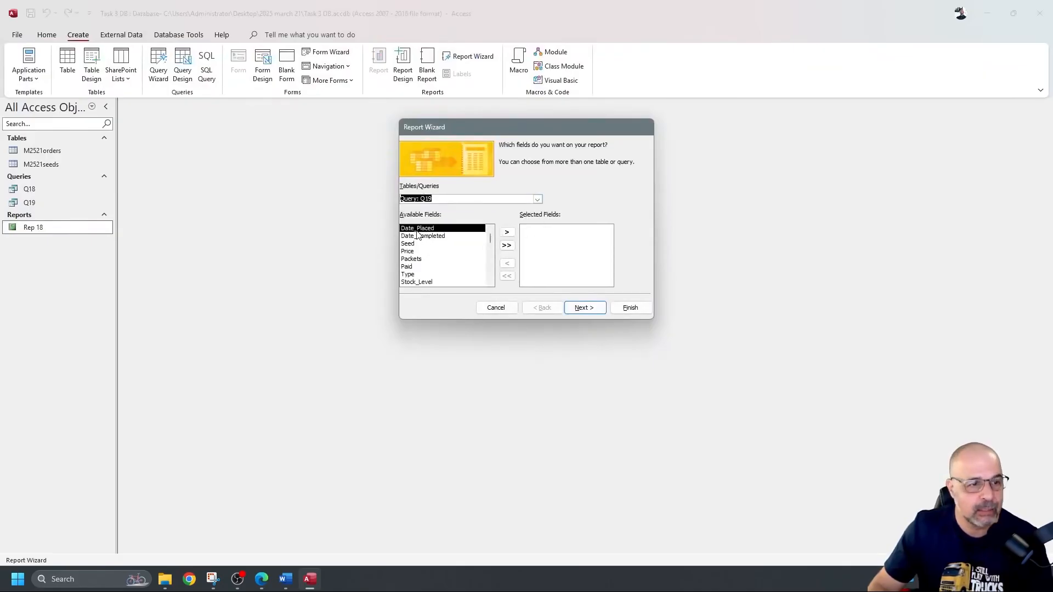
pyautogui.click(507, 246)
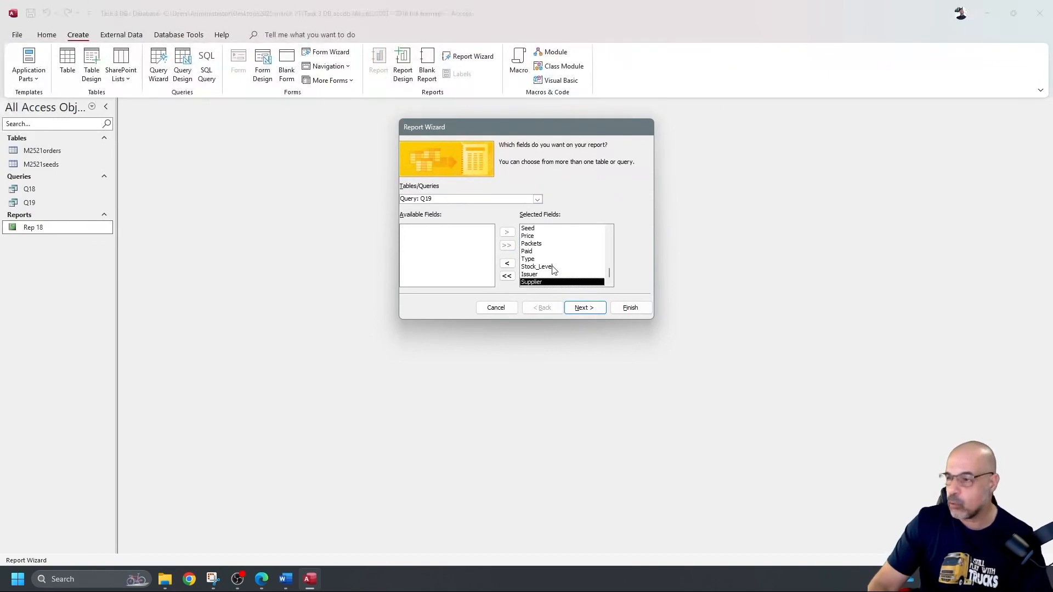
pyautogui.click(584, 308)
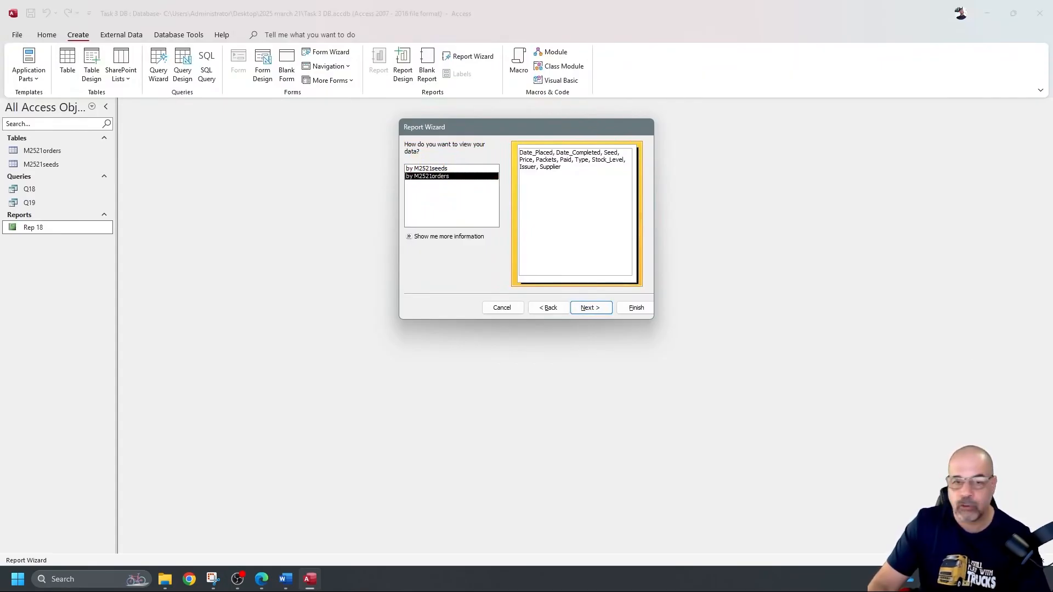
# Step: View the data by M2521orders, skip grouping levels, and reach the sort-order step
pyautogui.click(427, 168)
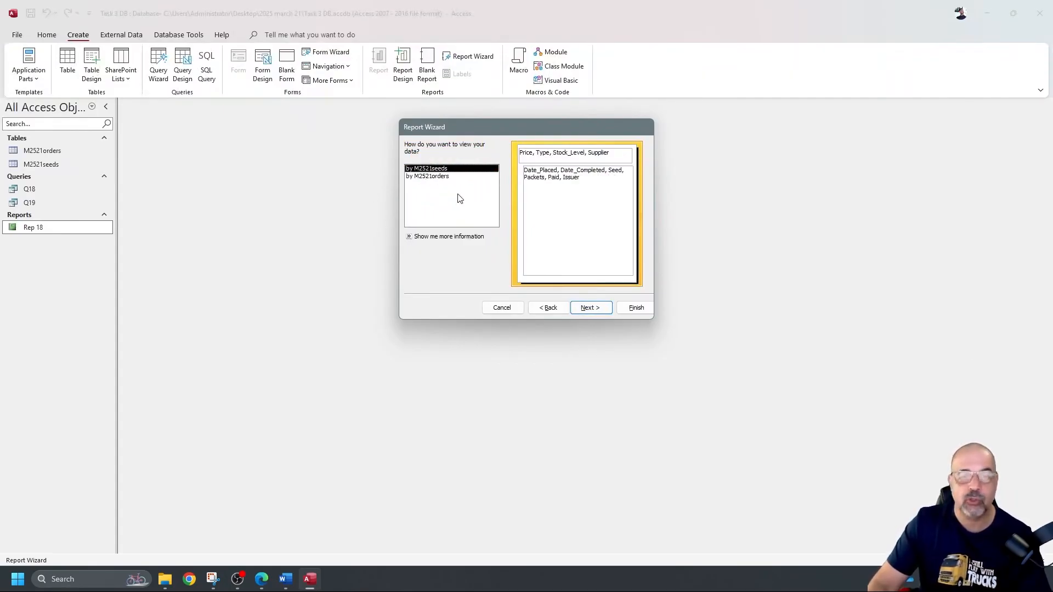
pyautogui.click(449, 177)
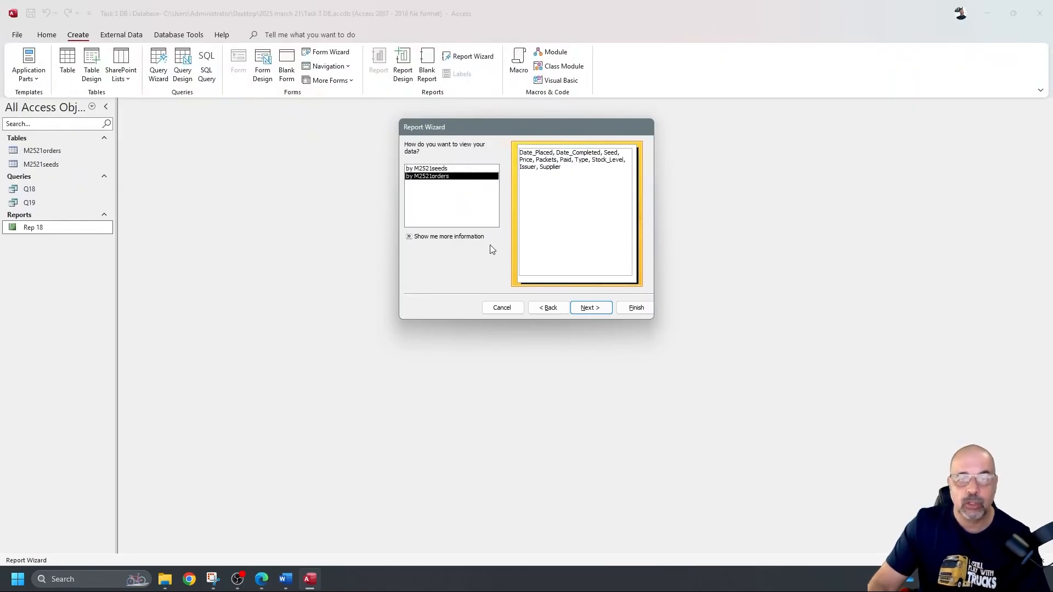
pyautogui.click(439, 169)
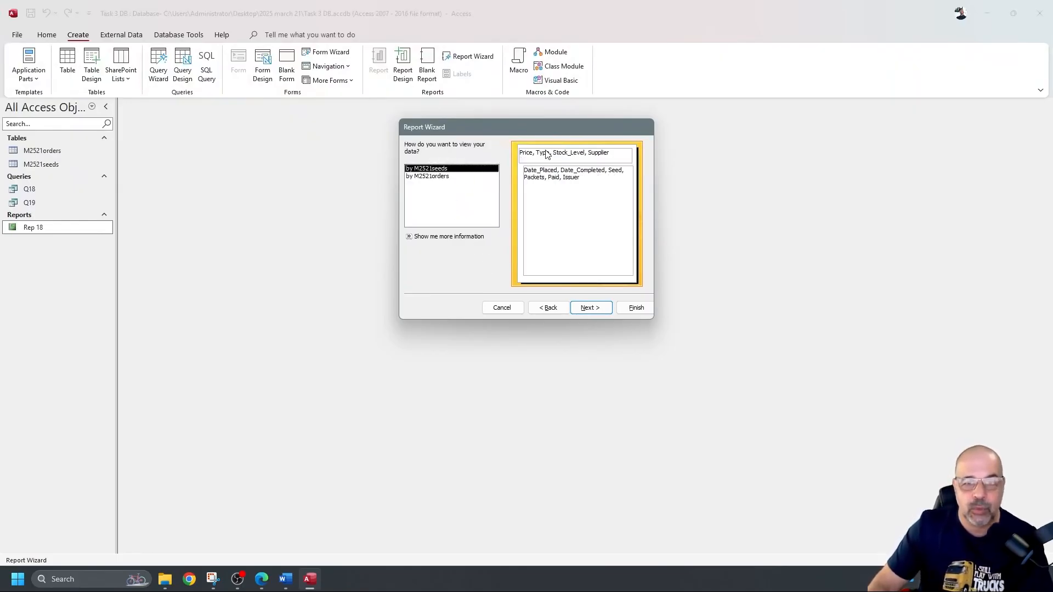
pyautogui.click(437, 178)
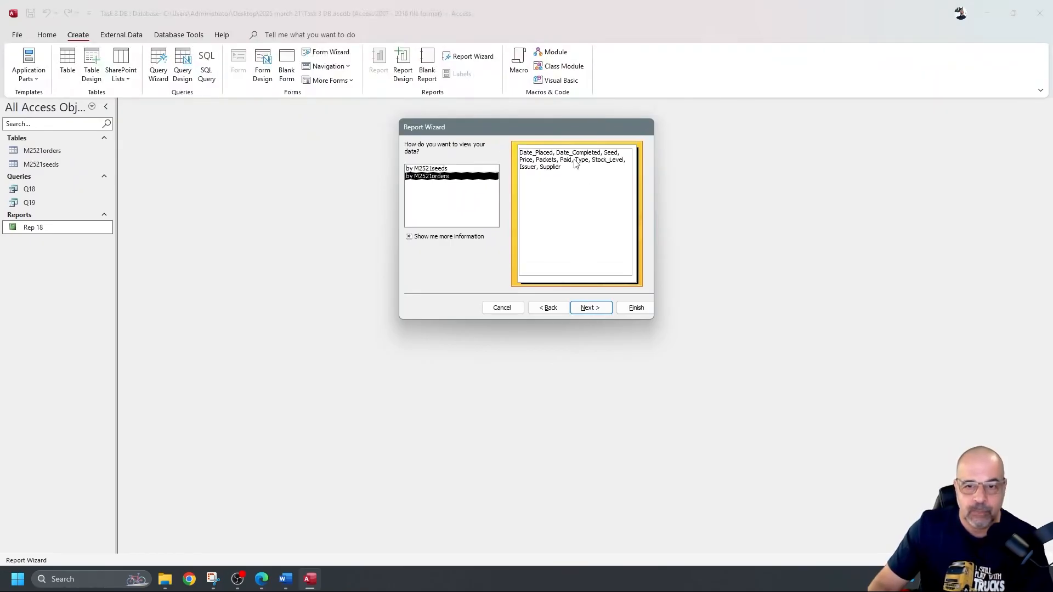
pyautogui.click(612, 309)
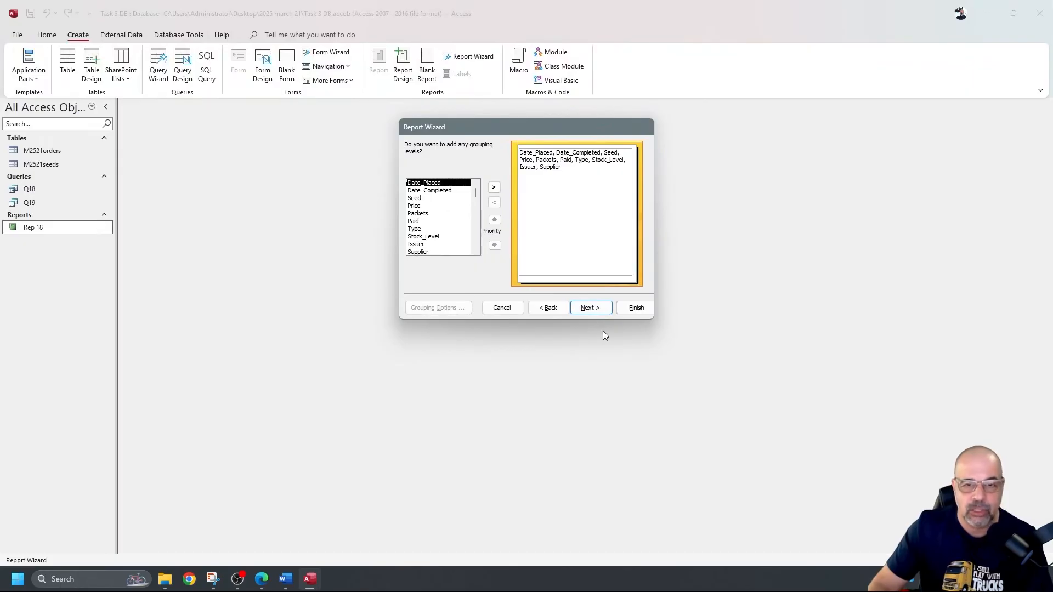
pyautogui.click(598, 308)
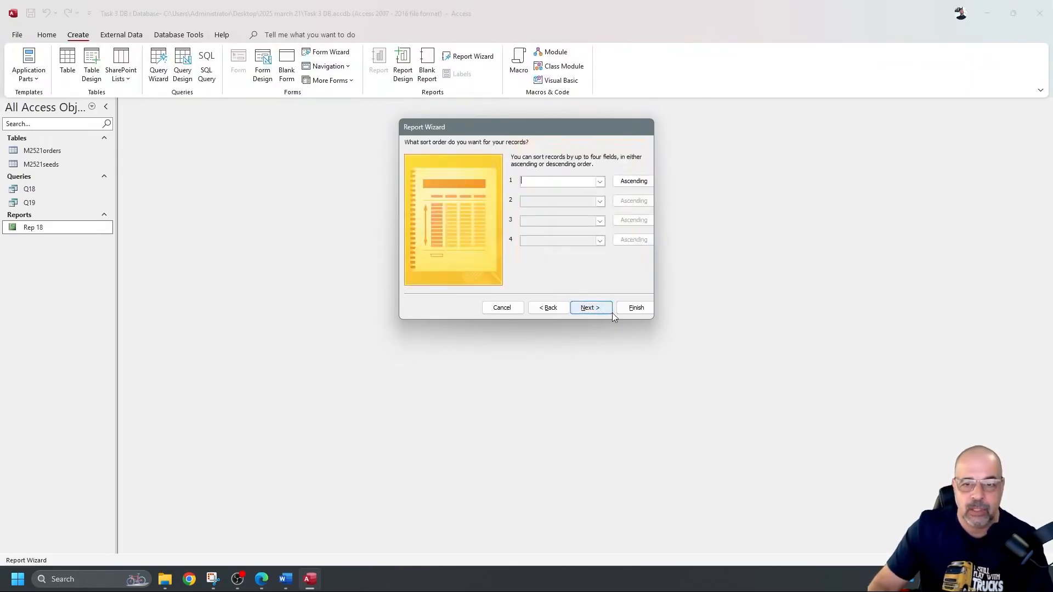
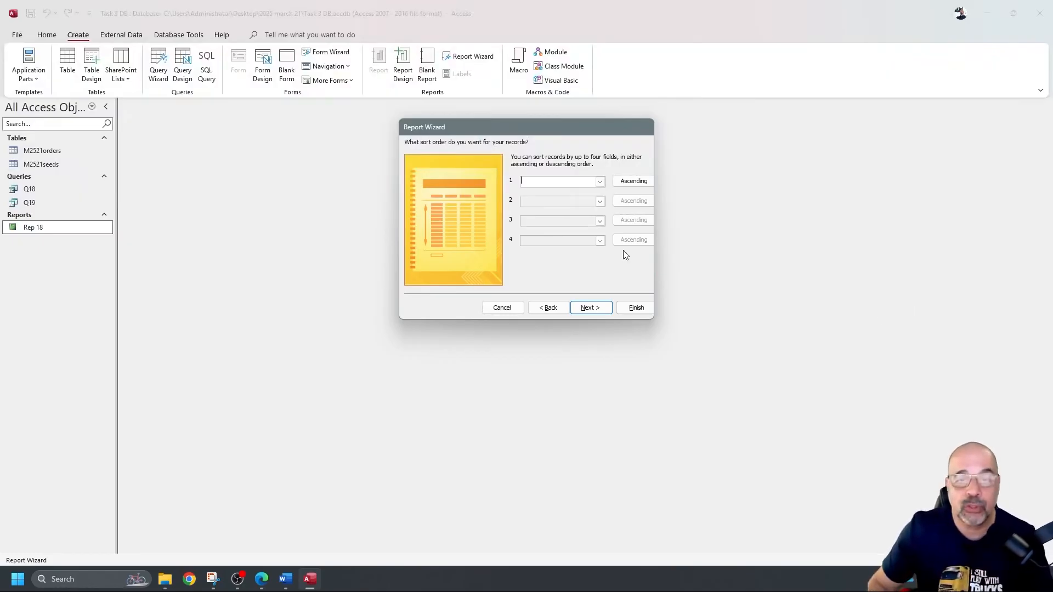
# Step: Leave the sort order unset, choose Landscape, and finish with the title M2521orders
pyautogui.click(600, 181)
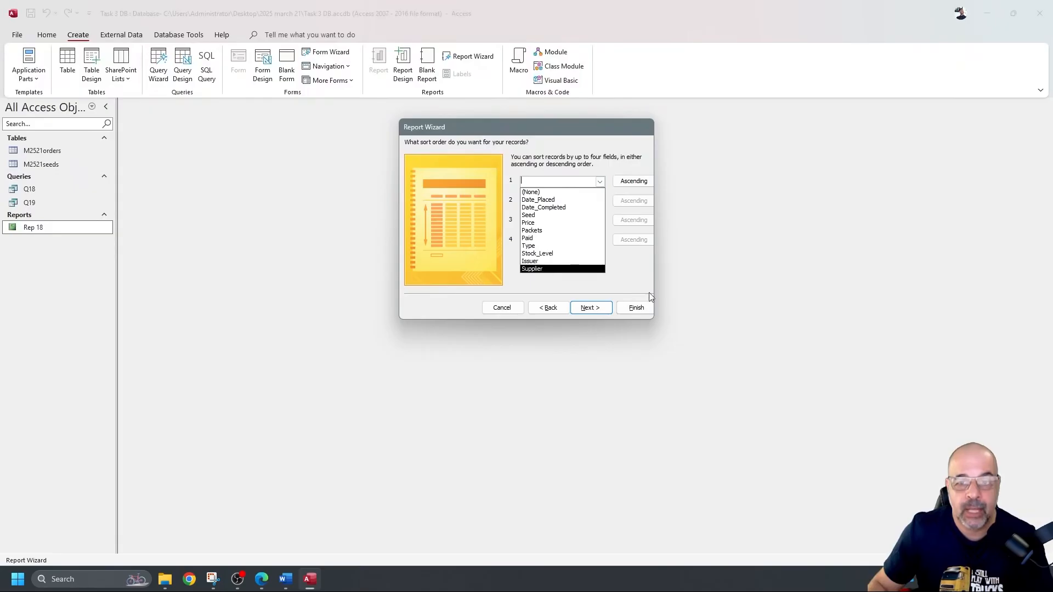
pyautogui.click(637, 280)
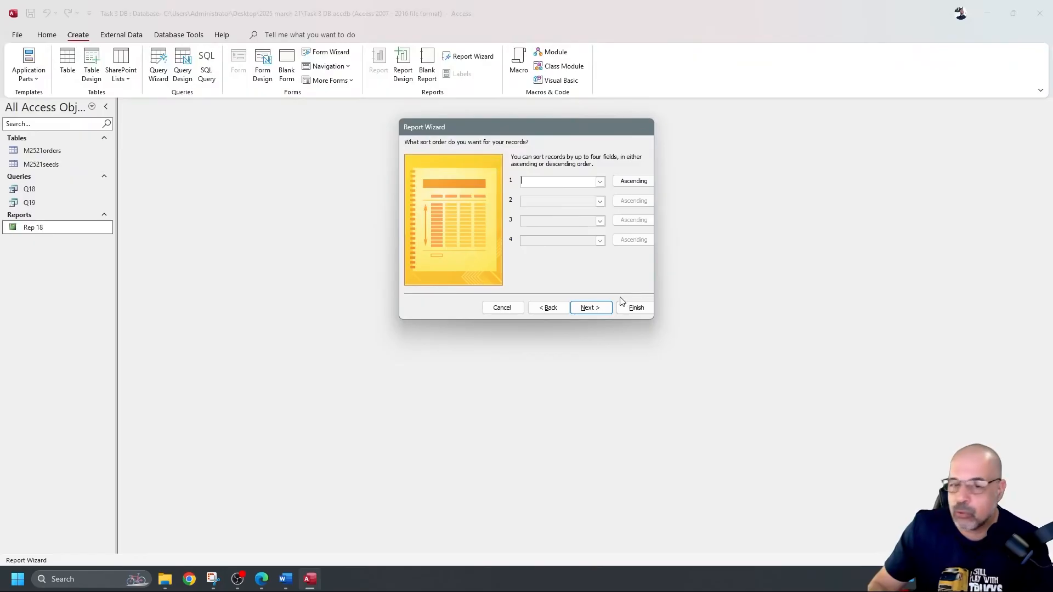
pyautogui.click(588, 309)
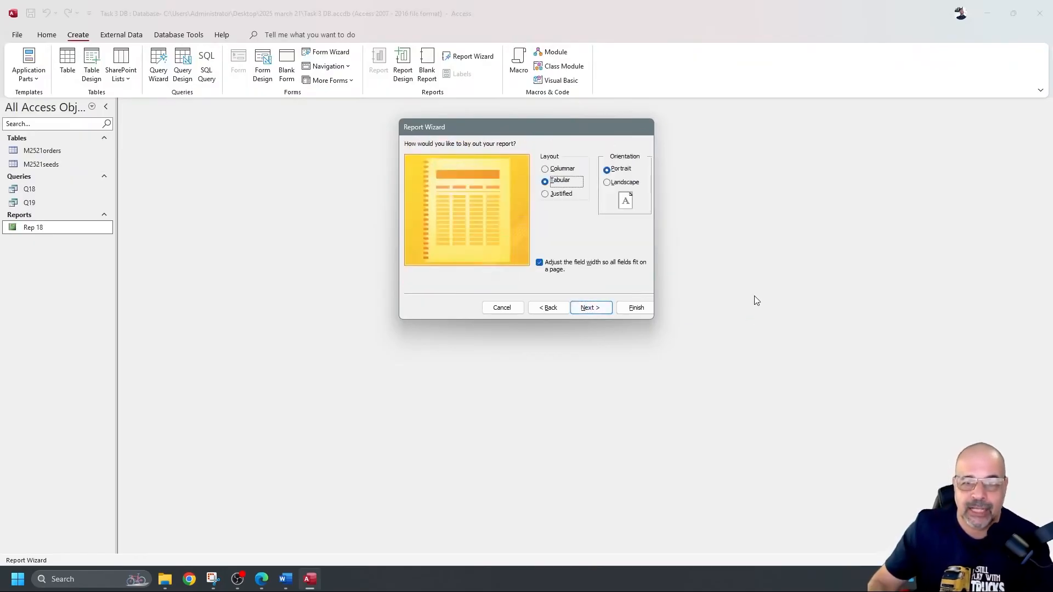
pyautogui.click(608, 184)
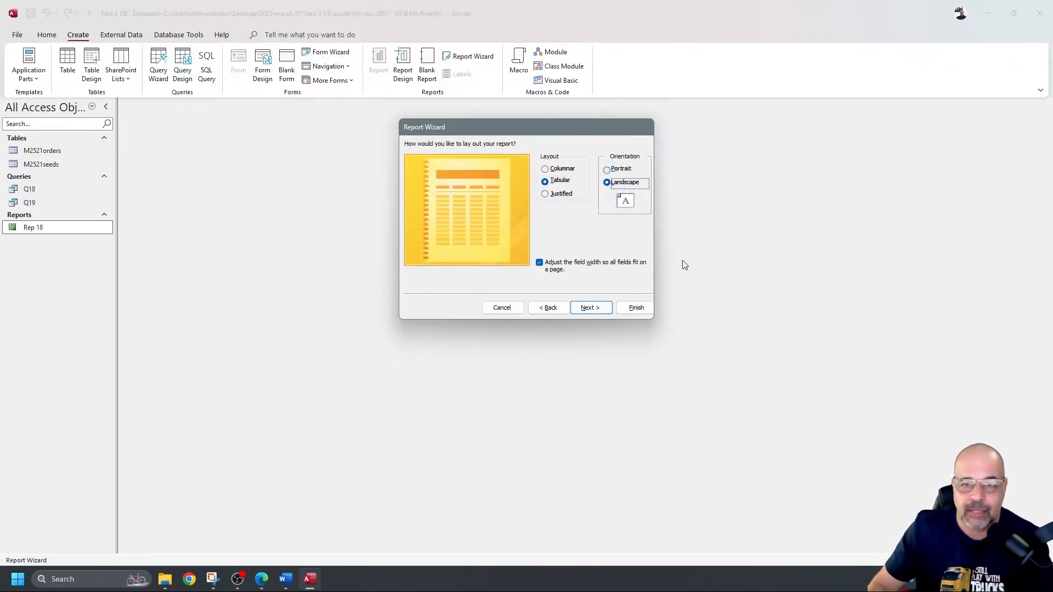
pyautogui.click(606, 308)
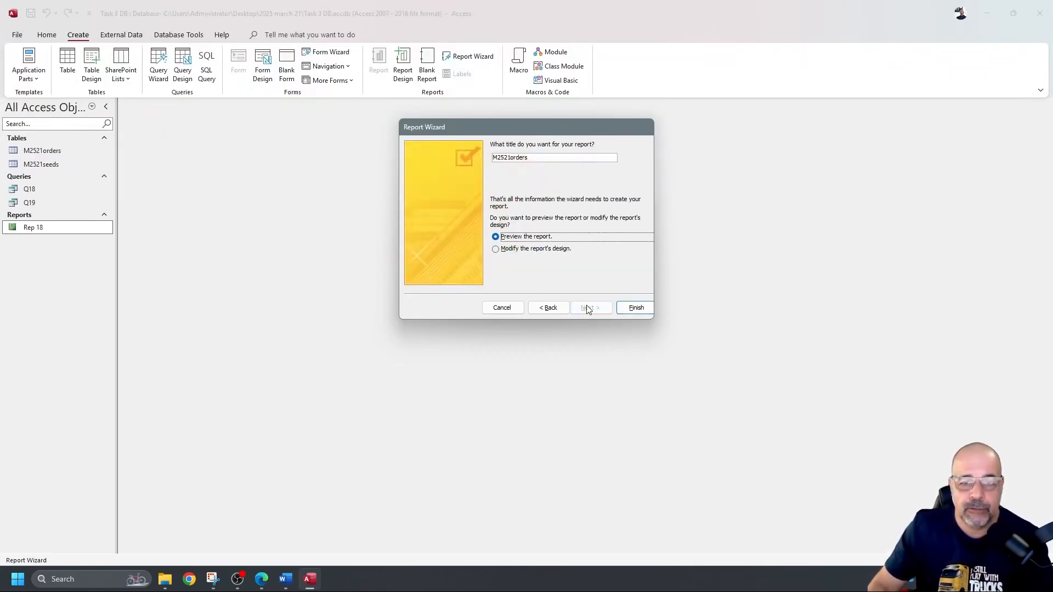
pyautogui.click(633, 308)
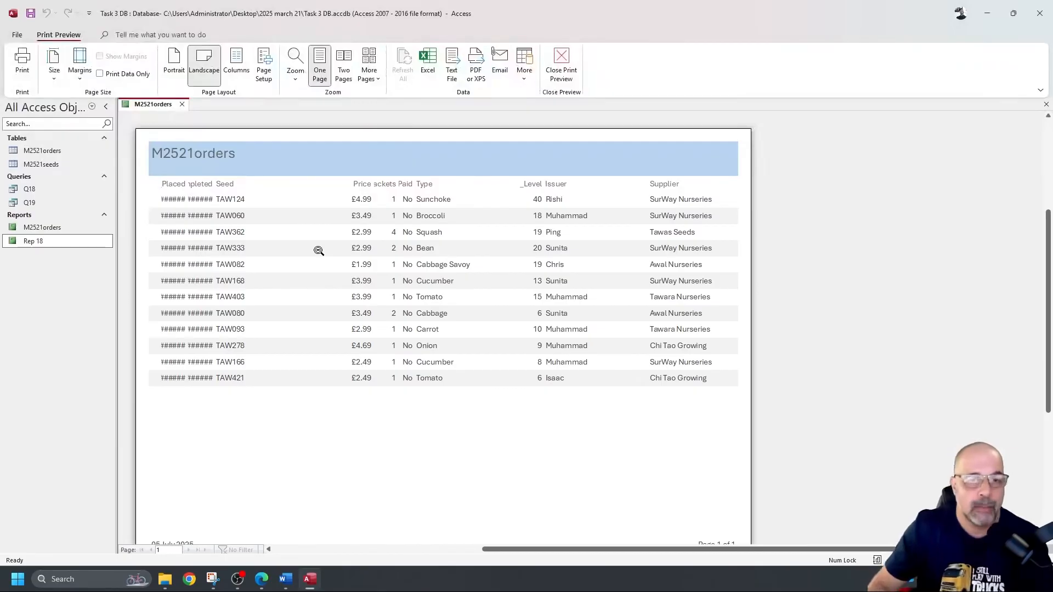
# Step: In Design View, narrow and shift the Issuer, Supplier, Stock_Level and Type columns right
pyautogui.click(561, 64)
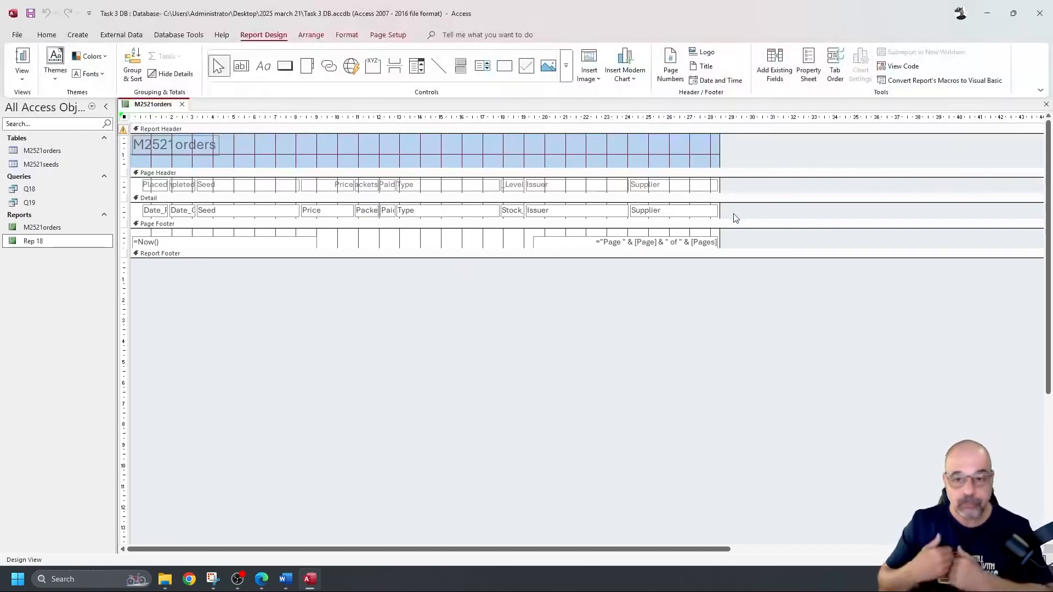
pyautogui.moveTo(751, 215); pyautogui.dragTo(545, 193)
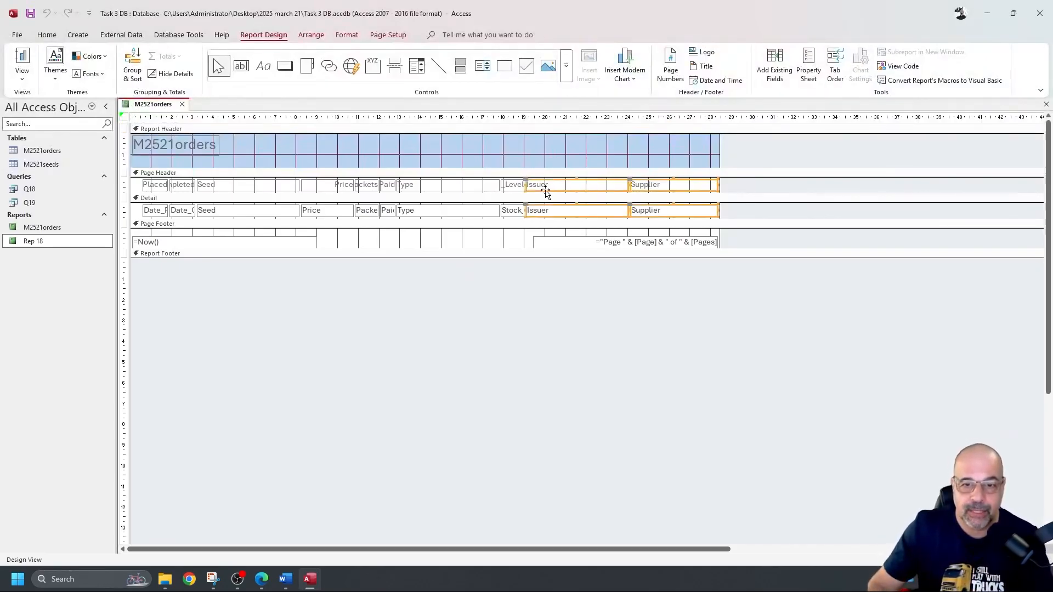
pyautogui.moveTo(527, 184); pyautogui.dragTo(562, 189)
pyautogui.moveTo(653, 216); pyautogui.dragTo(623, 190)
pyautogui.moveTo(532, 210); pyautogui.dragTo(557, 209)
pyautogui.moveTo(462, 204)
pyautogui.mouseDown()
pyautogui.moveTo(430, 209)
pyautogui.moveTo(331, 182)
pyautogui.moveTo(351, 210)
pyautogui.moveTo(469, 213)
pyautogui.mouseUp()
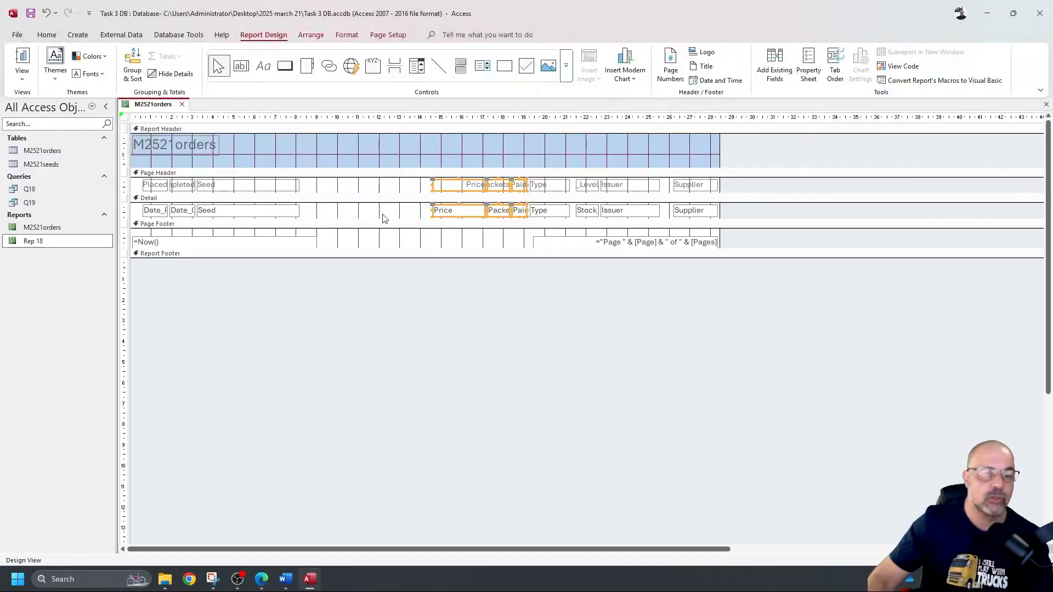
# Step: Narrow and move the Seed column right so the Date_Placed and Date_Completed columns widen, then check Report View
pyautogui.click(317, 215)
pyautogui.click(298, 117)
pyautogui.moveTo(298, 185); pyautogui.dragTo(421, 216)
pyautogui.click(194, 210)
pyautogui.moveTo(194, 206); pyautogui.dragTo(243, 217)
pyautogui.click(239, 208)
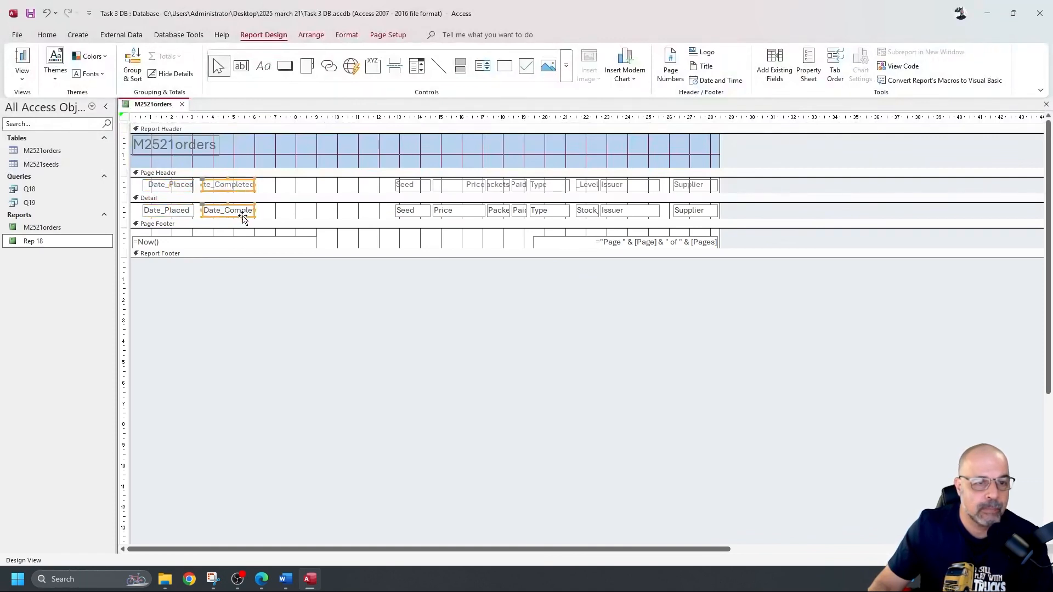
pyautogui.click(278, 215)
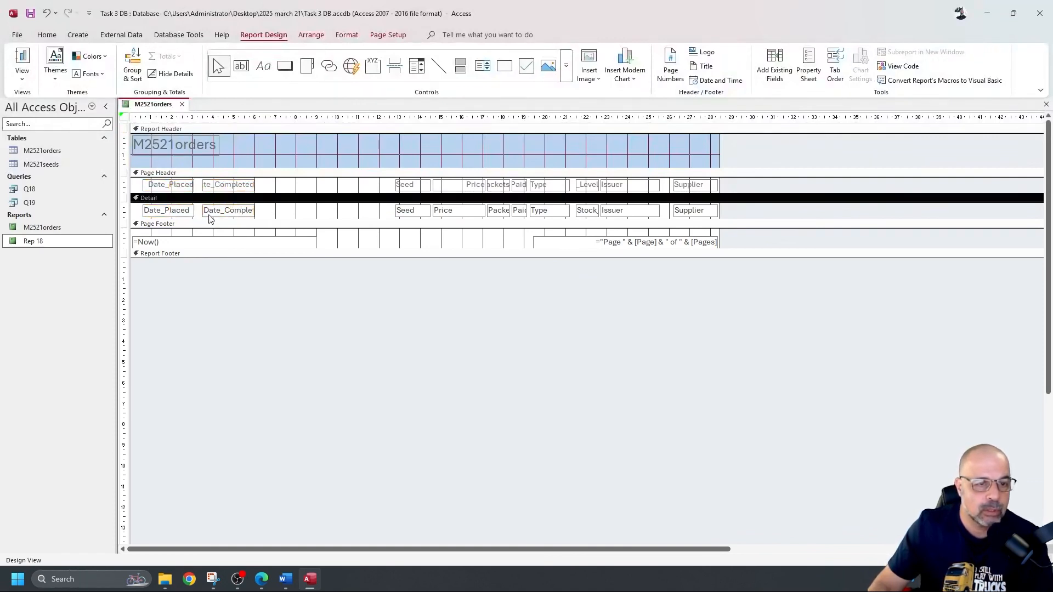
pyautogui.moveTo(202, 219); pyautogui.dragTo(171, 183)
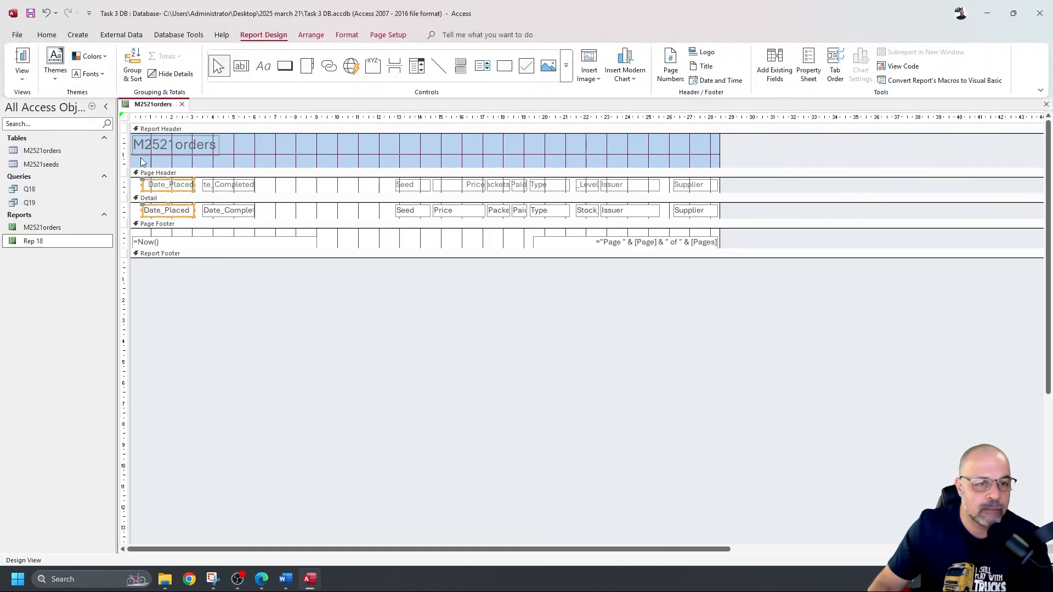
pyautogui.click(21, 59)
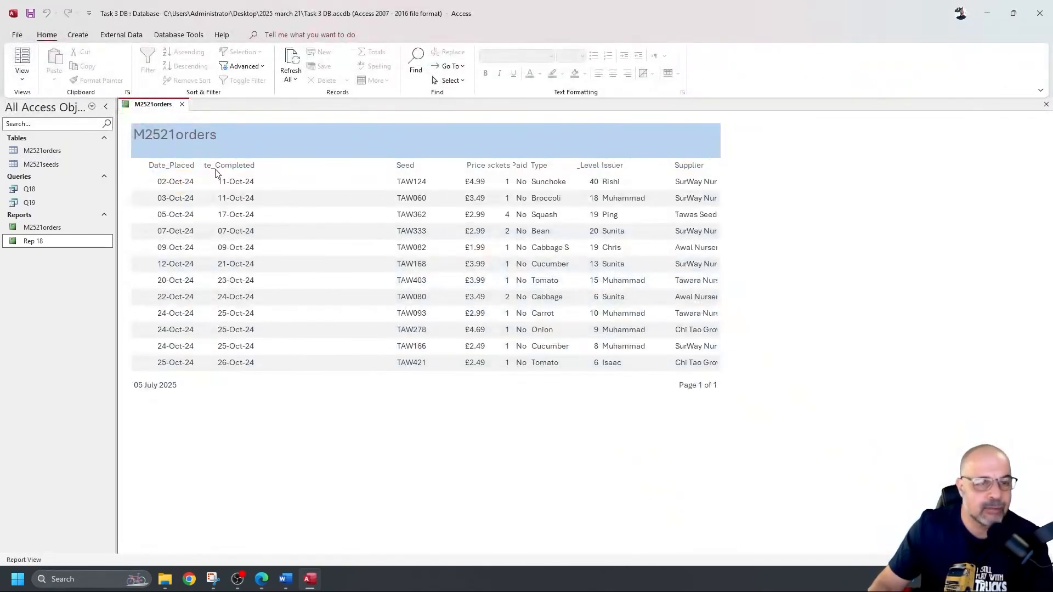
# Step: Nudge the Date_Completed column slightly left and check the dates in Report View
pyautogui.click(22, 79)
pyautogui.click(49, 160)
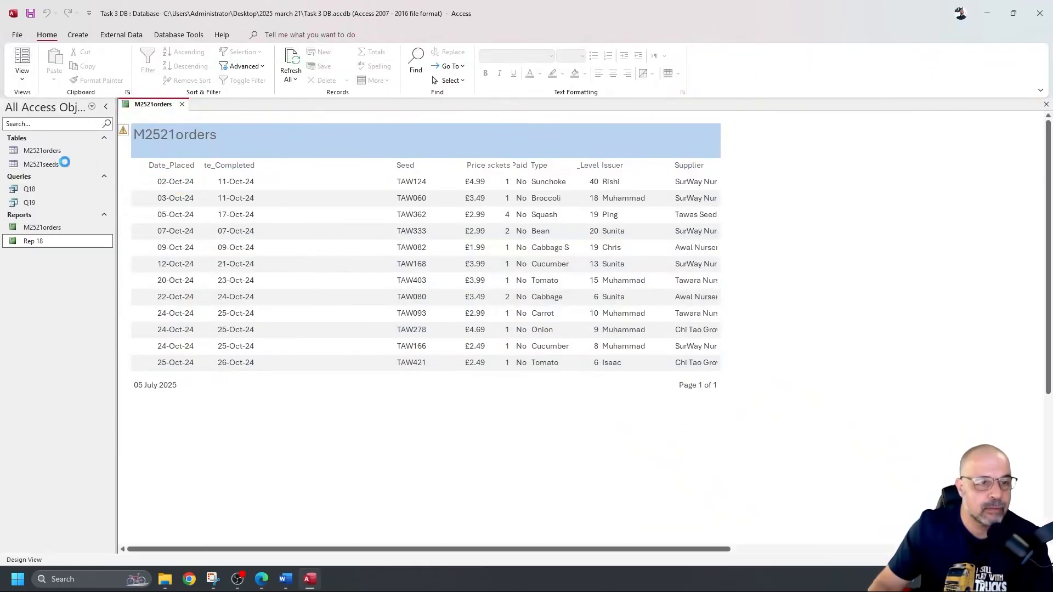
pyautogui.moveTo(280, 215); pyautogui.dragTo(276, 187)
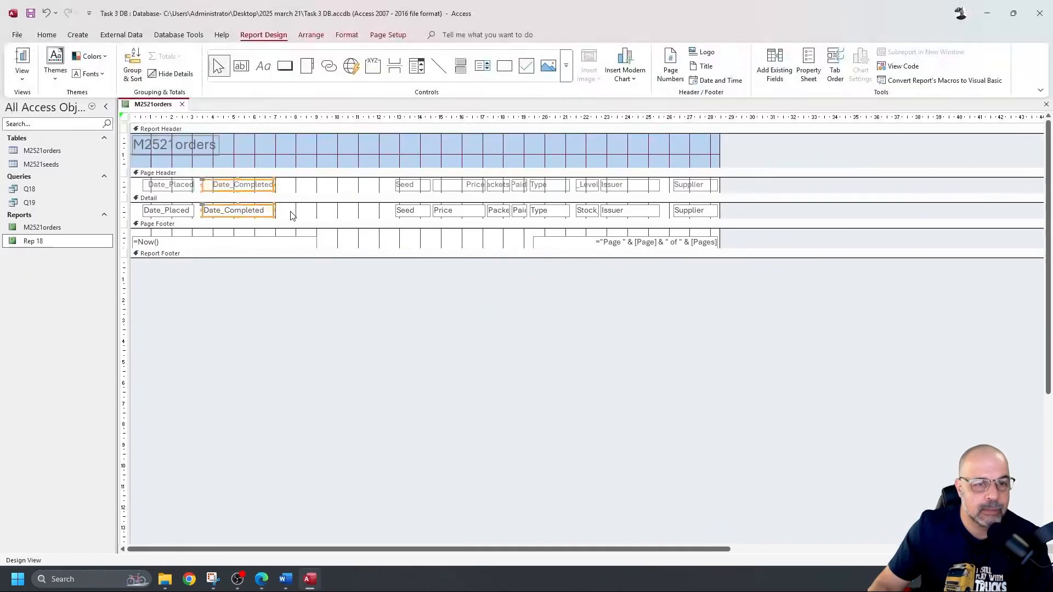
pyautogui.moveTo(260, 218); pyautogui.dragTo(254, 219)
pyautogui.click(23, 61)
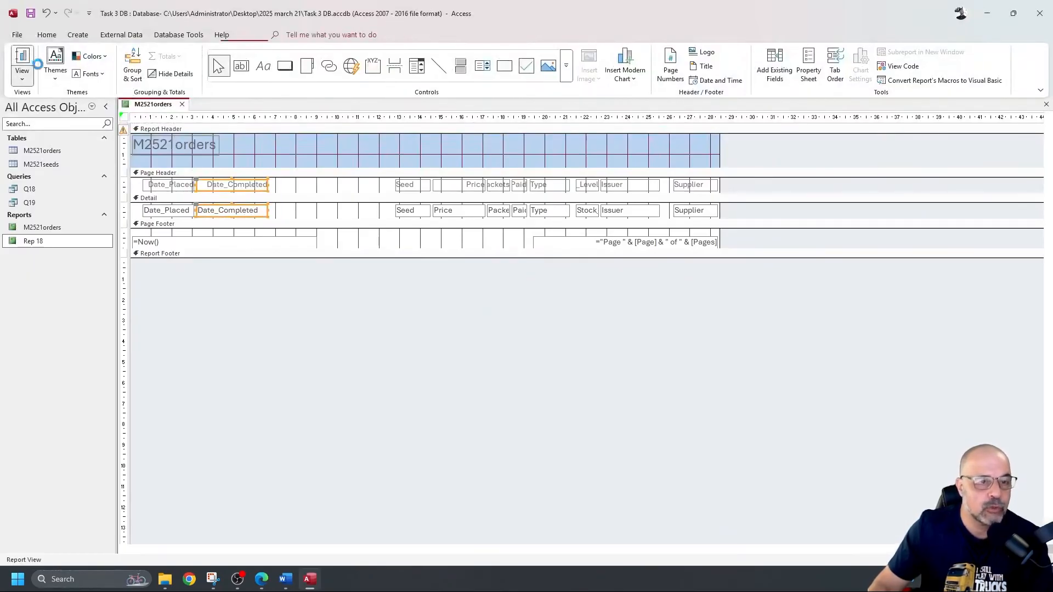
# Step: Move the Seed column left and narrow the Price column, then check Report View
pyautogui.click(24, 83)
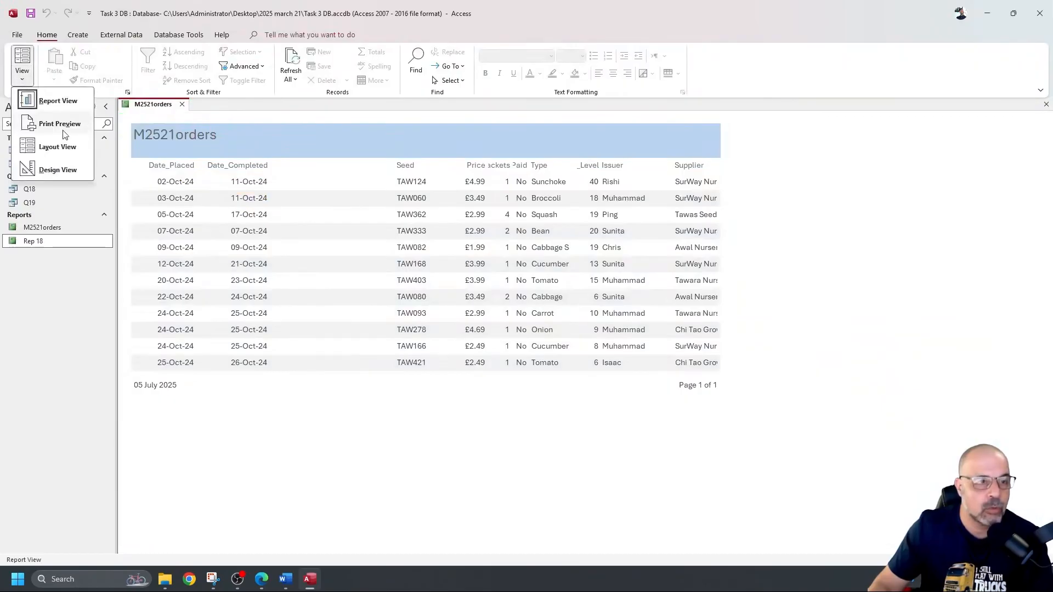
pyautogui.click(69, 170)
pyautogui.moveTo(373, 189); pyautogui.dragTo(298, 215)
pyautogui.moveTo(407, 187); pyautogui.dragTo(346, 215)
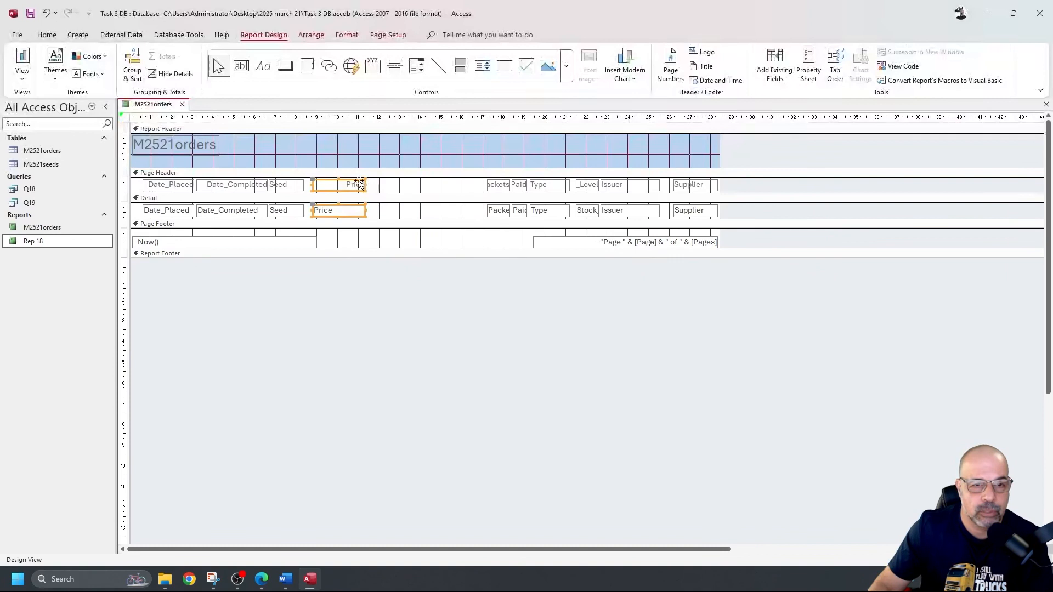
pyautogui.moveTo(366, 185); pyautogui.dragTo(352, 185)
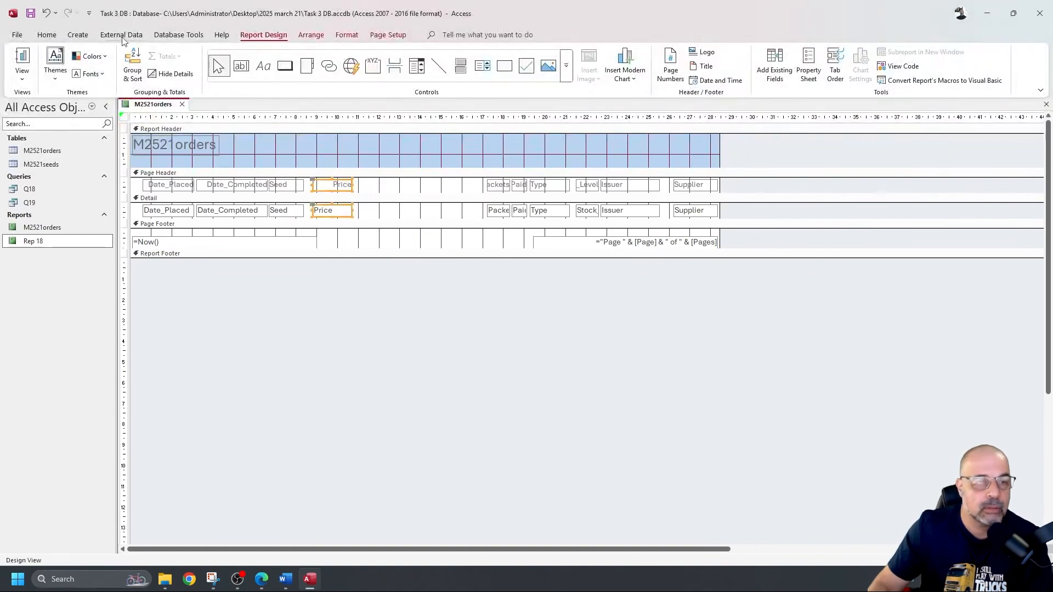
pyautogui.click(22, 61)
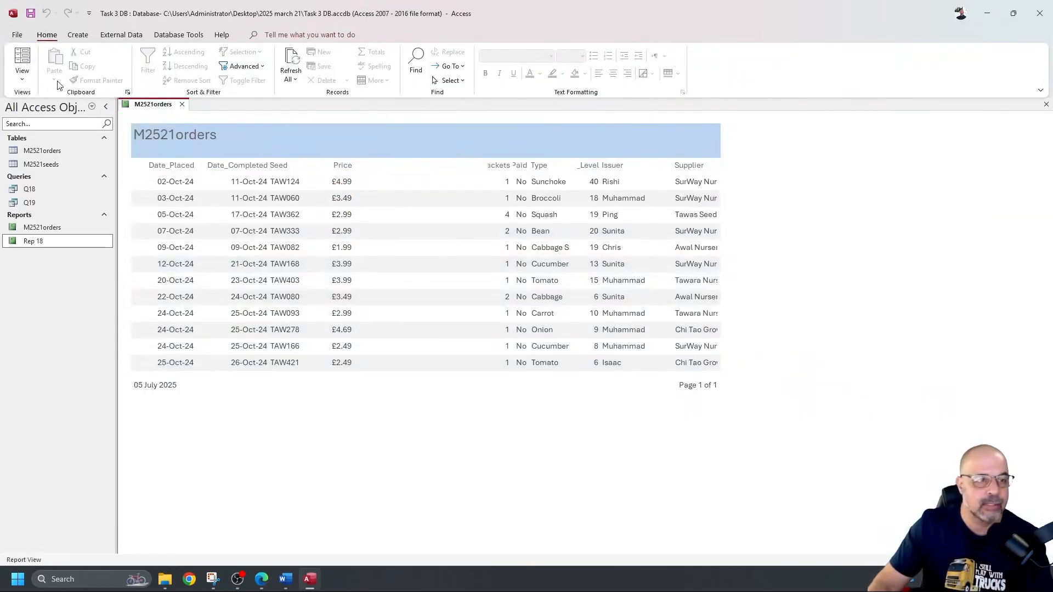
# Step: Widen the Packets column and reposition Packets and Paid right after Seed, then view the data
pyautogui.click(22, 74)
pyautogui.click(52, 165)
pyautogui.click(488, 212)
pyautogui.moveTo(487, 210); pyautogui.dragTo(474, 210)
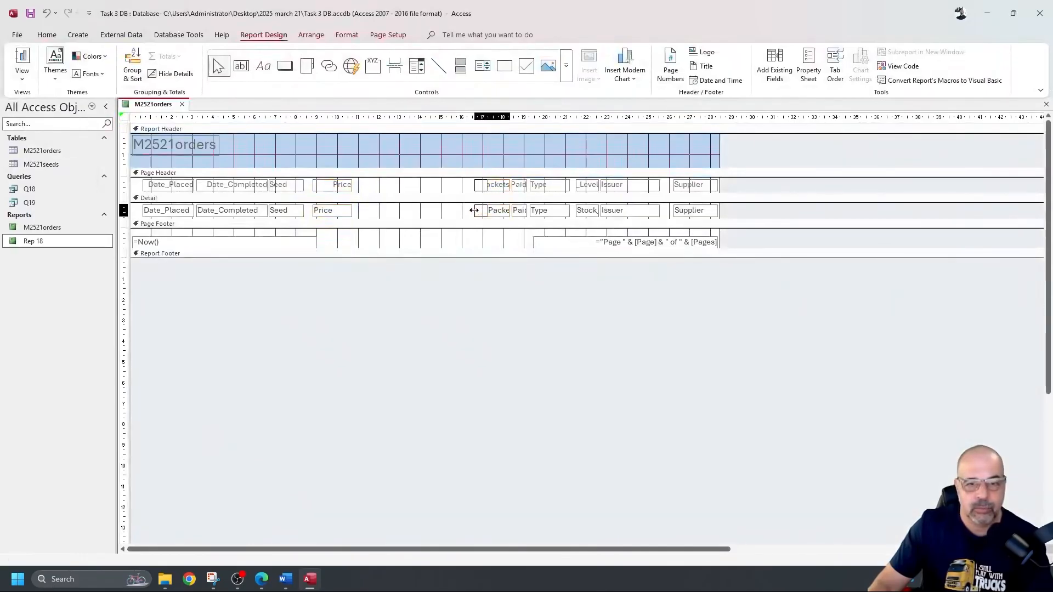
pyautogui.moveTo(382, 211); pyautogui.dragTo(297, 187)
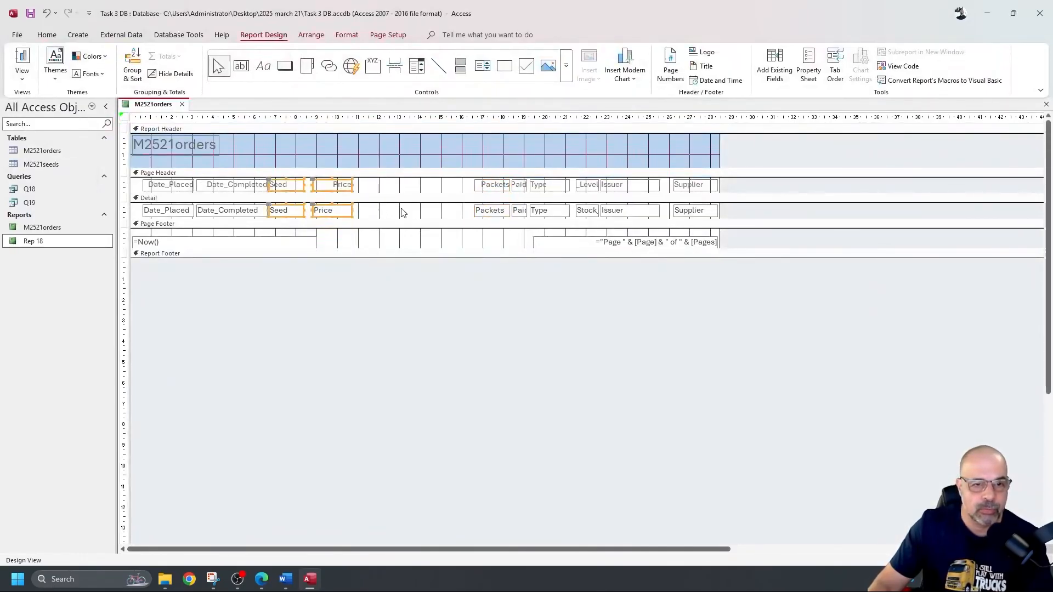
pyautogui.click(383, 207)
pyautogui.click(293, 186)
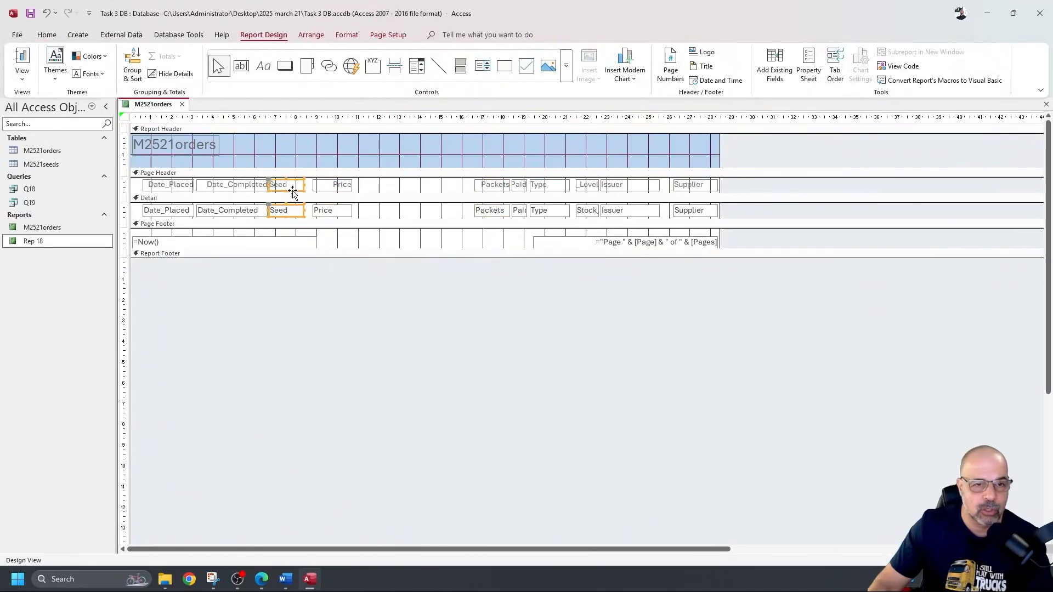
pyautogui.moveTo(458, 190); pyautogui.dragTo(365, 213)
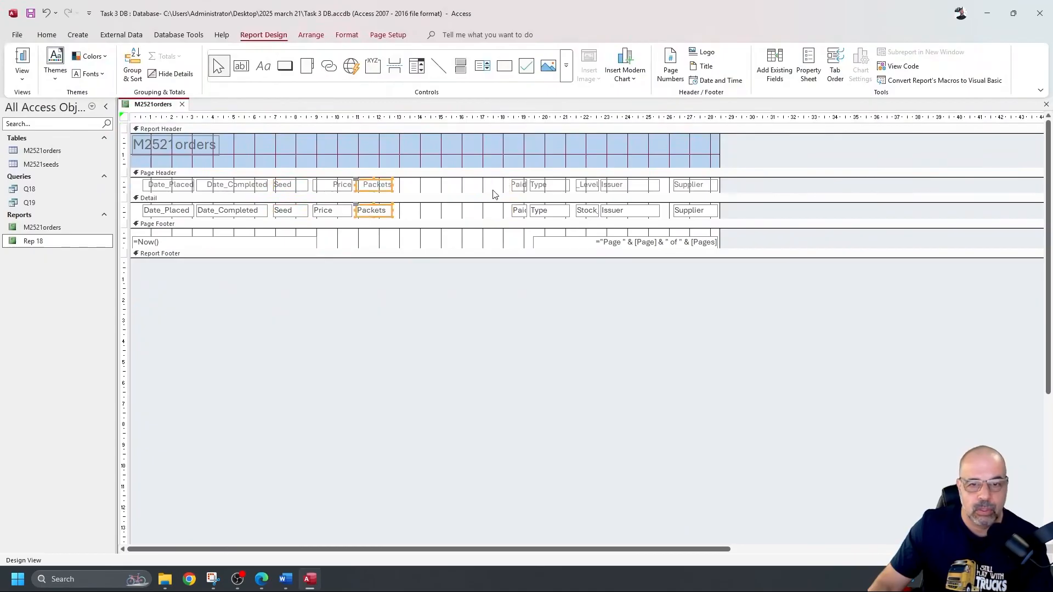
pyautogui.moveTo(493, 187); pyautogui.dragTo(411, 212)
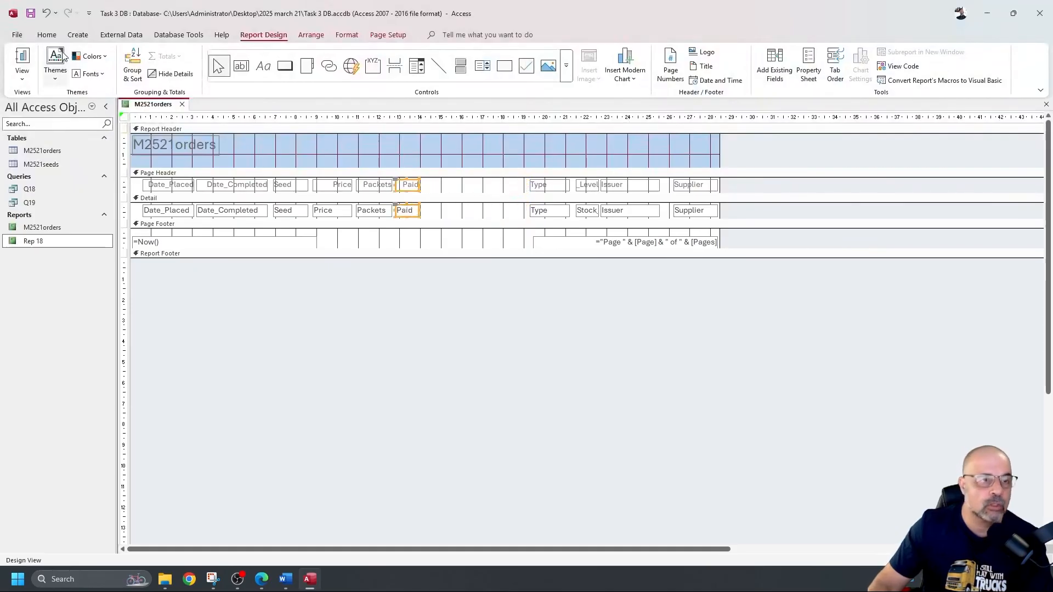
pyautogui.click(26, 60)
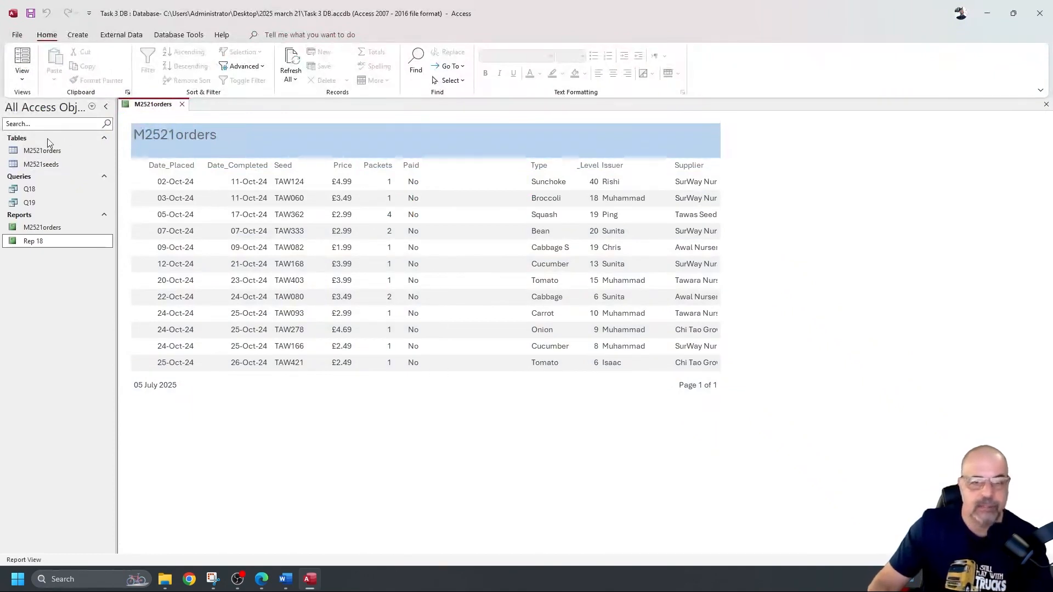
# Step: Move the Type column next to Paid and reposition the Stock_Level and Issuer columns
pyautogui.click(26, 78)
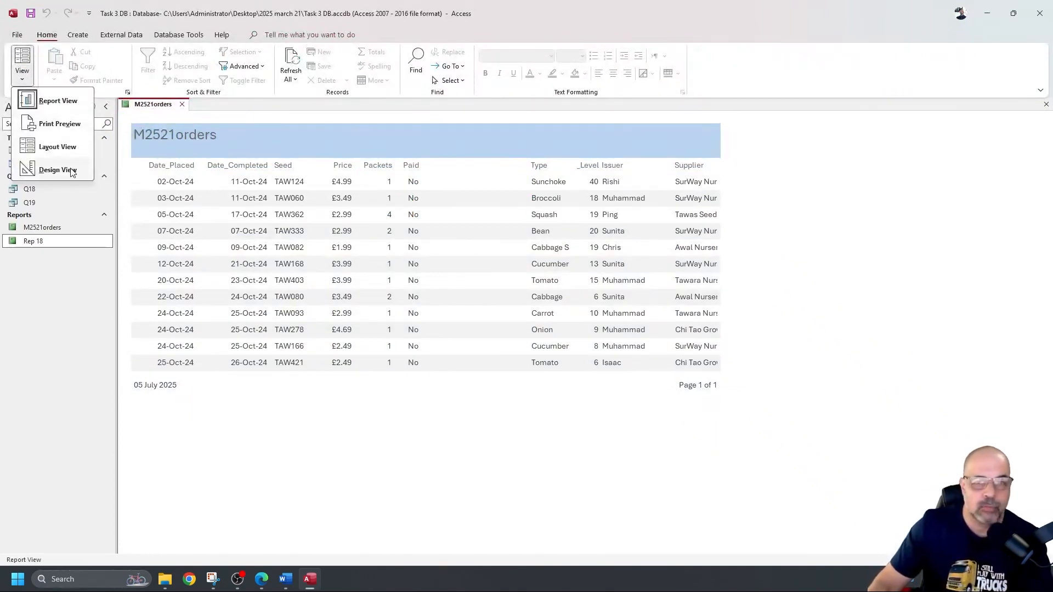
pyautogui.click(71, 170)
pyautogui.moveTo(510, 188); pyautogui.dragTo(462, 212)
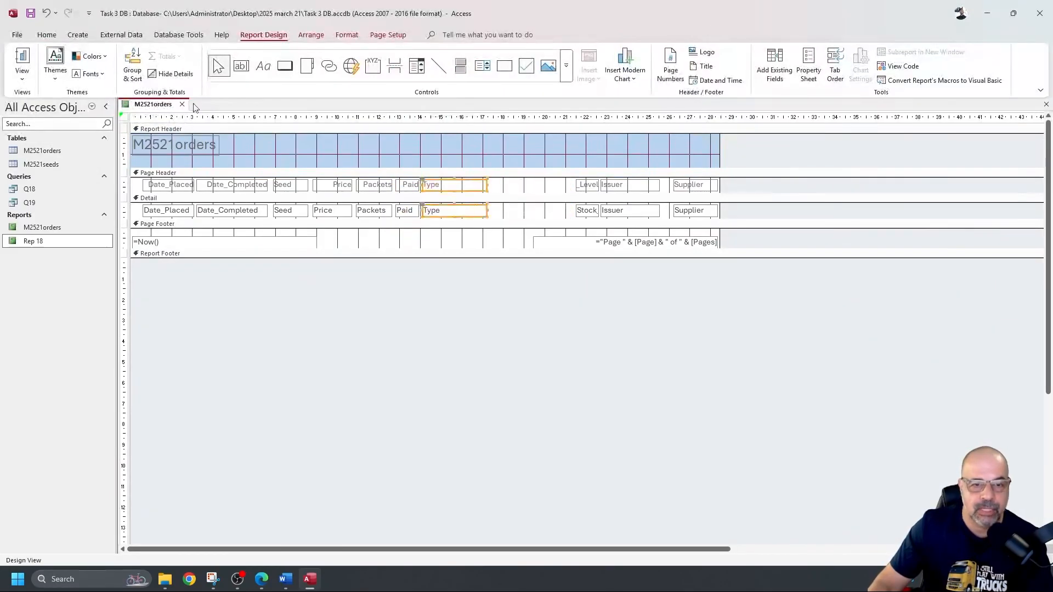
pyautogui.click(34, 55)
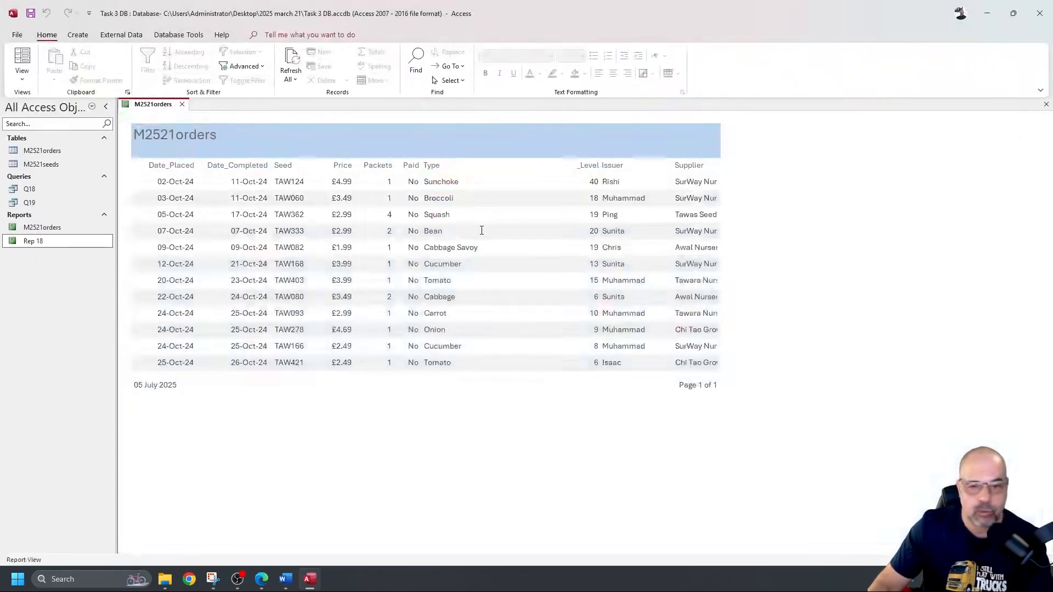
pyautogui.click(22, 77)
pyautogui.click(58, 170)
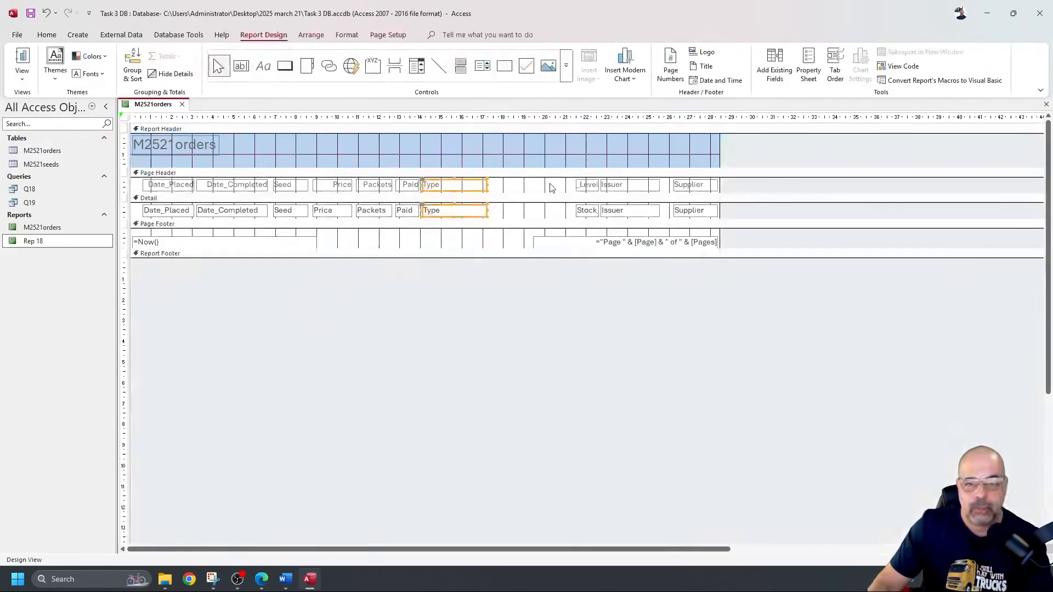
pyautogui.moveTo(577, 212); pyautogui.dragTo(526, 192)
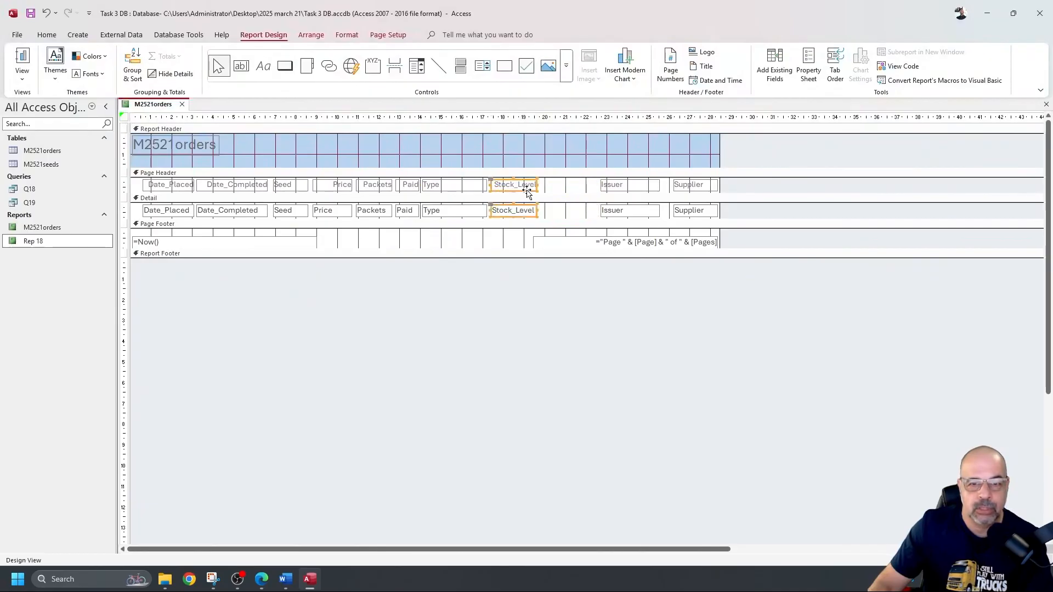
pyautogui.moveTo(591, 189); pyautogui.dragTo(556, 189)
pyautogui.click(22, 60)
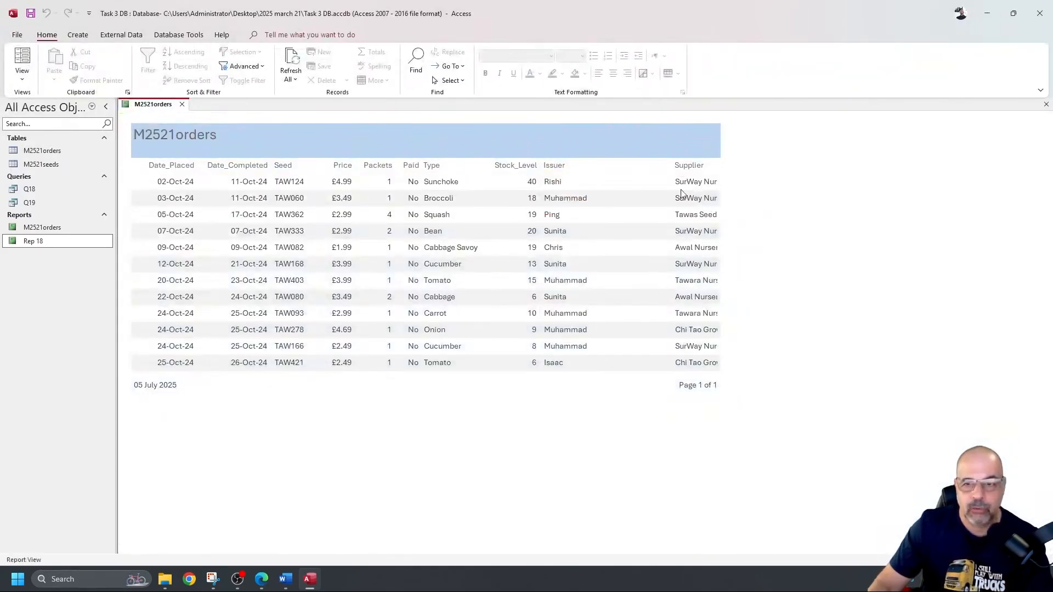
# Step: Widen the Supplier label and text box leftward so full supplier names fit
pyautogui.click(22, 78)
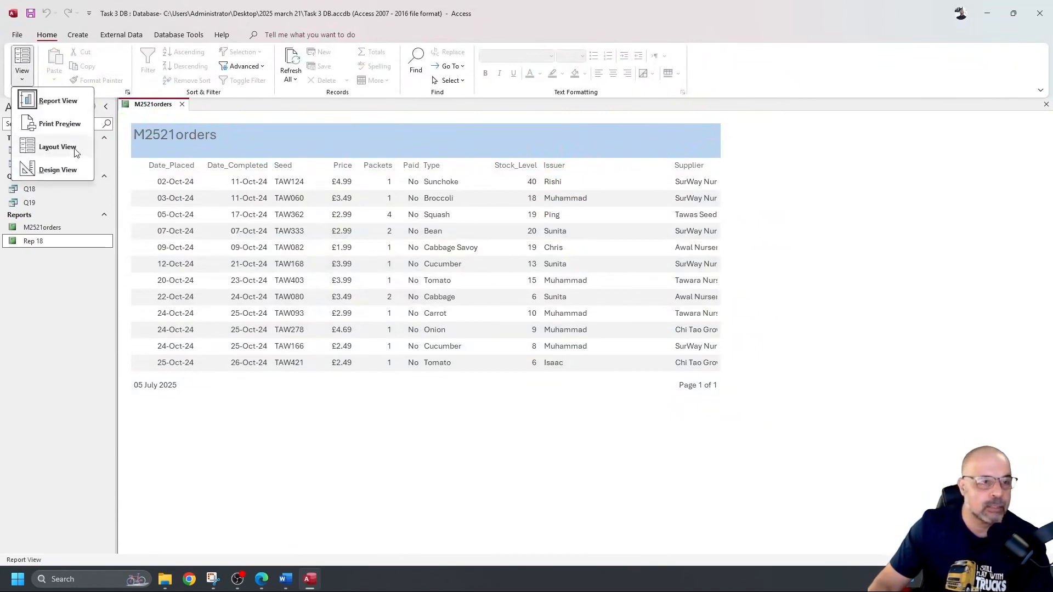
pyautogui.click(58, 169)
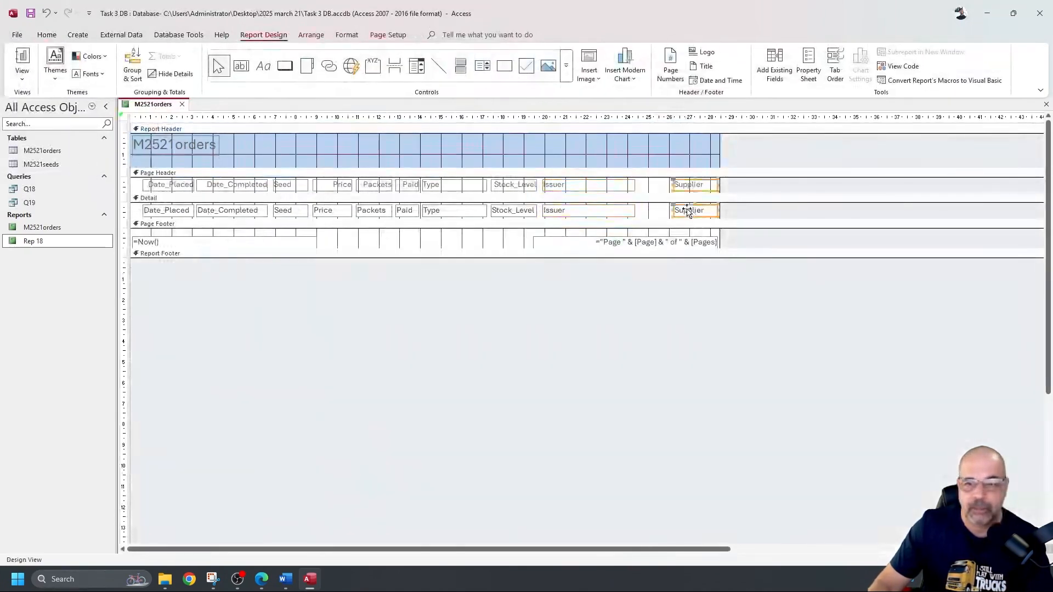
pyautogui.moveTo(672, 212); pyautogui.dragTo(635, 211)
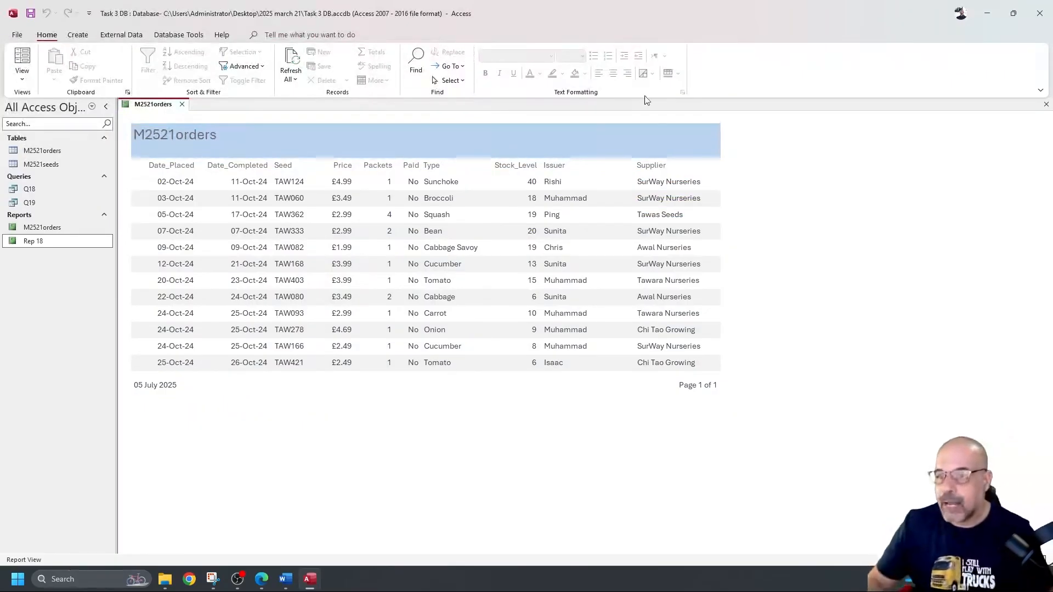
pyautogui.hotkey('alt', 'Tab')
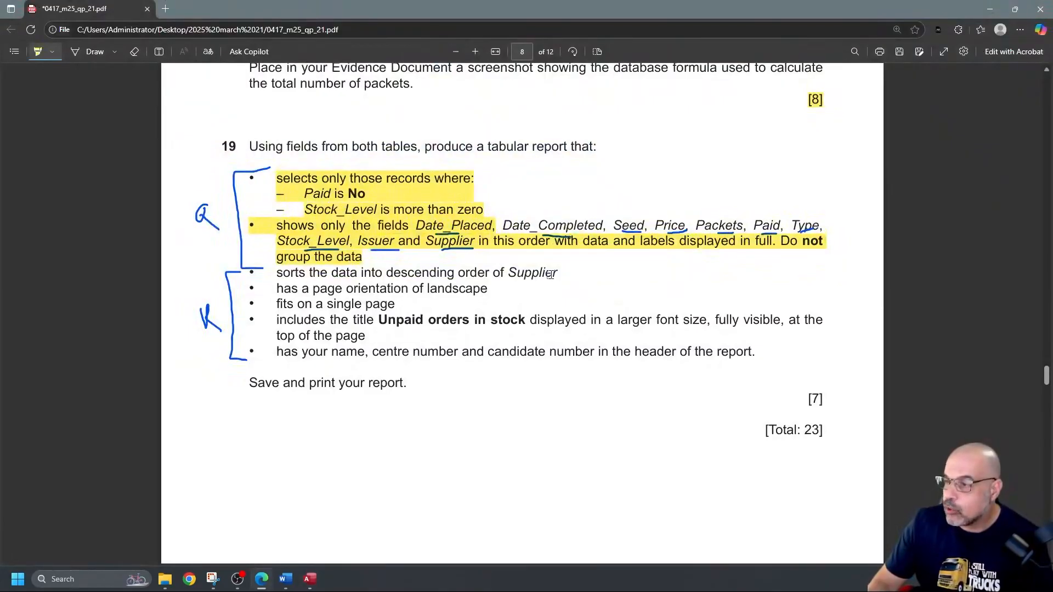
# Step: Review the remaining report requirements on the question paper and return to Access
pyautogui.hotkey('alt', 'Tab')
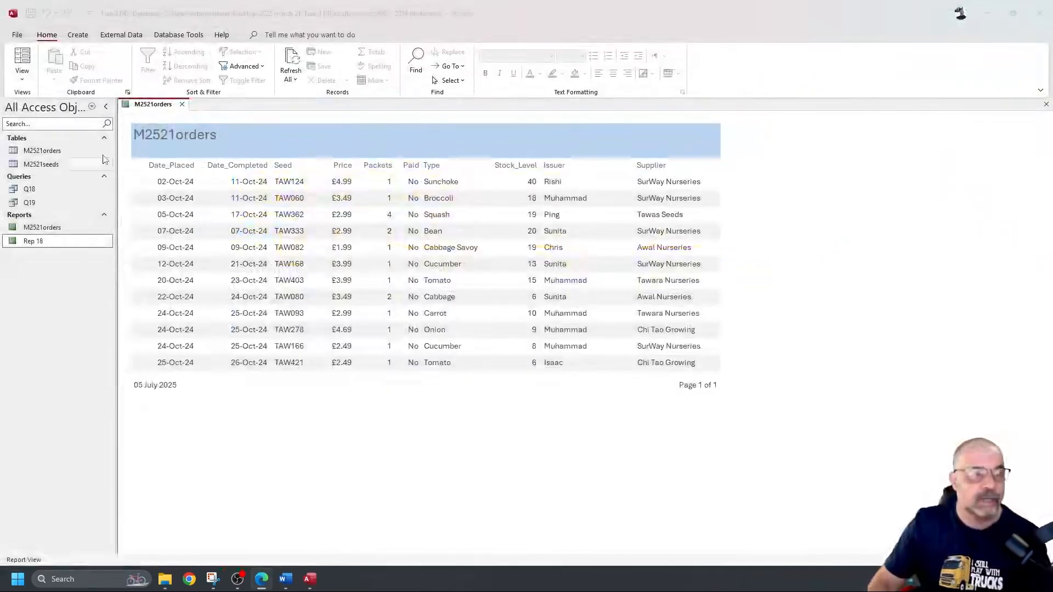
# Step: Add a Group & Sort entry on Supplier set to 'with Z on top' and verify in Report View
pyautogui.click(22, 76)
pyautogui.click(56, 171)
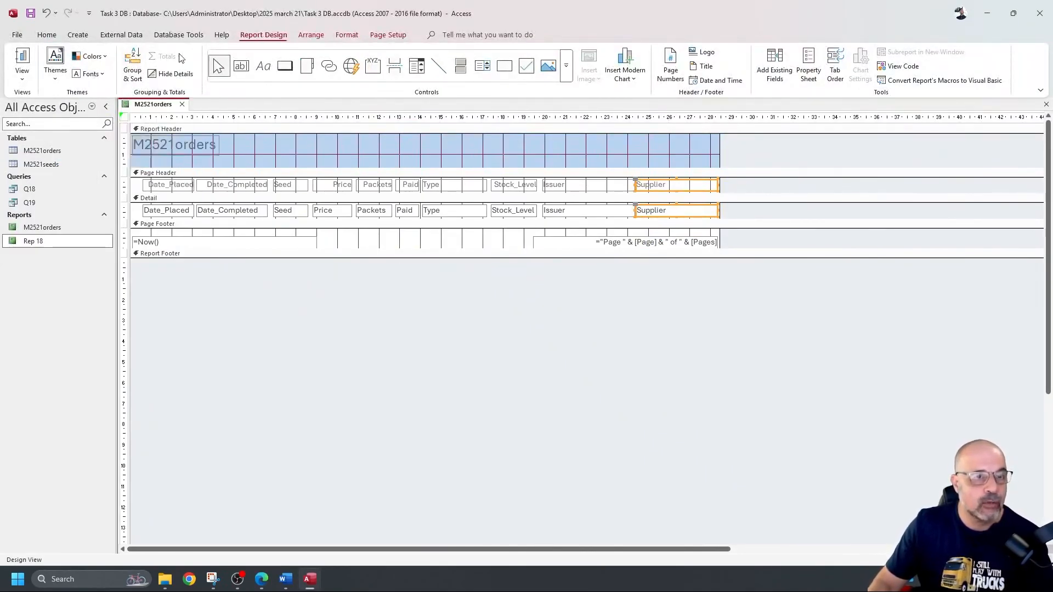
pyautogui.click(134, 65)
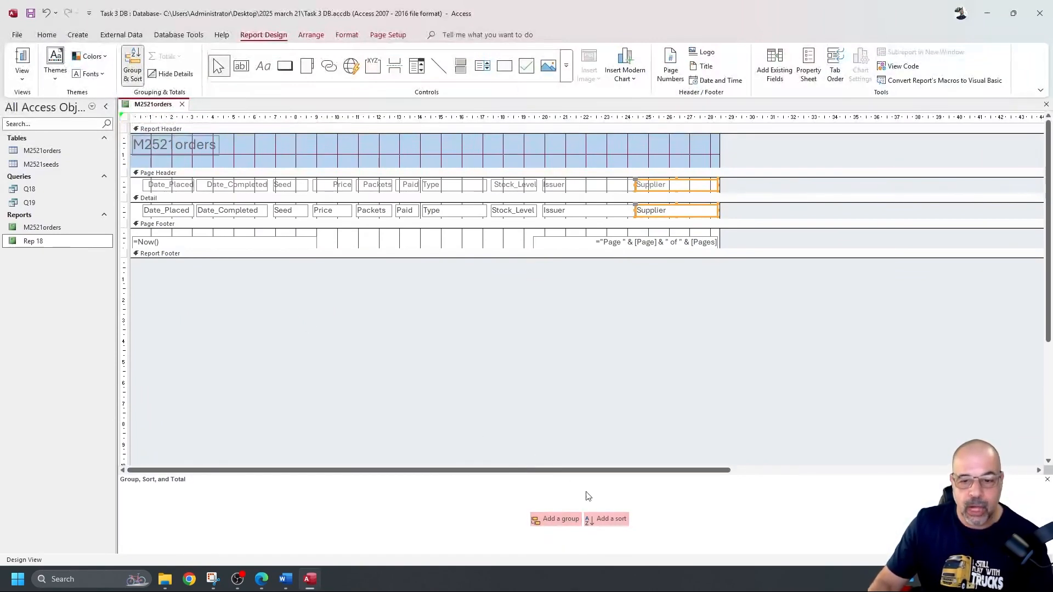
pyautogui.click(613, 522)
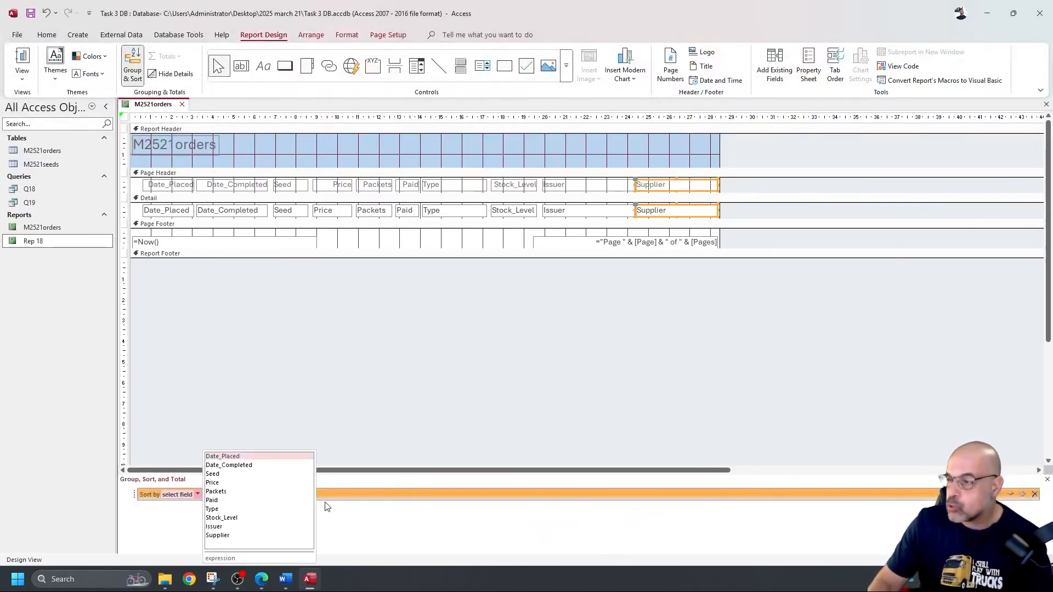
pyautogui.click(242, 536)
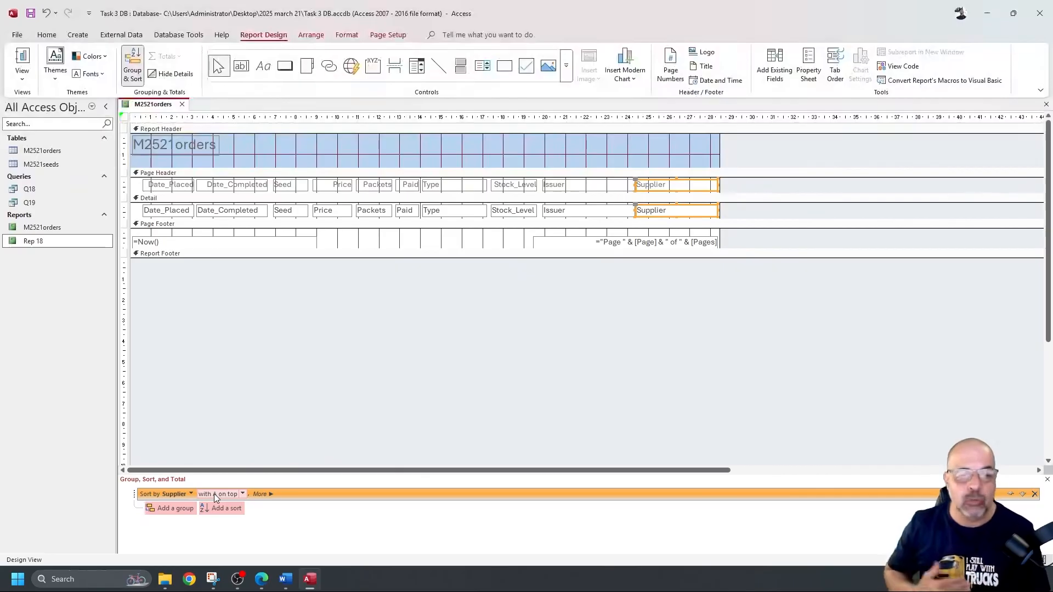
pyautogui.click(241, 494)
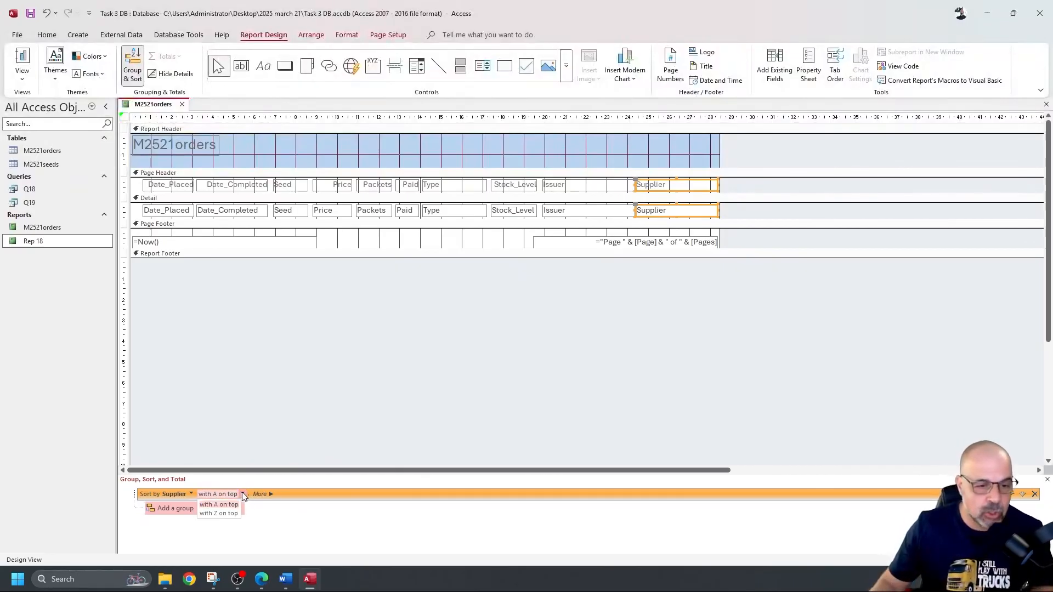
pyautogui.click(225, 513)
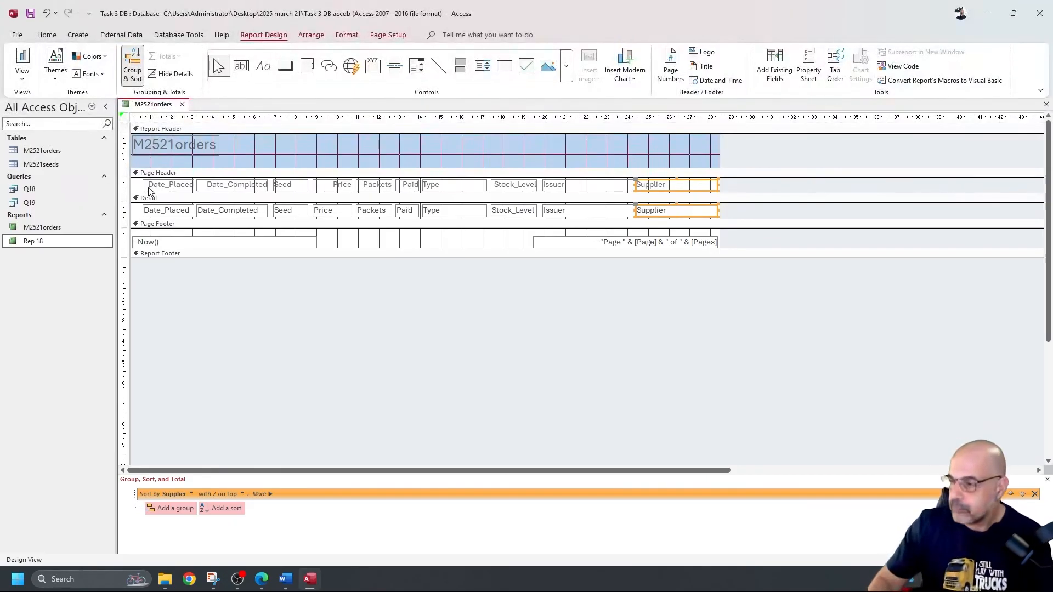
pyautogui.click(22, 60)
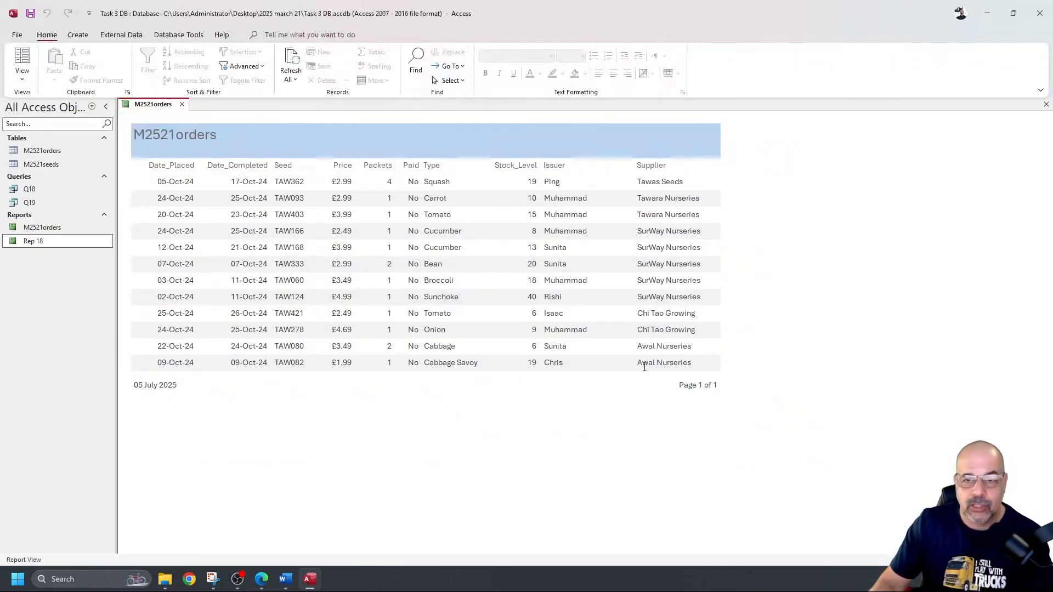
pyautogui.click(22, 78)
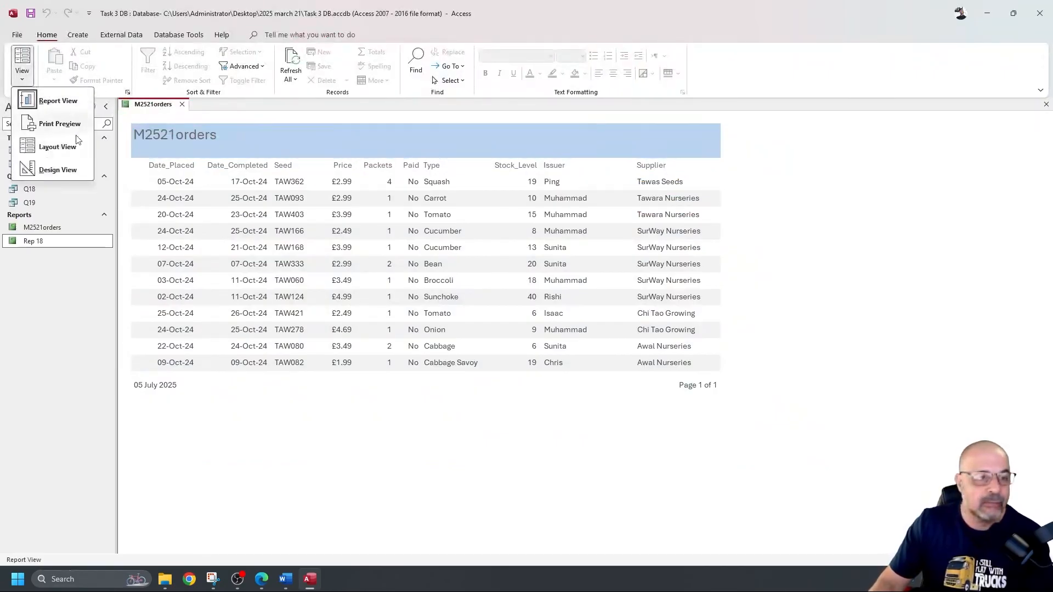
pyautogui.click(76, 171)
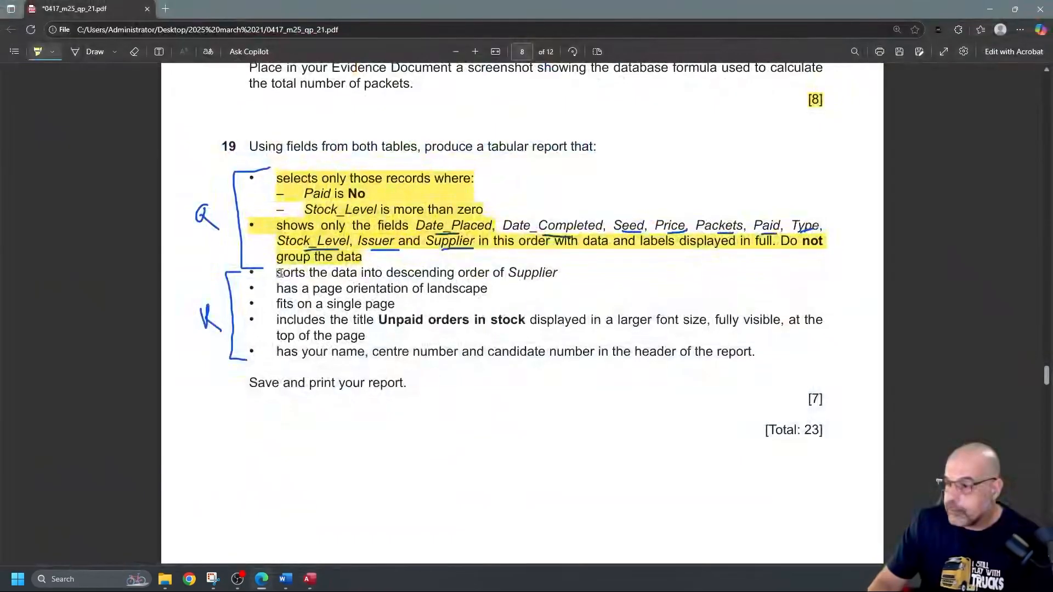
# Step: Highlight the descending Supplier sort and single-page bullets, then check the required title text
pyautogui.moveTo(280, 273); pyautogui.dragTo(557, 273)
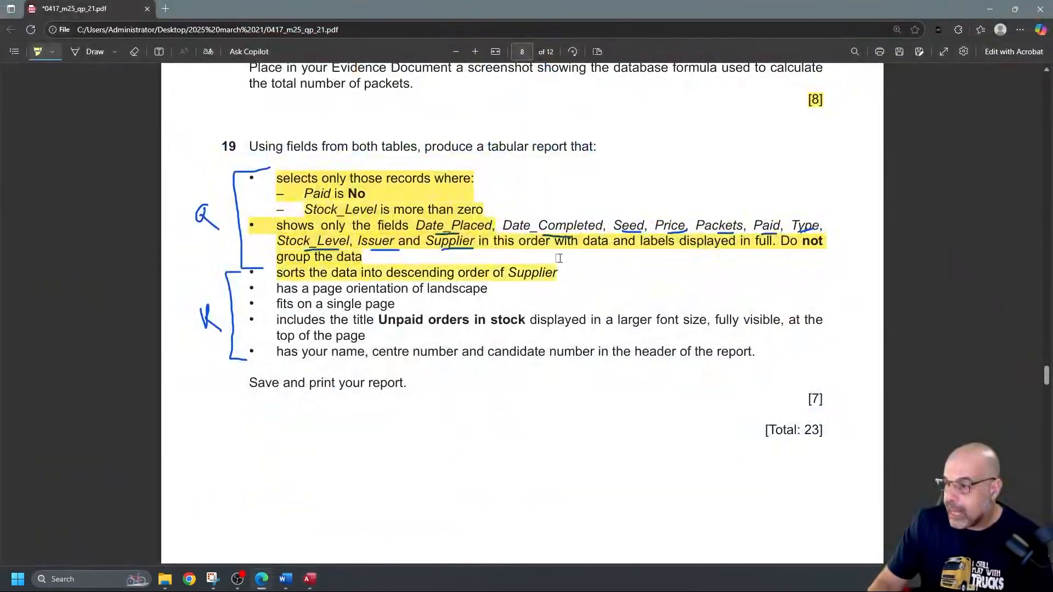
pyautogui.moveTo(282, 290); pyautogui.dragTo(514, 286)
pyautogui.moveTo(276, 305); pyautogui.dragTo(401, 304)
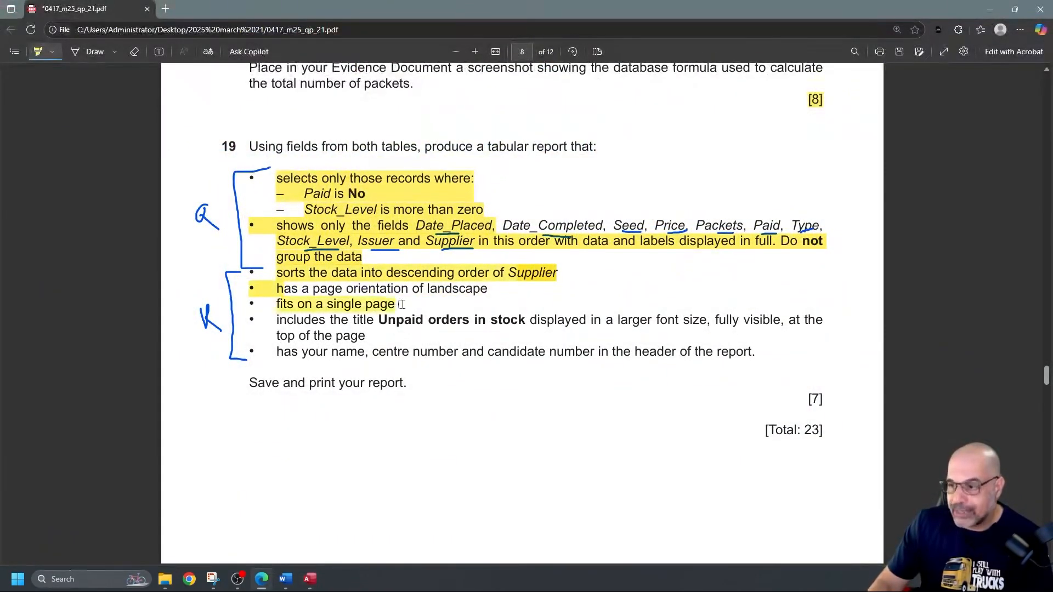
pyautogui.click(36, 52)
pyautogui.moveTo(378, 321); pyautogui.dragTo(525, 322)
pyautogui.hotkey('ctrl', 'c')
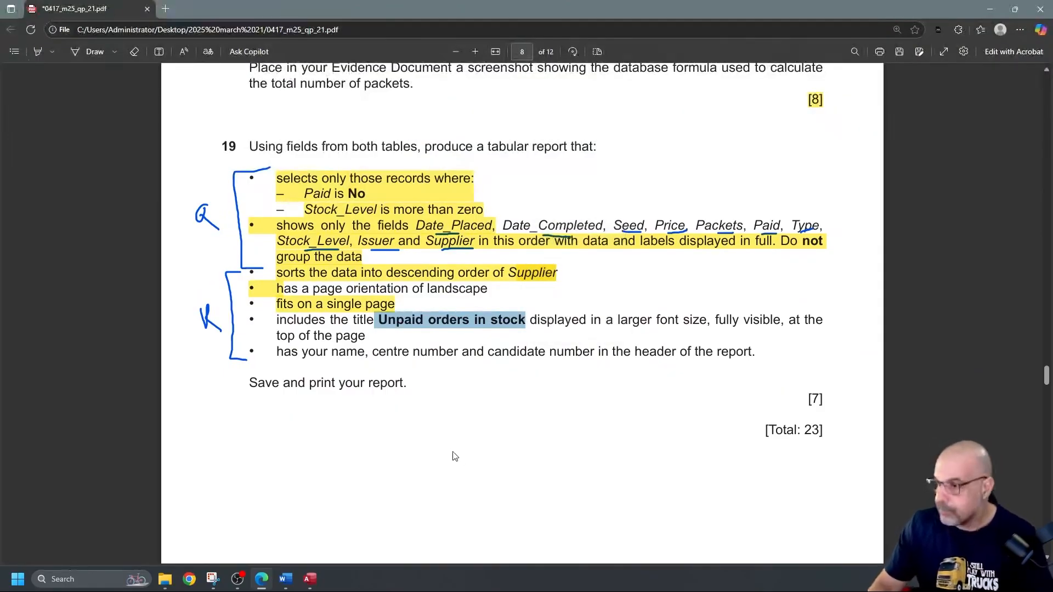
pyautogui.click(72, 412)
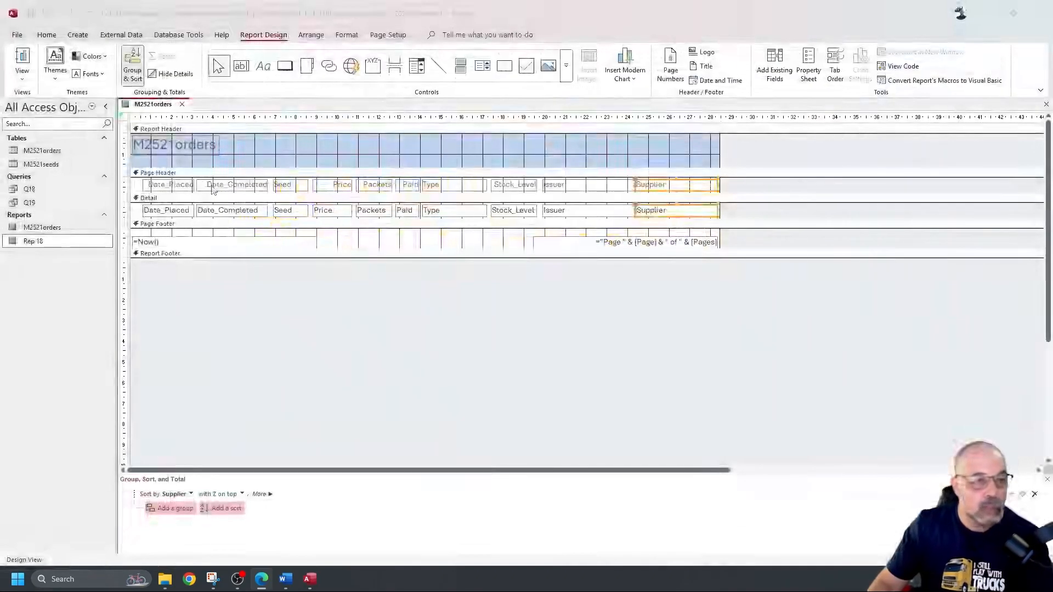
# Step: Replace the M2521orders header title with the pasted text 'Unpaid orders in stock'
pyautogui.doubleClick(186, 144)
pyautogui.doubleClick(187, 144)
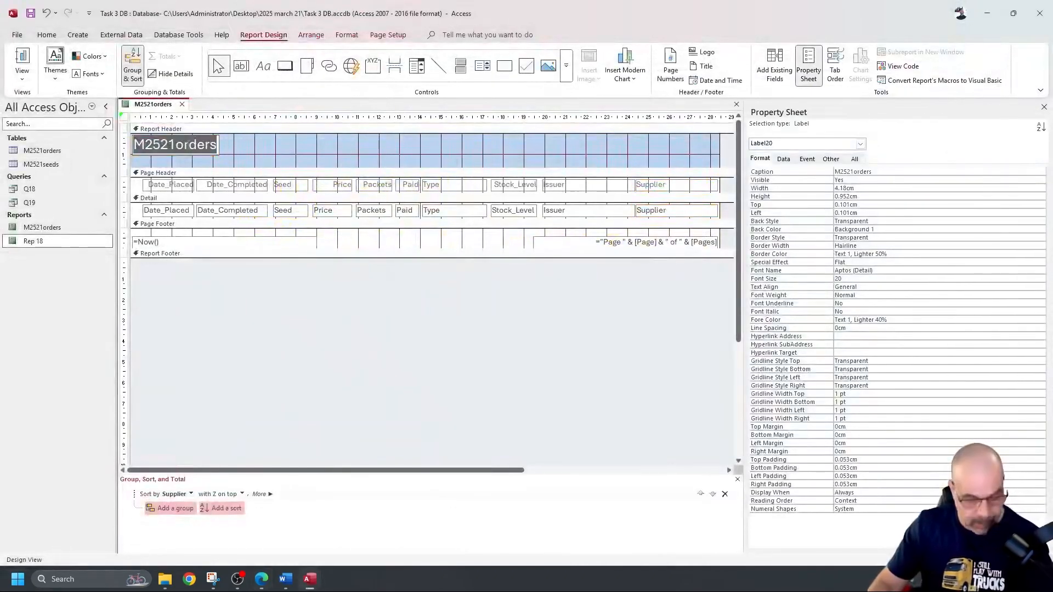
pyautogui.hotkey('ctrl', 'v')
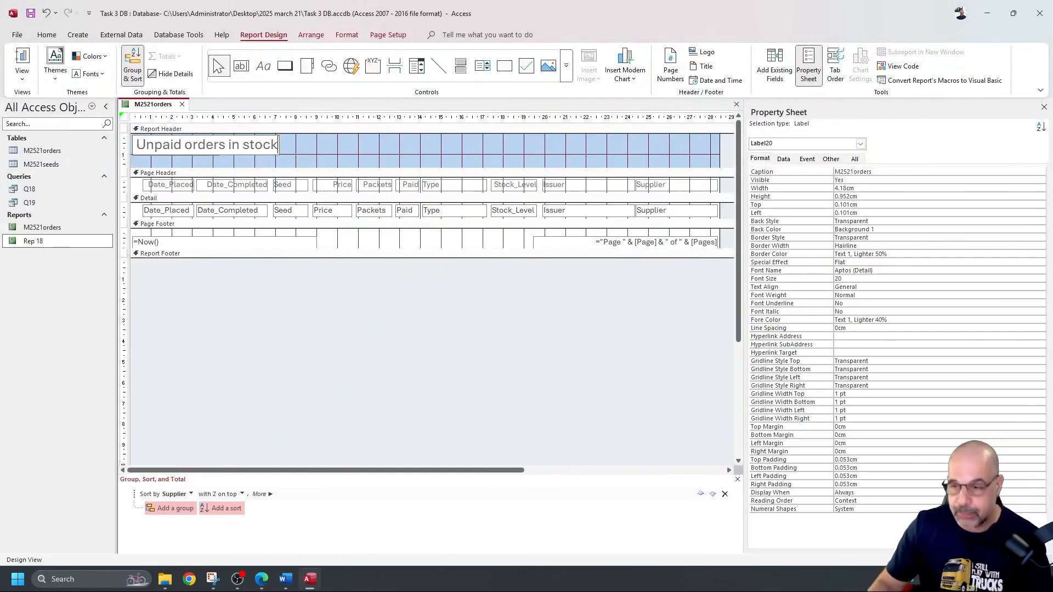
pyautogui.hotkey('alt', 'Tab')
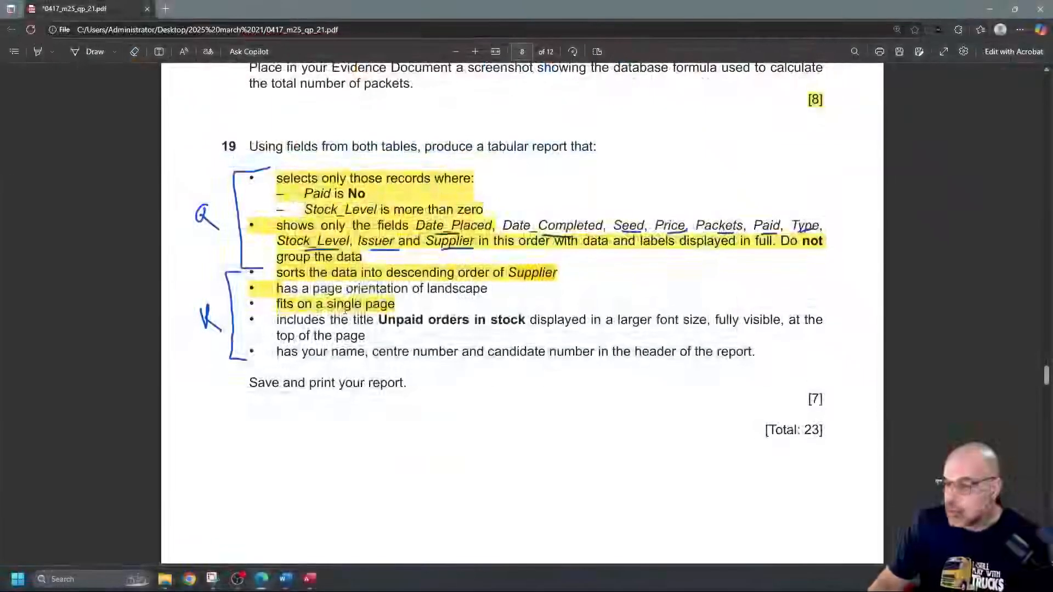
pyautogui.moveTo(320, 321); pyautogui.dragTo(460, 332)
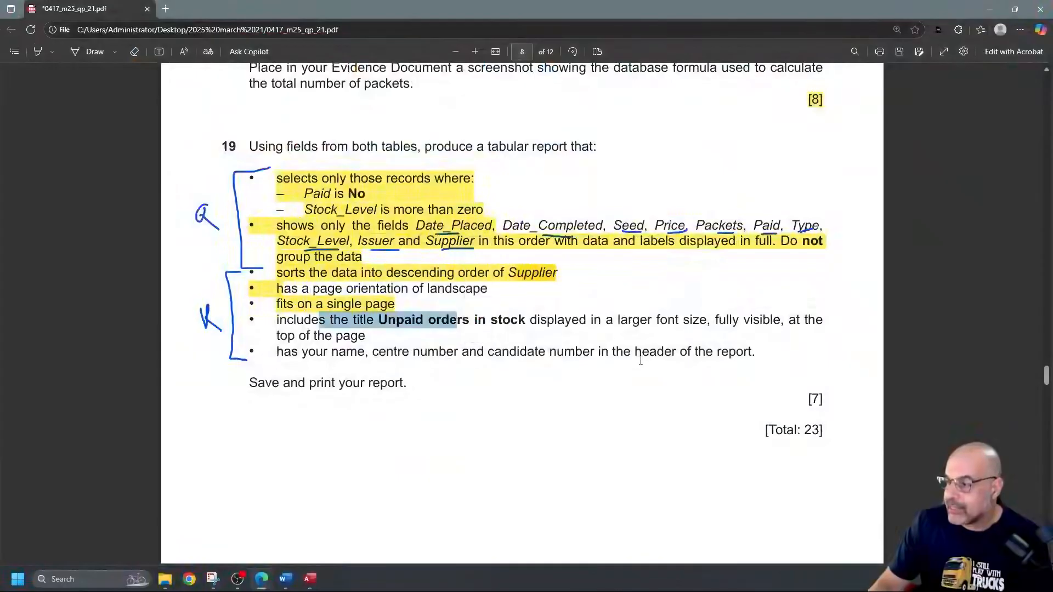
# Step: Read the last bullet about name and candidate details in the header, then return to Access
pyautogui.click(738, 353)
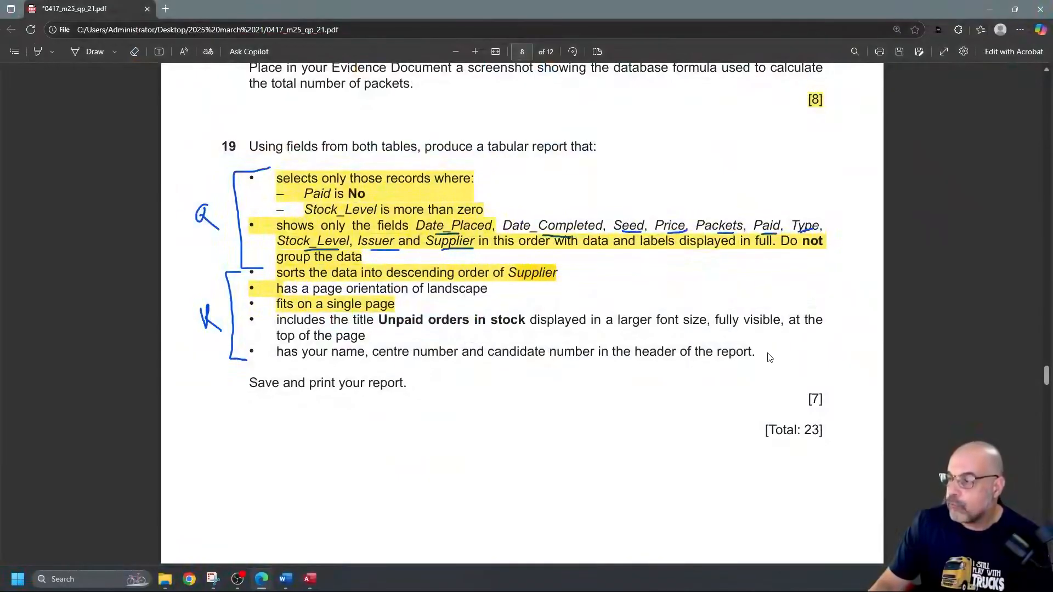
pyautogui.moveTo(636, 352); pyautogui.dragTo(675, 355)
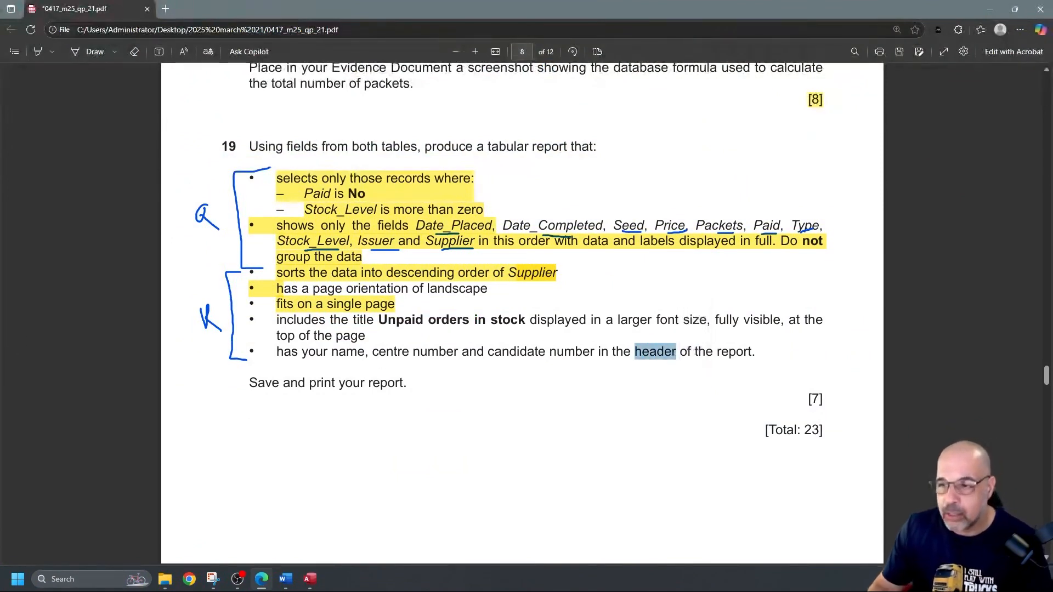
pyautogui.click(62, 330)
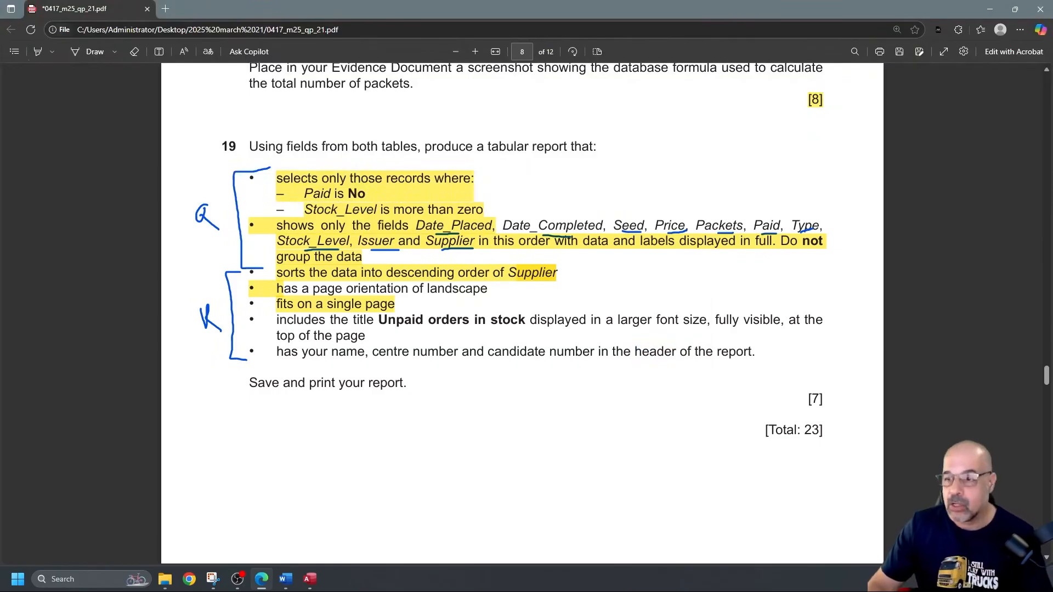
pyautogui.hotkey('alt', 'Tab')
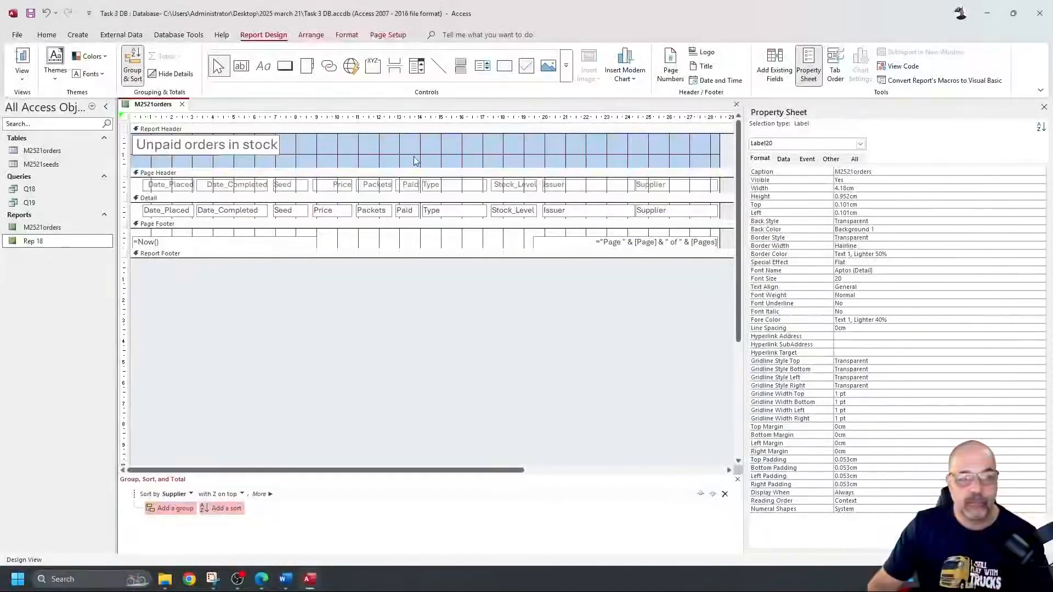
pyautogui.click(22, 59)
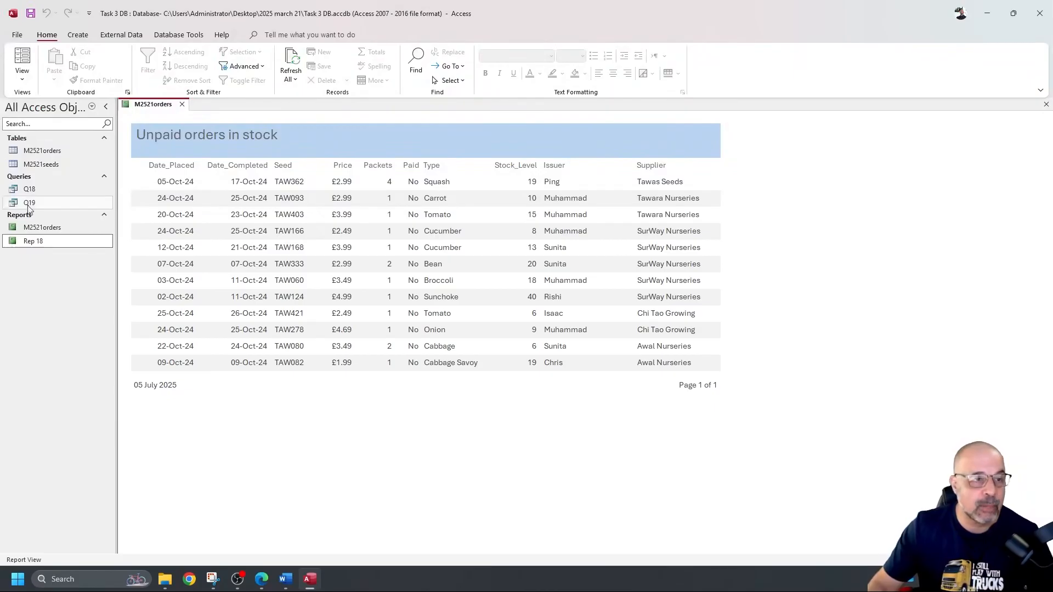
pyautogui.click(23, 77)
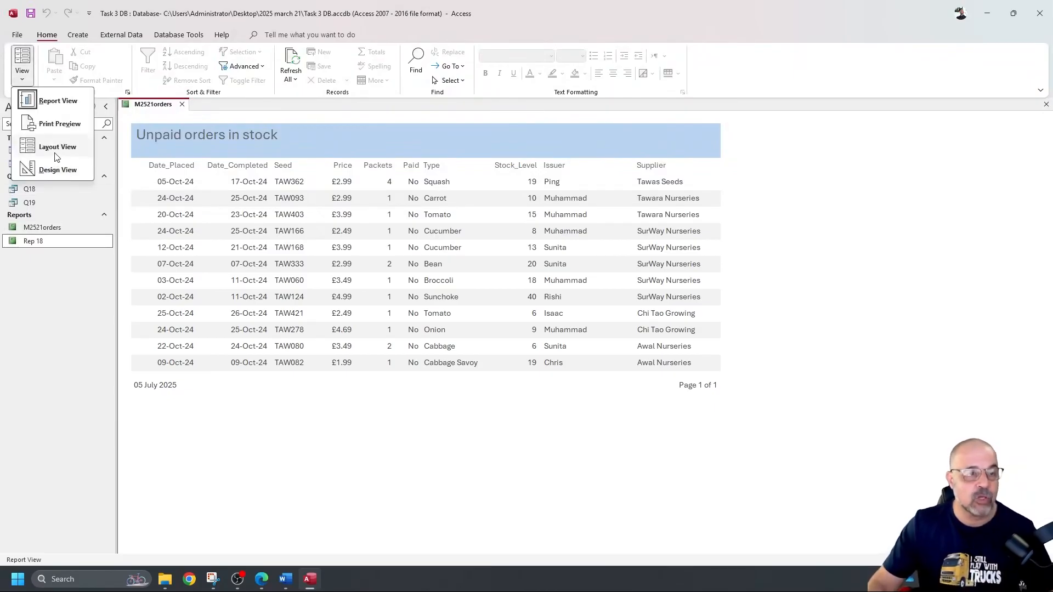
pyautogui.click(65, 171)
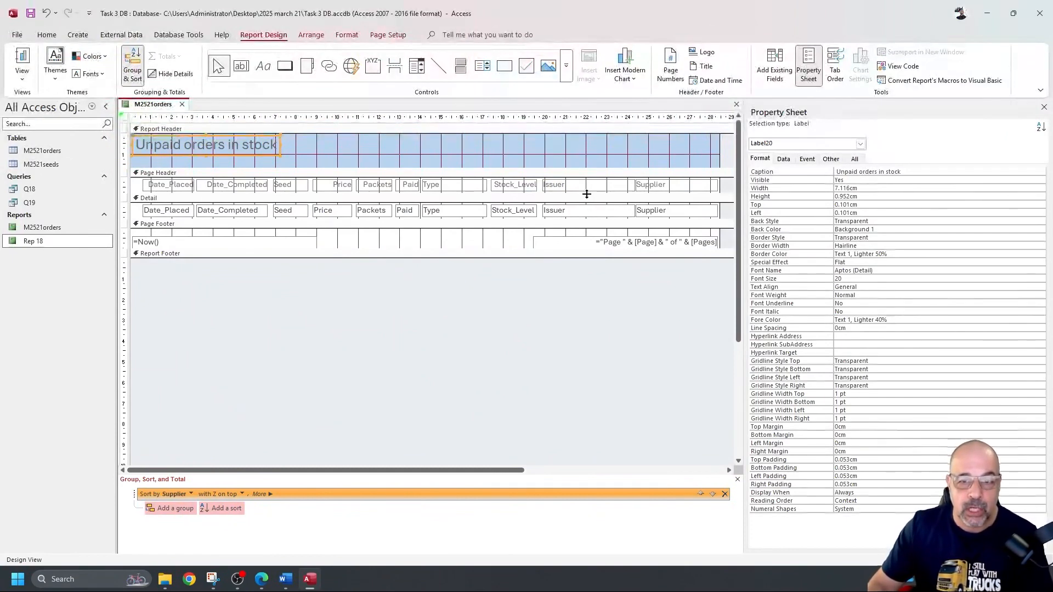
# Step: Make the Page Header taller and move all column labels lower within it
pyautogui.moveTo(586, 194); pyautogui.dragTo(587, 207)
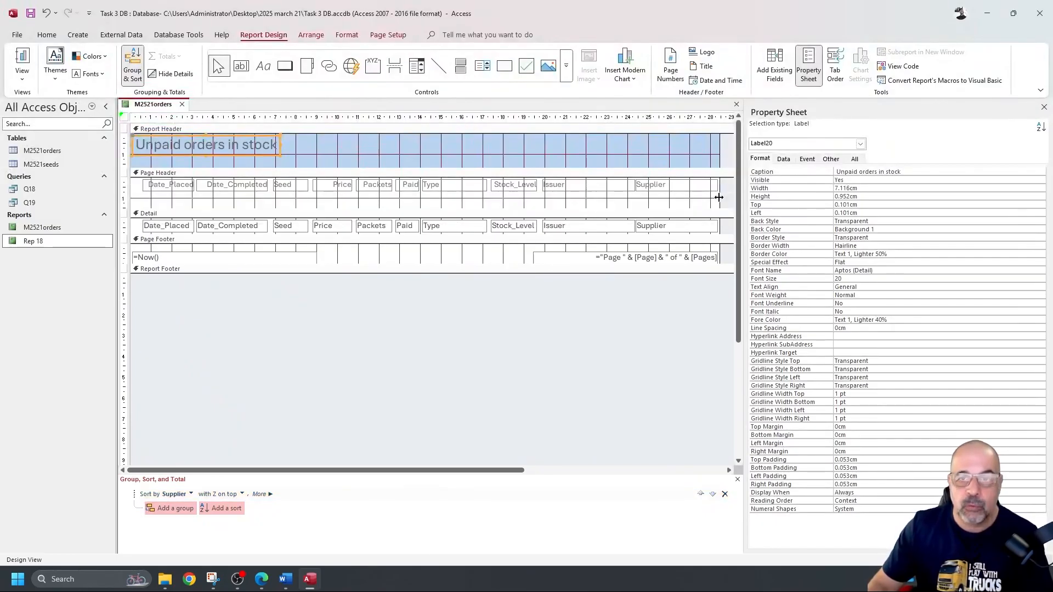
pyautogui.moveTo(728, 197); pyautogui.dragTo(141, 192)
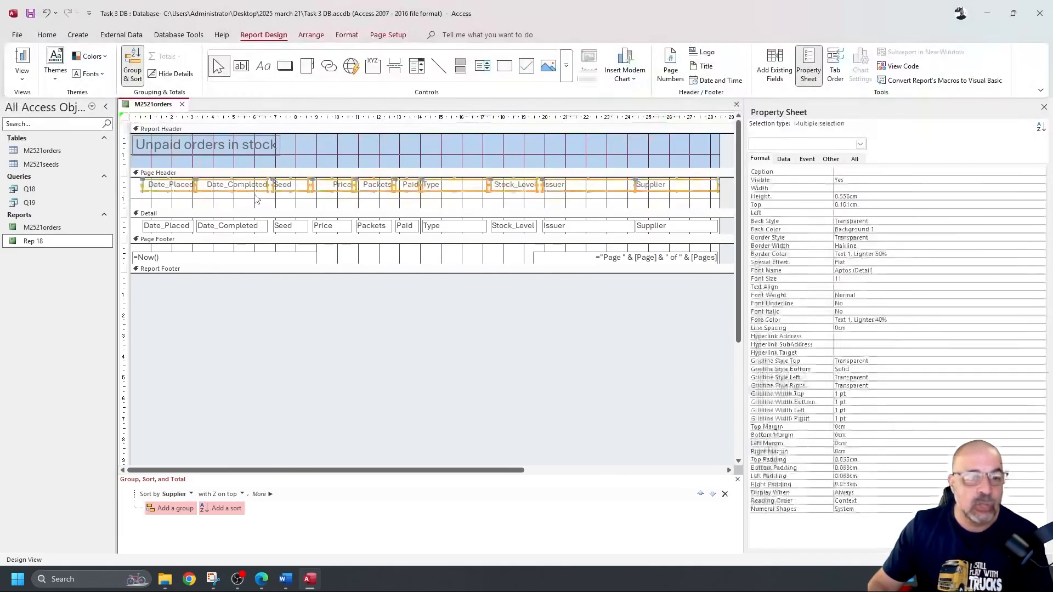
pyautogui.moveTo(345, 191)
pyautogui.mouseDown()
pyautogui.moveTo(342, 209)
pyautogui.moveTo(345, 198)
pyautogui.mouseUp()
pyautogui.click(392, 182)
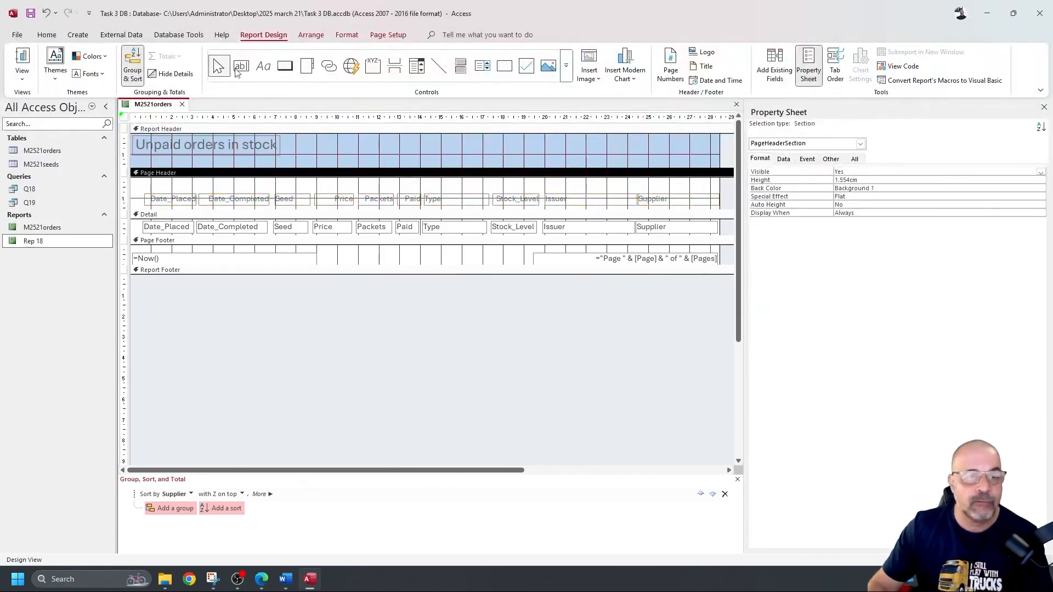
# Step: Add a right-aligned Page Header label with the candidate's name, centre and candidate number, then view the report
pyautogui.click(263, 67)
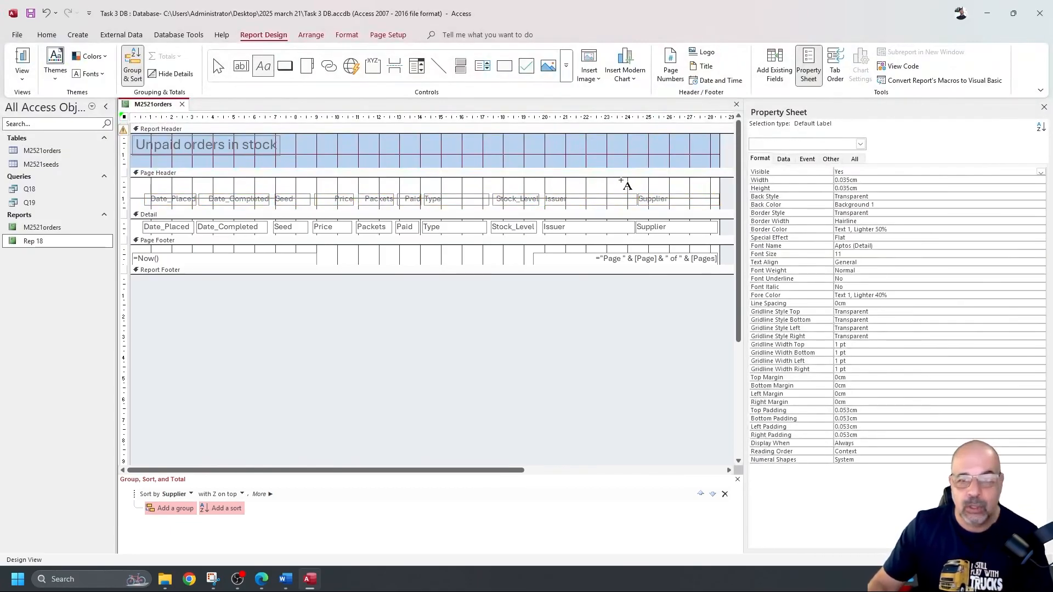
pyautogui.moveTo(592, 180); pyautogui.dragTo(722, 196)
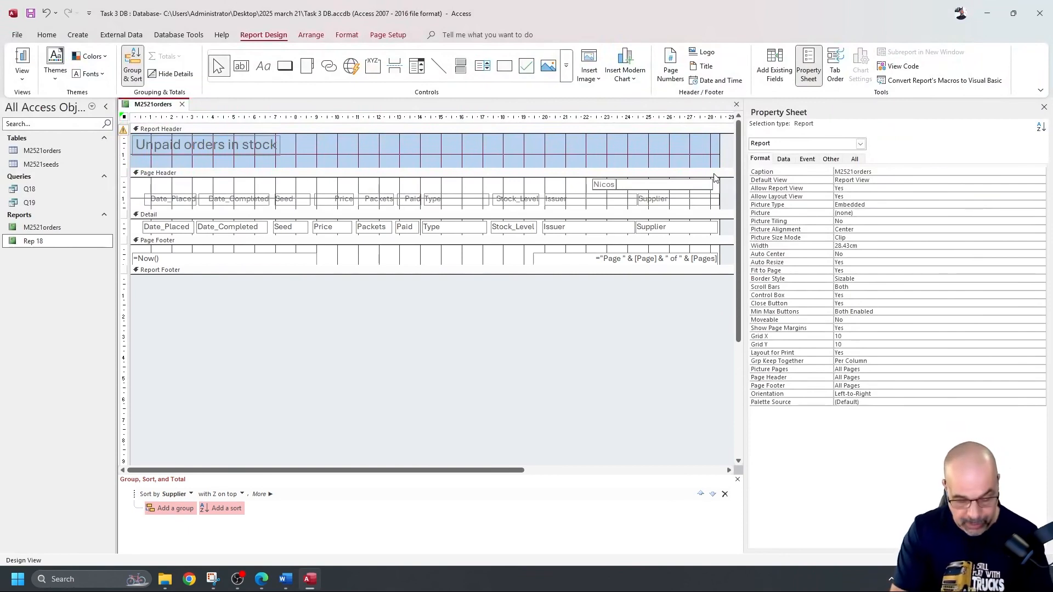
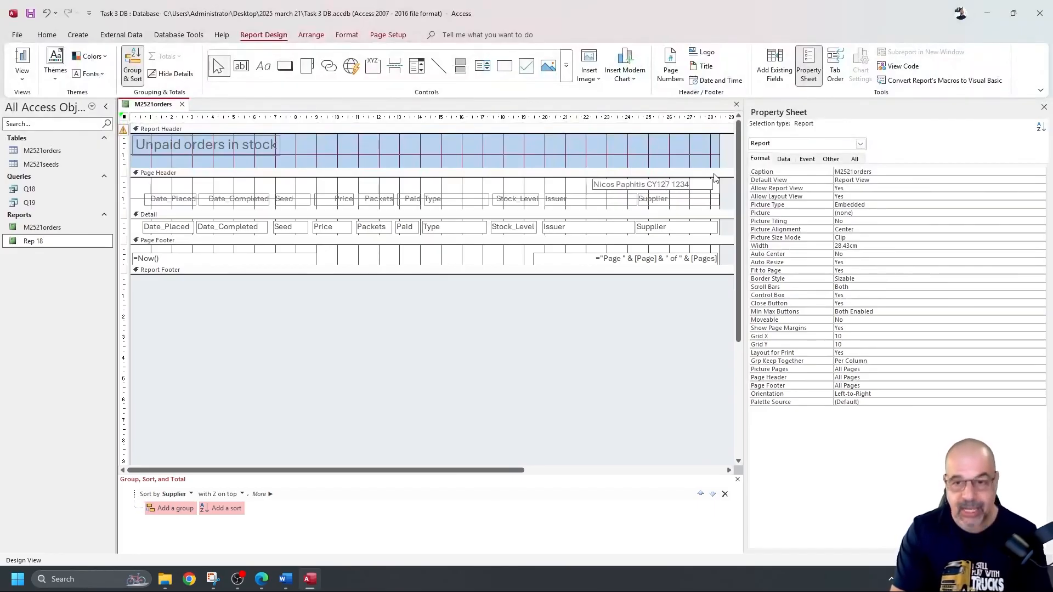
pyautogui.click(555, 188)
pyautogui.click(613, 187)
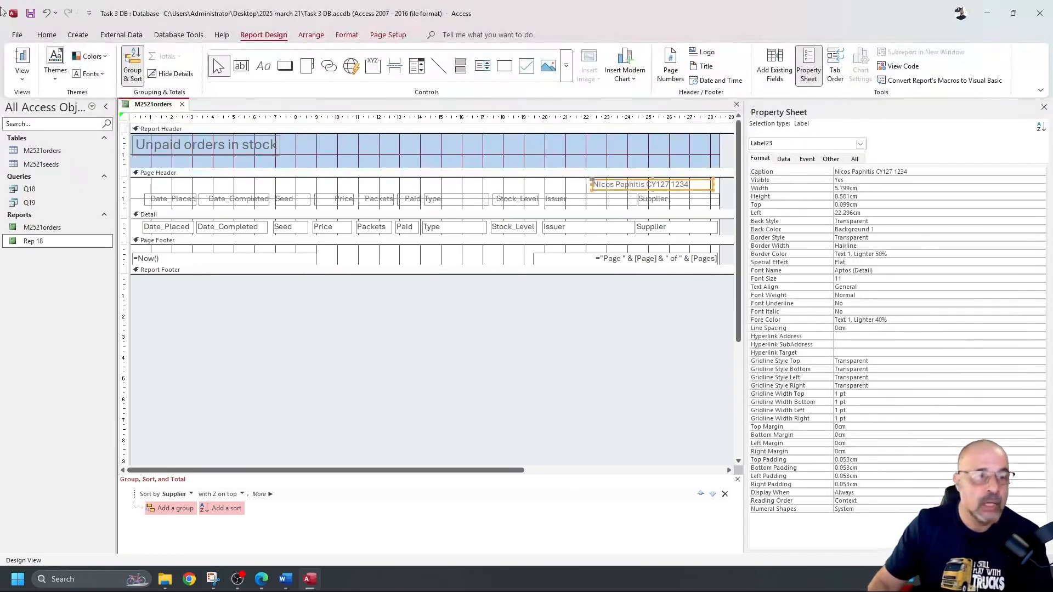
pyautogui.click(47, 34)
pyautogui.click(627, 72)
pyautogui.click(23, 57)
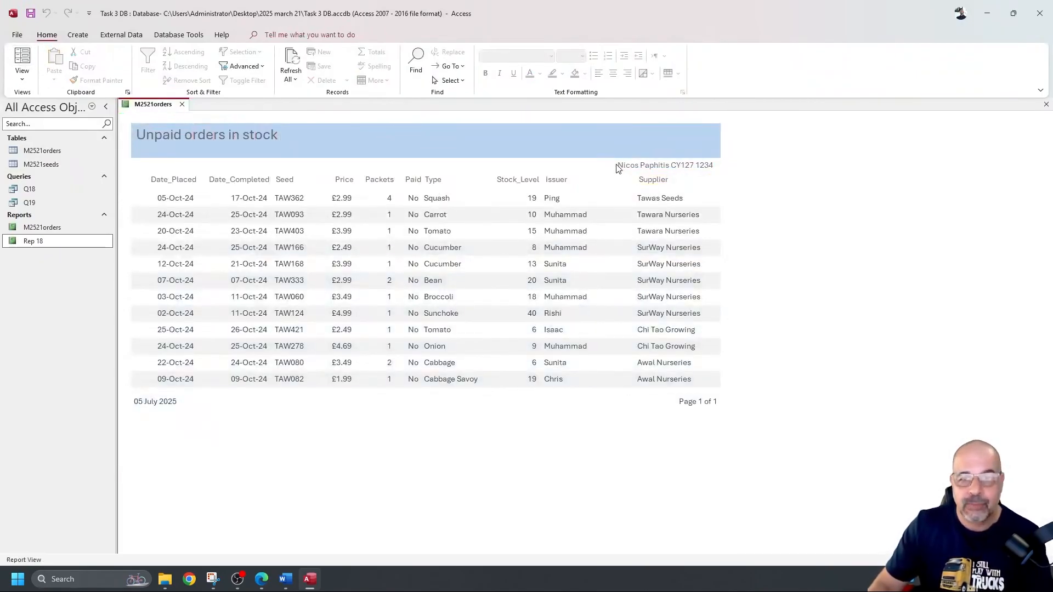
# Step: Select the header band holding the candidate label, then return the report to Design View
pyautogui.click(686, 171)
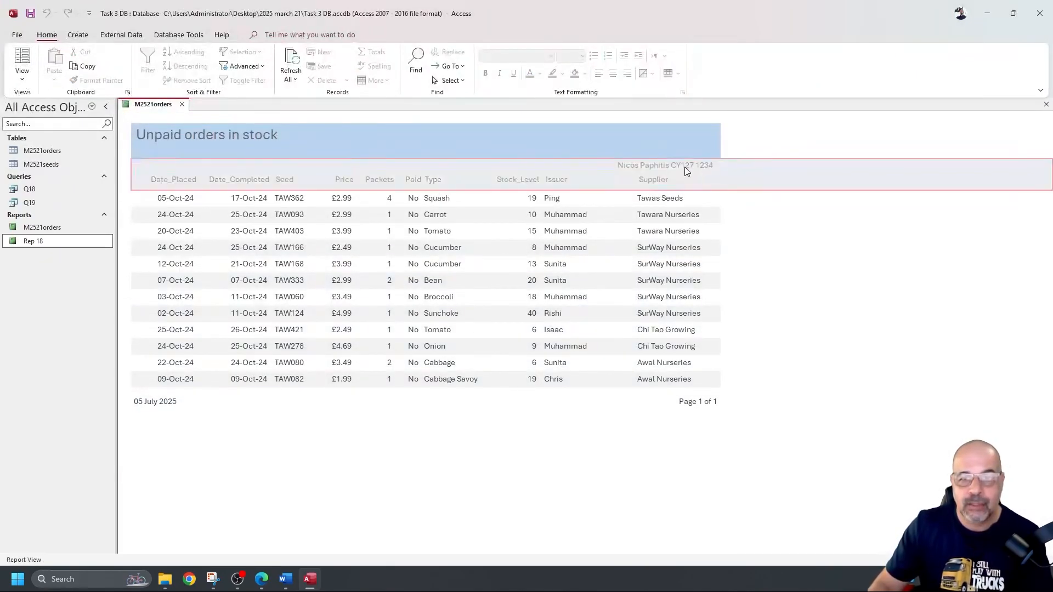
pyautogui.click(761, 219)
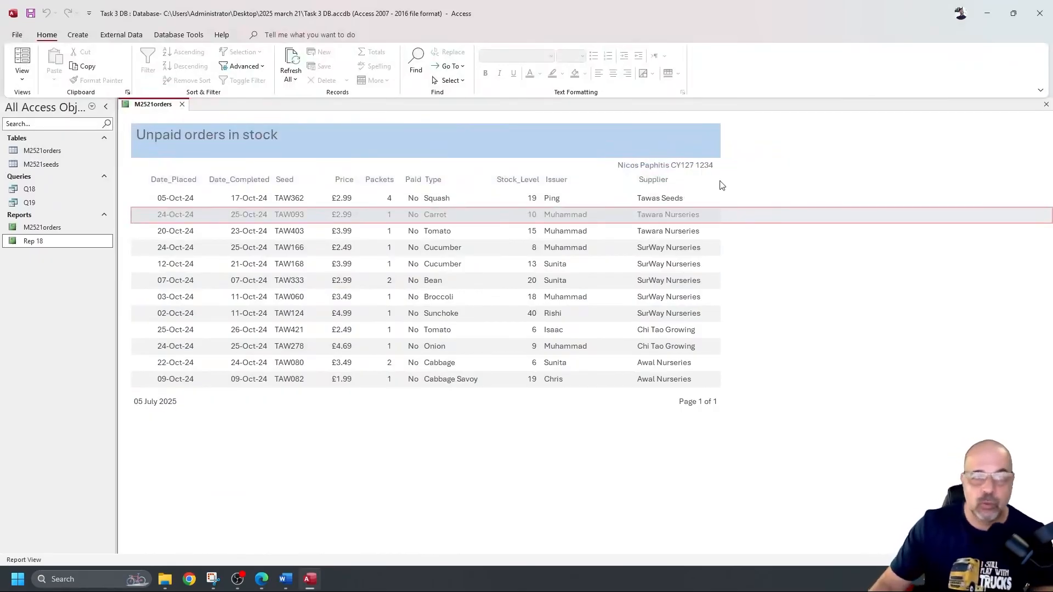
pyautogui.click(22, 57)
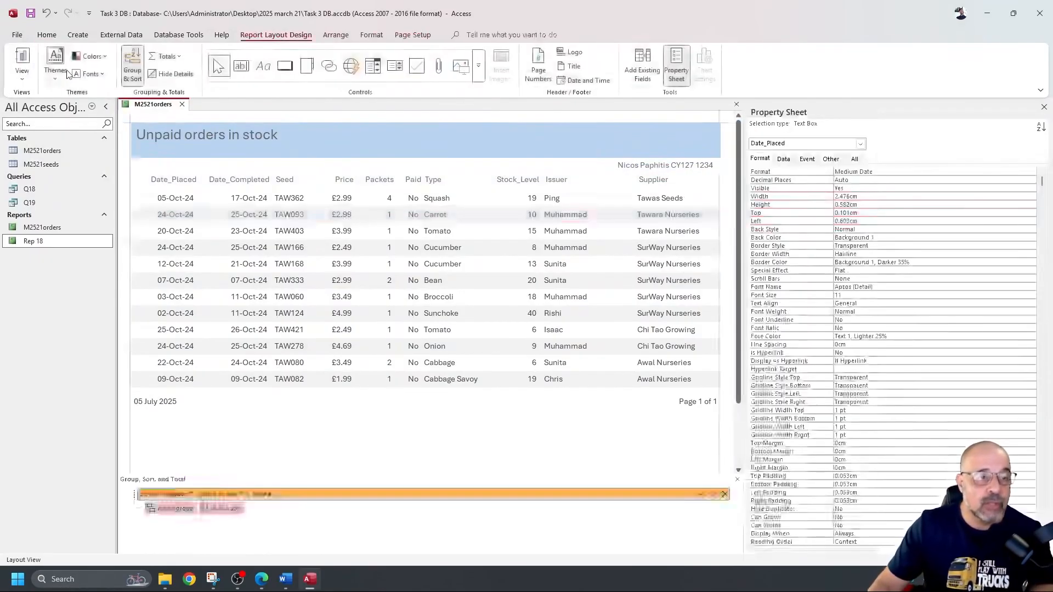
pyautogui.click(22, 78)
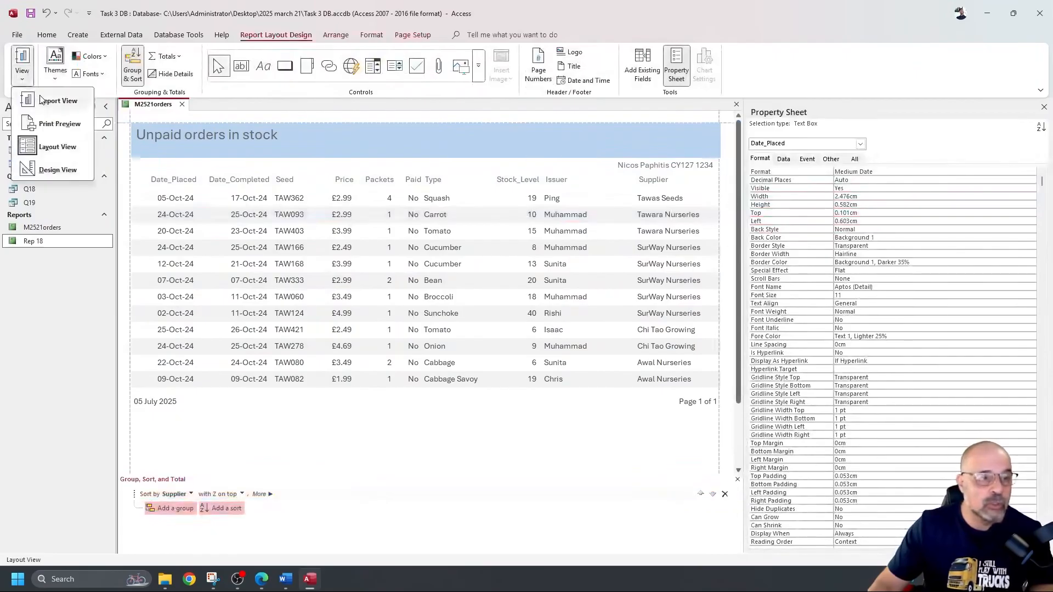
pyautogui.click(44, 169)
# Step: Paste a copy of the candidate label into the Report Header, placed at its right side
pyautogui.click(612, 190)
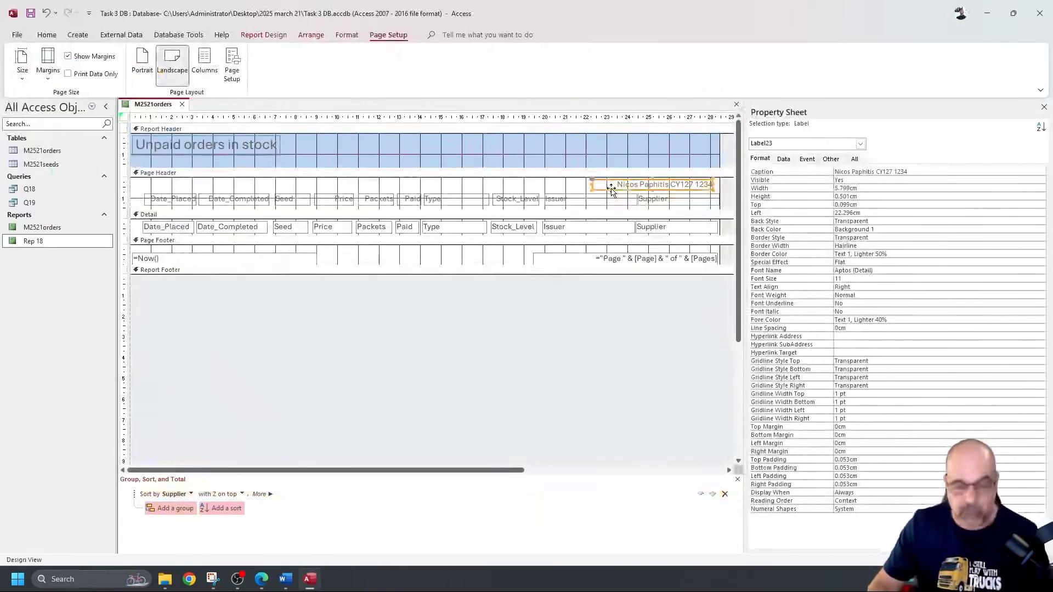
pyautogui.click(646, 156)
pyautogui.hotkey('ctrl', 'v')
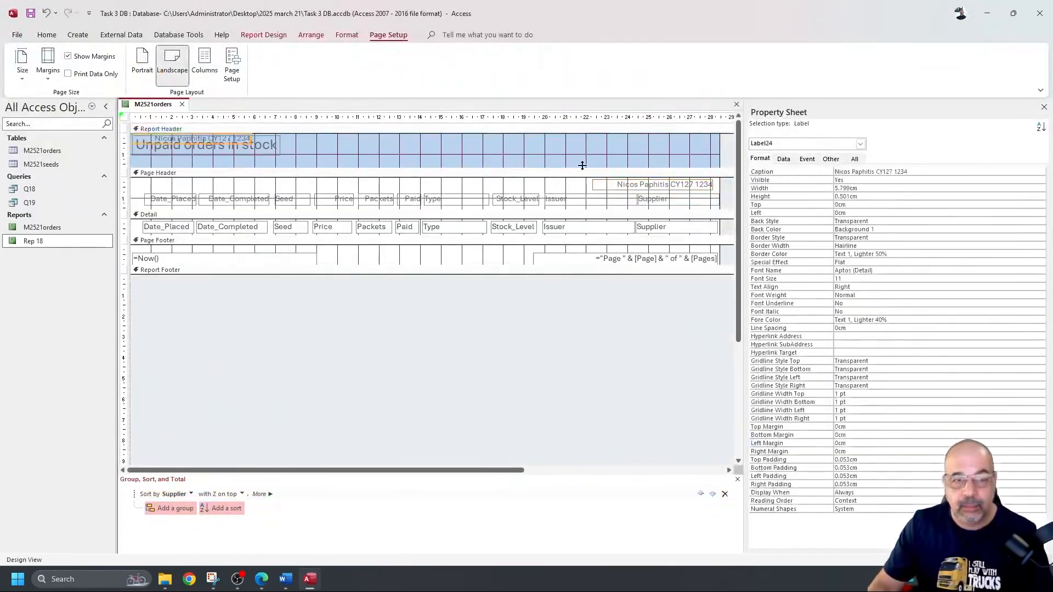
pyautogui.moveTo(232, 143); pyautogui.dragTo(697, 149)
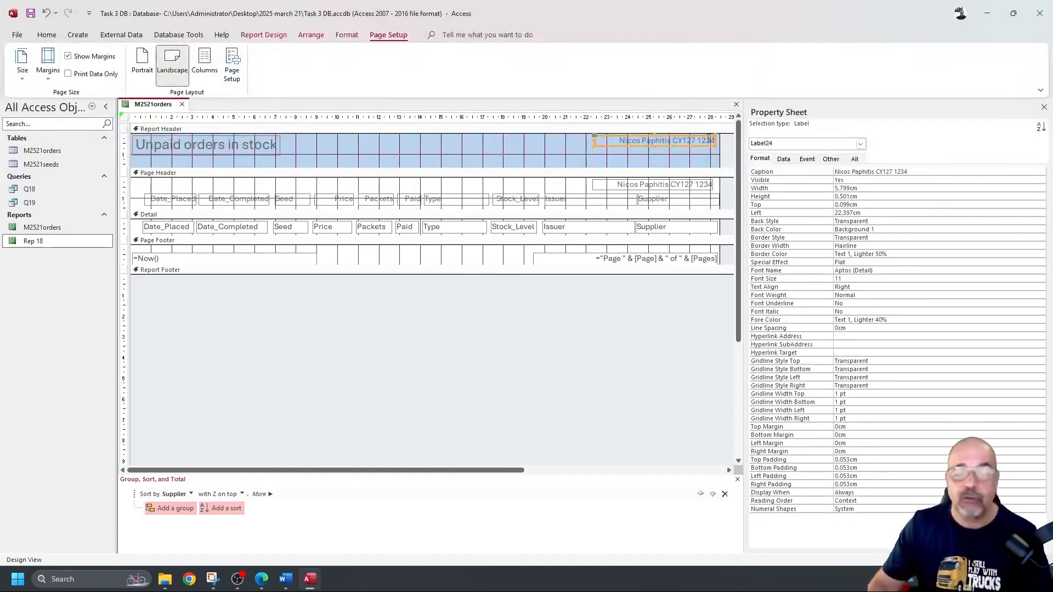
# Step: Check the report in Report View, then return to Design View and delete the pasted label copy
pyautogui.click(48, 35)
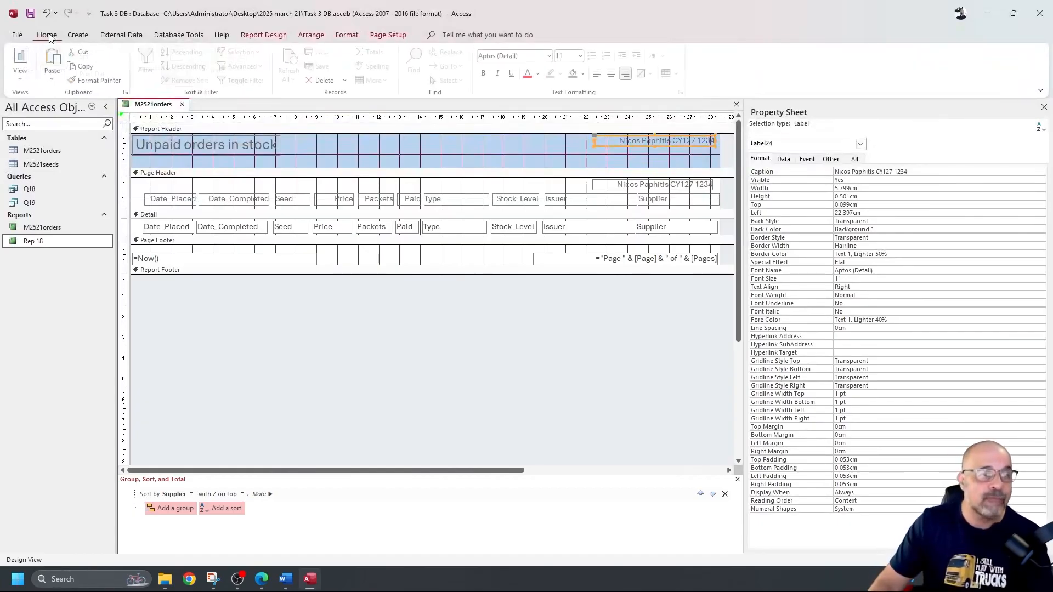
pyautogui.click(28, 58)
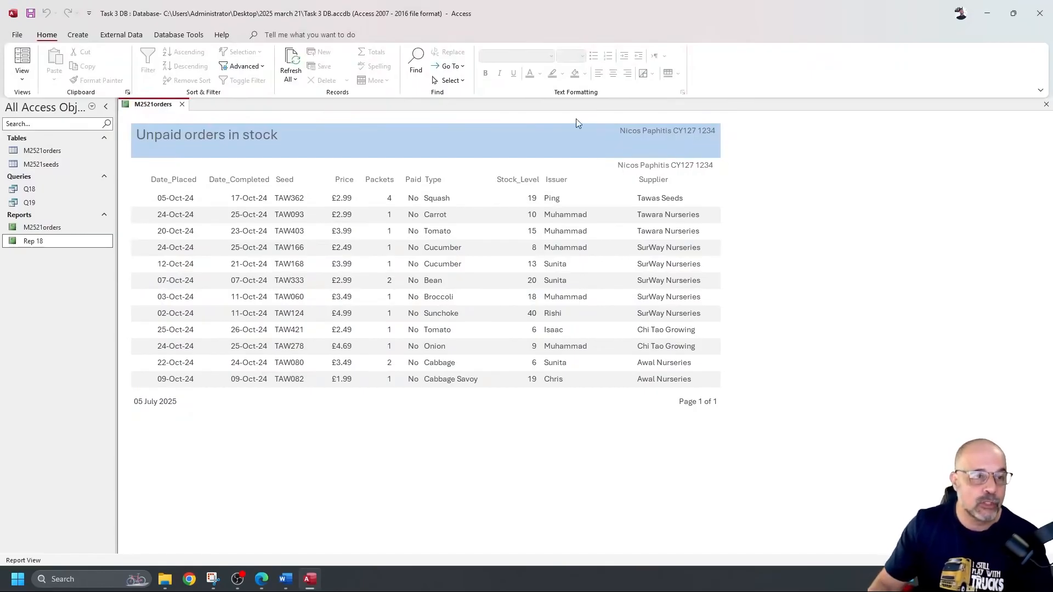
pyautogui.click(22, 79)
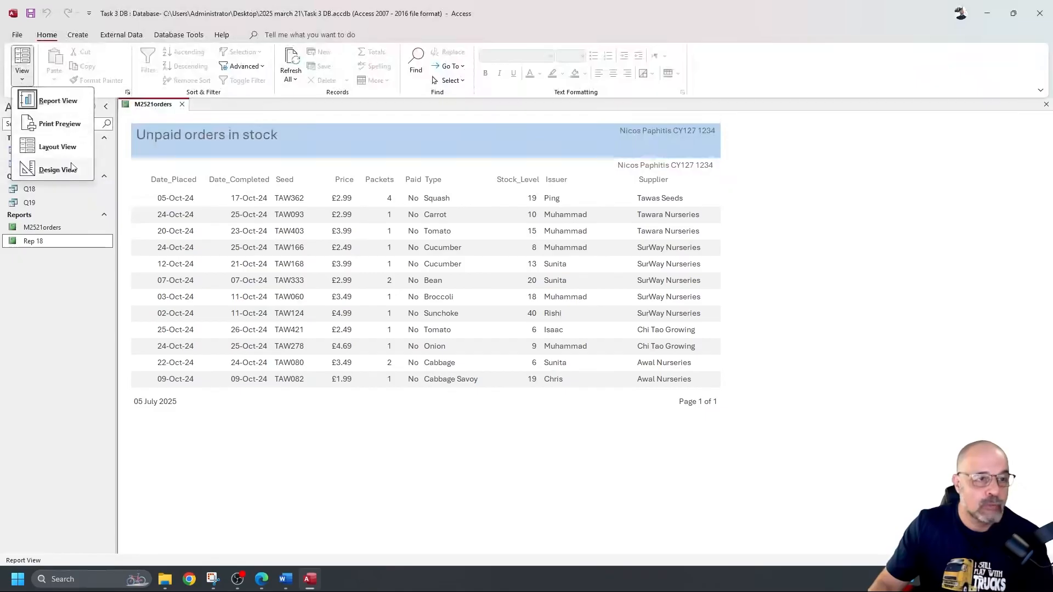
pyautogui.click(58, 169)
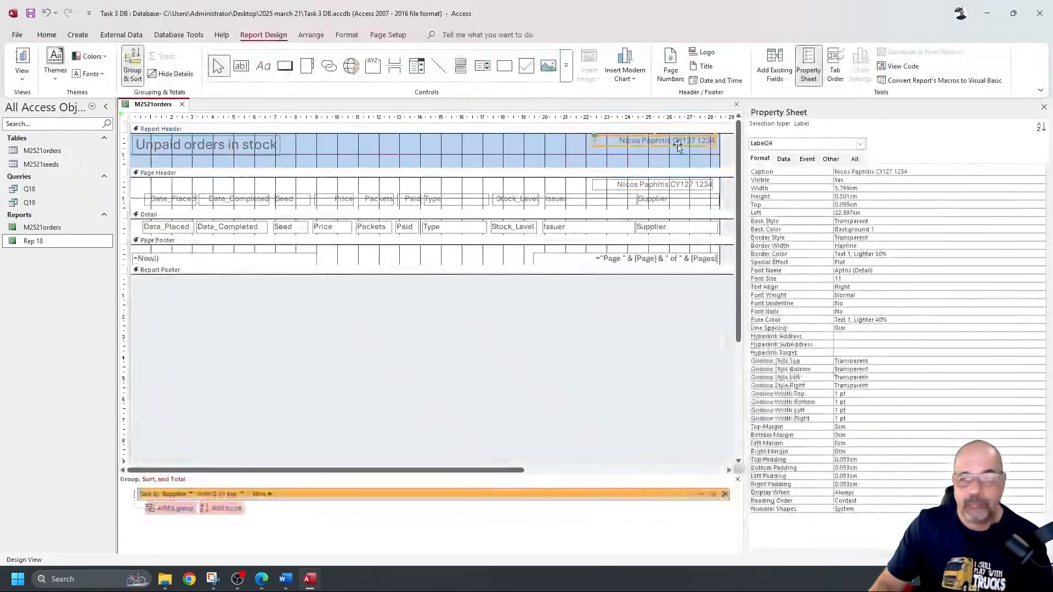
pyautogui.press('Delete')
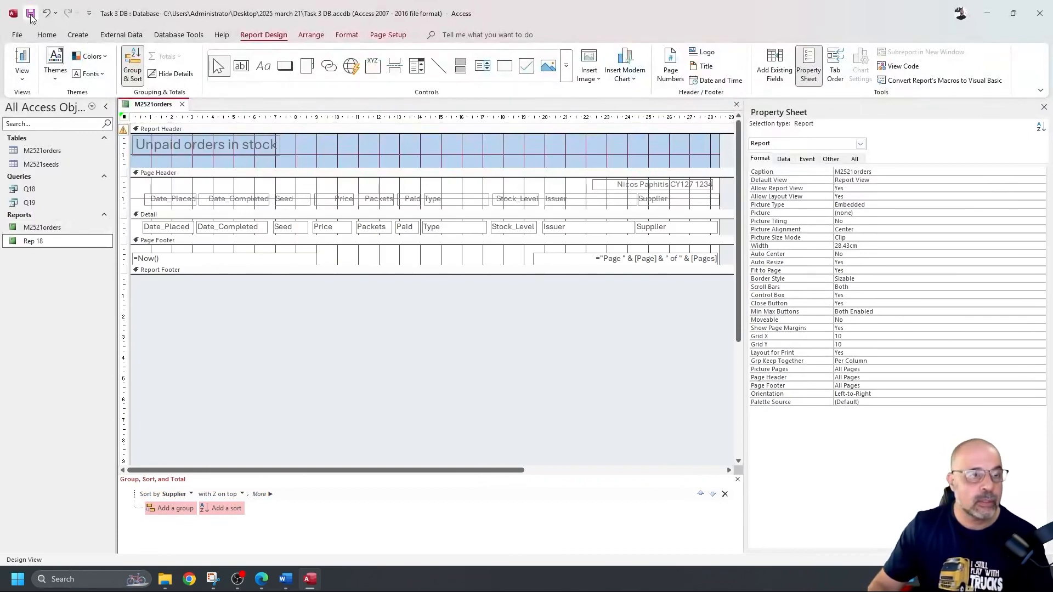
# Step: Save and close the report, rename M2521orders to 'Rep 19', and open it
pyautogui.click(64, 228)
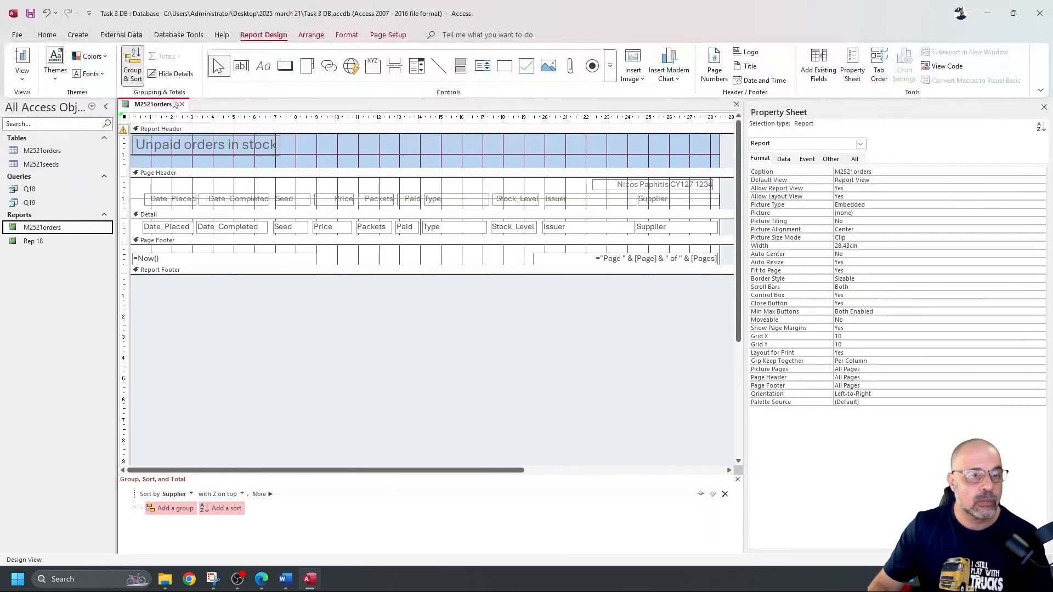
pyautogui.click(181, 104)
pyautogui.rightClick(72, 227)
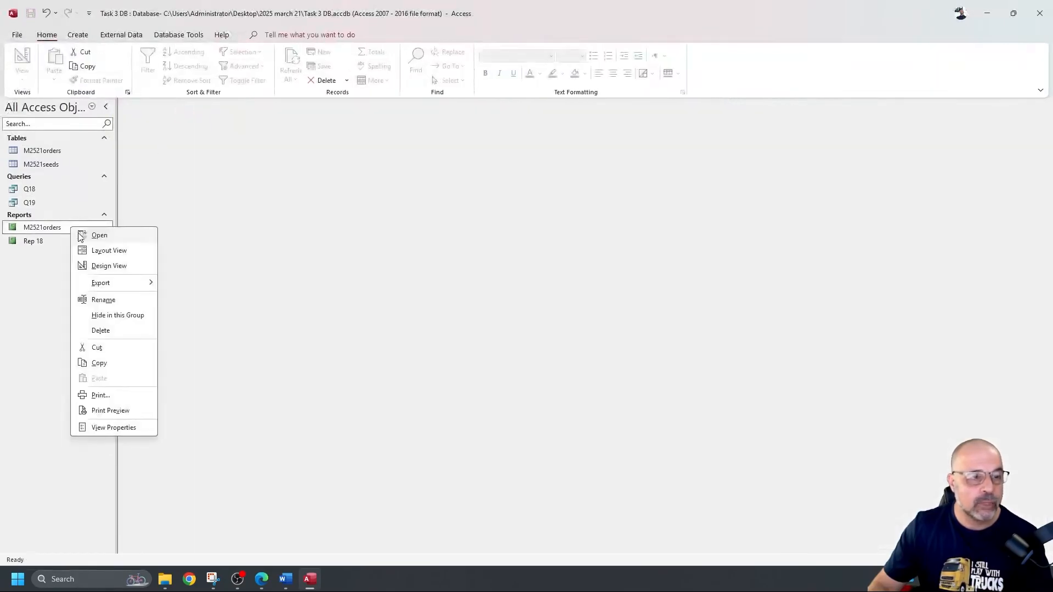
pyautogui.click(121, 300)
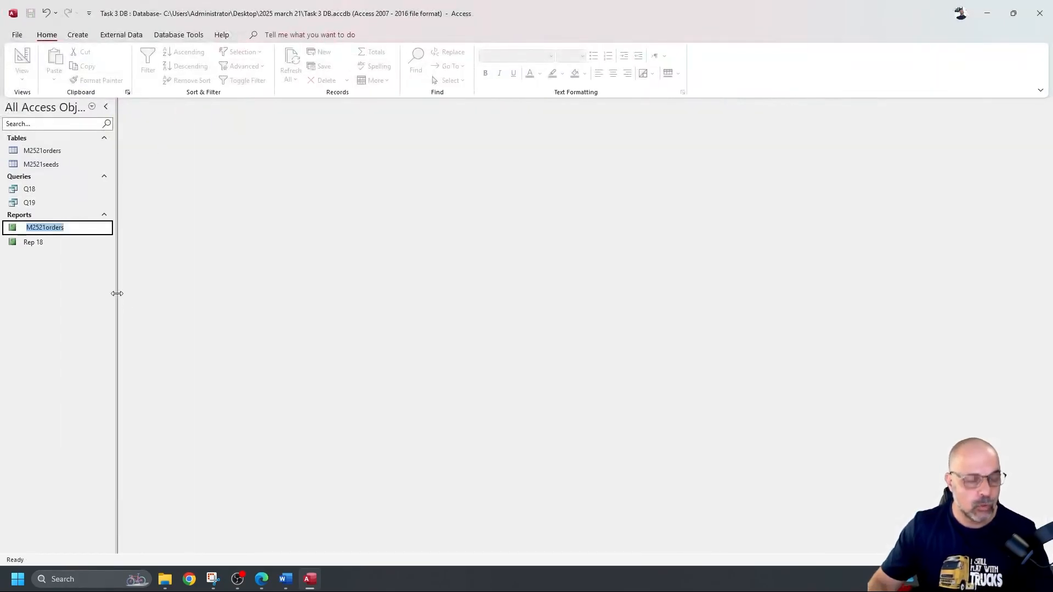
pyautogui.write('Rep 19')
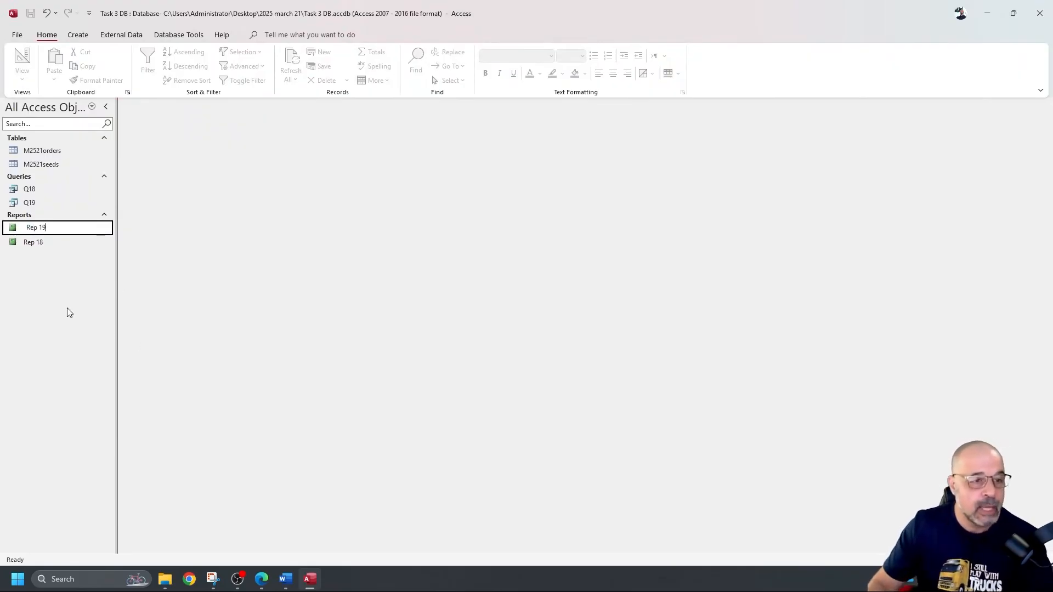
pyautogui.press('Return')
pyautogui.doubleClick(76, 245)
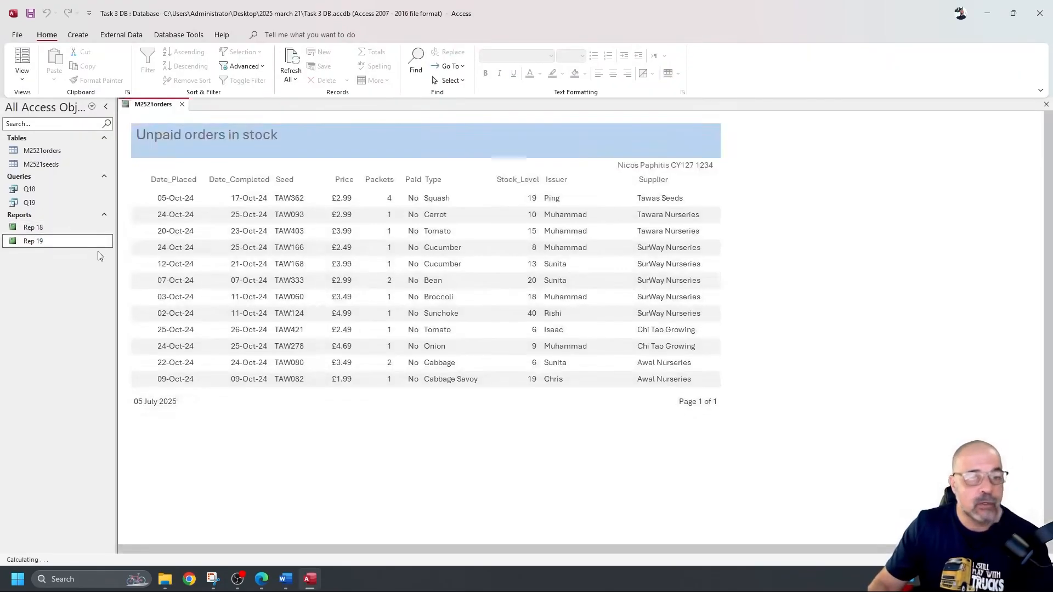
pyautogui.click(22, 37)
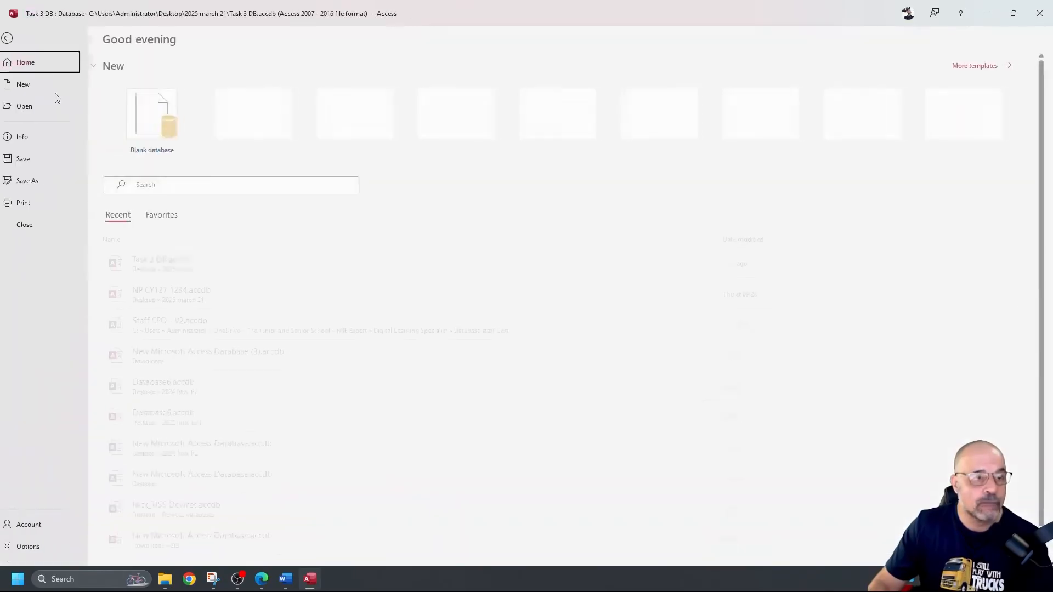
# Step: Print-preview Rep 19 and inspect the landscape page at whole-page and full-size zoom
pyautogui.click(38, 201)
pyautogui.click(188, 159)
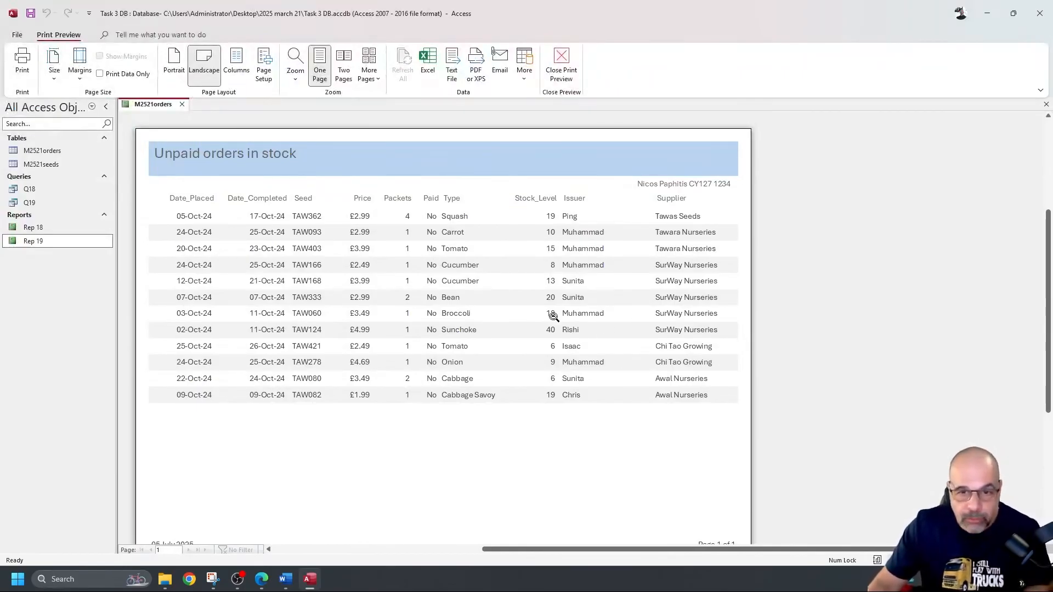
pyautogui.click(416, 396)
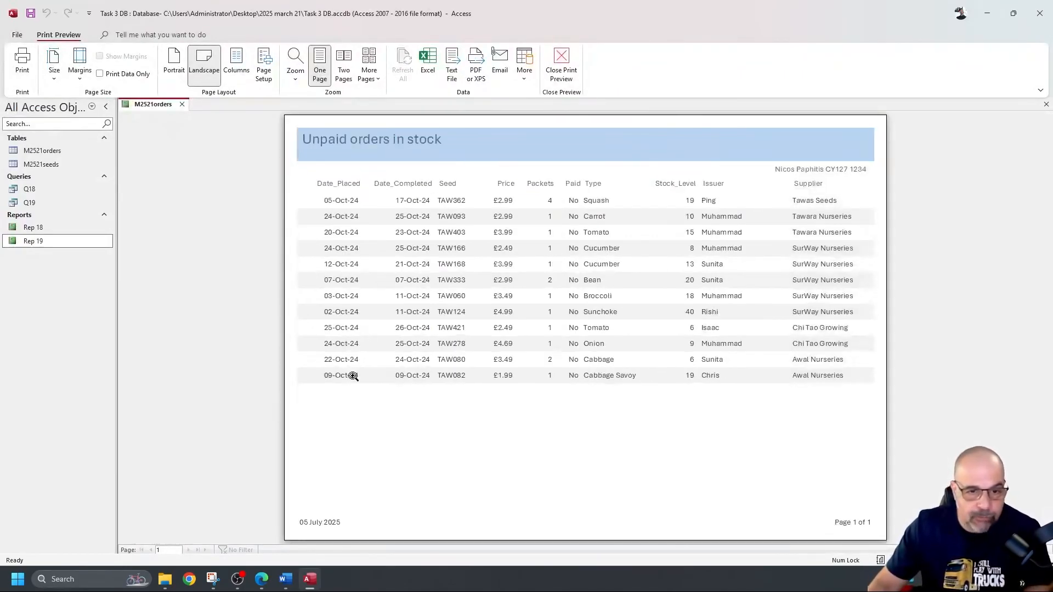
pyautogui.click(352, 346)
pyautogui.scroll(-4, 463, 421)
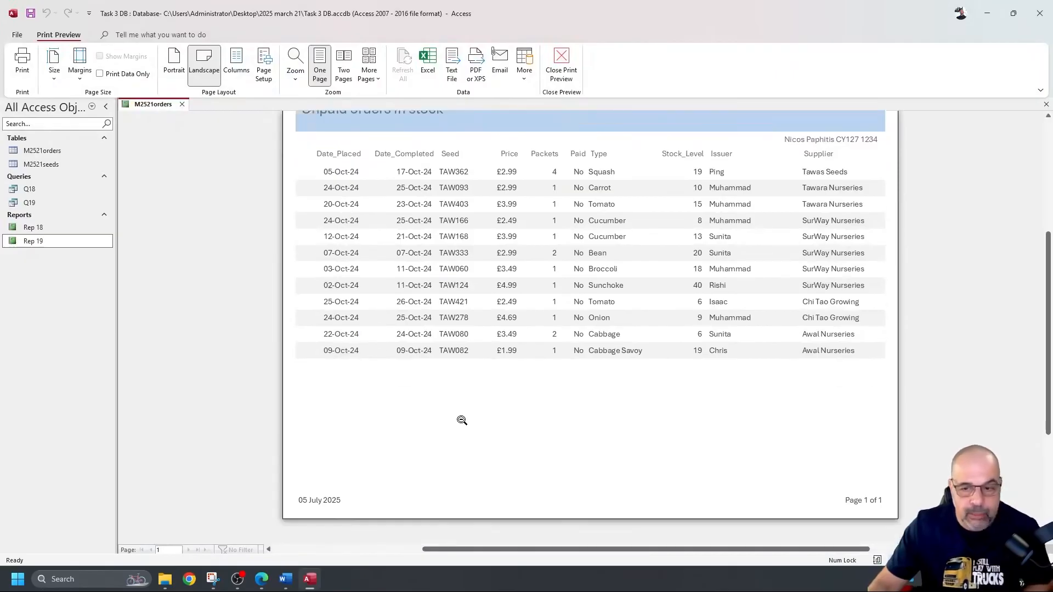
pyautogui.scroll(5, 465, 409)
pyautogui.scroll(-3, 392, 290)
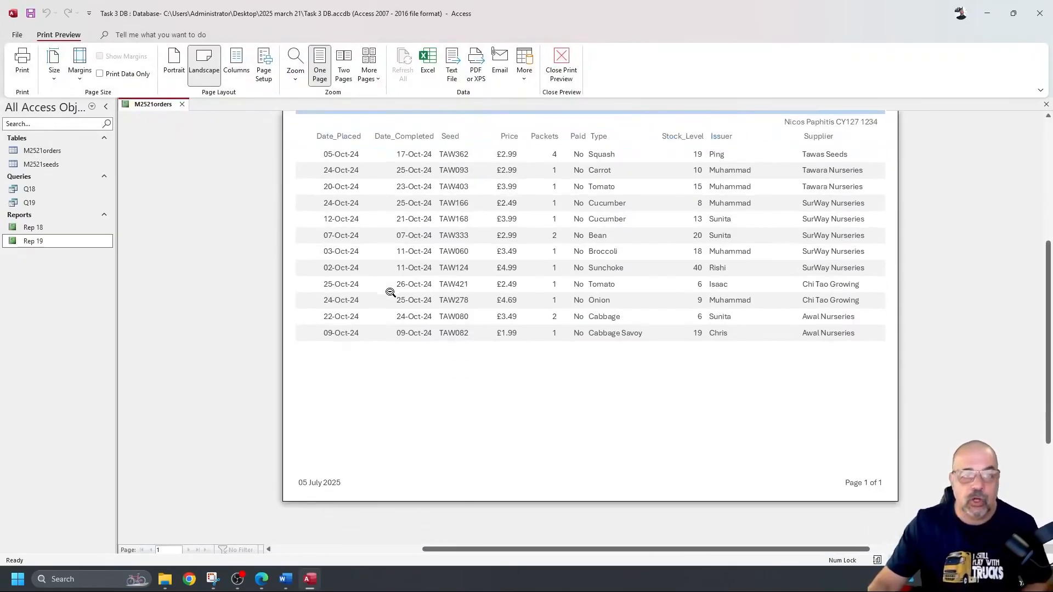
pyautogui.scroll(4, 390, 292)
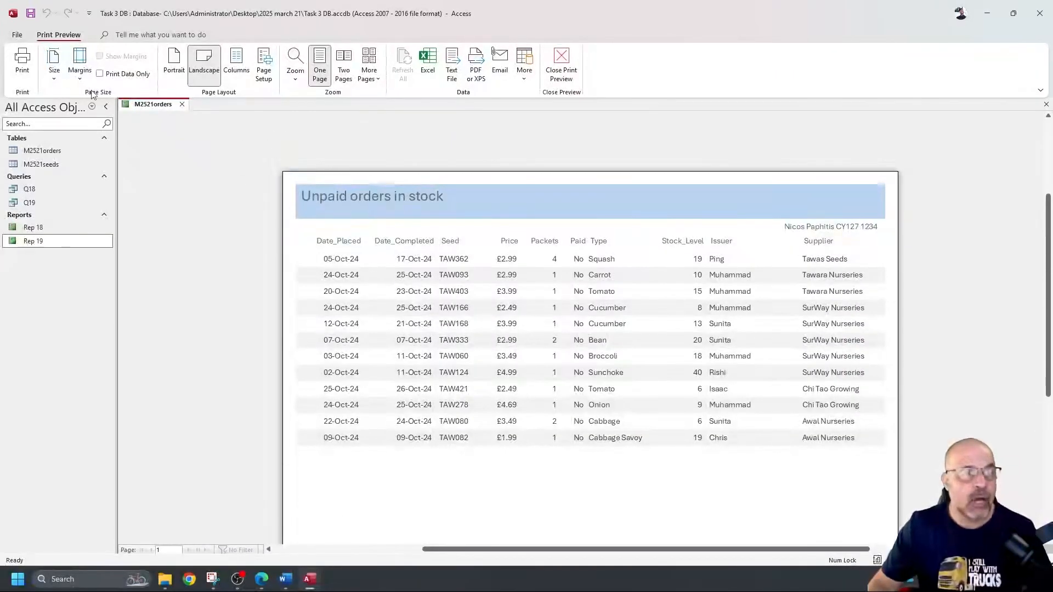
# Step: Print the report, close the preview, and return to the task 19 question paper PDF
pyautogui.click(22, 62)
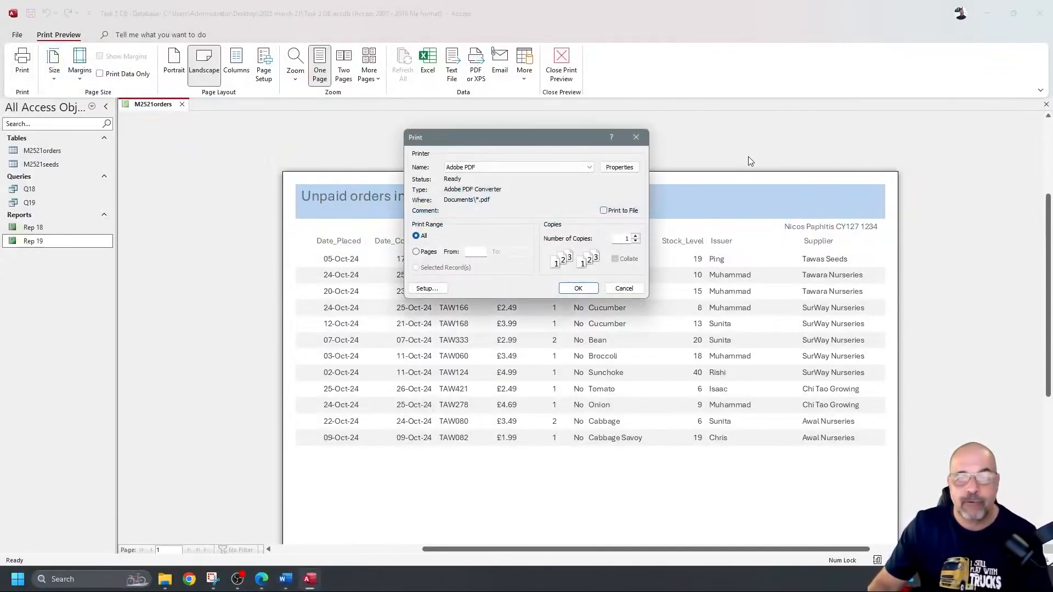
pyautogui.click(636, 137)
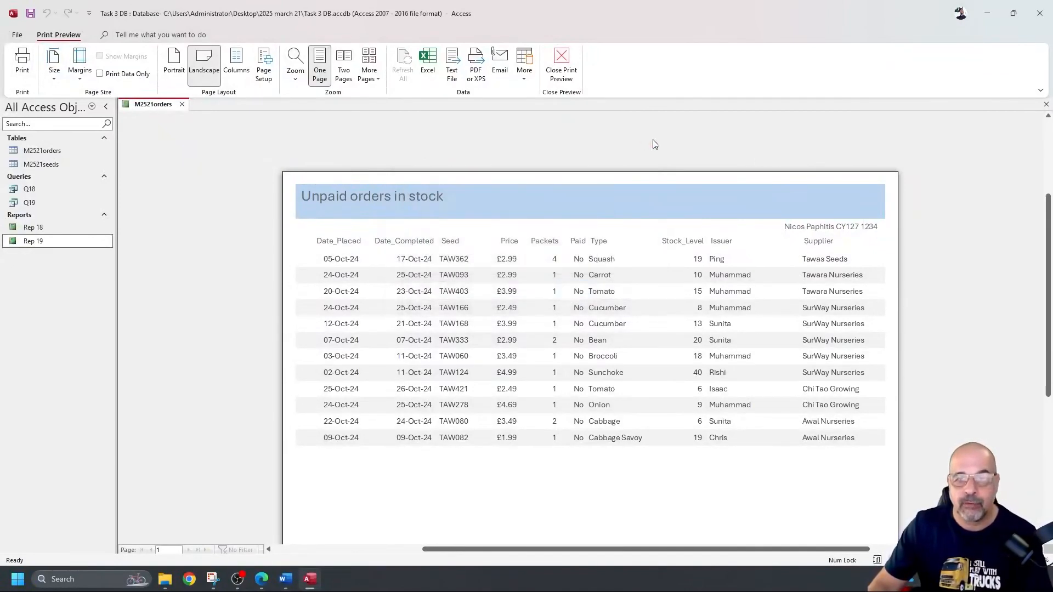
pyautogui.click(182, 105)
pyautogui.hotkey('alt', 'Tab')
pyautogui.scroll(-4, 487, 269)
pyautogui.scroll(-4, 488, 269)
pyautogui.scroll(9, 488, 269)
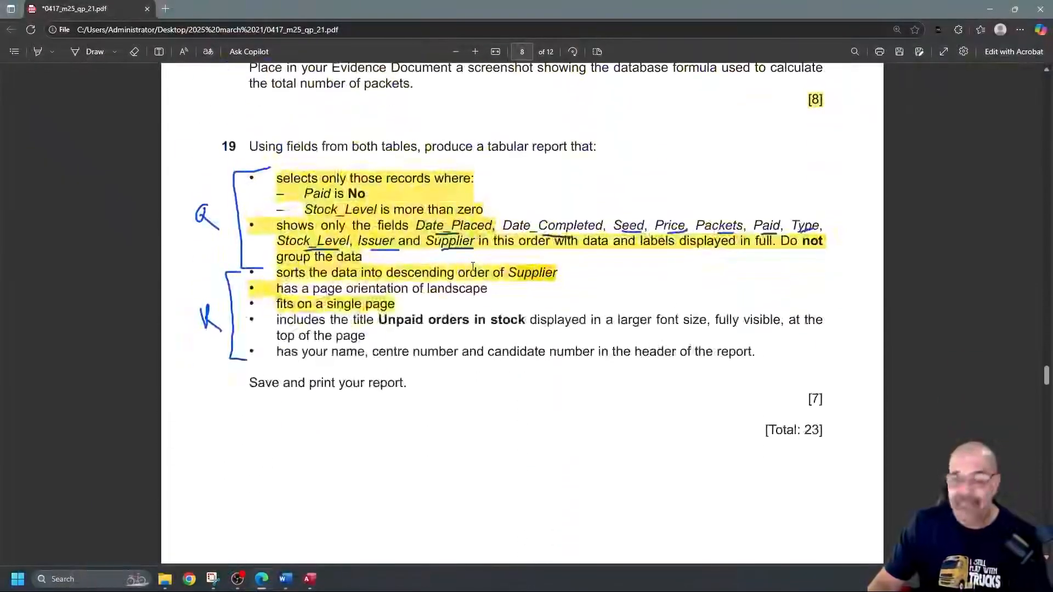